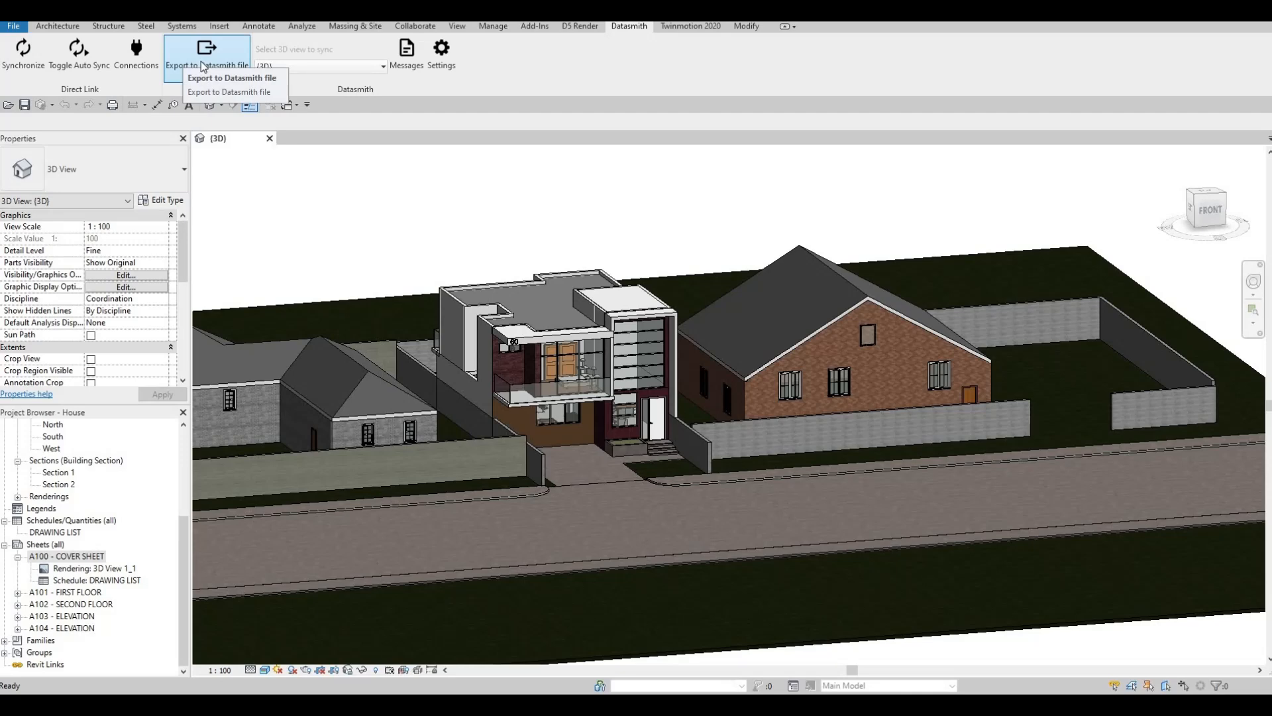
- Export the 3D view as the Unreal Datasmith file House-3DView-{3D} into the 2071 House project's Revit File folder
click(200, 61)
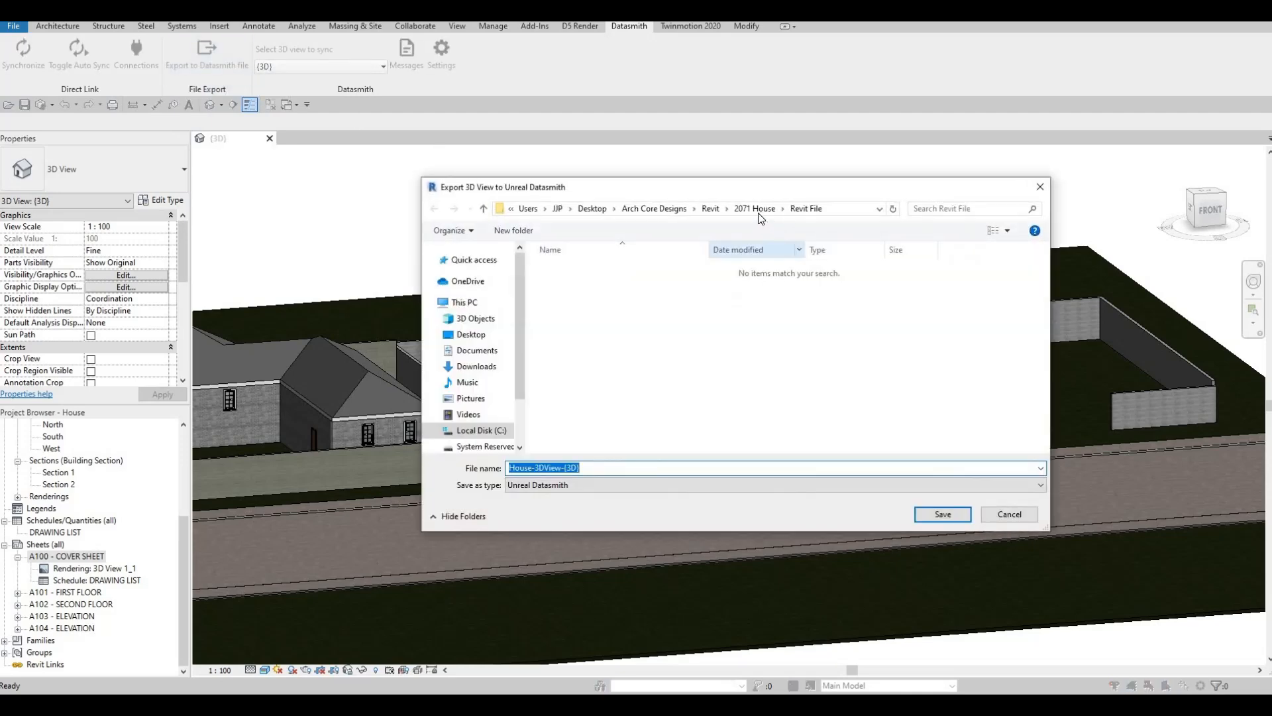
click(751, 210)
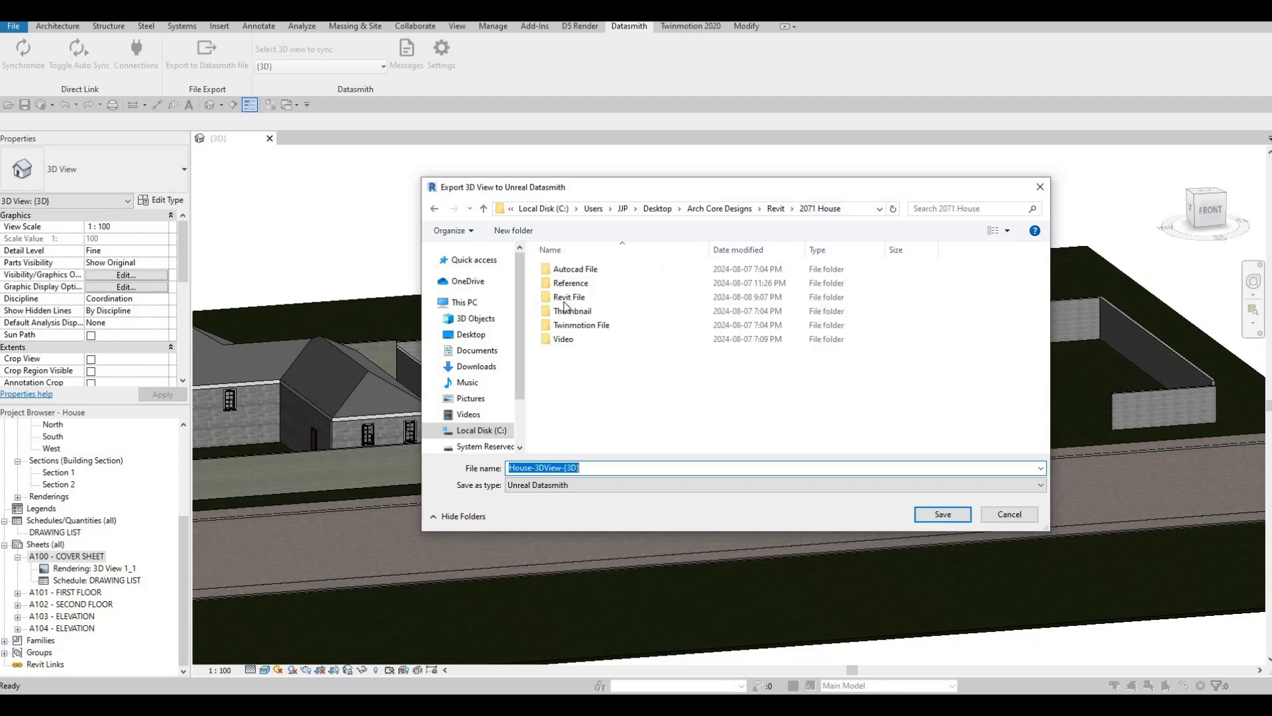
double_click(569, 297)
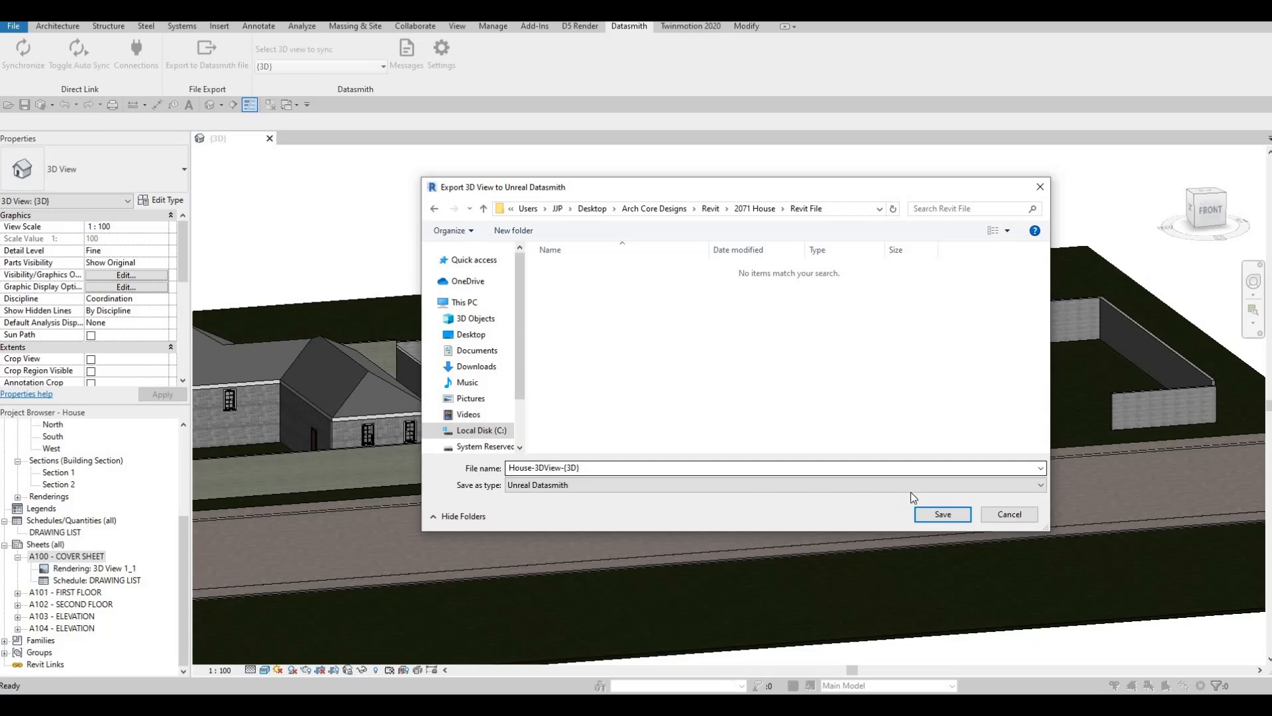
click(944, 518)
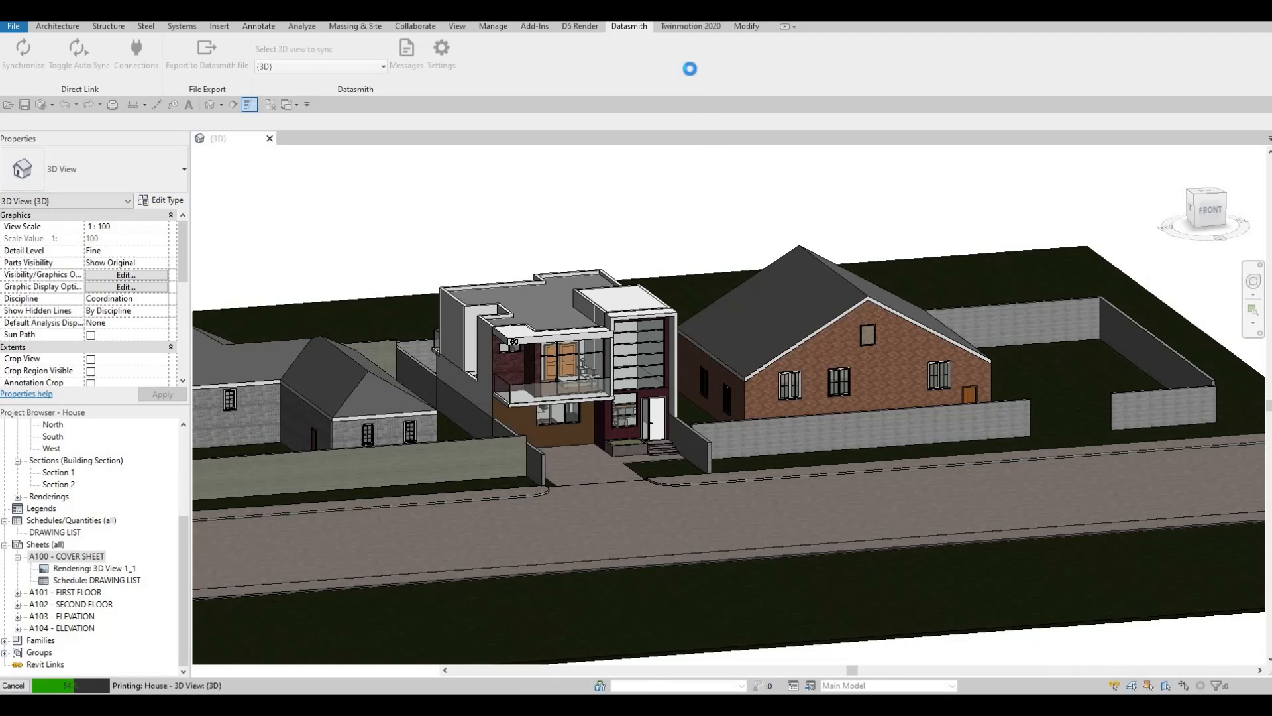
click(690, 28)
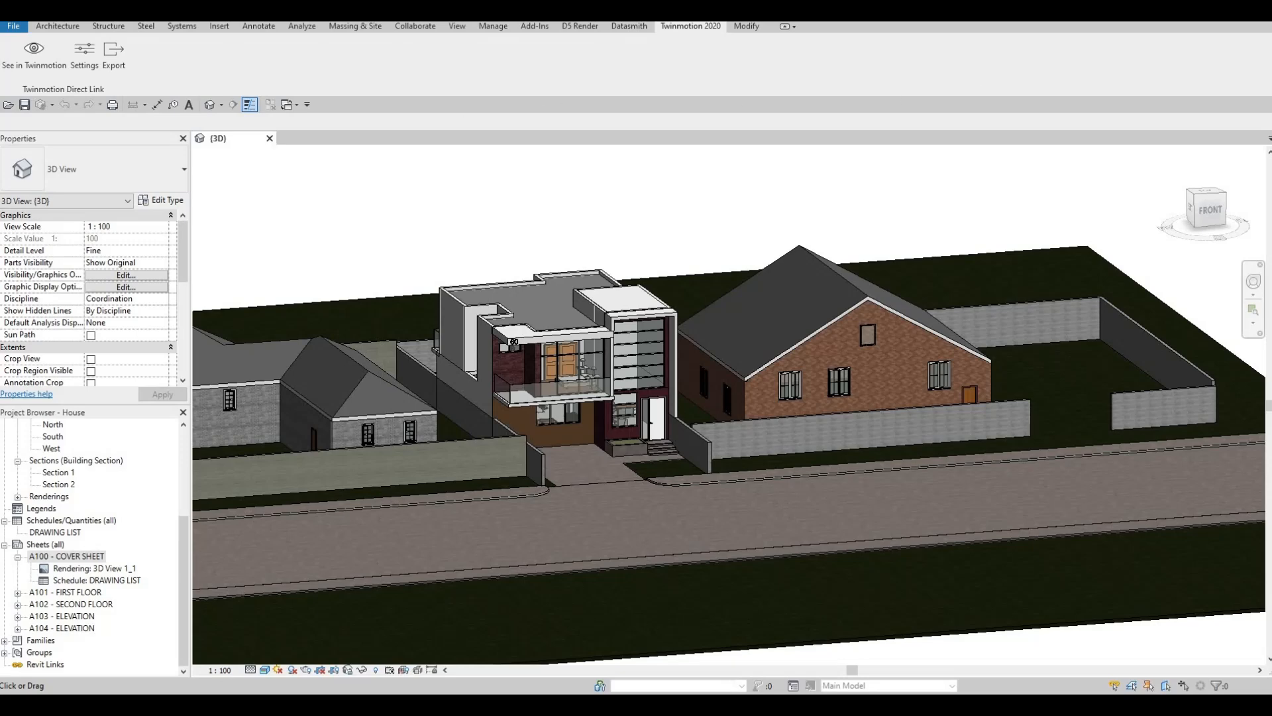
key(F1)
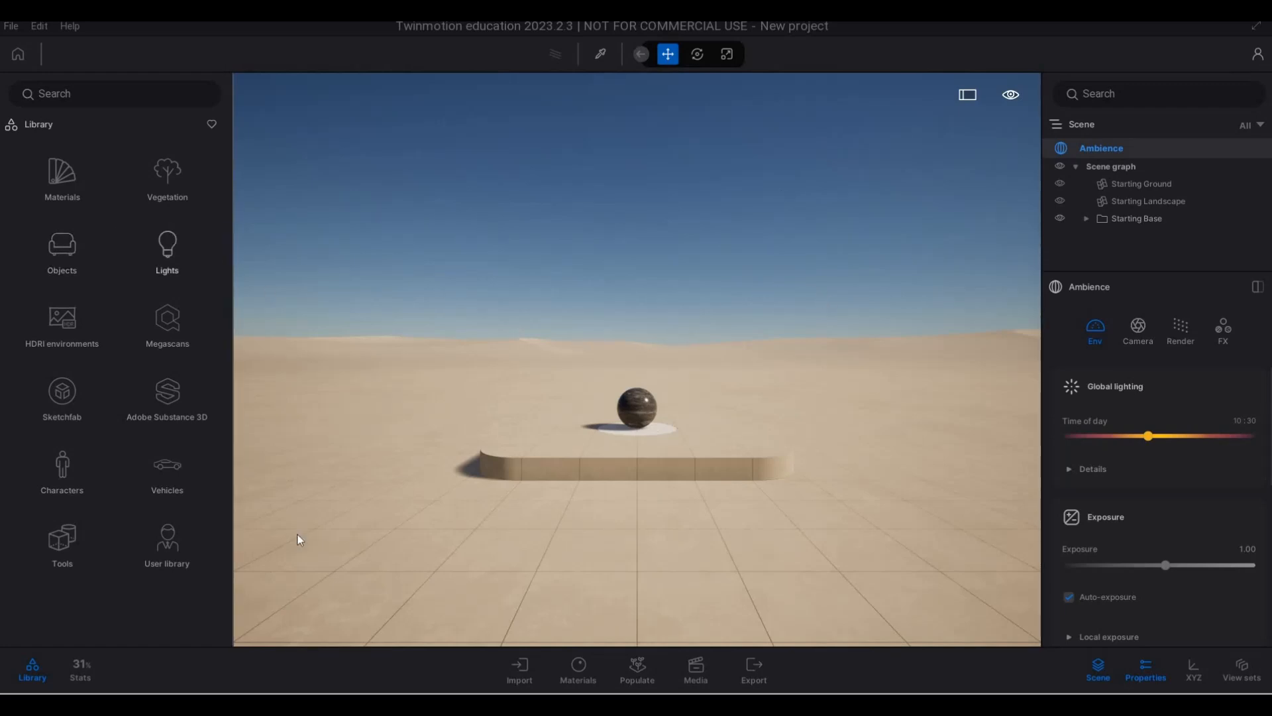
- Switch to Twinmotion, start a geometry import and browse from the Desktop to the Revit folder inside Arch Core Designs
click(521, 669)
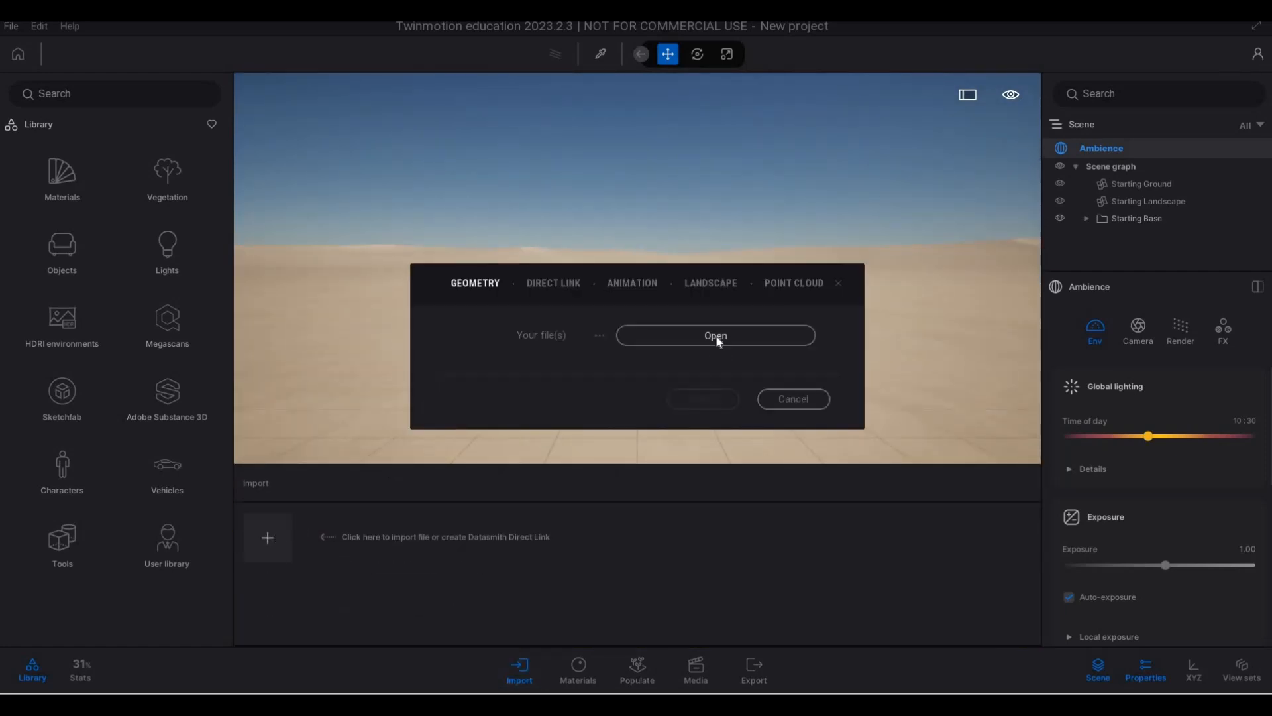
click(716, 337)
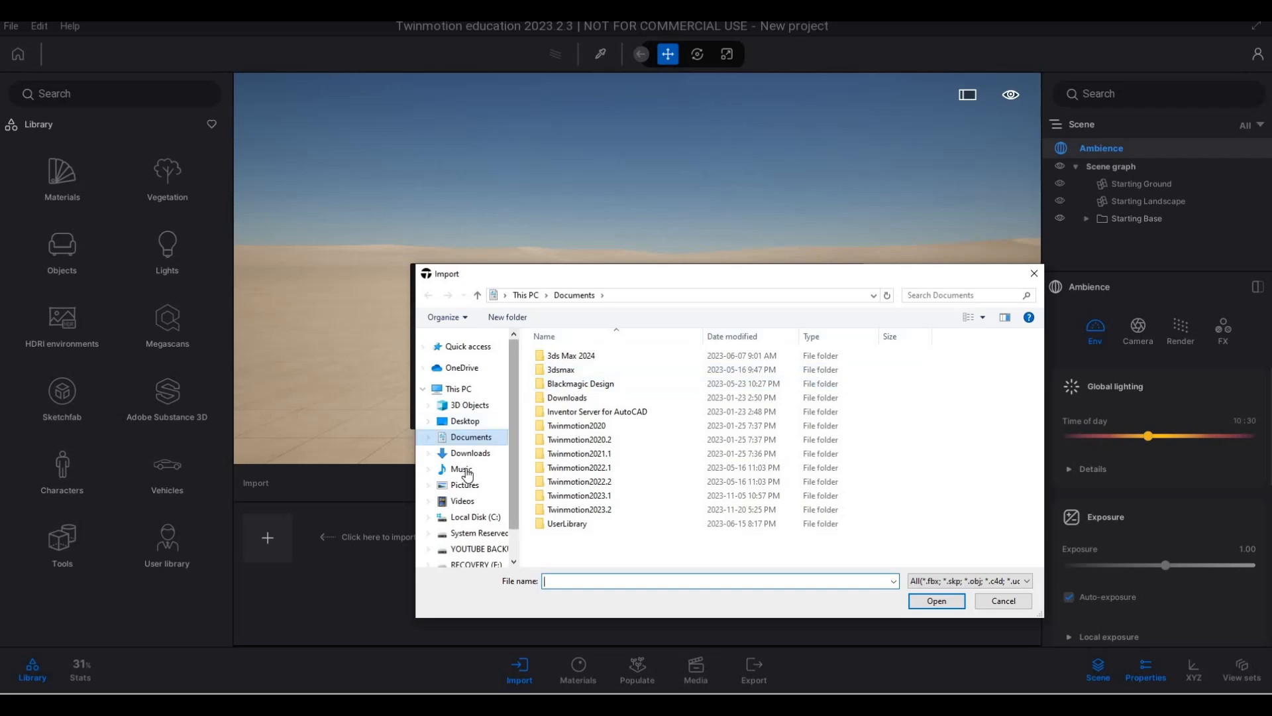
scroll(466, 467, down, 1)
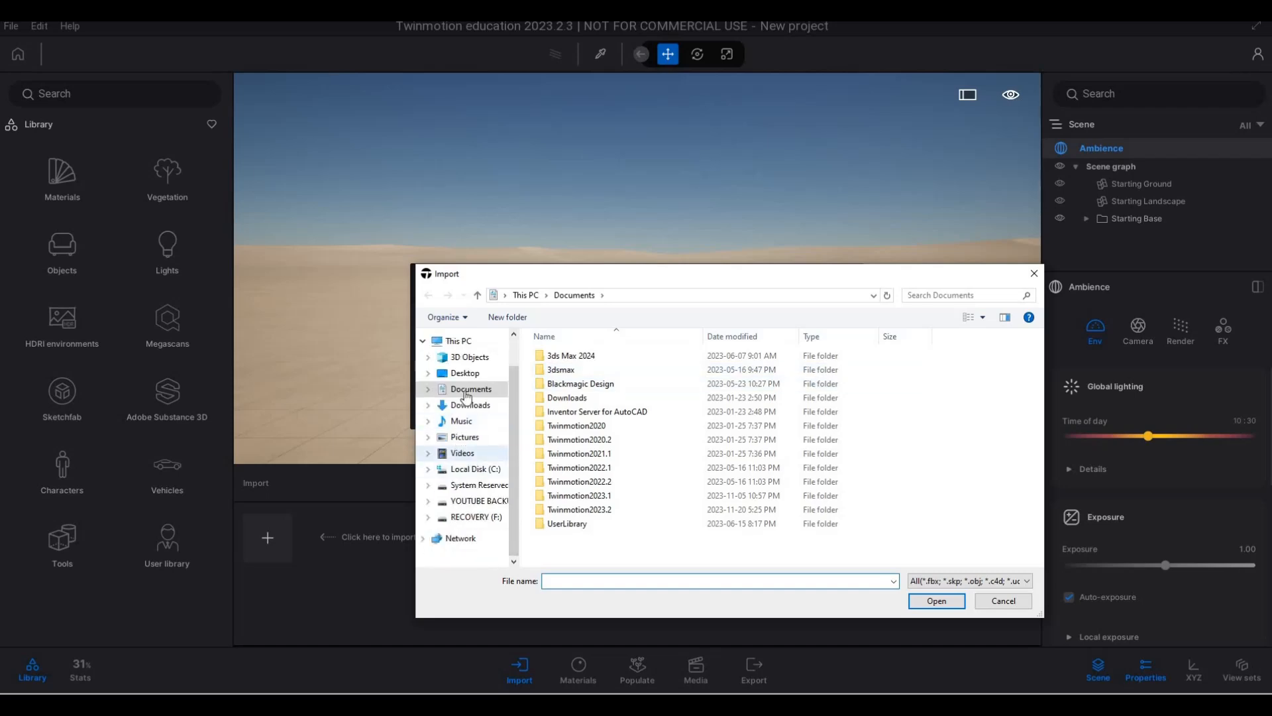
click(464, 373)
scroll(571, 471, down, 1)
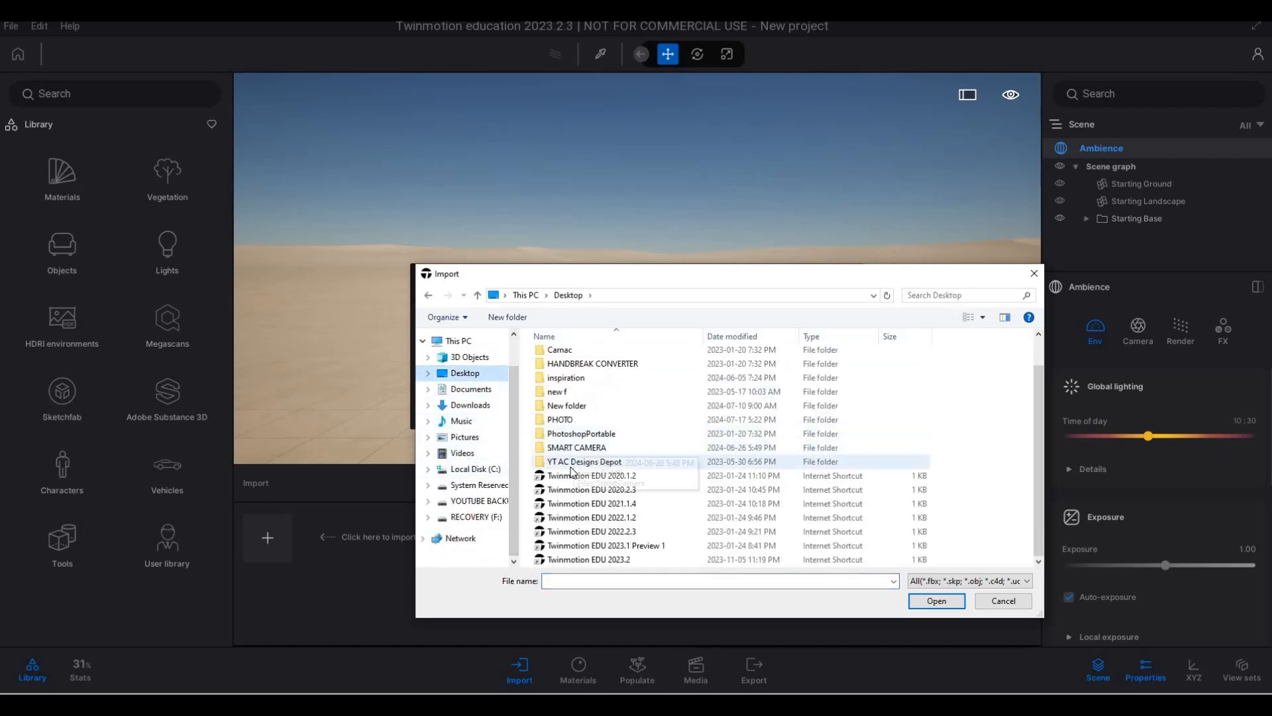
scroll(571, 471, up, 1)
click(576, 375)
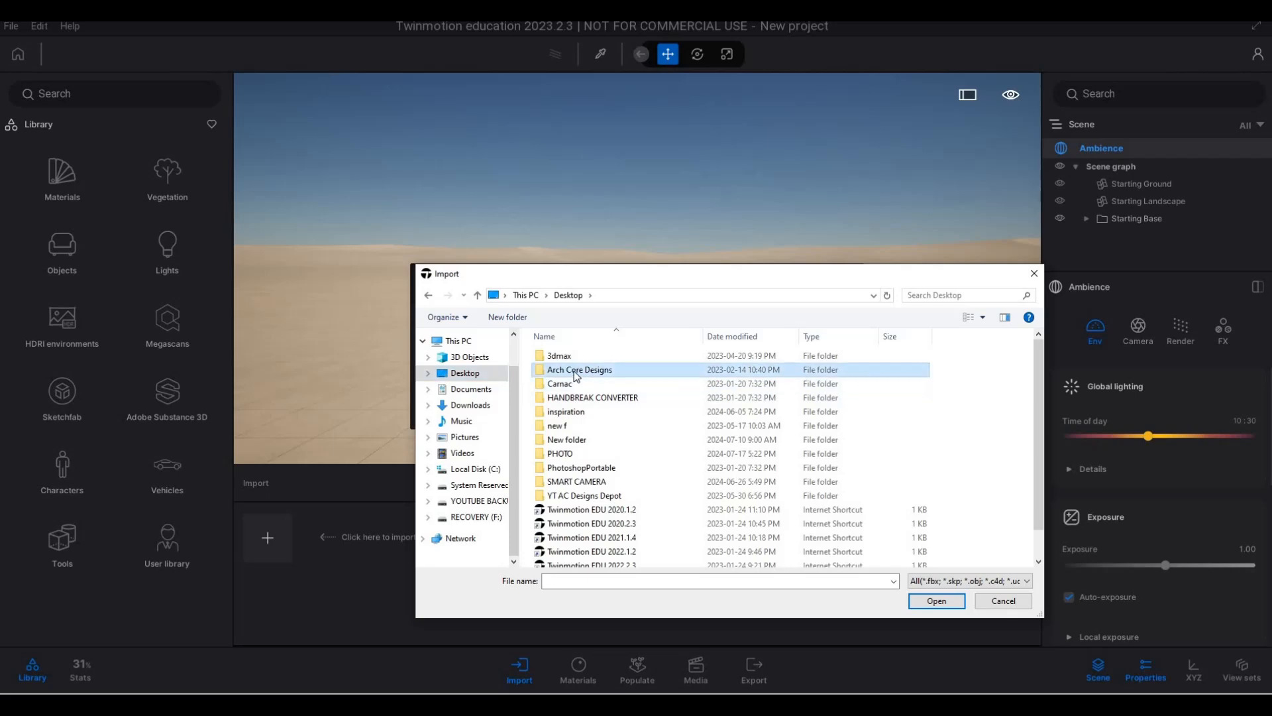
double_click(576, 376)
double_click(570, 366)
- Import House-3DView-{3D}.udatasmith from the Revit File folder of 2071 House into the scene
scroll(588, 530, down, 3)
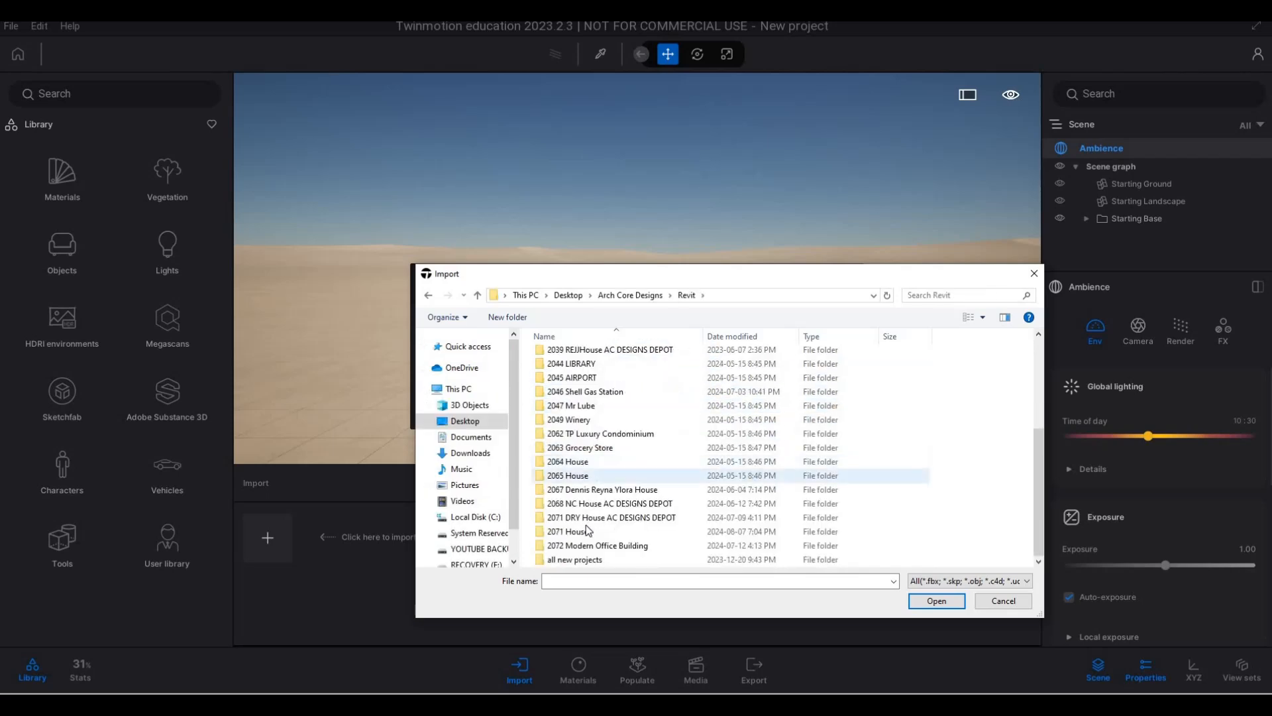
double_click(578, 533)
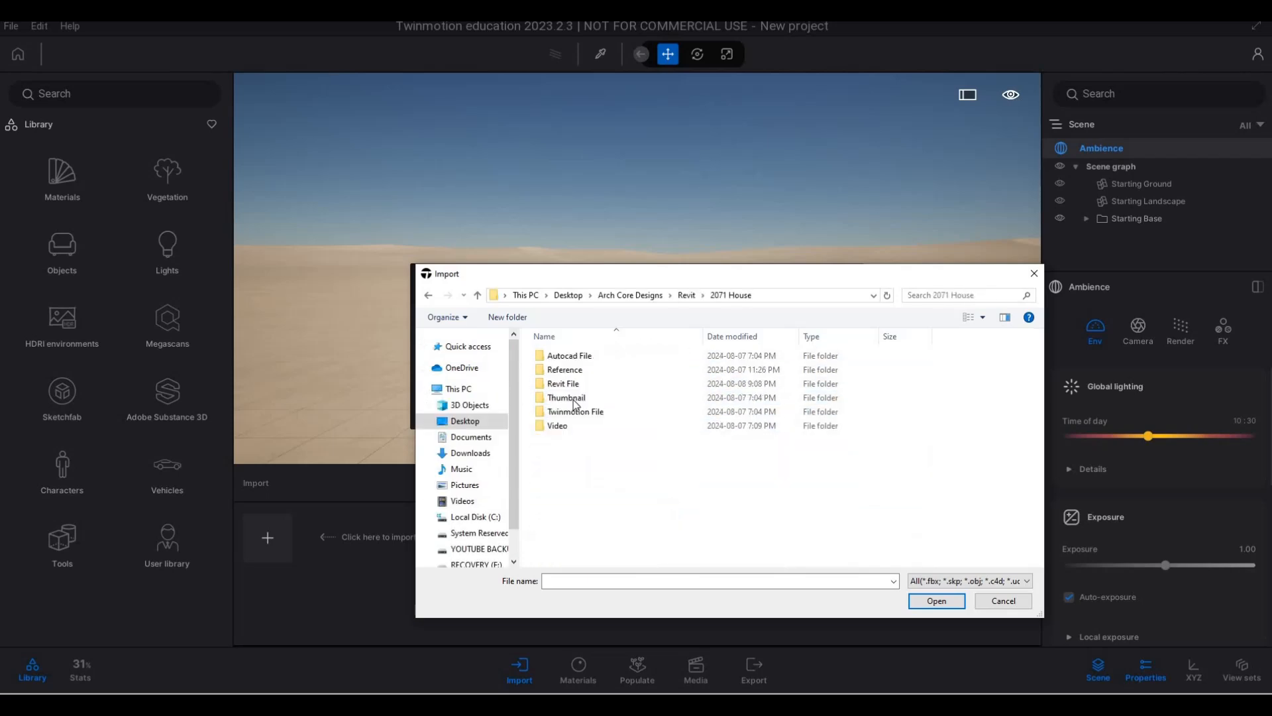
double_click(581, 381)
click(594, 374)
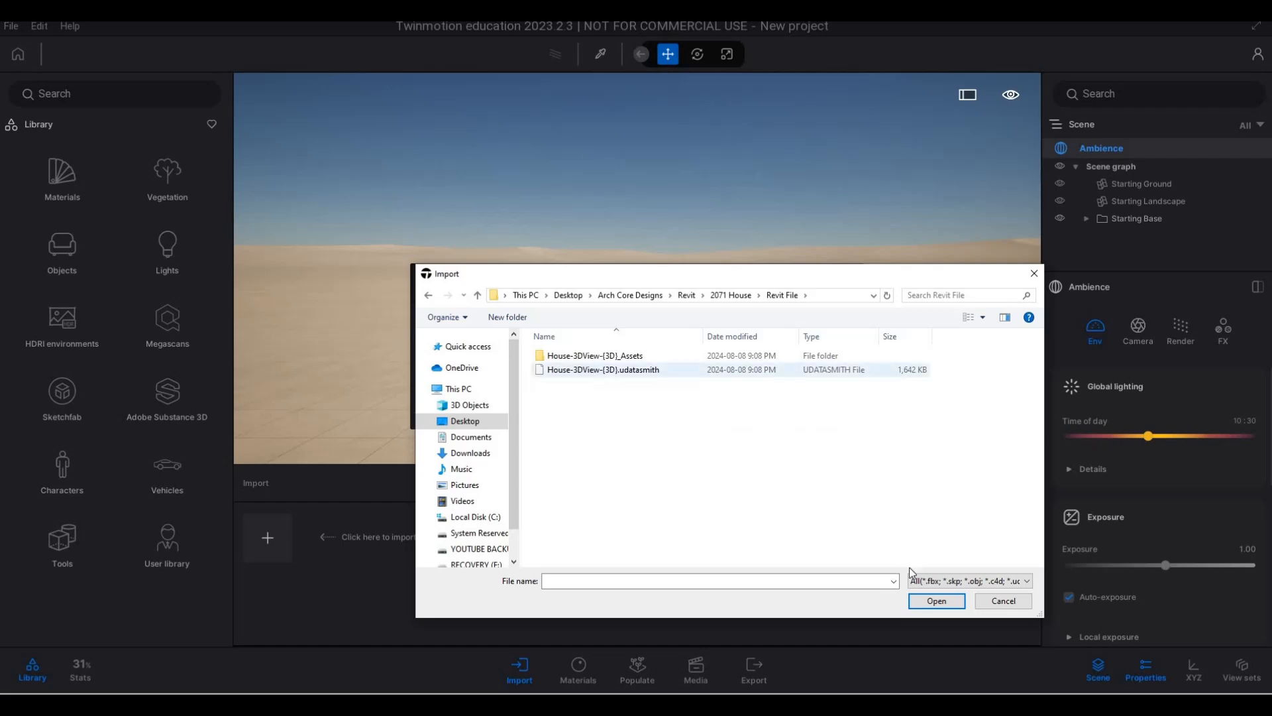
click(928, 608)
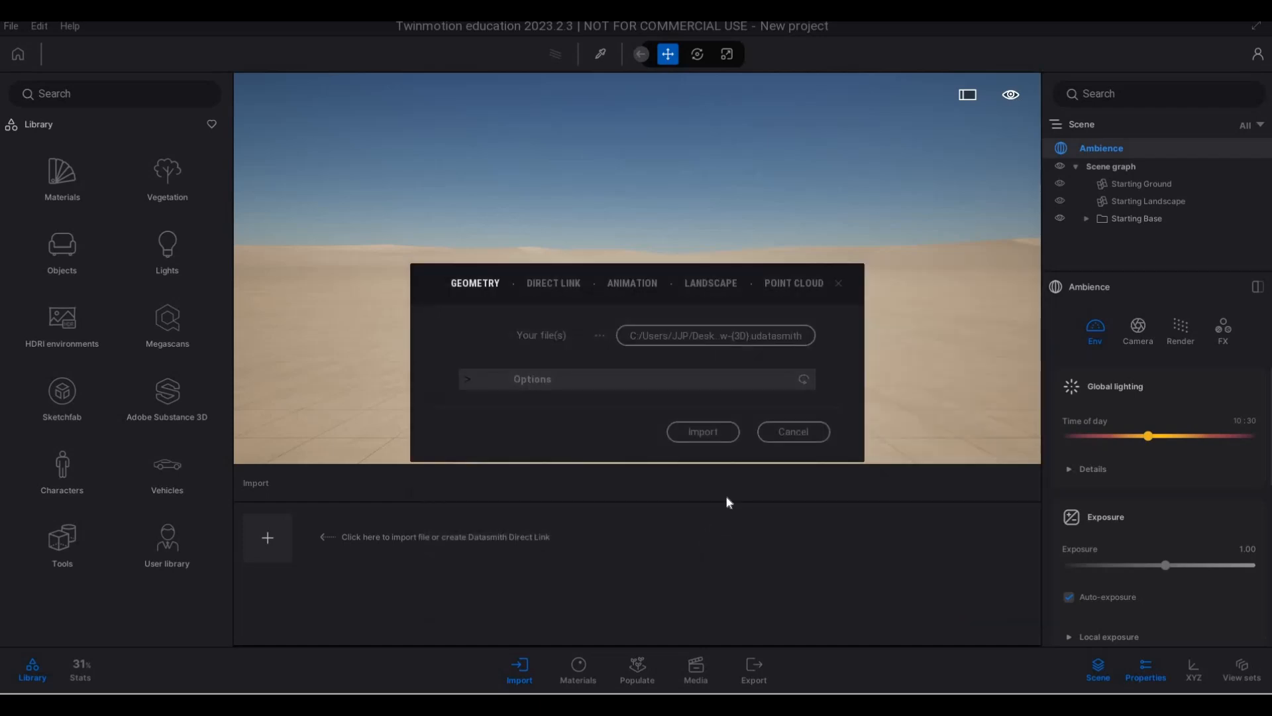
click(718, 440)
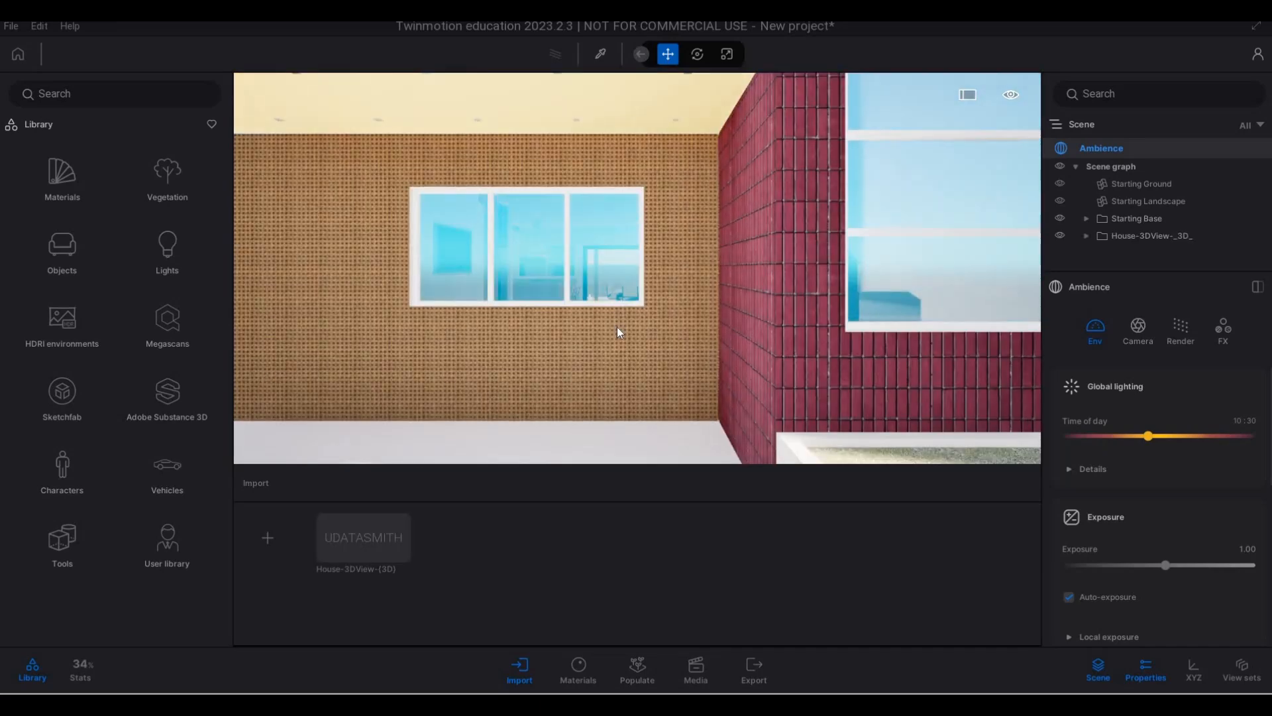
- Examine the imported house and its neighbouring buildings from the street side
scroll(620, 333, down, 3)
key(s)
key(q)
key(s)
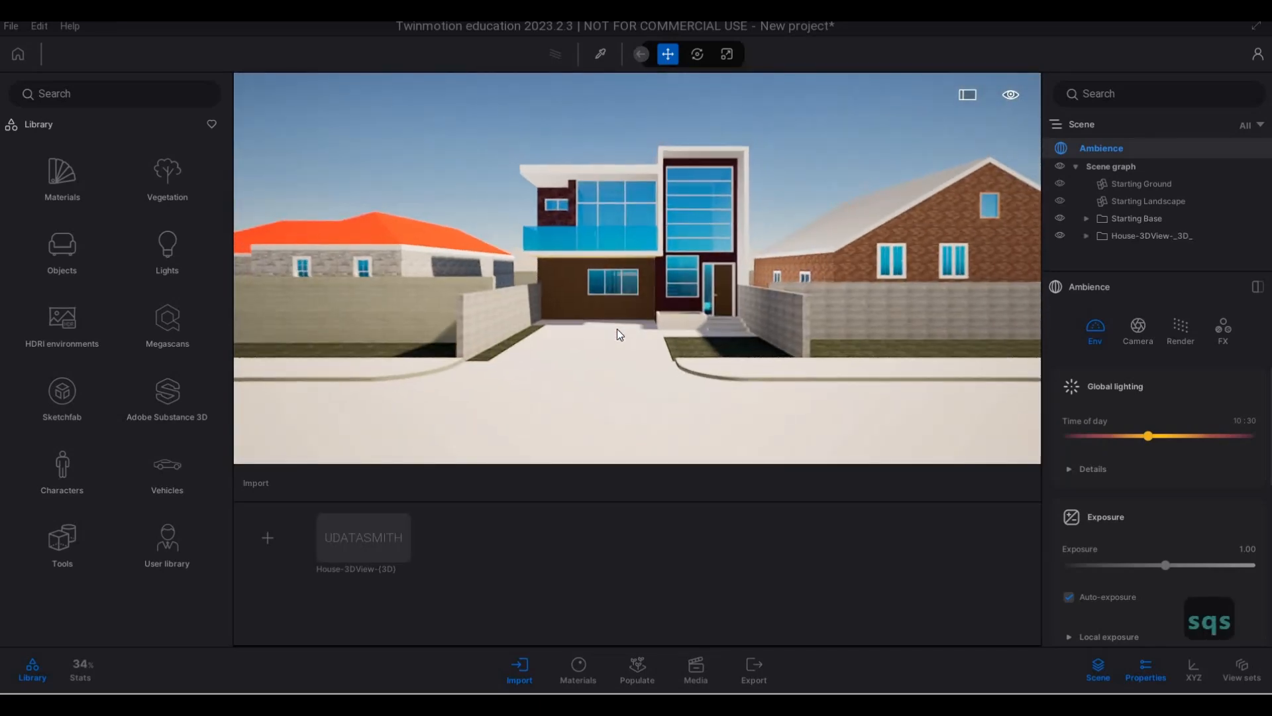
key(q)
key(a)
key(s)
key(d)
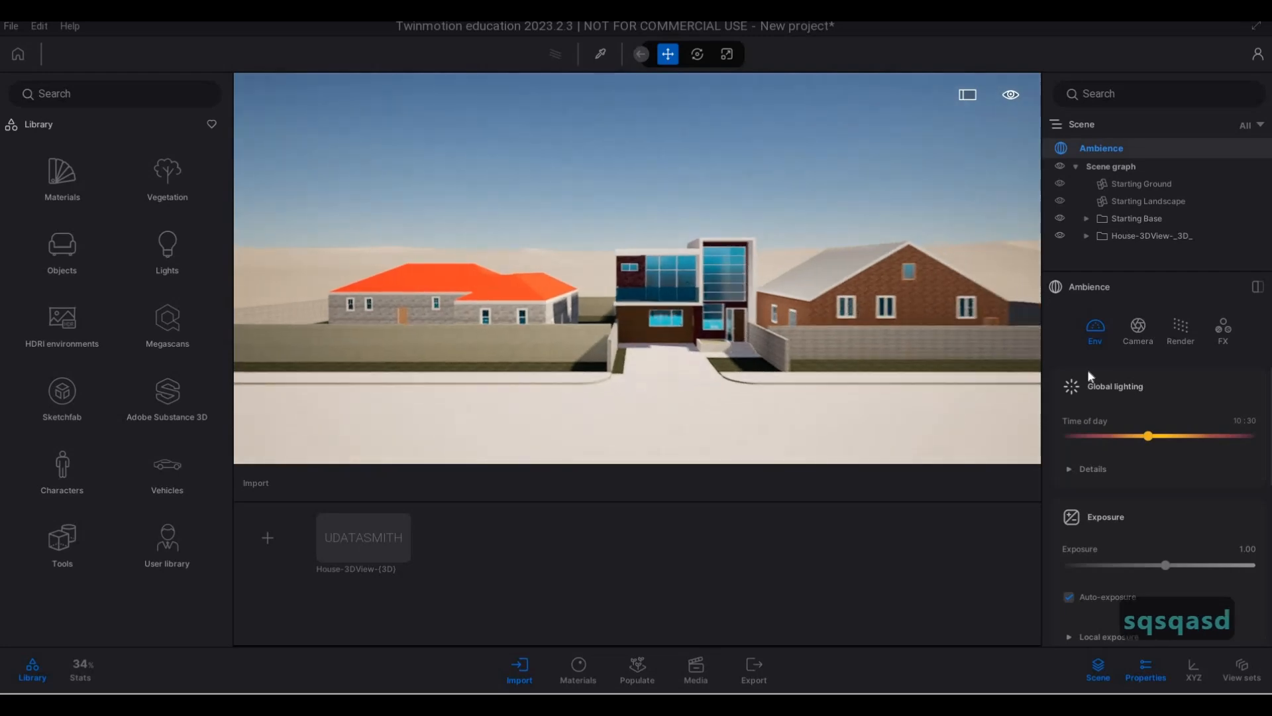
key(d)
key(d)
key(d)
key(d)
key(d)
key(d)
key(d)
key(d)
key(d)
key(d)
key(d)
key(d)
key(d)
key(d)
key(d)
key(s)
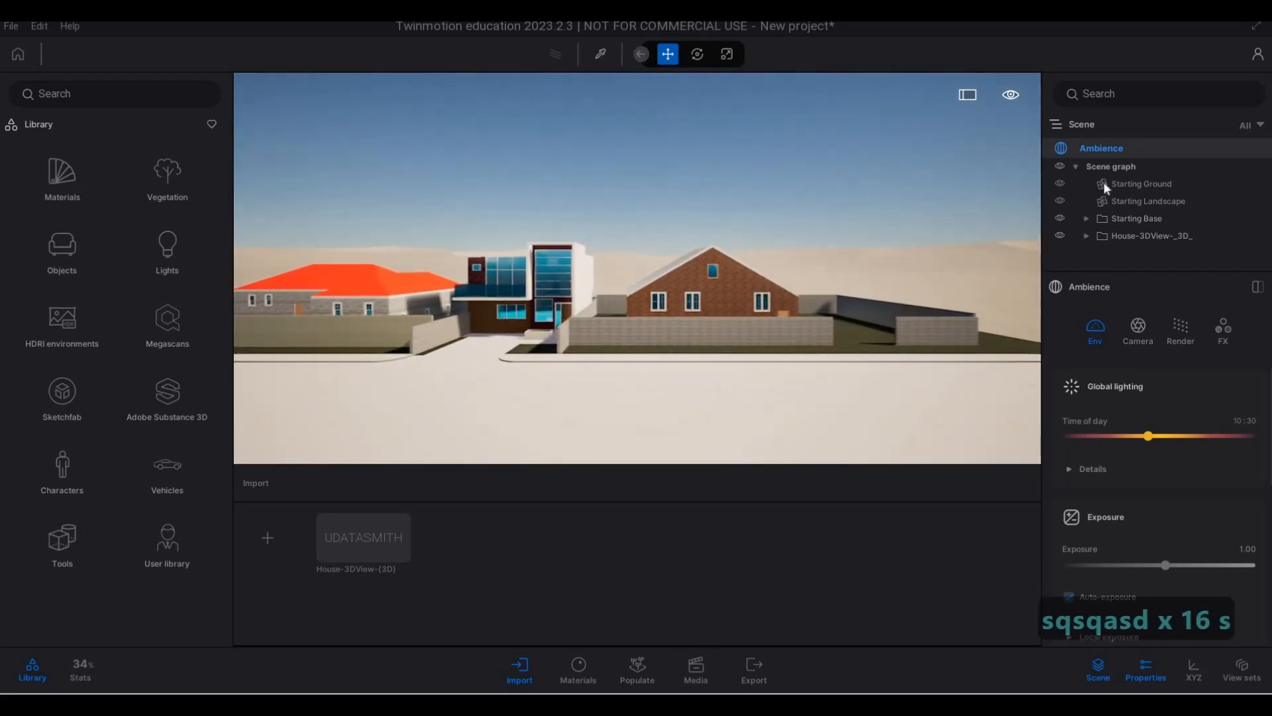
key(w)
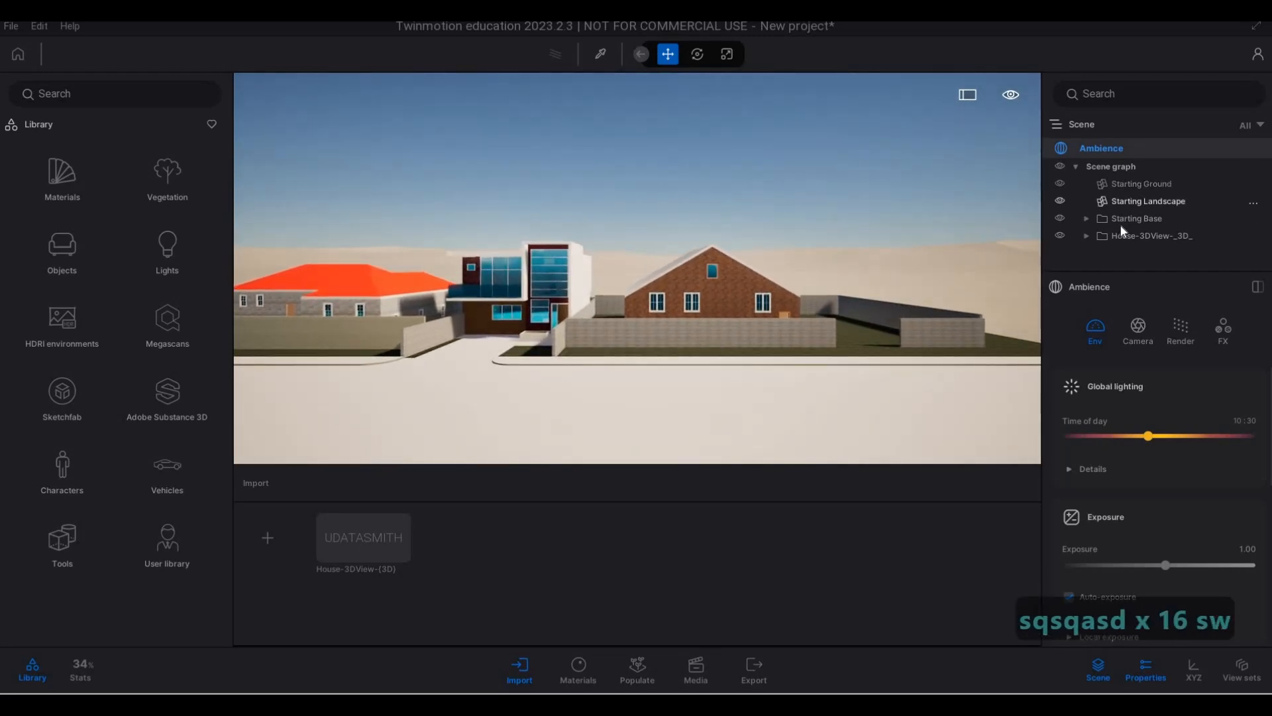
- Delete the Starting Base folder from the scene and select the Starting Ground
click(1122, 225)
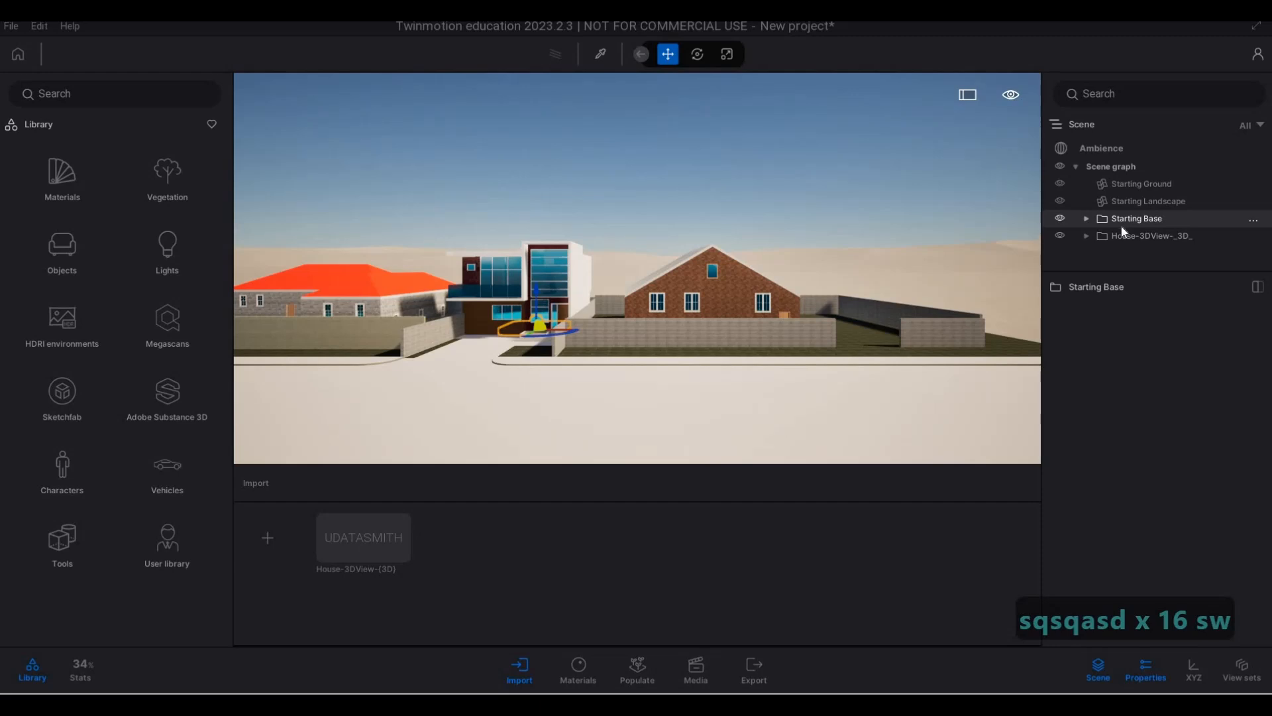
key(Delete)
click(1126, 219)
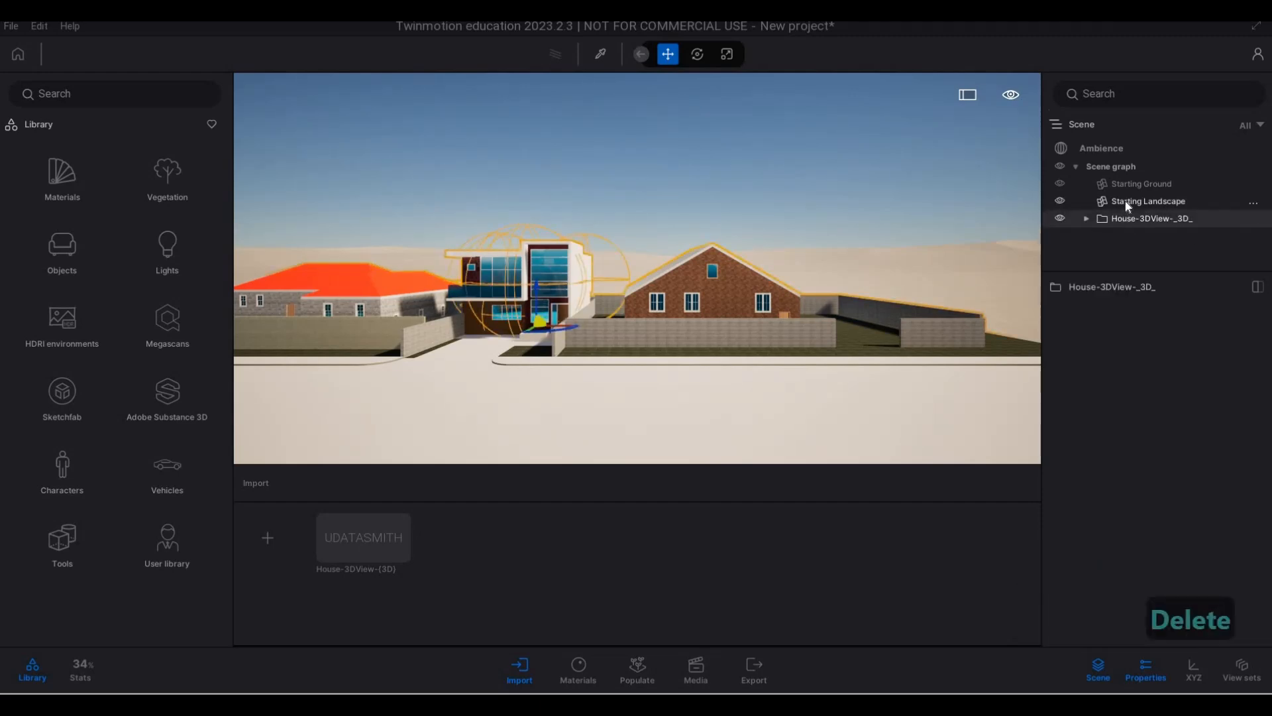
click(1128, 200)
click(1128, 188)
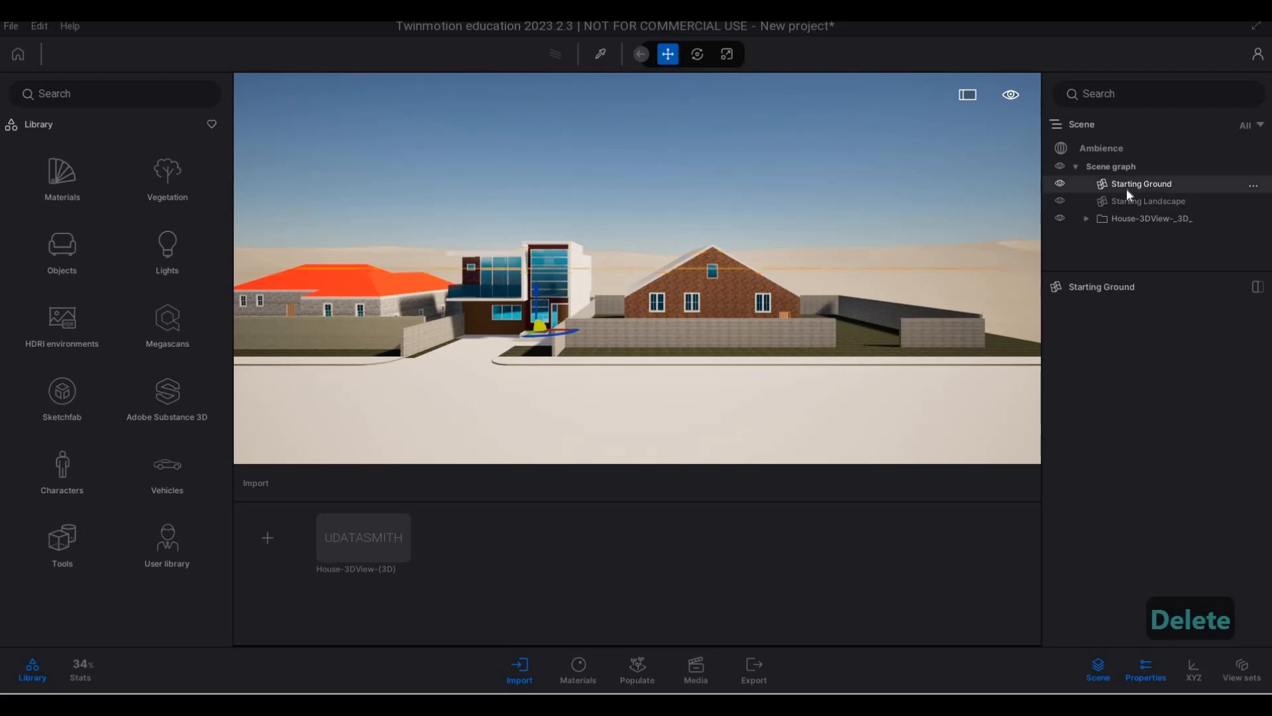
- Examine the front facade and driveway of the two-storey modern house up close
key(a)
key(w)
key(w)
key(w)
key(w)
key(w)
key(w)
key(w)
key(w)
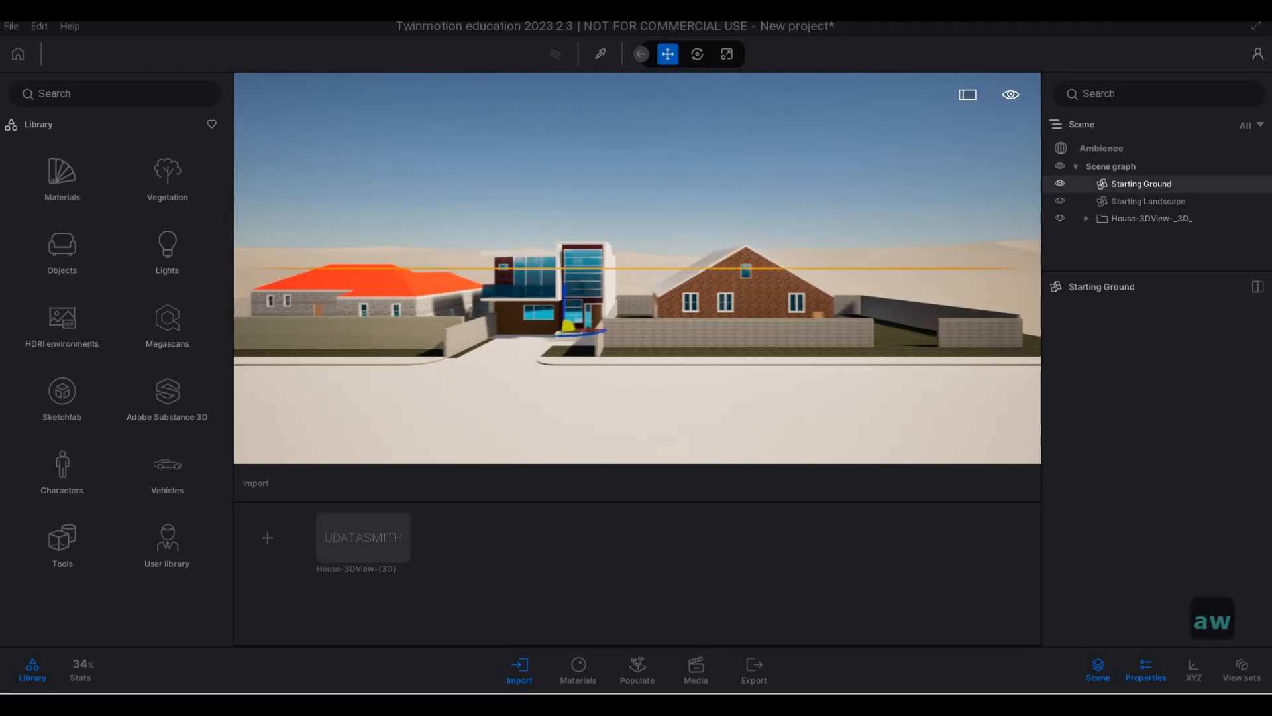
key(e)
key(w)
key(w)
key(w)
key(w)
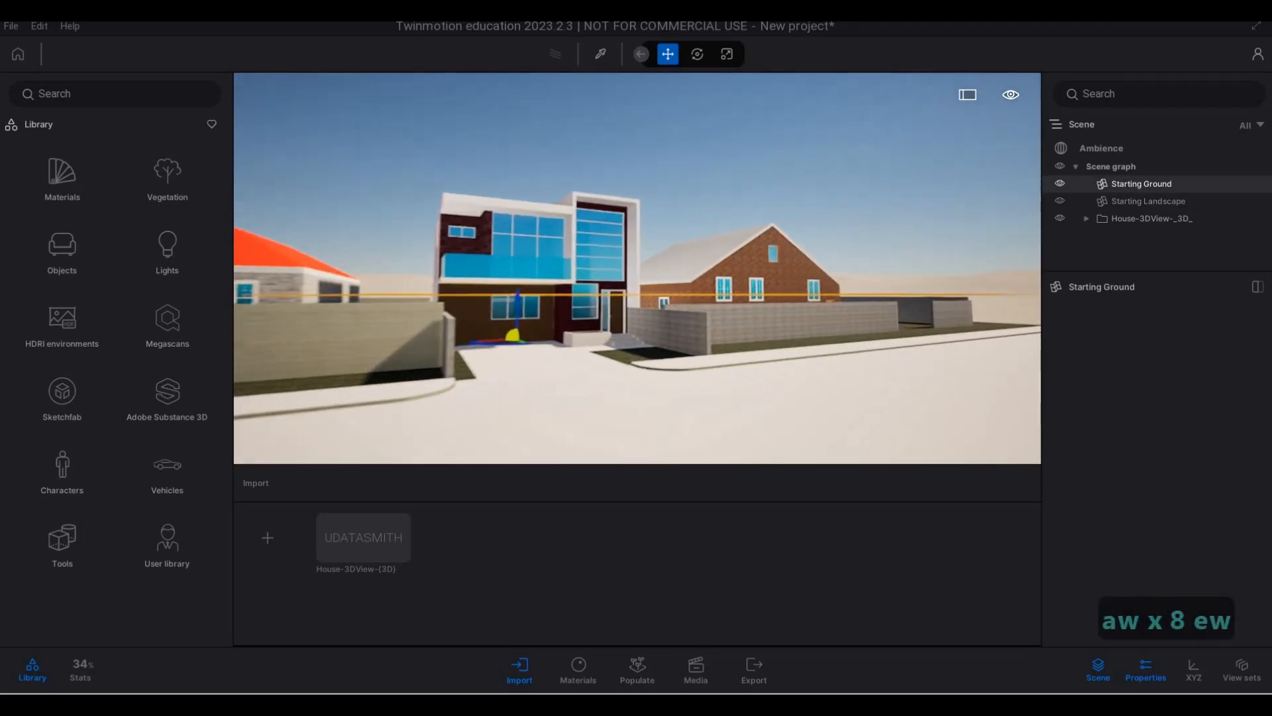
key(d)
key(a)
key(w)
key(e)
key(s)
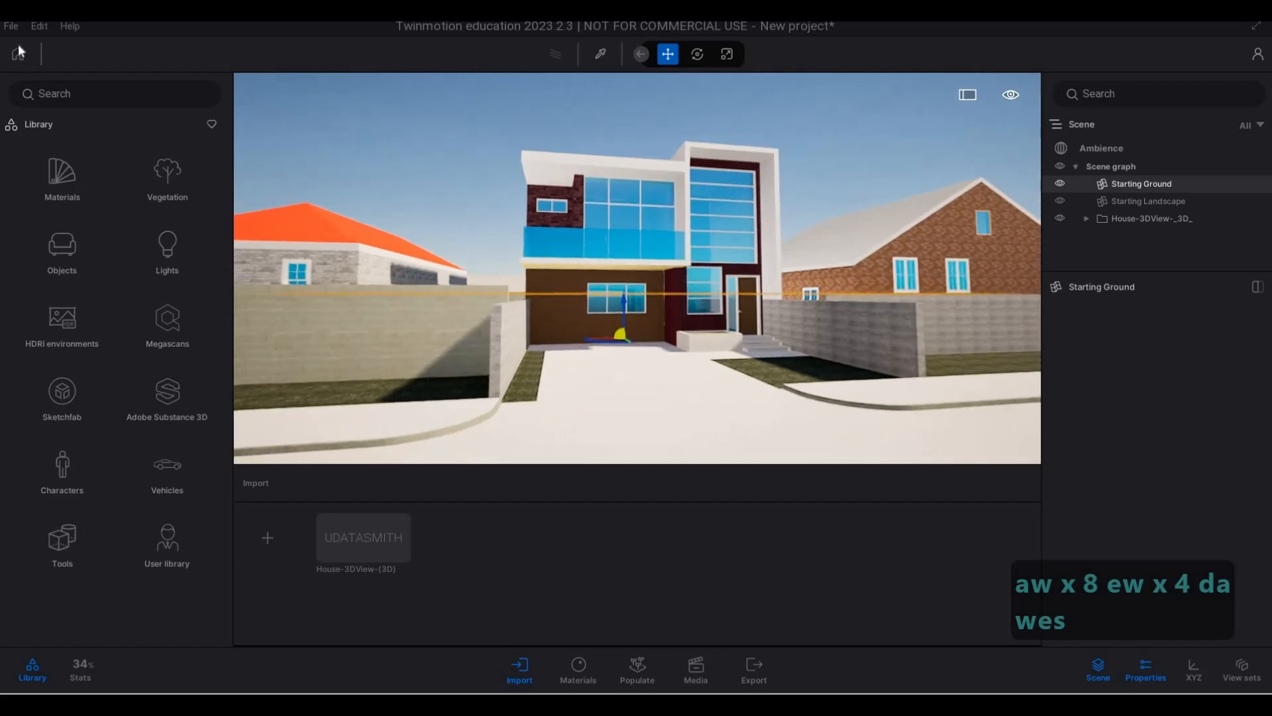
click(13, 28)
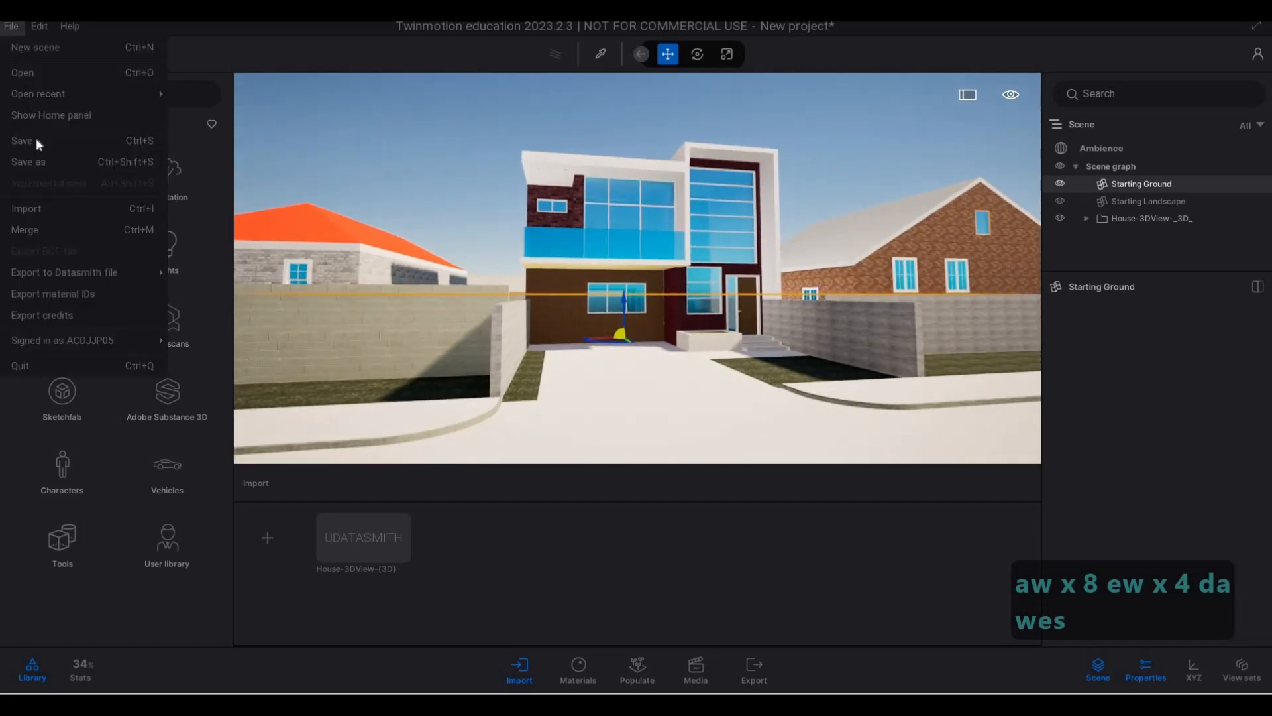
mouse_move(113, 349)
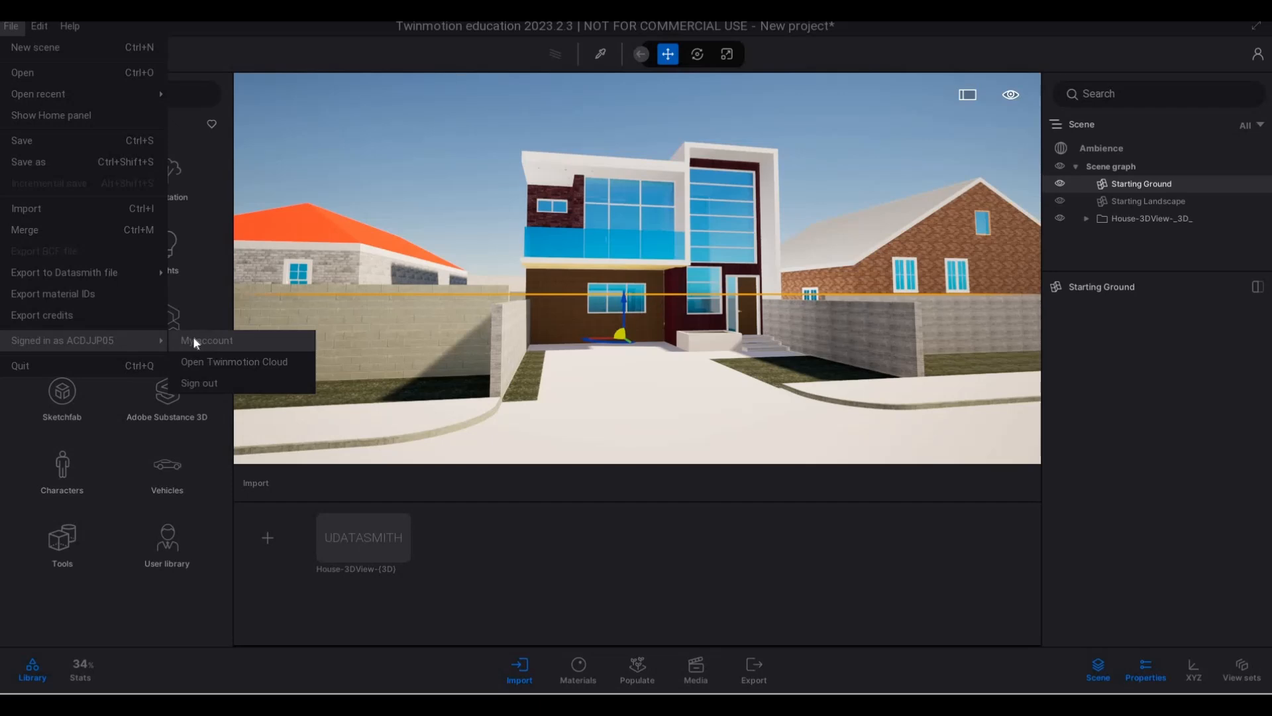
click(147, 341)
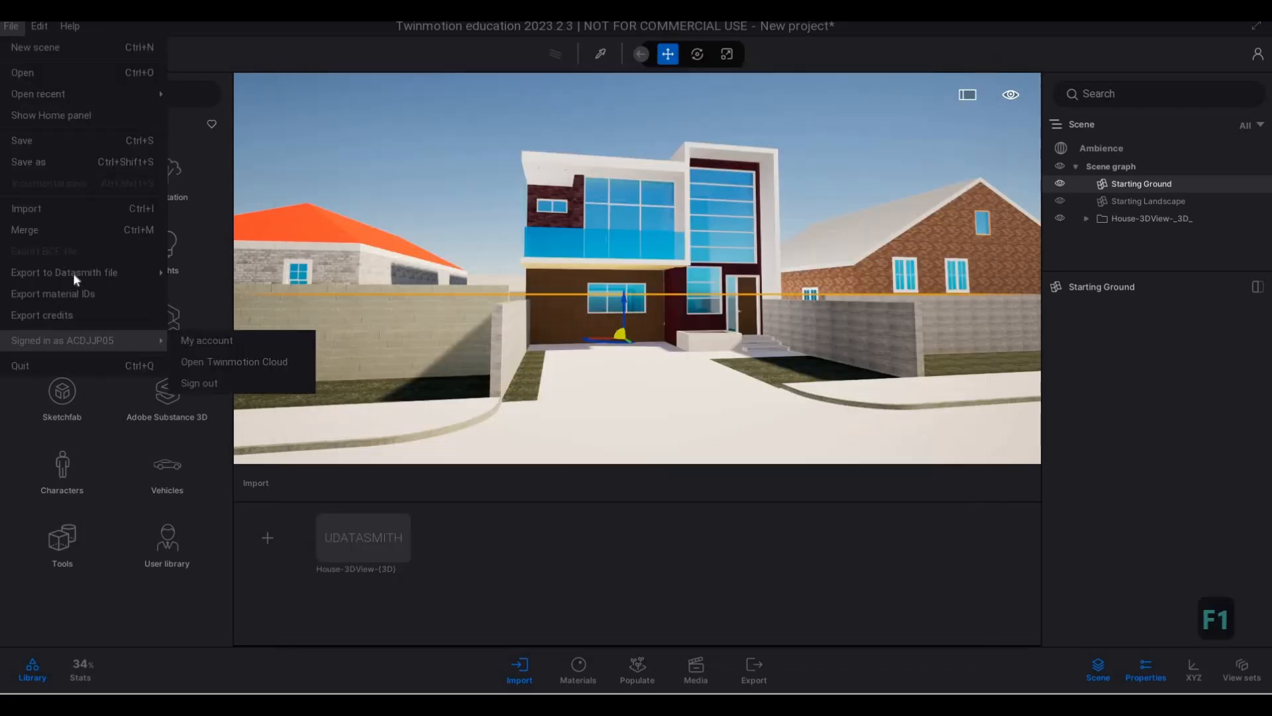
click(141, 61)
- Save the project as HOUSE in the Twinmotion File folder of 2071 House, replacing the existing file
click(10, 33)
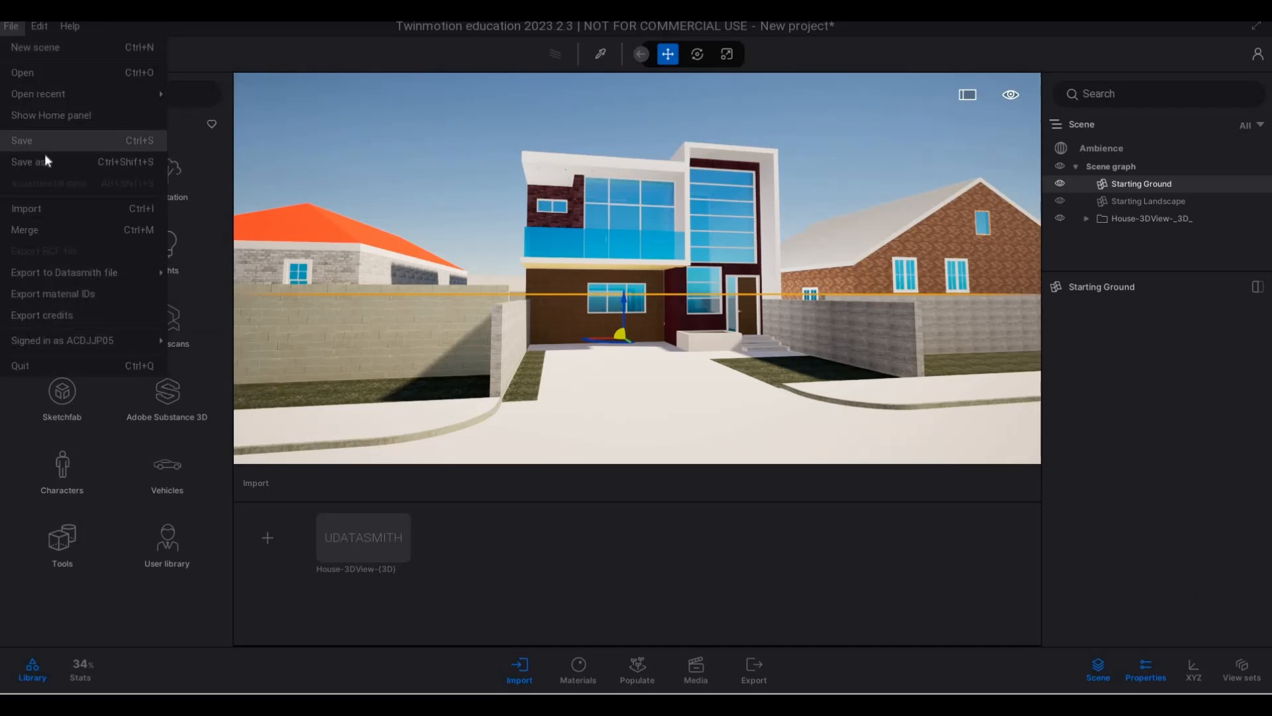
click(47, 161)
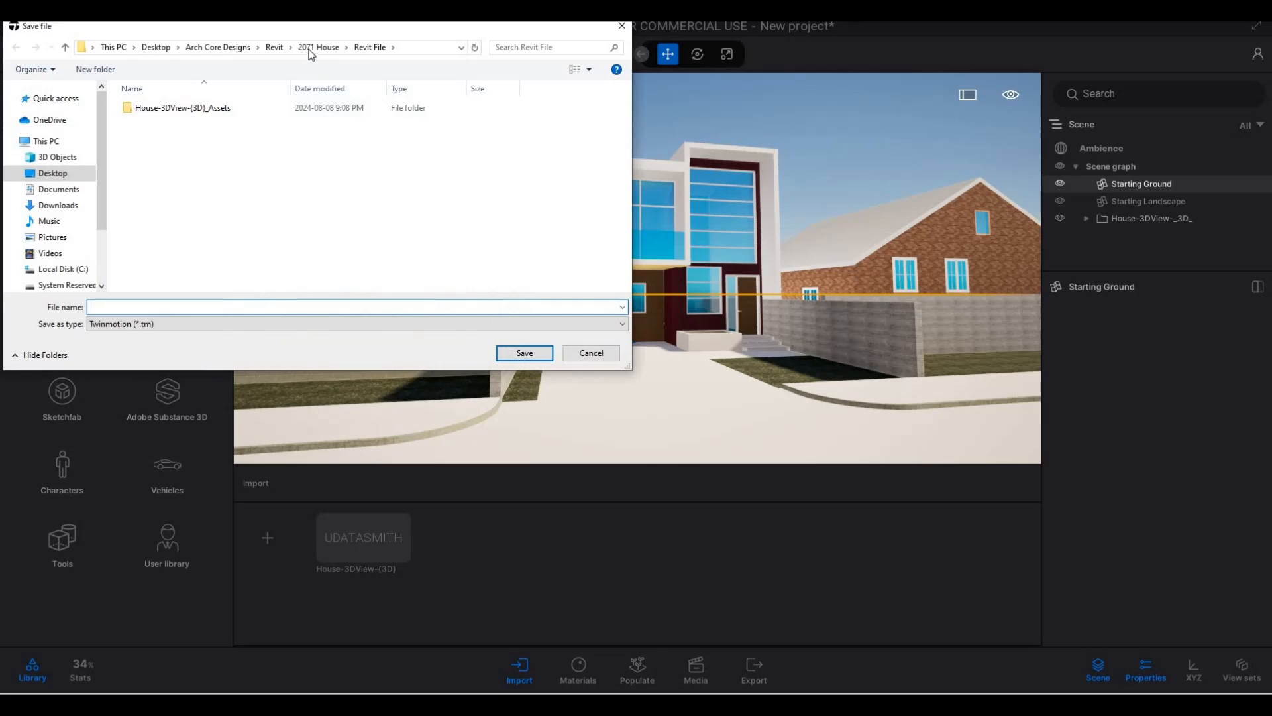
click(310, 50)
click(190, 163)
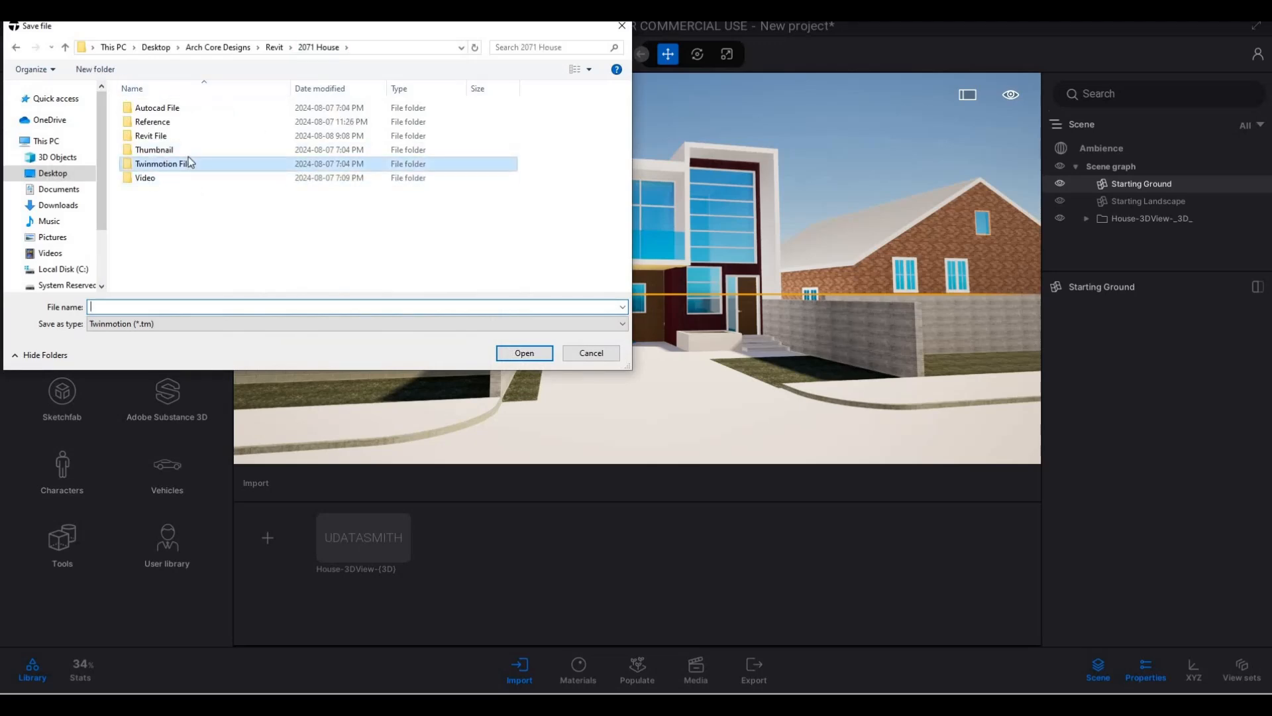
double_click(190, 163)
click(149, 121)
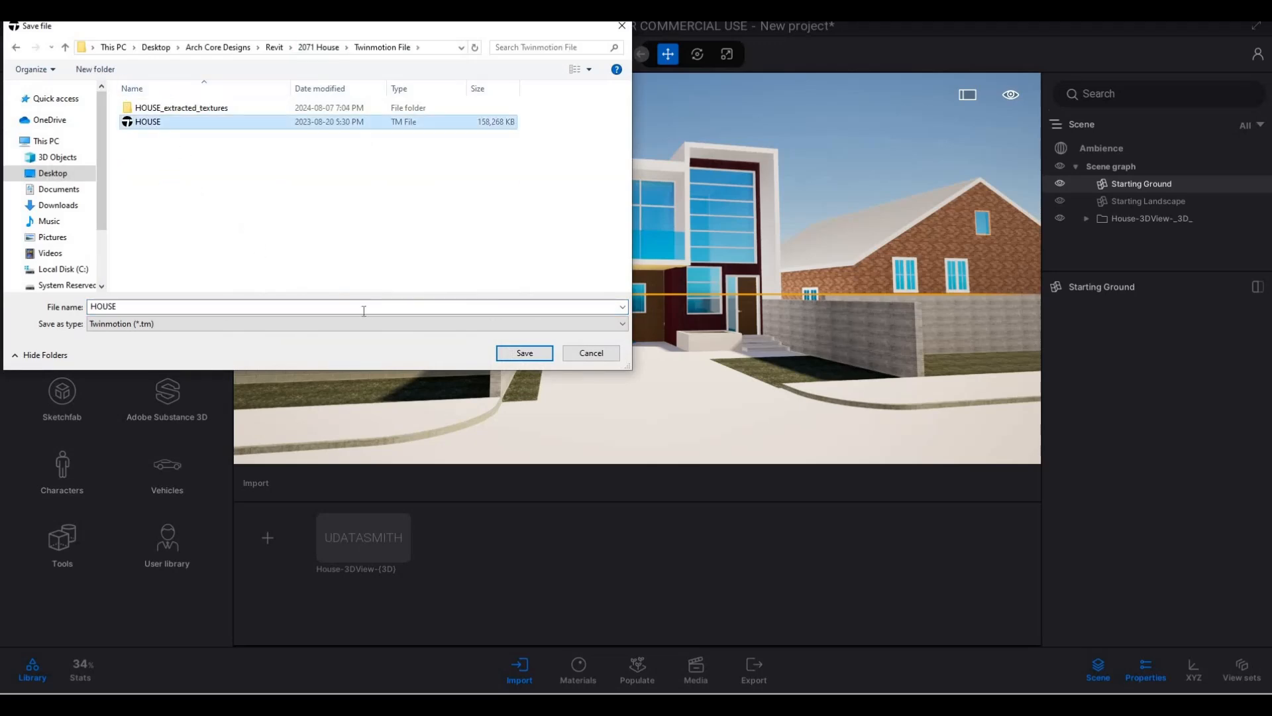
click(525, 353)
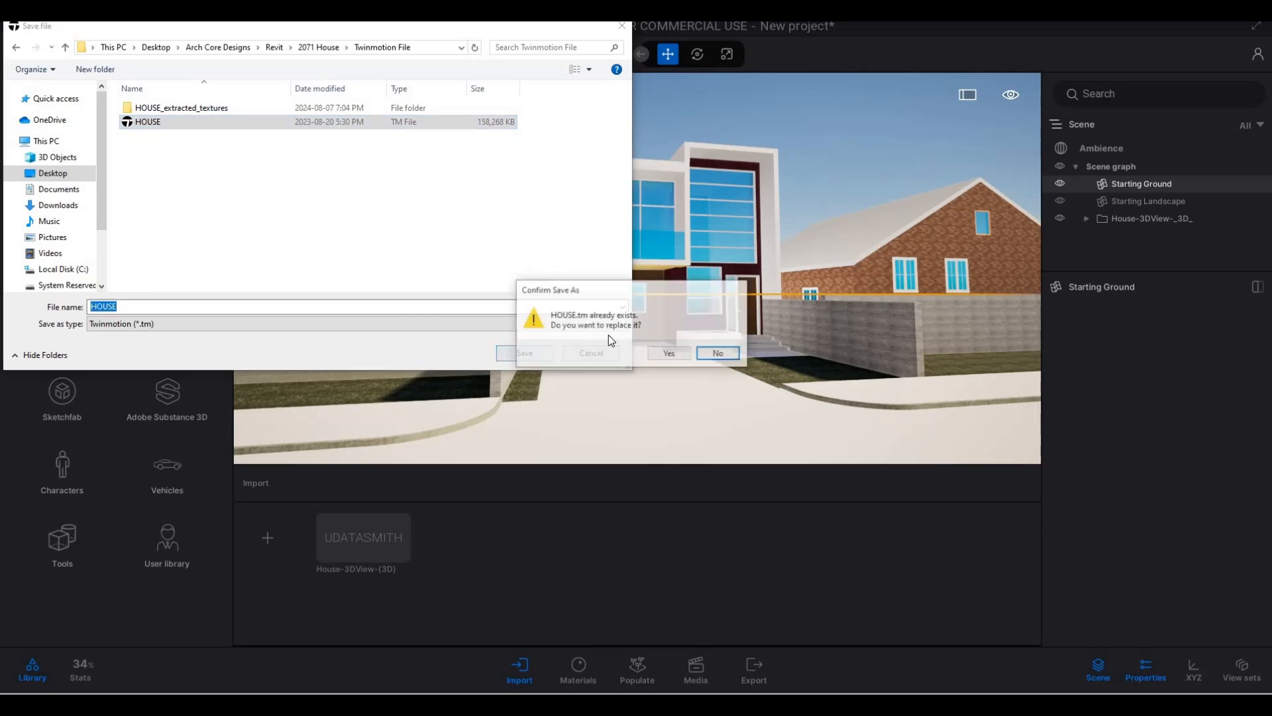
click(668, 353)
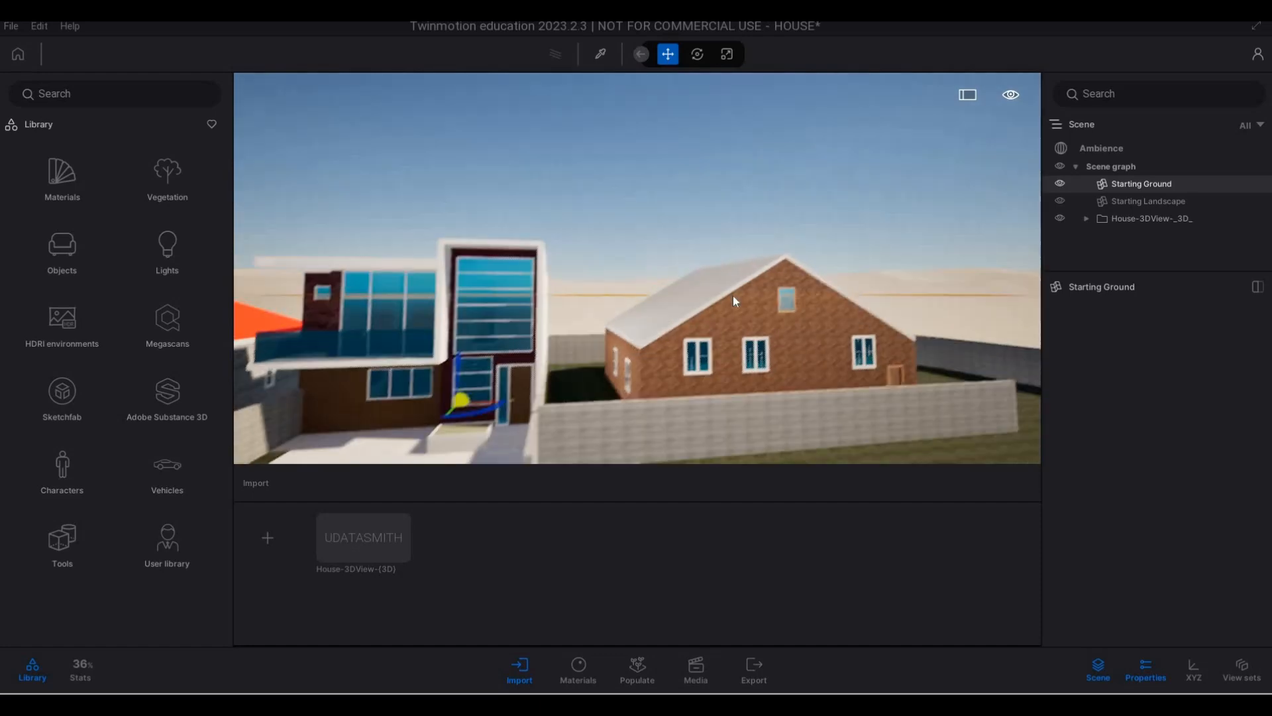
- Examine the two-storey house's front facade and the neighbouring buildings from several viewpoints along the street
key(q)
key(q)
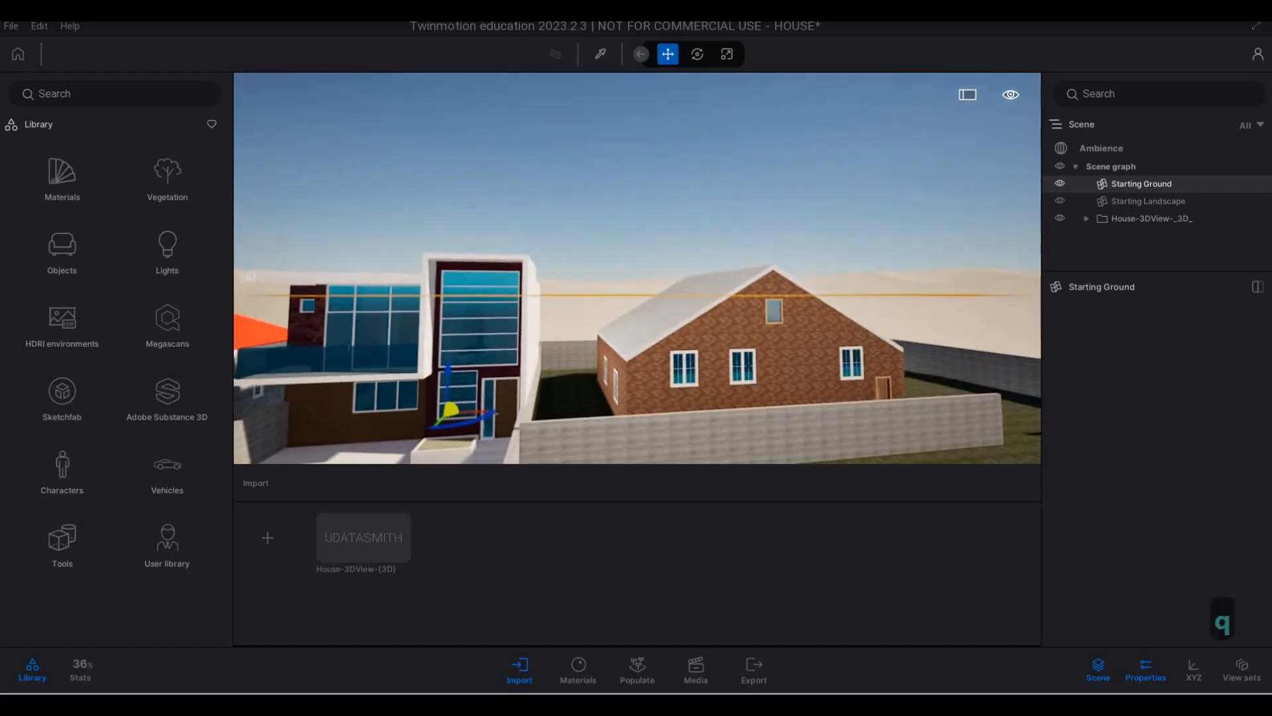
key(q)
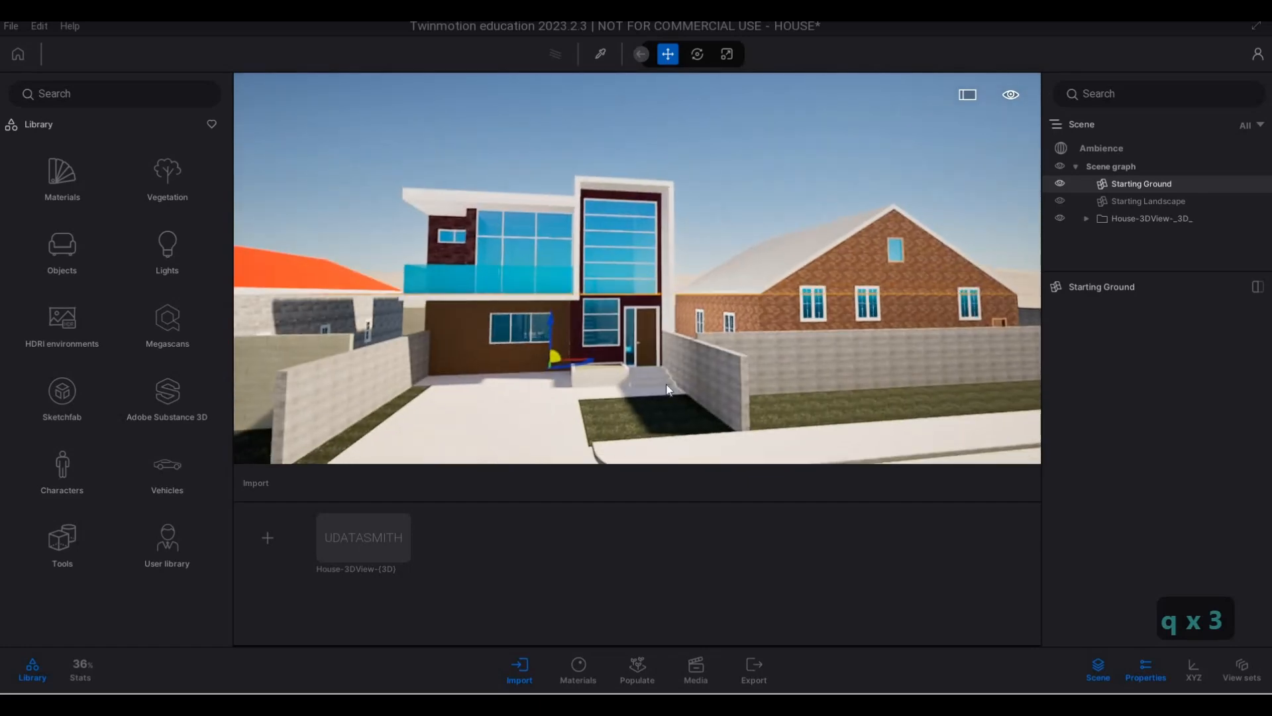
key(a)
key(a)
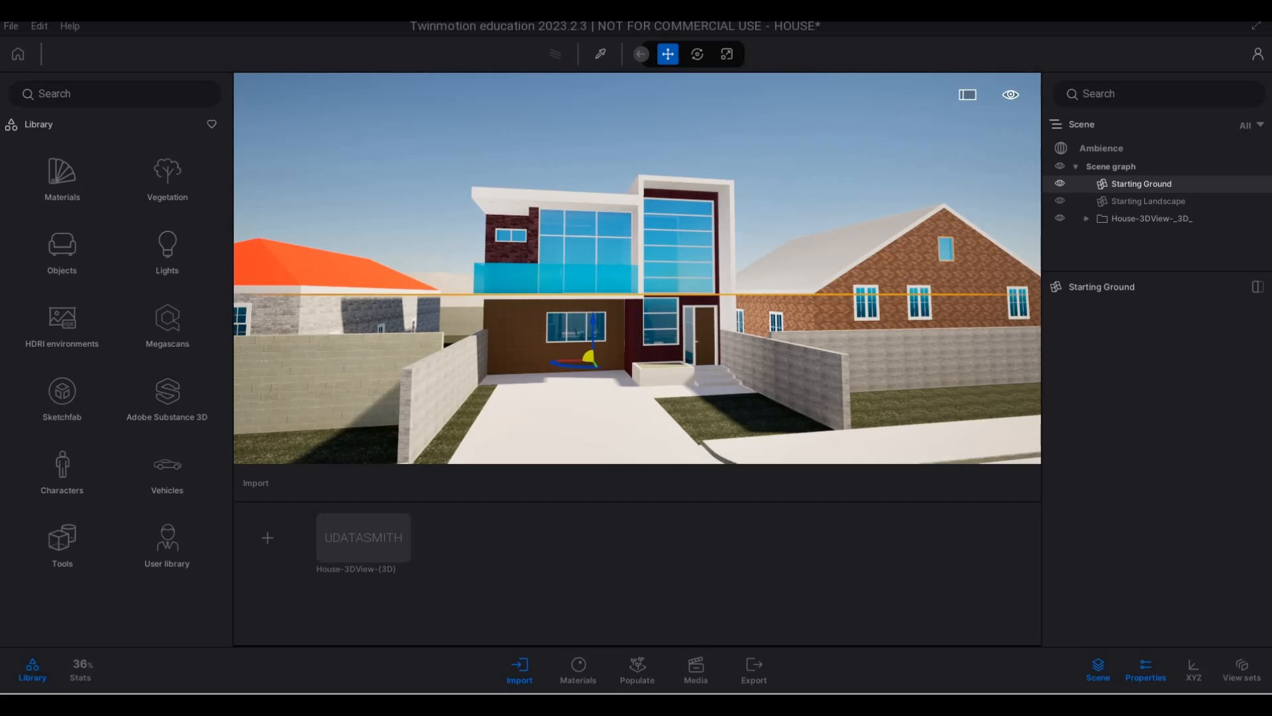
key(Delete)
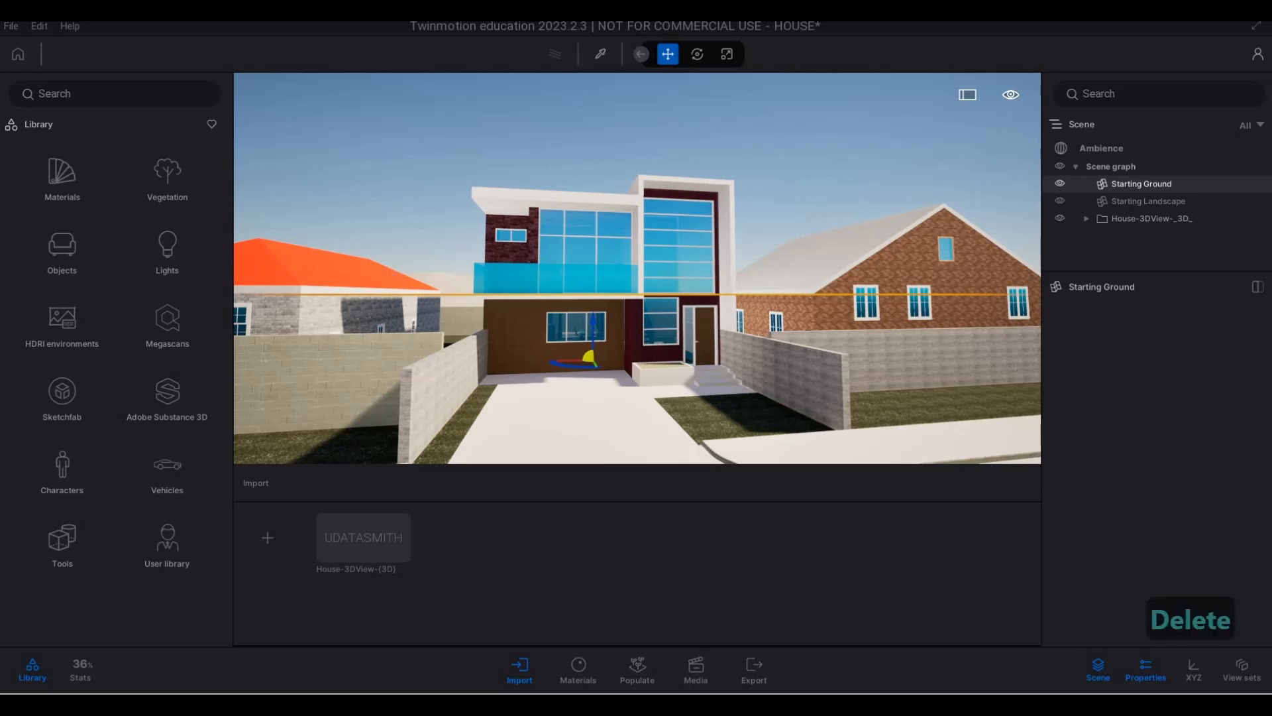
key(a)
key(a)
key(w)
key(w)
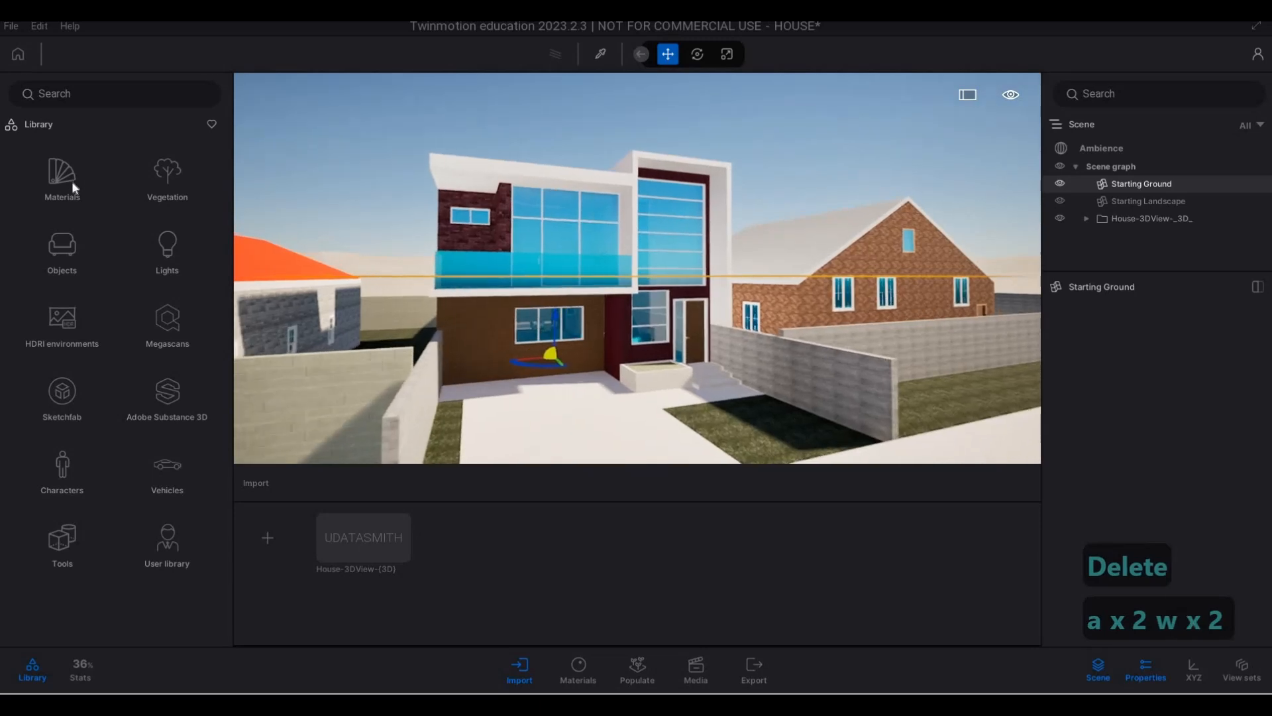
- Apply the Clear glass library material to the blue glazing on the house's upper facade
click(75, 187)
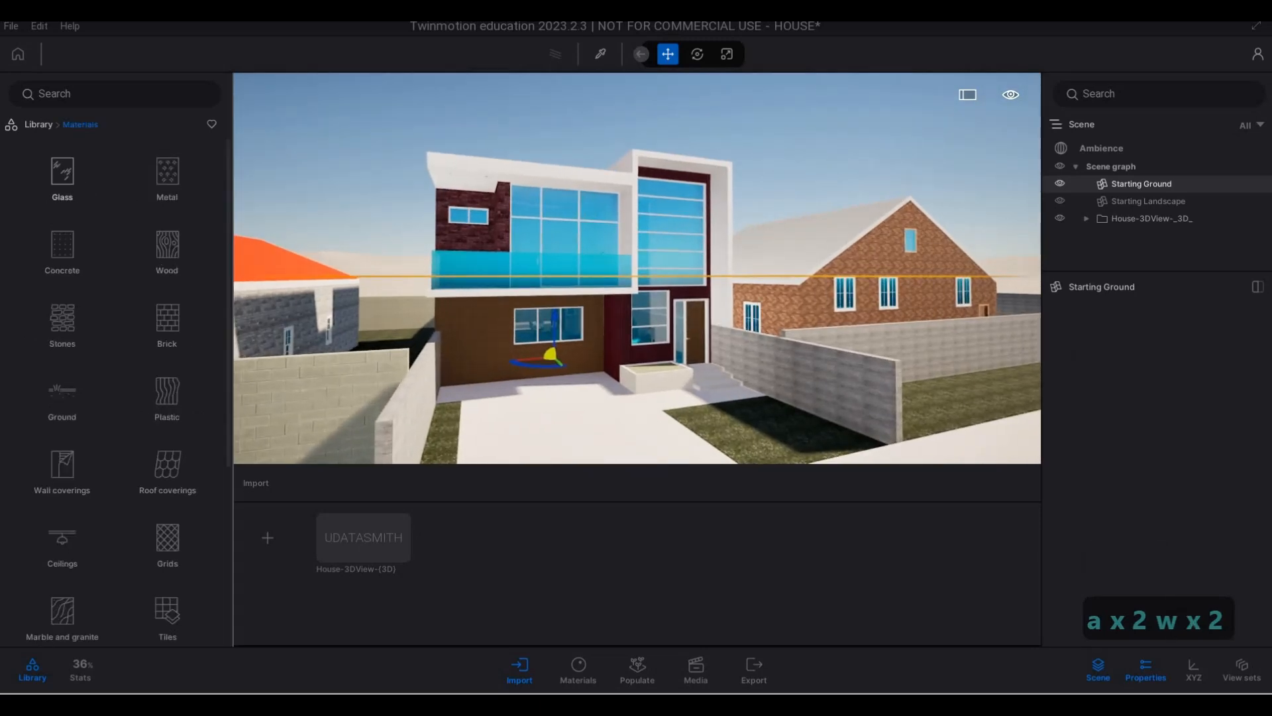
key(F1)
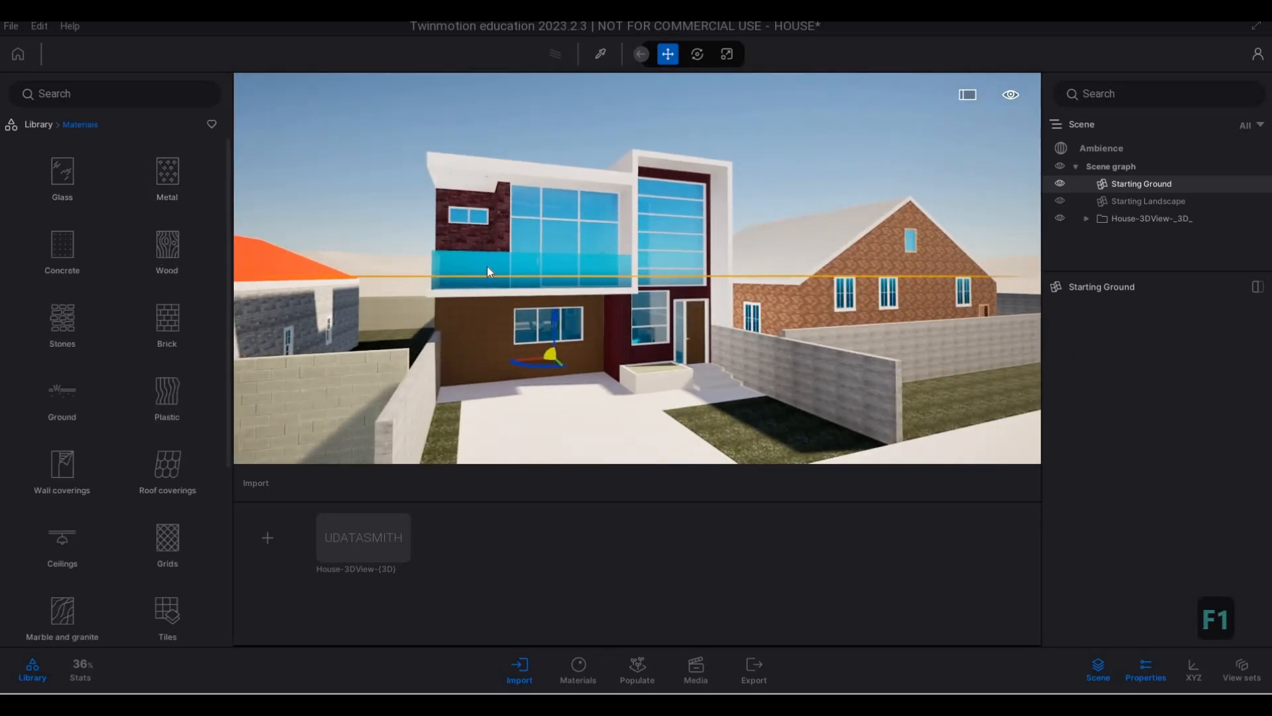
scroll(510, 233, up, 3)
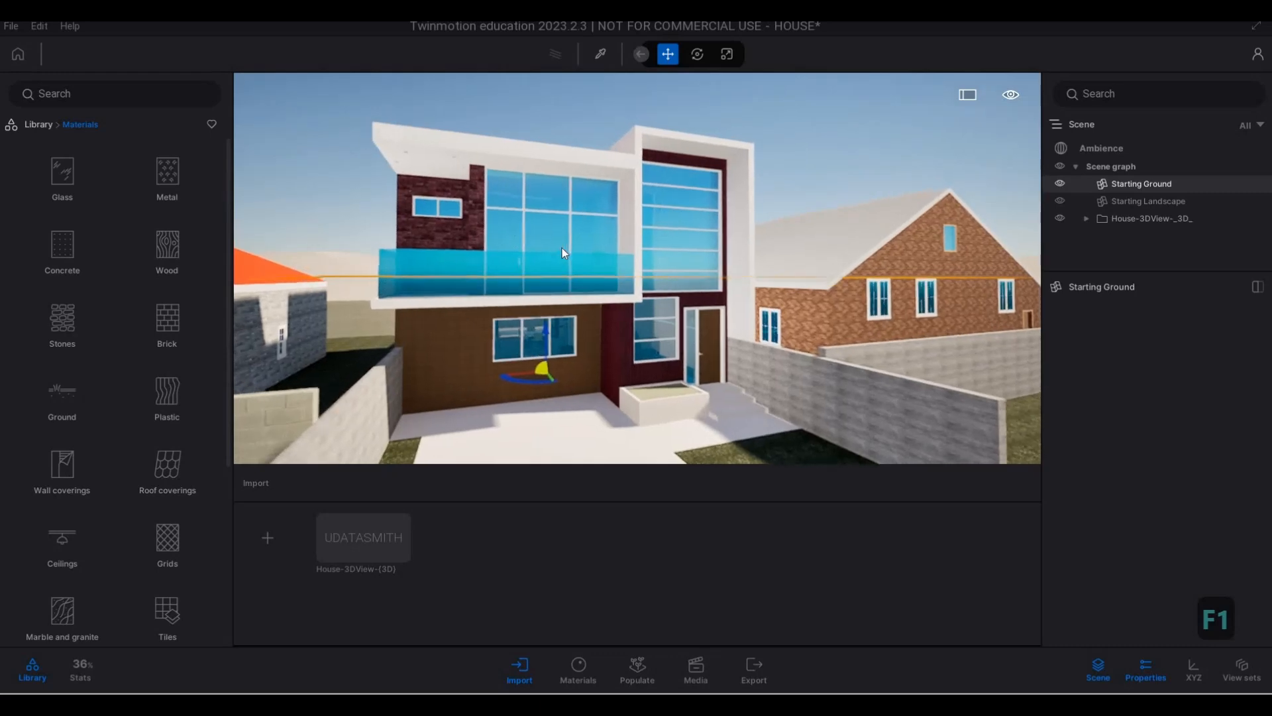
click(64, 183)
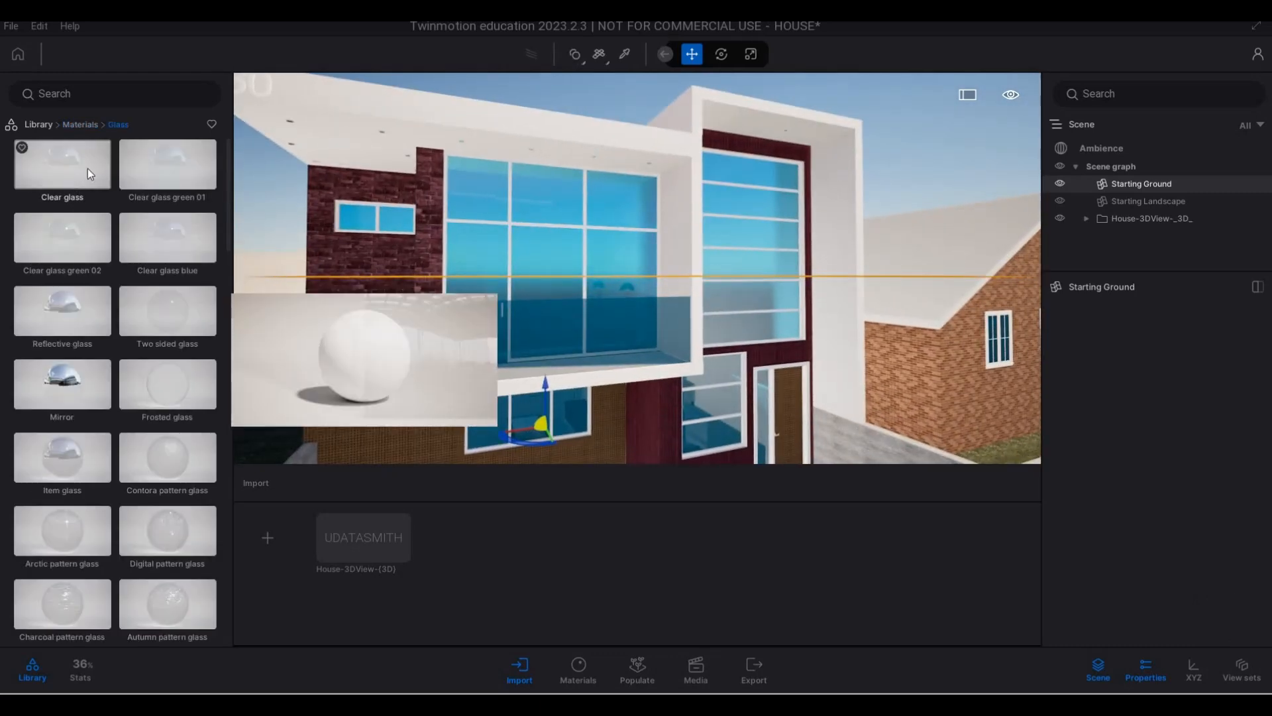
drag(62, 179, 483, 258)
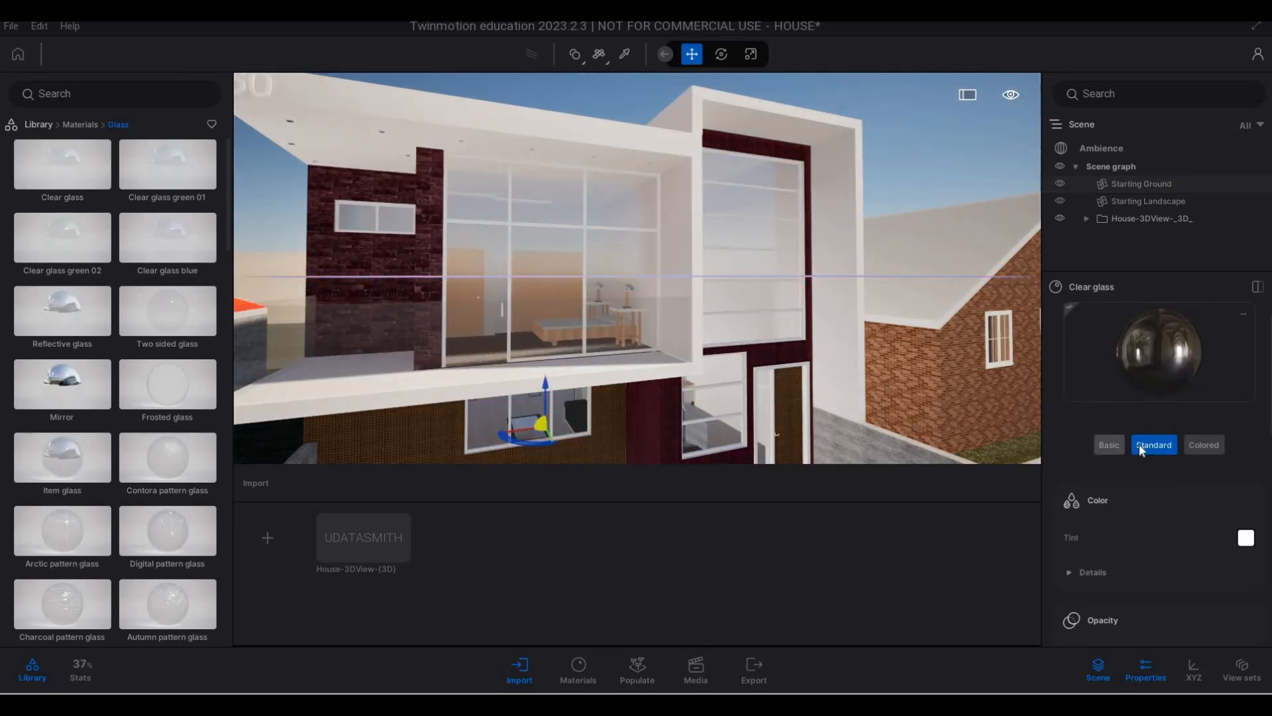
- Set the Clear glass material's tint to the dark grey 4E4E4E
scroll(1193, 490, down, 1)
click(1246, 495)
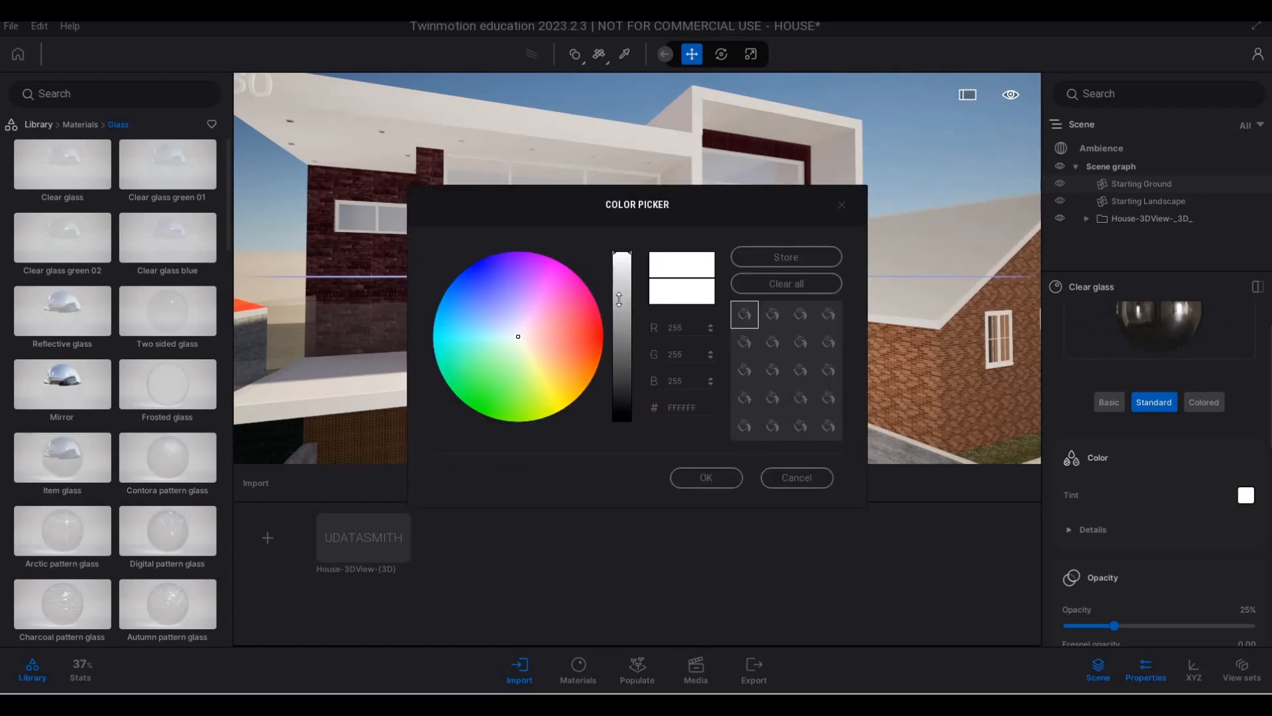
drag(613, 392, 614, 368)
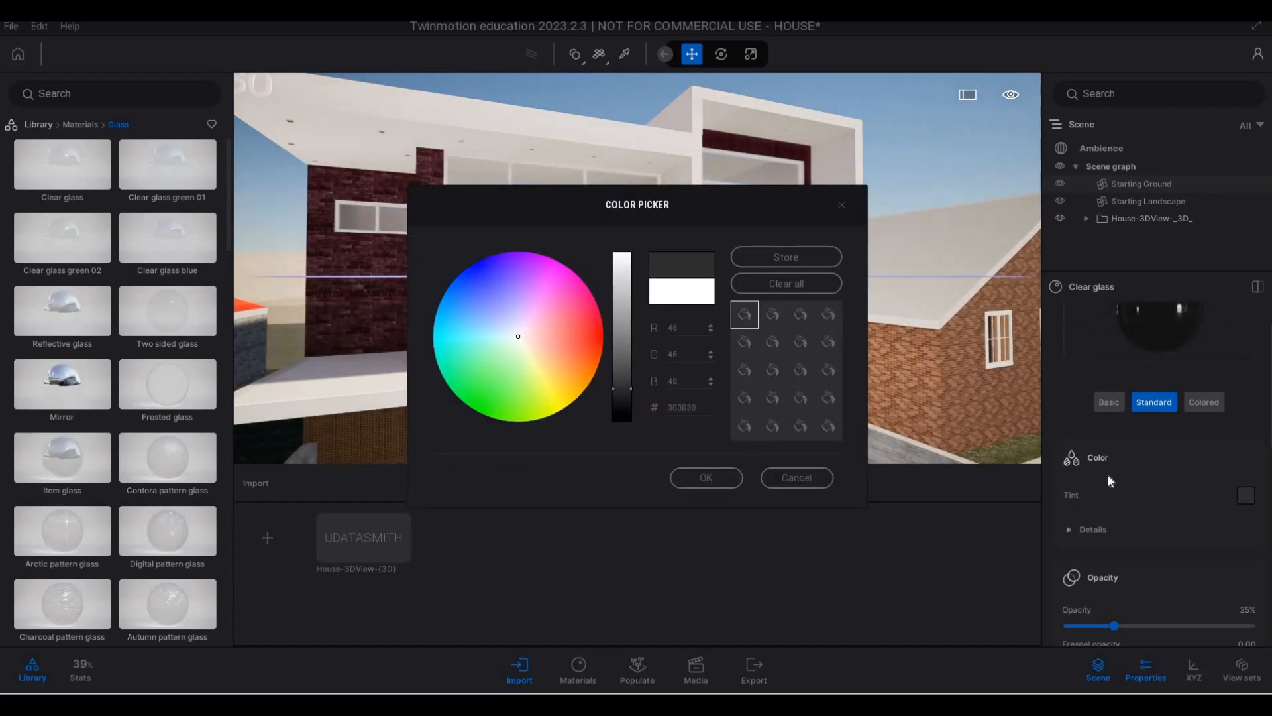
scroll(1161, 541, down, 2)
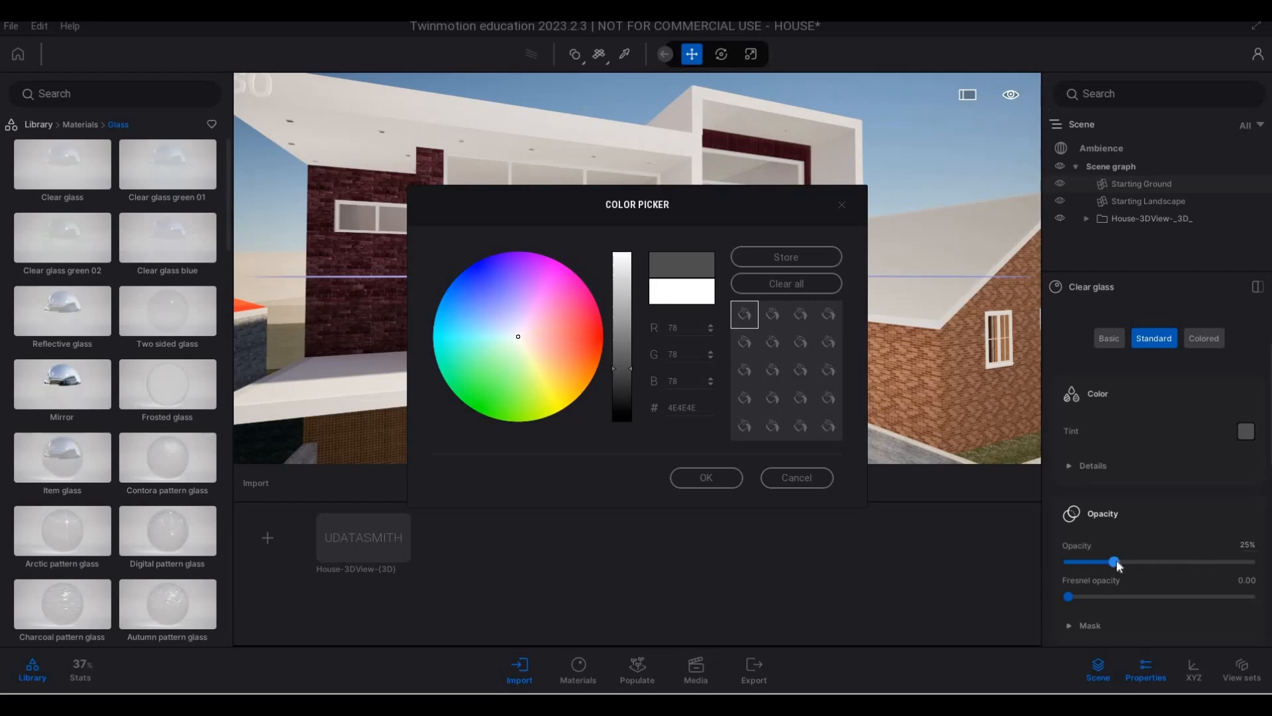
click(706, 477)
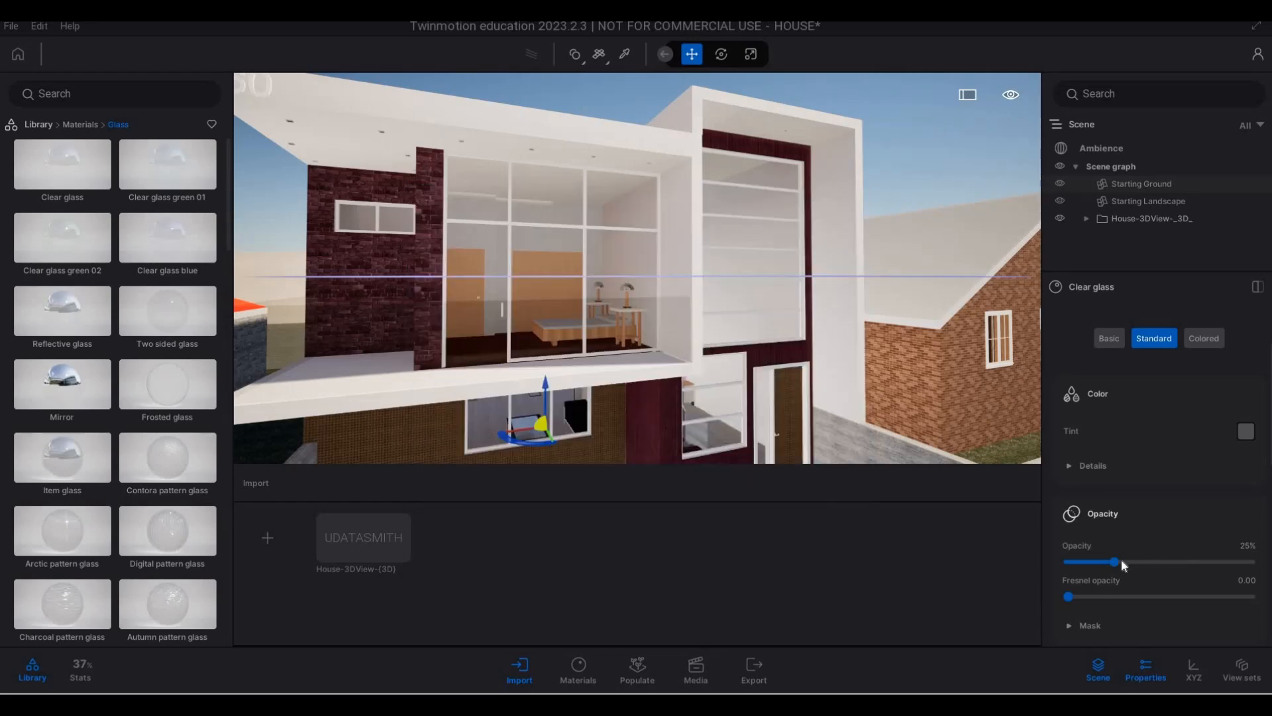
- Set the Clear glass material's opacity to 75%
drag(1114, 562, 1222, 562)
drag(1209, 563, 1204, 561)
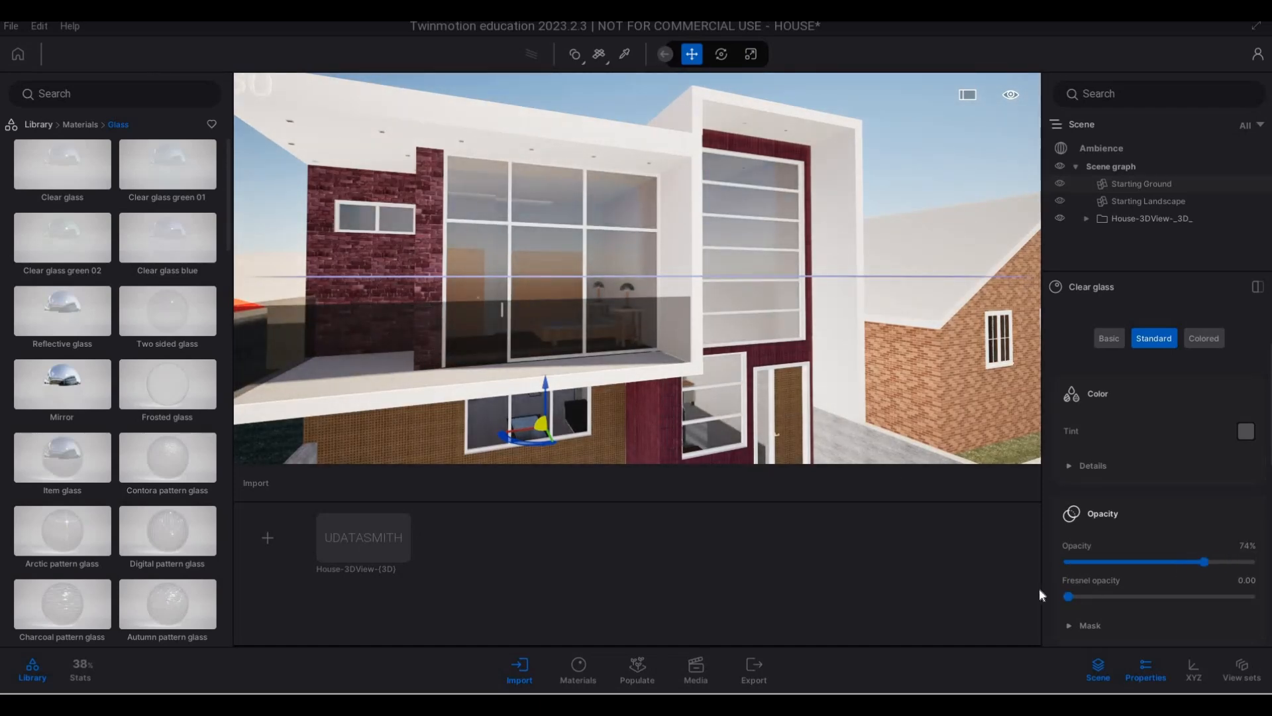
drag(1067, 595, 1129, 599)
click(1261, 553)
text(75)
key(Return)
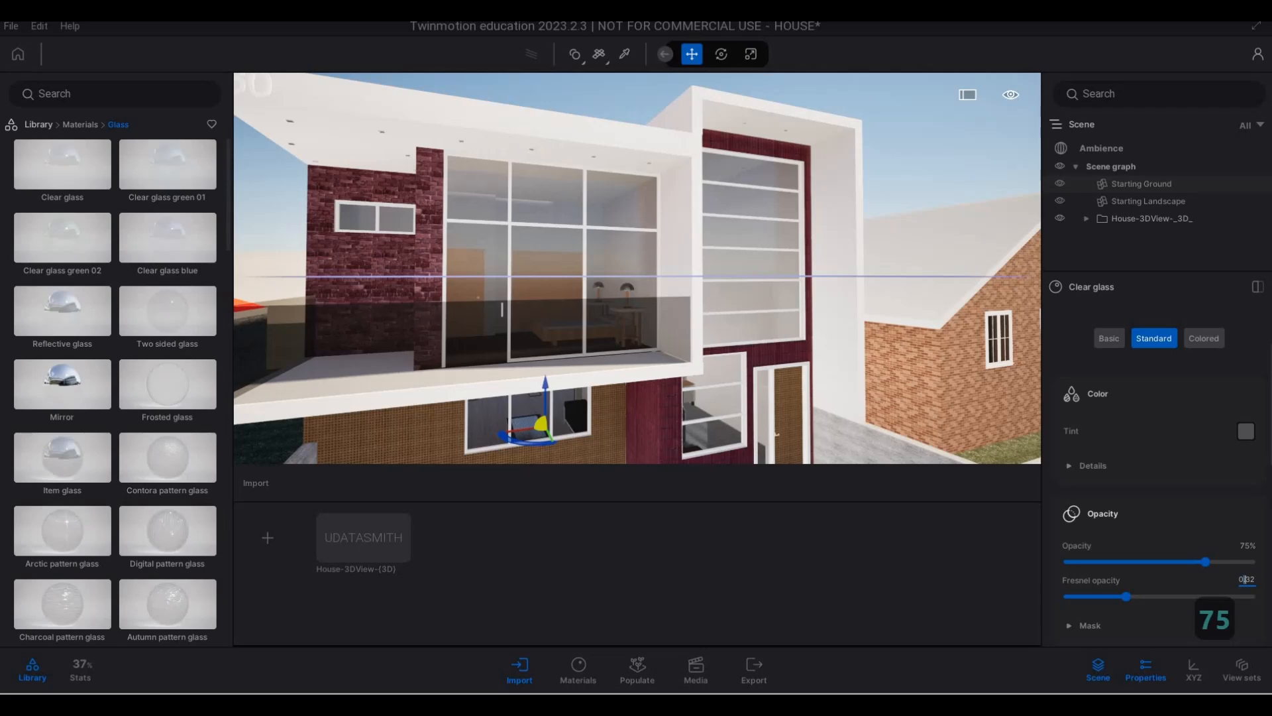
- Set the Clear glass material's Fresnel opacity to 1 and deselect the material
double_click(1247, 580)
text(1)
key(Return)
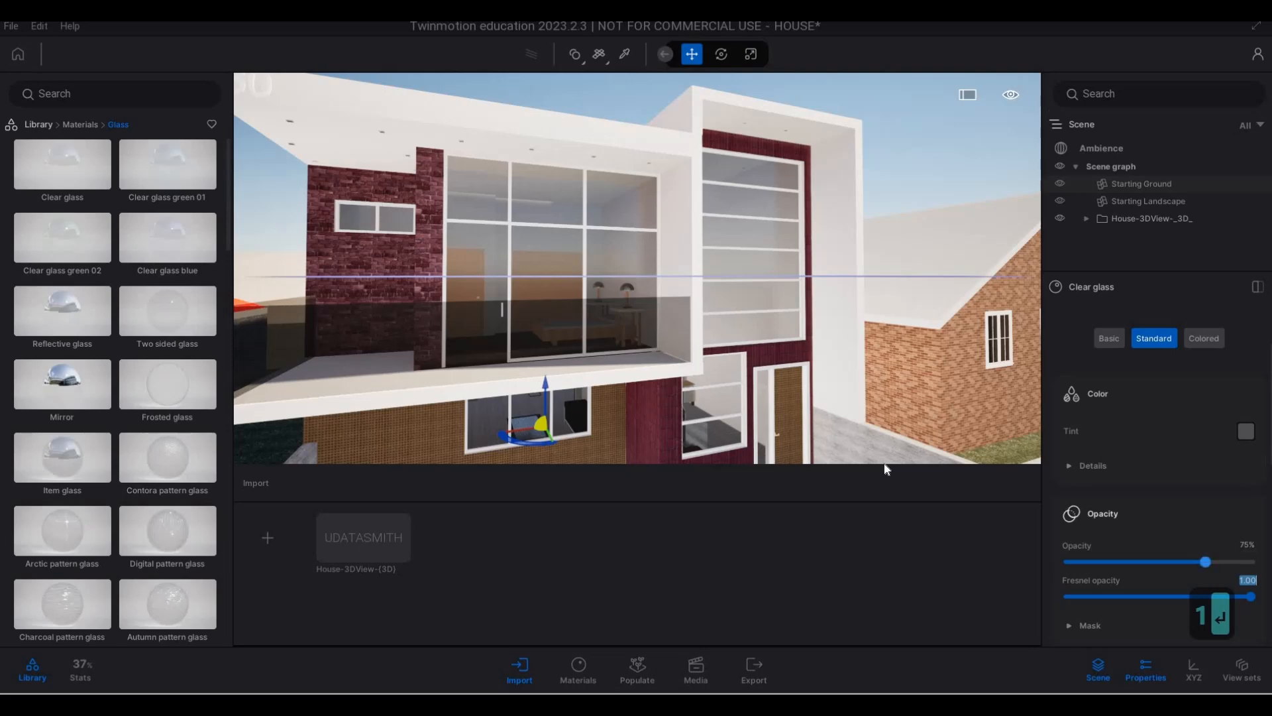
scroll(815, 321, down, 5)
mouse_move(798, 327)
right_down()
mouse_move(782, 343)
mouse_move(793, 332)
right_up()
scroll(830, 372, down, 1)
key(Escape)
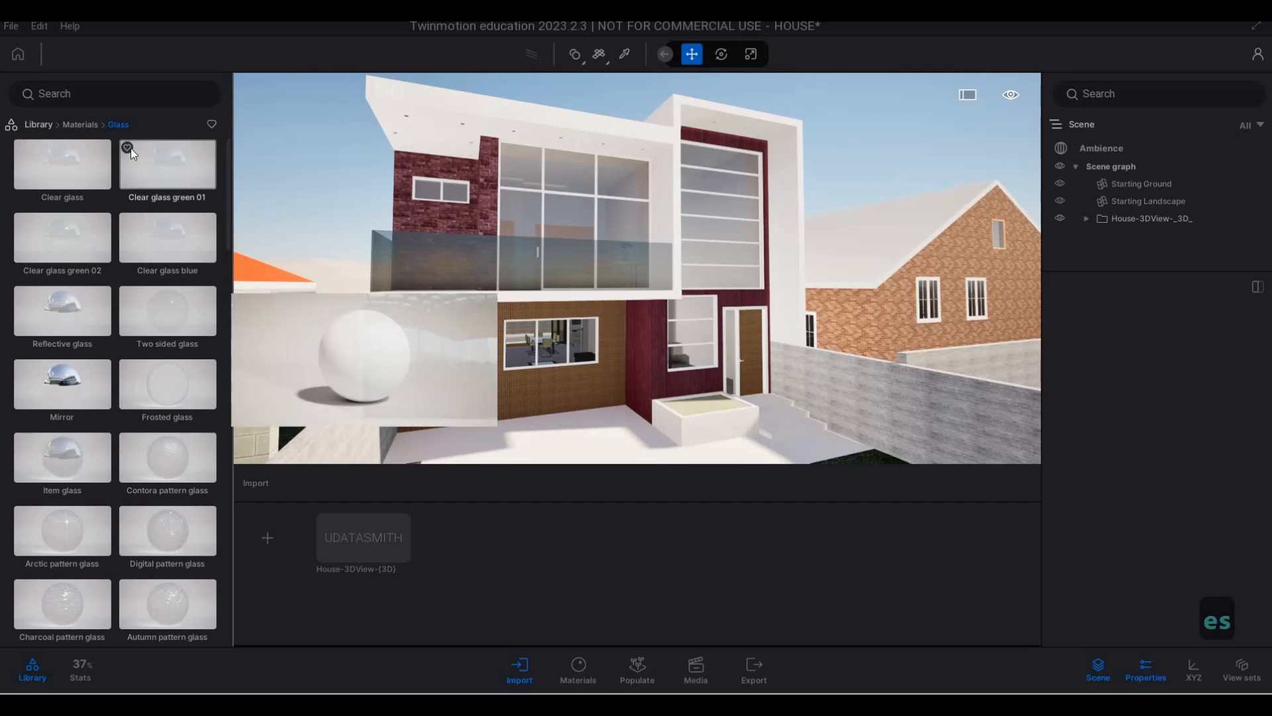
- Open the Outdoor collection of HDRI environments in the library and select Shady Patch
mouse_move(106, 144)
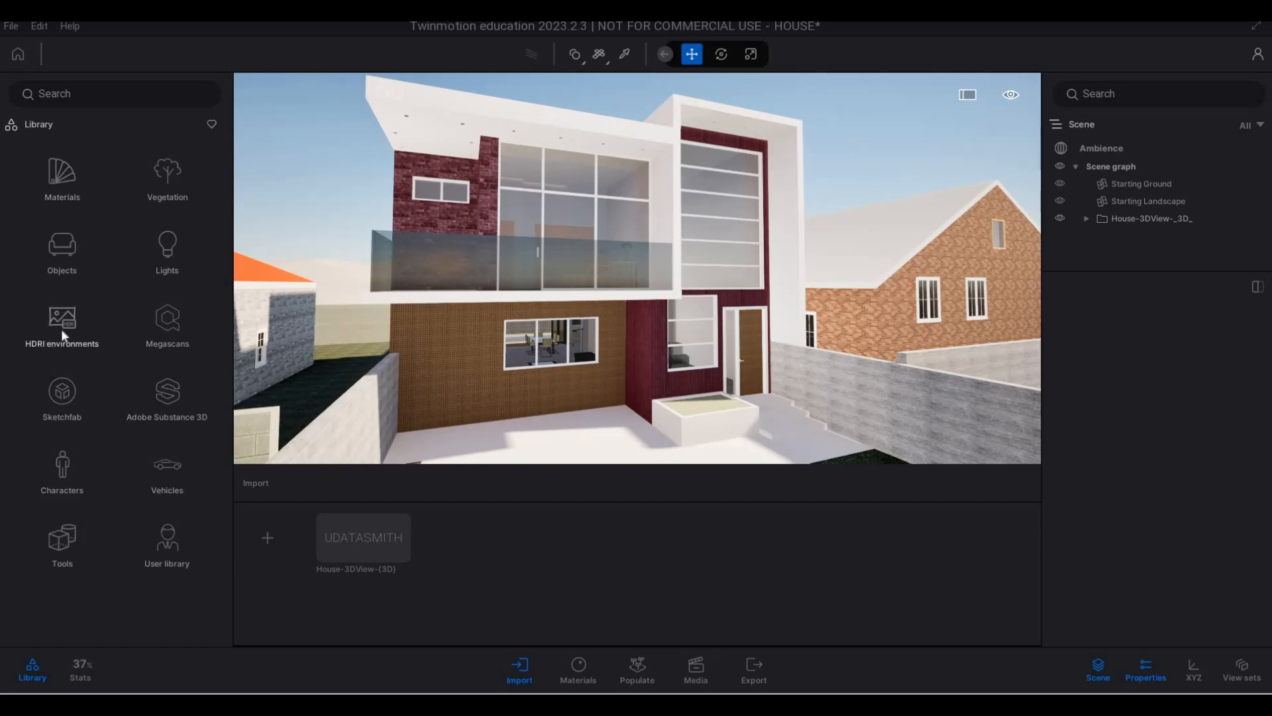
click(61, 325)
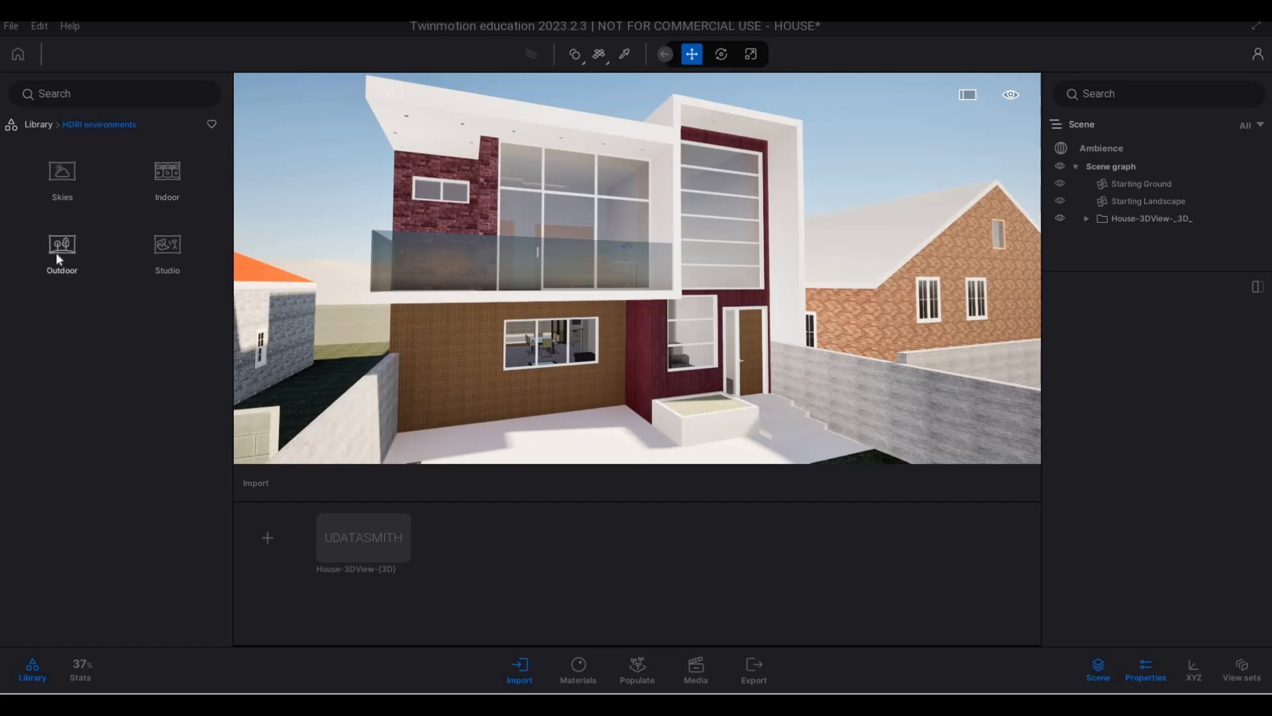
key(a)
click(65, 265)
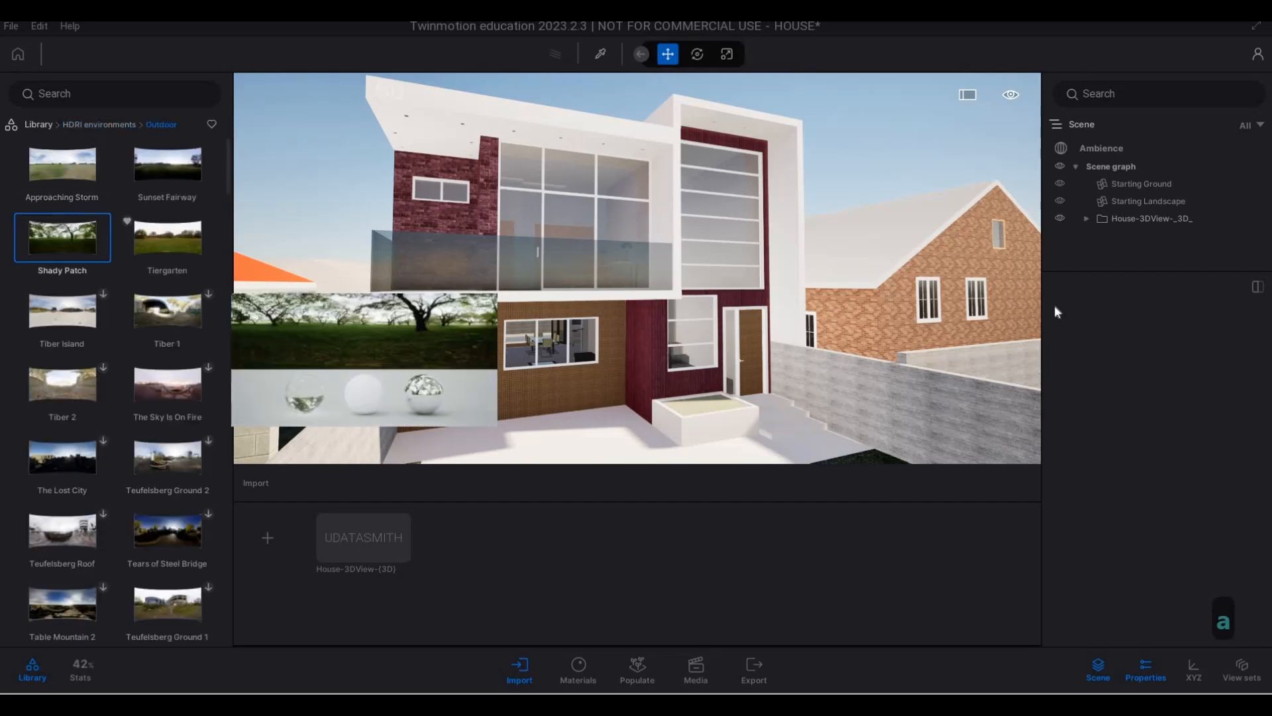
- Enable the HDRI environment in the scene's Ambience settings and switch it to Backdrop HDRI
click(1105, 149)
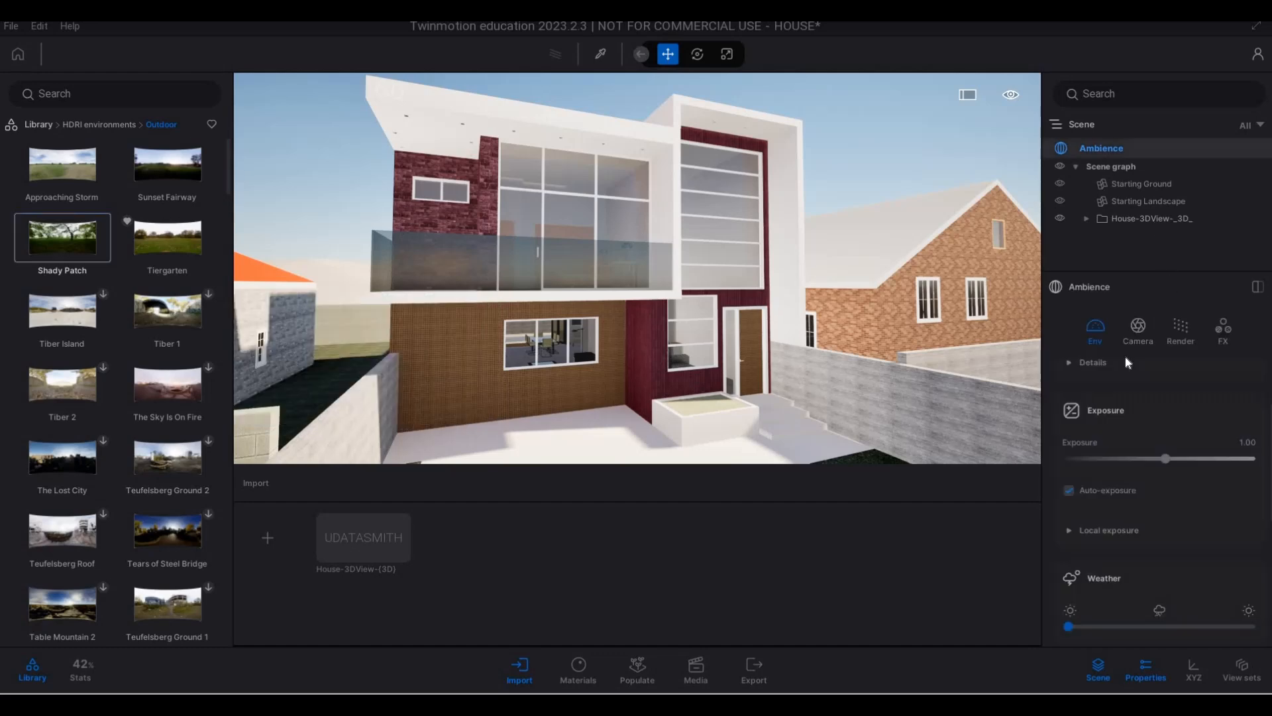
scroll(1138, 524, down, 5)
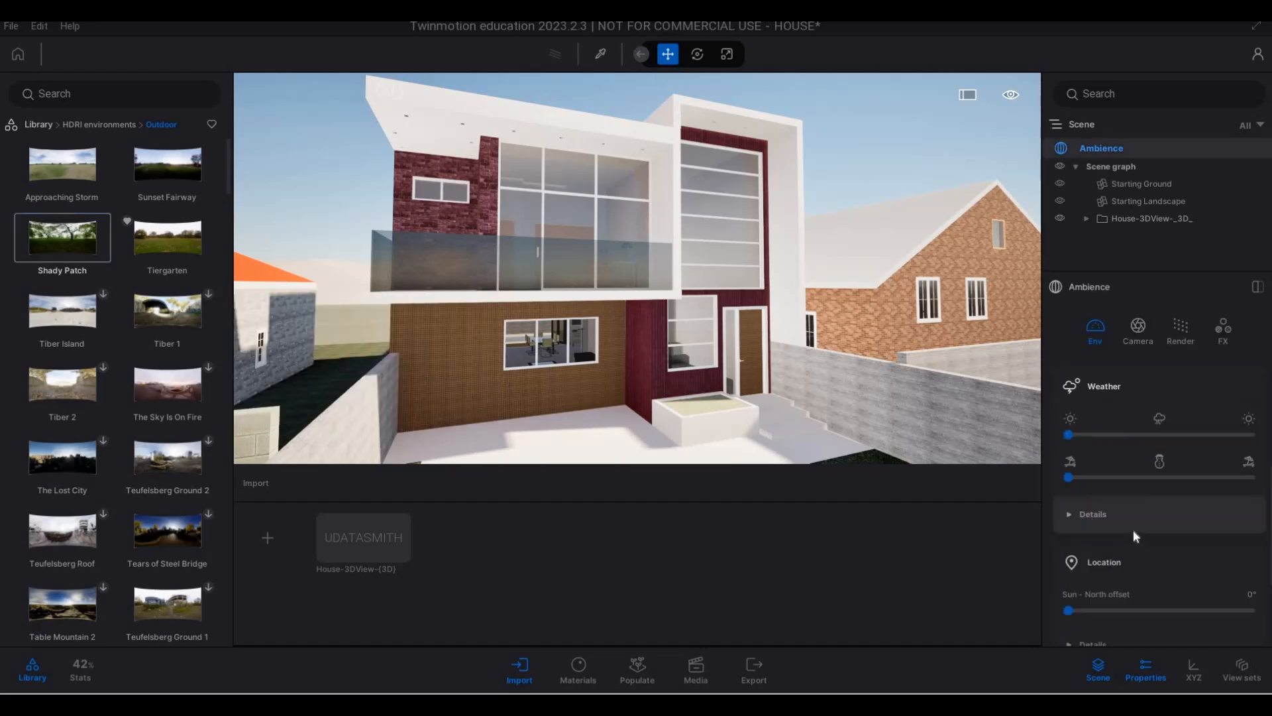
scroll(1120, 528, down, 1)
click(1121, 517)
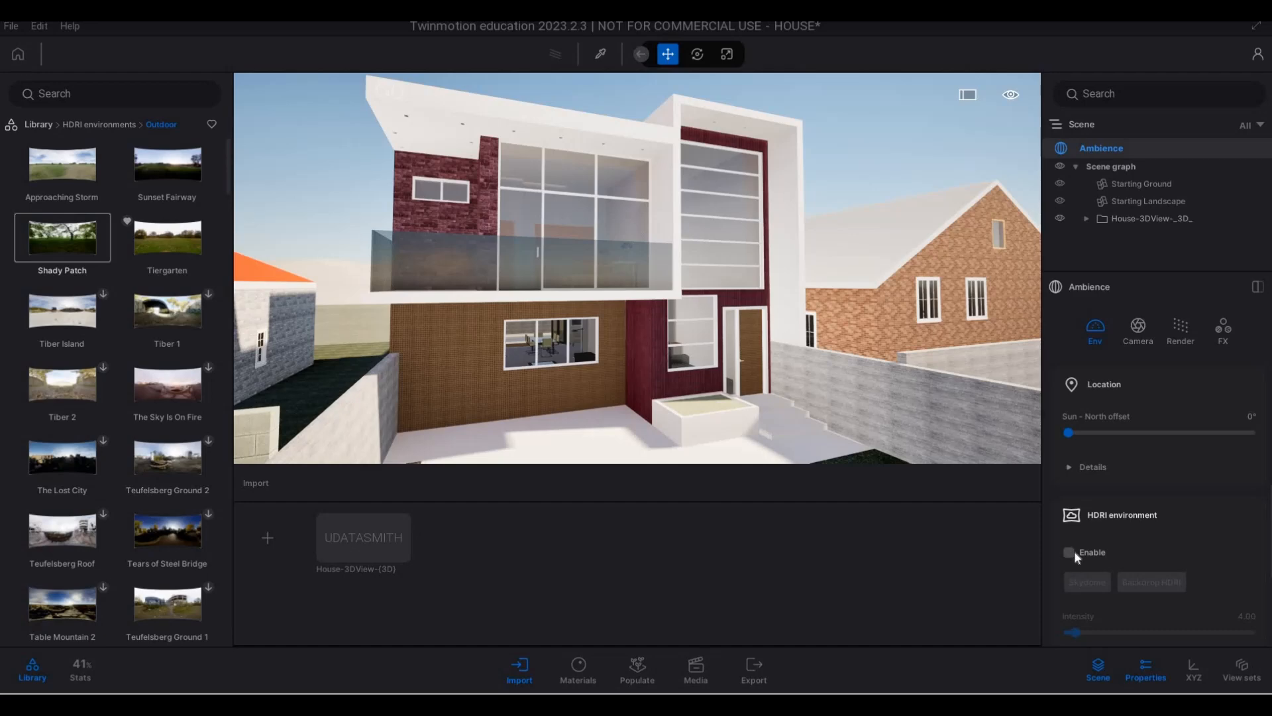
click(1069, 552)
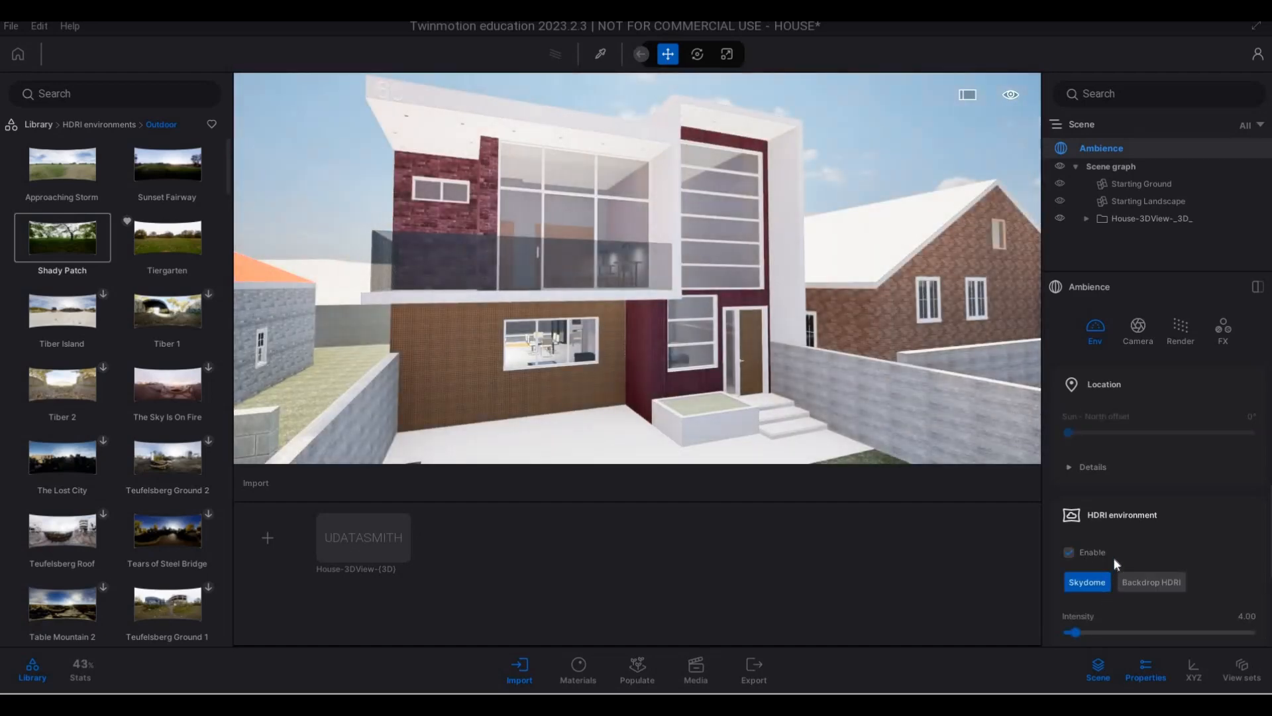
scroll(1114, 558, down, 3)
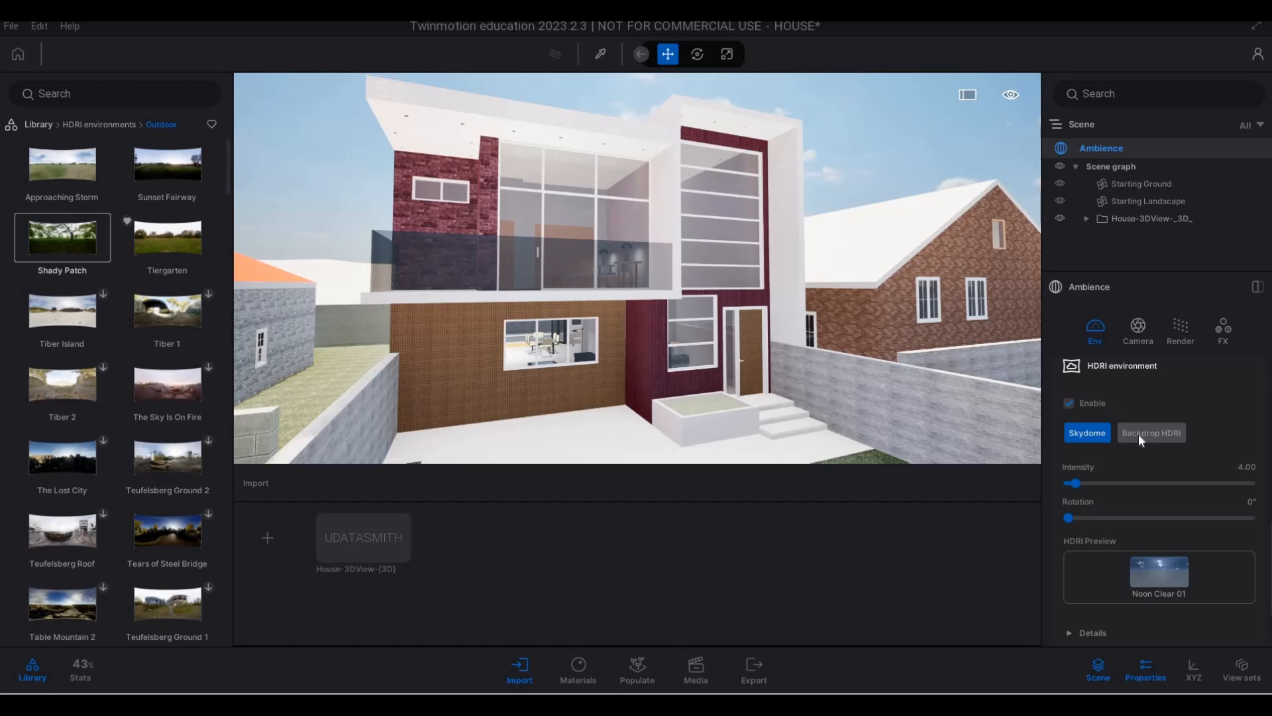
click(1139, 435)
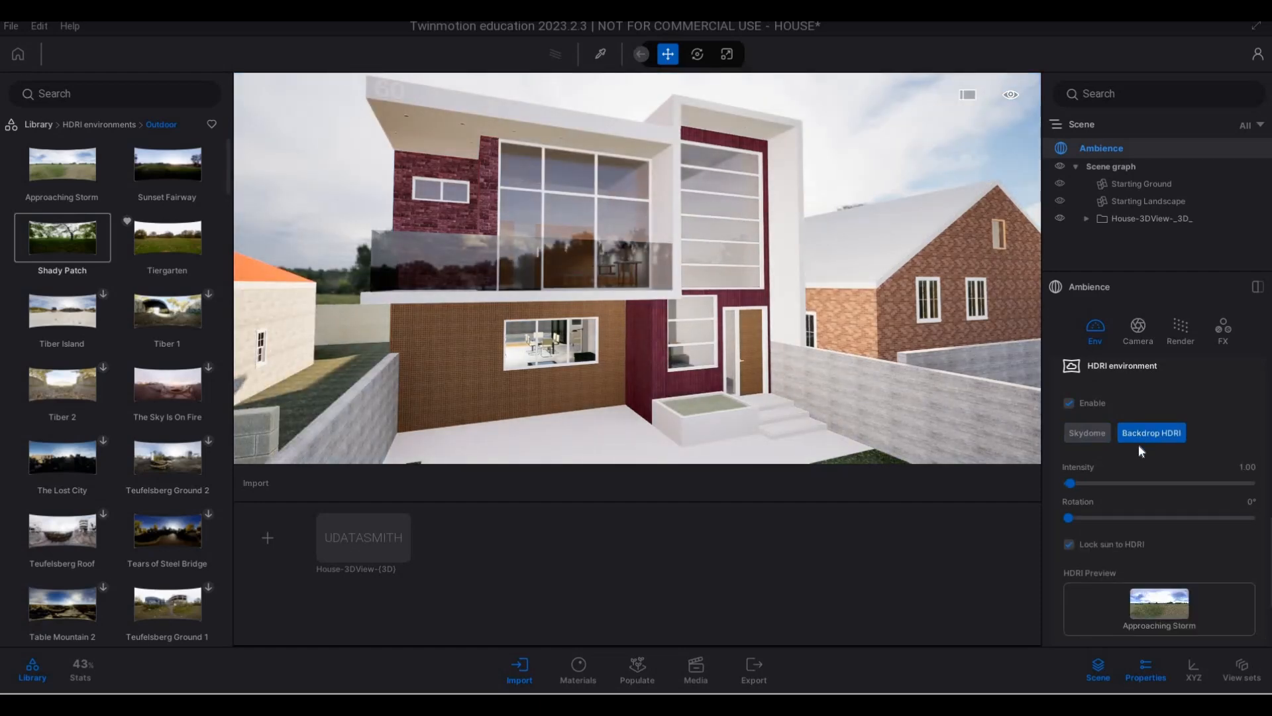
- Assign the Sunset Fairway outdoor environment as the backdrop HDRI
scroll(1151, 500, down, 1)
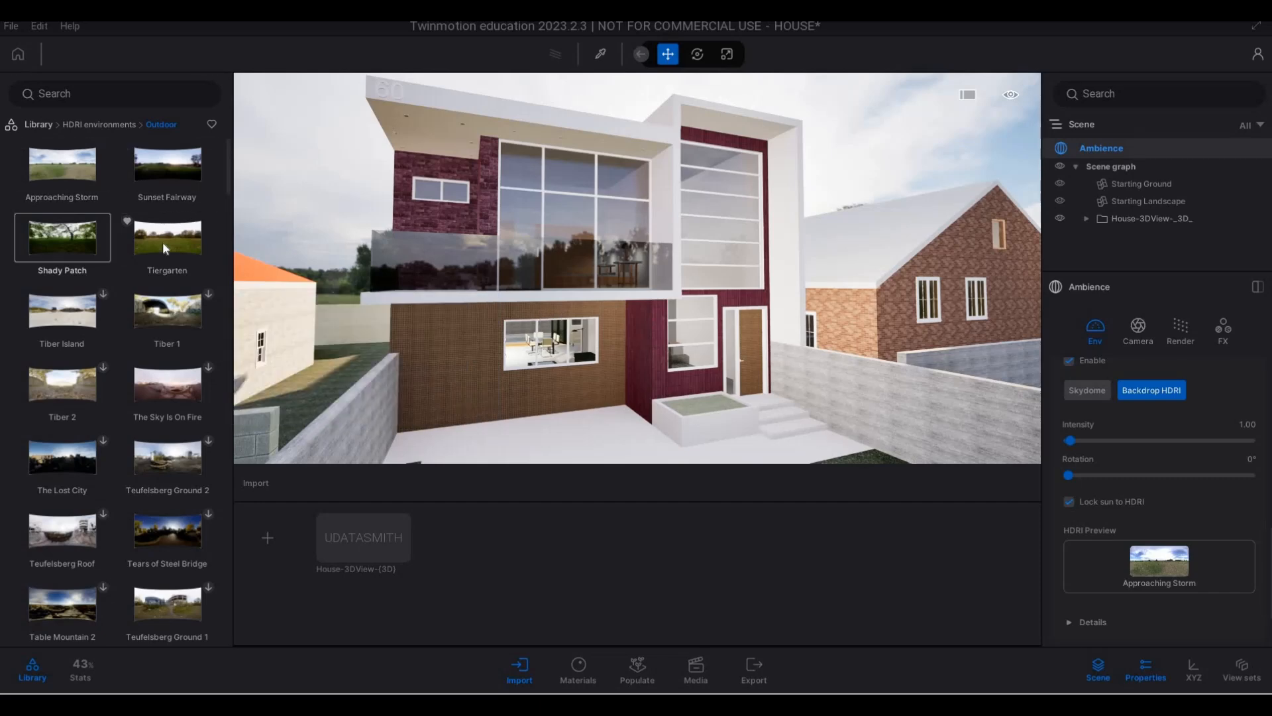
mouse_move(184, 225)
mouse_move(164, 186)
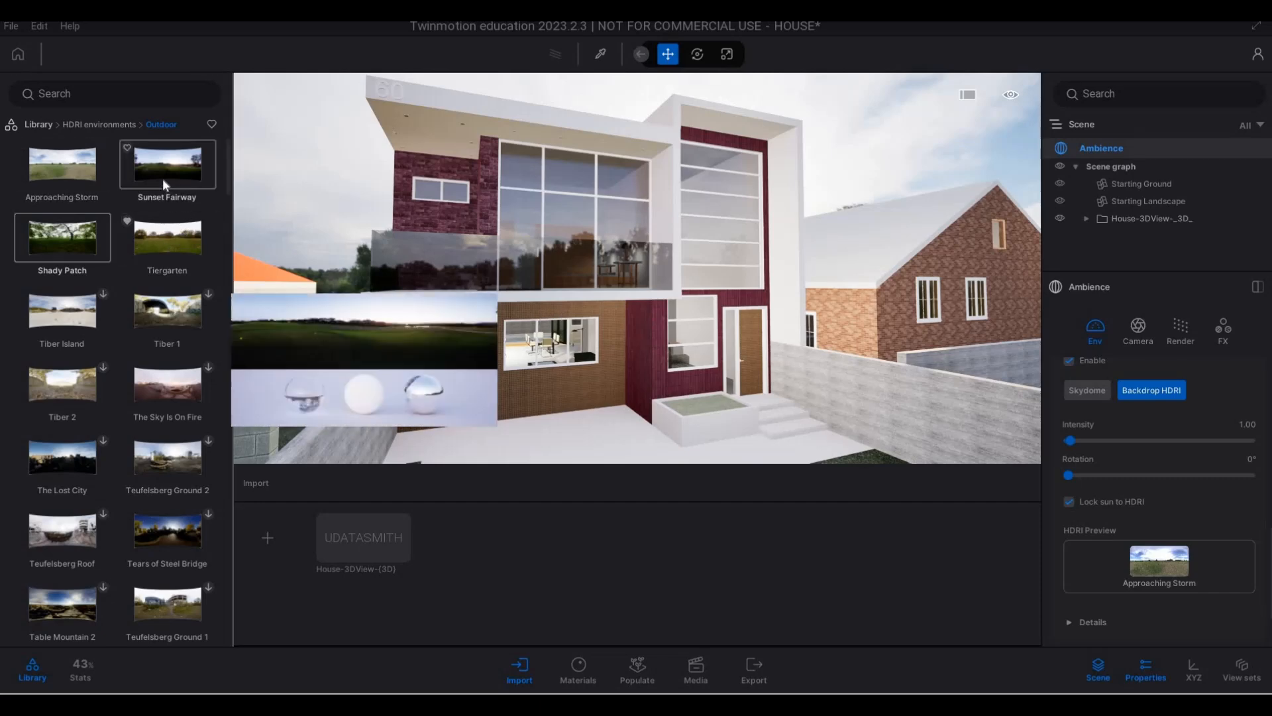
drag(970, 508, 1159, 561)
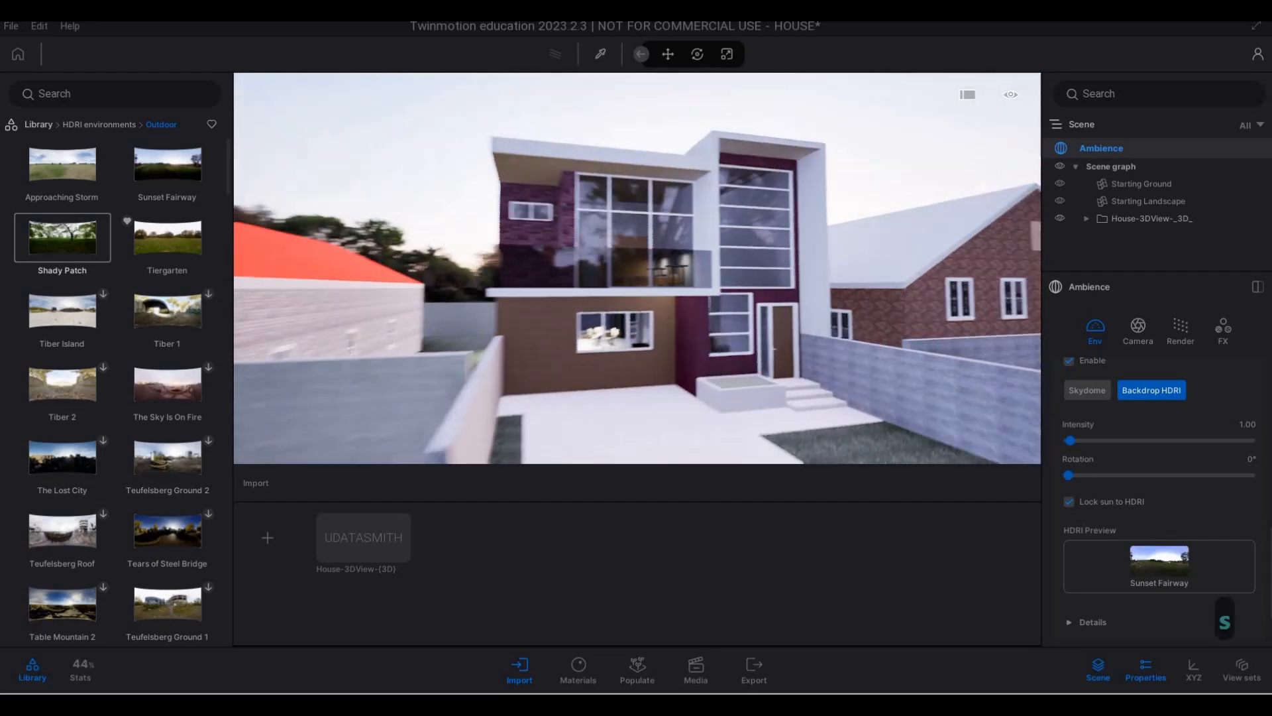
- Examine the house, its neighbours and the sky backdrop from farther back on the street
key(s)
key(s)
key(s)
key(s)
key(s)
key(s)
key(s)
key(s)
key(s)
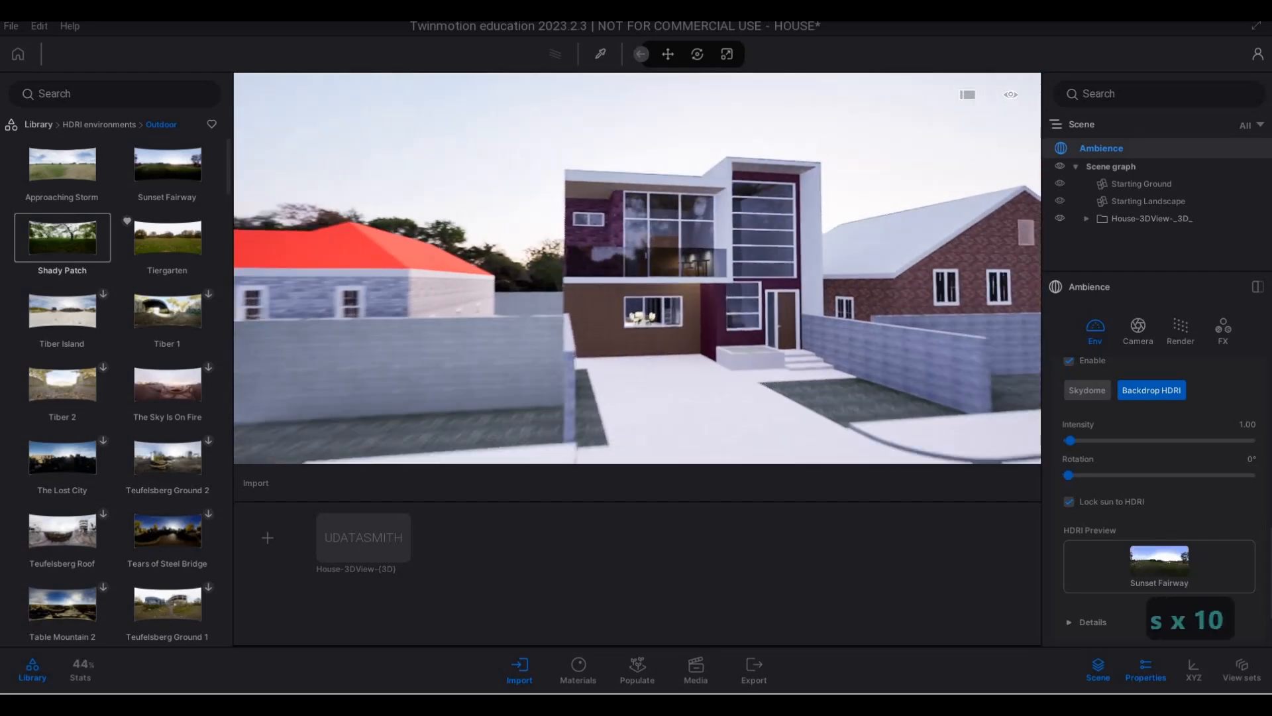
key(s)
key(s)
key(s)
key(s)
key(s)
key(d)
key(a)
key(d)
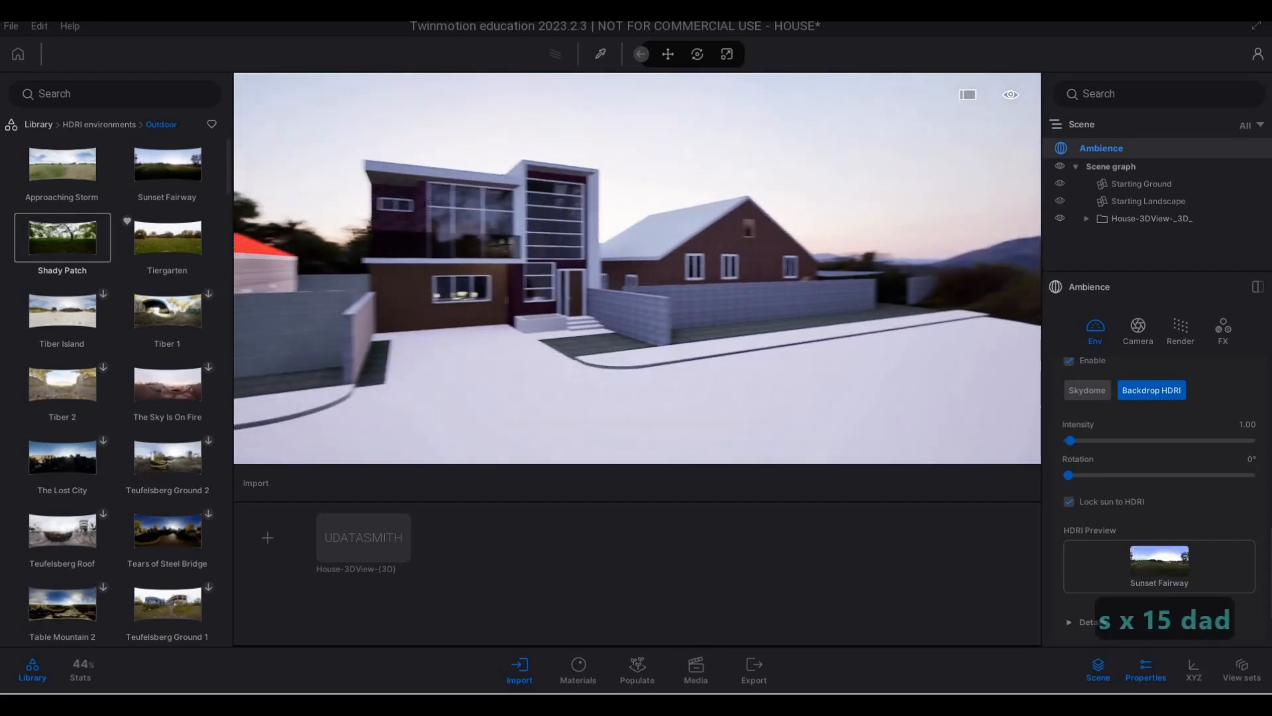
key(d)
key(d)
key(d)
key(d)
key(d)
key(d)
key(d)
key(a)
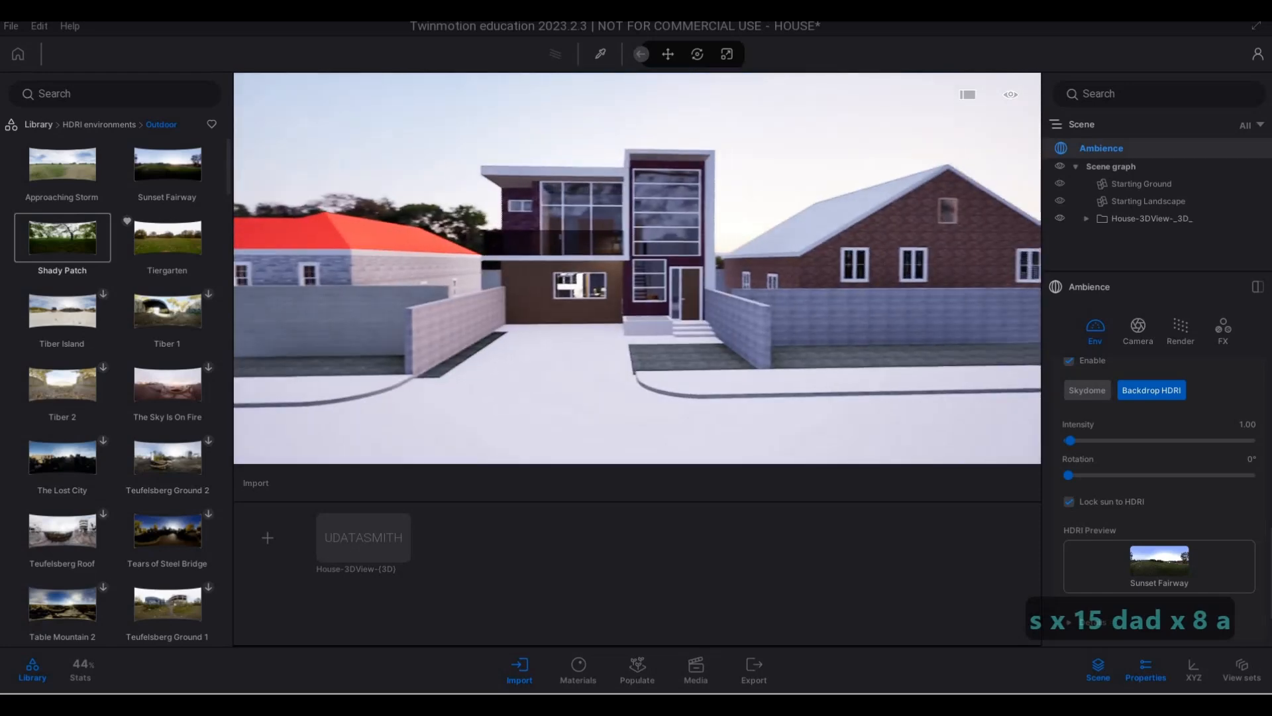
key(w)
key(a)
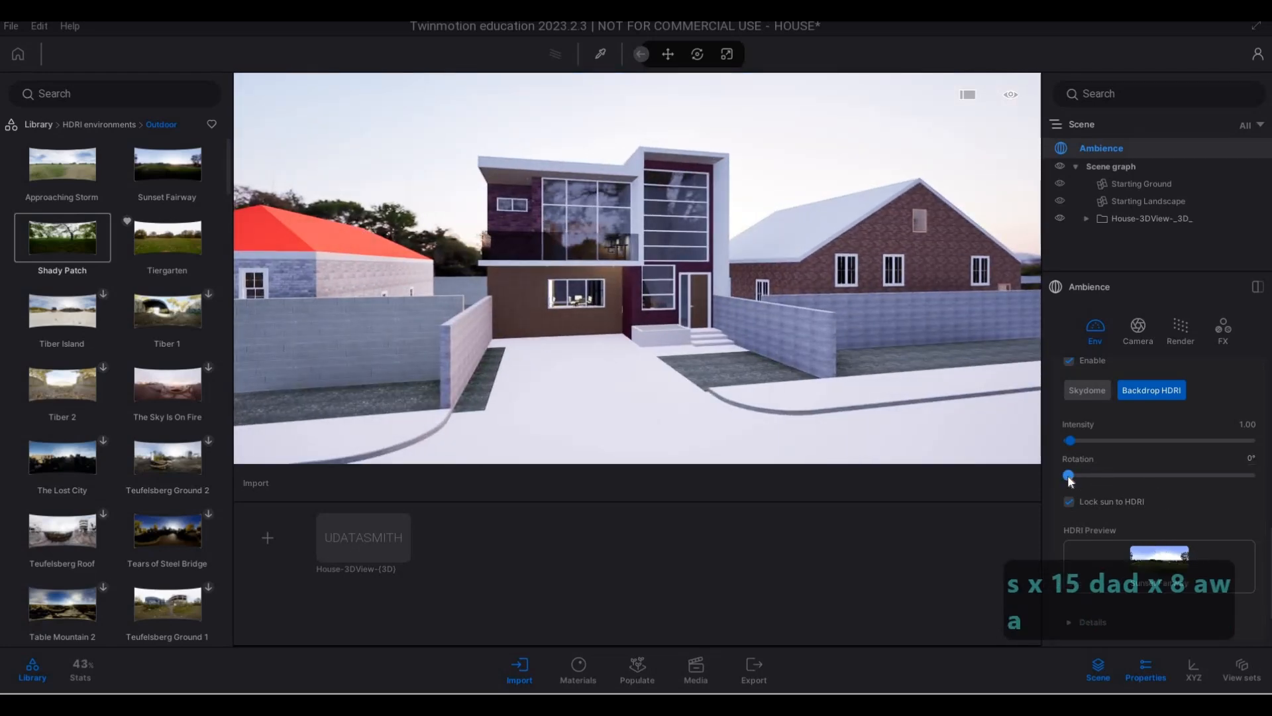
- Set the backdrop HDRI's rotation to 50° and its intensity to 14.96
drag(1068, 474, 1097, 441)
scroll(1100, 490, down, 2)
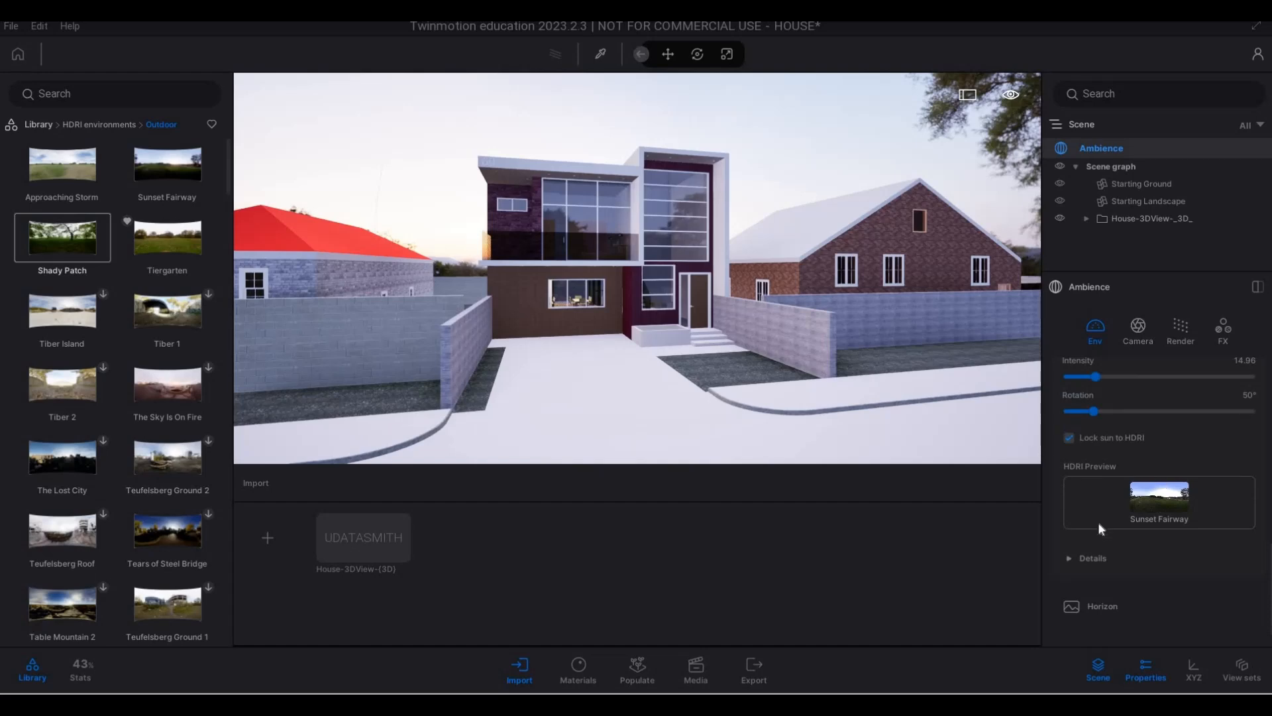
- Try a size of 163.4 m for the backdrop HDRI and view the house and its neighbours from the street
scroll(1100, 524, down, 1)
scroll(1103, 578, up, 2)
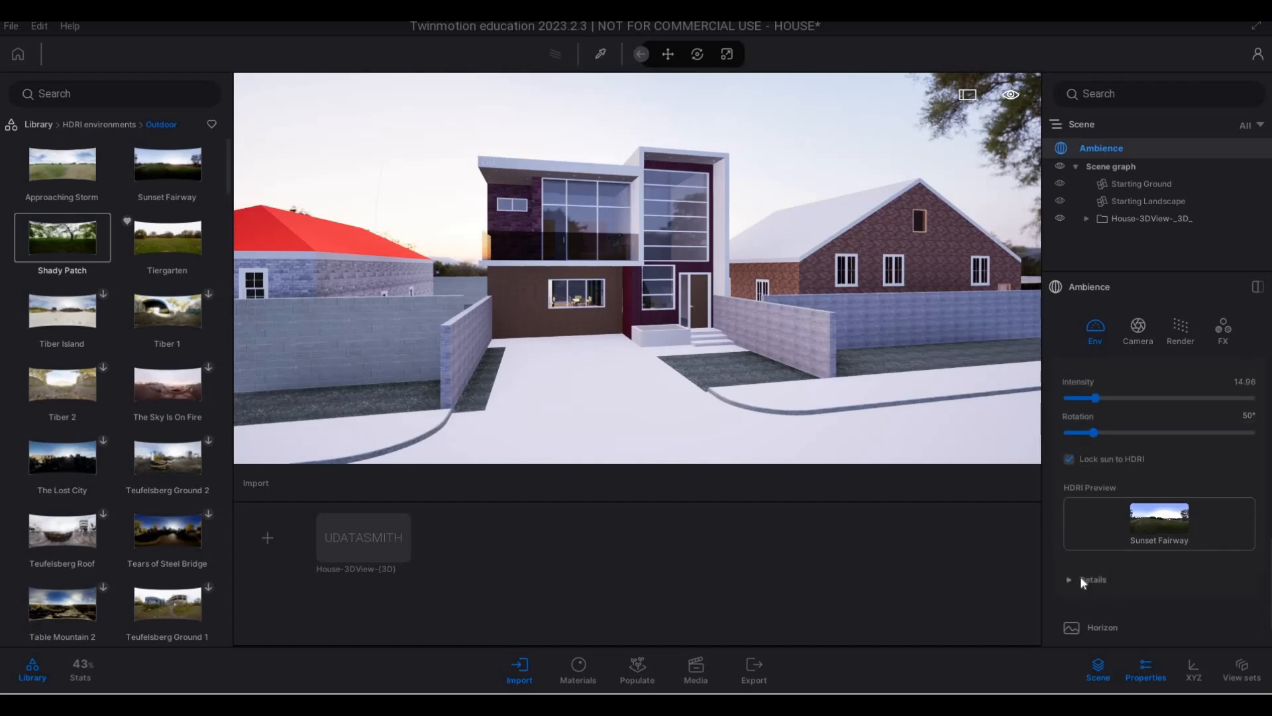
click(1105, 571)
scroll(1182, 569, down, 5)
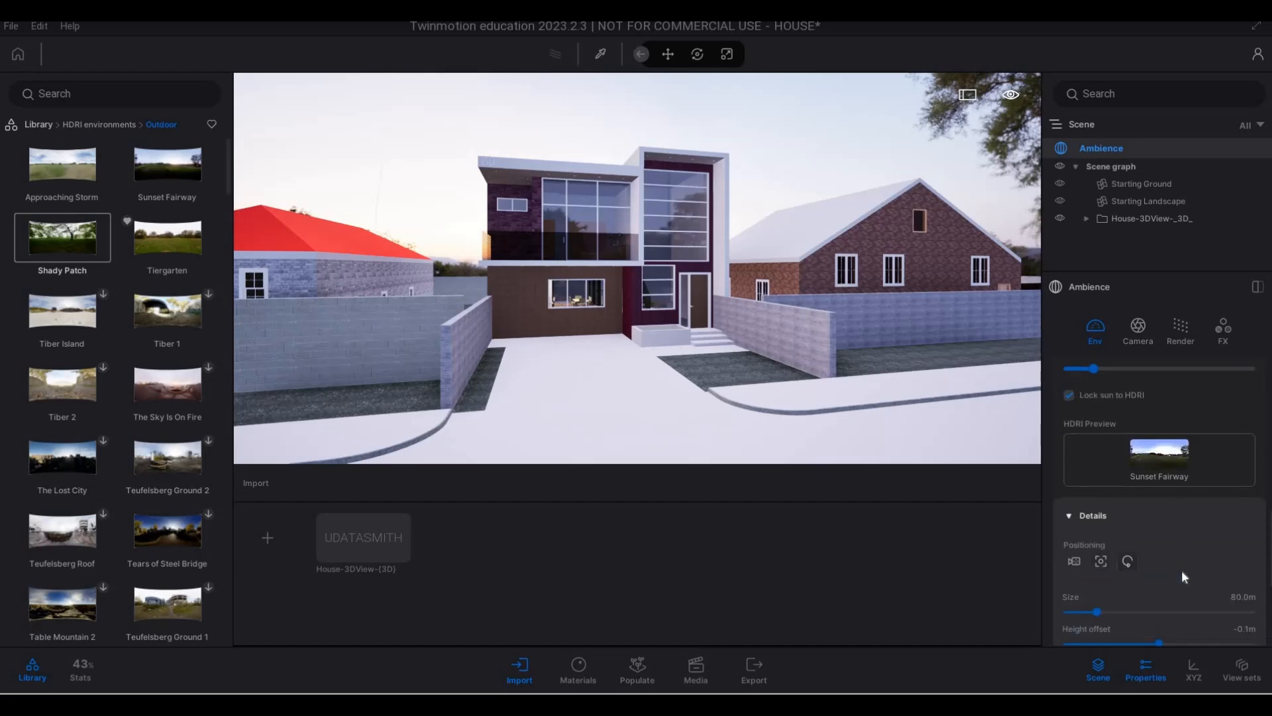
scroll(1178, 526, down, 2)
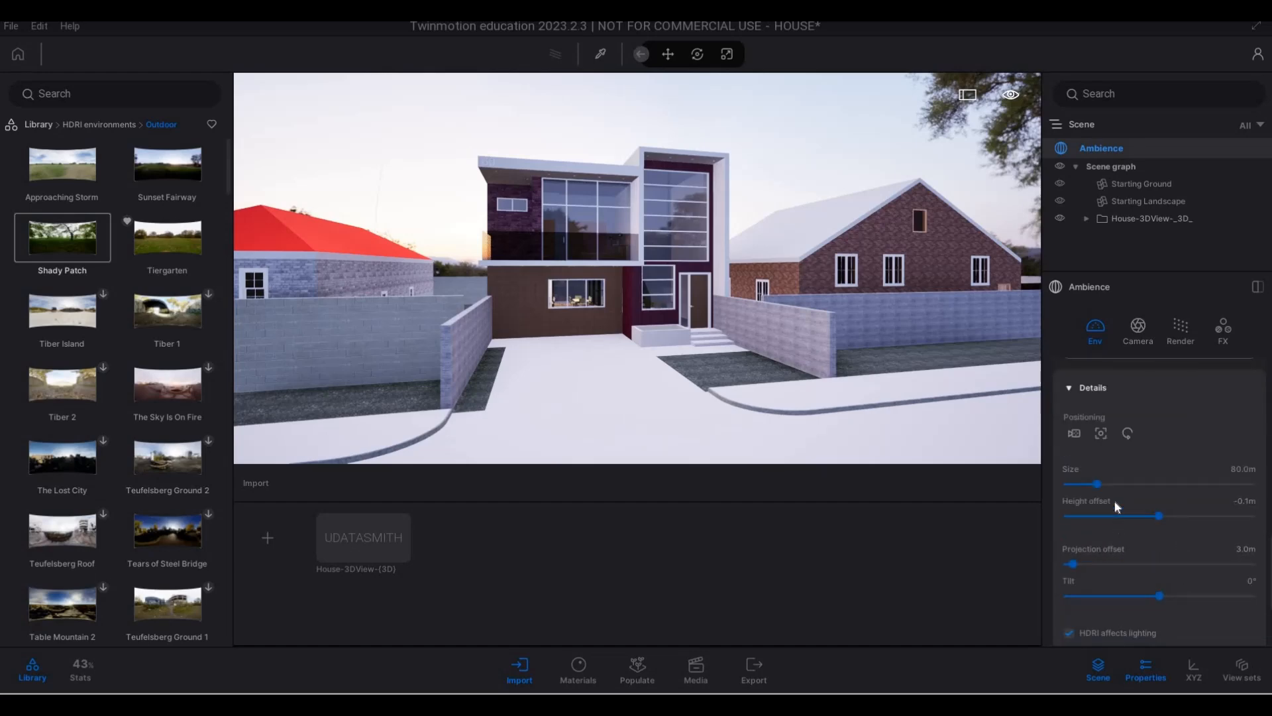
drag(1097, 482, 1128, 485)
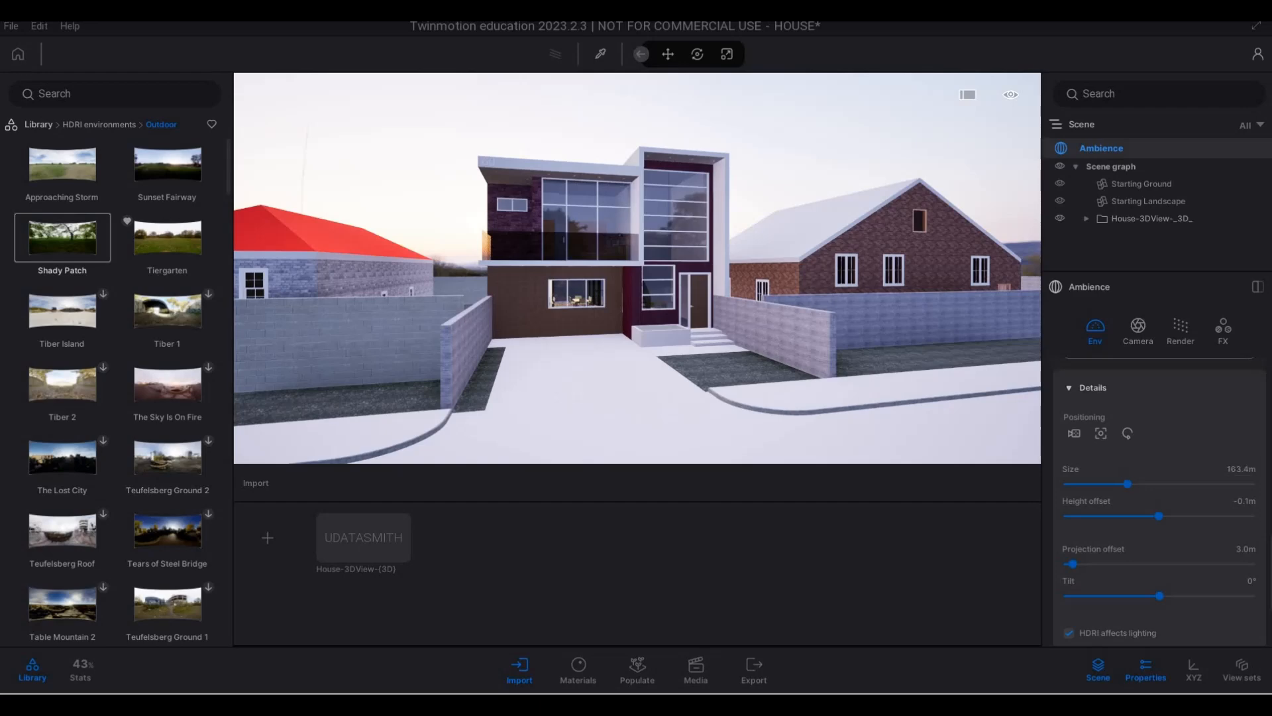
right_drag(762, 299, 709, 304)
key(d)
- Enlarge the backdrop HDRI to a size of 378.7 m, checking the distant surroundings behind the houses from the street
key(d)
key(d)
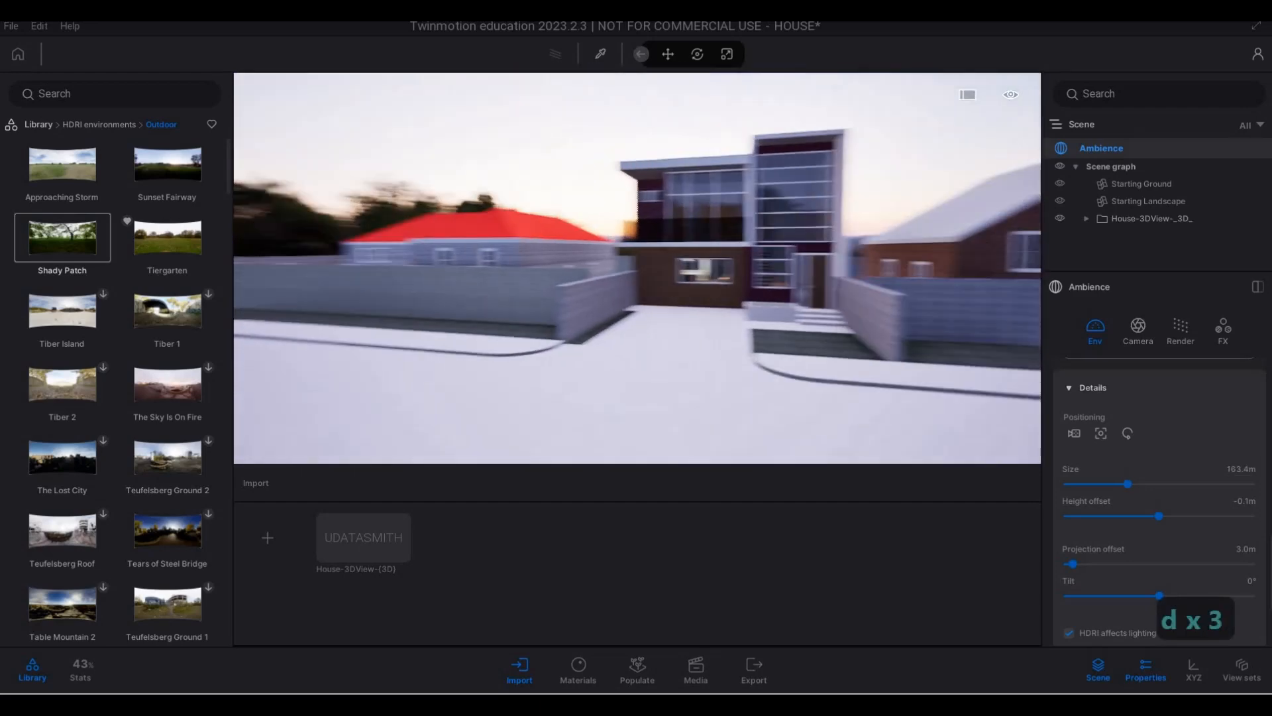
key(a)
drag(1130, 484, 1173, 484)
key(a)
key(d)
right_drag(894, 298, 663, 315)
key(d)
key(a)
key(d)
key(w)
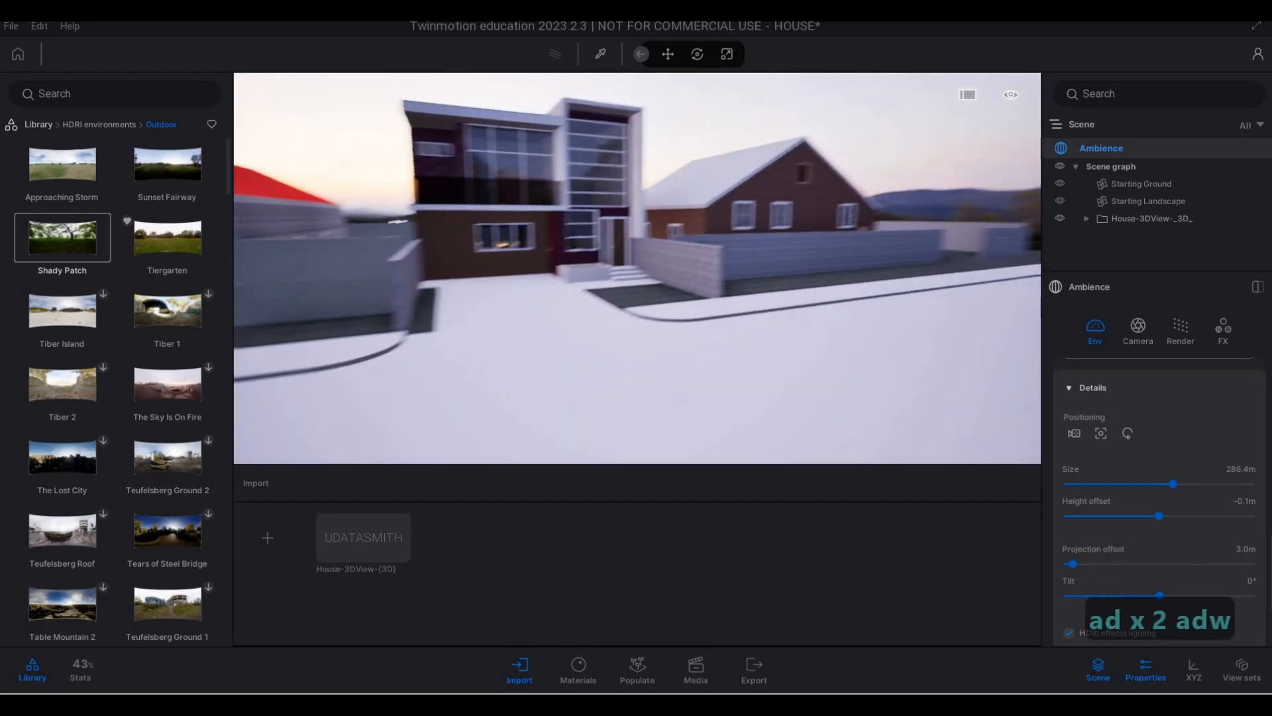
key(s)
key(d)
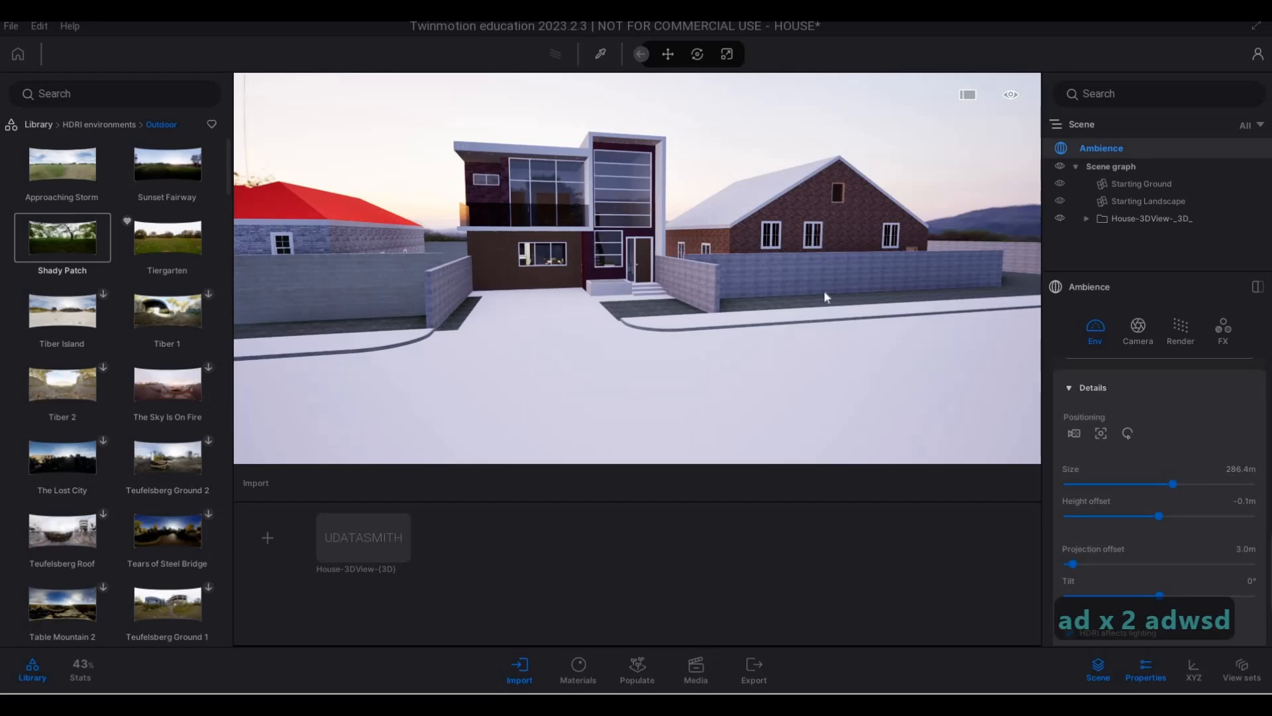
drag(1172, 484, 1207, 484)
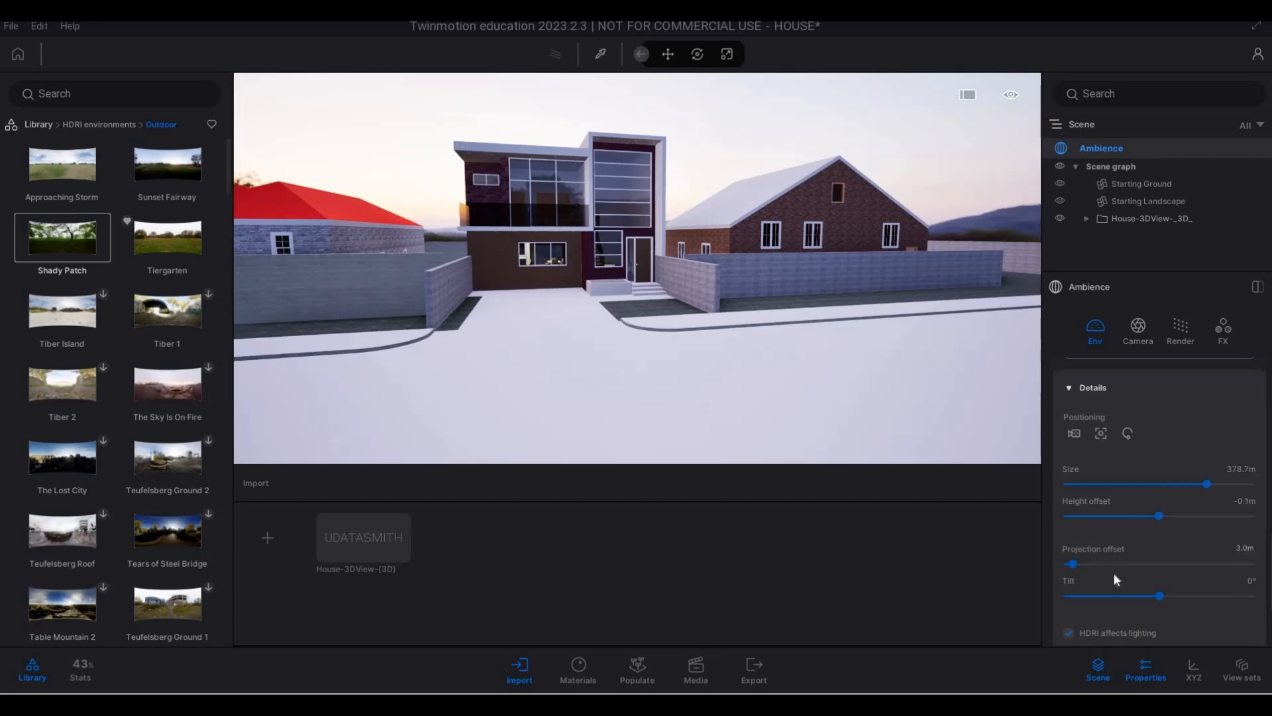
scroll(1116, 580, down, 1)
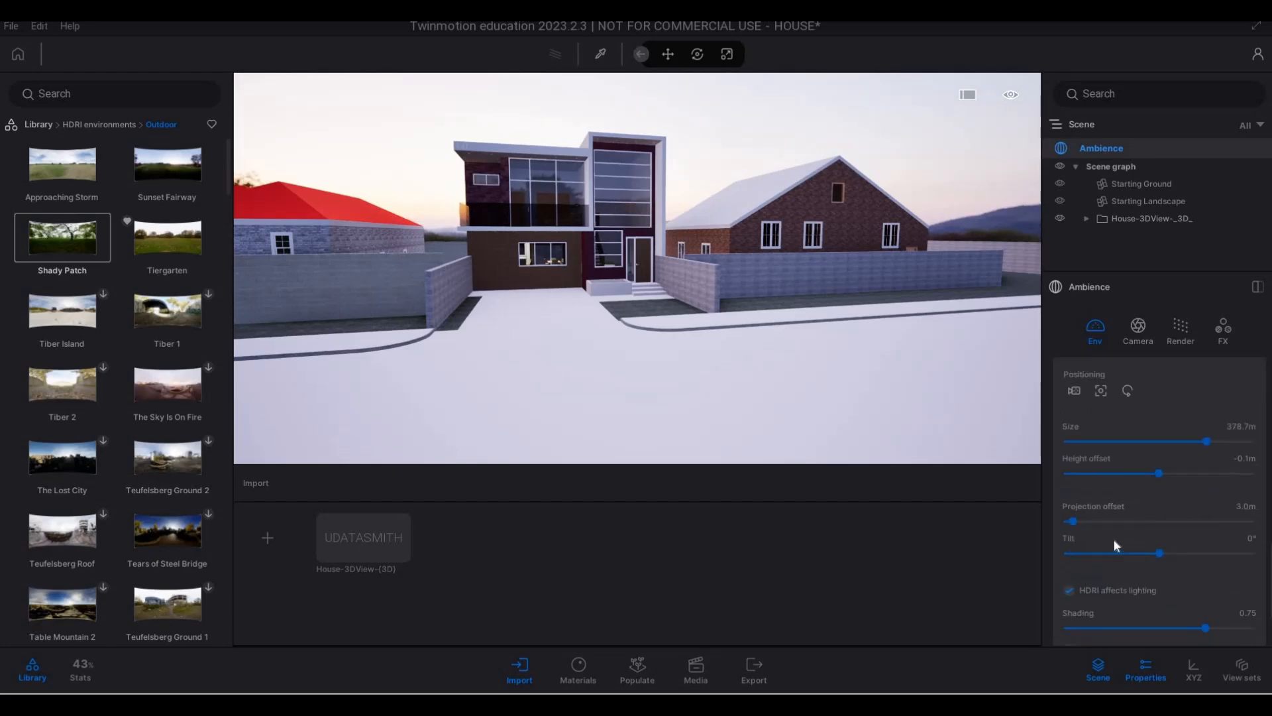
- Turn on Parallelism in the Ambience camera effects so vertical lines stay upright
click(1134, 335)
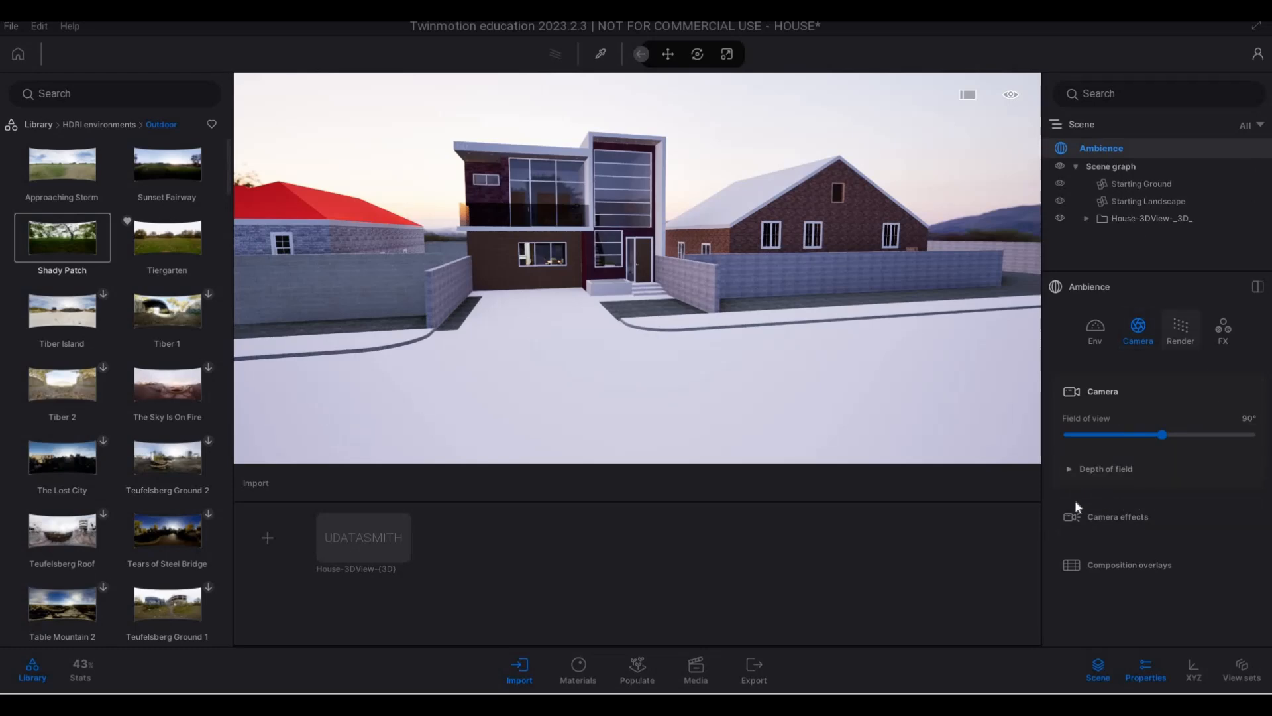
click(1091, 477)
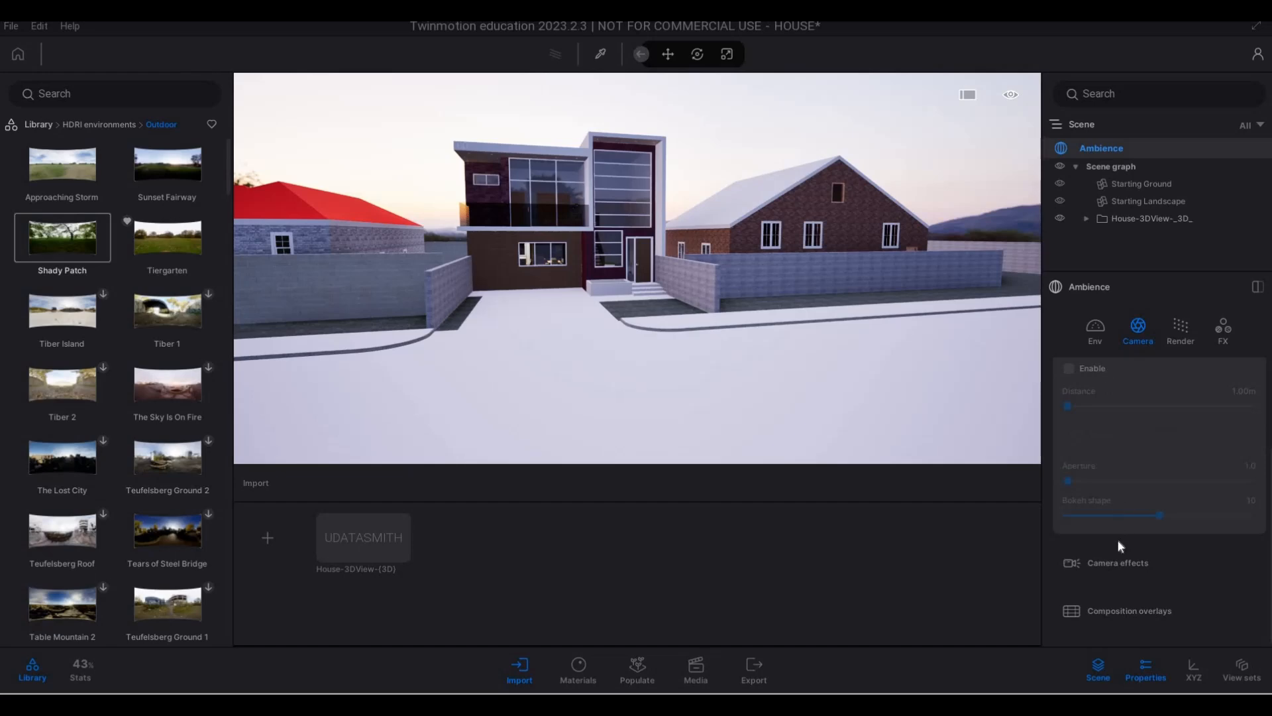
click(1073, 560)
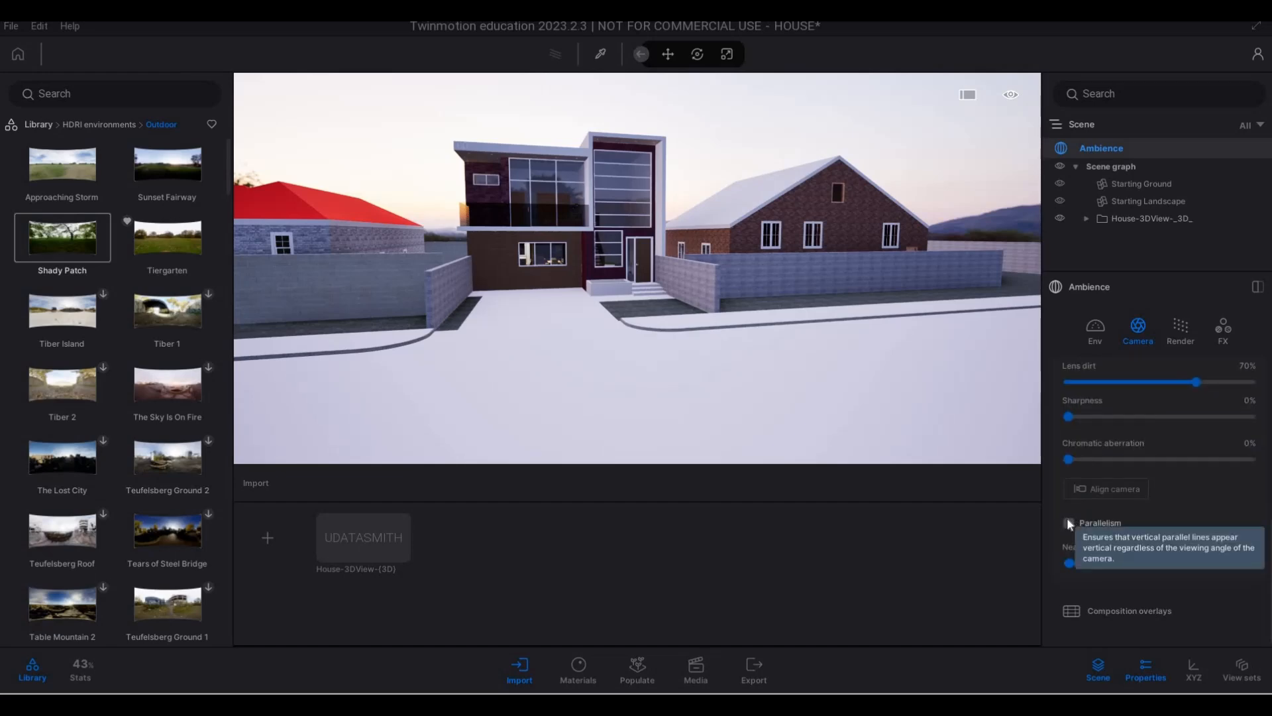
click(1069, 523)
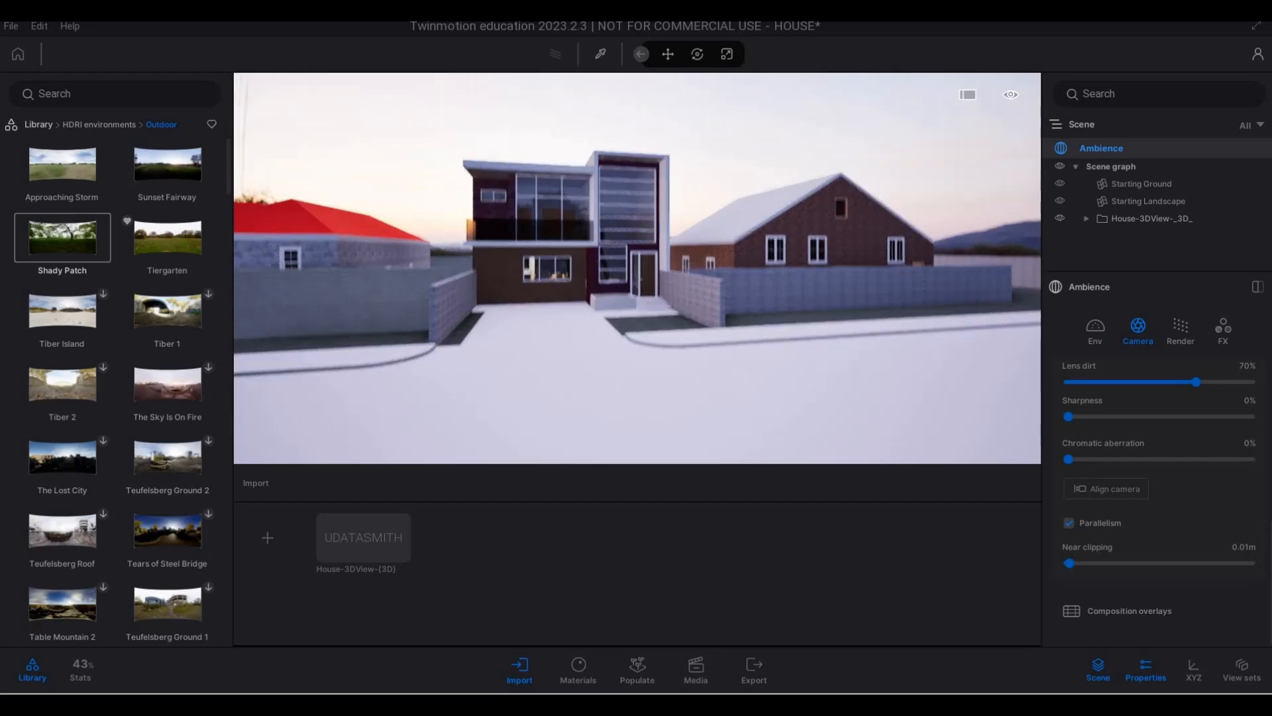
- Examine the vertical lines of the house and the backdrop from several positions along the street
key(s)
key(a)
key(w)
key(a)
key(e)
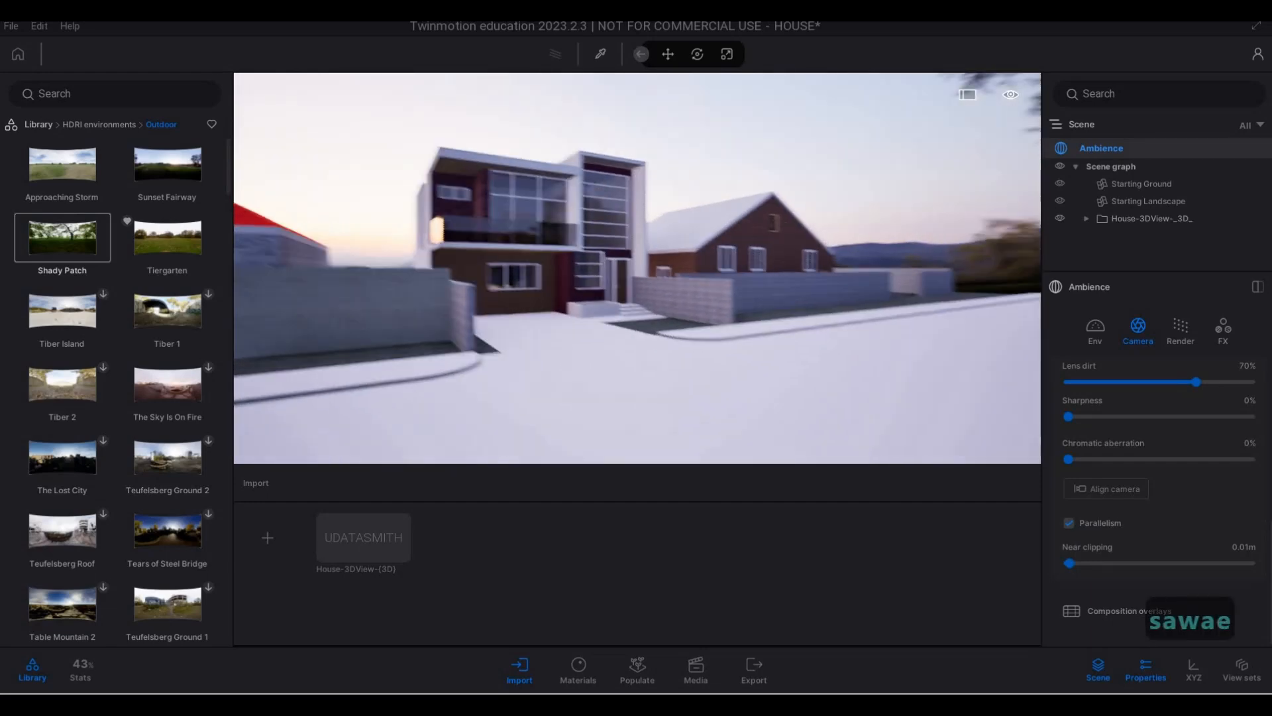
key(a)
key(q)
key(d)
key(w)
key(d)
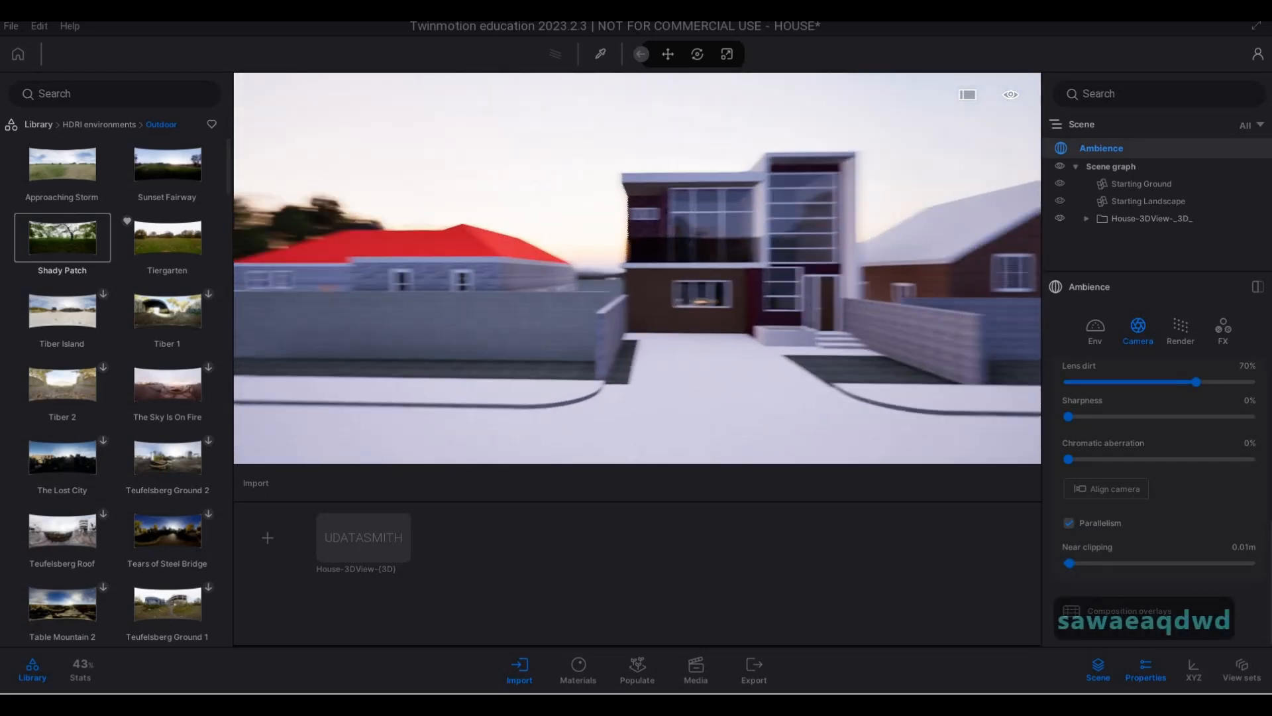
key(d)
key(a)
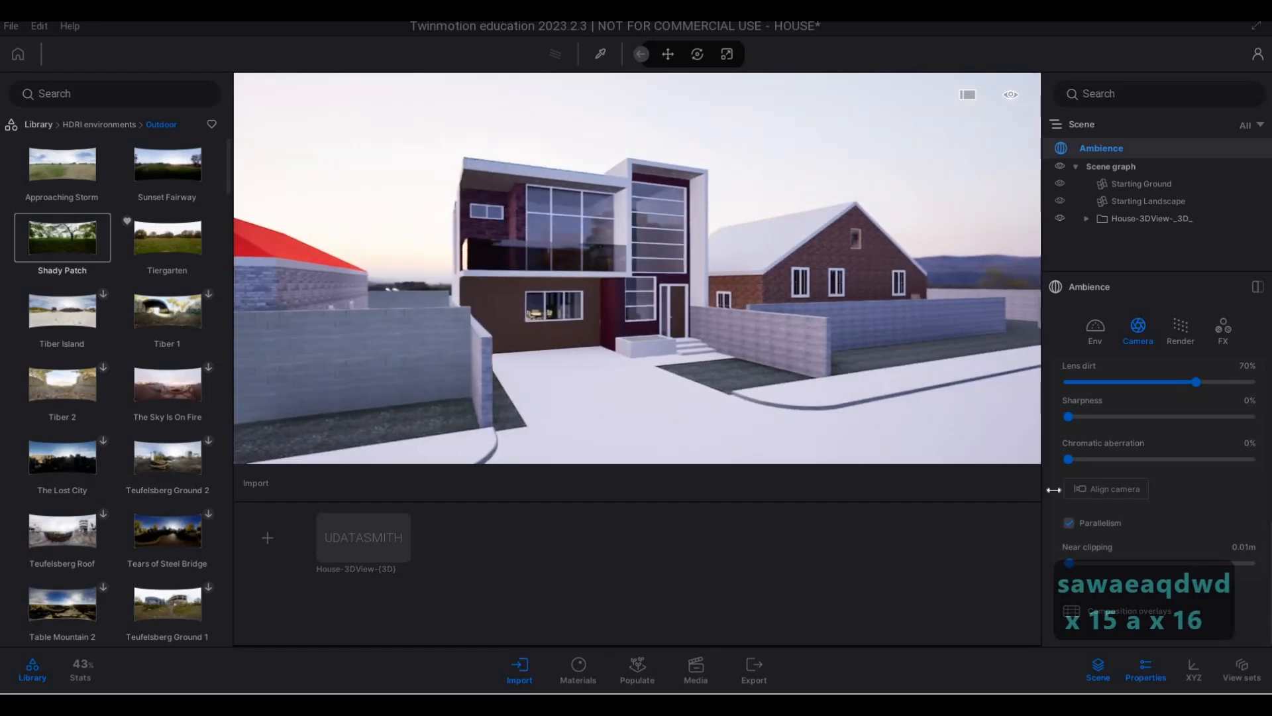
key(d)
key(d)
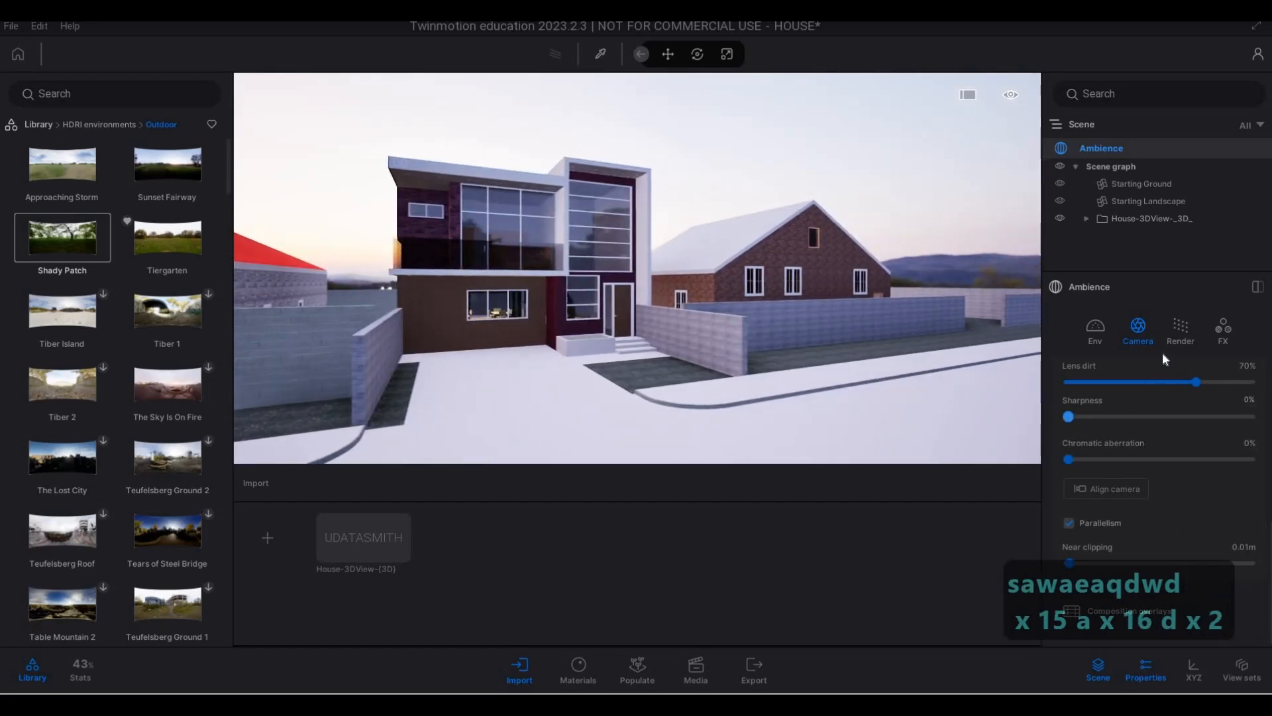
key(d)
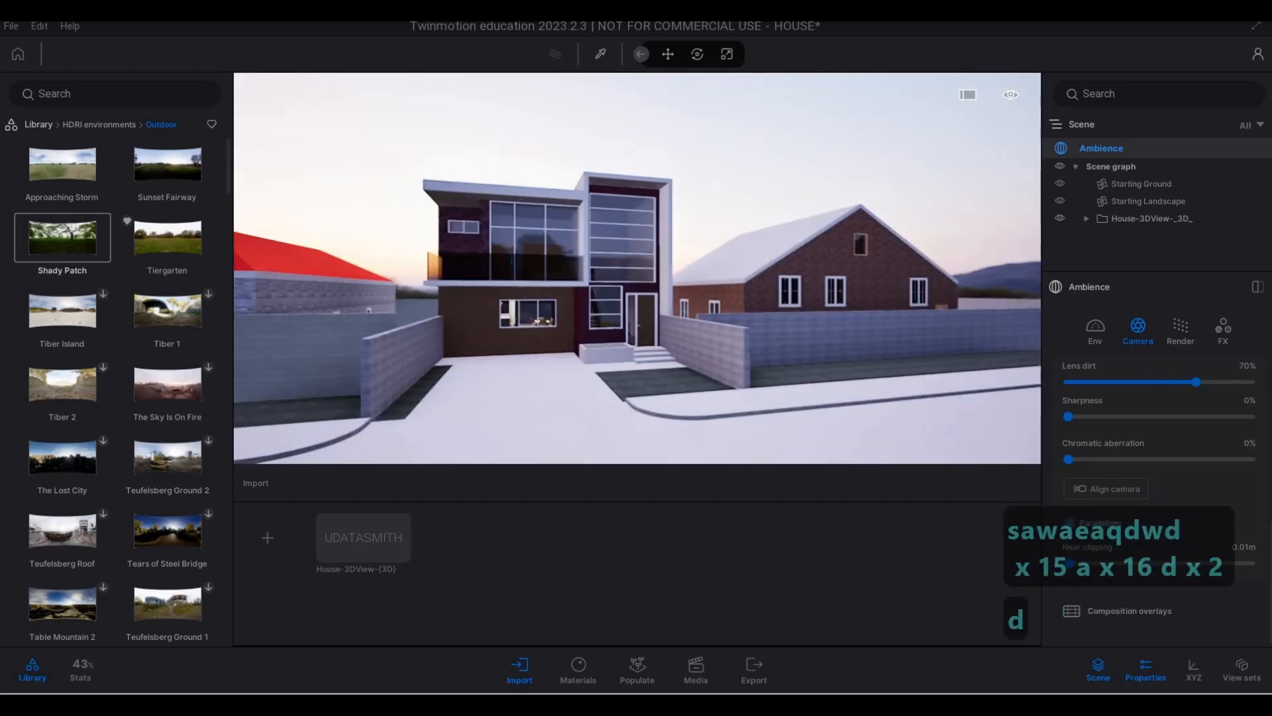
key(a)
key(s)
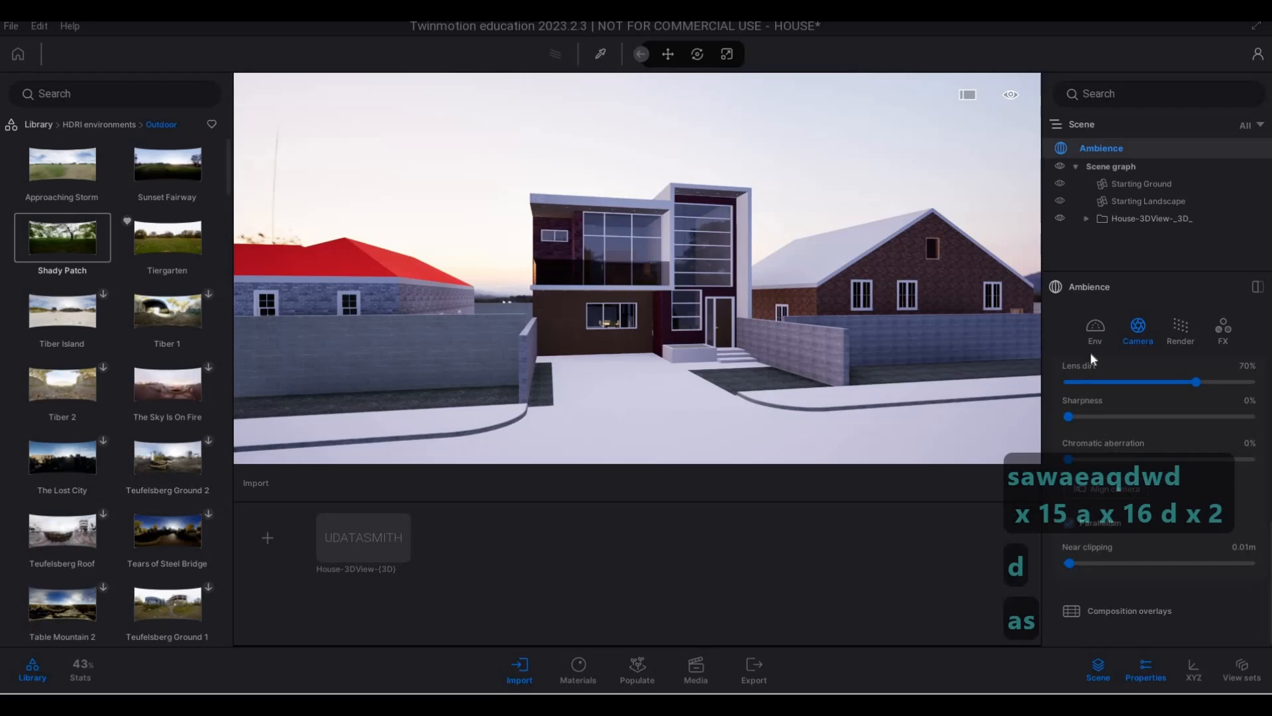
- Set the backdrop HDRI's height offset to -0.9 m and its projection offset to 12.0 m
click(1095, 332)
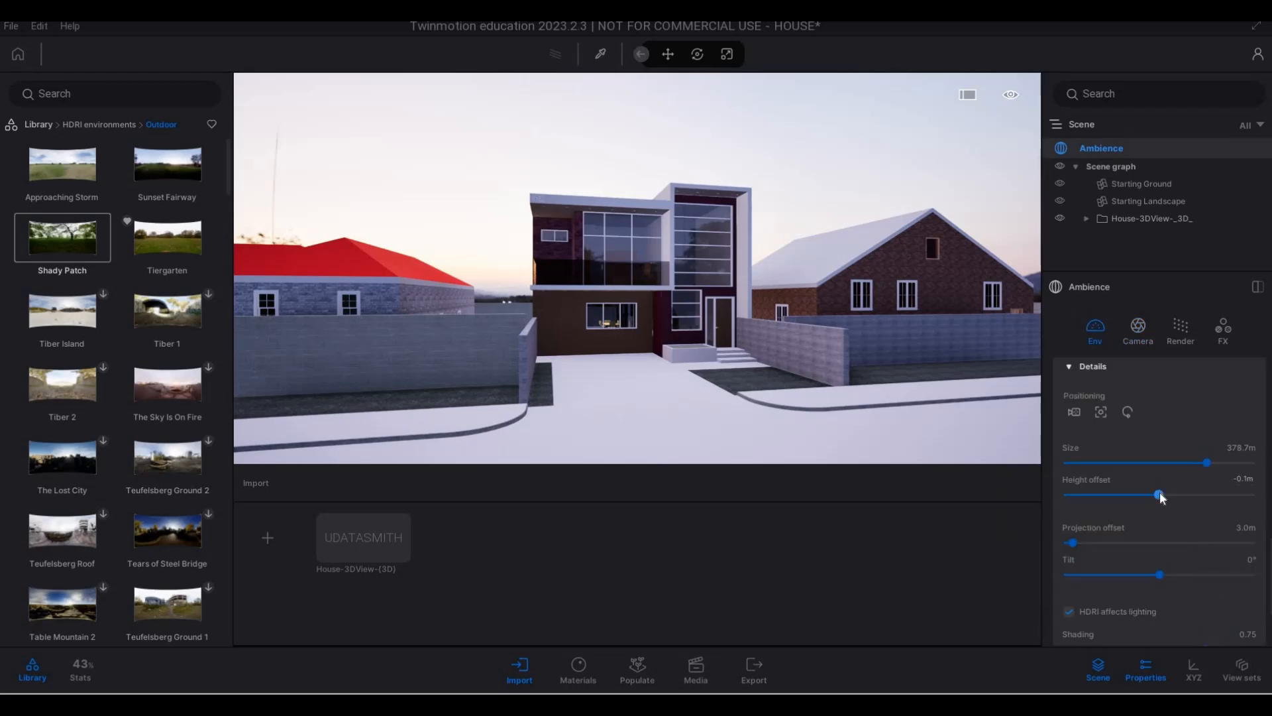
drag(1160, 494, 1151, 495)
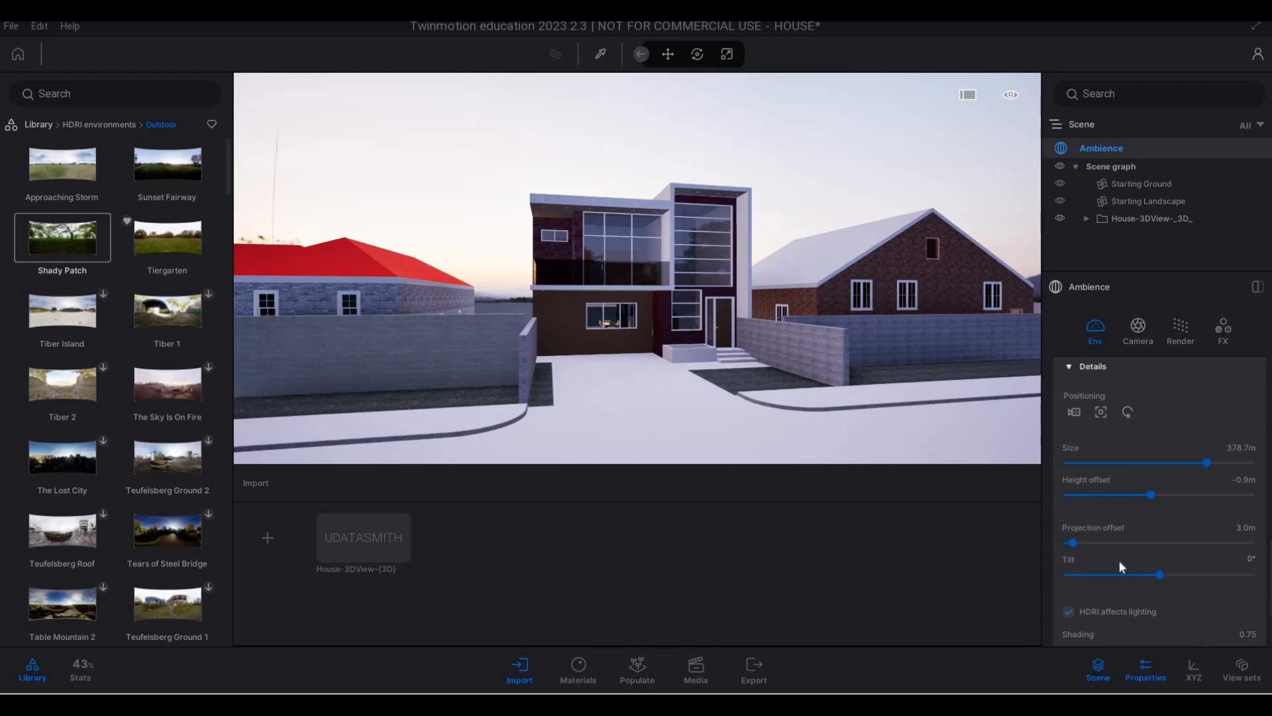
drag(1074, 543, 1090, 543)
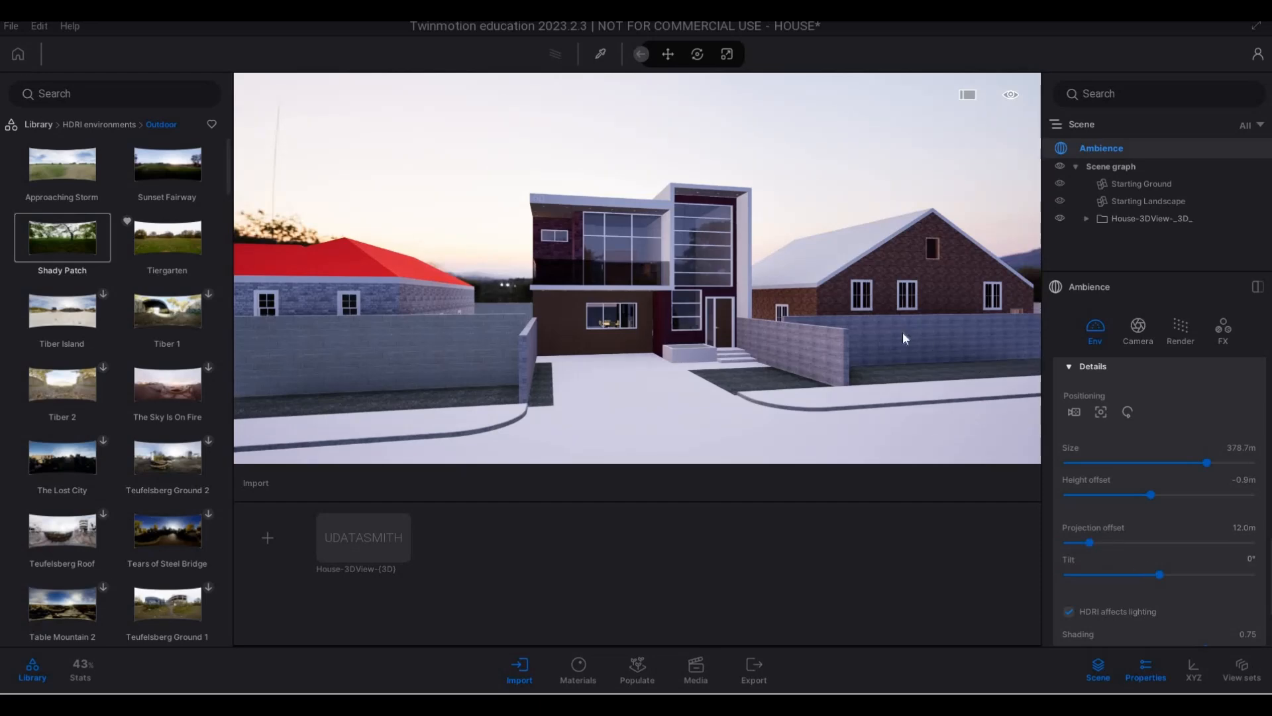
mouse_move(924, 308)
right_down()
mouse_move(1027, 311)
mouse_move(924, 309)
right_up()
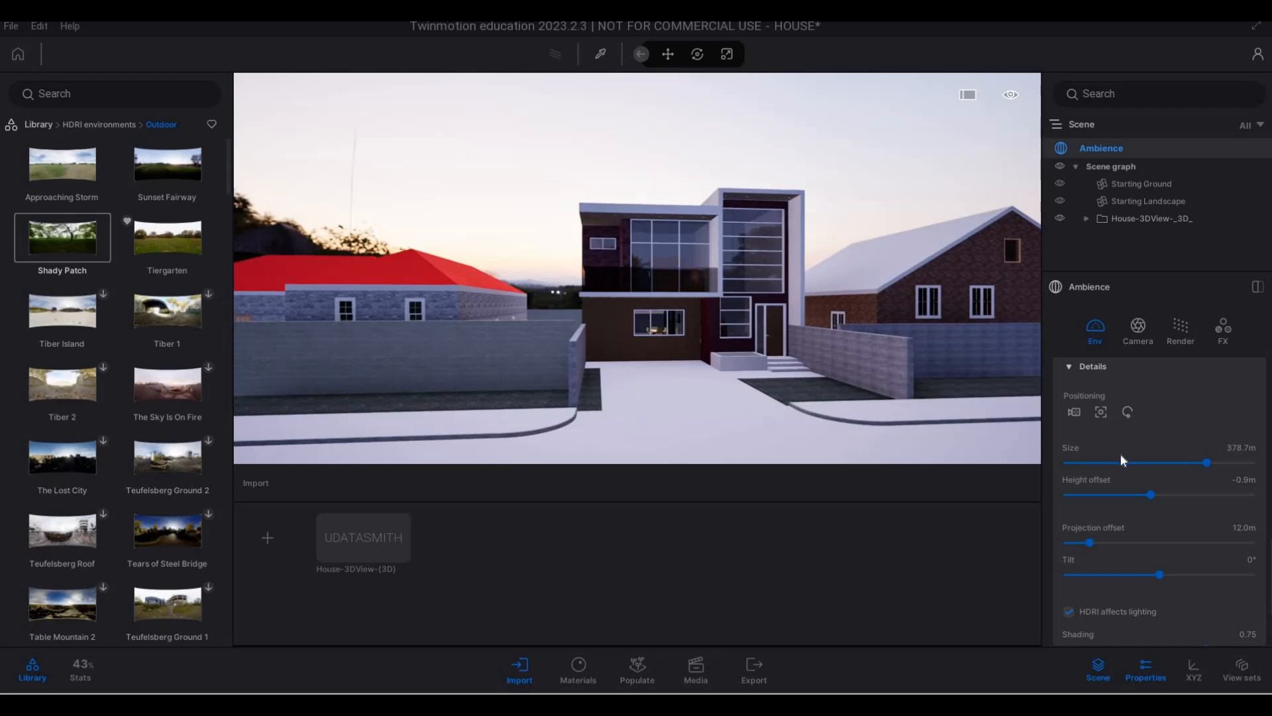
- Compare several weather settings and settle about midway between rain and the clearing sun, leaving puddles on the driveway
scroll(1122, 460, up, 4)
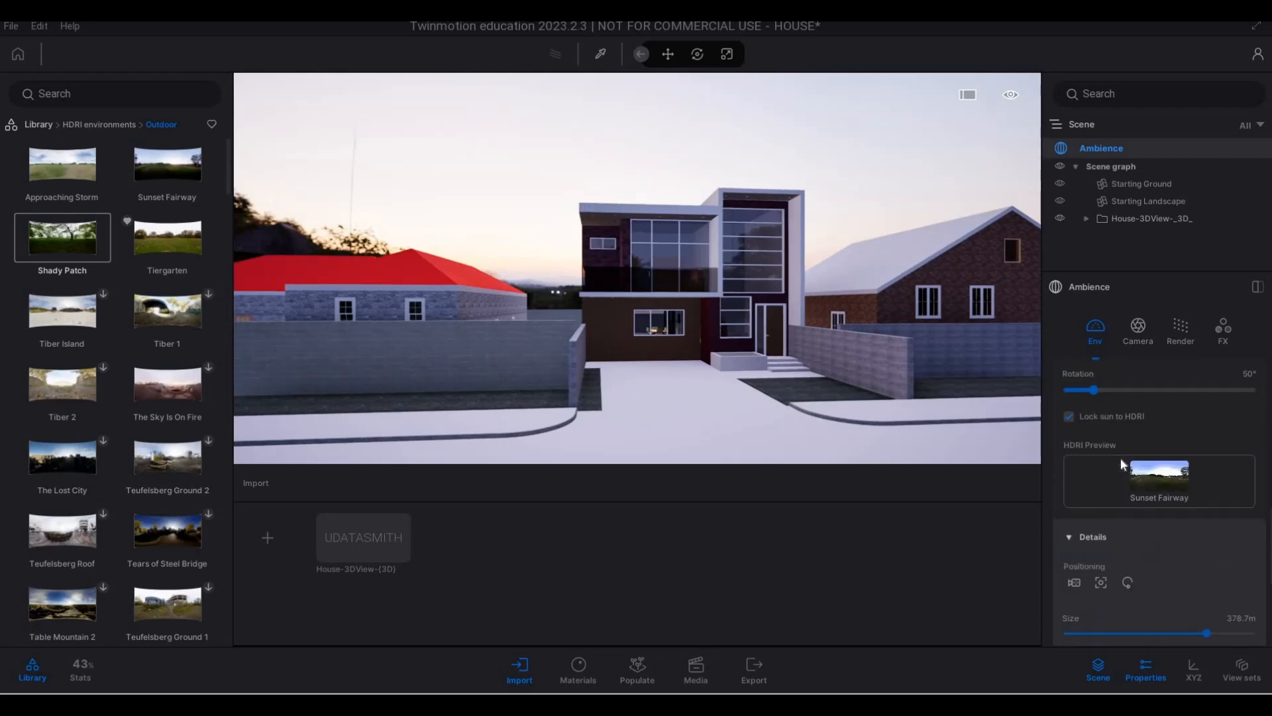
scroll(1121, 462, up, 3)
scroll(1121, 462, up, 5)
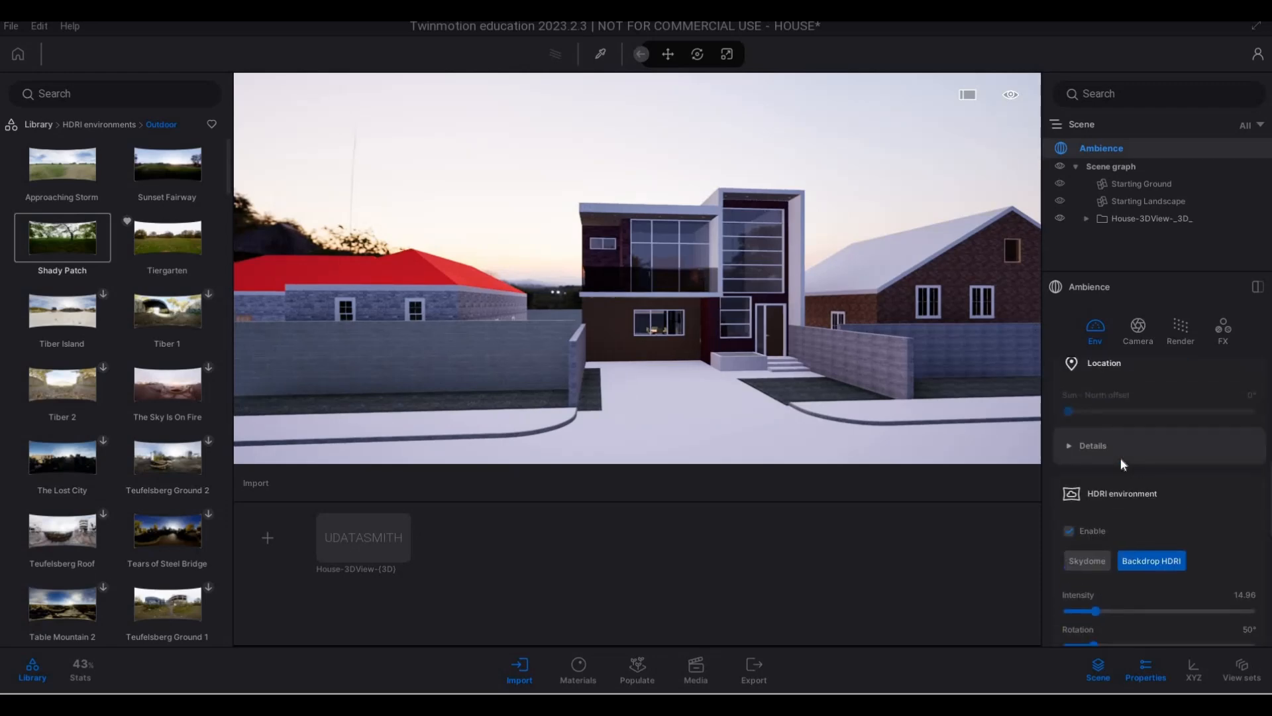
scroll(1120, 457, up, 2)
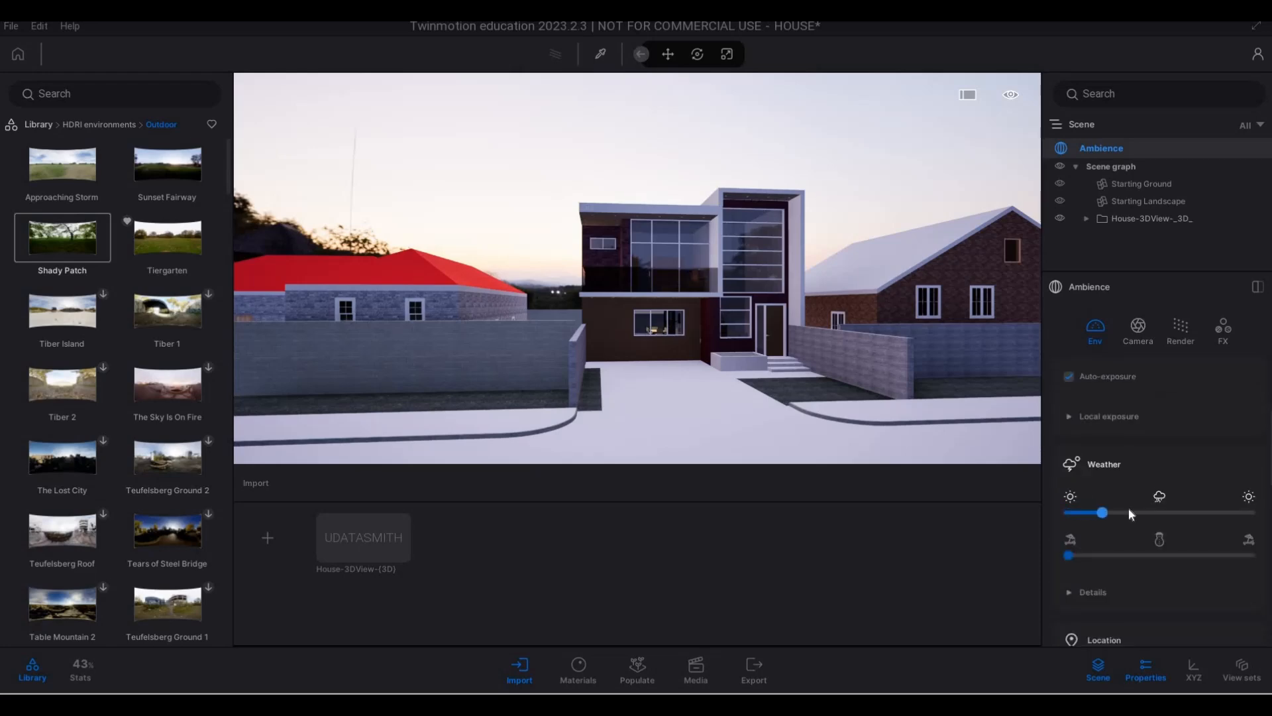
click(1130, 513)
drag(1095, 510, 1117, 513)
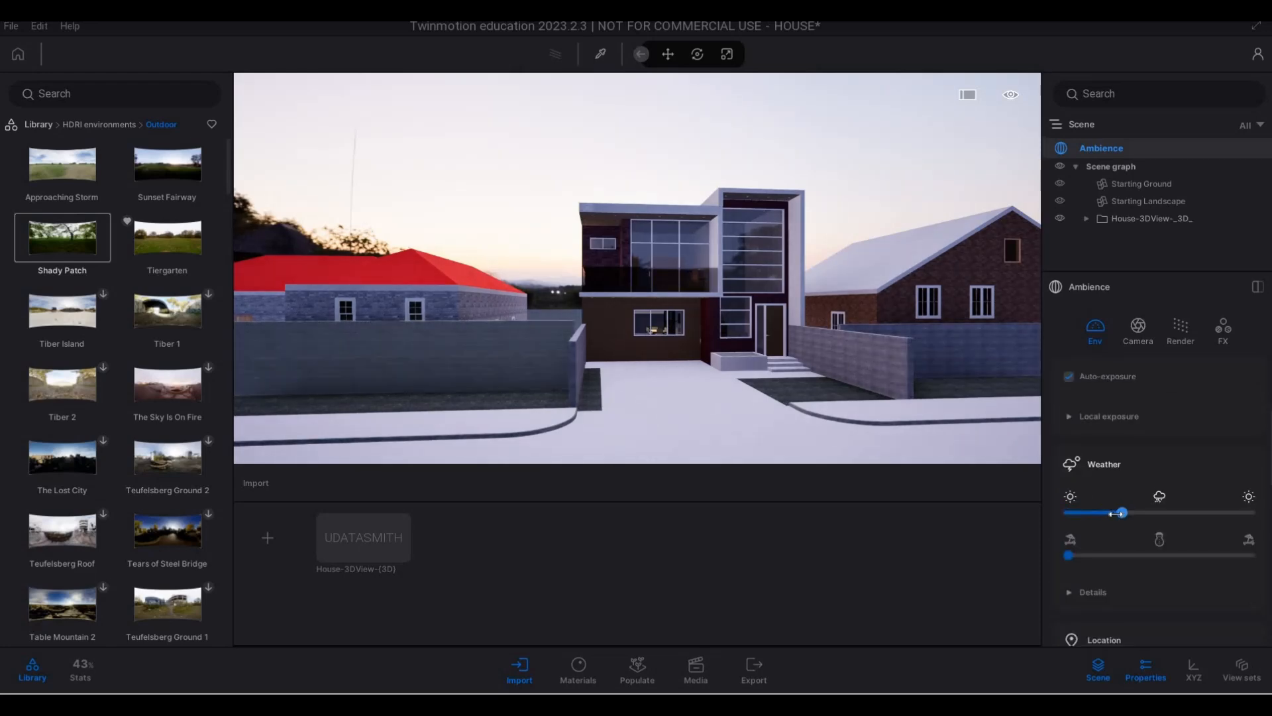
click(1091, 514)
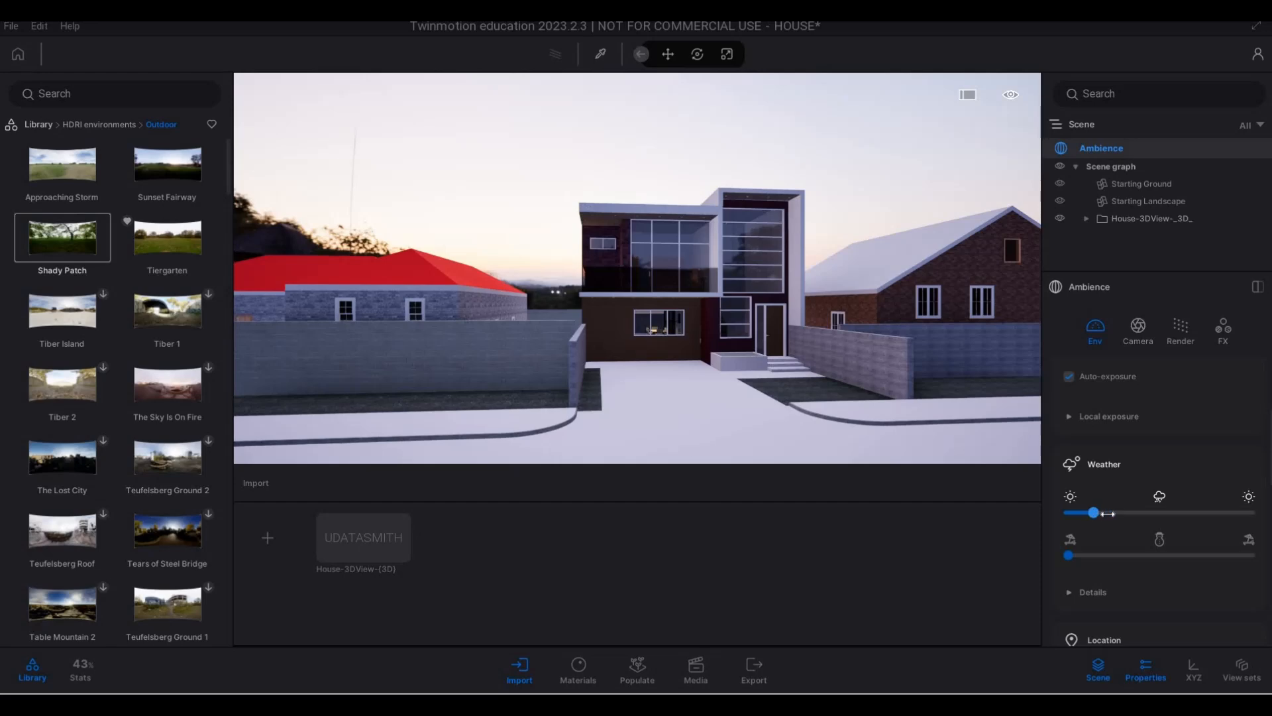
click(1164, 514)
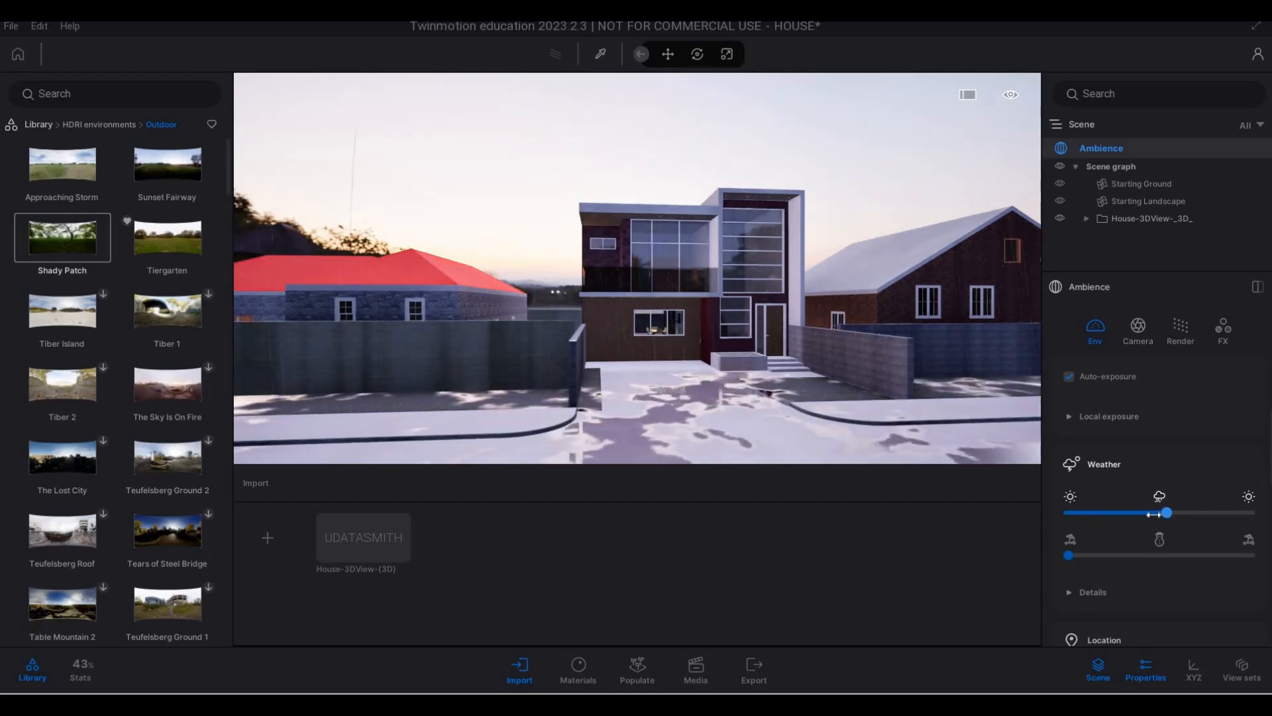
click(1143, 514)
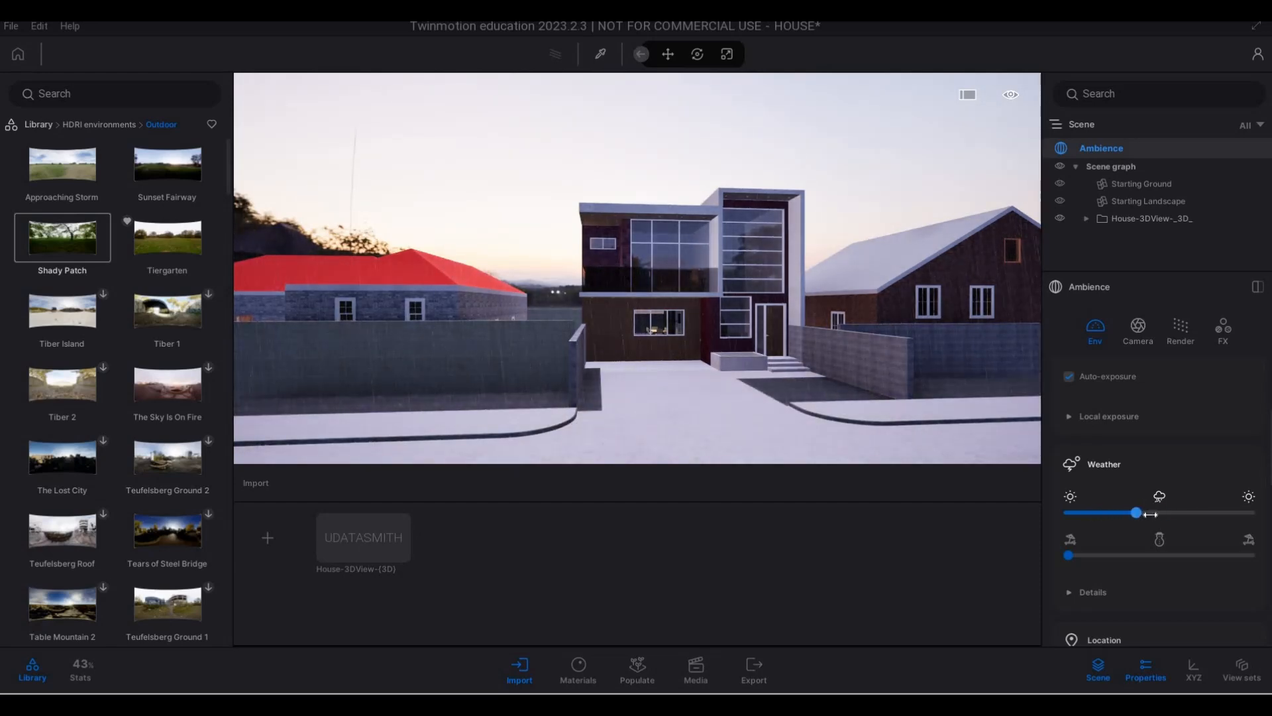
drag(1190, 515, 1204, 516)
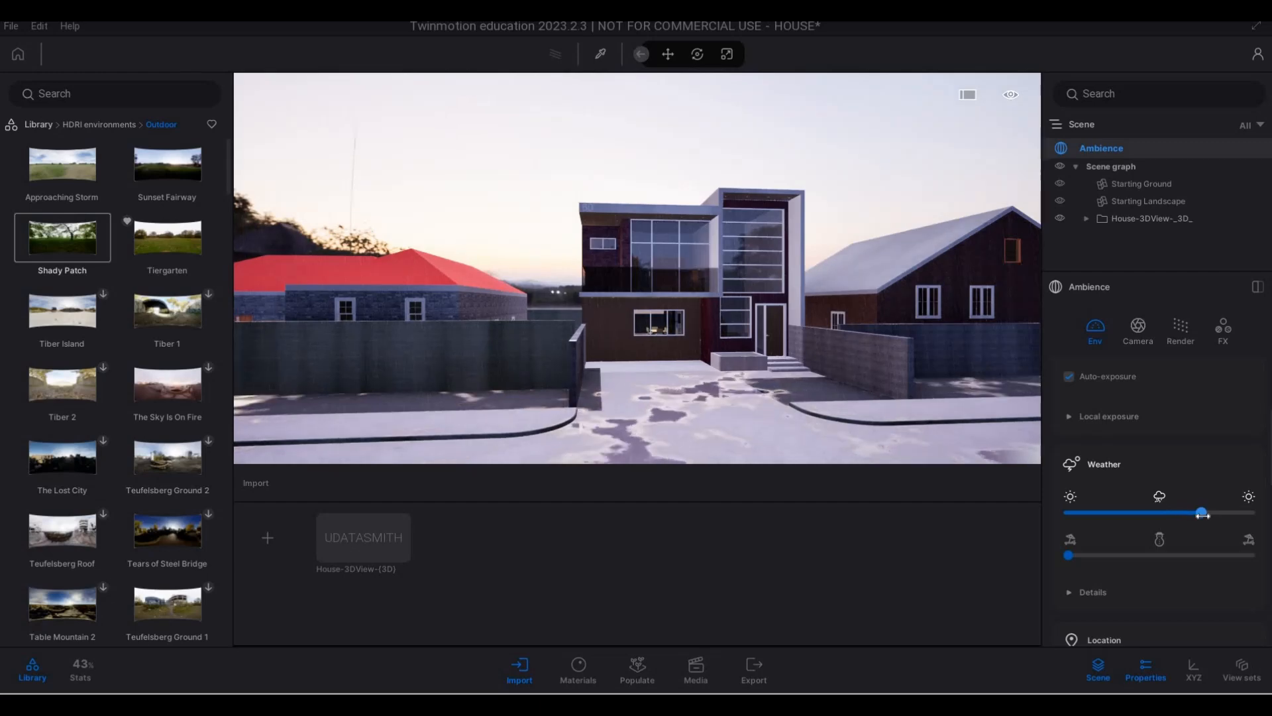
- Examine the puddles on the driveway and the glass reflections while moving closer to the house
key(d)
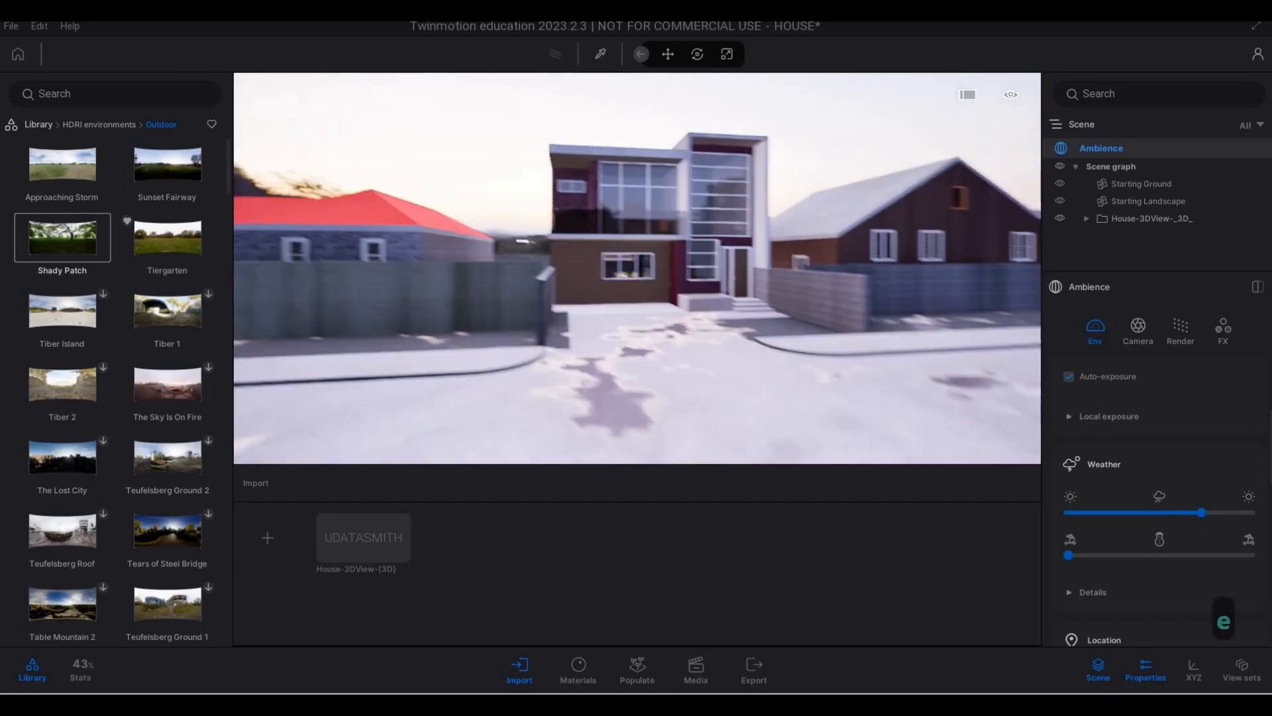
key(e)
key(a)
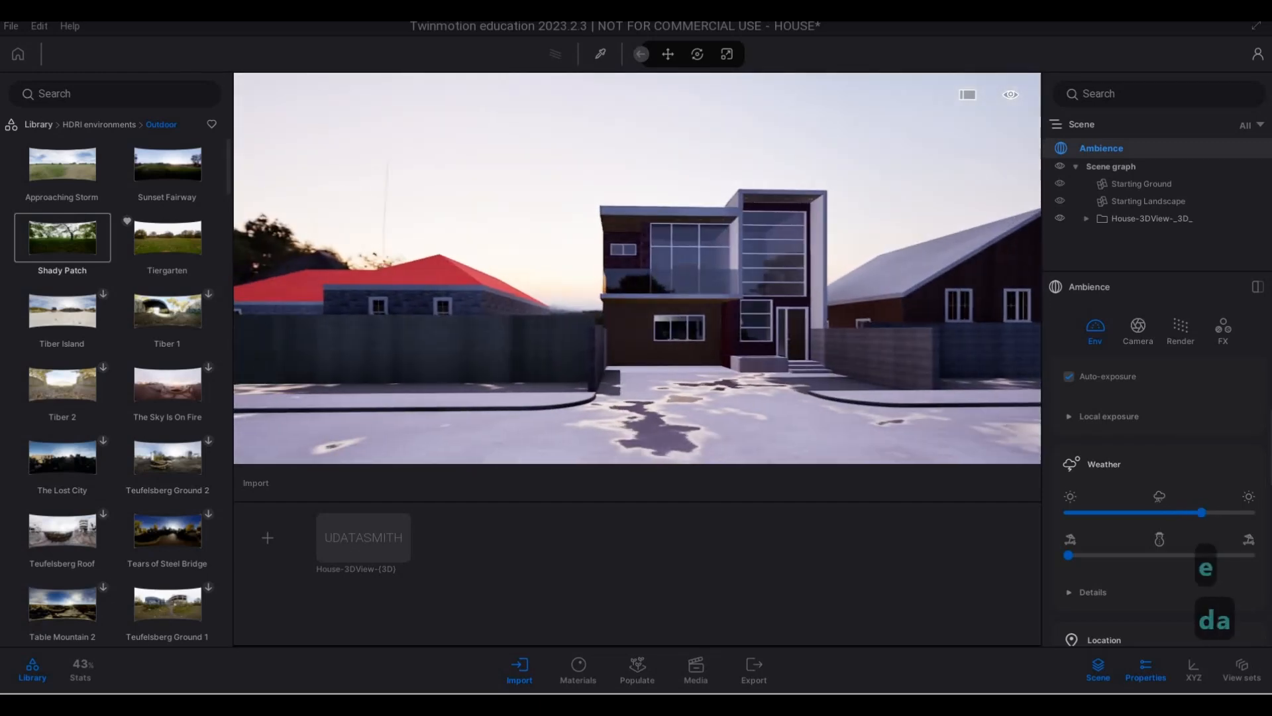
key(w)
key(w)
key(w)
key(d)
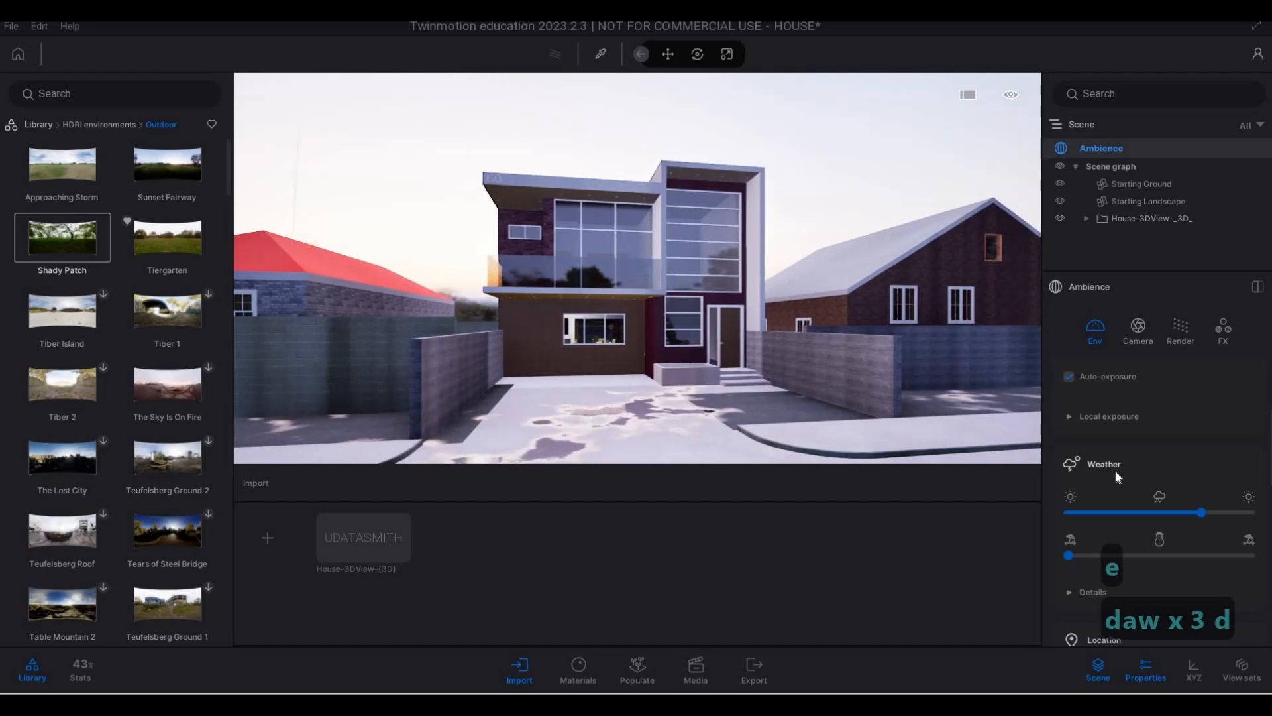
- Raise the scene's exposure to 1.75
scroll(1140, 490, up, 3)
scroll(1160, 545, up, 1)
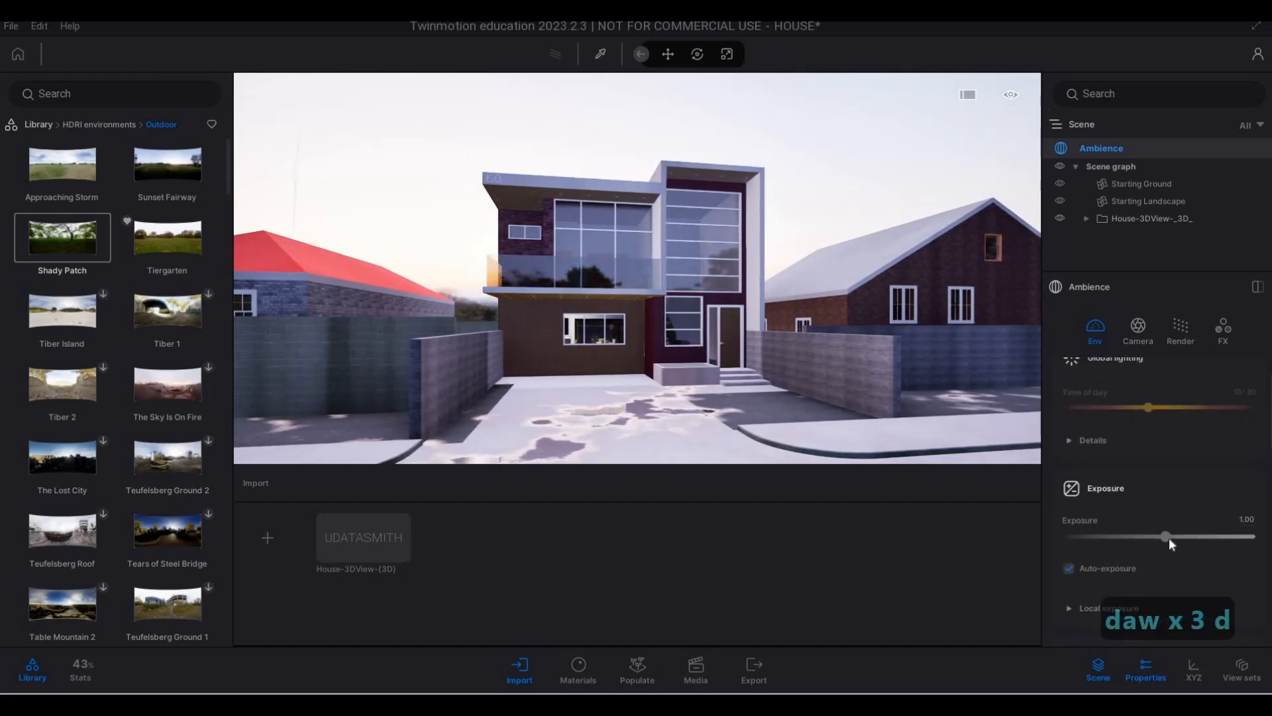
drag(1169, 538, 1160, 493)
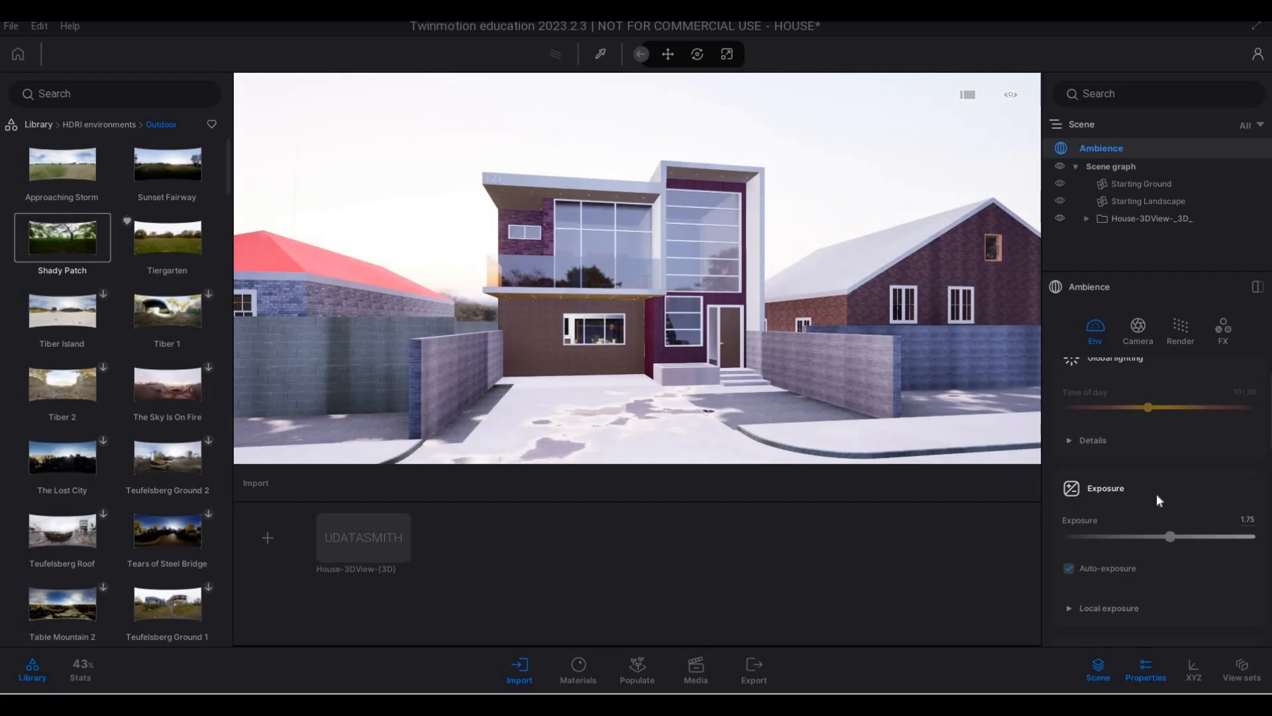
scroll(1156, 493, up, 1)
- Examine the brightness of the house, street and surroundings from several positions
key(s)
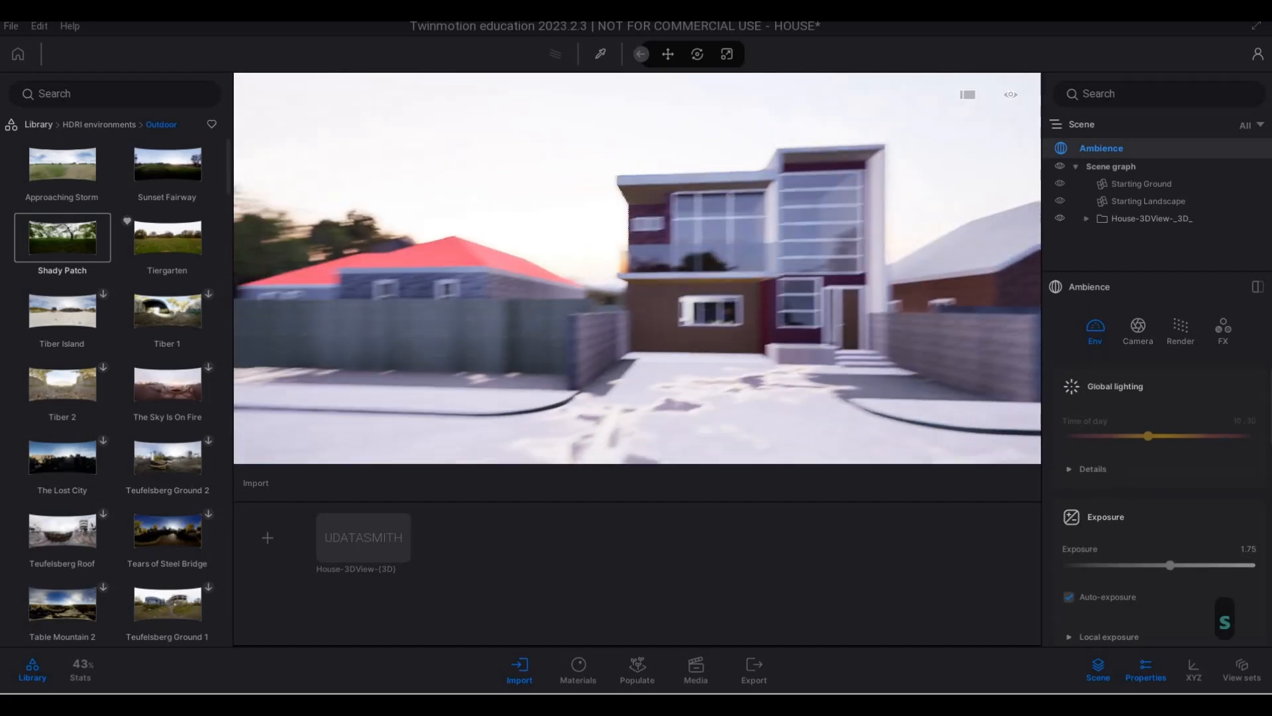
key(a)
key(a)
key(a)
key(a)
key(a)
key(a)
key(a)
key(a)
key(a)
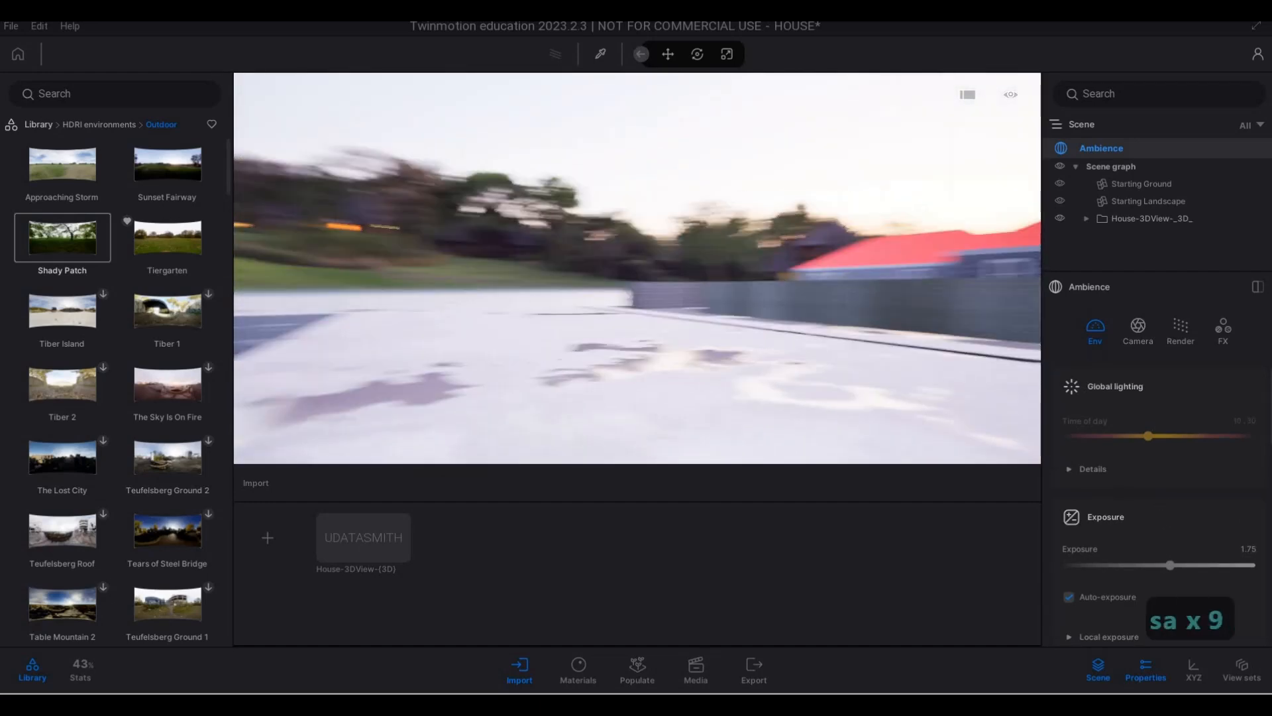
key(w)
key(d)
key(d)
key(w)
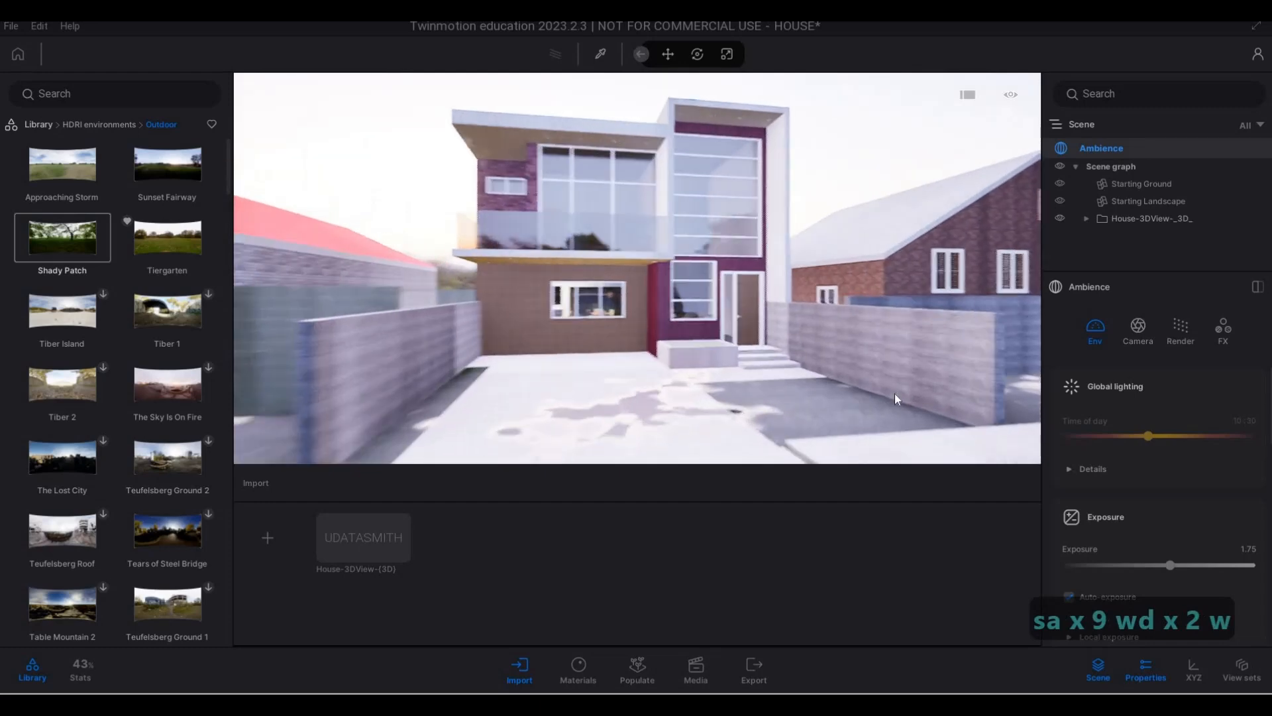
key(w)
- Lower the scene's exposure to 0.77 and check the house facade up close
scroll(1171, 546, down, 1)
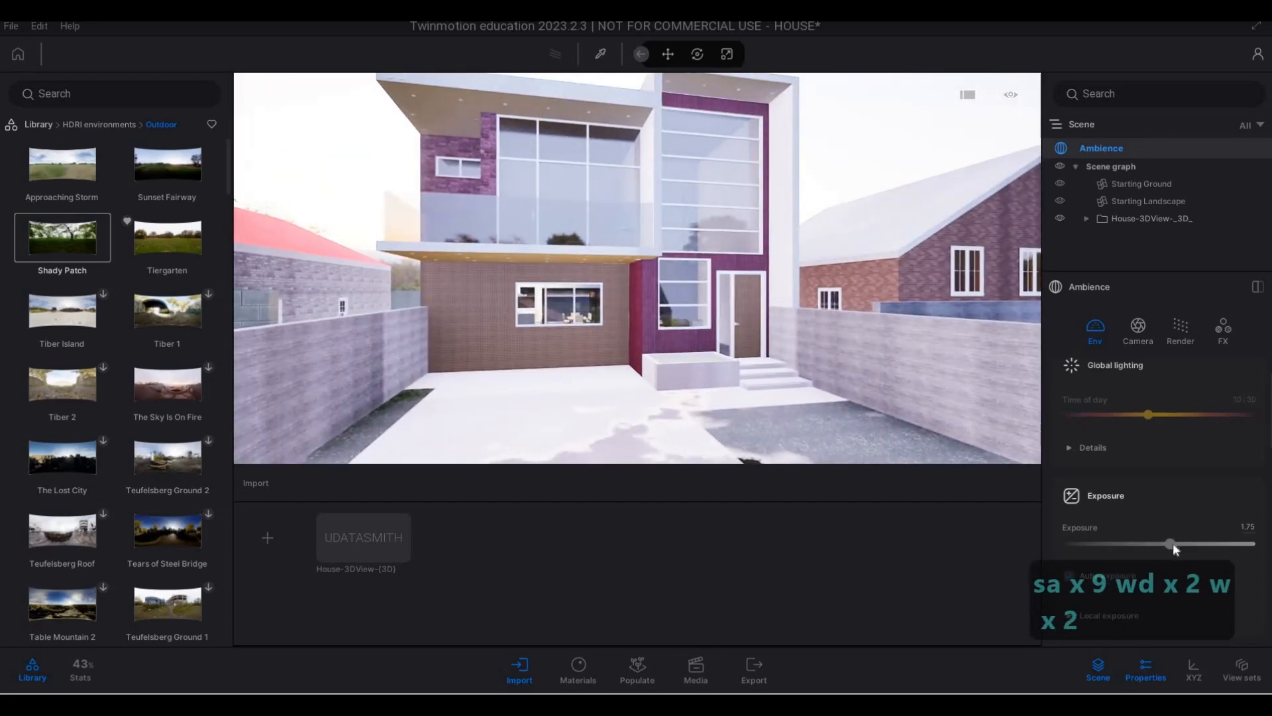
drag(1173, 544, 1166, 547)
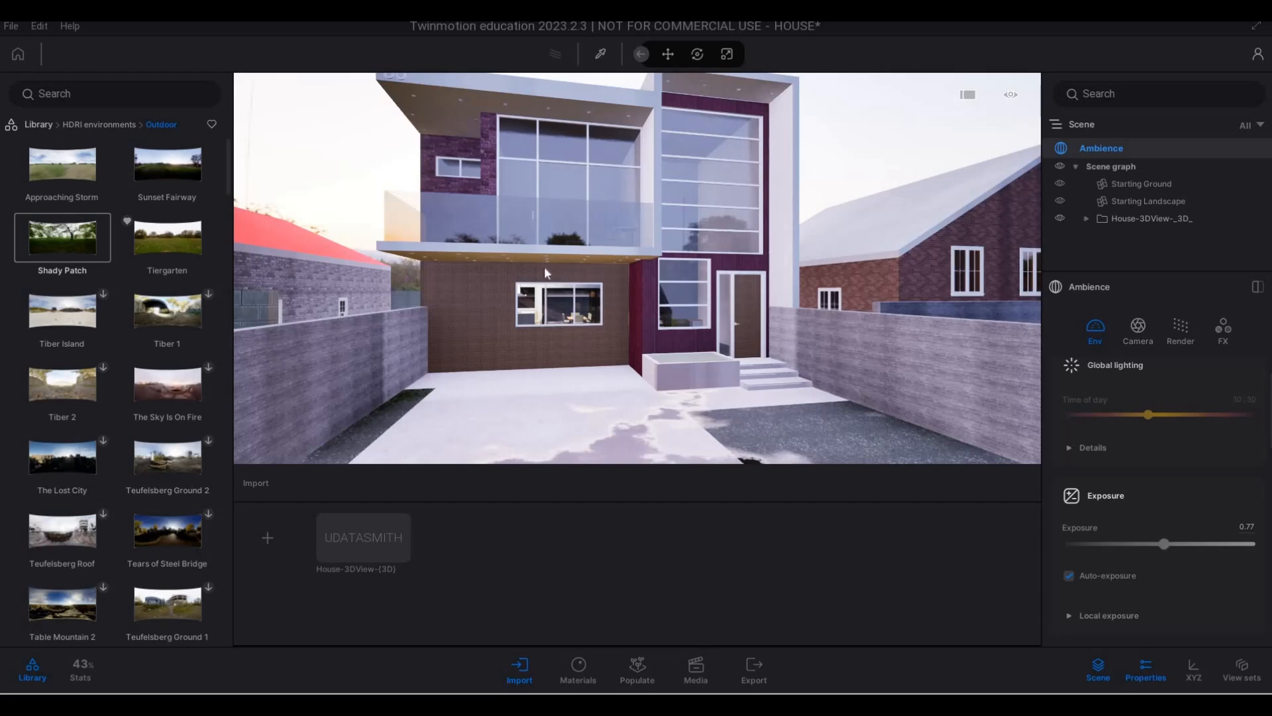
right_drag(540, 267, 517, 275)
key(s)
key(w)
key(w)
key(w)
key(w)
key(w)
key(w)
key(w)
key(w)
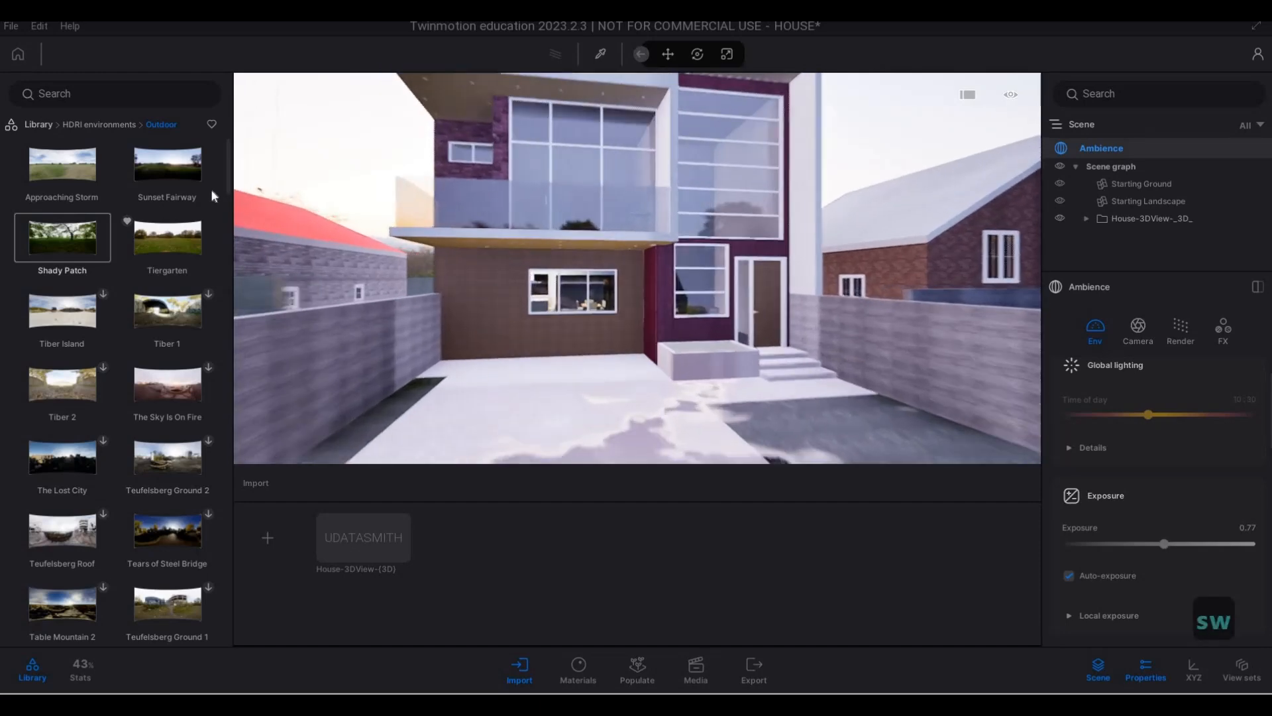
- Open the man-made ground materials in the library while keeping the driveway and street in view
click(80, 132)
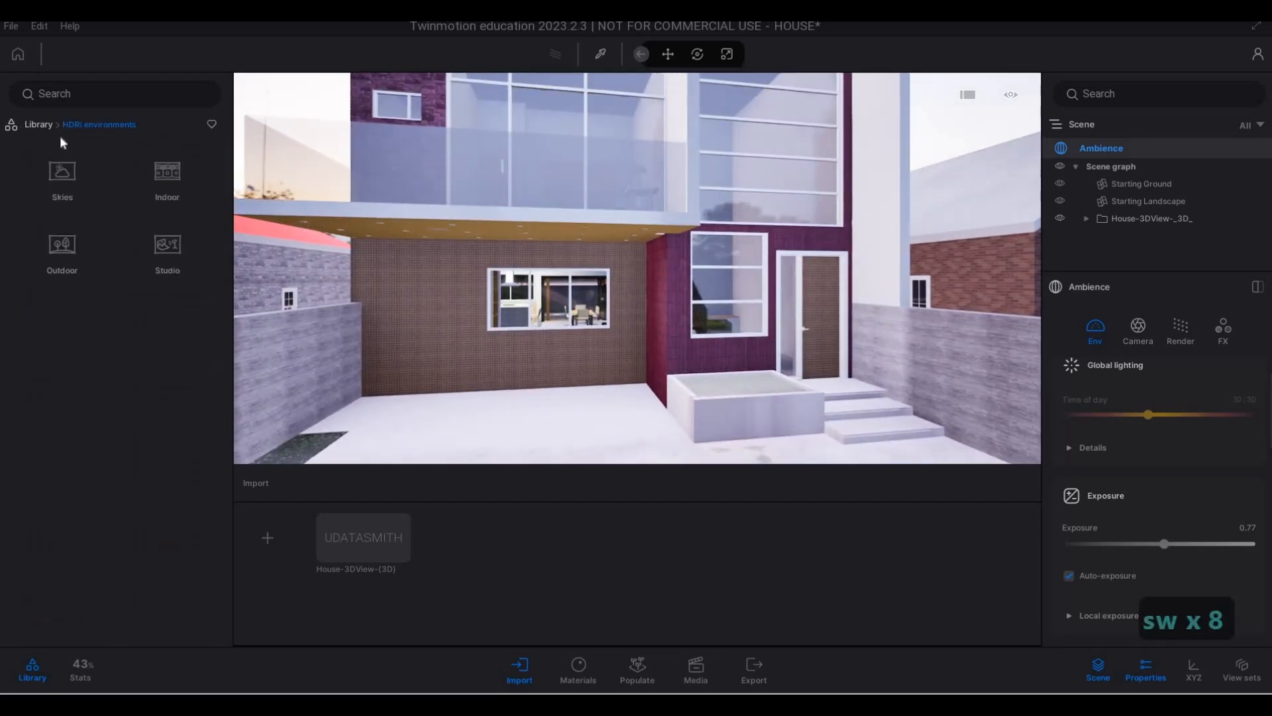
click(38, 124)
click(56, 169)
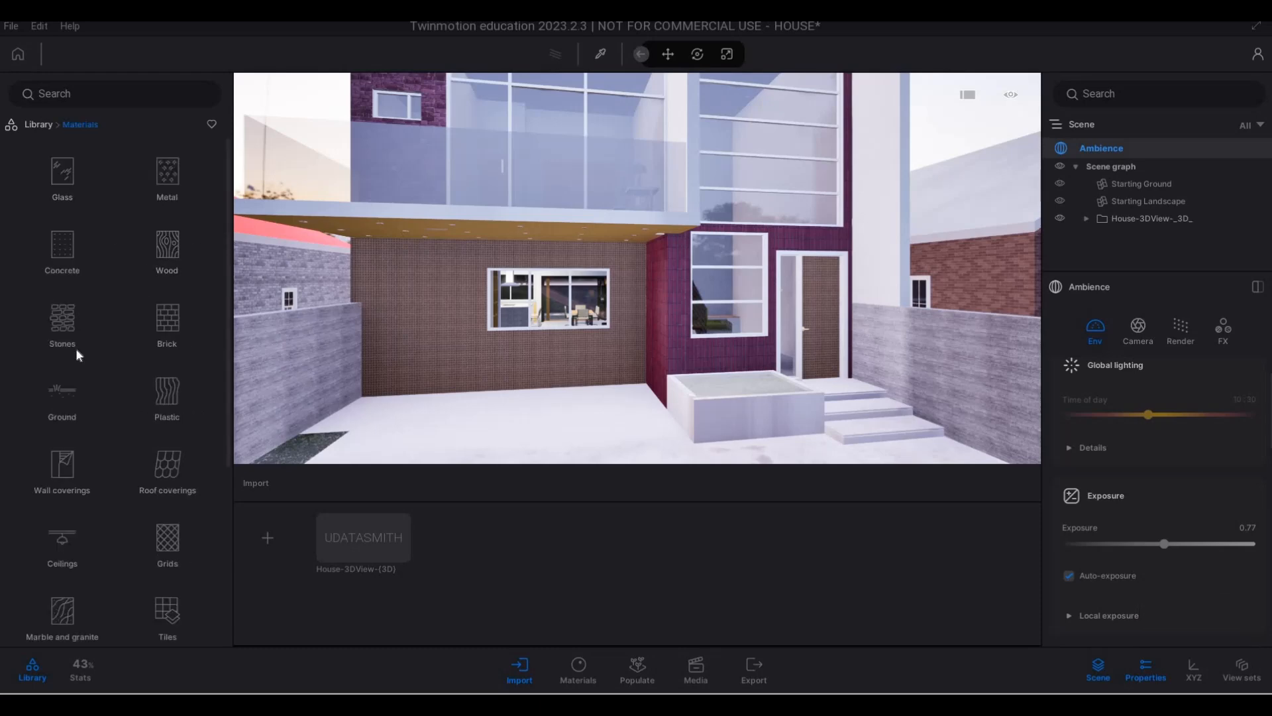
key(s)
key(d)
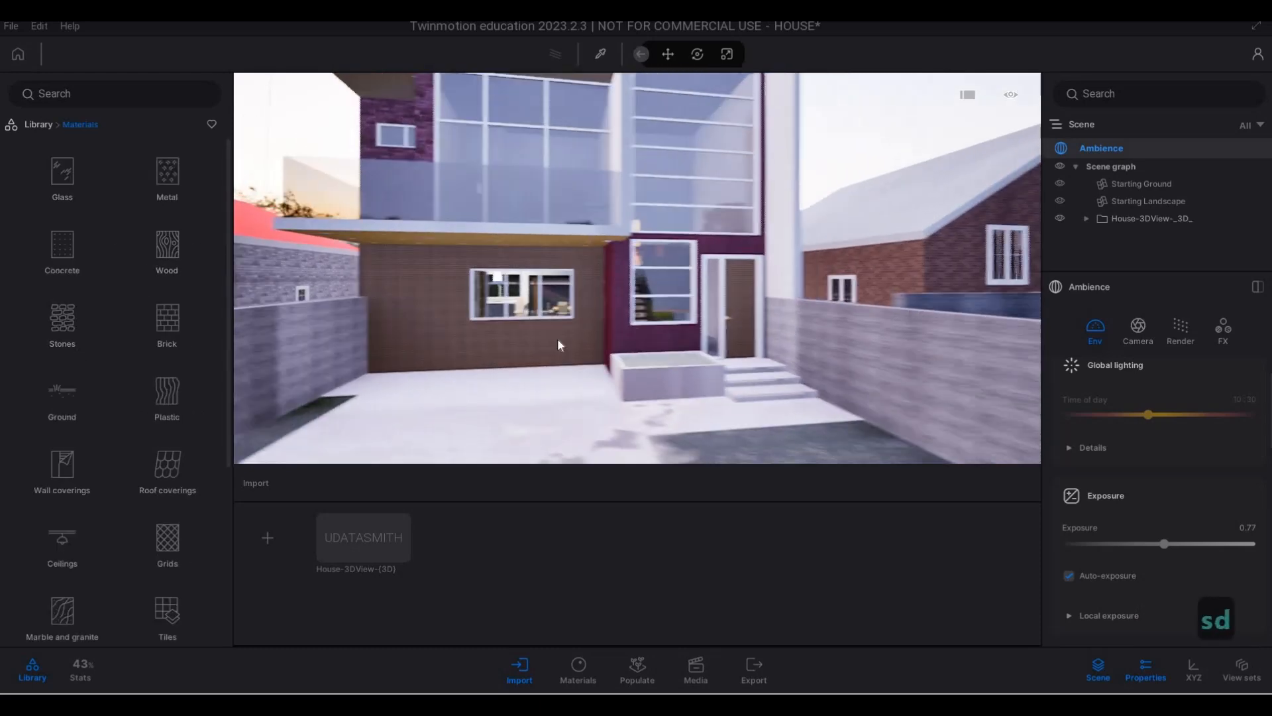
key(s)
key(a)
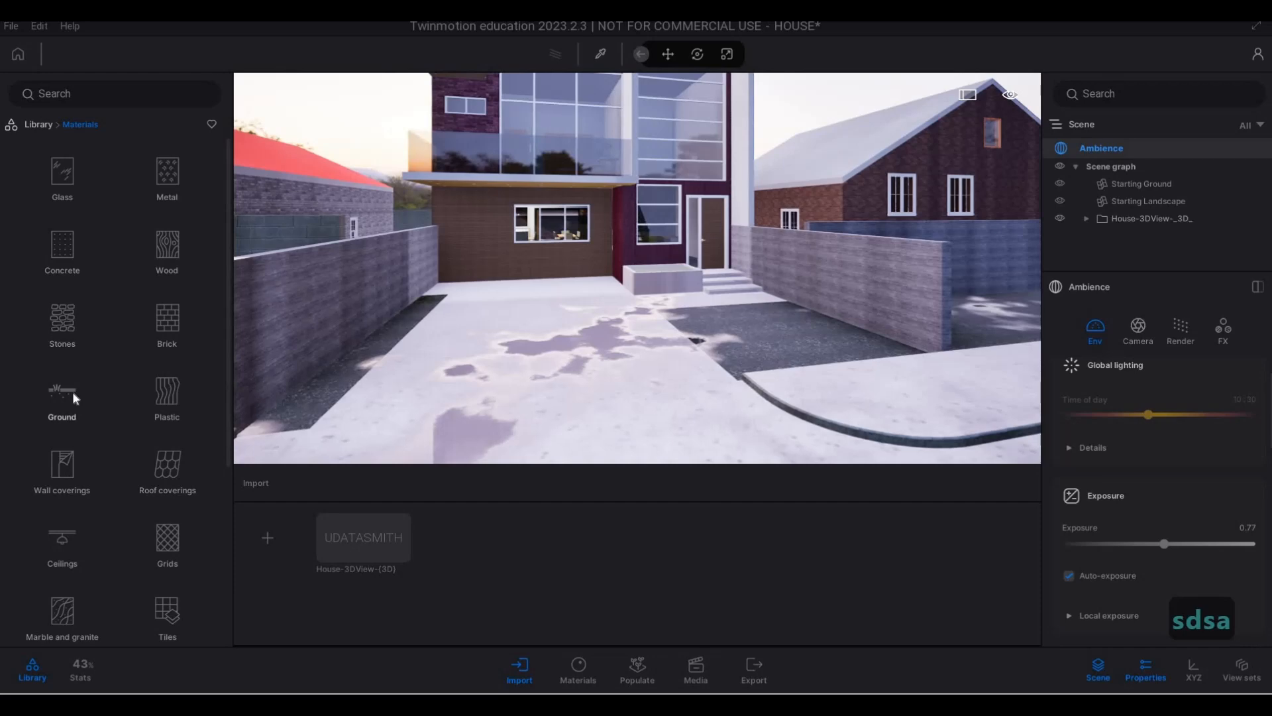
click(73, 391)
click(62, 173)
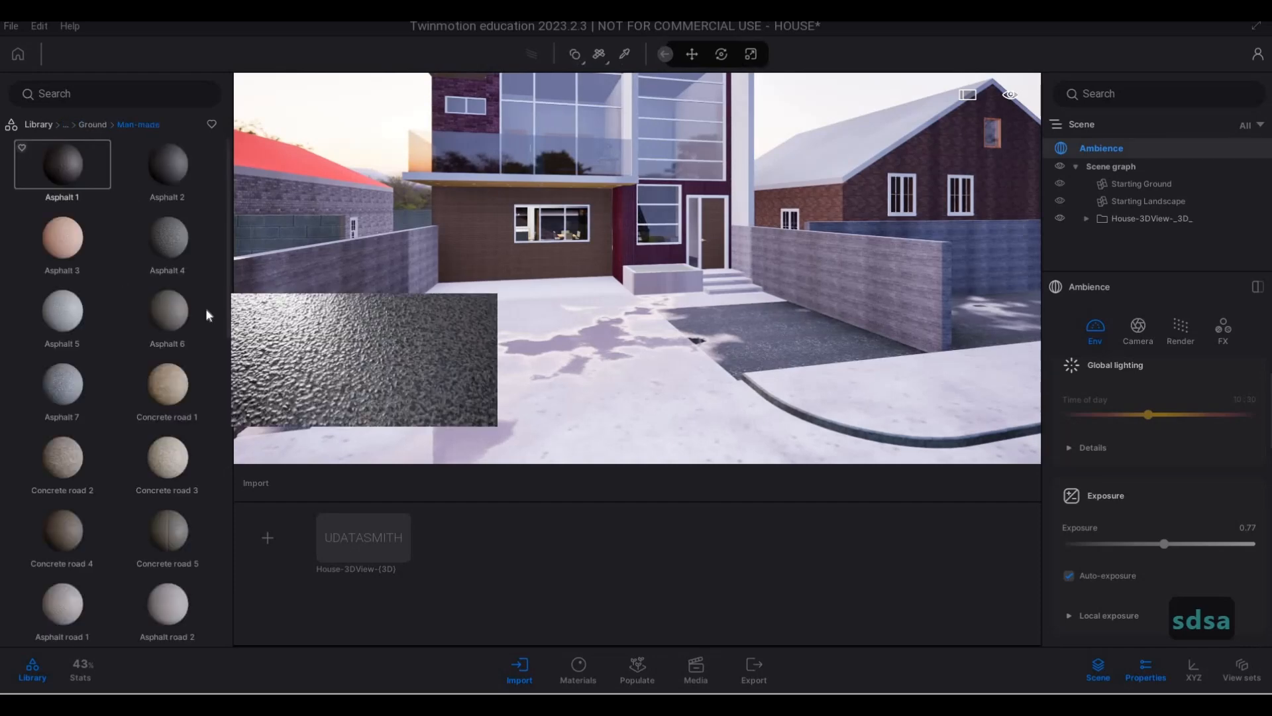
- Apply the Concrete road 5 material to the sidewalk in front of the boundary wall
key(s)
key(a)
key(a)
key(a)
key(a)
key(a)
key(a)
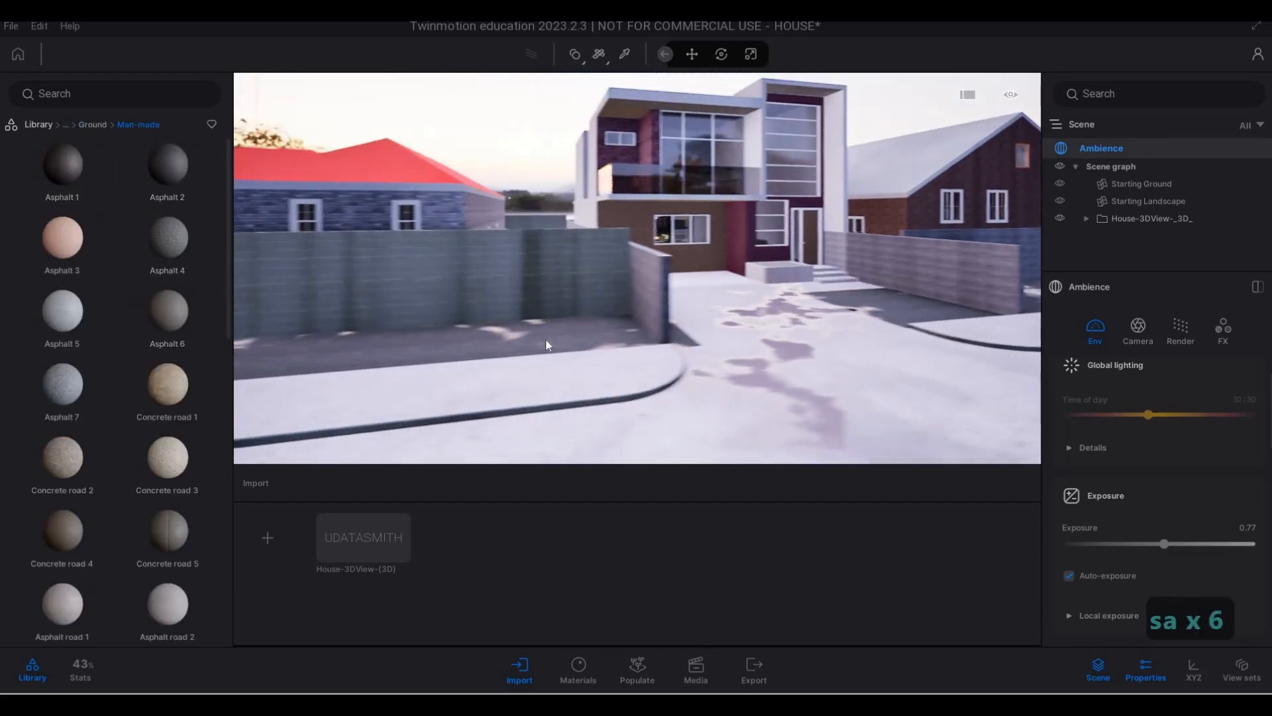
key(a)
key(e)
mouse_move(85, 334)
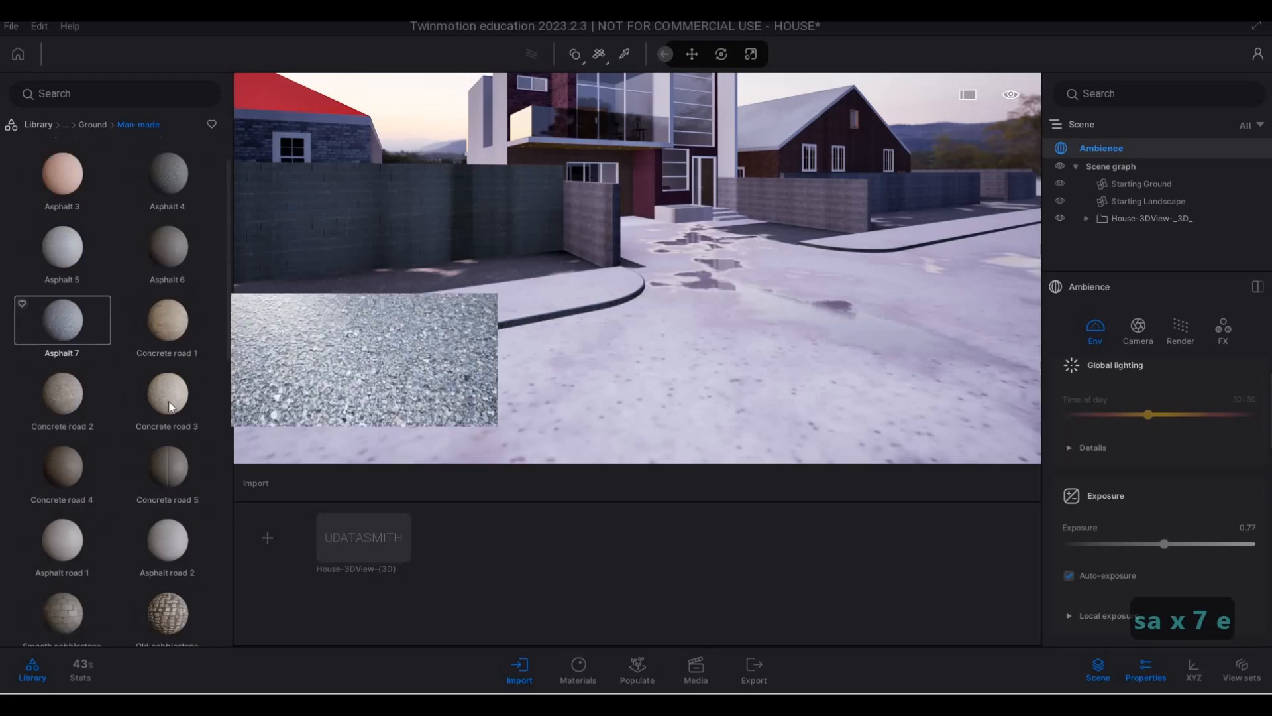
scroll(170, 400, down, 2)
key(a)
key(w)
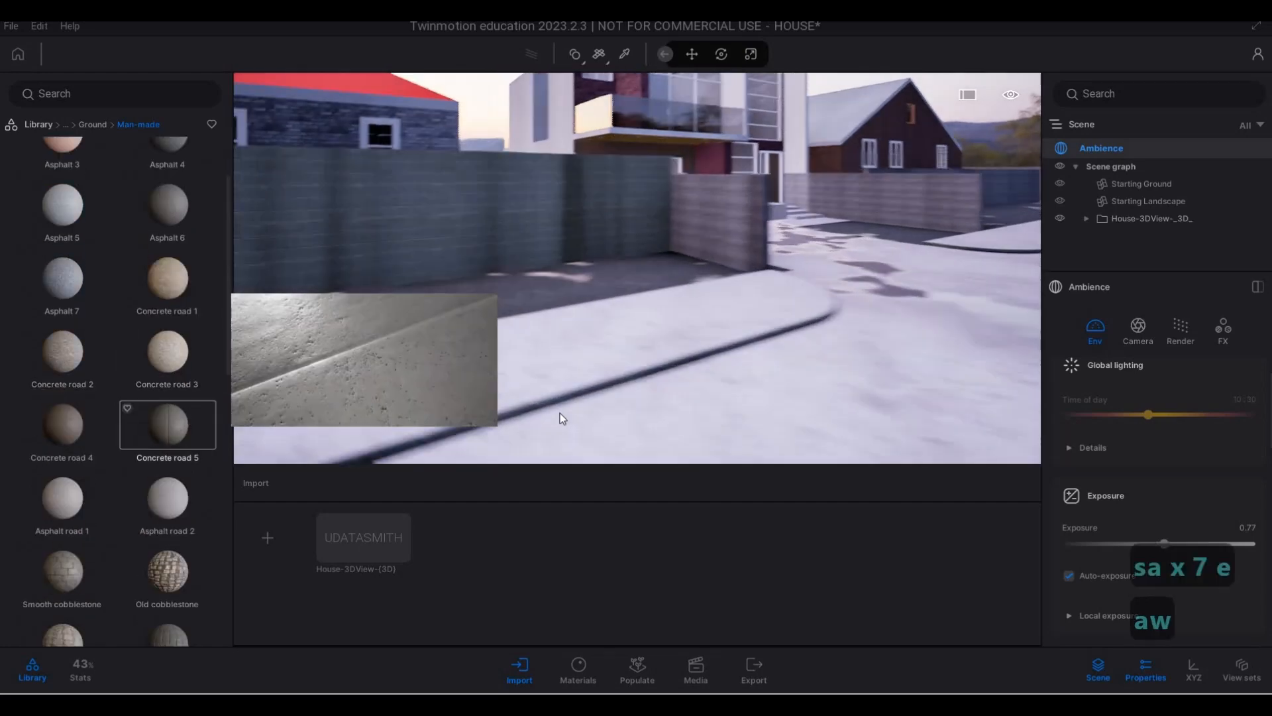
click(694, 415)
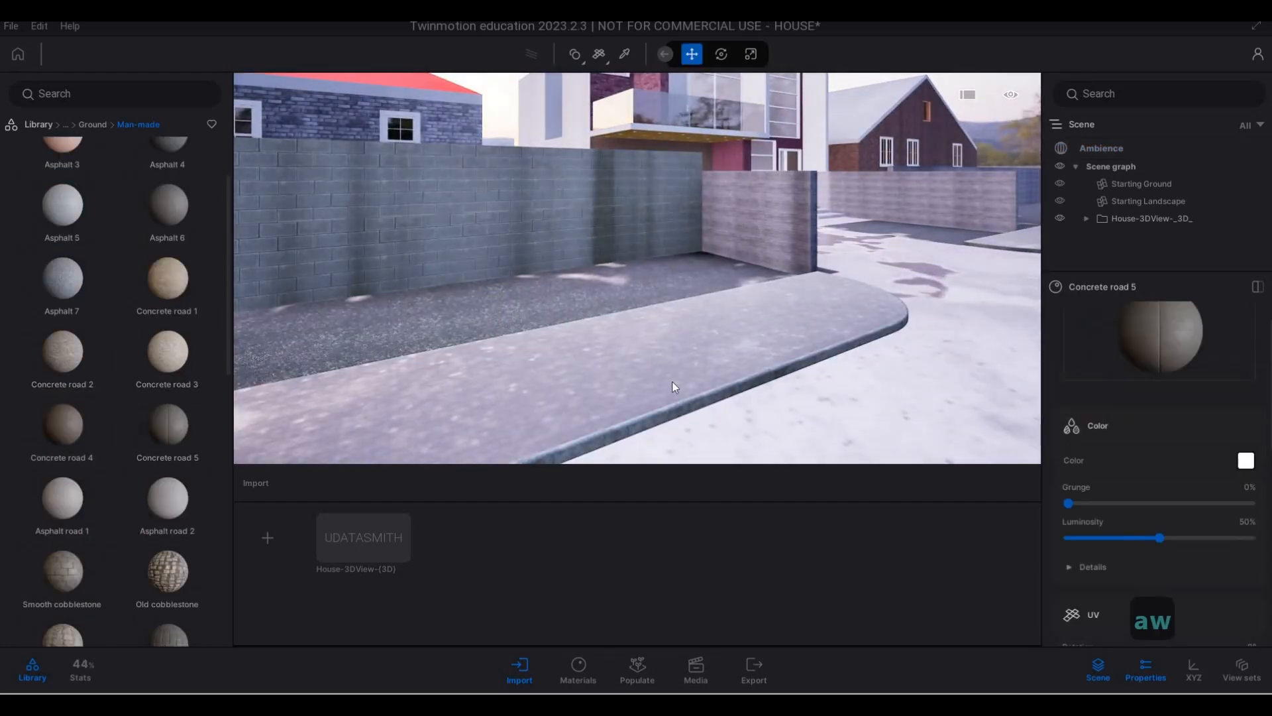
- Set the UV scale of the sidewalk's Concrete road 5 material to 10.00
key(d)
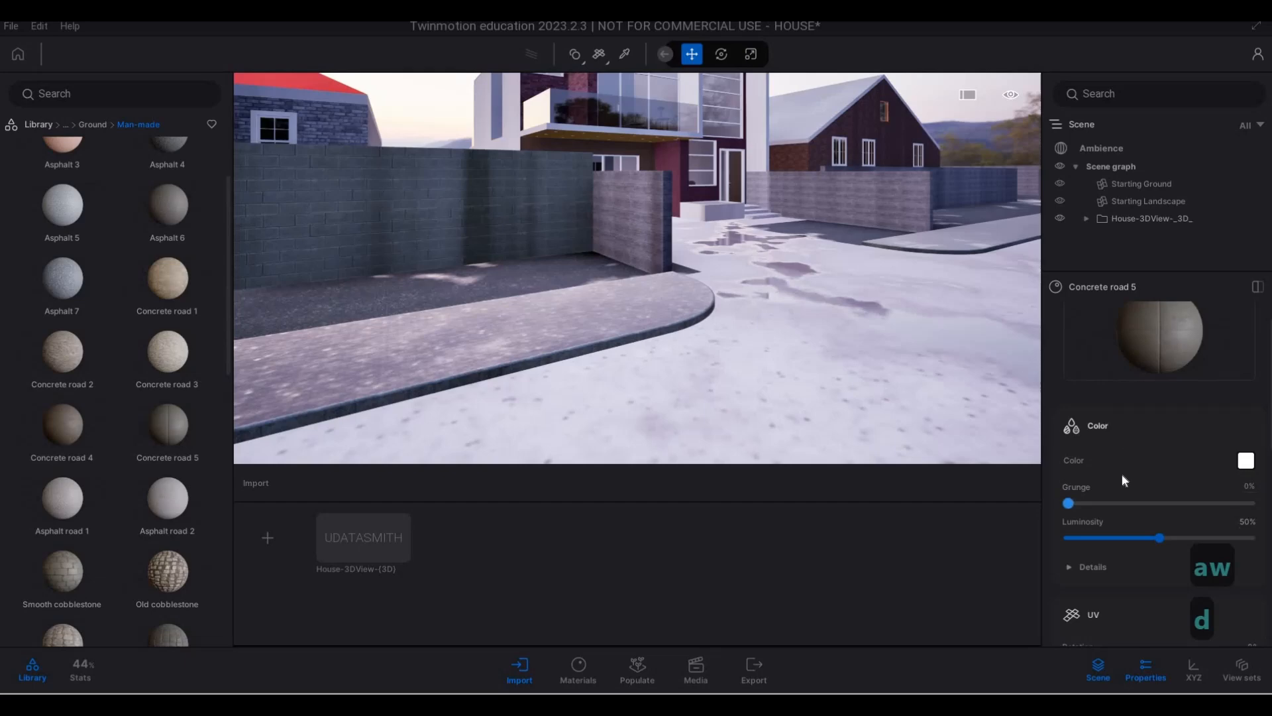
scroll(1135, 504, down, 2)
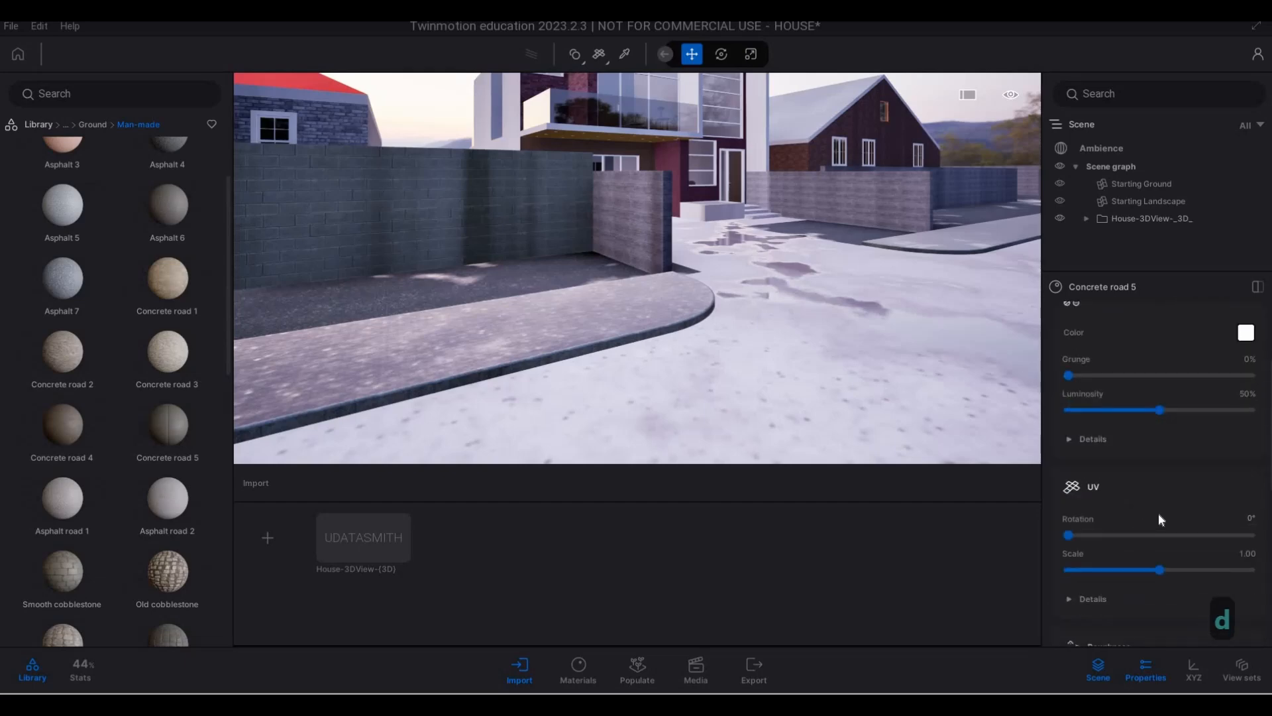
scroll(1159, 510, down, 1)
drag(1162, 505, 1251, 507)
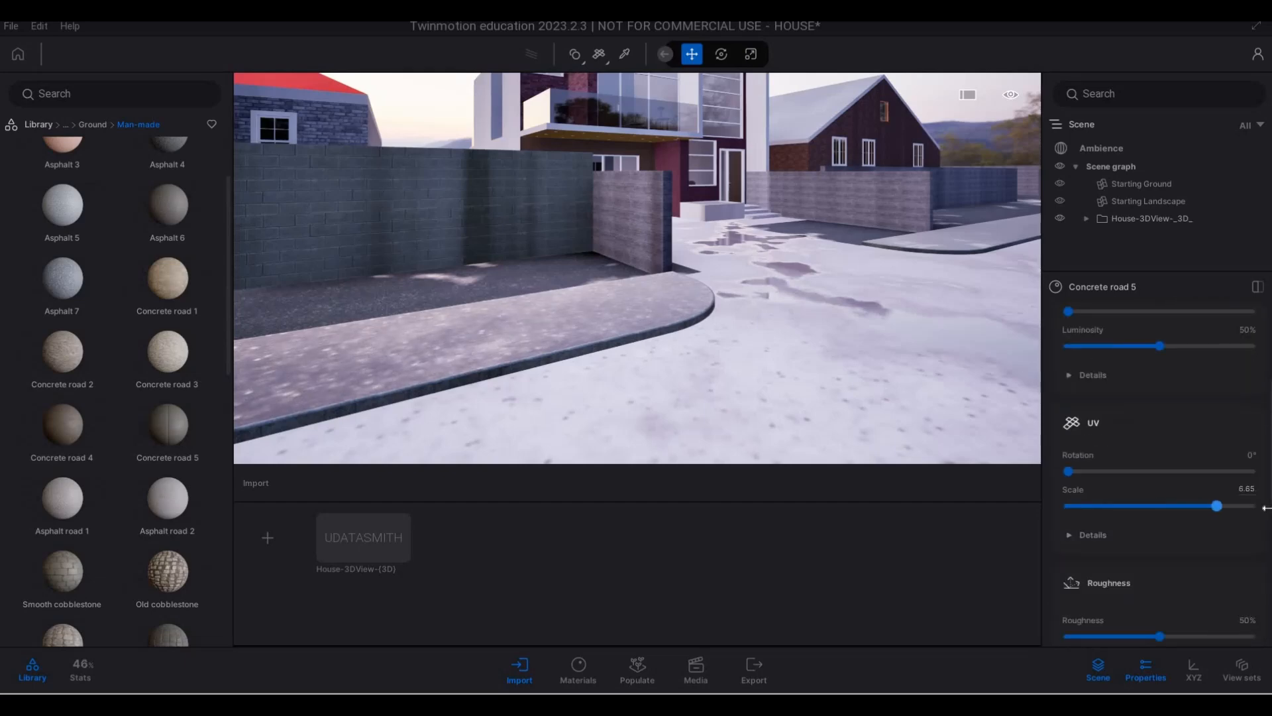
- Apply the Slate cobblestone material to the street in front of the driveway
key(d)
key(w)
key(w)
key(w)
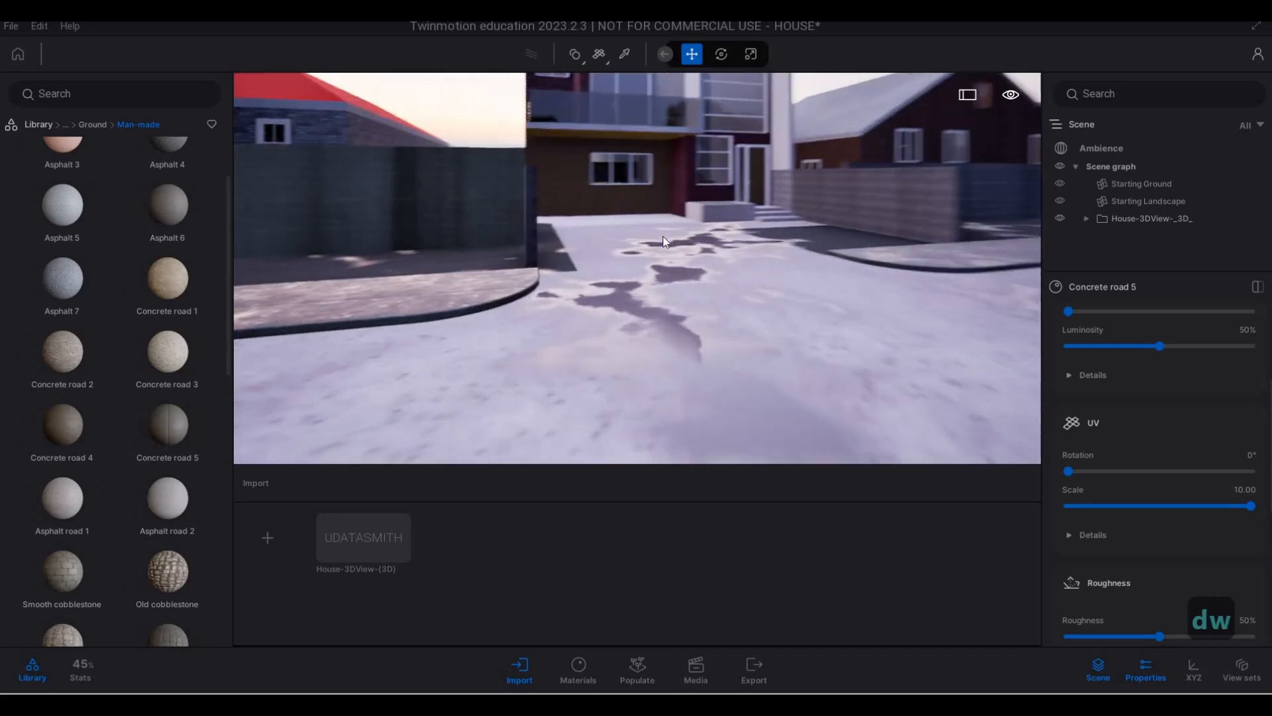
key(q)
scroll(185, 357, down, 1)
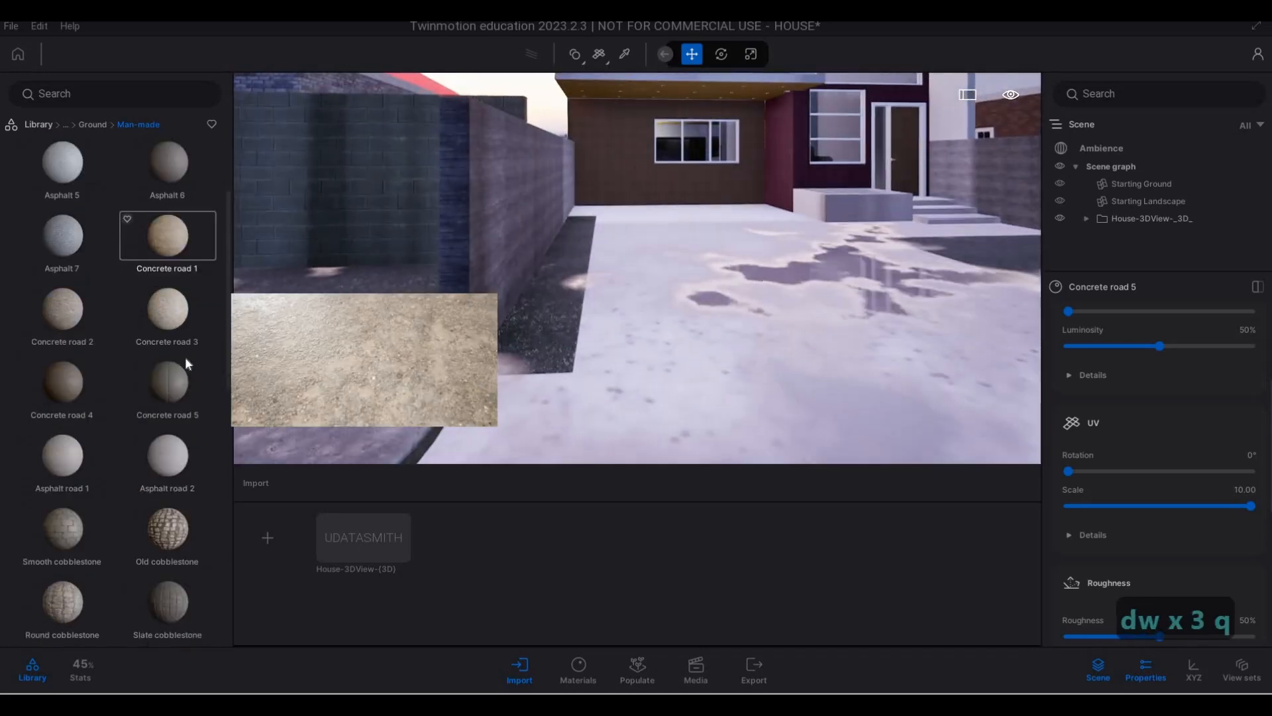
key(s)
scroll(180, 400, down, 3)
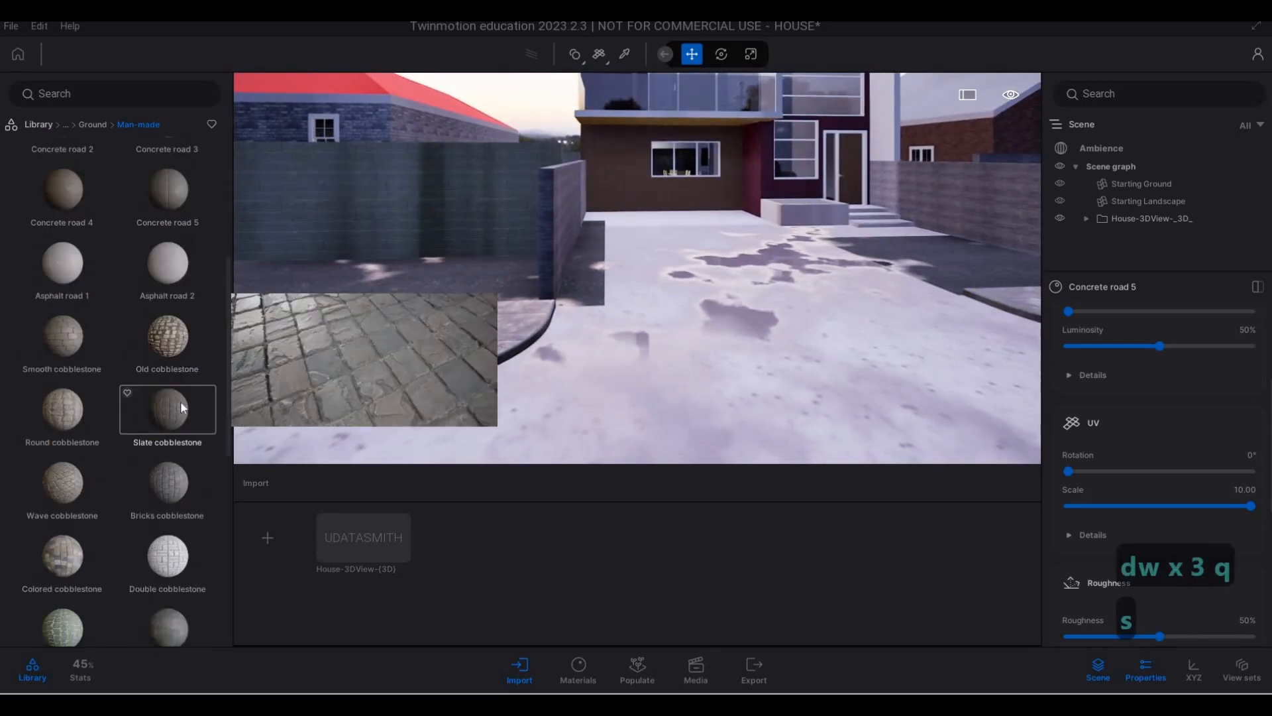
drag(776, 396, 721, 362)
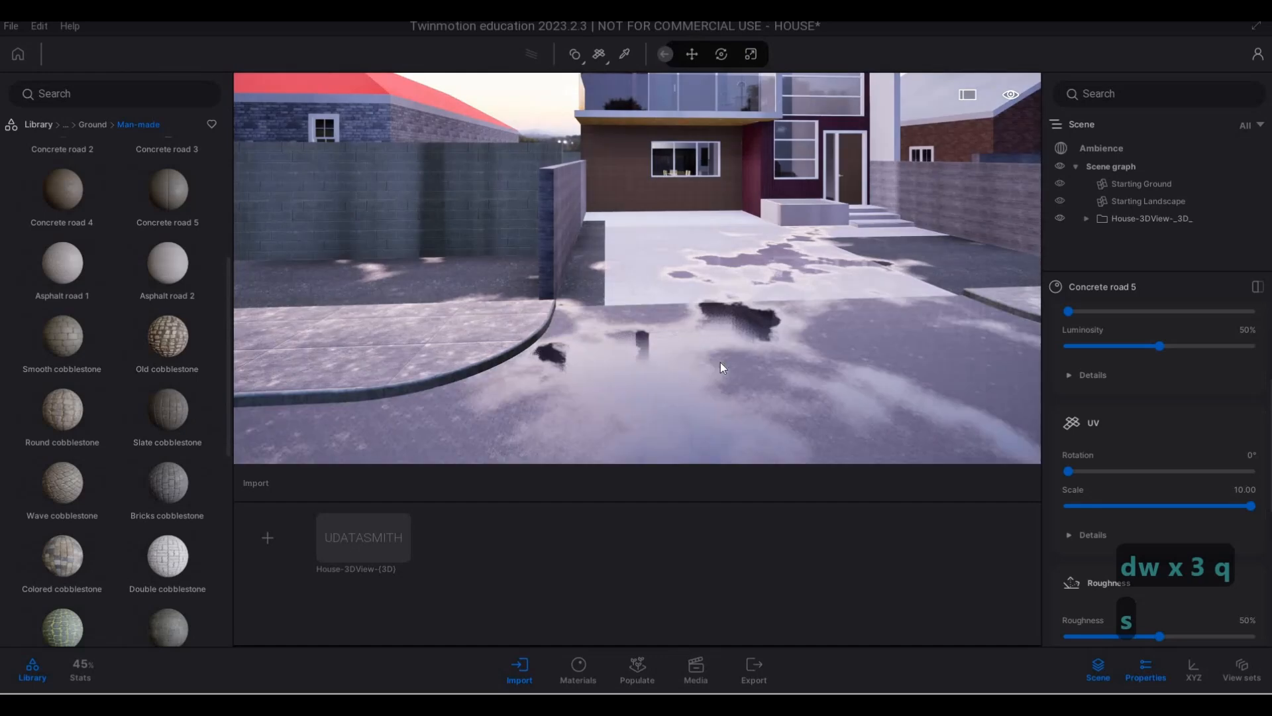
- Set the UV scale of the street's Slate cobblestone material to 7.04 and check the paving pattern
key(d)
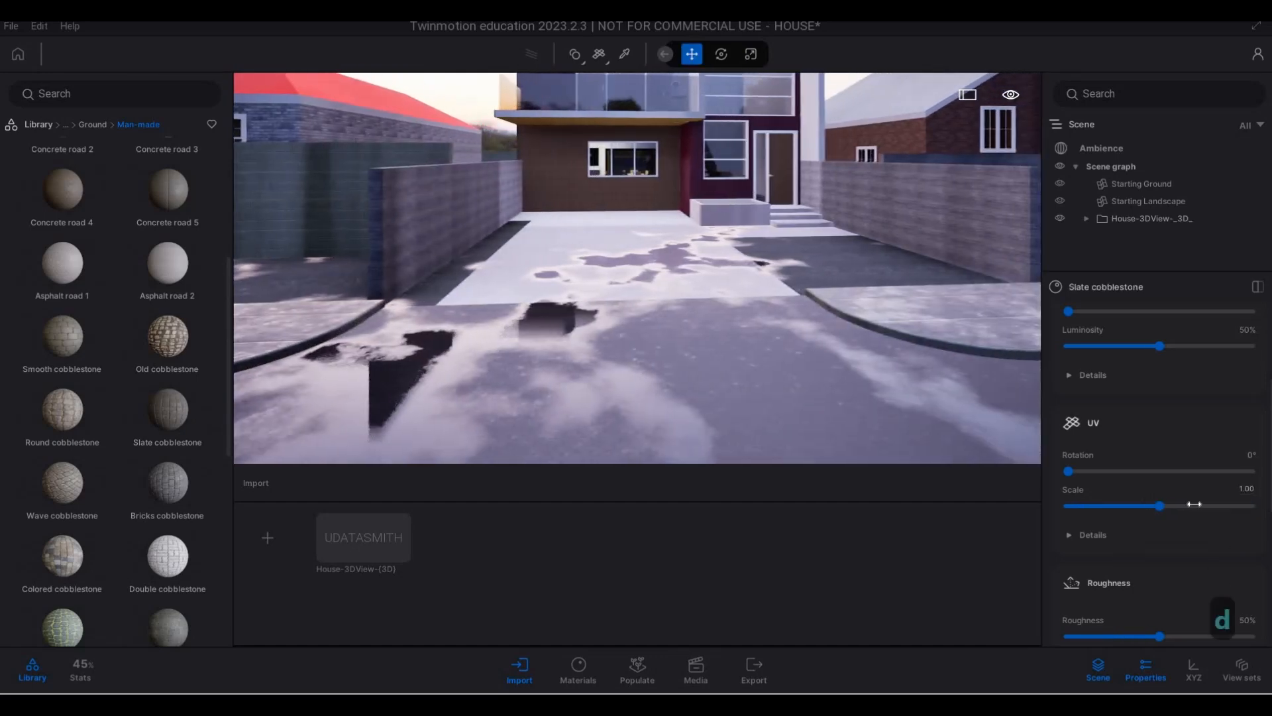
drag(1190, 504, 1241, 505)
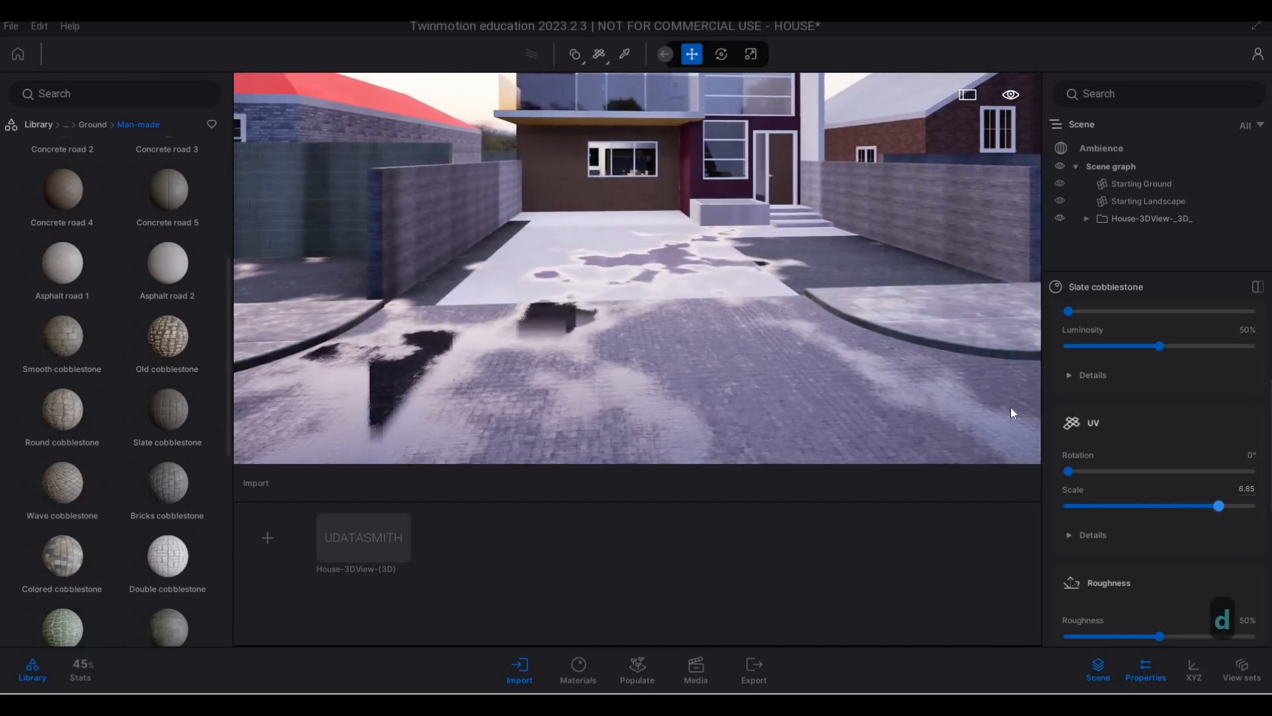
key(e)
key(s)
key(a)
key(e)
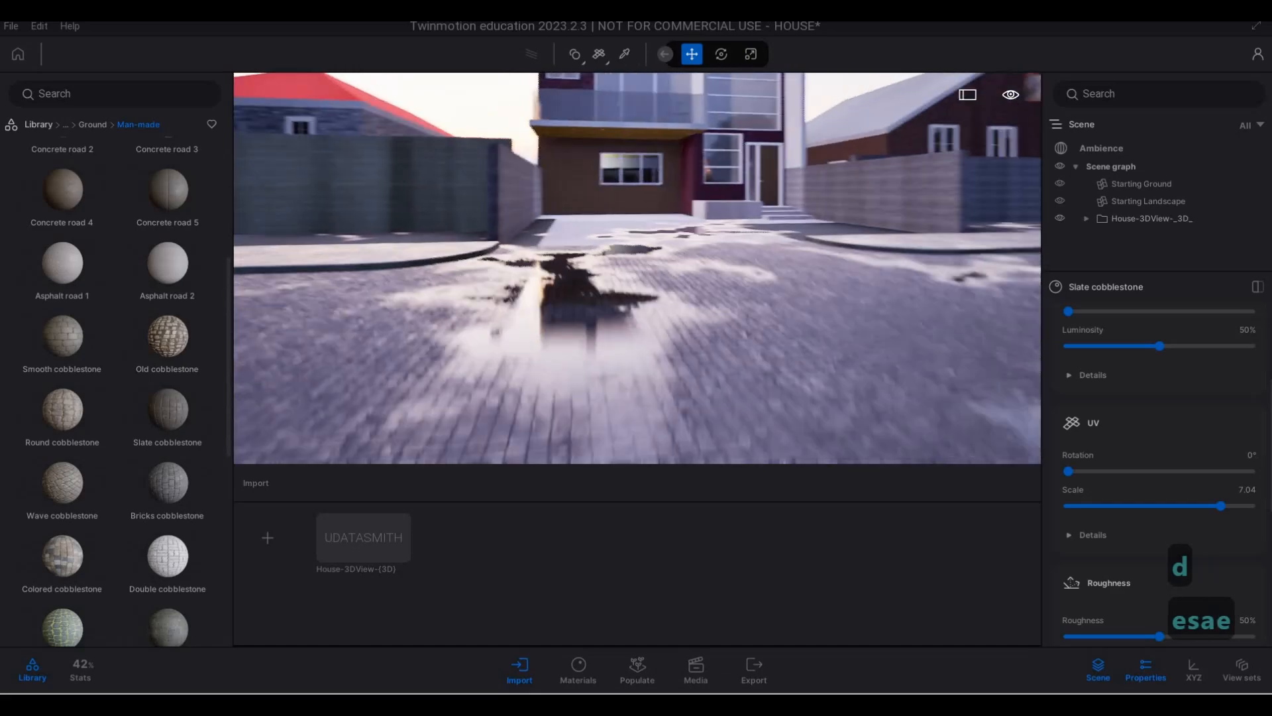
- Apply the Concrete road 4 material to the driveway in front of the house
key(q)
key(w)
key(w)
key(w)
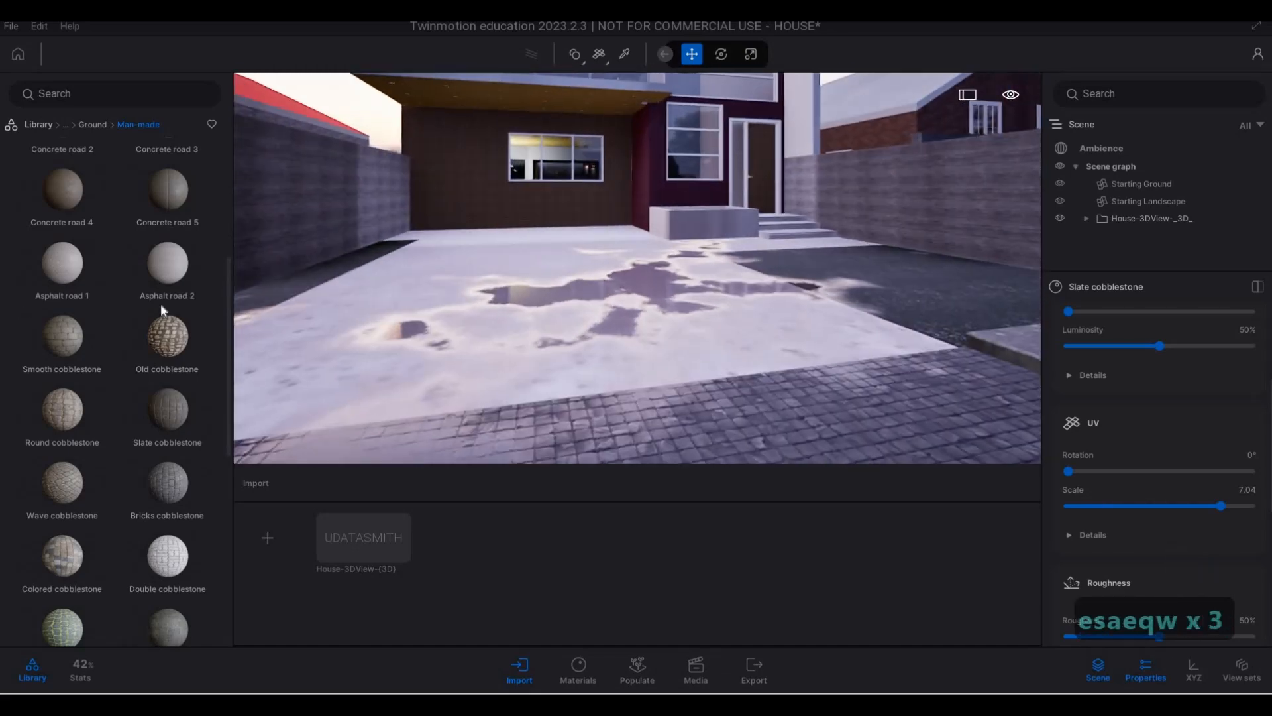
drag(80, 245, 614, 441)
key(a)
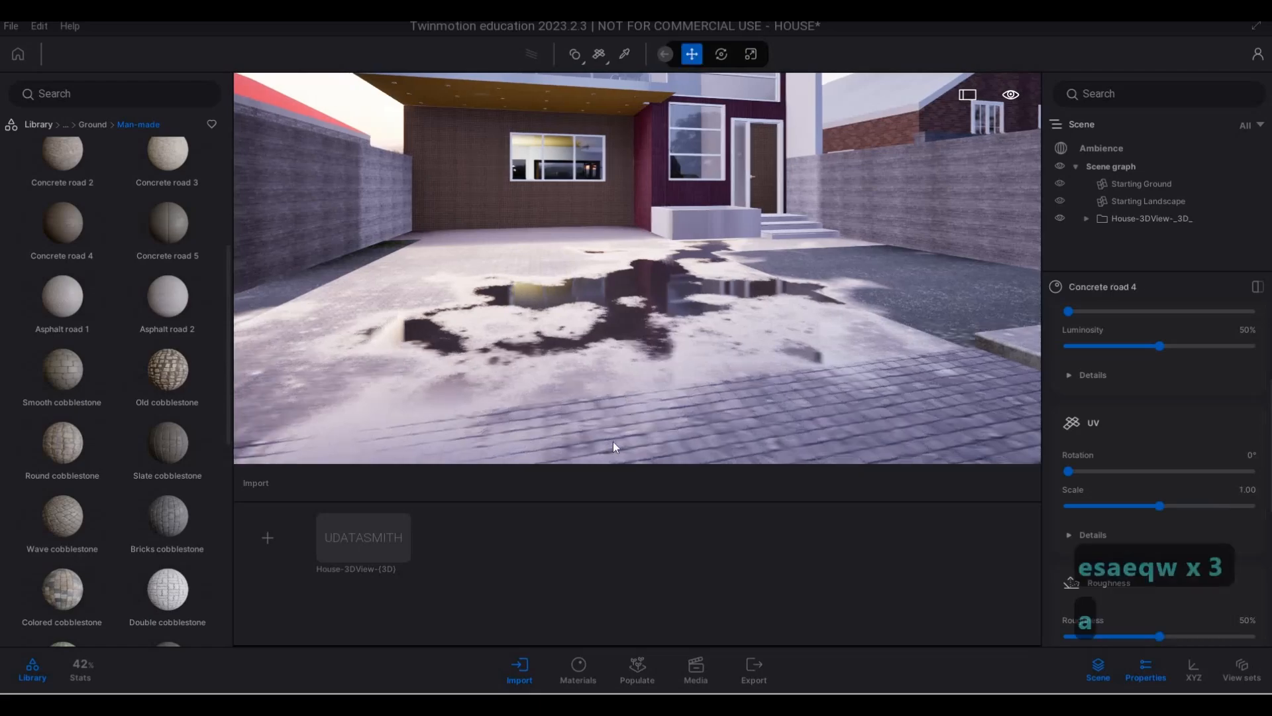
- Set the UV scale of the driveway's Concrete road 4 material to 3.69, judging it from close to the ground
key(w)
key(e)
key(d)
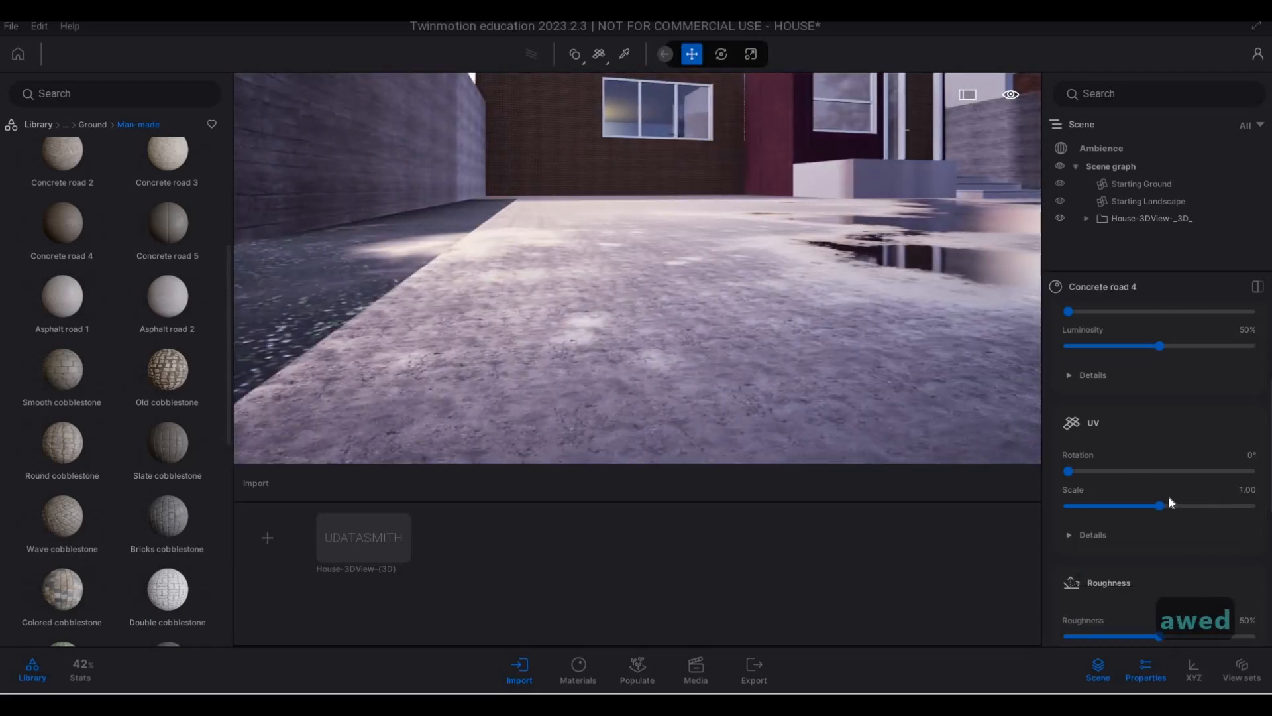
drag(1187, 502, 1187, 505)
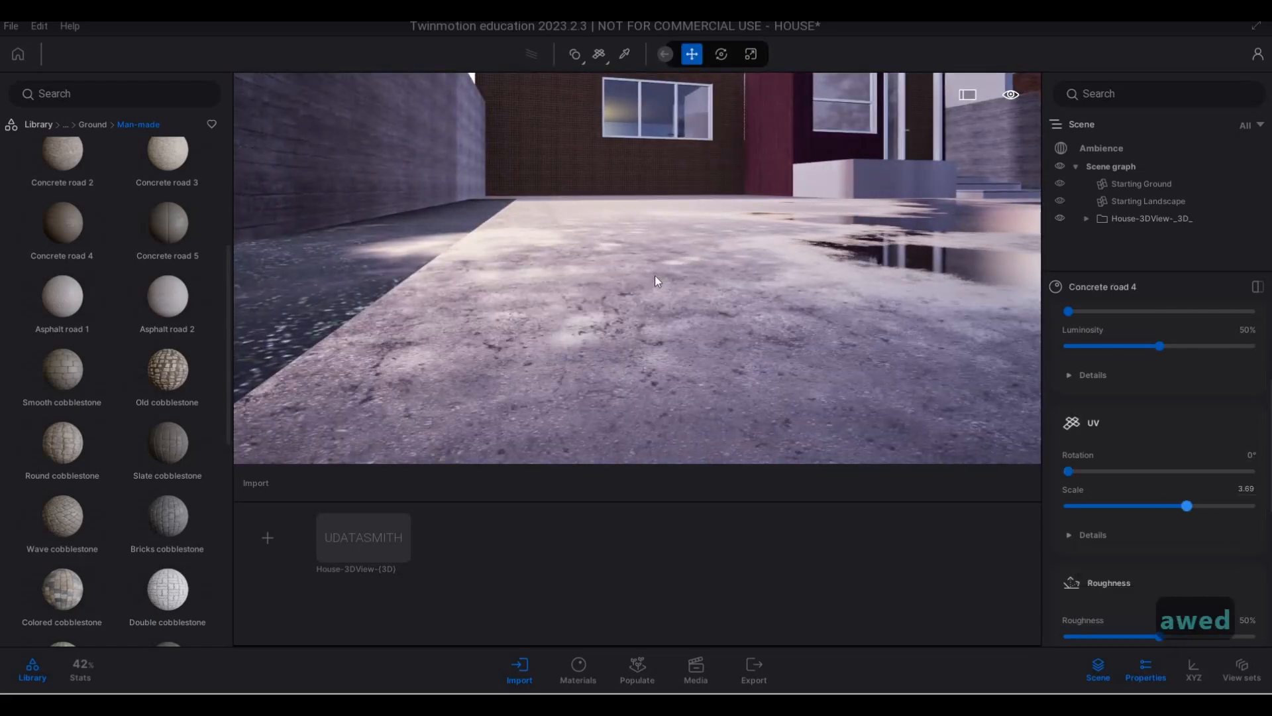
- Check the driveway in front of the house from farther back and look through the cobblestone materials in the library
key(s)
key(q)
key(d)
key(w)
key(d)
key(w)
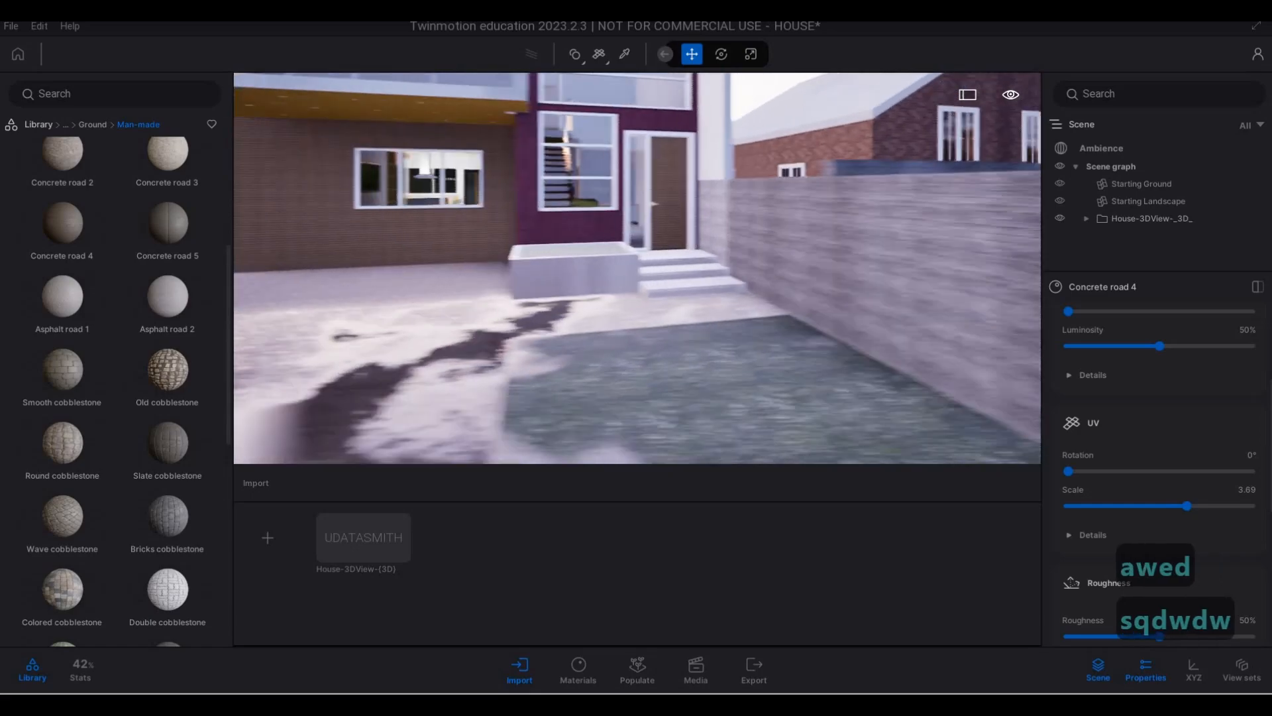
key(s)
key(a)
scroll(183, 377, down, 4)
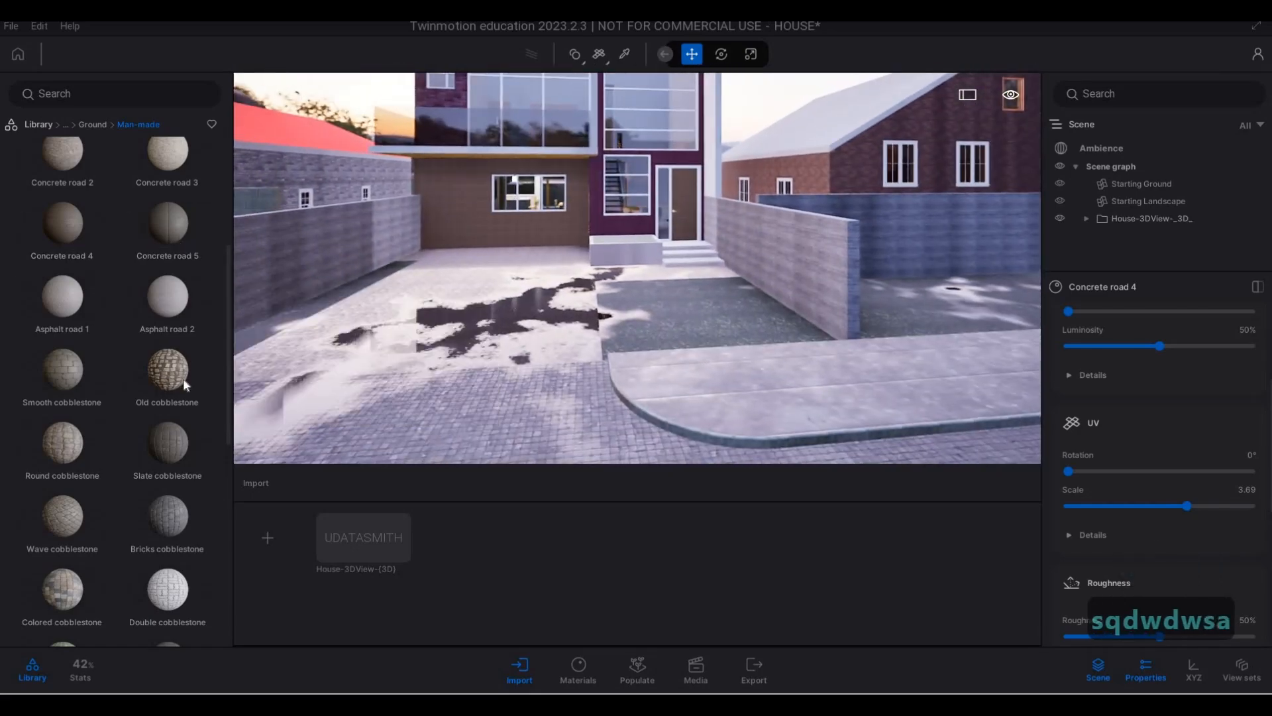
mouse_move(184, 407)
scroll(152, 412, down, 5)
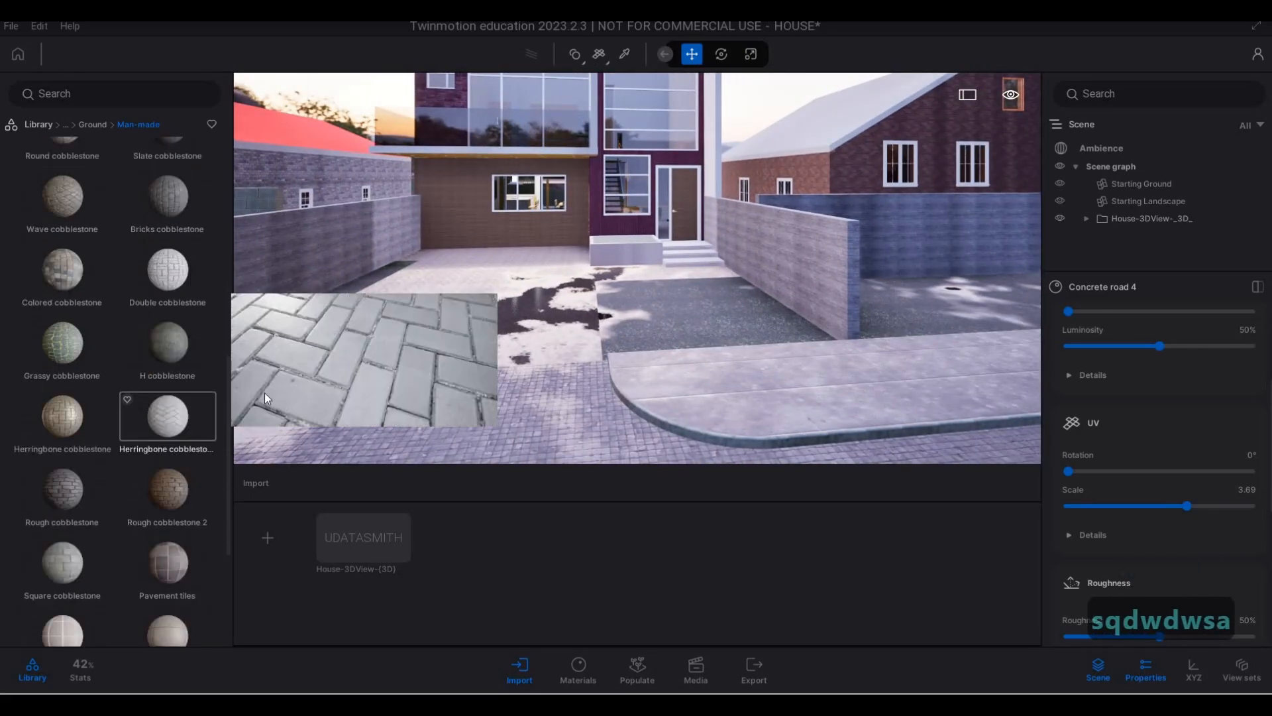
- Examine the street paving, sidewalk curb and driveway from close to the ground and from across the street
key(w)
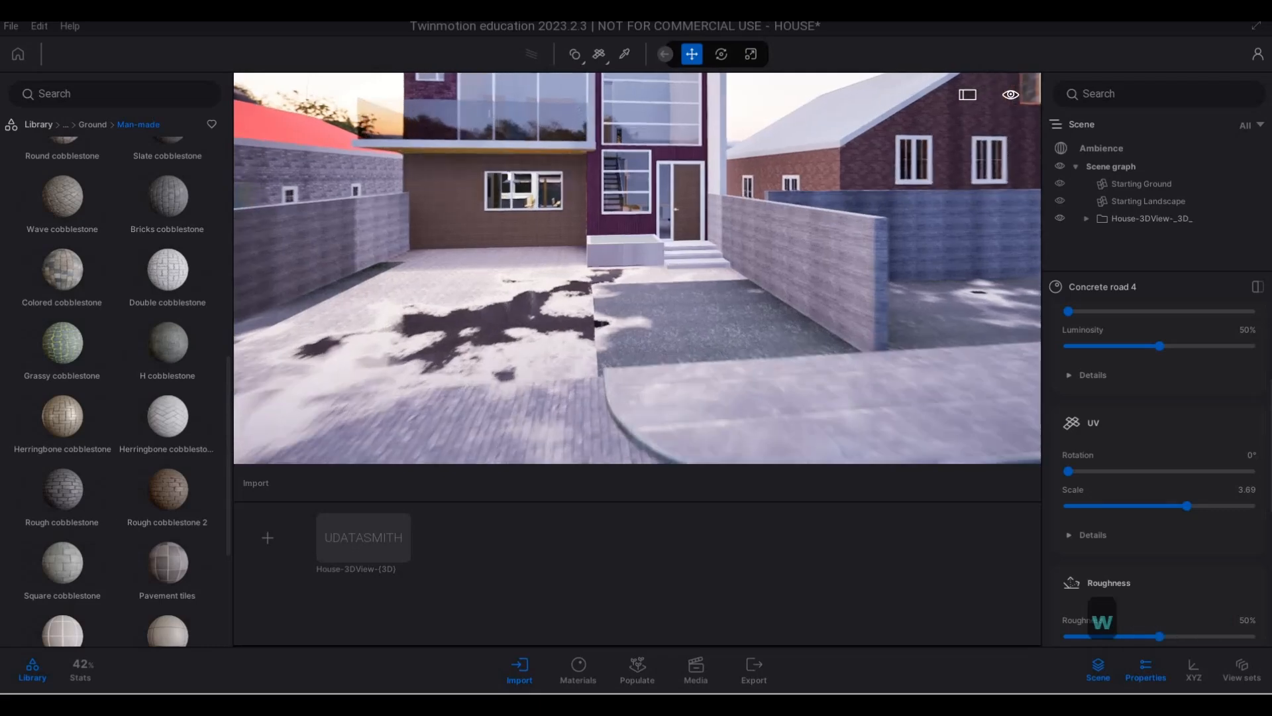
key(d)
key(s)
key(a)
key(a)
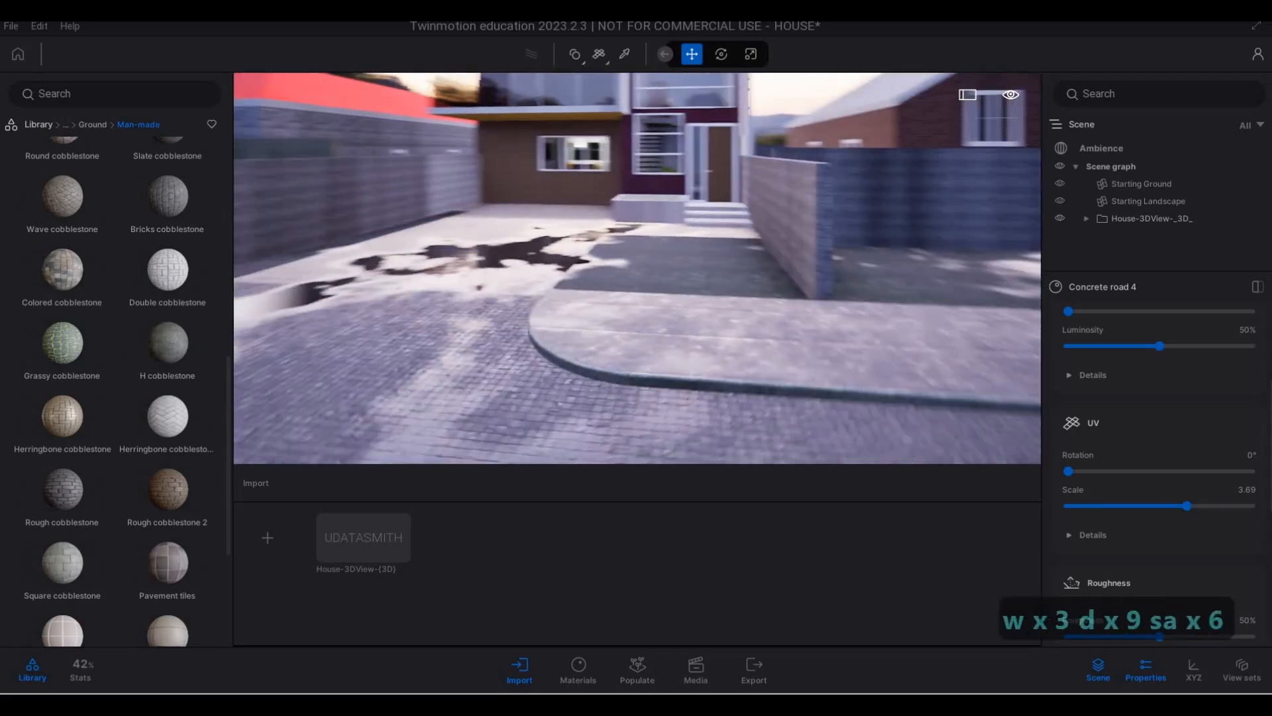
key(e)
key(s)
key(q)
key(w)
key(w)
key(w)
key(w)
key(w)
key(a)
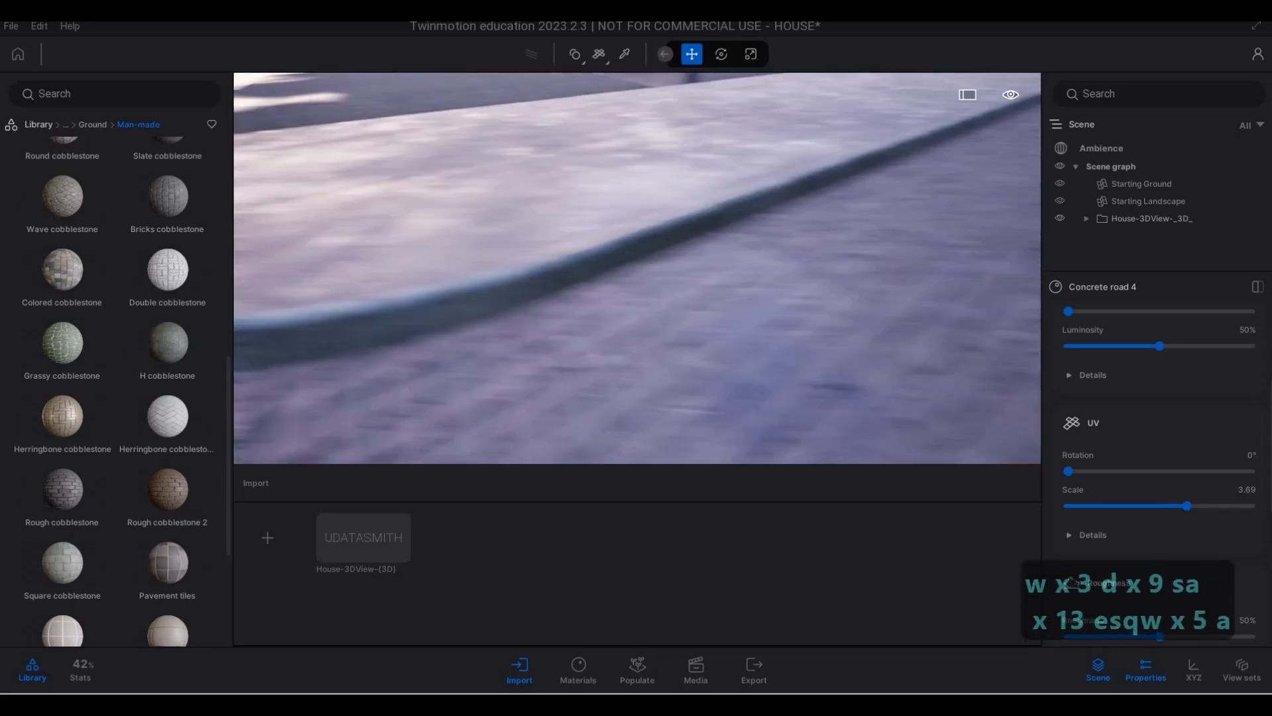
key(q)
key(w)
key(s)
key(s)
key(s)
key(a)
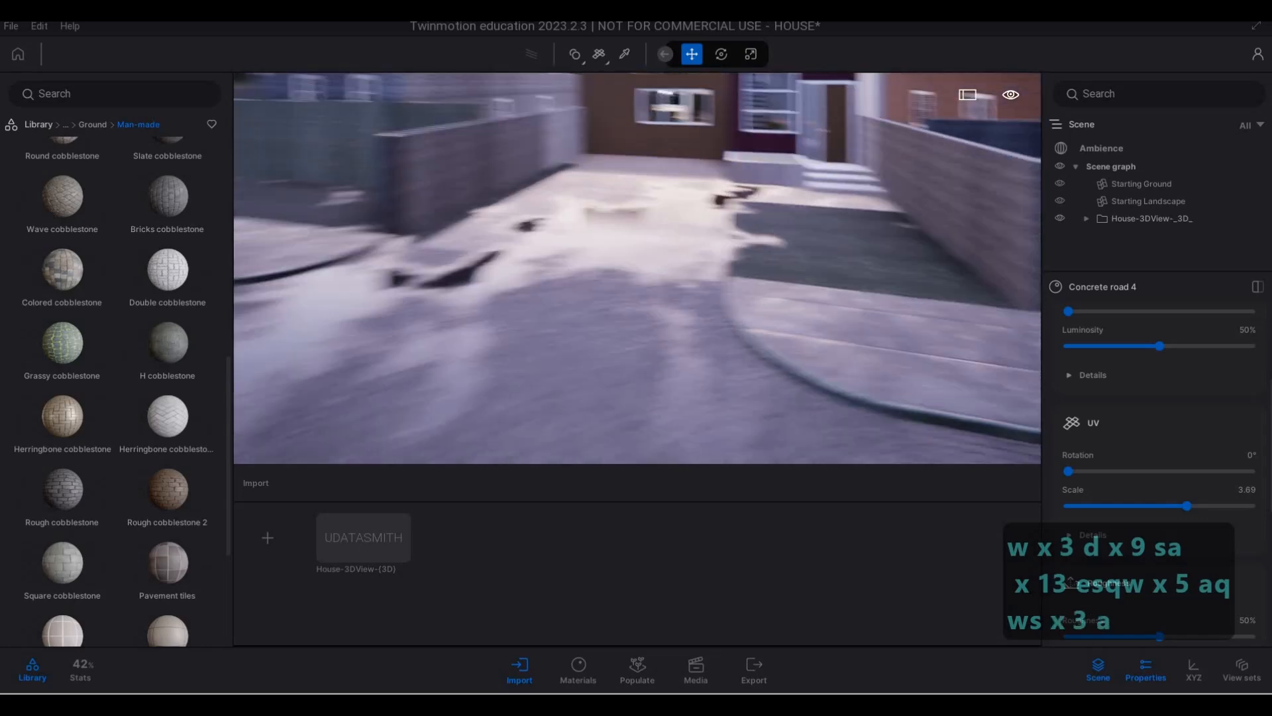
key(e)
key(q)
key(a)
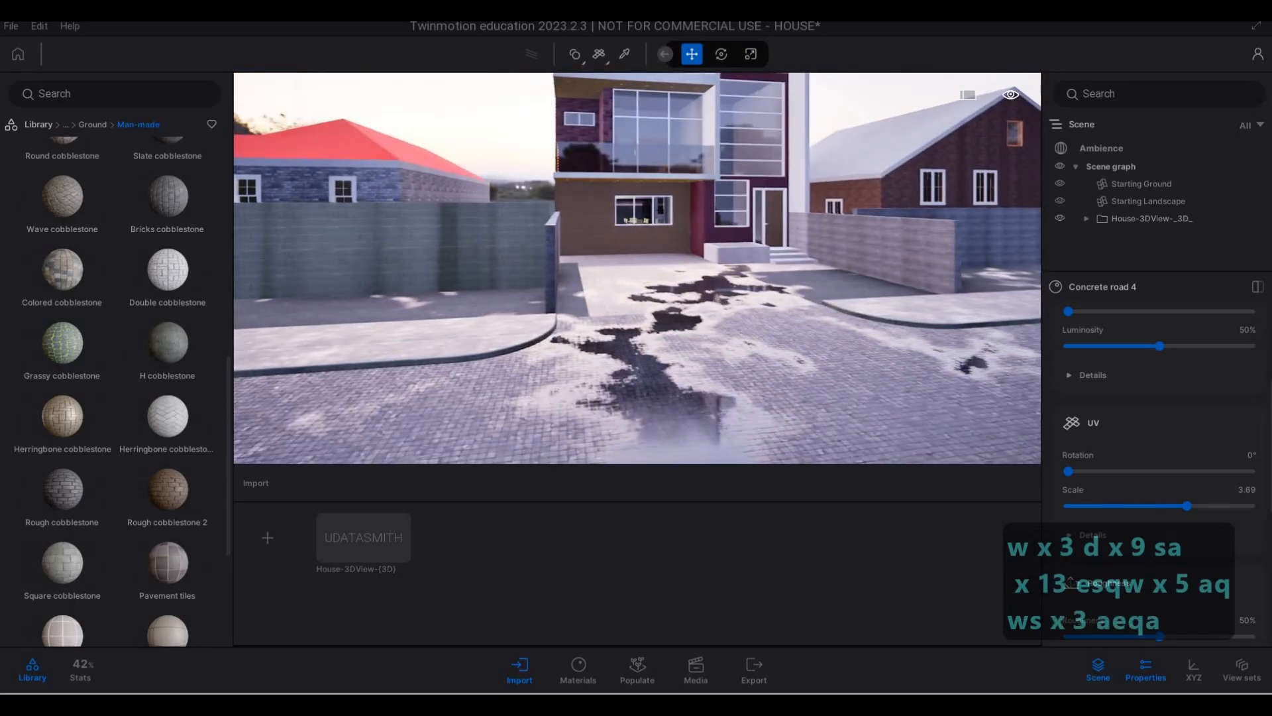
key(d)
key(w)
key(w)
key(w)
key(w)
key(w)
key(w)
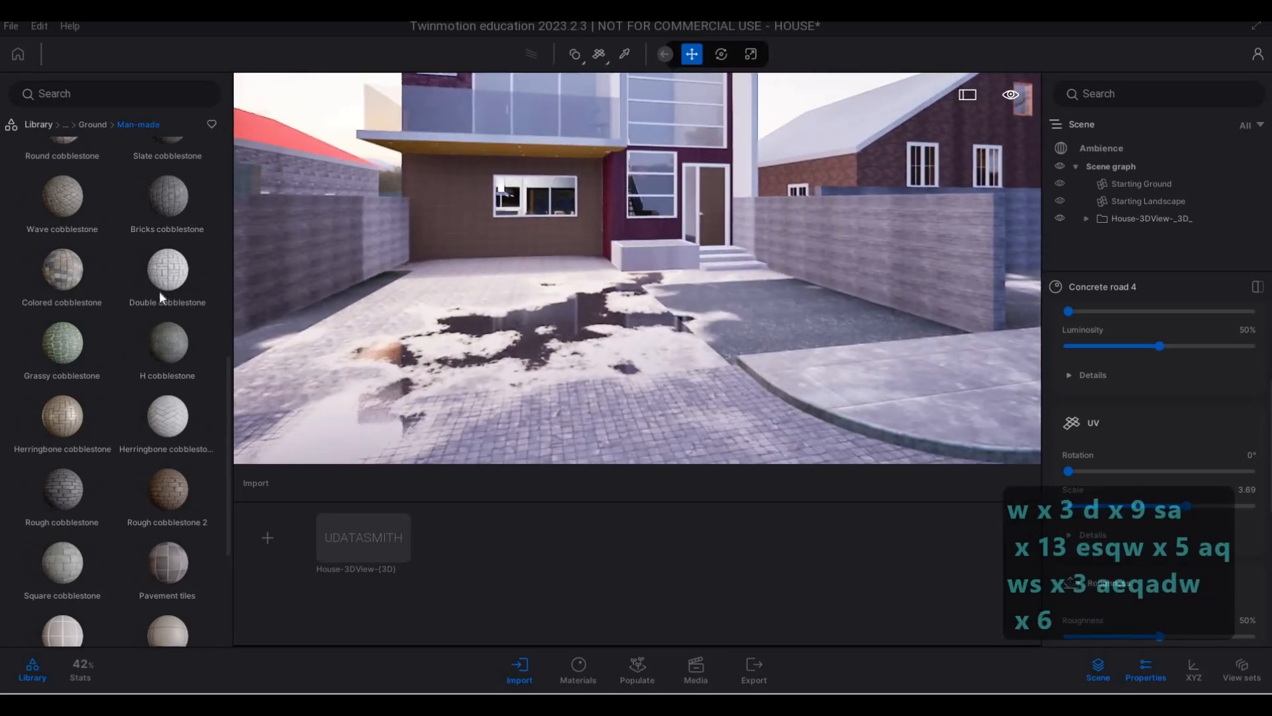
- Leave the man-made ground materials and open the Wood category of the material library
scroll(162, 285, up, 1)
key(w)
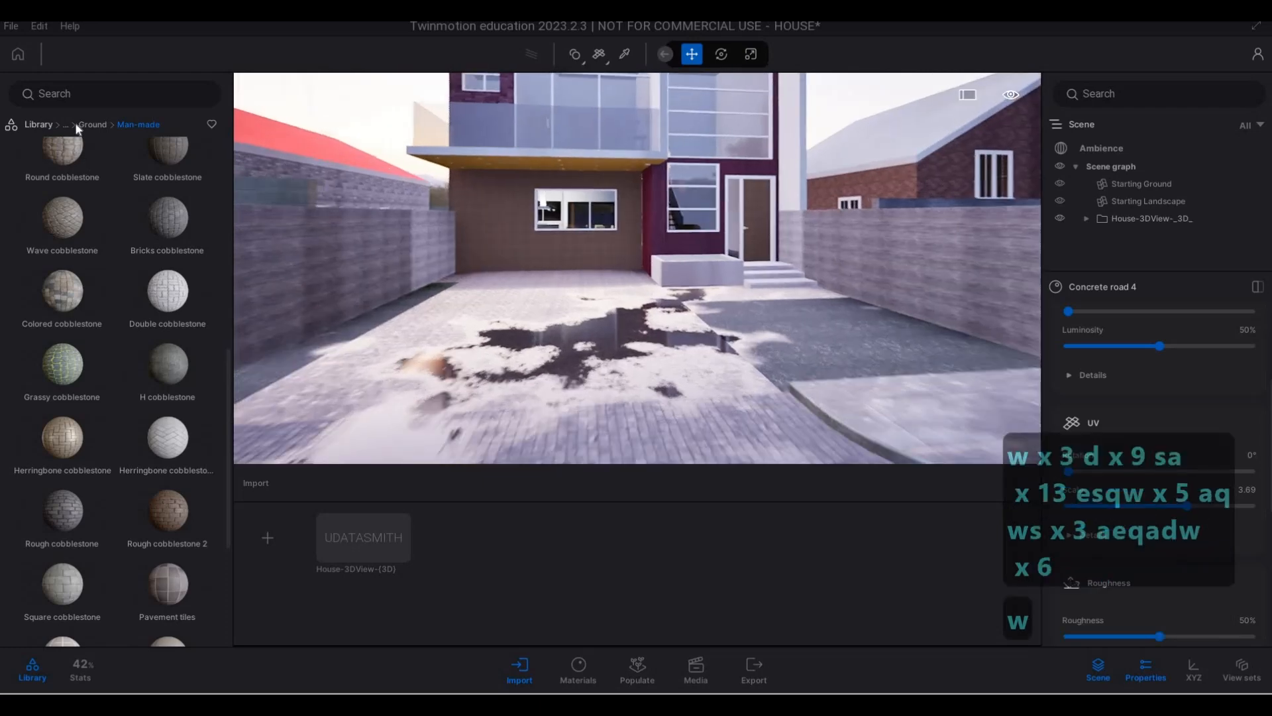
click(93, 124)
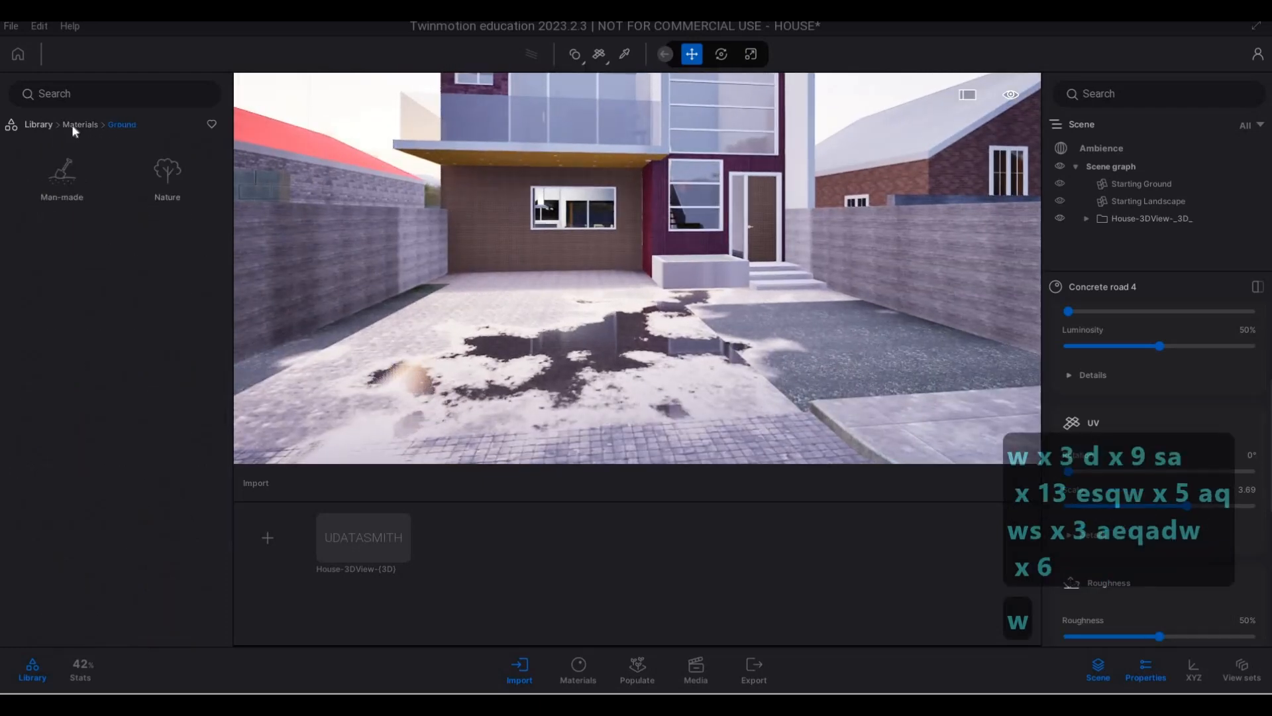
click(72, 125)
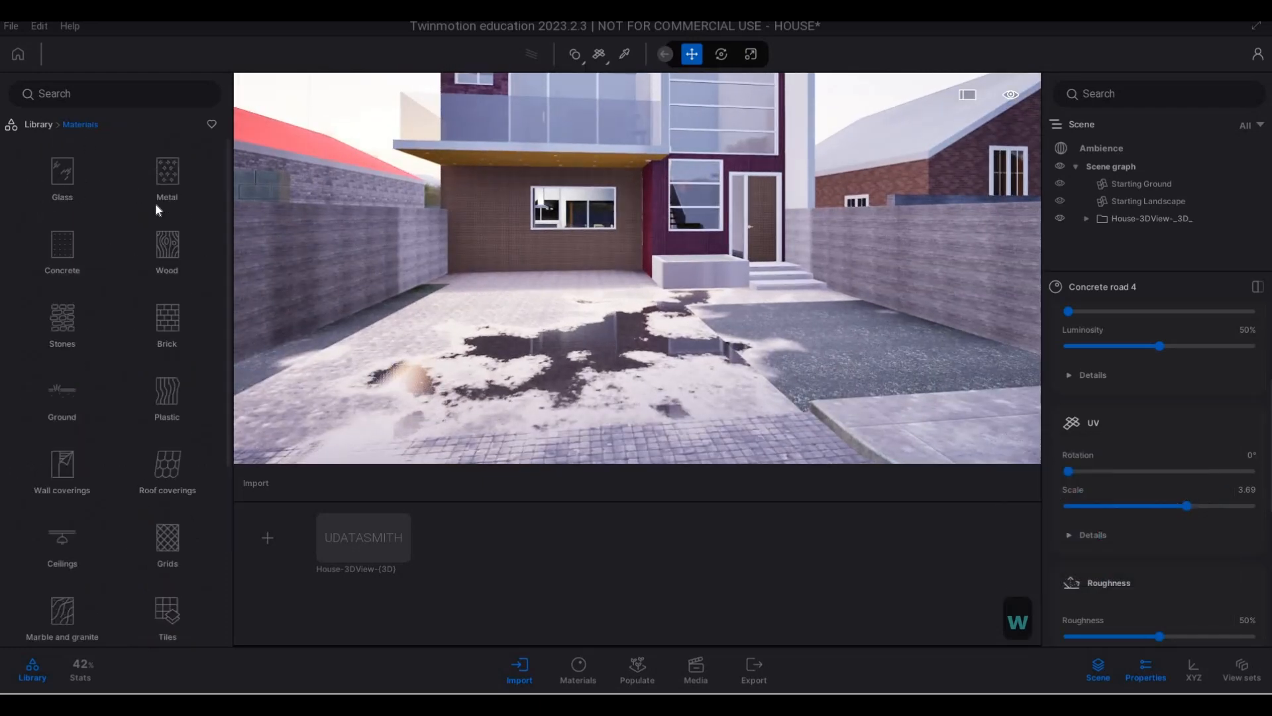
click(172, 254)
key(a)
key(w)
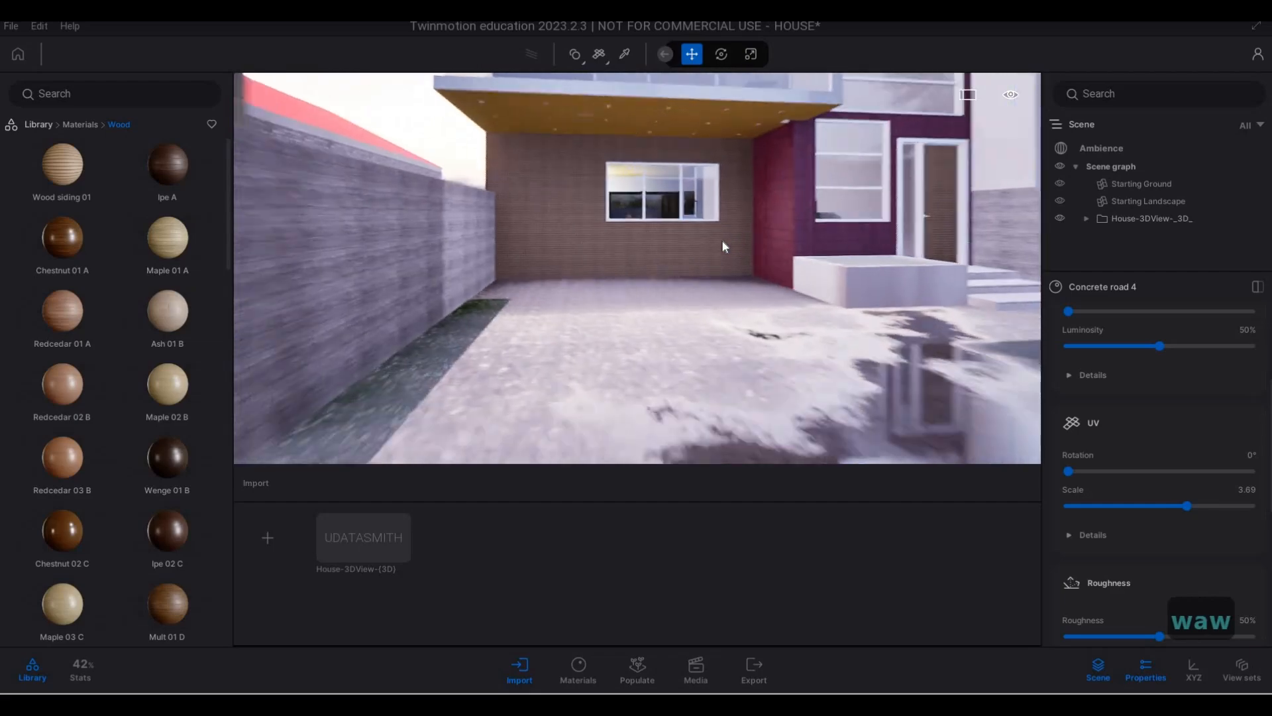
- Examine the facade around the entrance, the tall stair windows and the balcony
key(d)
key(q)
key(w)
key(q)
key(q)
key(a)
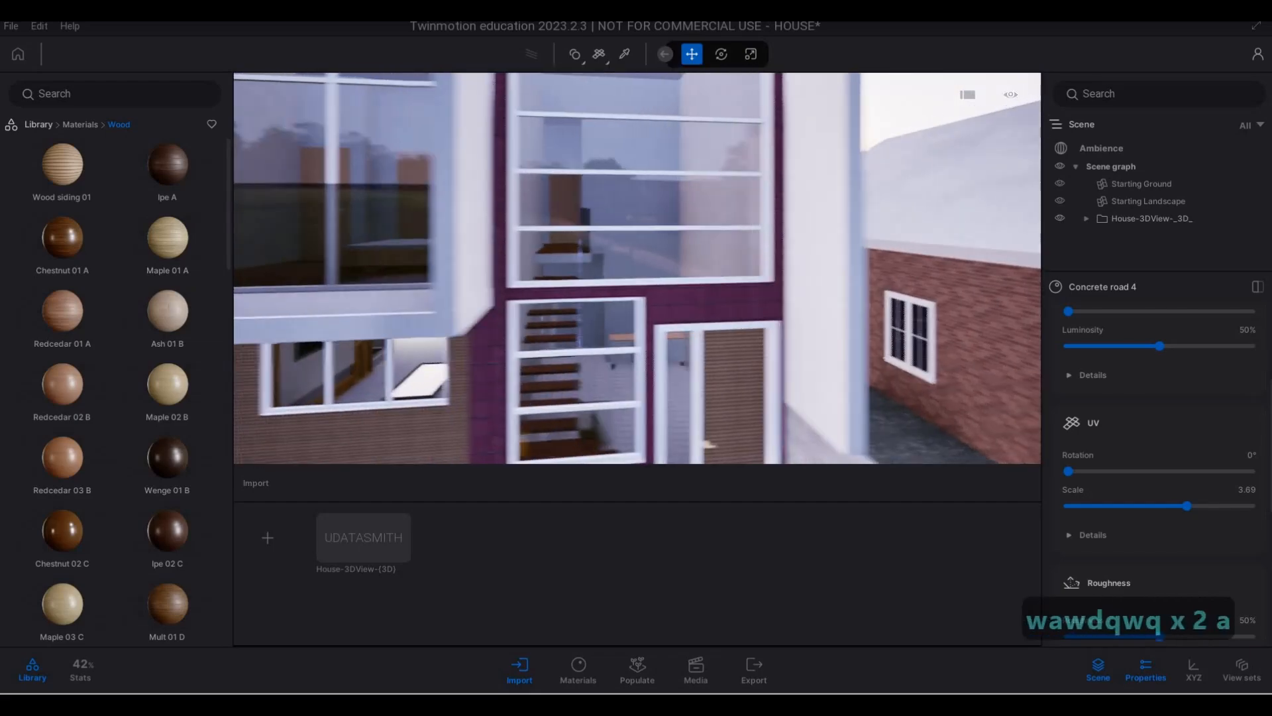
key(q)
key(q)
key(s)
key(a)
key(e)
key(w)
key(e)
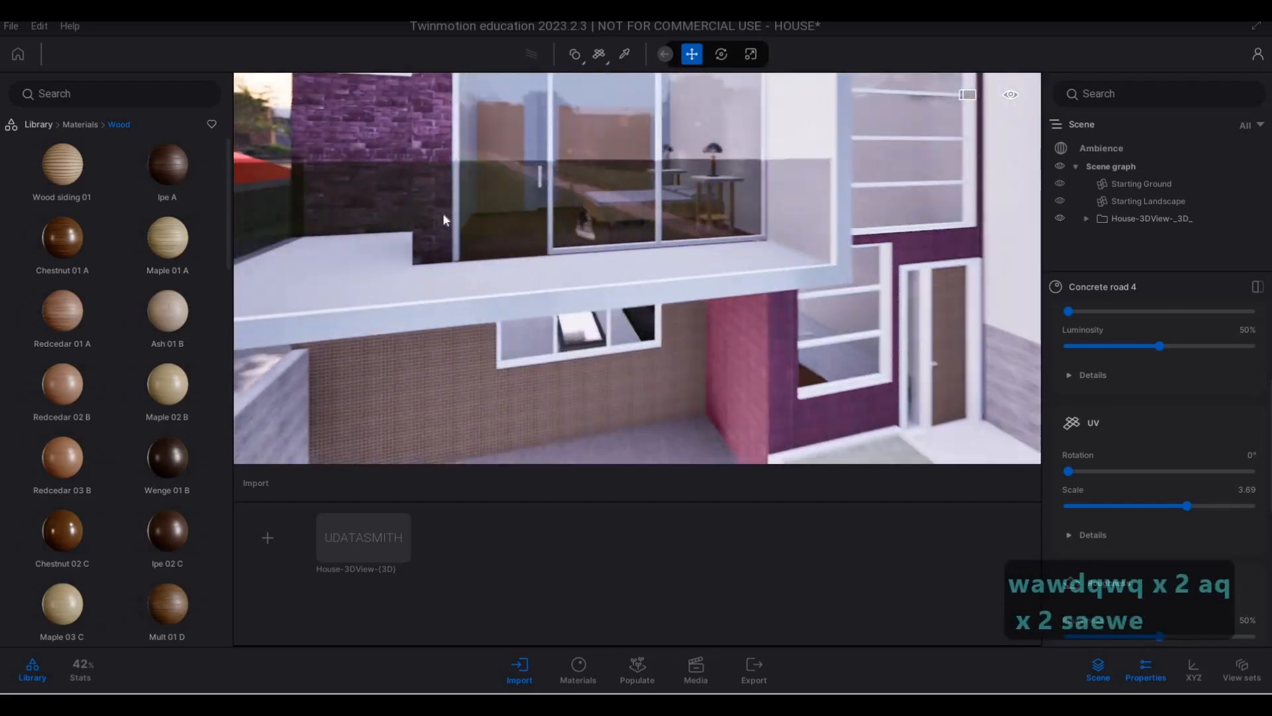
- Apply the Ipe A wood material to the ground-floor wall around the window under the balcony
key(e)
key(w)
key(w)
drag(145, 170, 371, 358)
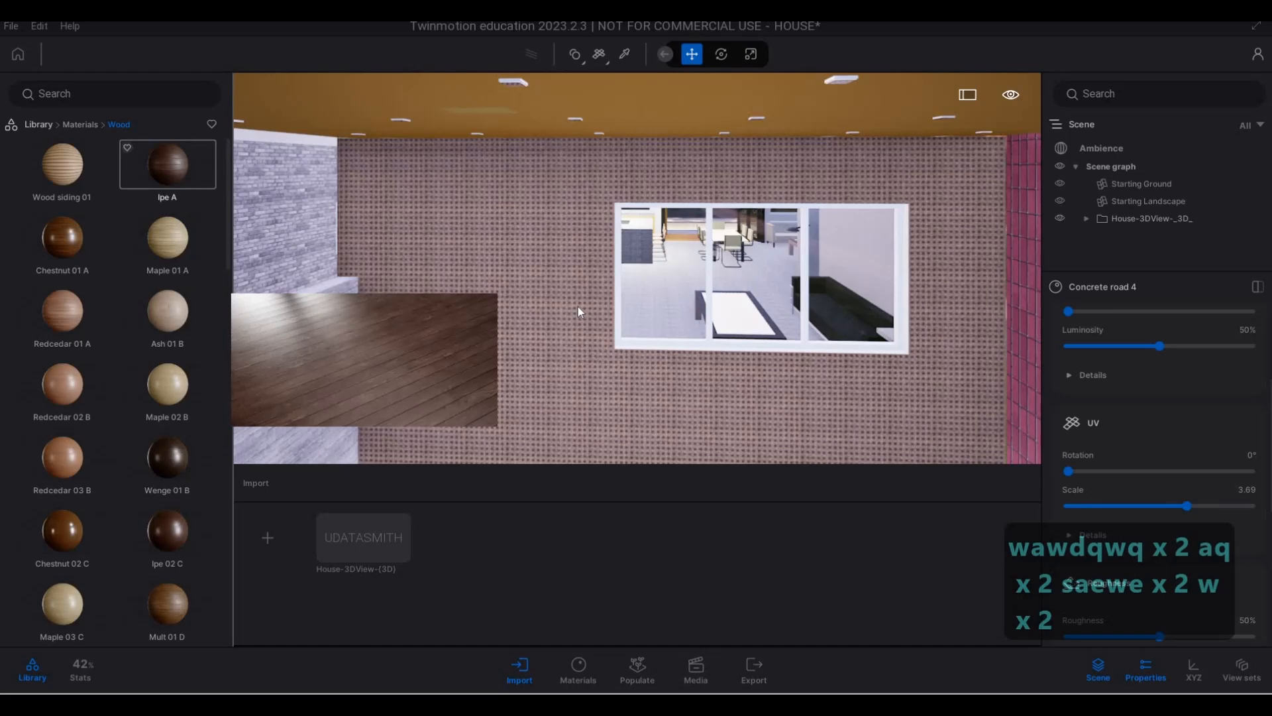
drag(578, 307, 578, 306)
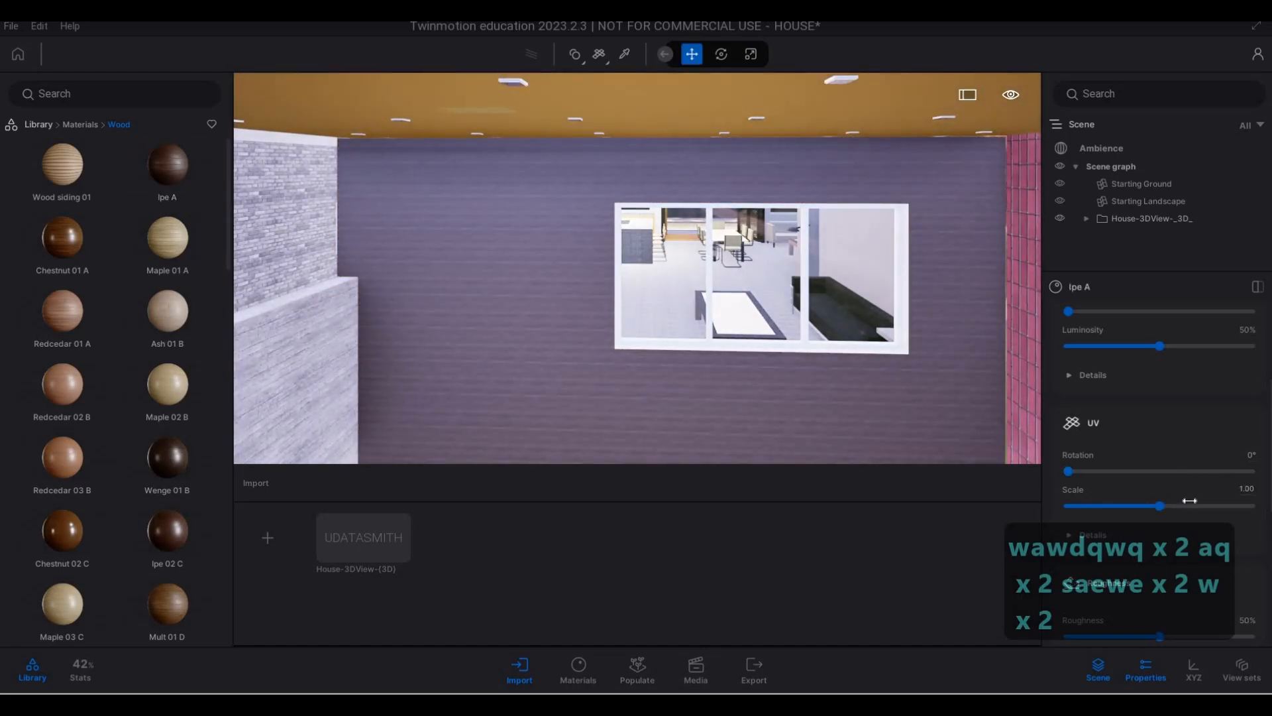
- Set the UV scale of the ground-floor wall's Ipe A material to 5.80 and check the planks
drag(1190, 500, 1198, 500)
key(s)
key(e)
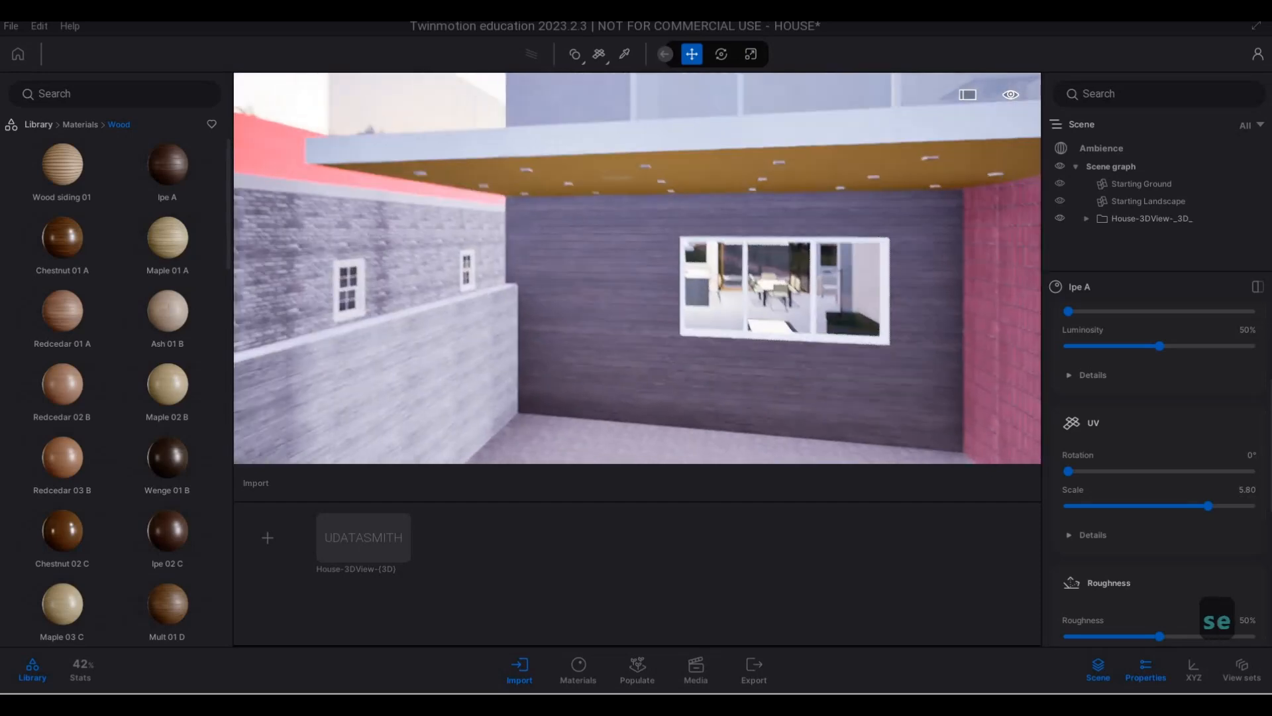
- Apply the Olive 02 G wood material to the yellow ceiling under the balcony
key(w)
key(w)
mouse_move(81, 273)
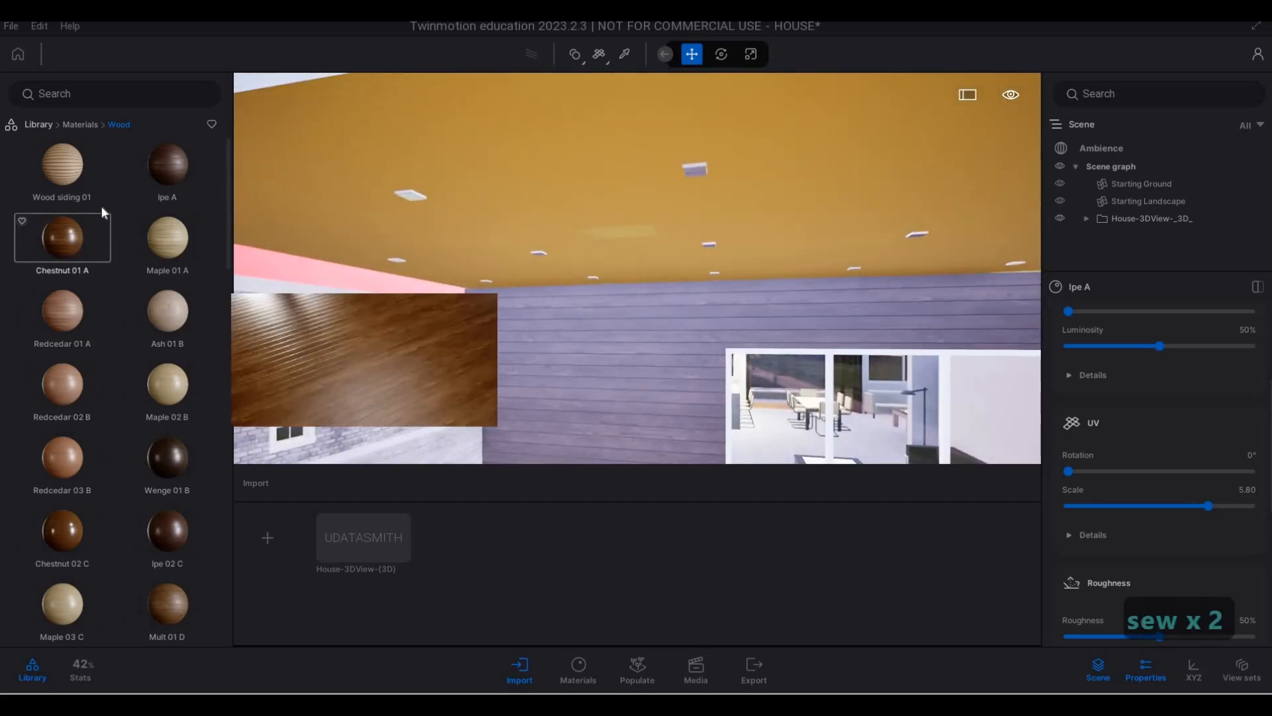
click(81, 126)
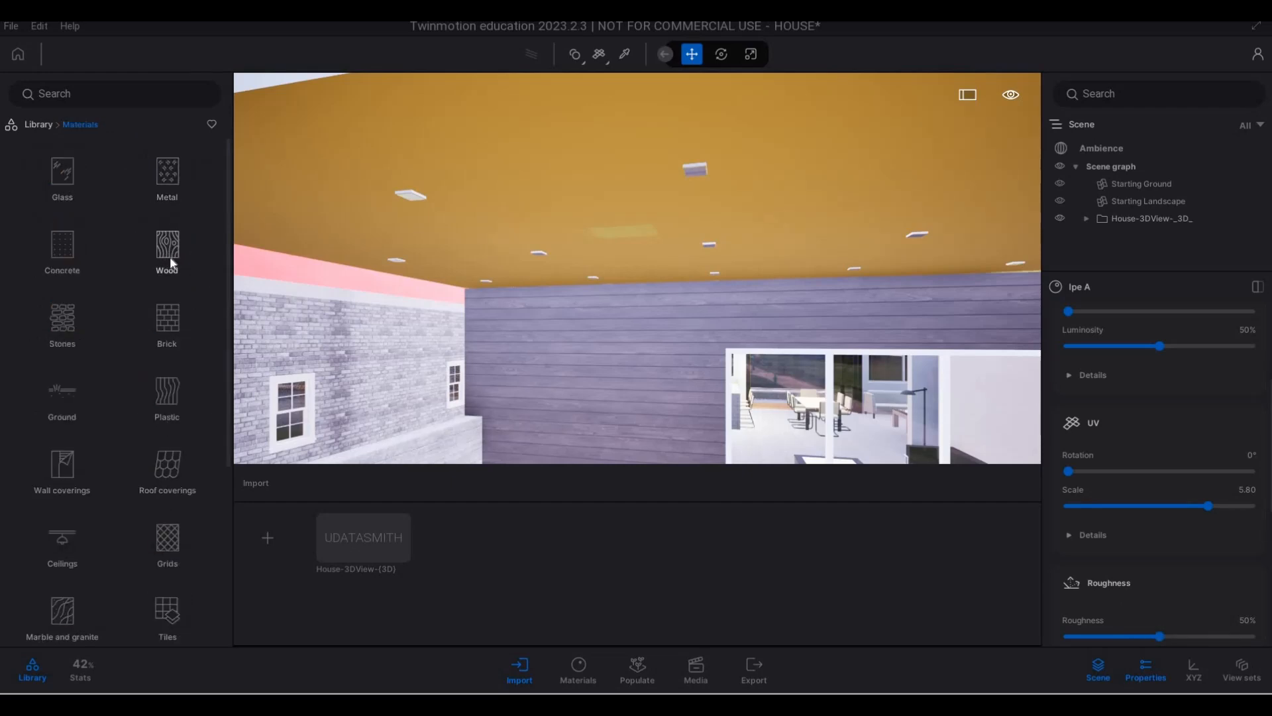
click(145, 309)
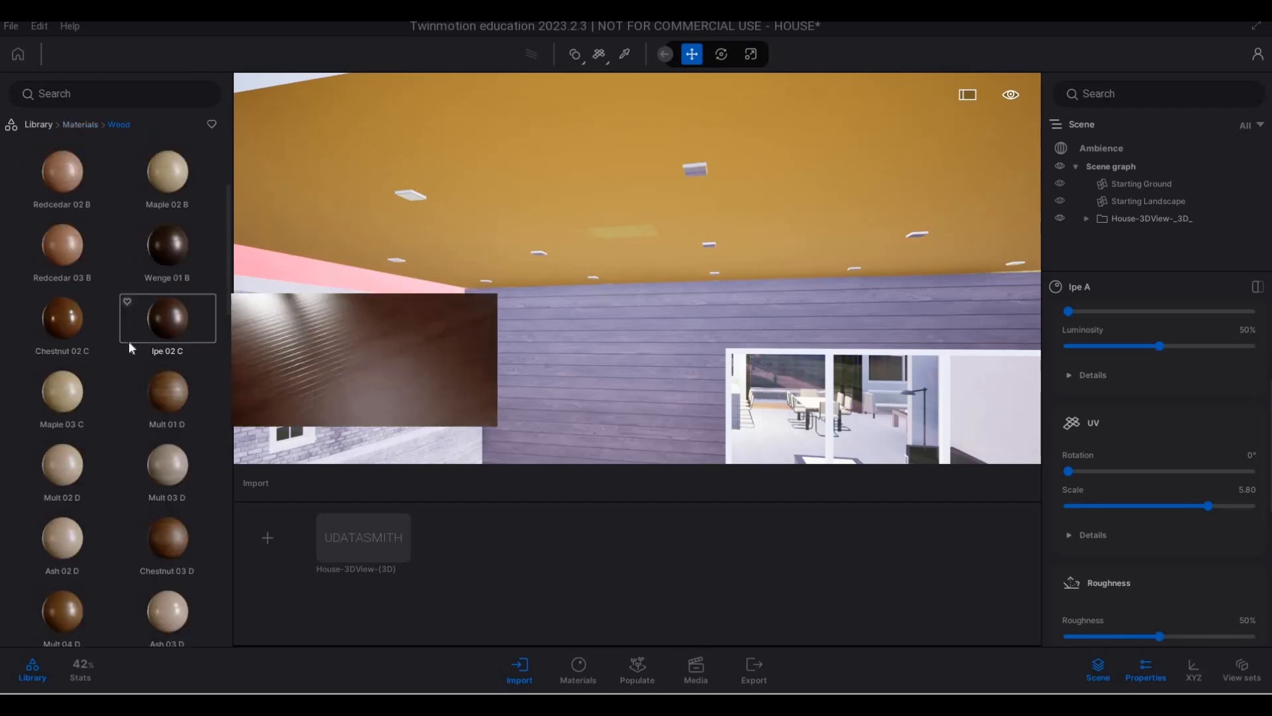
scroll(99, 371, down, 3)
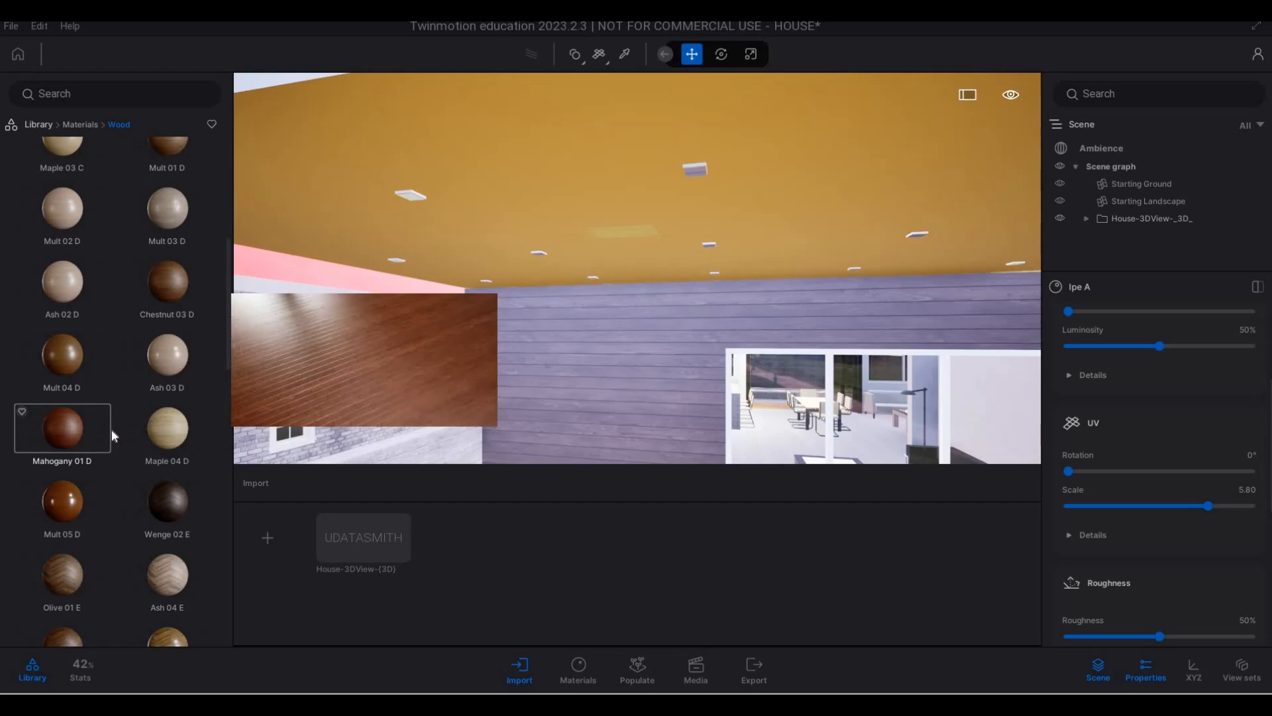
scroll(106, 437, down, 5)
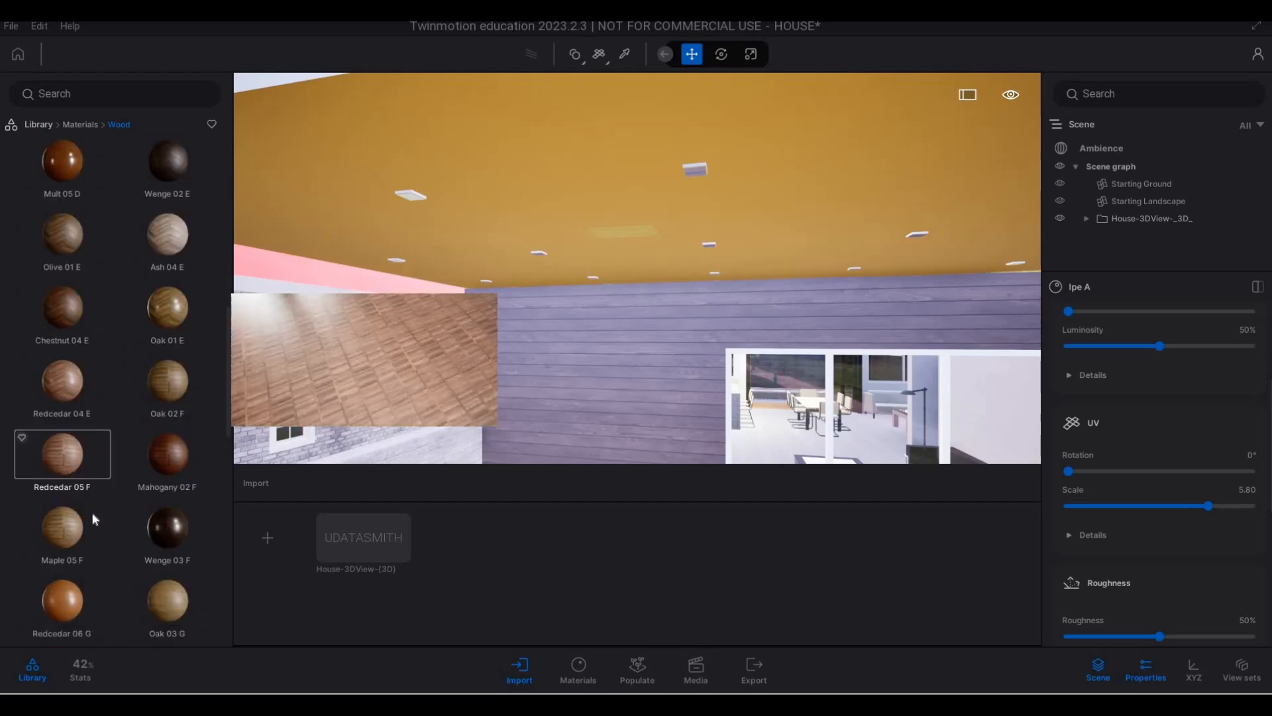
scroll(91, 512, down, 3)
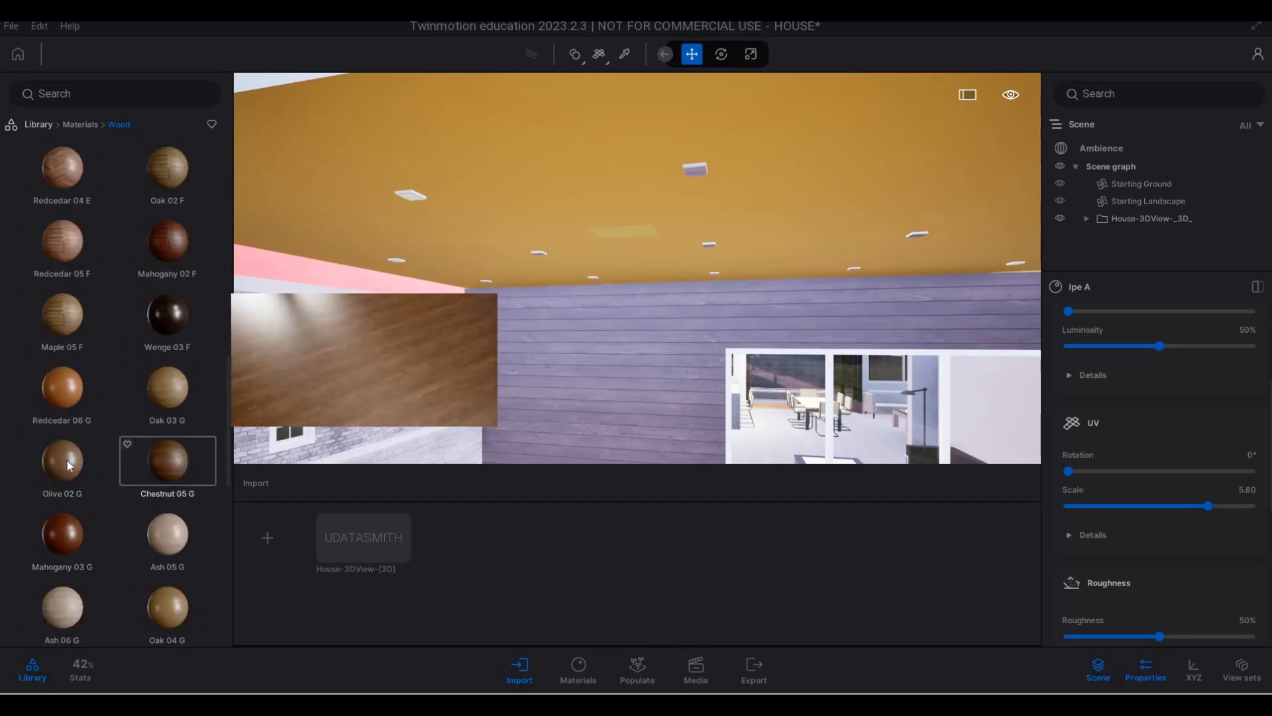
drag(595, 238, 622, 232)
- Apply the same Olive 02 G material to the remaining yellow patch of the ceiling
key(s)
key(w)
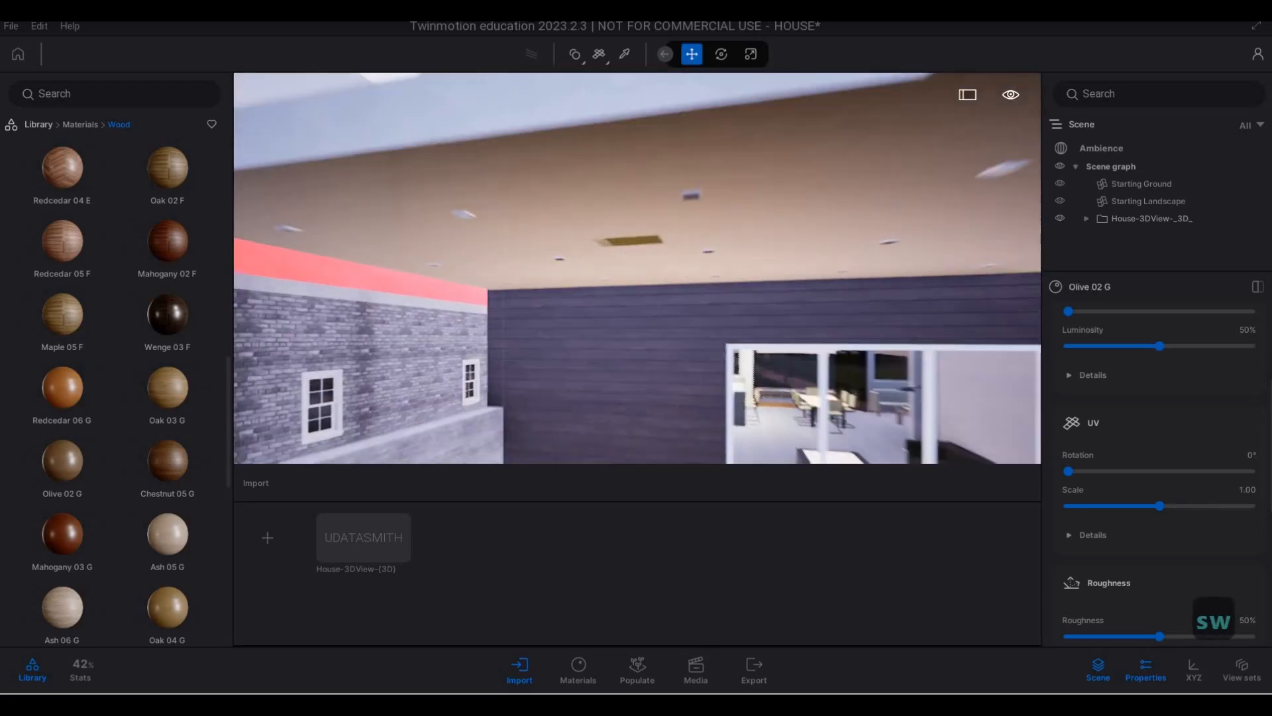
key(w)
key(d)
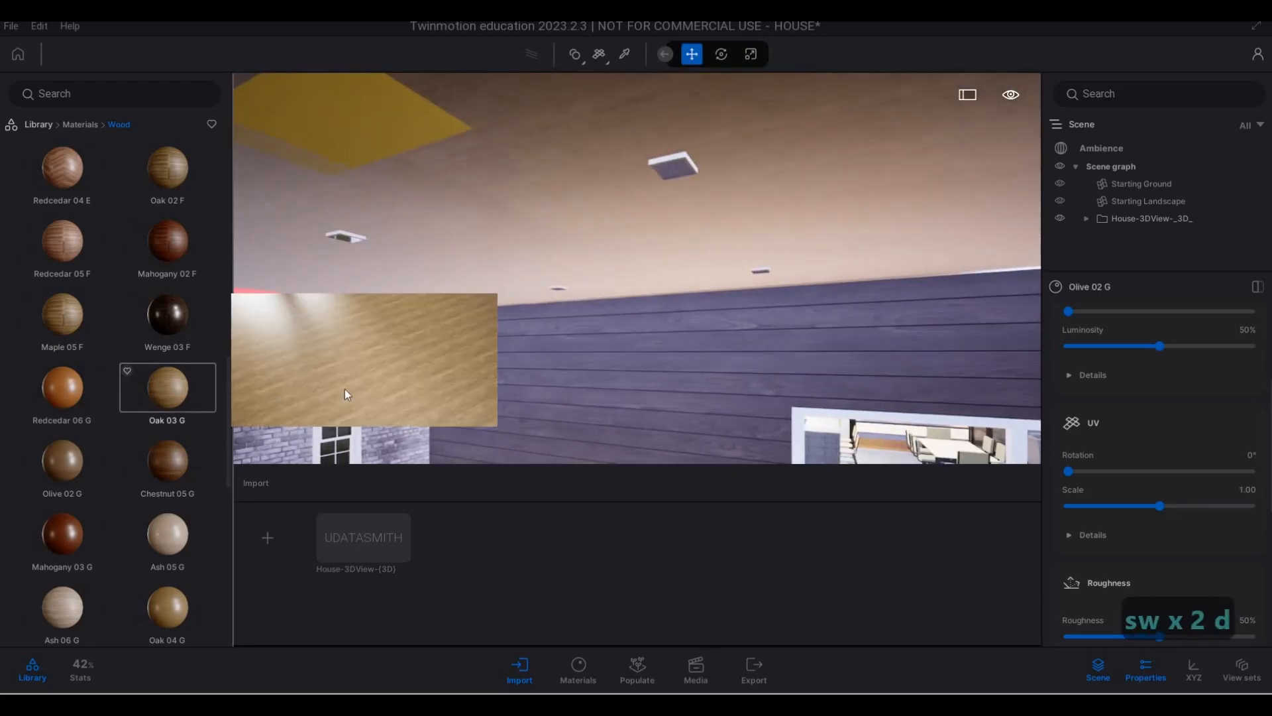
key(a)
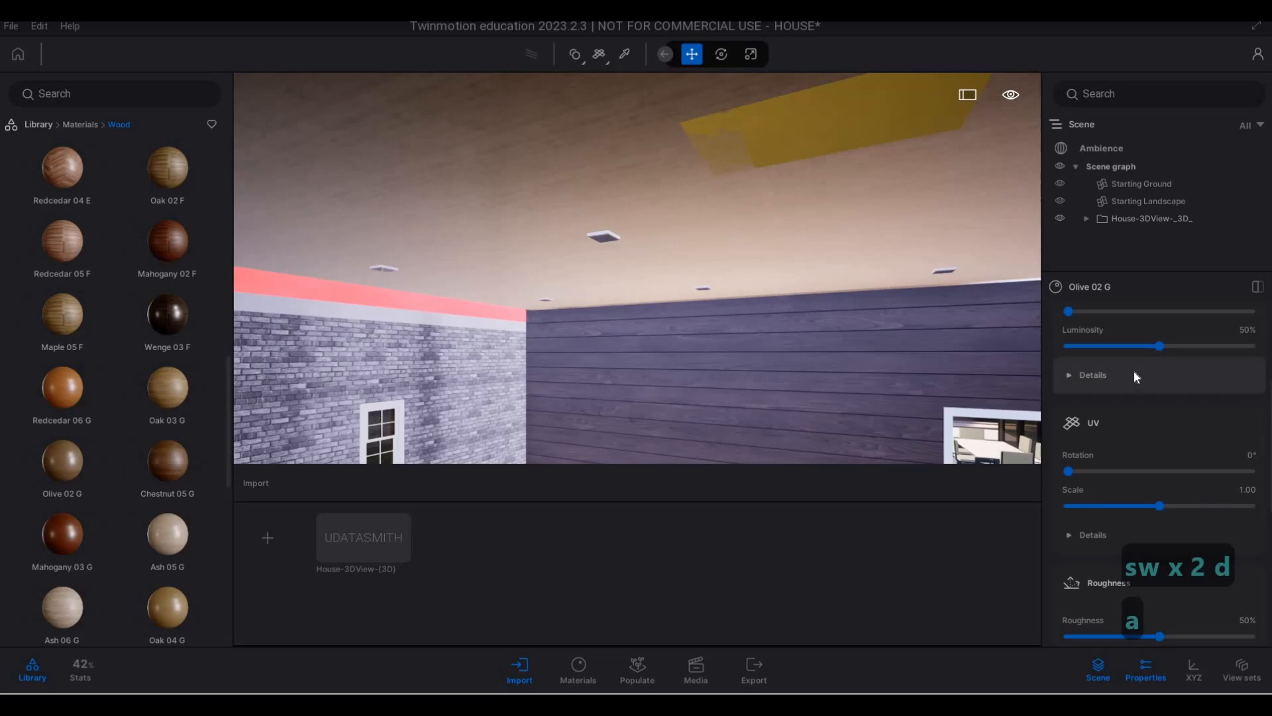
scroll(1134, 369, up, 3)
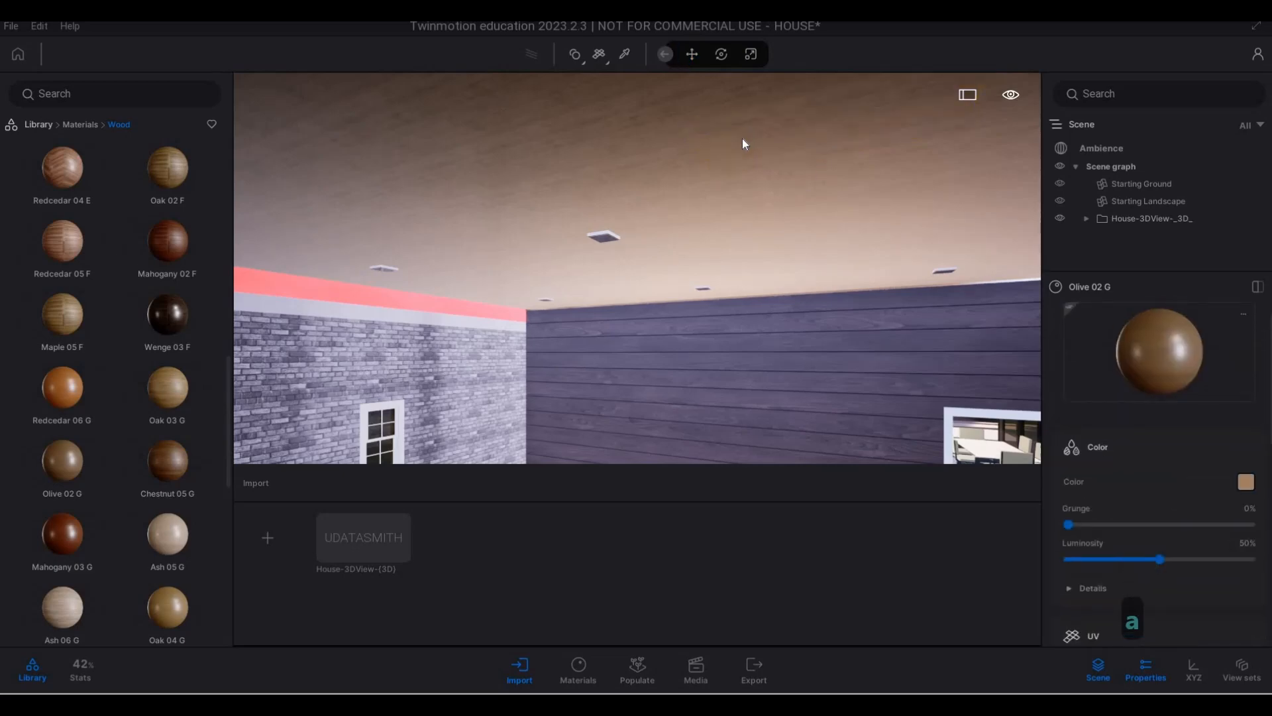
- Set the UV scale of the ceiling's Olive 02 G material to 2.05
key(s)
key(a)
key(w)
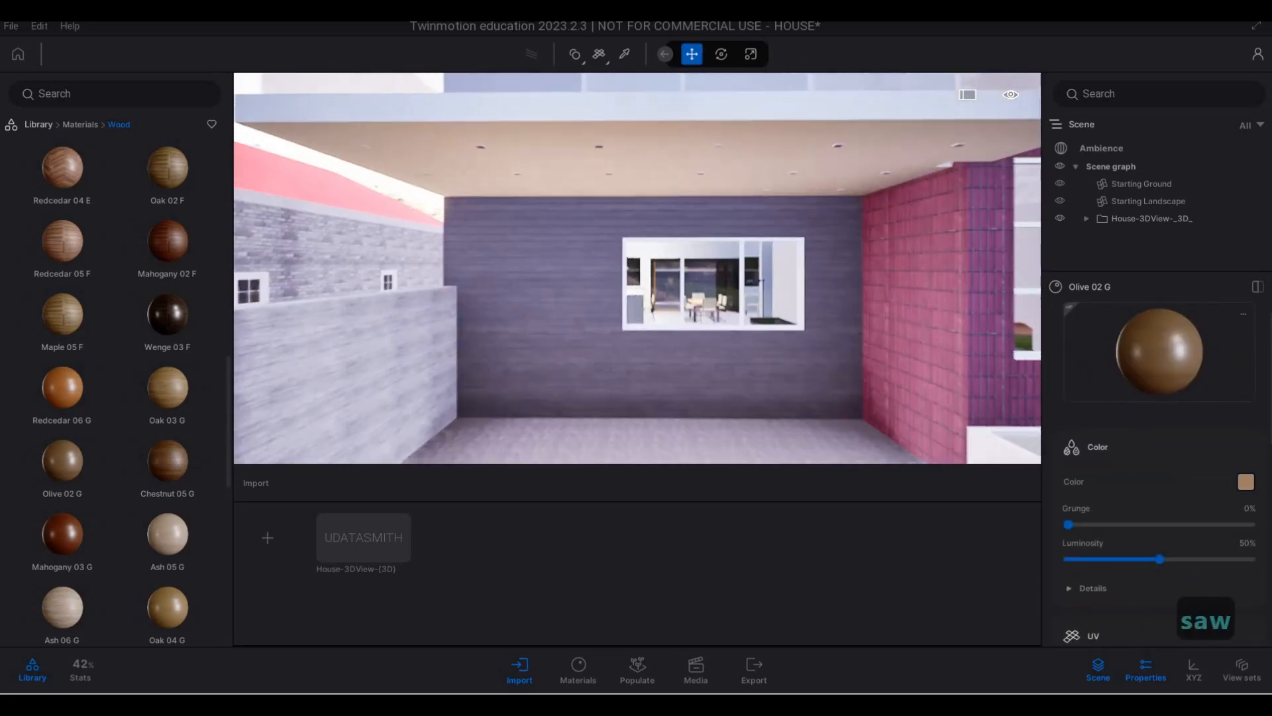
key(w)
key(d)
key(e)
key(w)
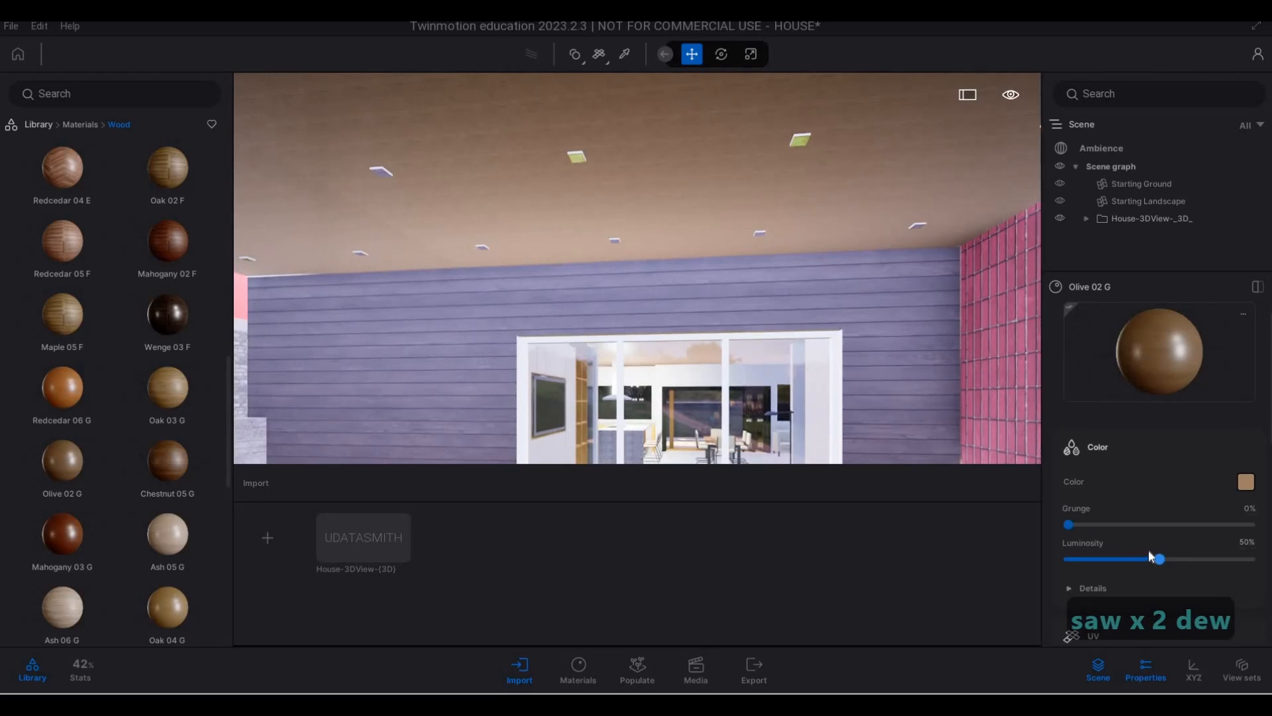
scroll(1147, 545, down, 3)
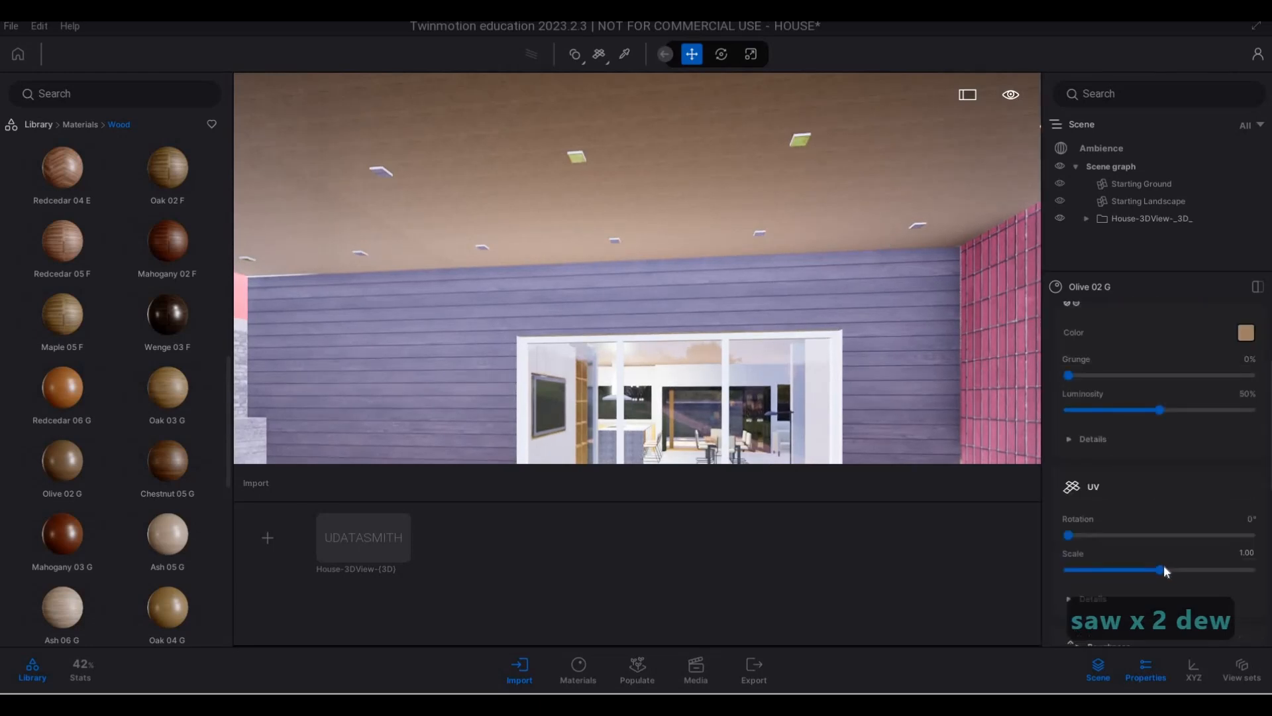
drag(1165, 567, 1170, 566)
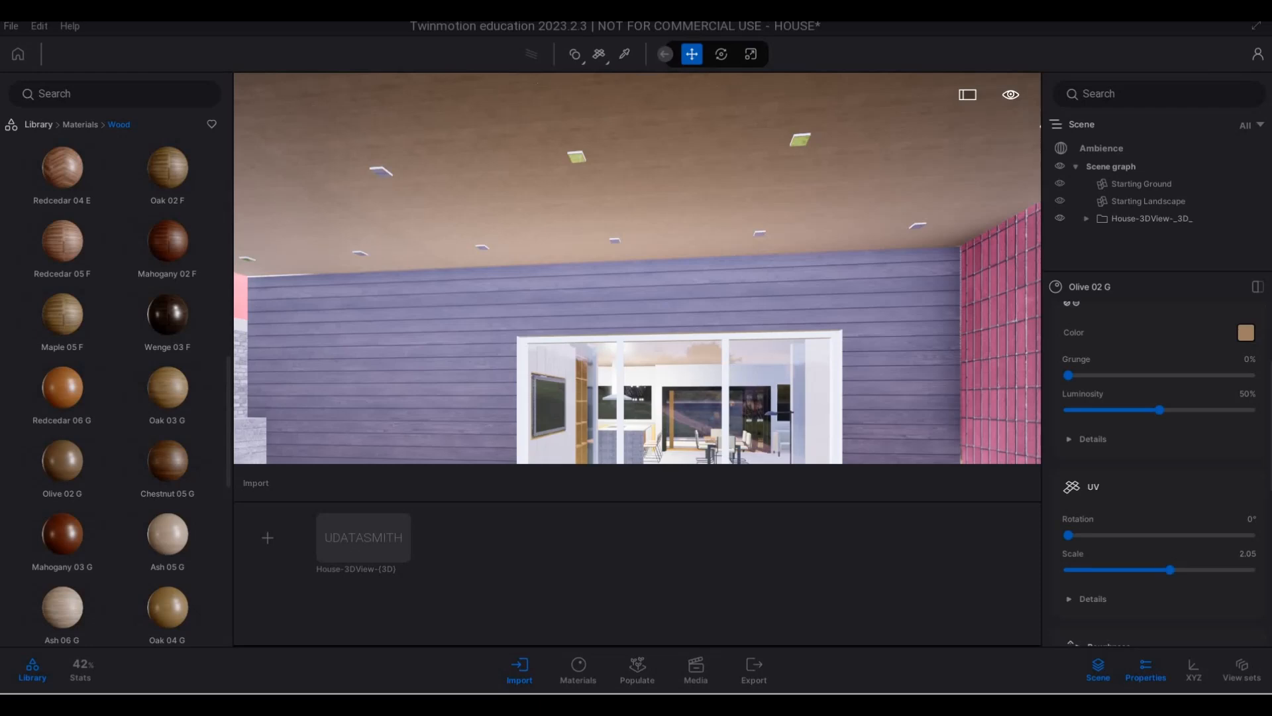
- Apply the Brushed aluminium 01 metal material to the frame of the recessed ceiling lights under the balcony
key(w)
right_drag(617, 384, 585, 314)
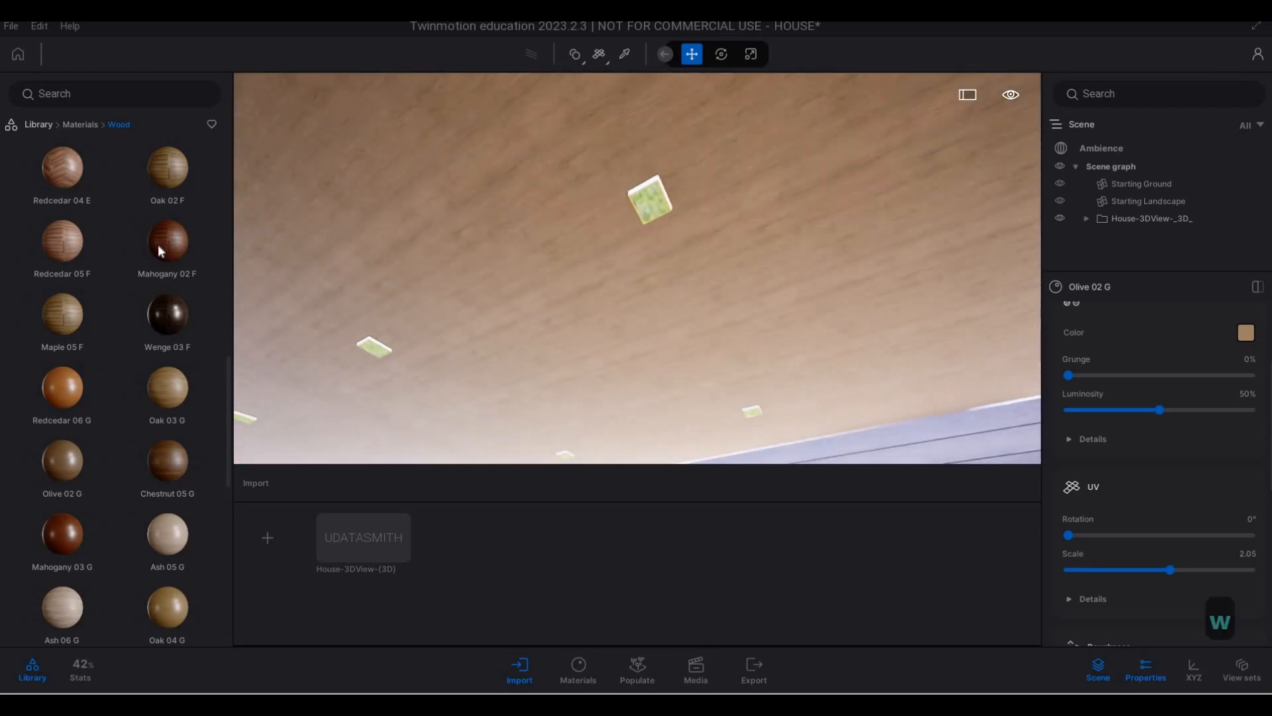
click(67, 123)
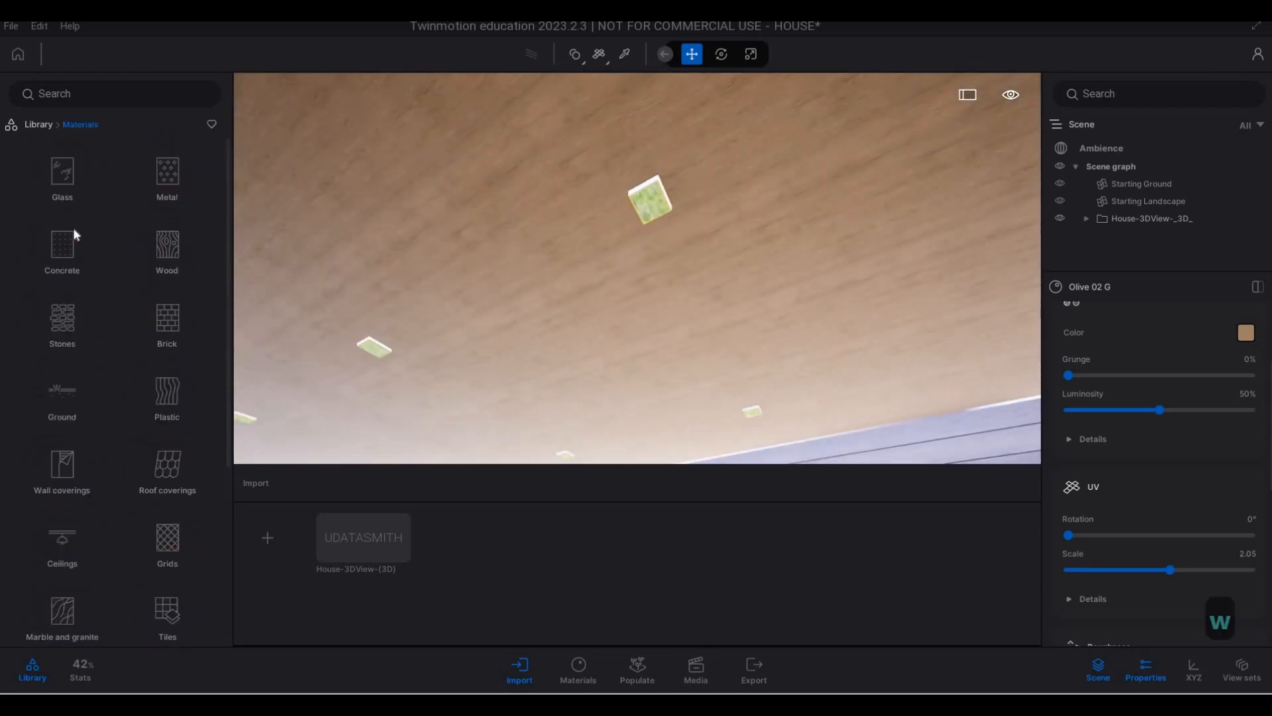
scroll(103, 248, down, 1)
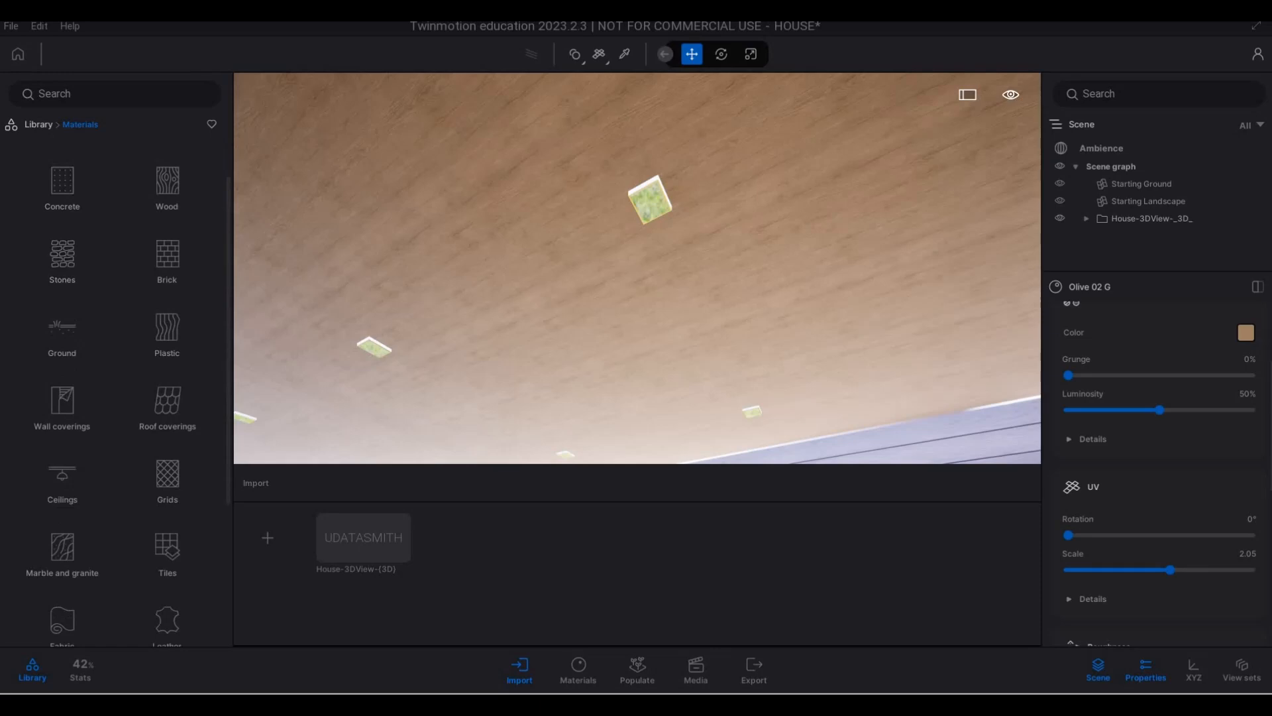
key(a)
key(d)
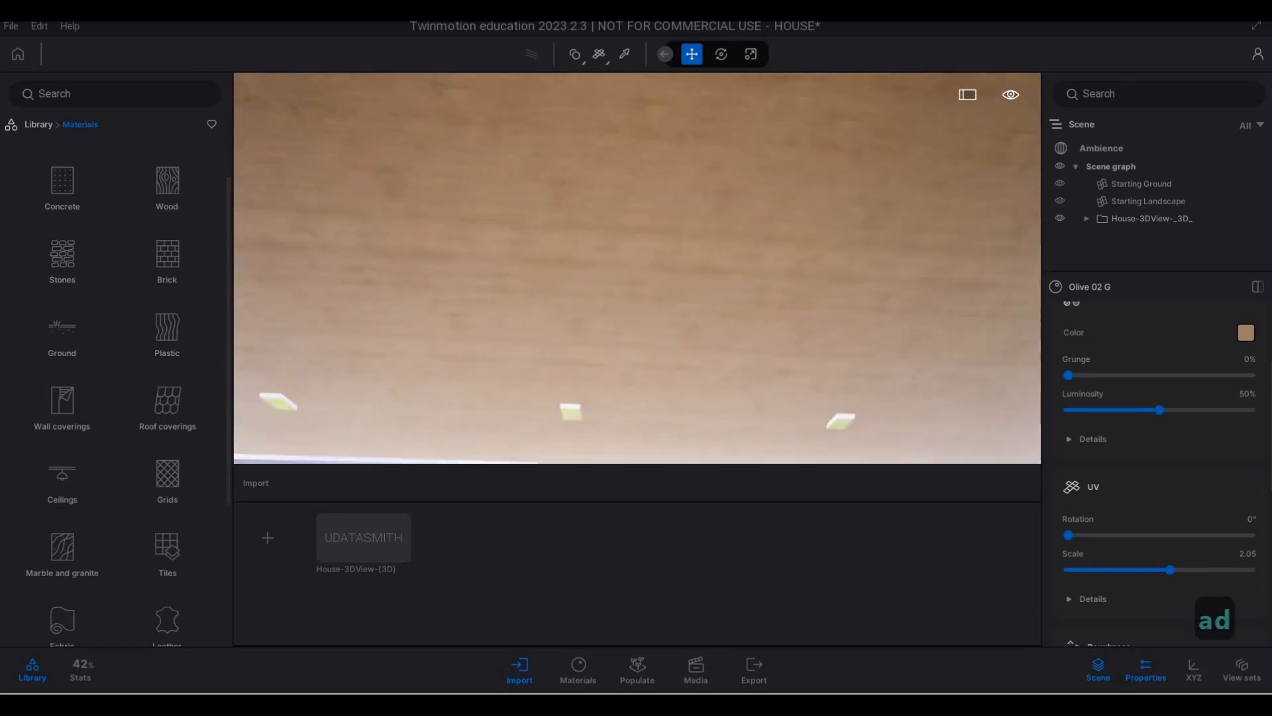
key(q)
key(w)
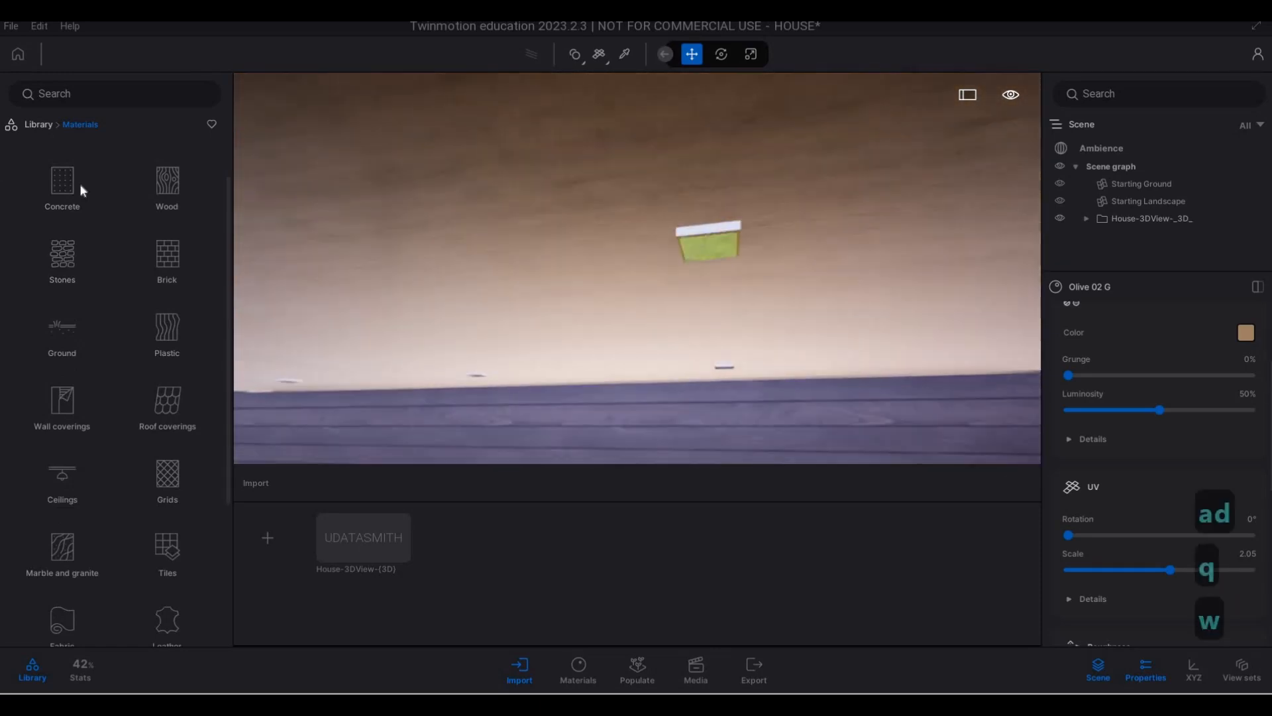
scroll(140, 215, up, 1)
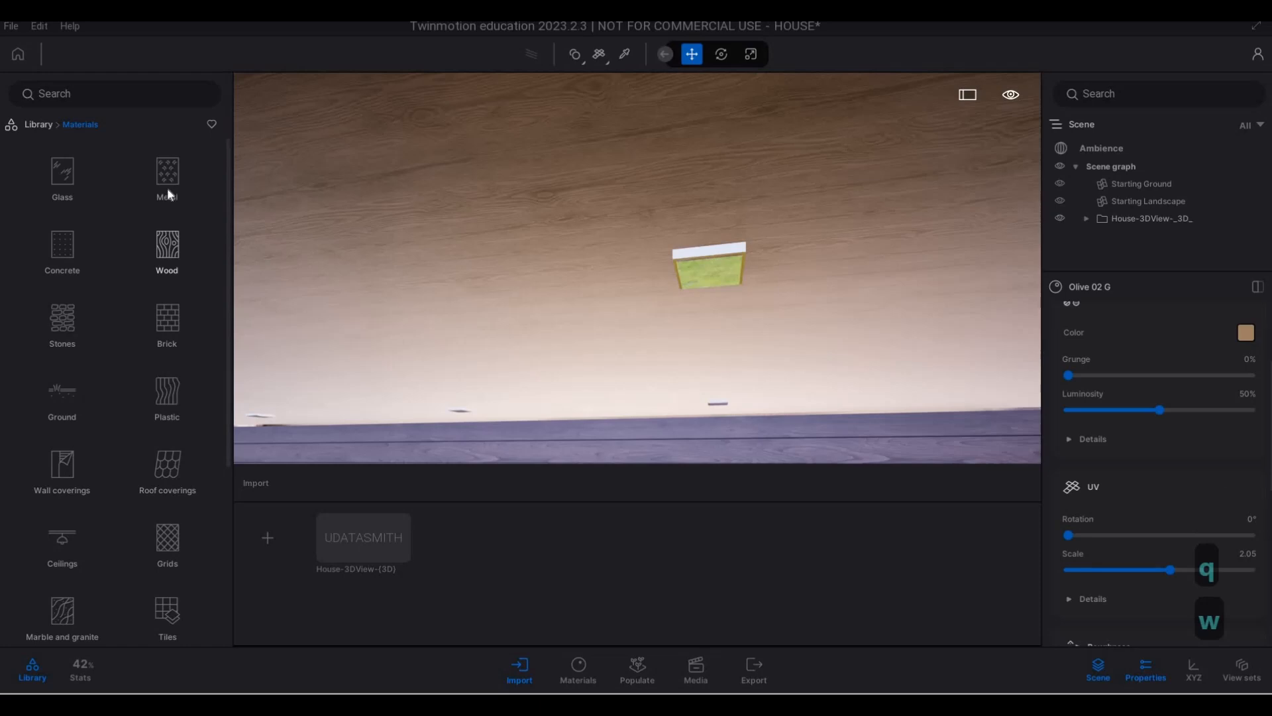
click(167, 189)
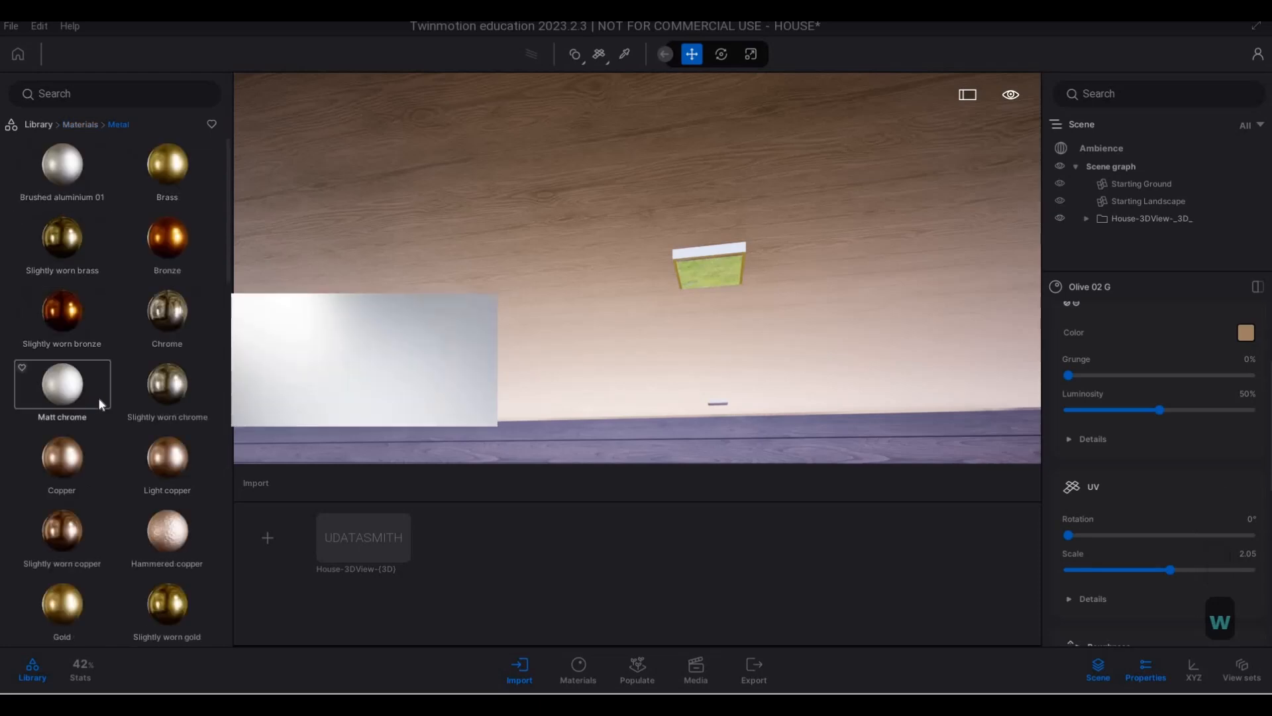
mouse_move(60, 160)
mouse_down()
mouse_move(757, 256)
mouse_move(733, 252)
mouse_up()
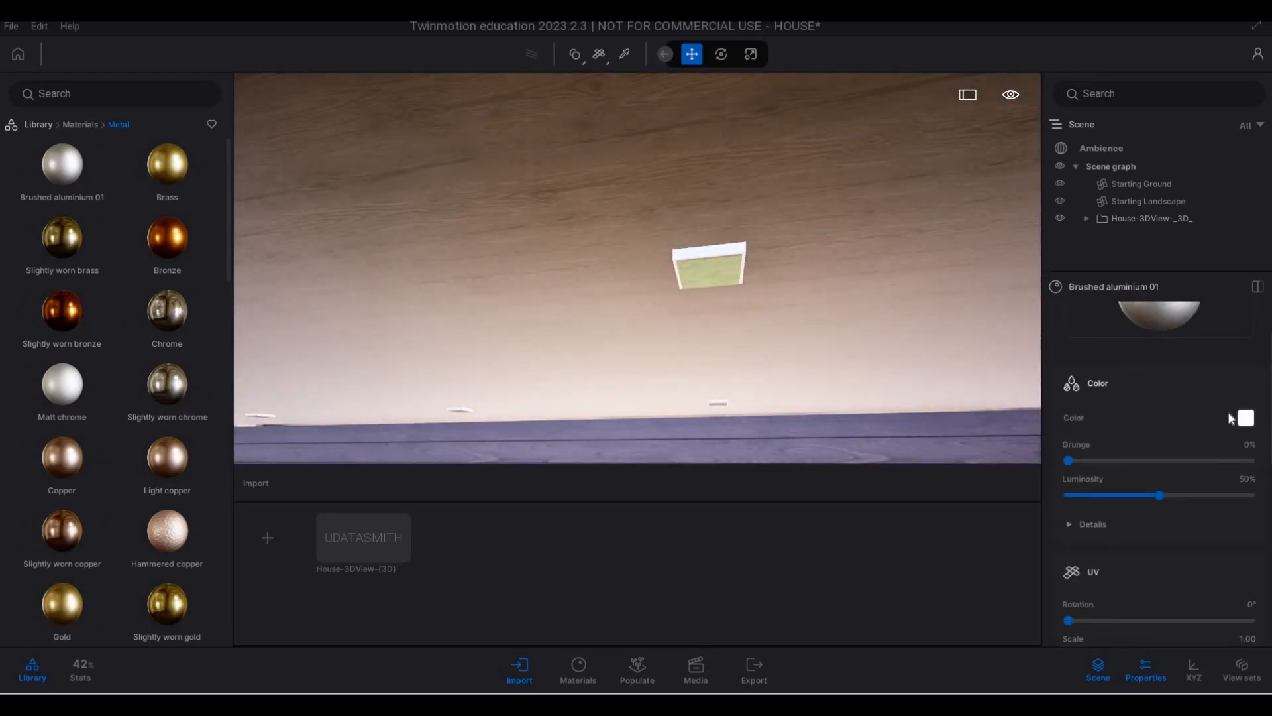
- Darken the Brushed aluminium 01 colour of the ceiling light frames to near black
click(1245, 418)
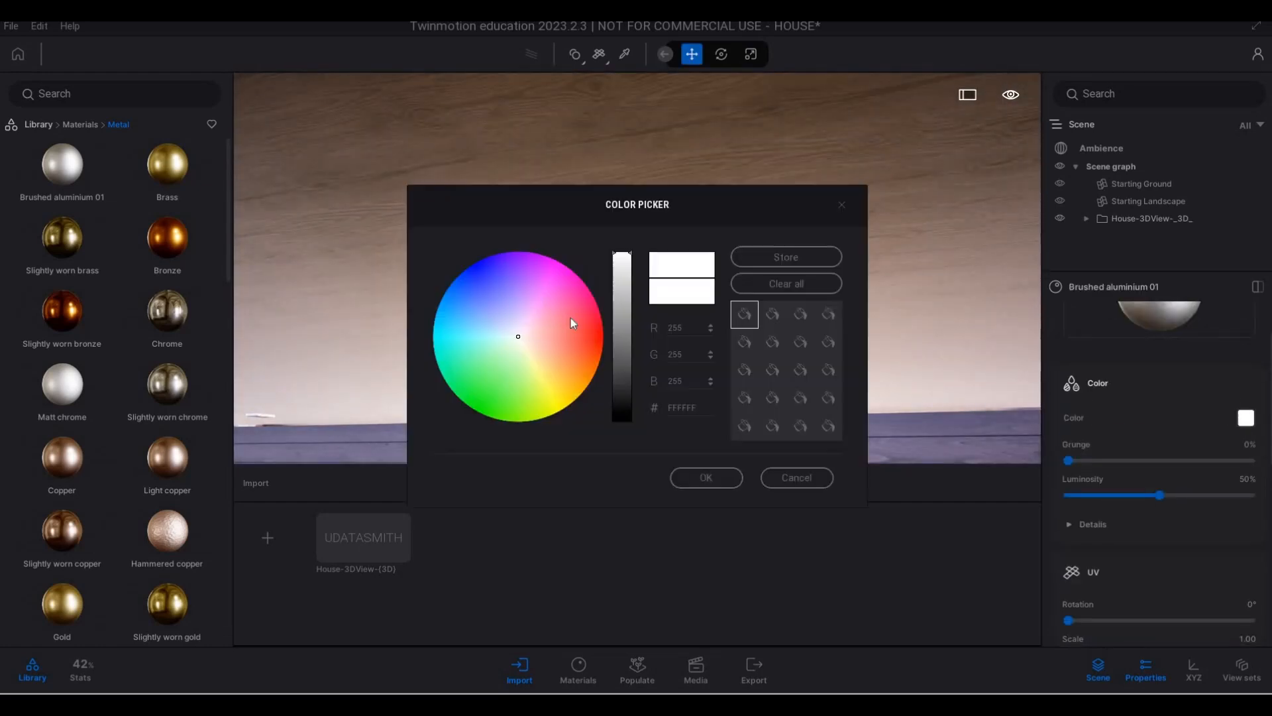
click(615, 389)
click(706, 477)
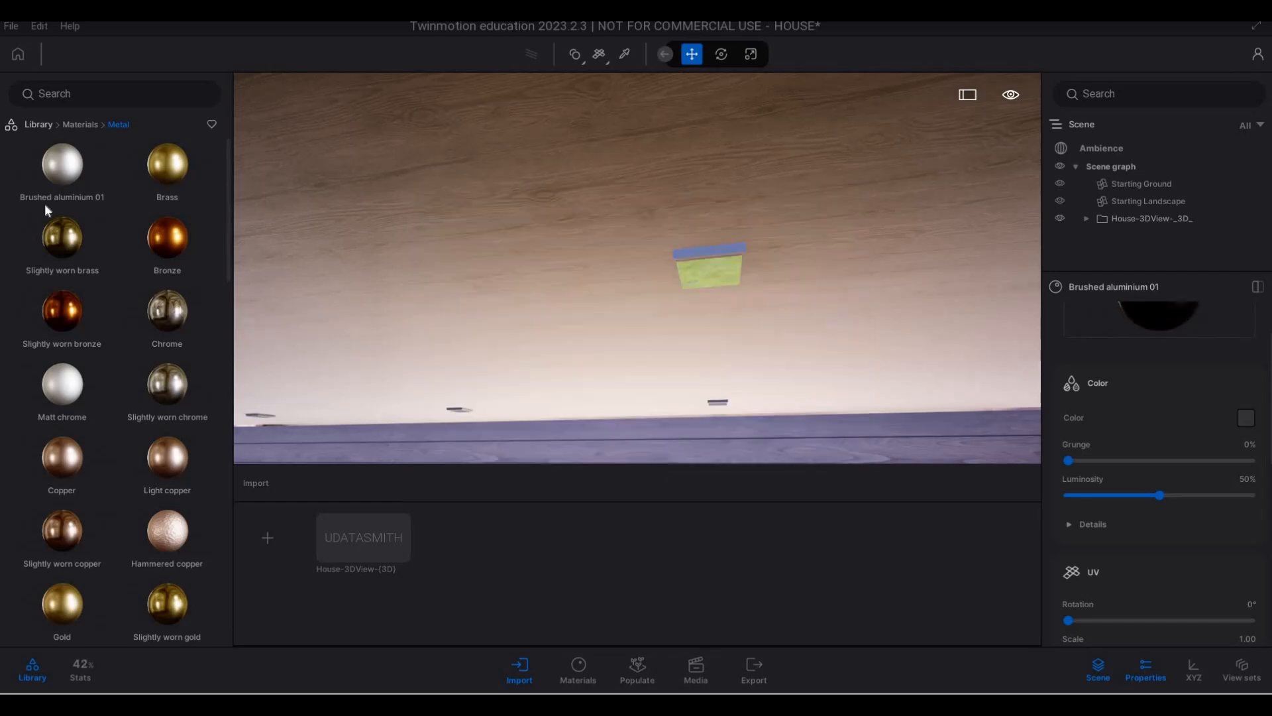
- Apply the Neon 01 material to the green panels of the ceiling lights and check them from further back
click(74, 125)
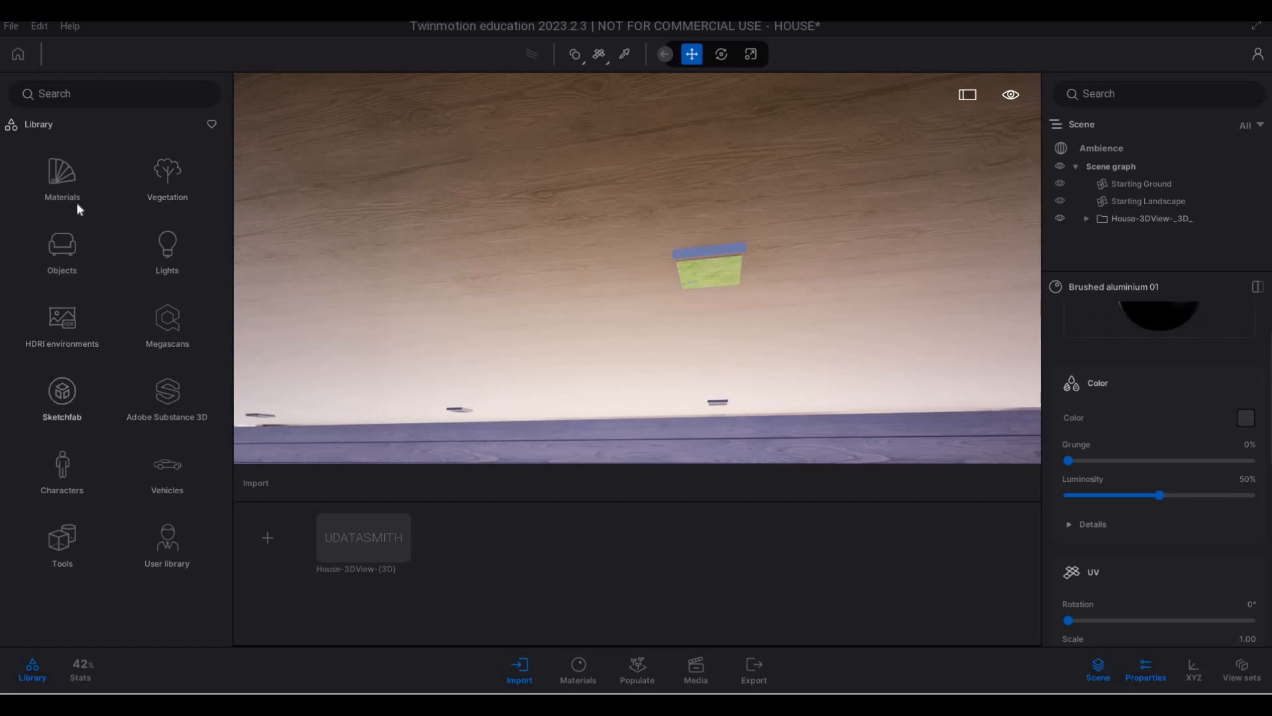
scroll(65, 546, down, 4)
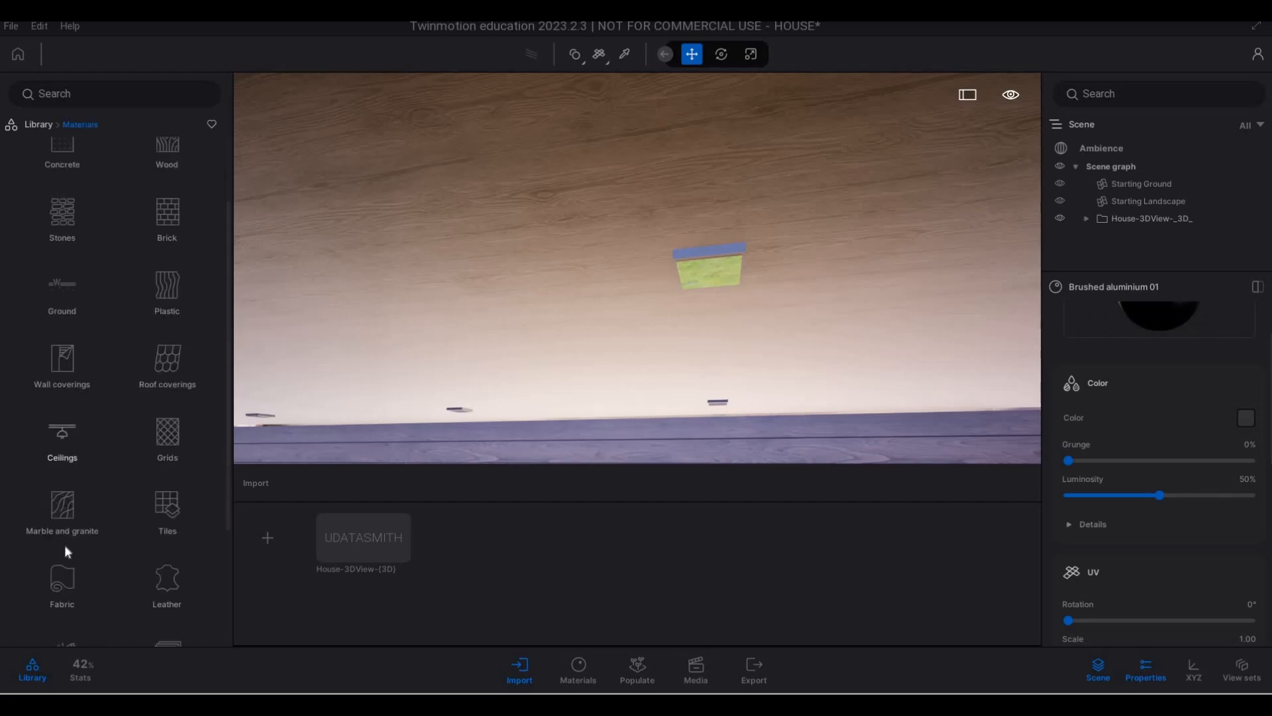
drag(106, 182, 710, 281)
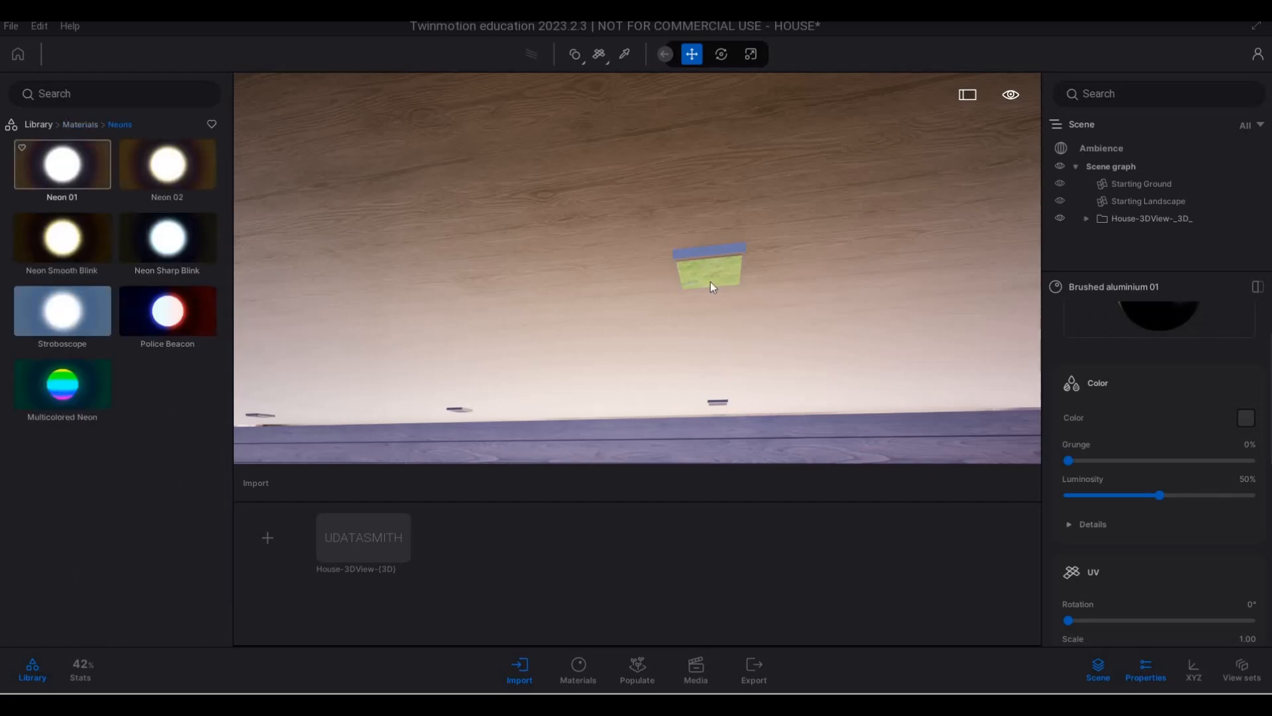
key(s)
key(s)
key(s)
key(s)
key(s)
key(s)
key(s)
key(s)
key(s)
key(s)
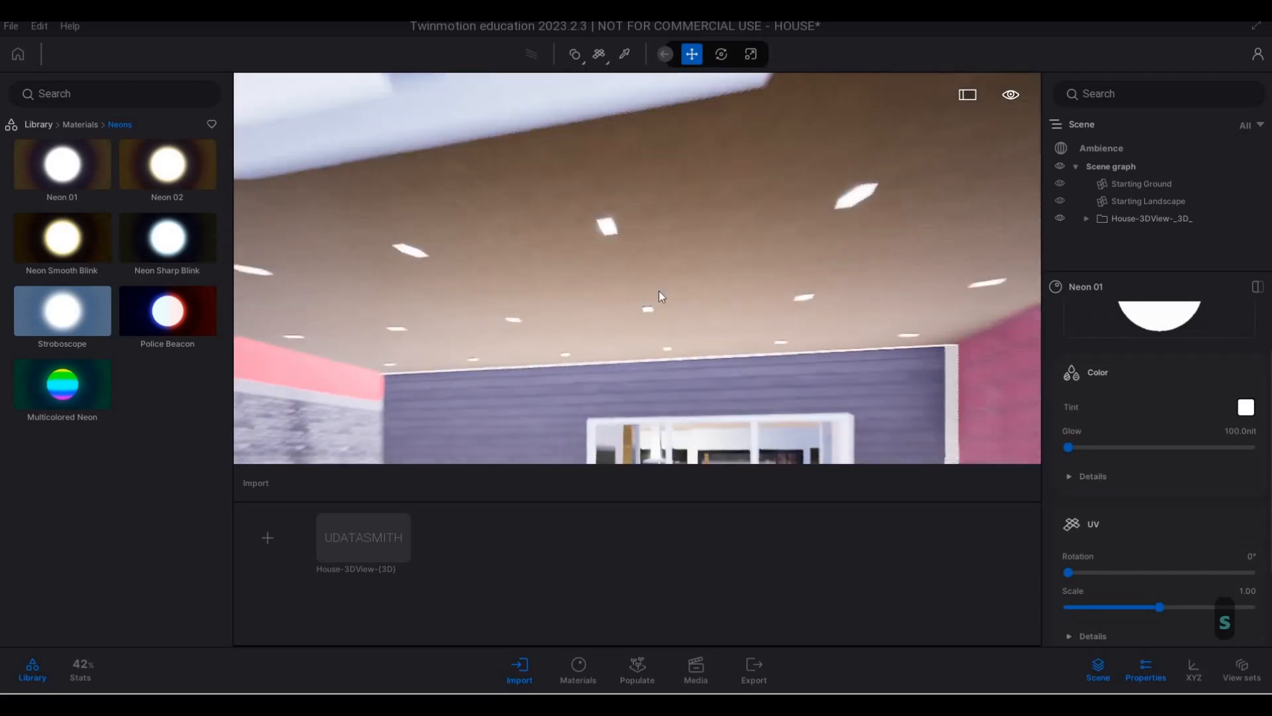
key(a)
key(a)
key(d)
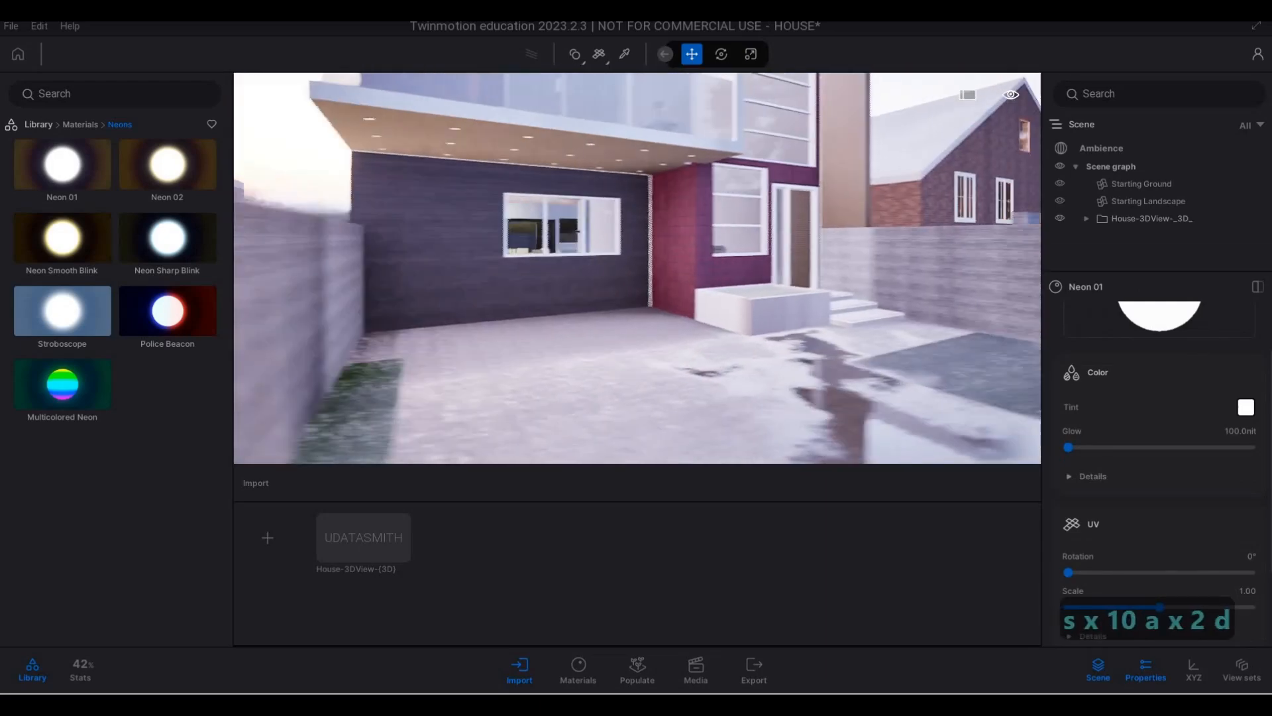
- Sample the Aluminum material from the front window frame and set its metalness to 95%
key(w)
key(w)
key(q)
key(w)
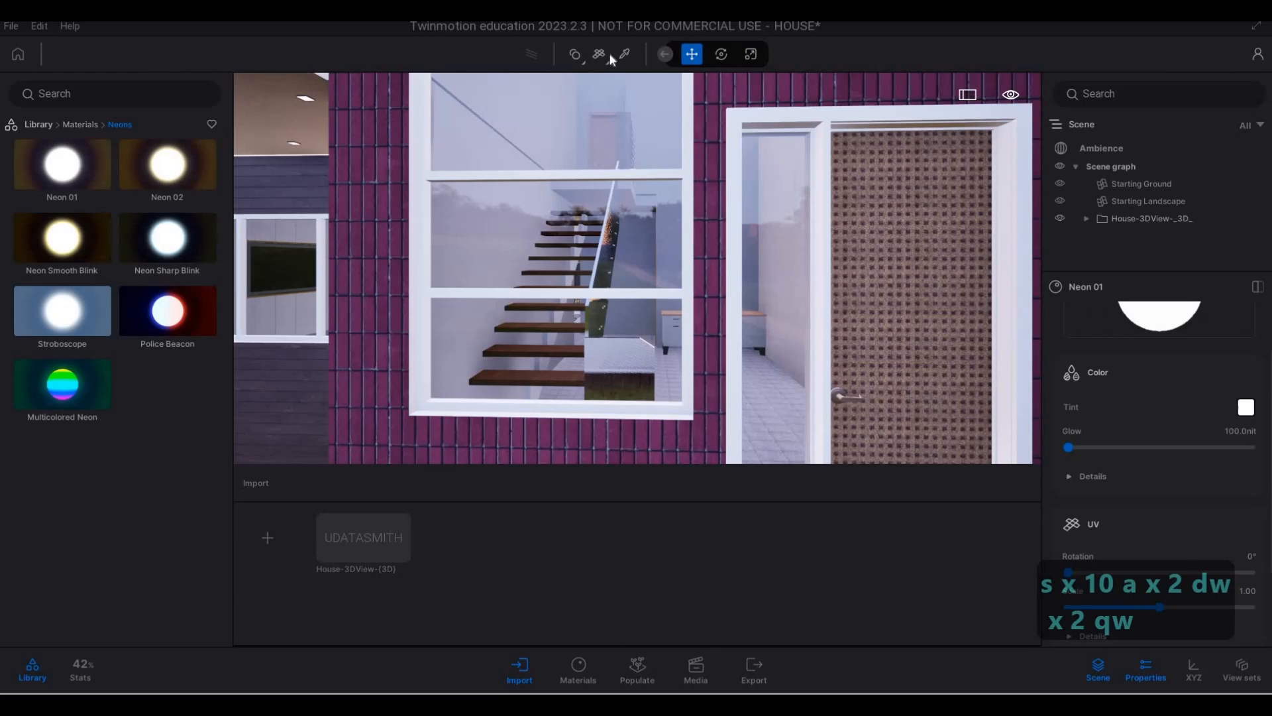
click(693, 112)
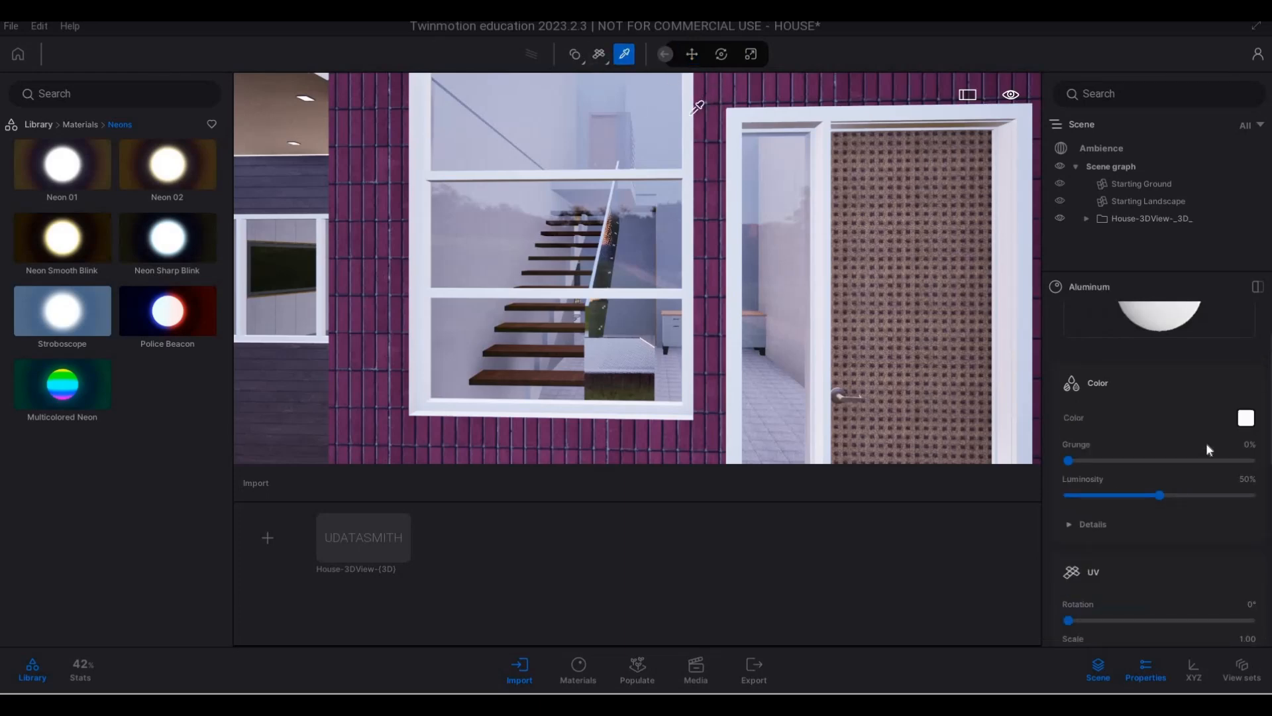
scroll(1151, 554, down, 3)
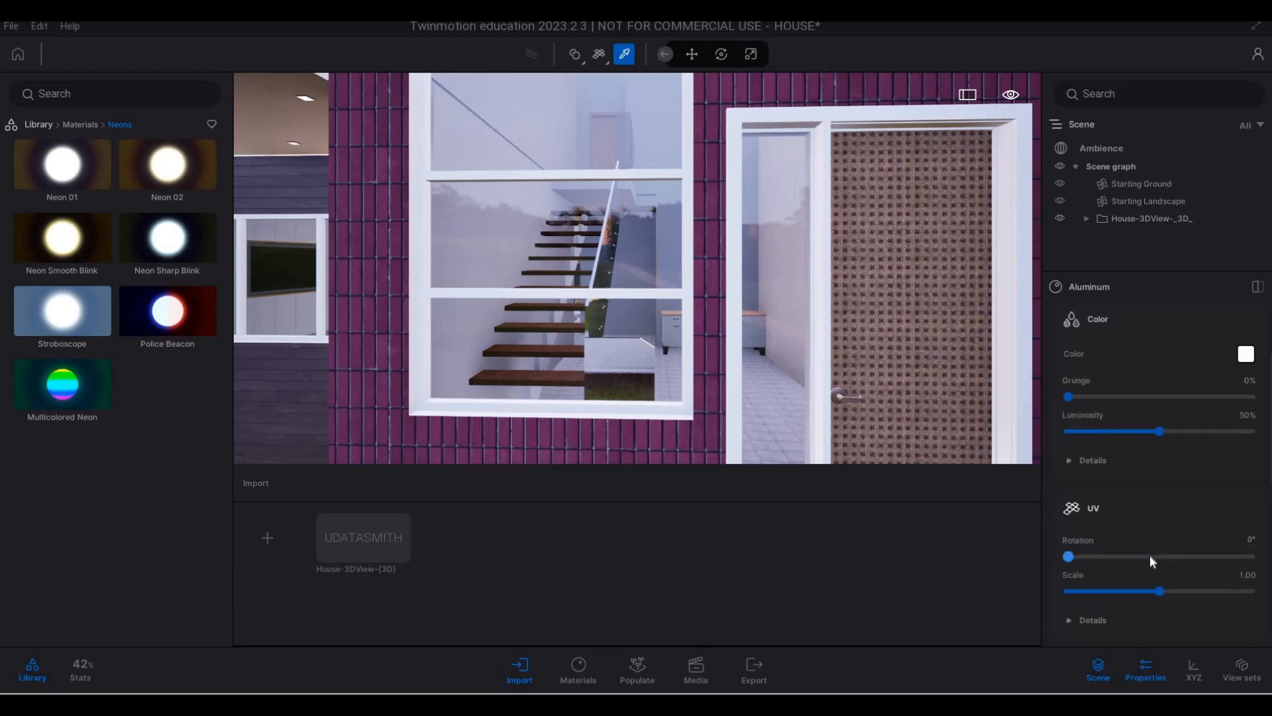
scroll(1150, 559, down, 3)
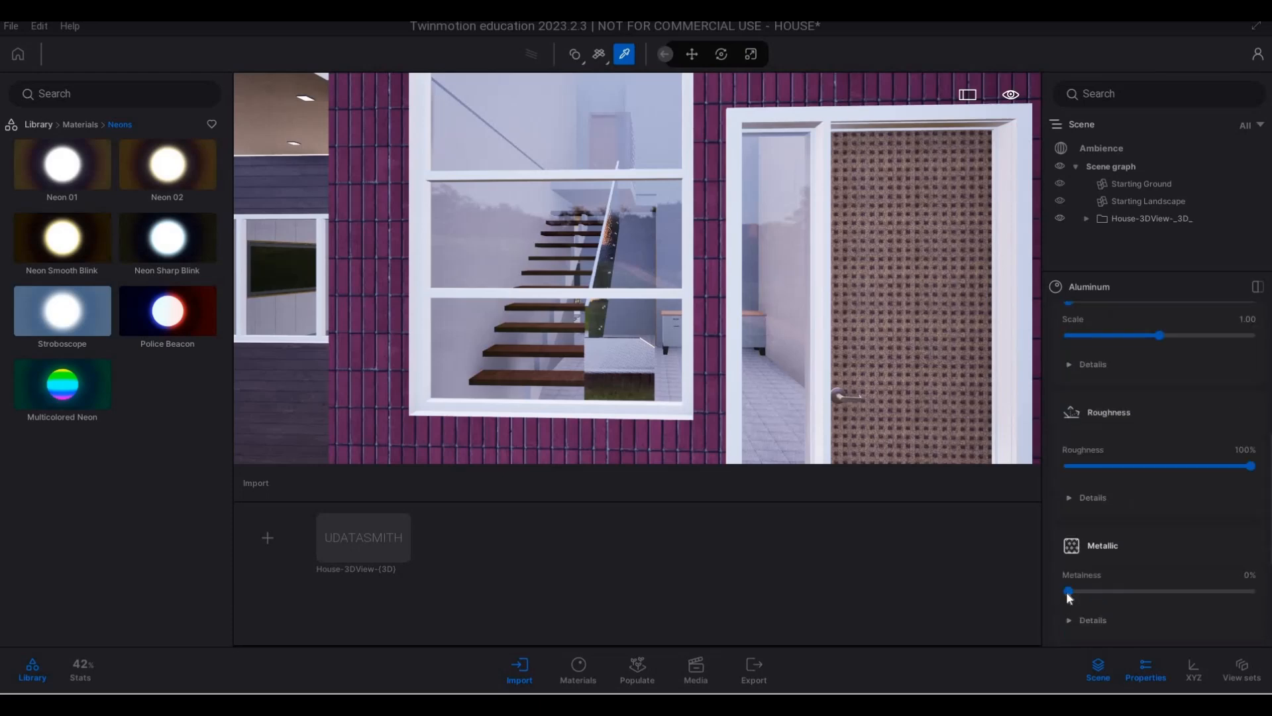
click(1242, 594)
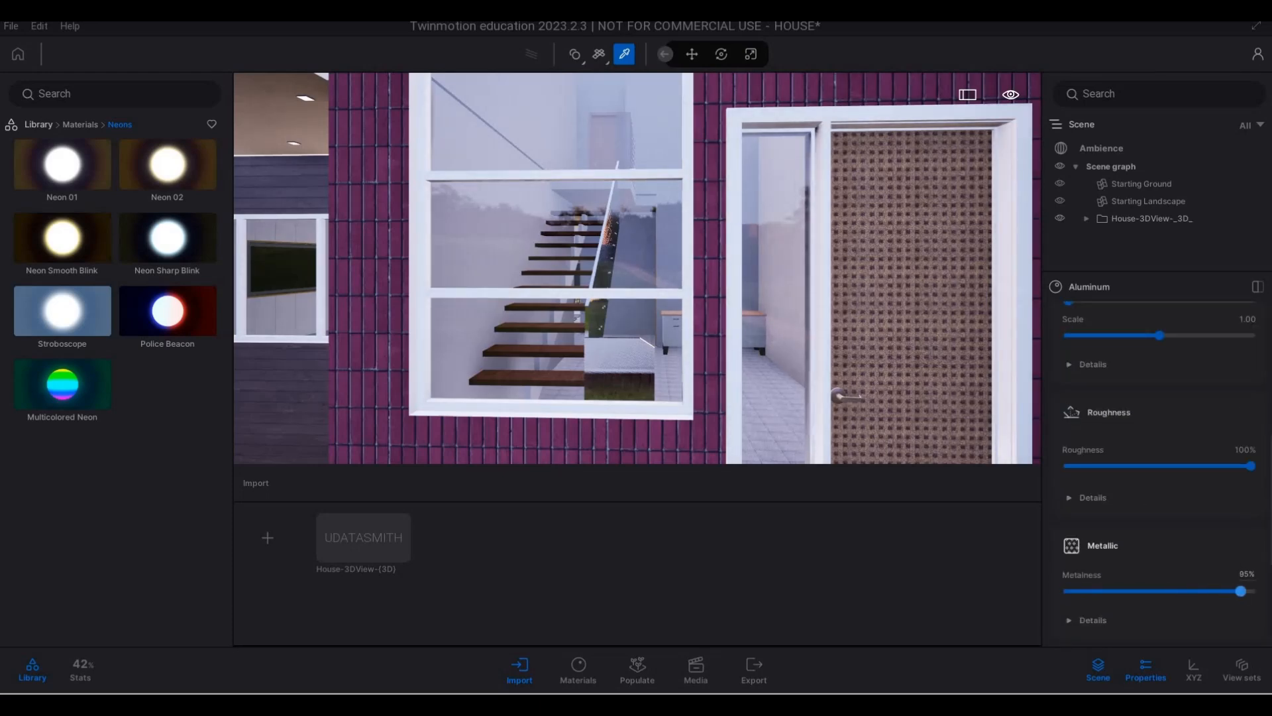
- Change the window and door frames' Aluminum colour to grey #9C9C9C
scroll(1184, 424, up, 6)
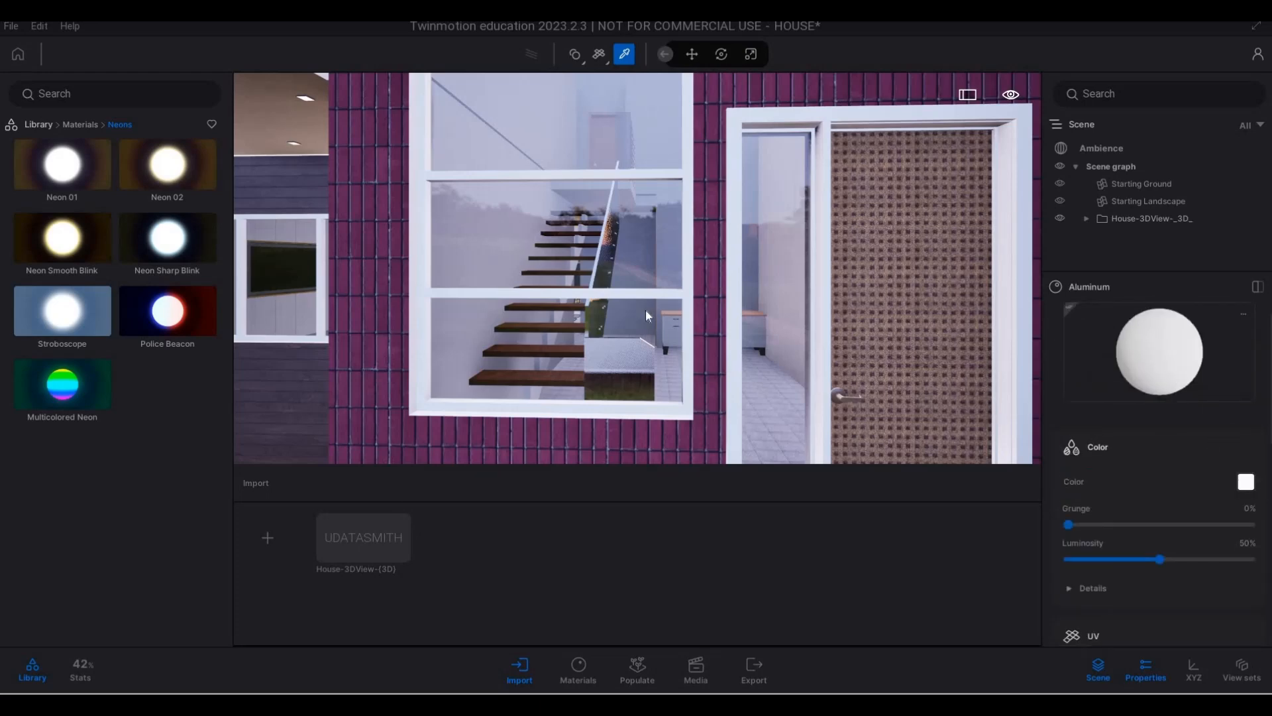
click(620, 318)
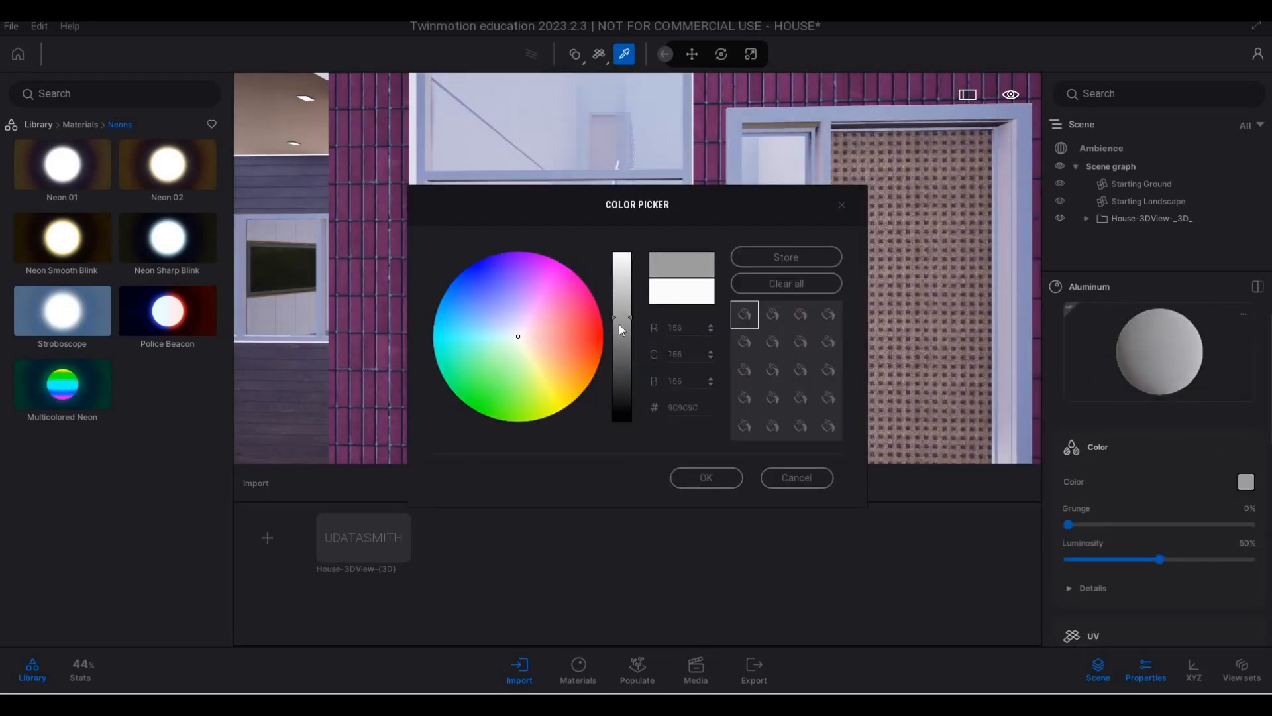
click(708, 478)
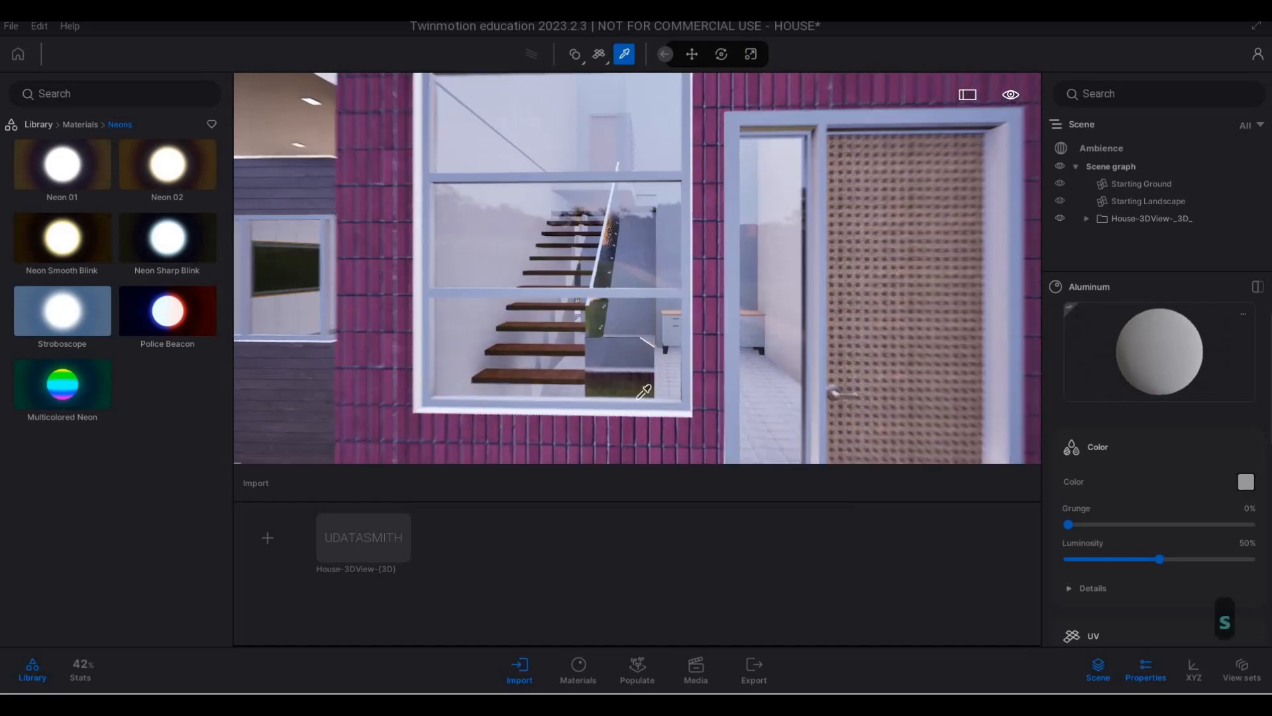
- Examine the grey frames, ceiling lights and wall finishes across the ground-floor front of the house
key(a)
key(a)
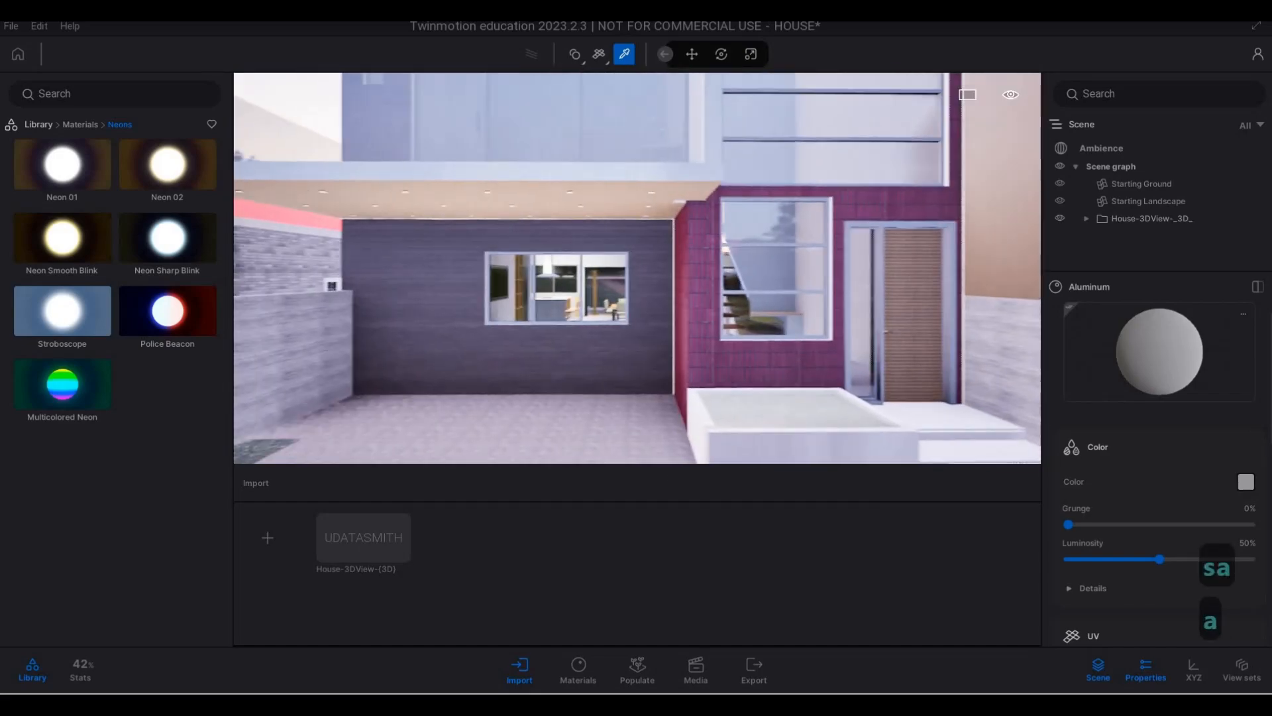
key(w)
key(a)
key(q)
key(a)
key(d)
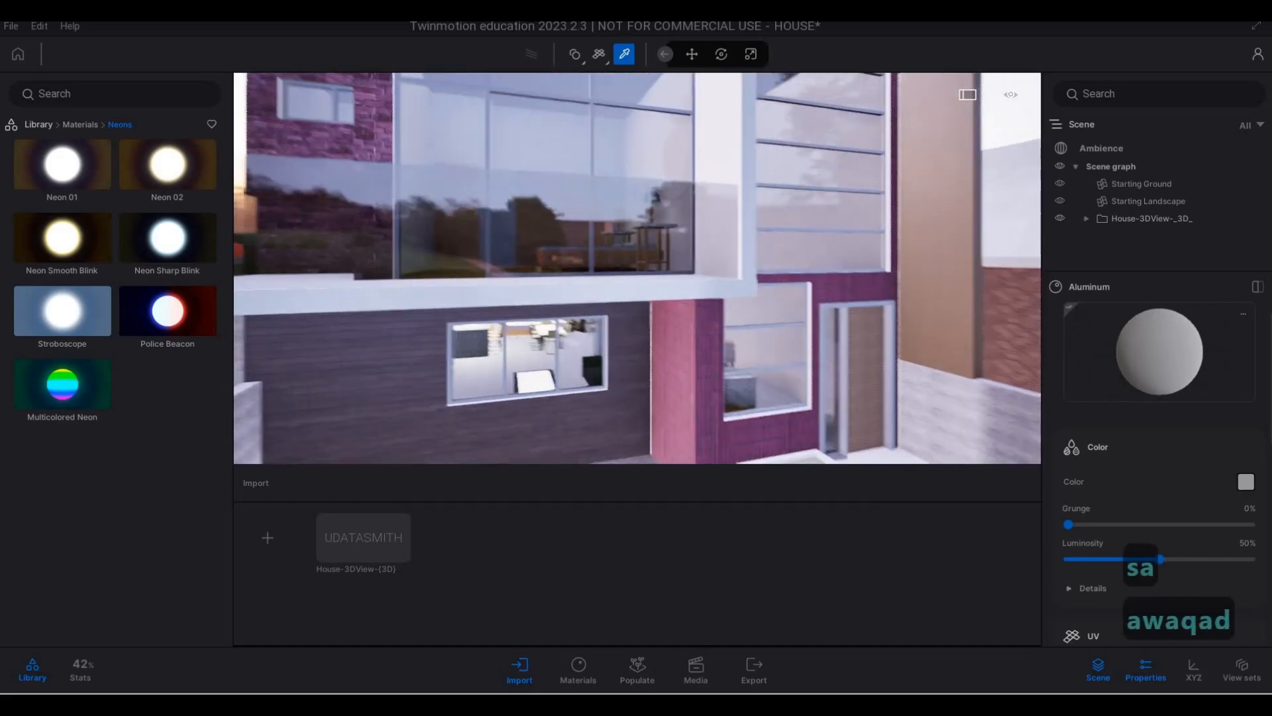
key(w)
key(e)
key(w)
key(w)
key(w)
key(w)
key(s)
key(d)
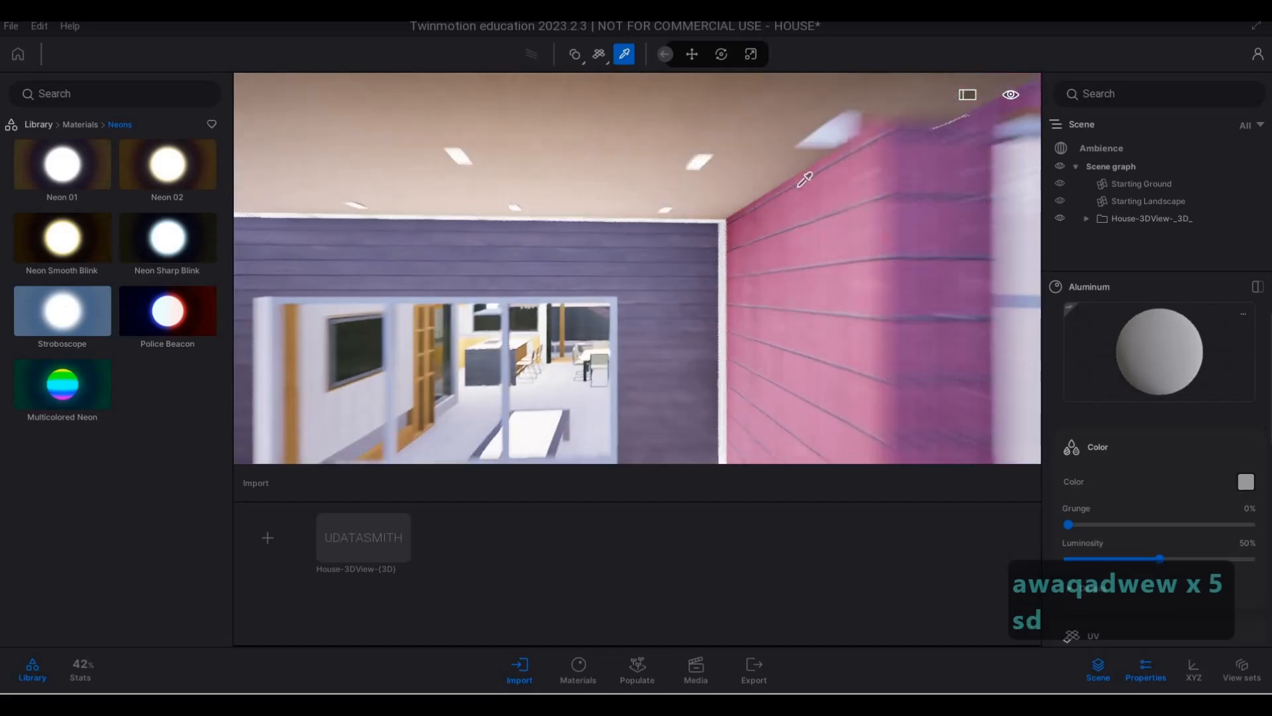
key(w)
key(d)
key(w)
key(d)
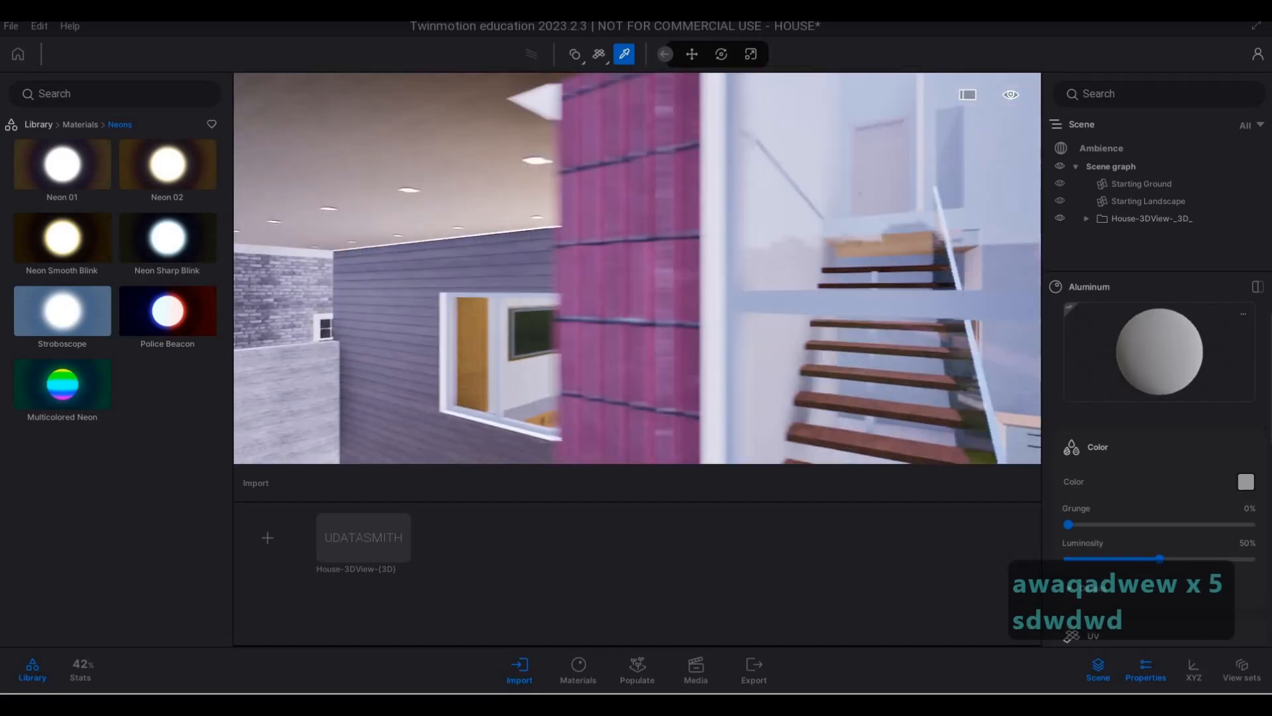
key(q)
key(s)
key(a)
key(e)
key(a)
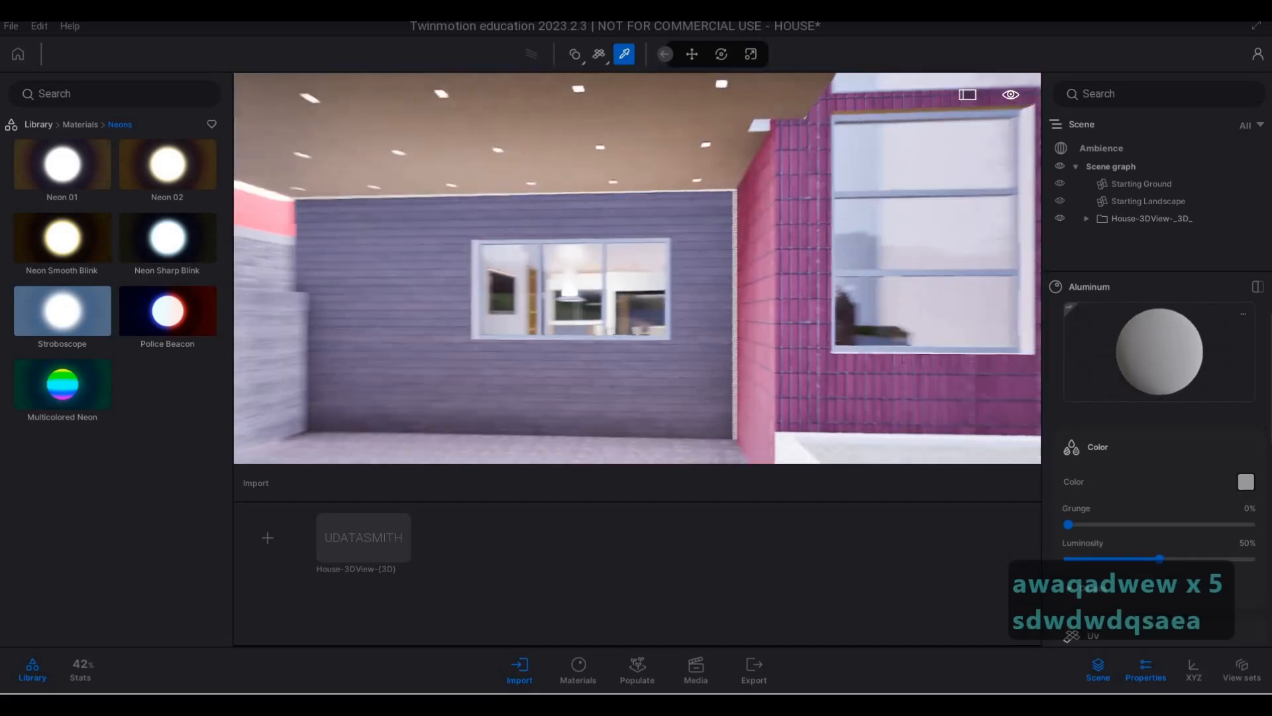
key(s)
key(d)
key(q)
key(w)
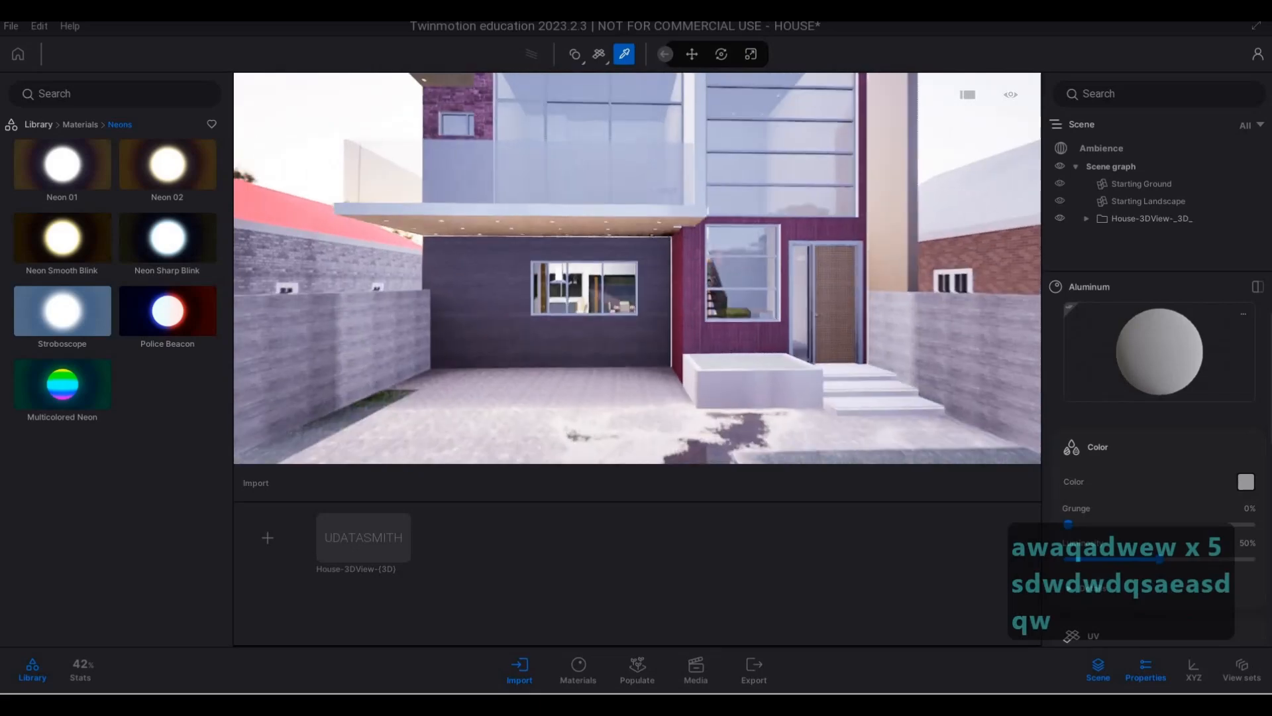
- Inspect the upper-floor balcony, its brick walls and the tall front glazing
key(q)
key(q)
key(a)
key(s)
key(a)
key(w)
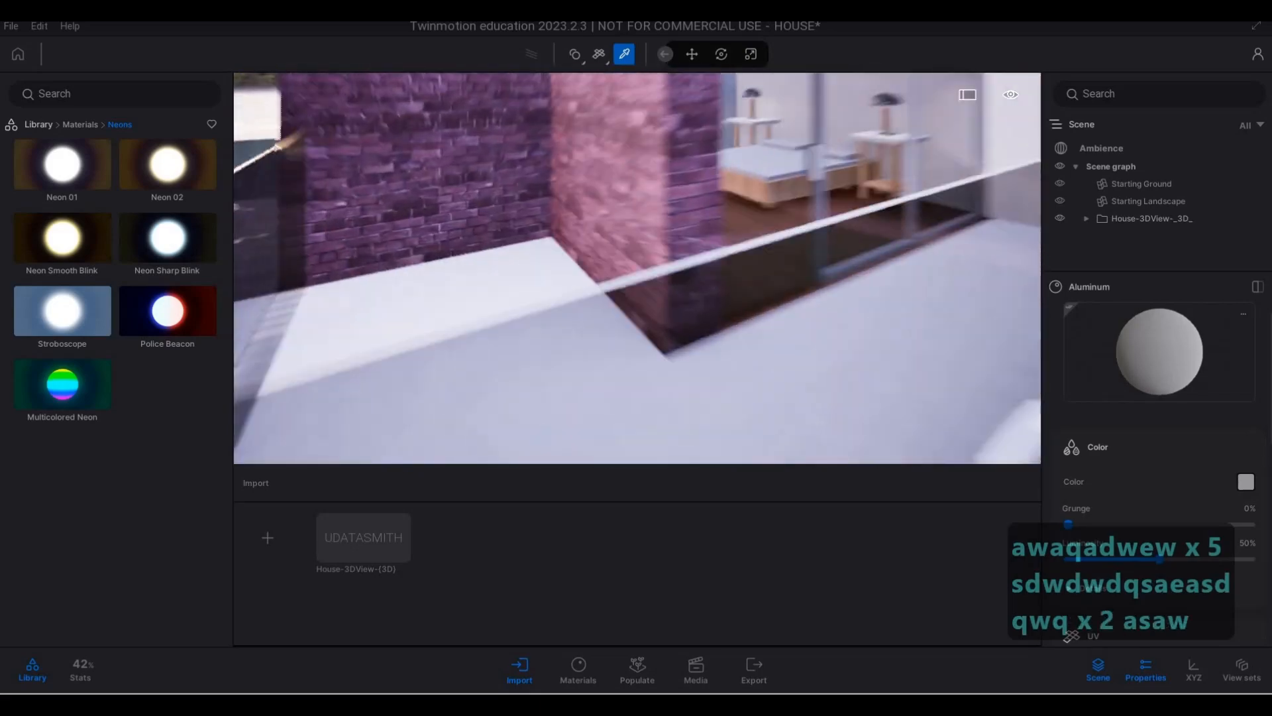
key(d)
key(d)
key(s)
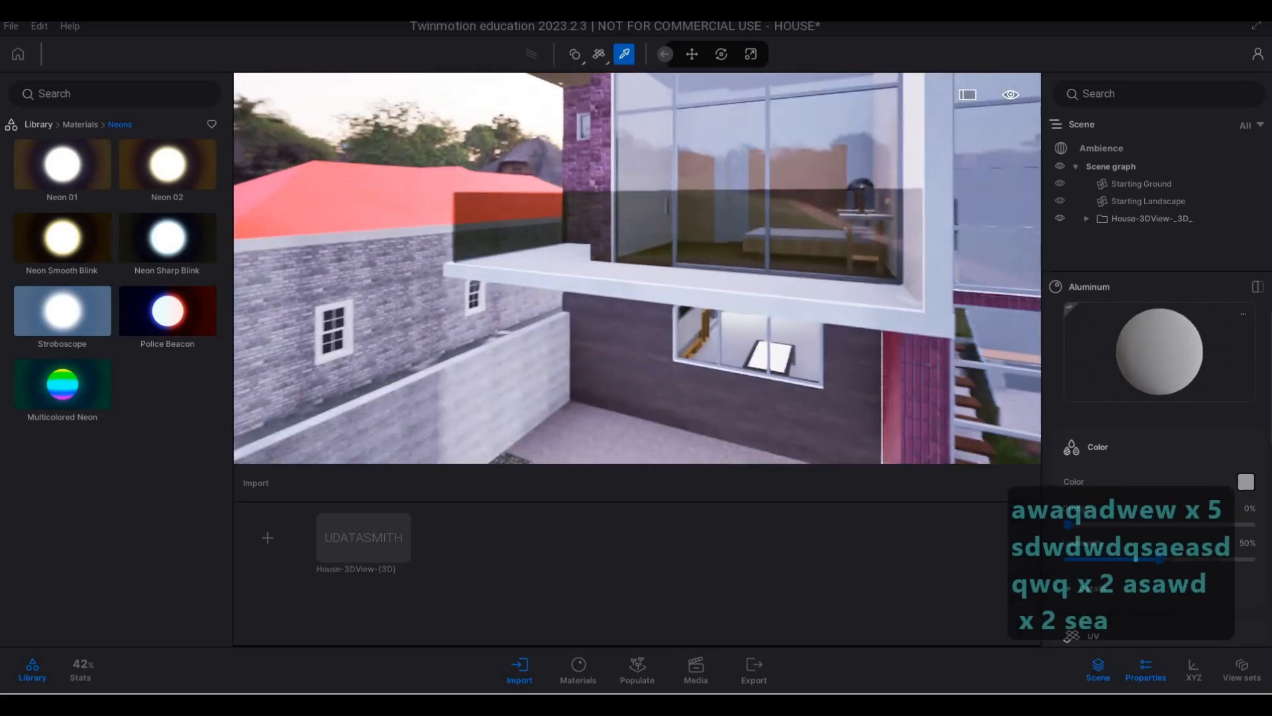
key(d)
key(d)
key(d)
key(d)
key(w)
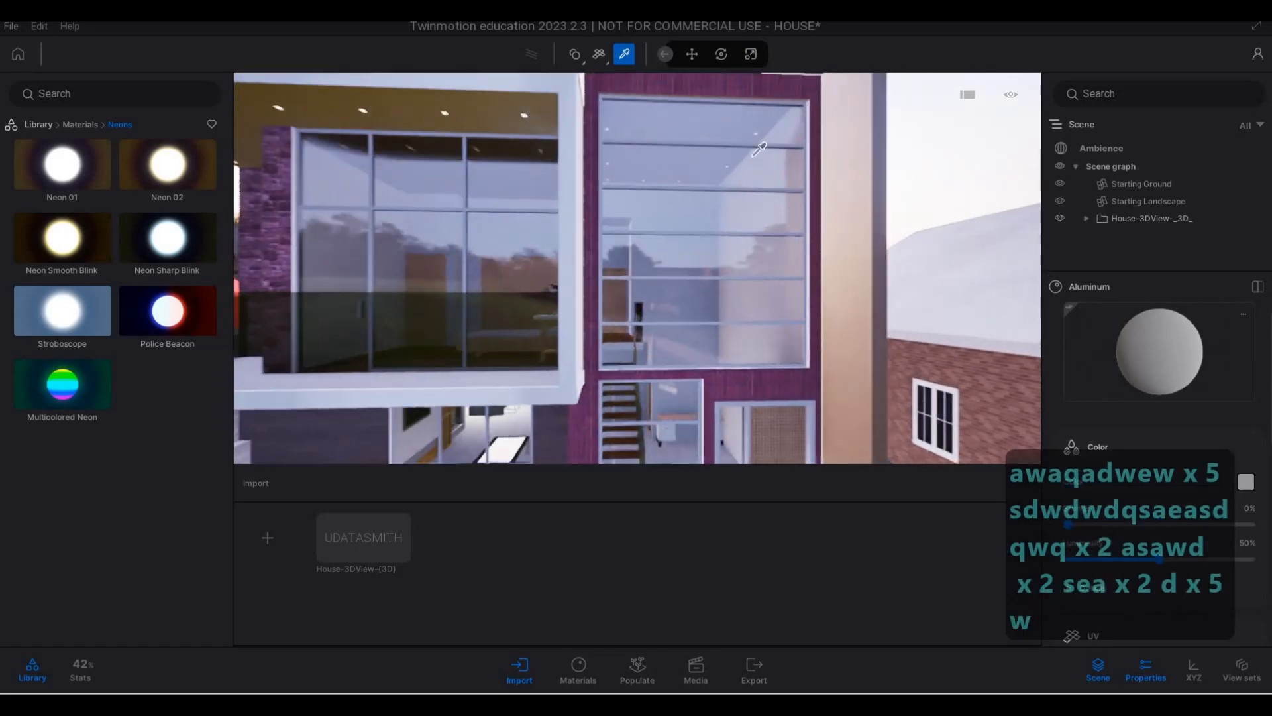
- Inspect the ceiling lights behind the tall front window and the projecting surround around it
key(d)
key(w)
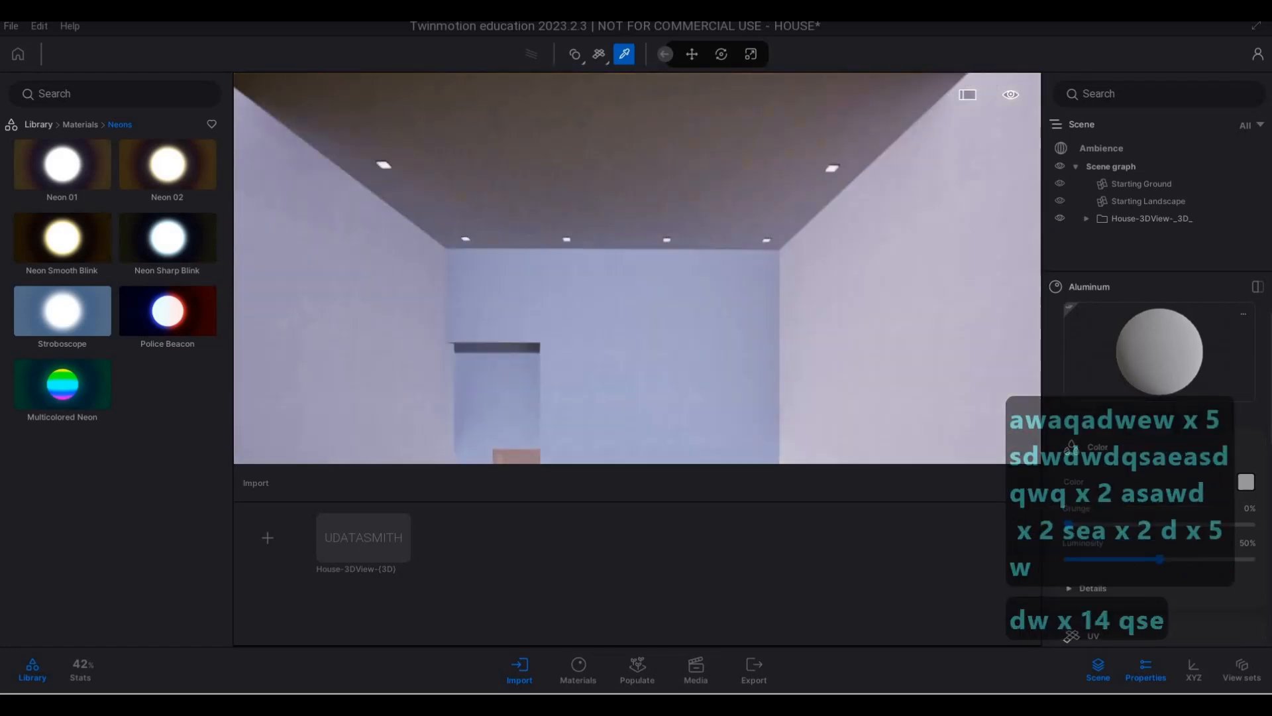
key(s)
key(s)
key(s)
key(s)
key(s)
key(s)
key(s)
key(s)
key(s)
key(q)
key(w)
key(e)
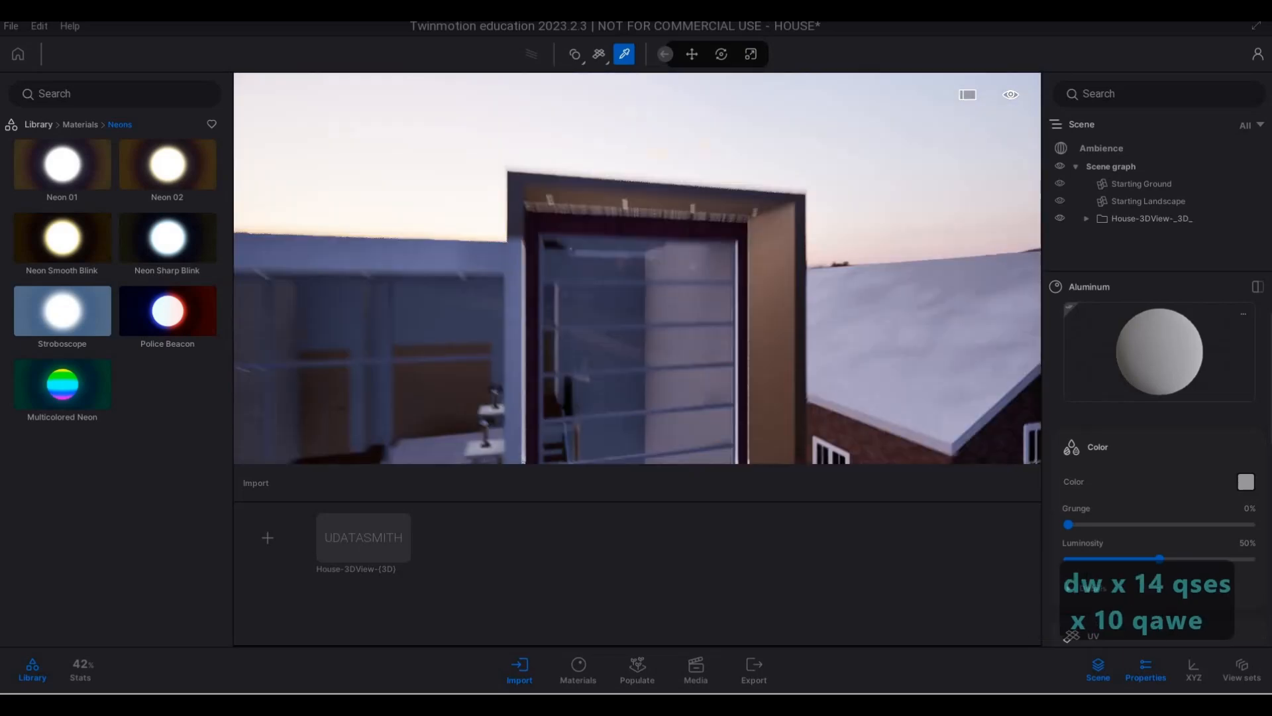
key(d)
key(d)
key(d)
key(d)
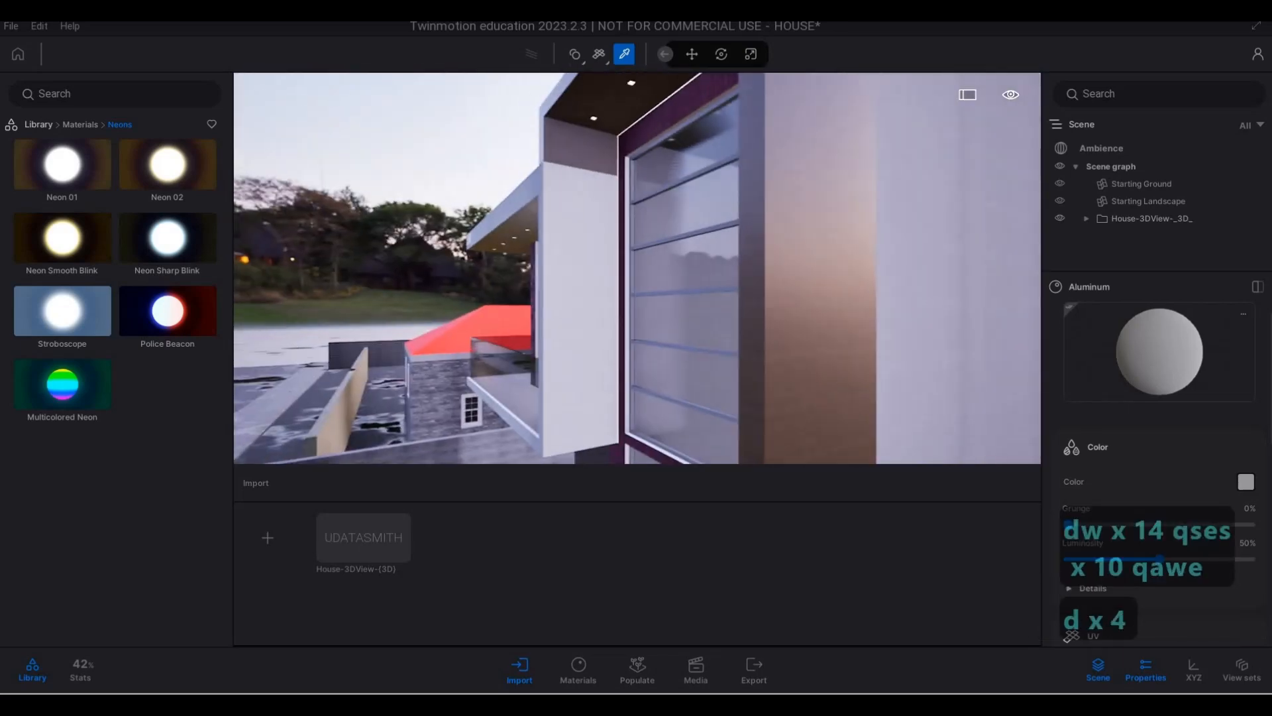
- Inspect the tall front window, its projecting surround and the adjoining balcony from several angles
key(w)
key(q)
key(q)
key(a)
key(w)
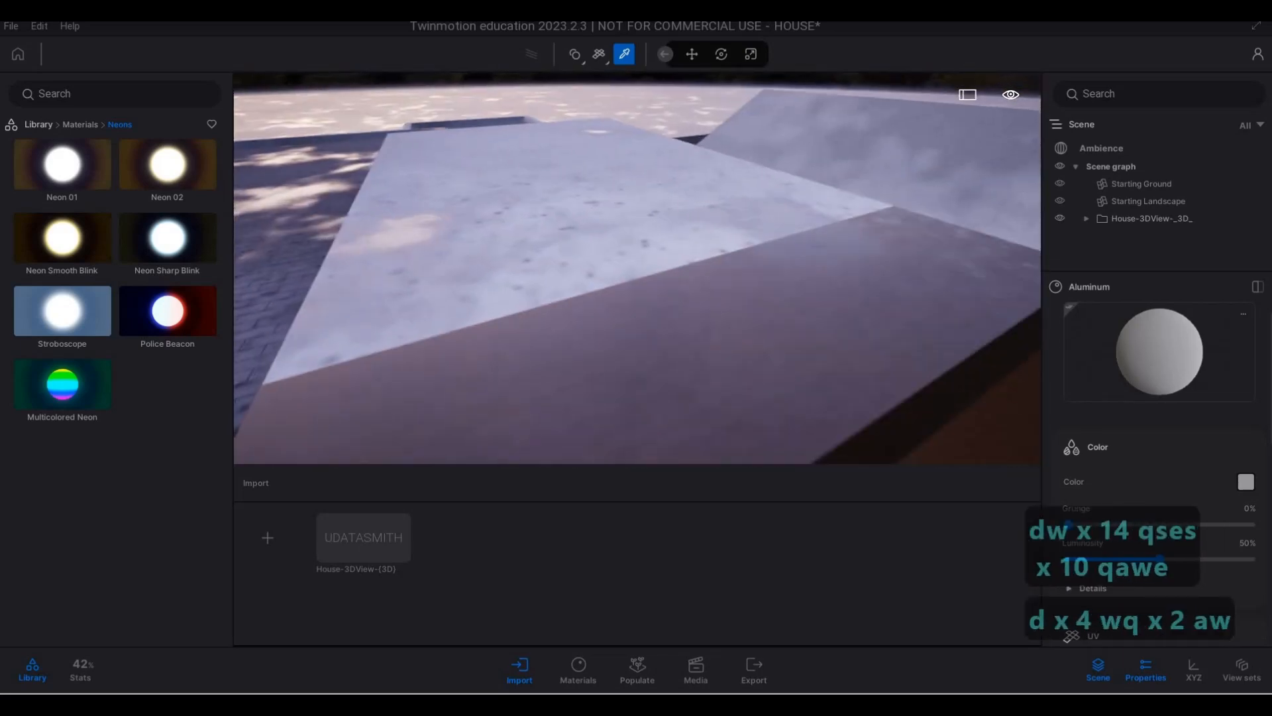
key(e)
key(s)
key(d)
key(e)
key(e)
key(e)
key(e)
key(e)
key(e)
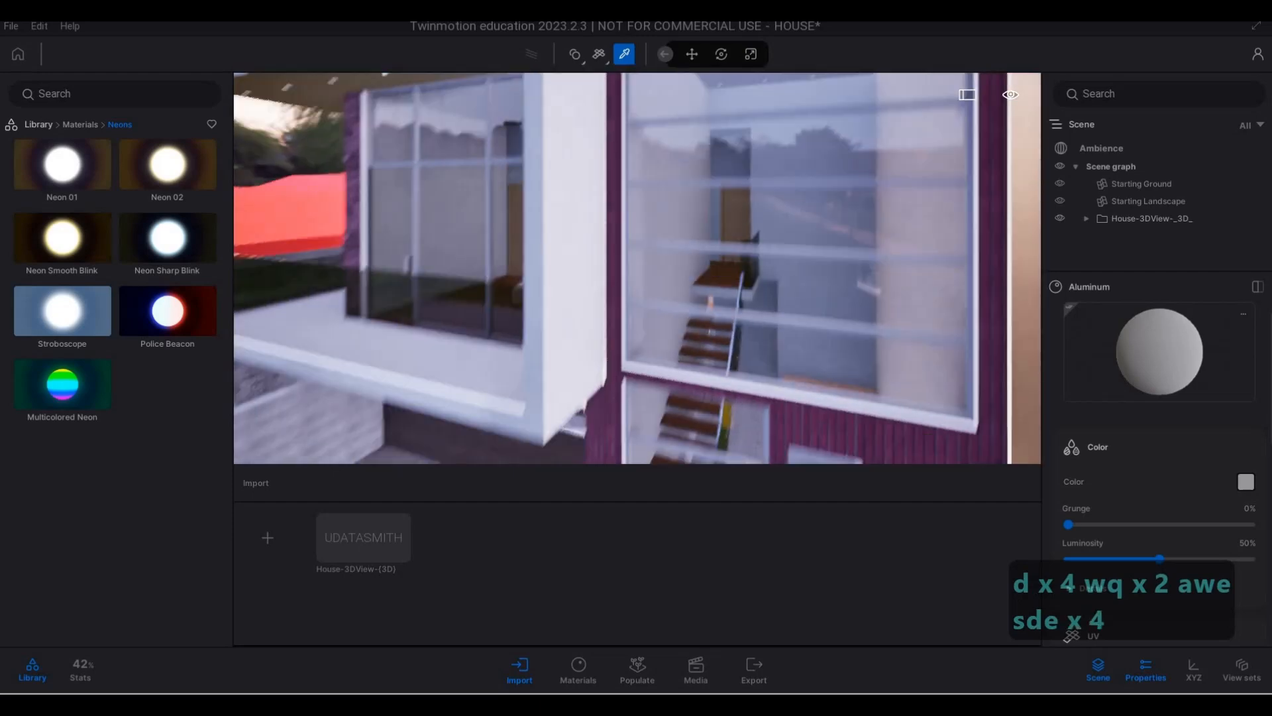
key(a)
key(e)
key(q)
key(q)
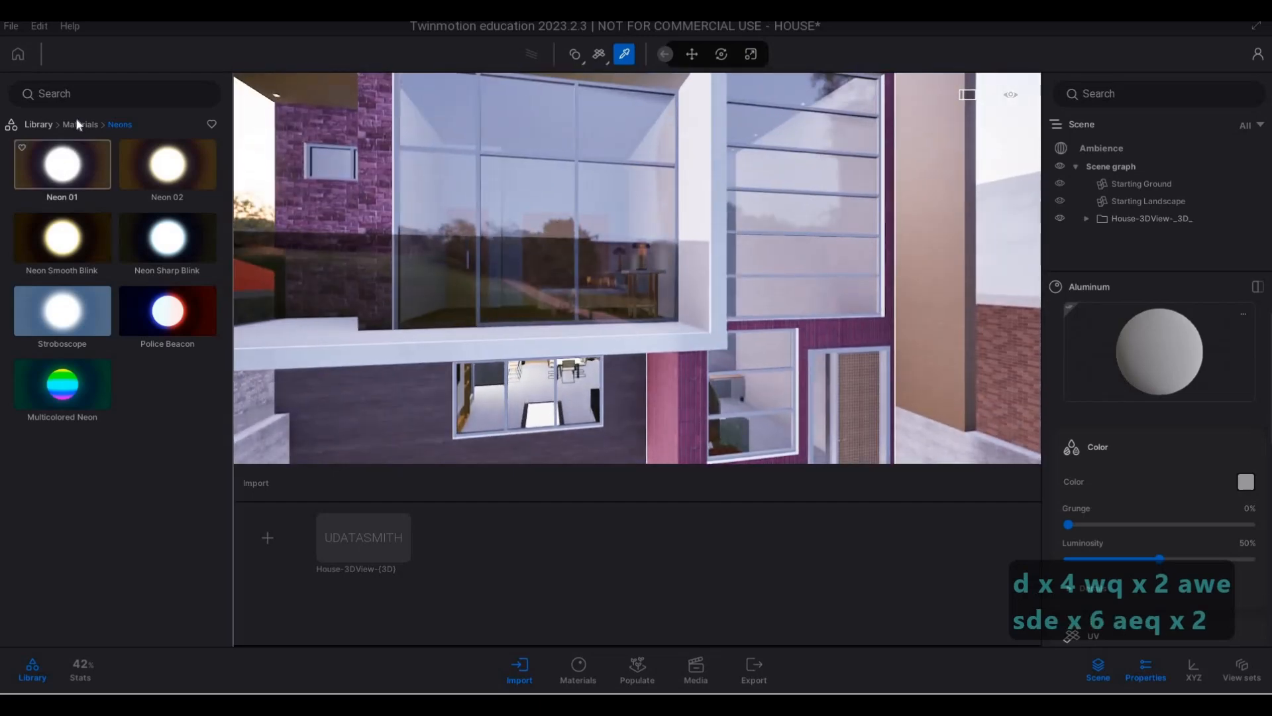
- Return to the material categories and examine the front windows, entrance door and side of the projecting surround
click(79, 126)
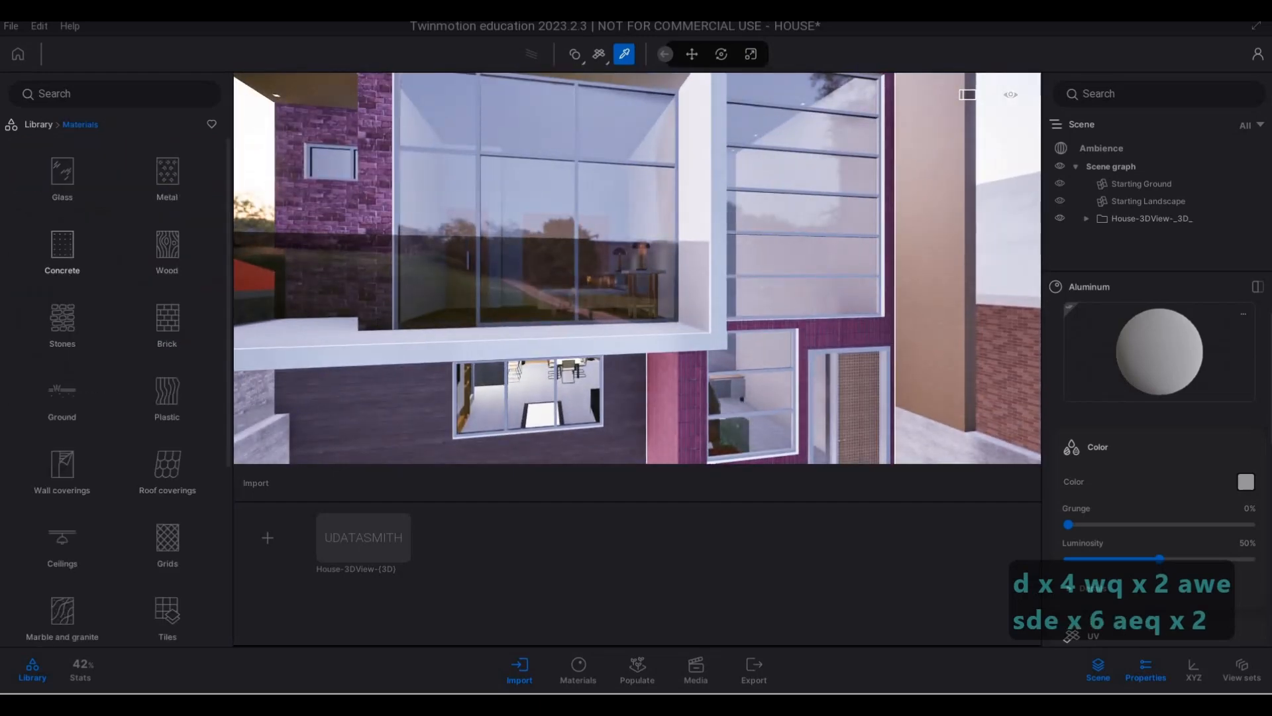
key(d)
key(d)
key(d)
key(d)
key(d)
key(d)
key(d)
key(d)
key(d)
key(d)
key(d)
key(d)
key(d)
key(d)
key(d)
key(d)
key(d)
key(d)
key(d)
key(d)
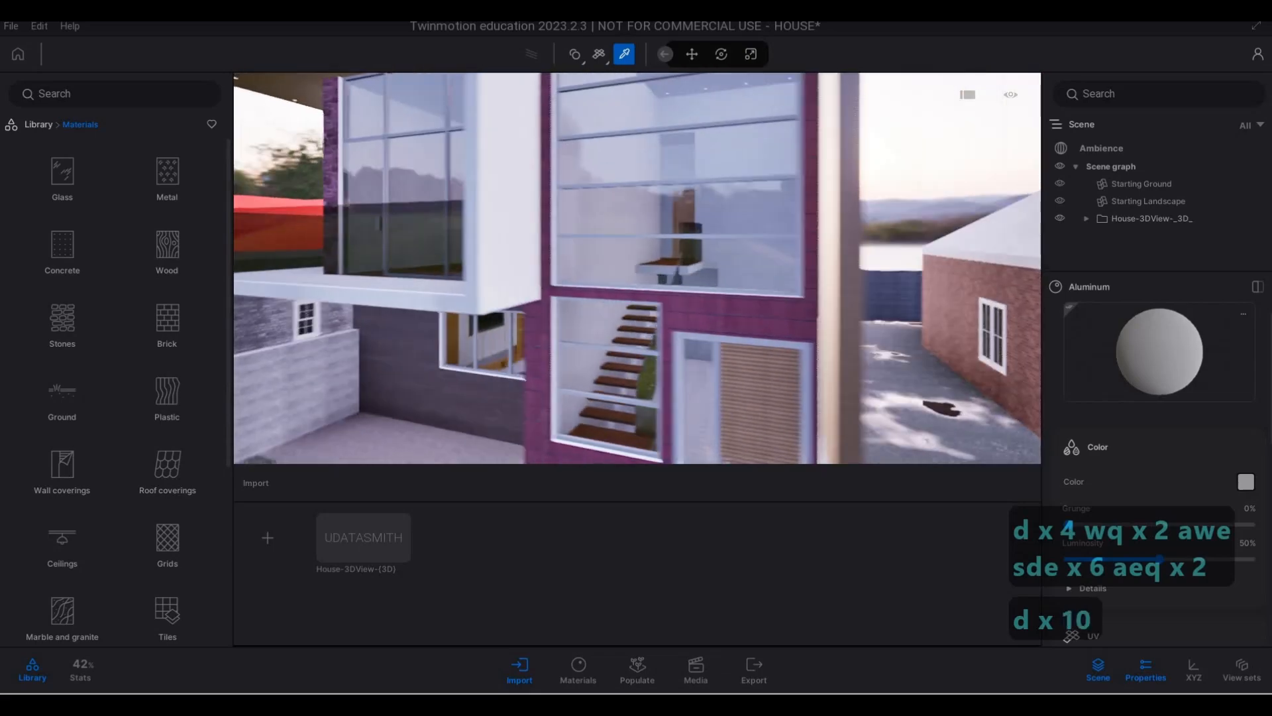
key(a)
key(a)
key(a)
key(a)
key(a)
key(a)
key(a)
key(a)
key(a)
key(a)
key(a)
key(a)
key(a)
key(a)
key(a)
key(a)
key(a)
key(a)
key(a)
key(a)
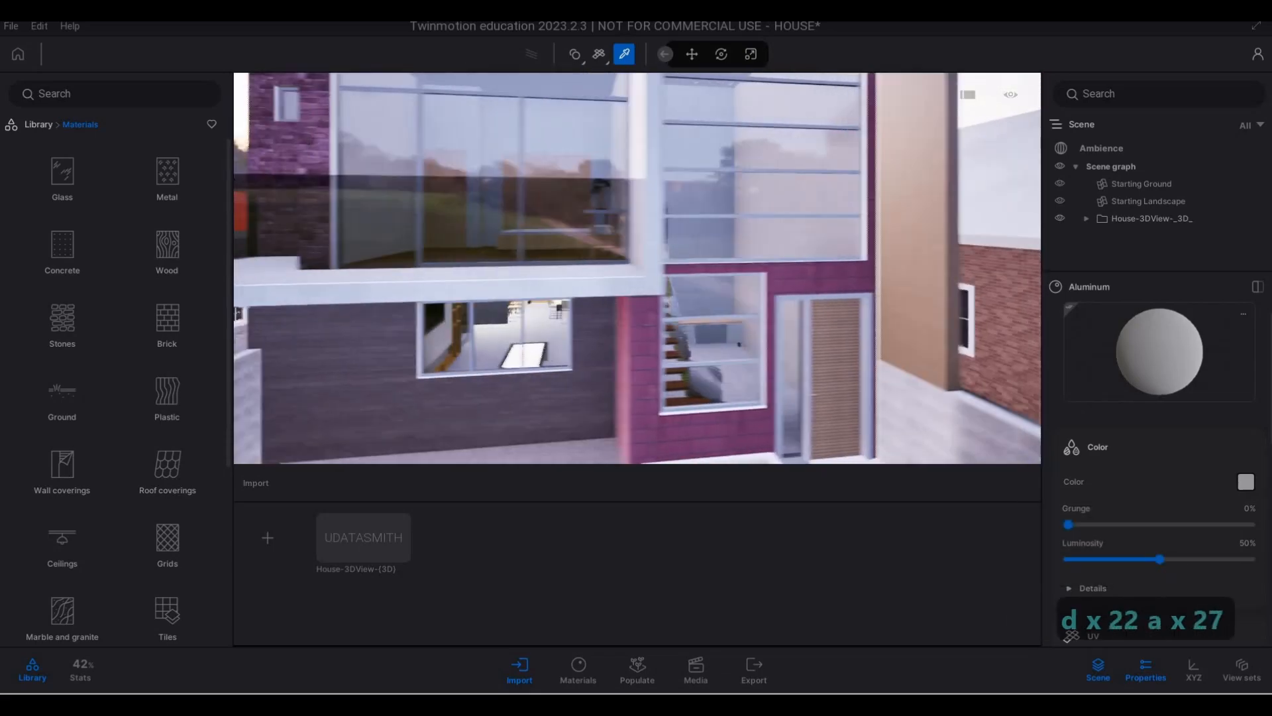
key(w)
key(e)
key(d)
key(d)
key(d)
key(d)
key(d)
key(d)
key(d)
key(d)
key(q)
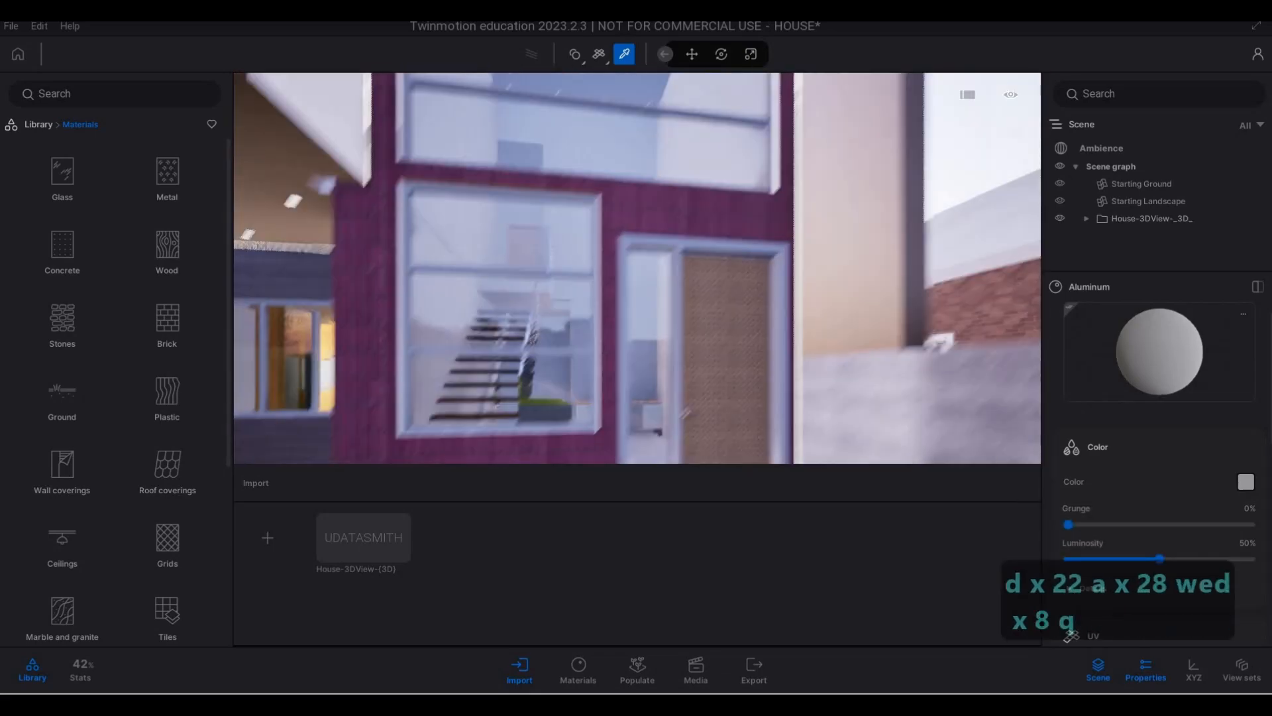
key(s)
- Select the projecting surround of the balcony and tall window to check which parts belong together, and clear the selection
key(Escape)
key(Escape)
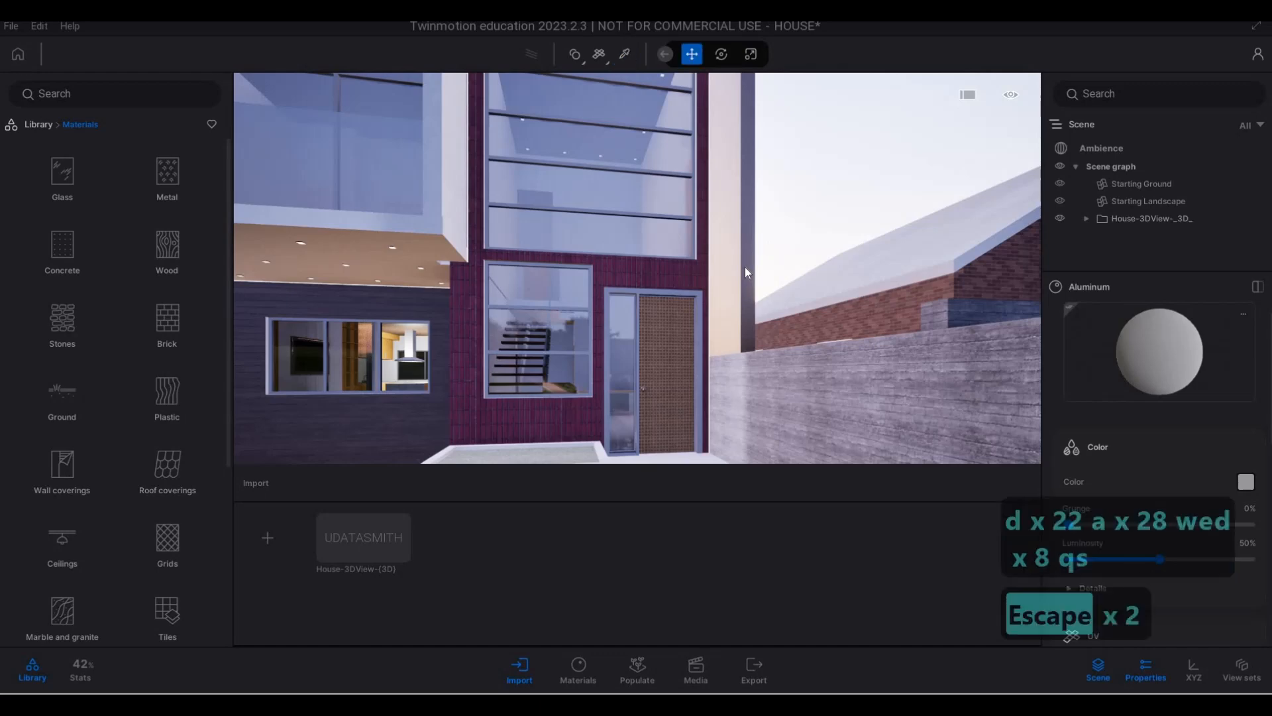
click(426, 254)
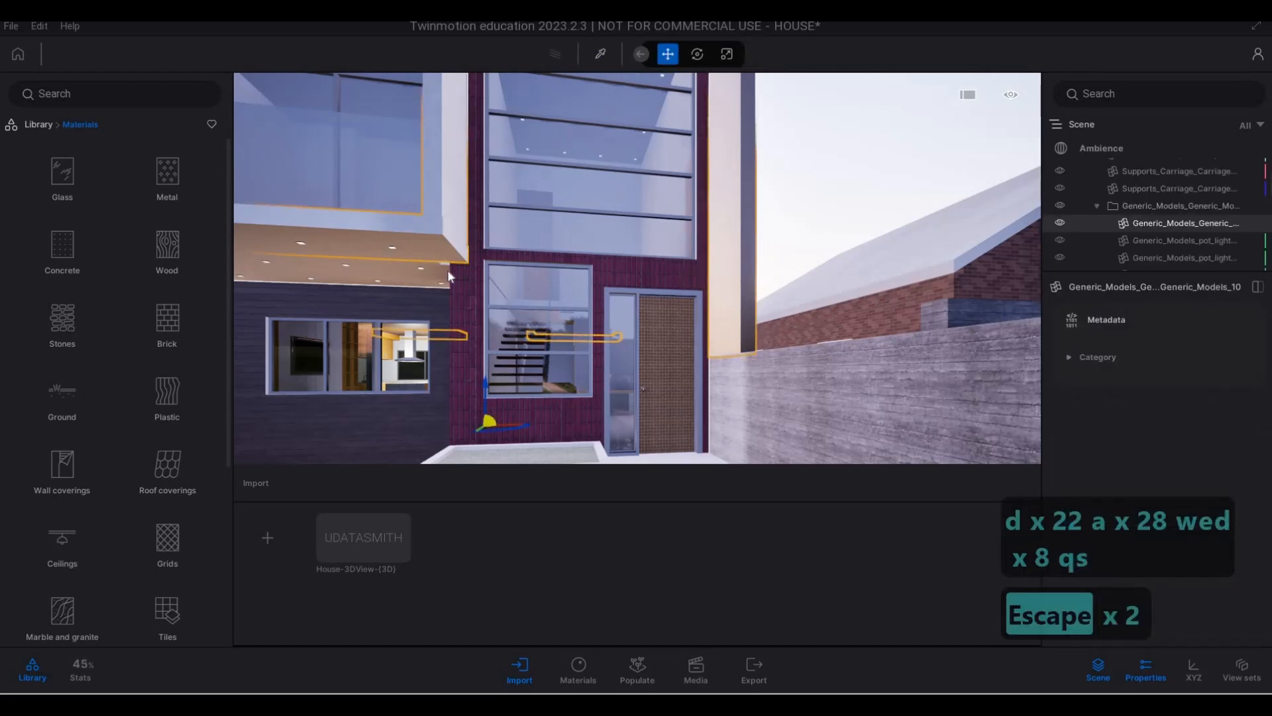
key(a)
key(Escape)
key(Escape)
key(d)
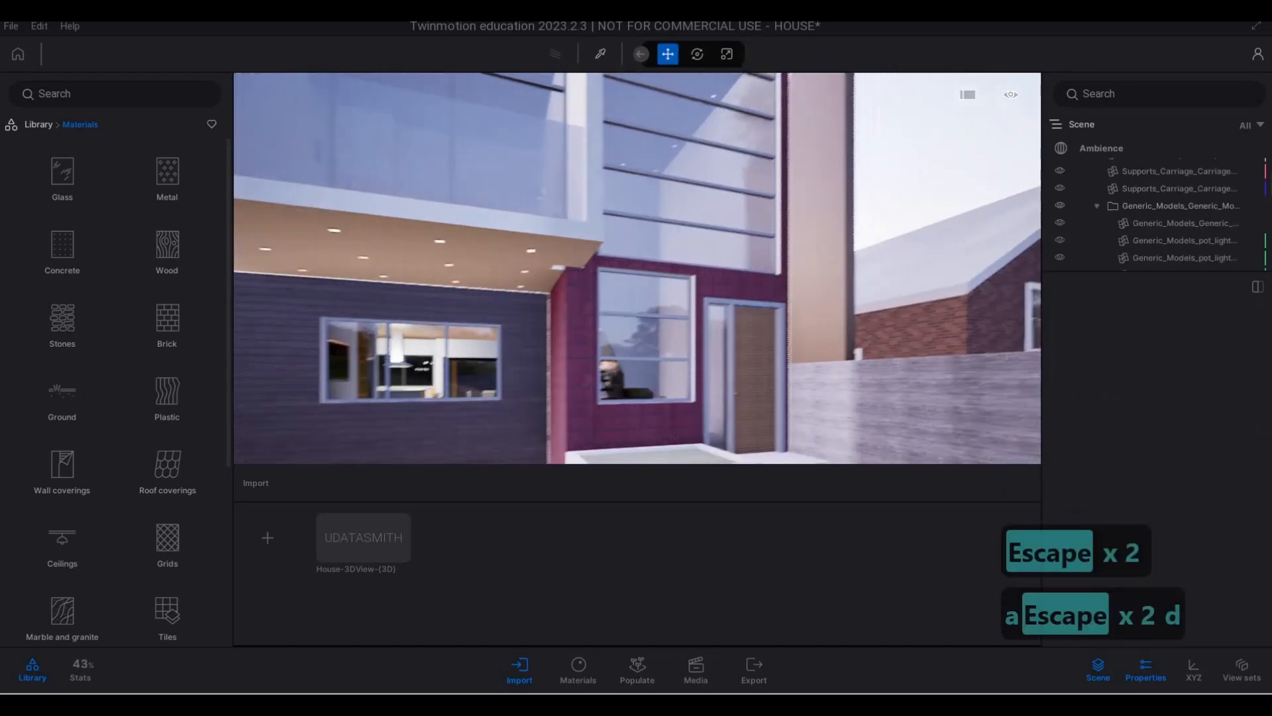
- Examine the entrance, the balcony soffit and the surround's outer leg beside the boundary wall
key(d)
key(q)
key(w)
key(q)
key(w)
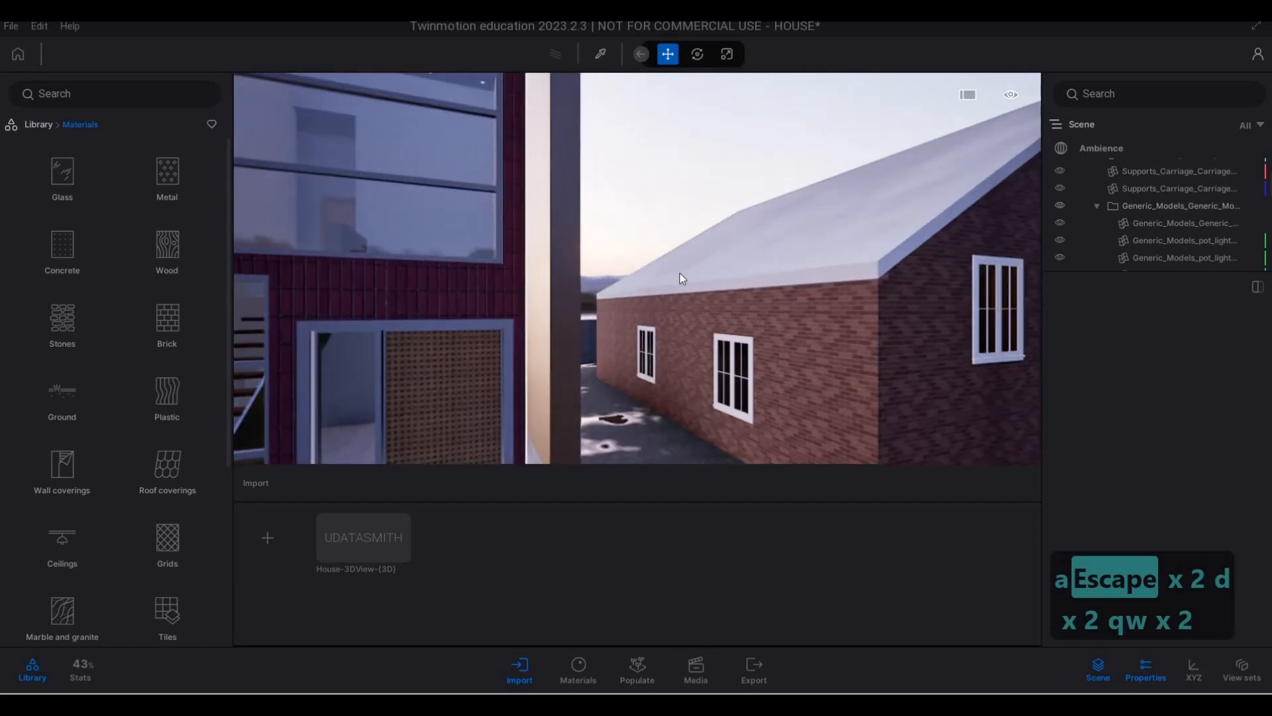
key(a)
key(s)
key(a)
key(w)
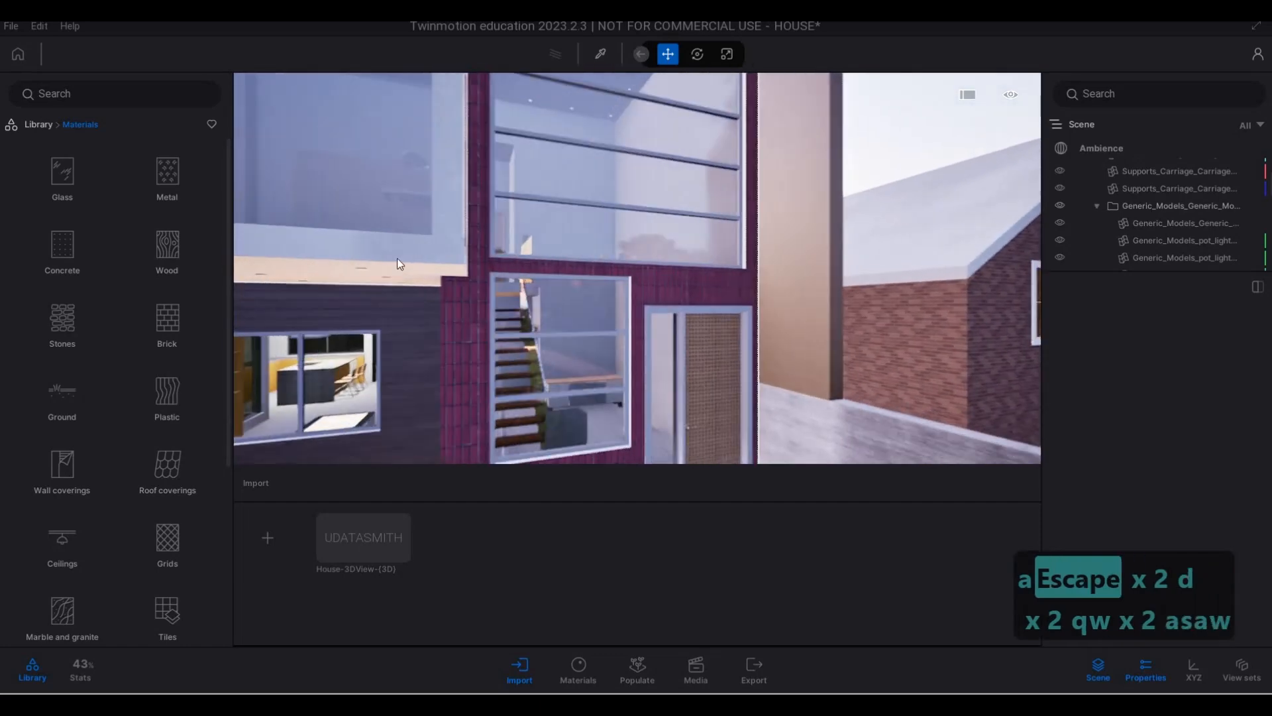
key(a)
key(s)
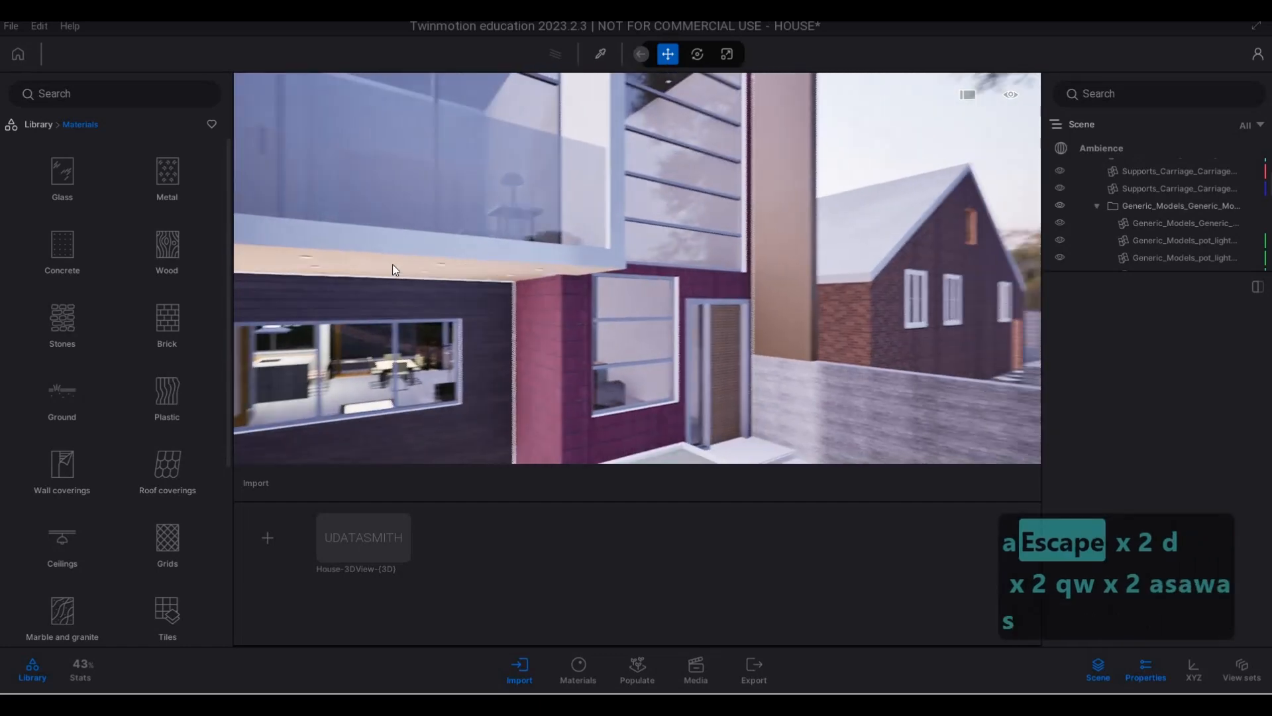
key(e)
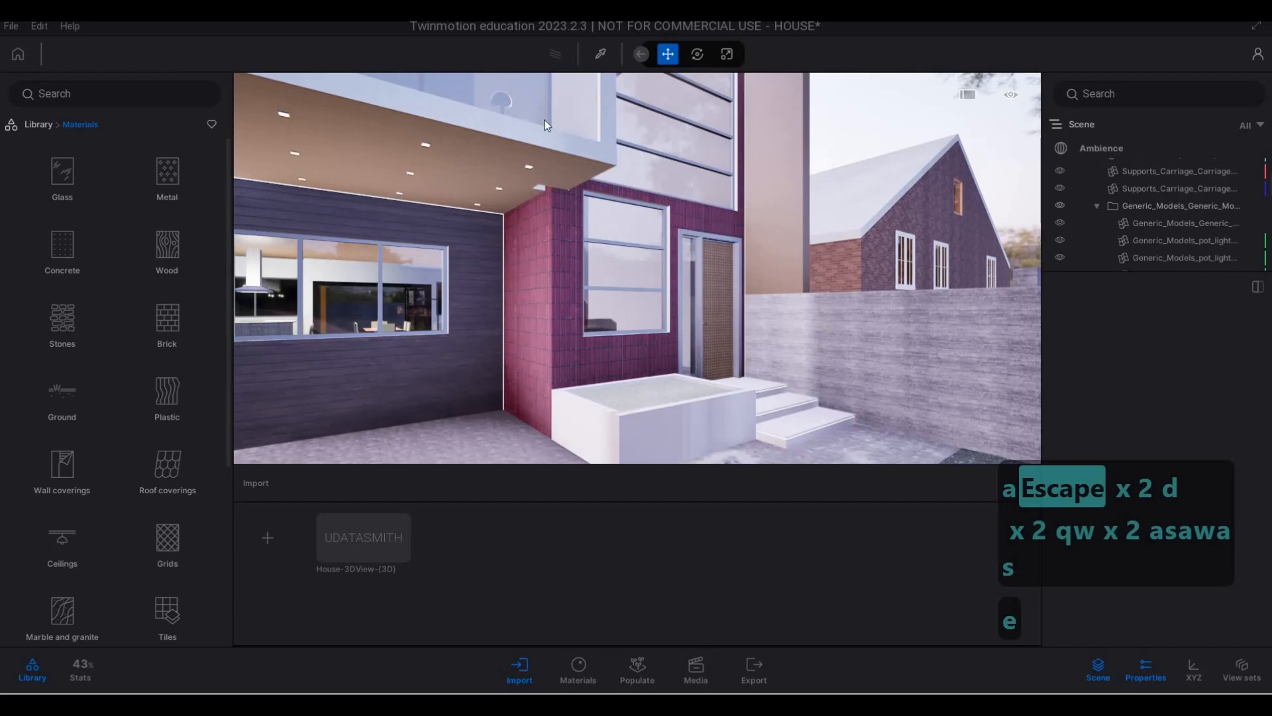
- Switch to Revit and open the generic model surround of the balcony and tall window for in-place editing
key(alt+Tab)
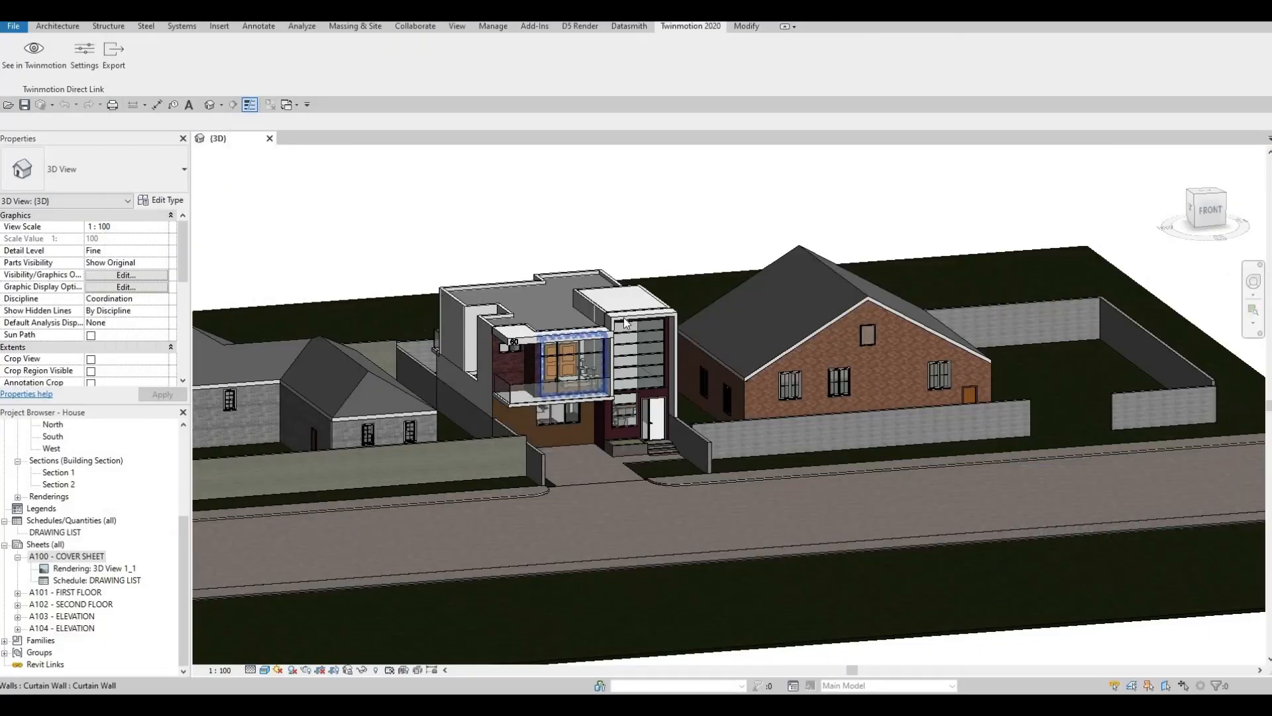
scroll(606, 325, up, 8)
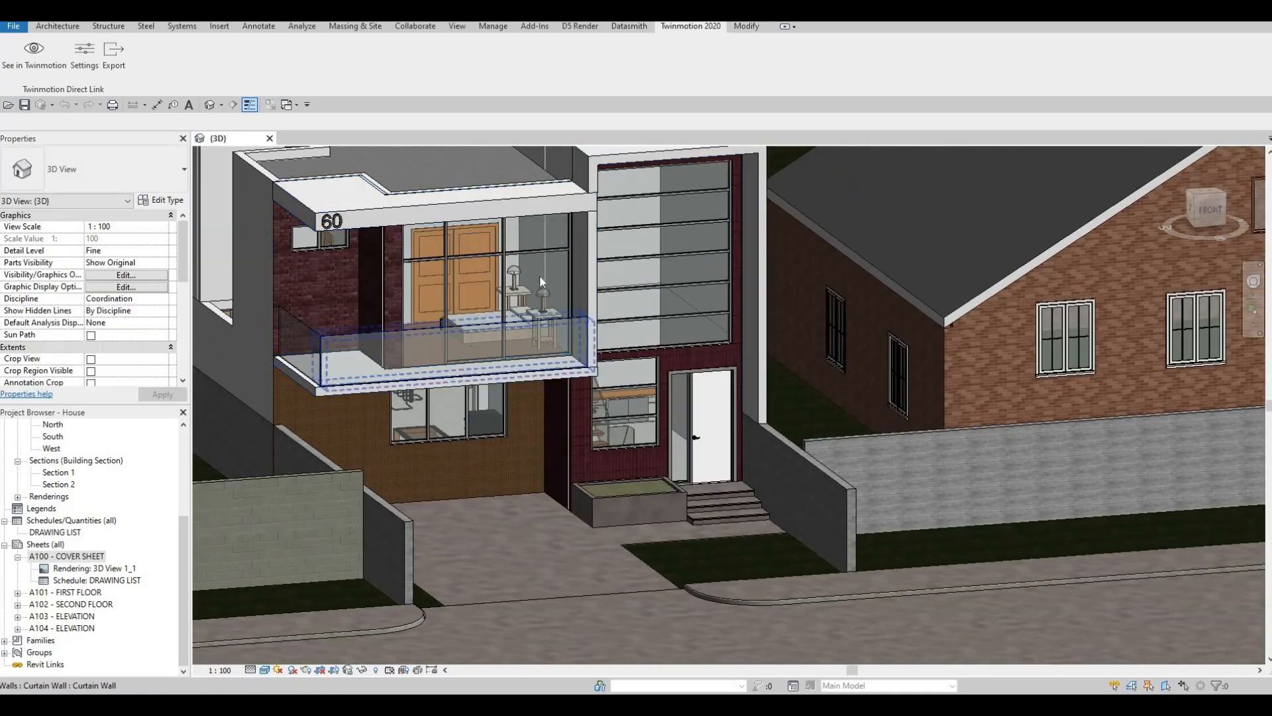
shift+middle_drag(542, 282, 538, 185)
shift+middle_drag(403, 432, 406, 471)
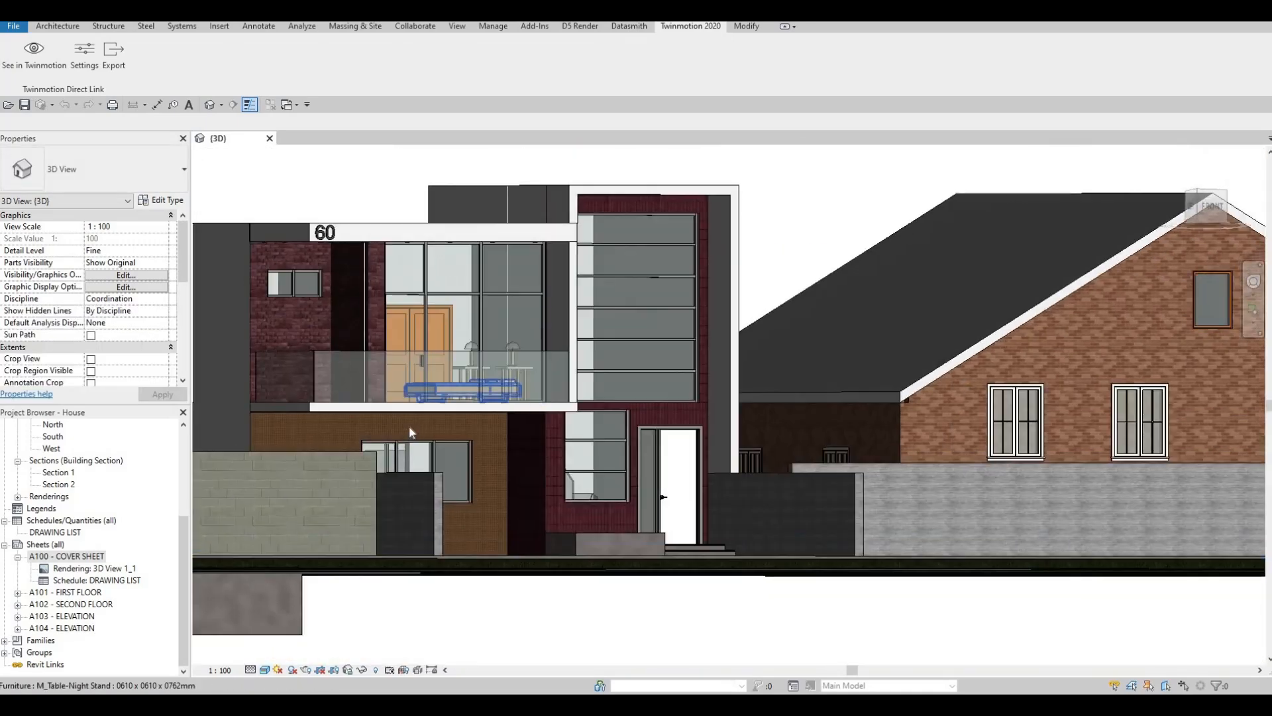
scroll(408, 425, up, 4)
shift+middle_drag(467, 412, 701, 316)
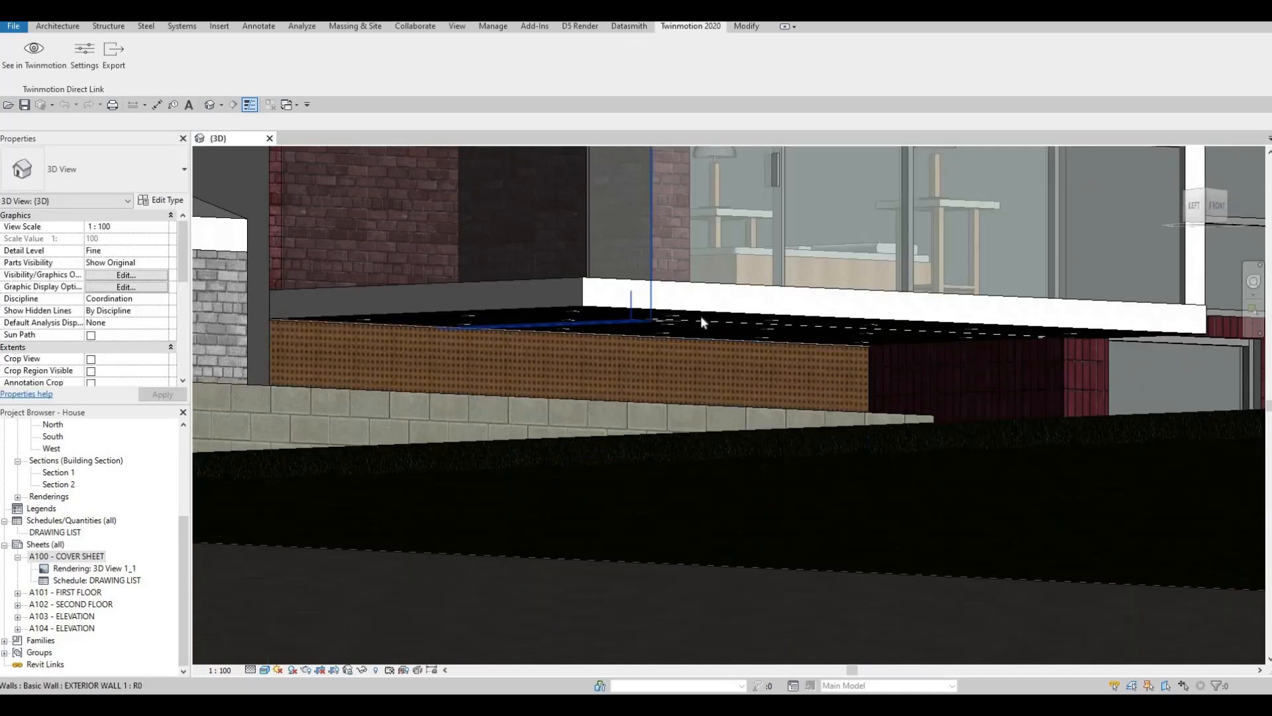
middle_drag(819, 309, 480, 456)
scroll(479, 456, down, 4)
shift+middle_drag(540, 417, 528, 211)
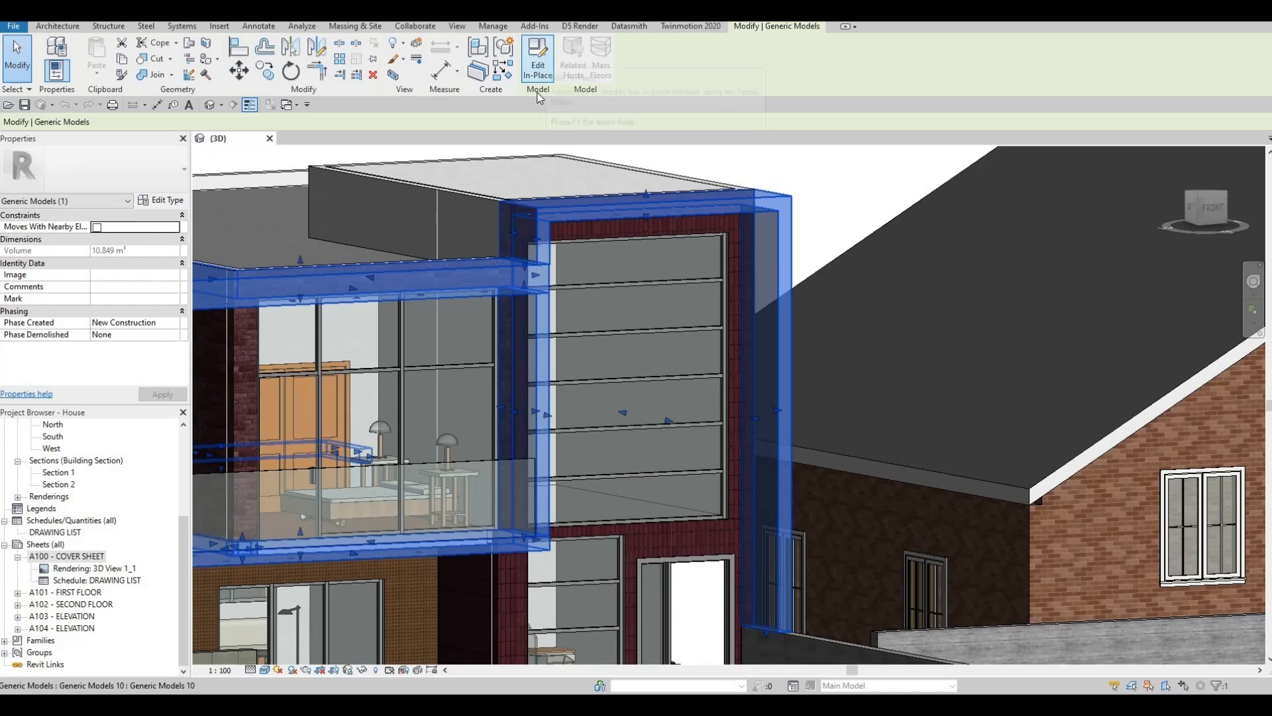
double_click(574, 220)
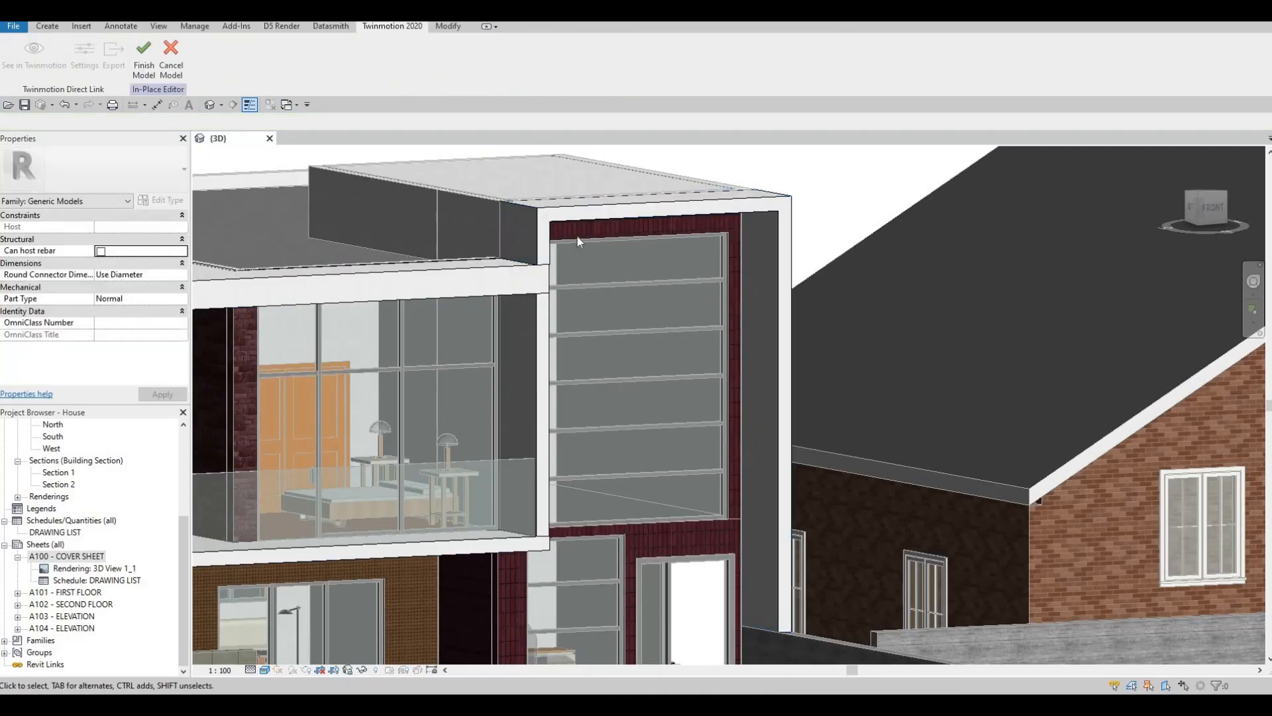
- Duplicate the Gypsum Wall Board(3) material and assign the copy to the extrusion framing the tall window
click(571, 211)
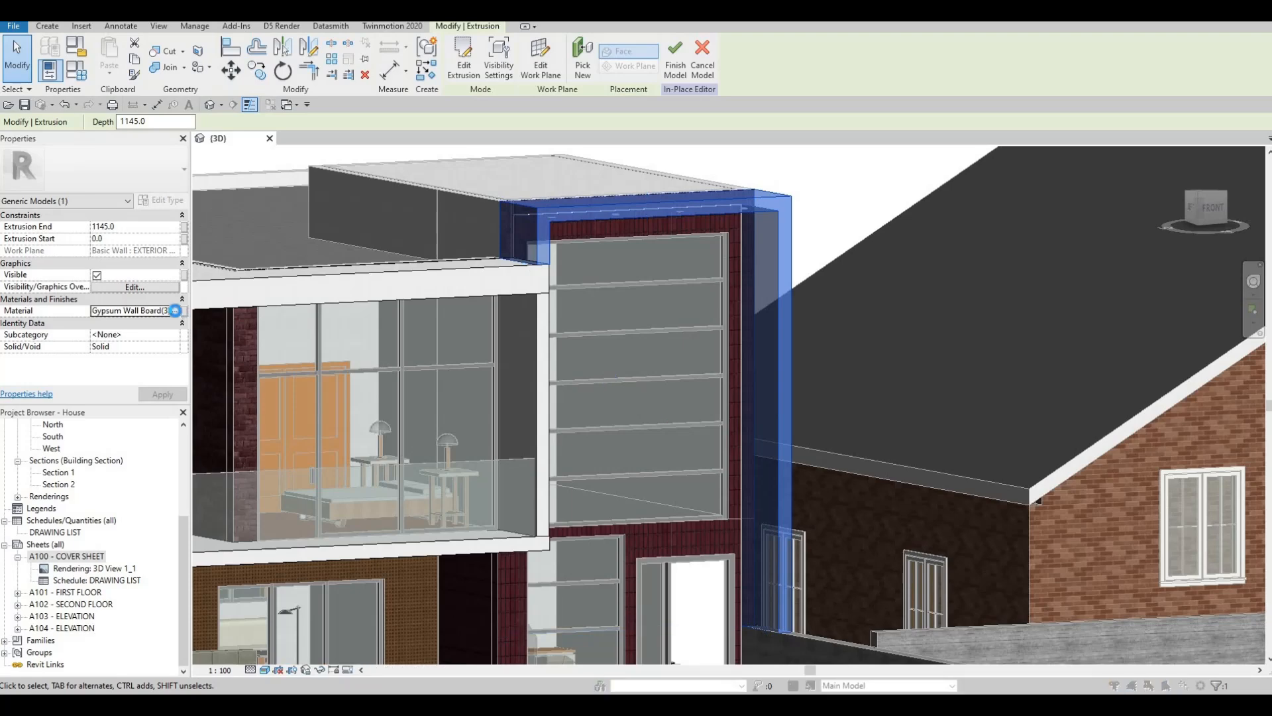
click(176, 311)
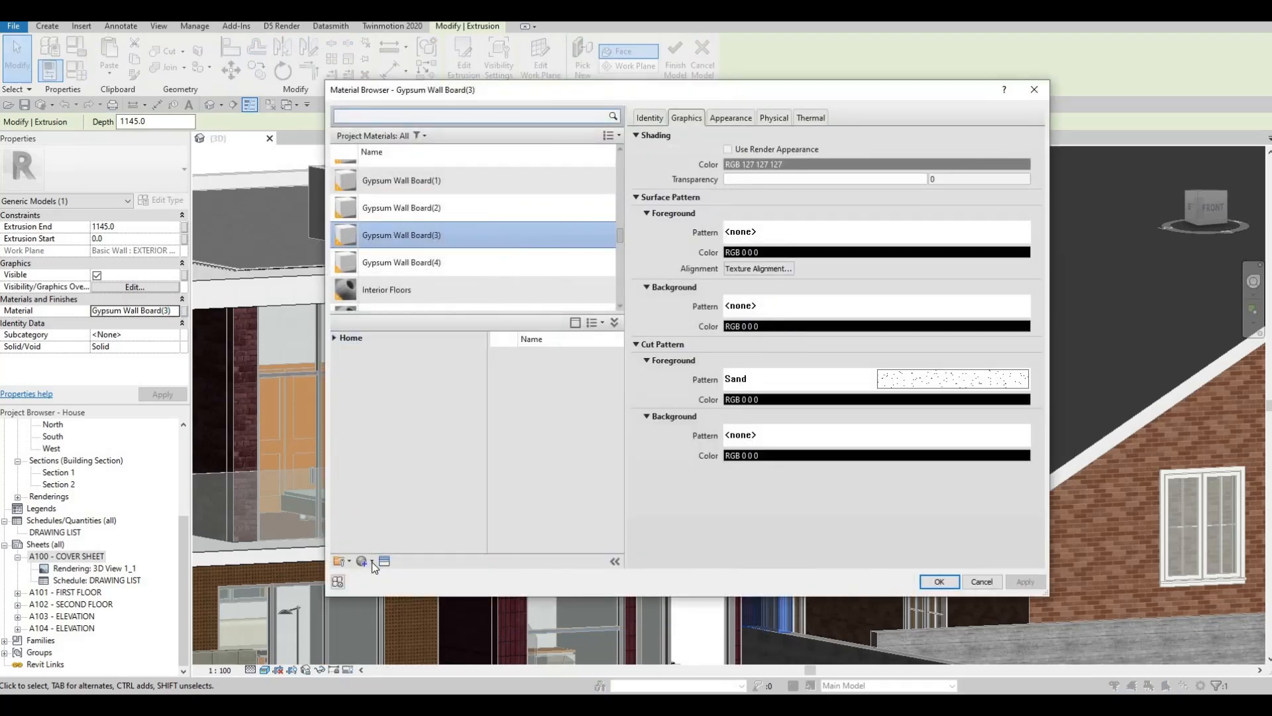
click(370, 562)
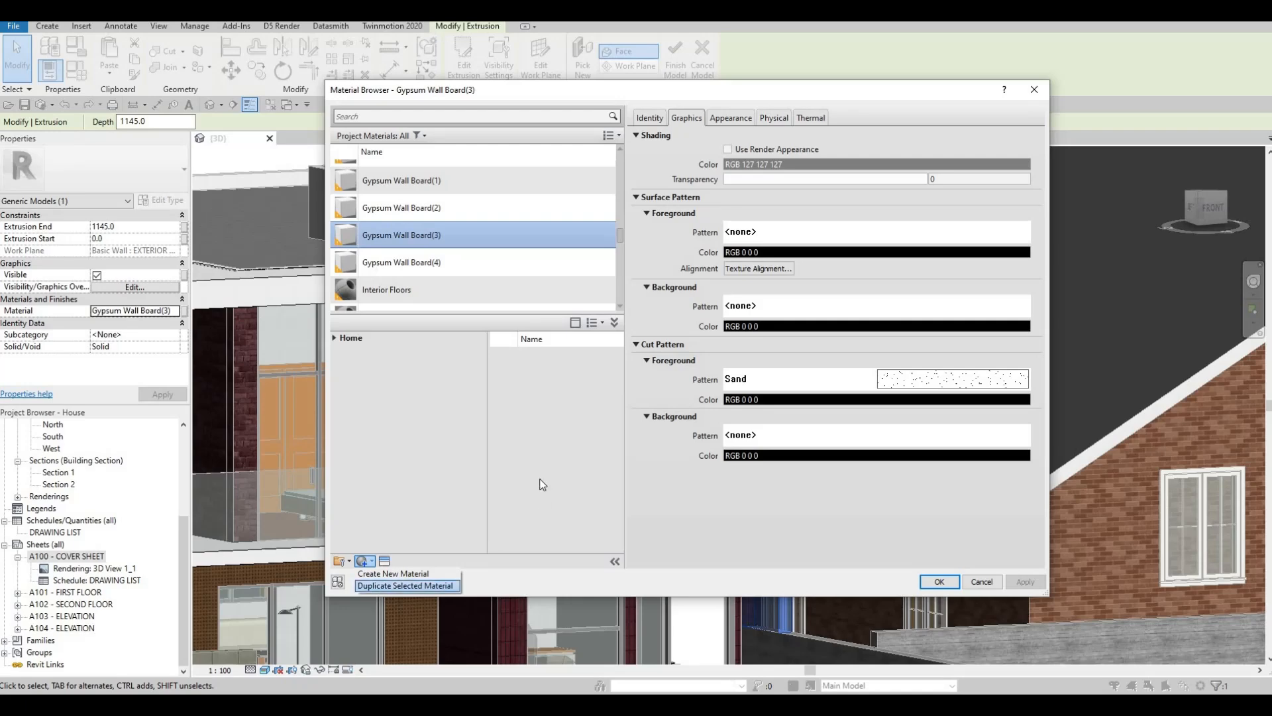
click(1029, 581)
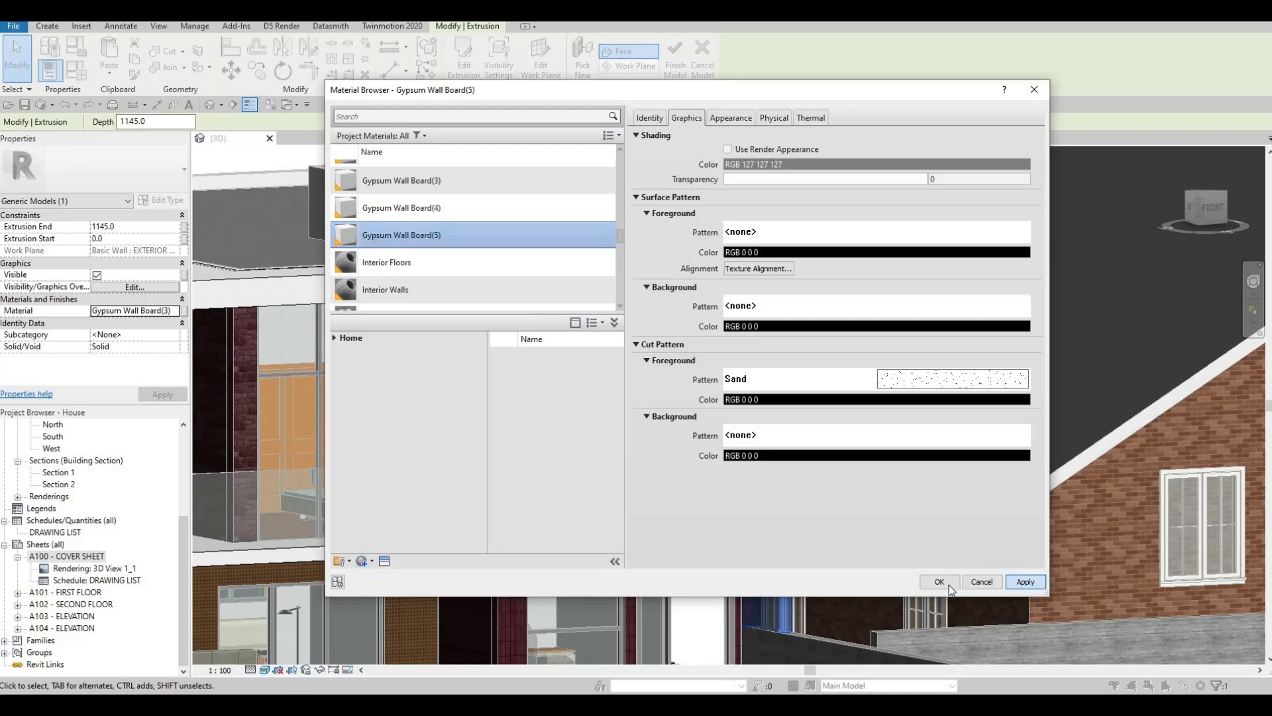
key(Return)
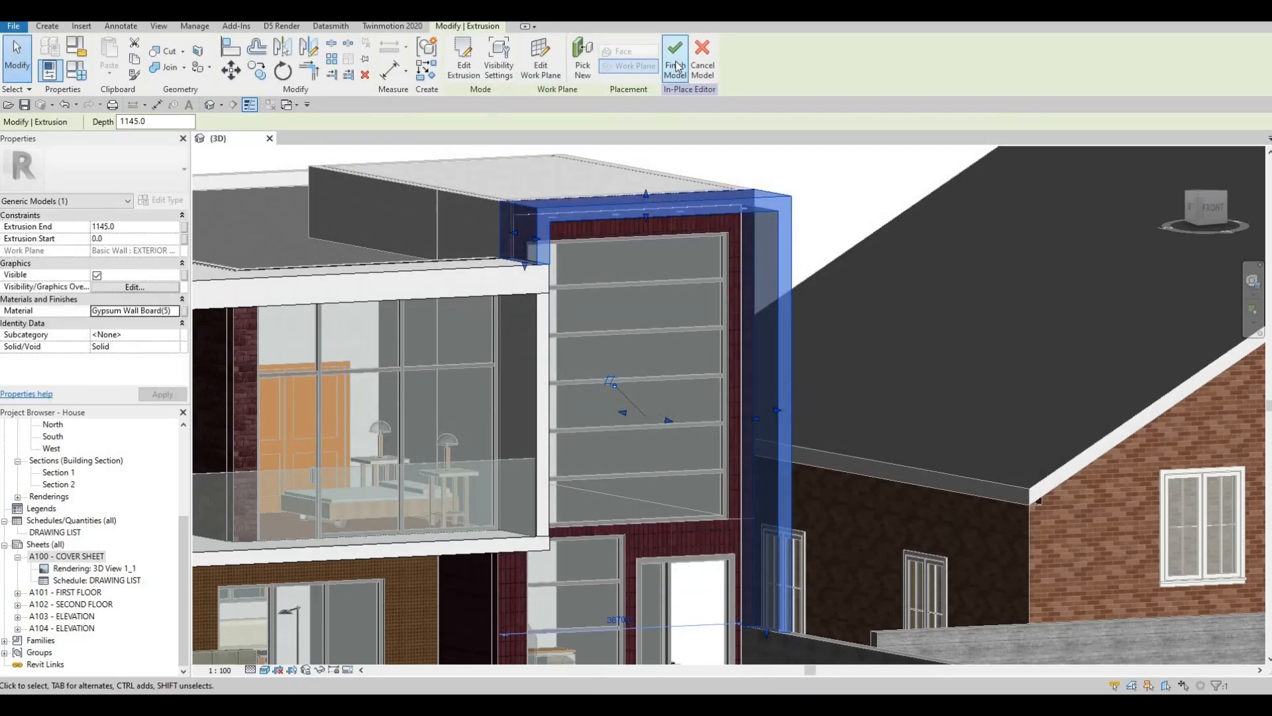
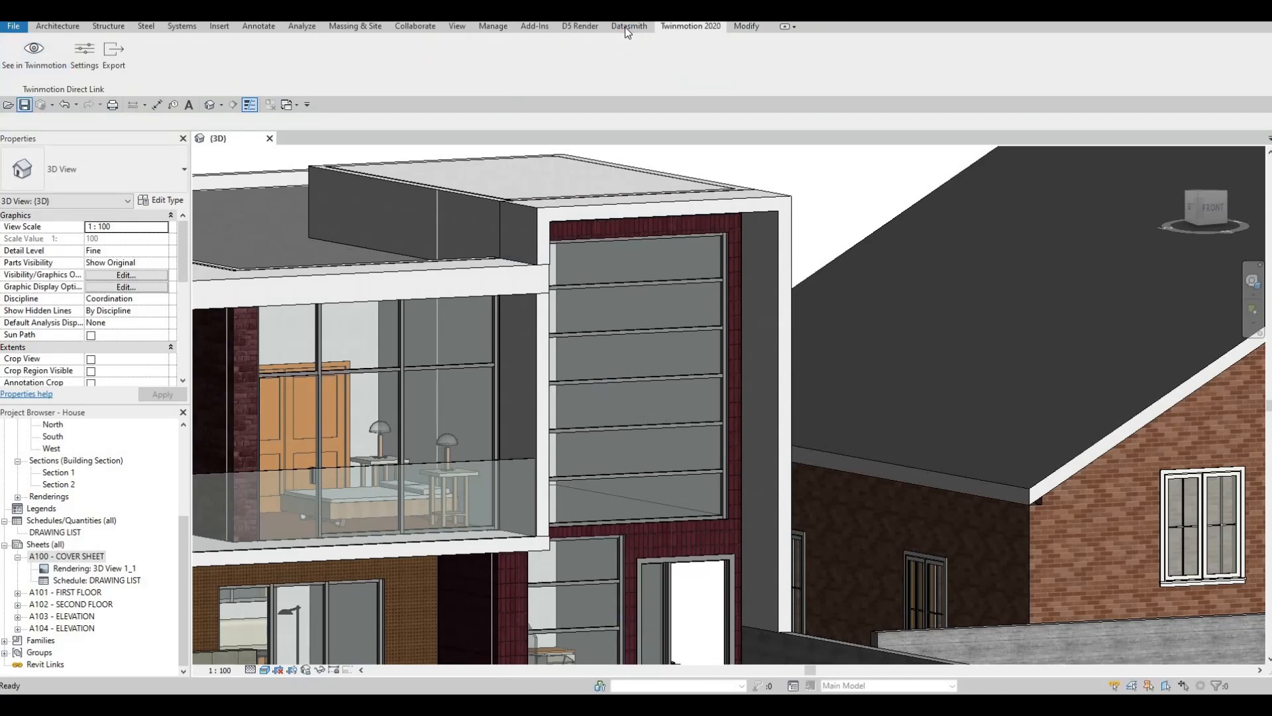
- Export the {3D} view to Datasmith as House-3DView-{3D}.udatasmith, replacing the existing file in the Revit File folder
click(626, 28)
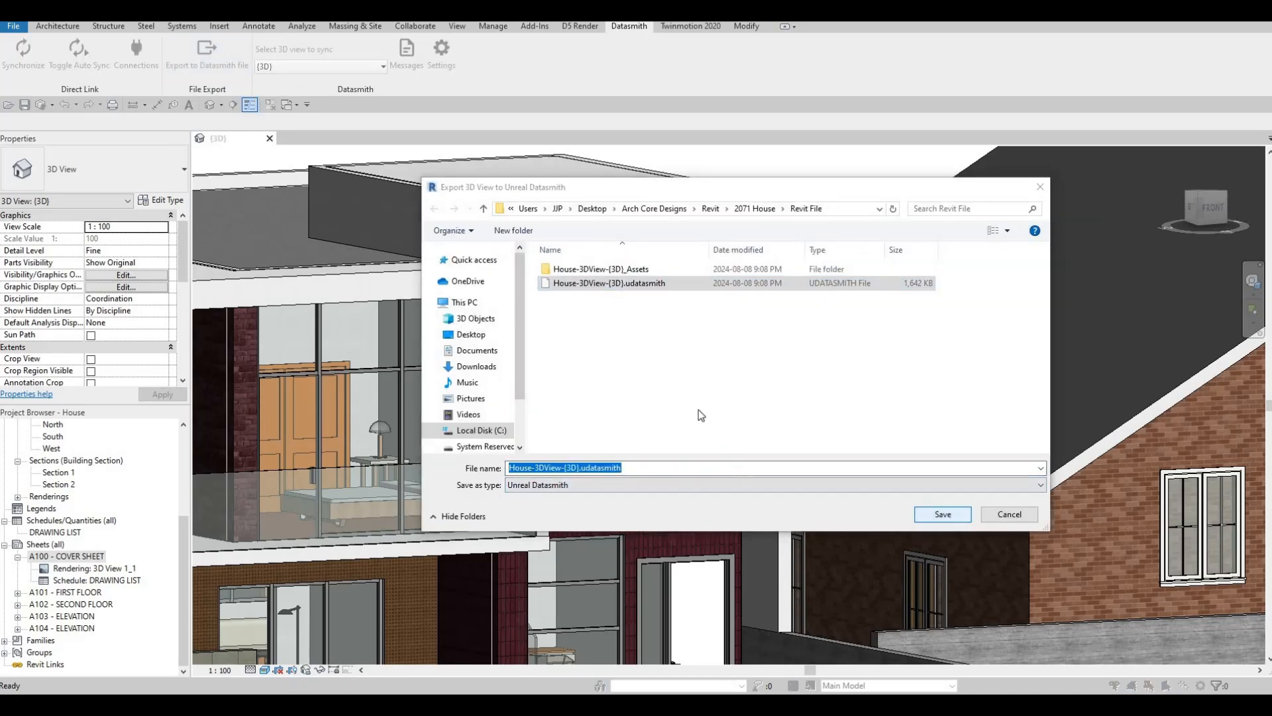
click(664, 352)
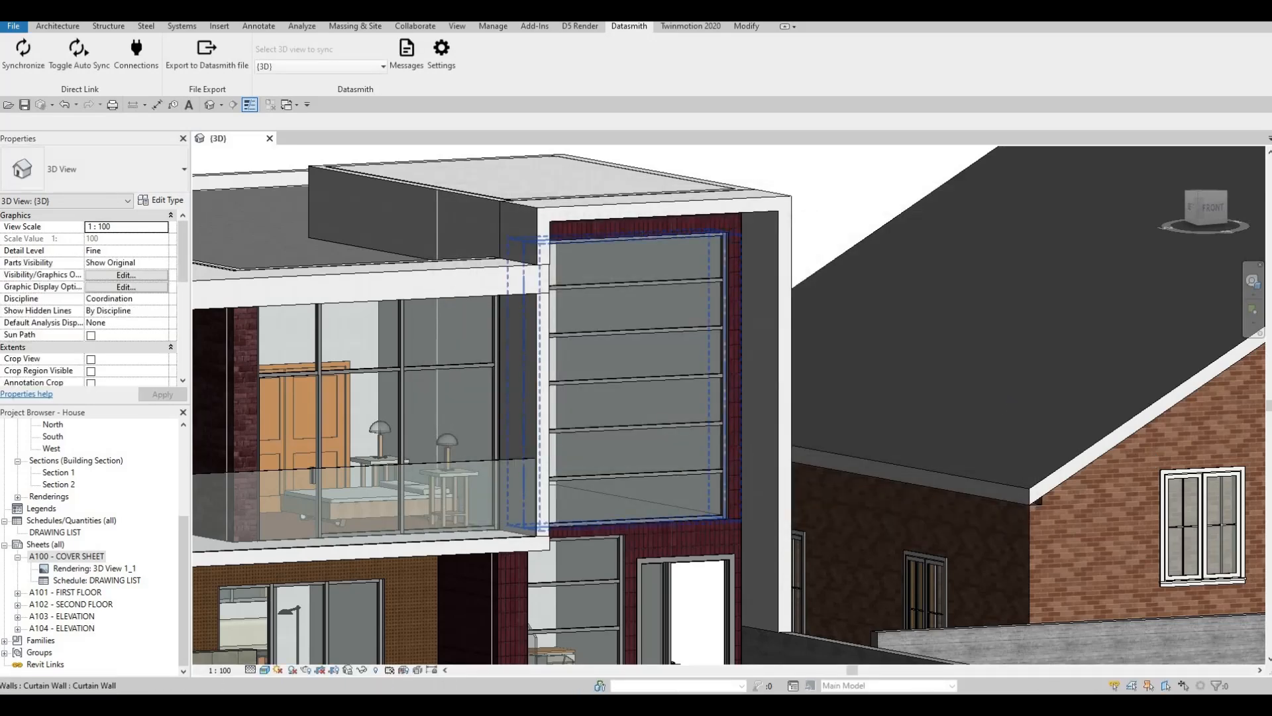
- Switch to Twinmotion, save the project and reload the imported House-3DView-{3D} Datasmith file
key(alt+Tab)
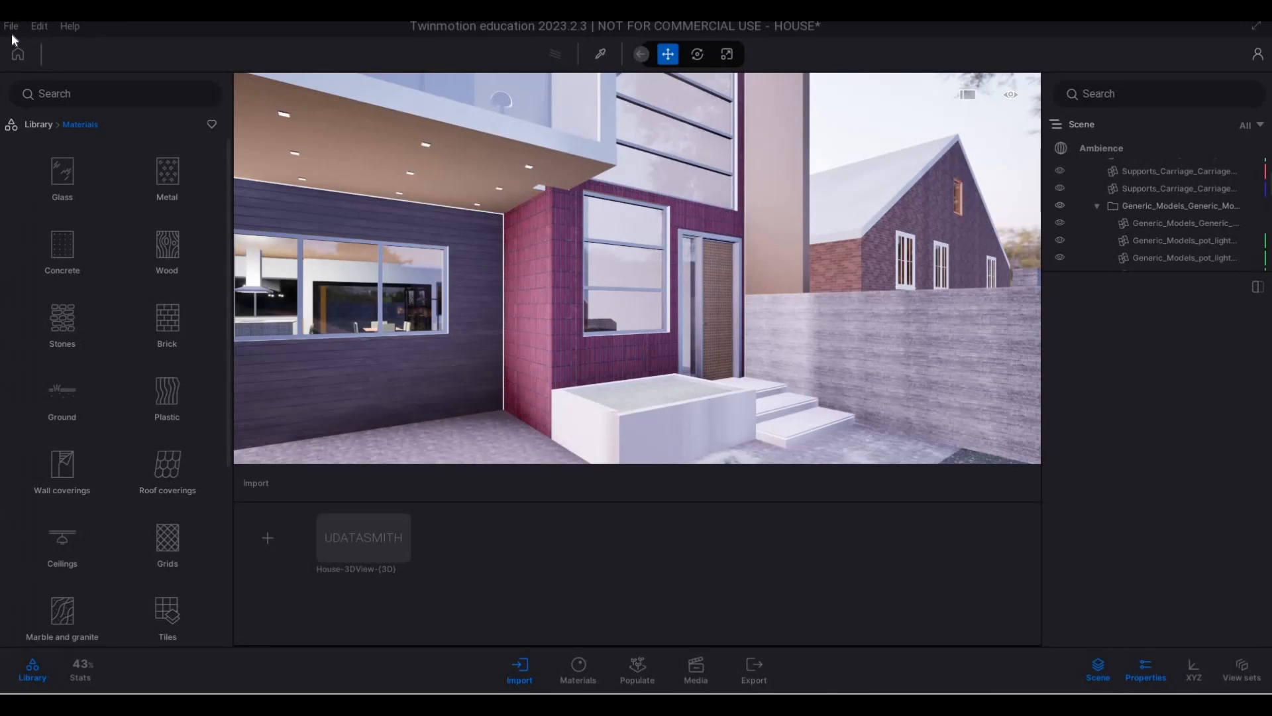
click(11, 26)
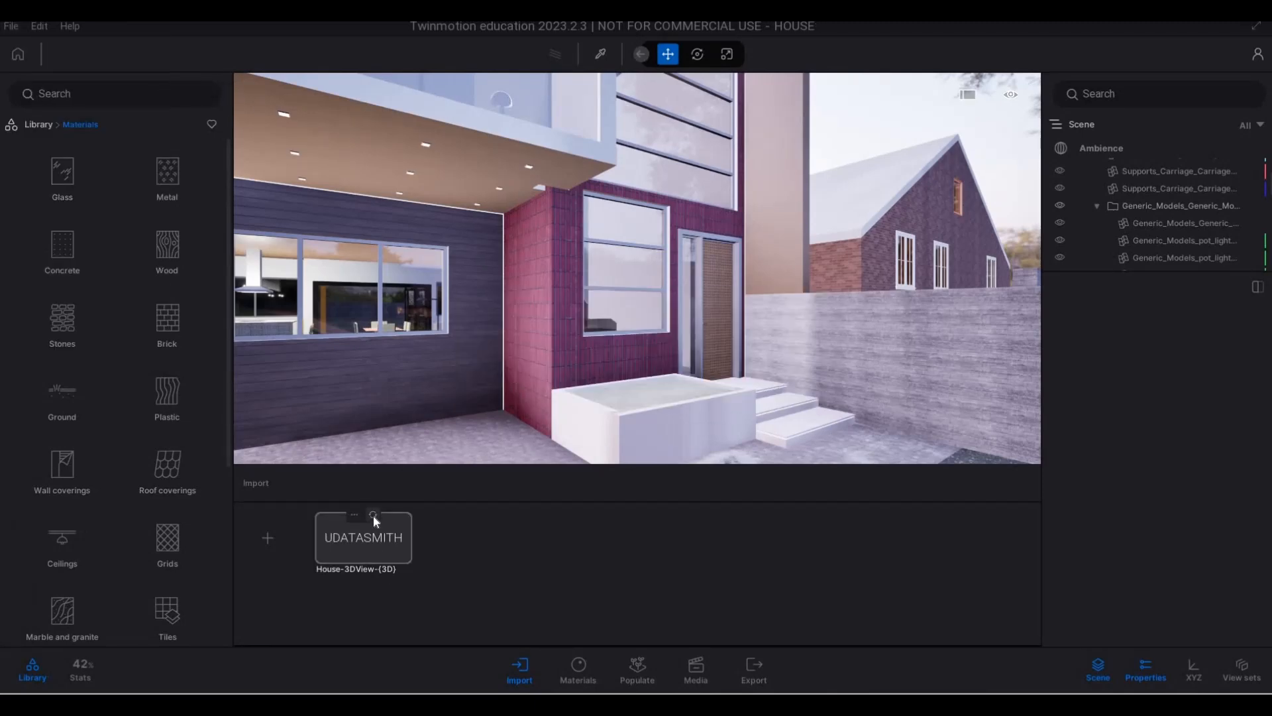
click(373, 516)
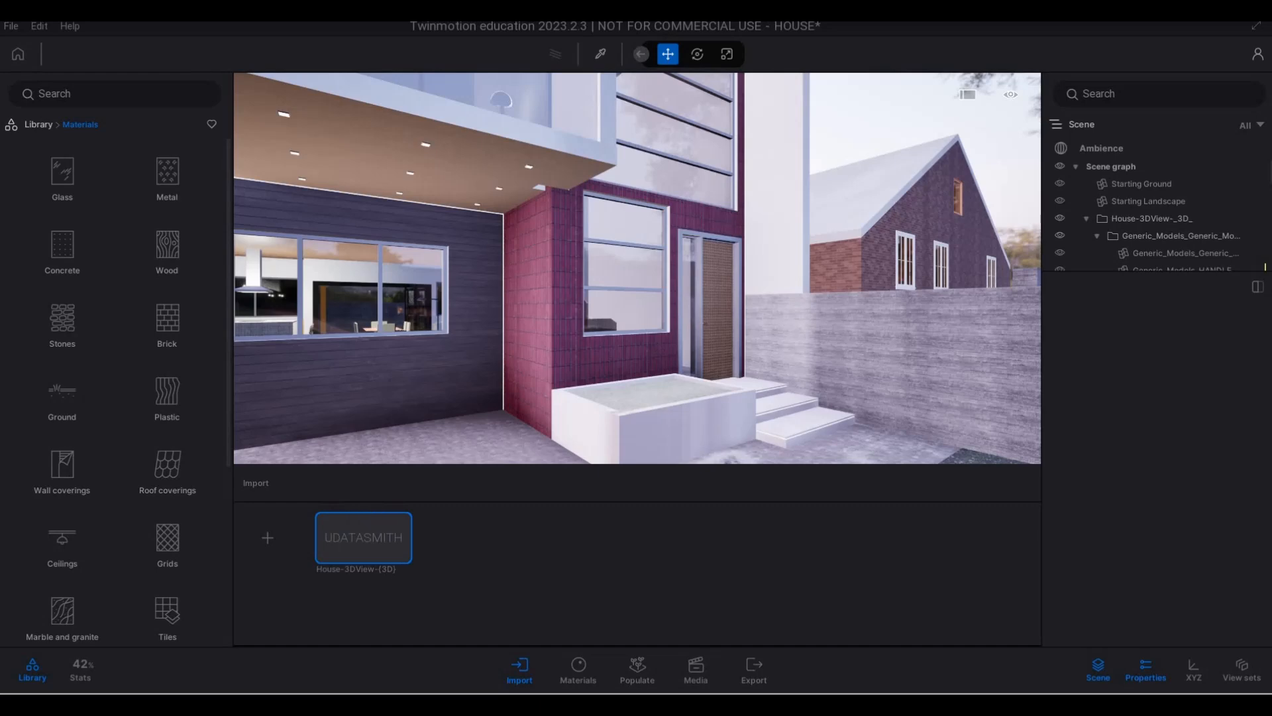
- Examine the reloaded facade around the tall window and the surround's outer leg beside the boundary wall
middle_drag(651, 203, 682, 302)
key(e)
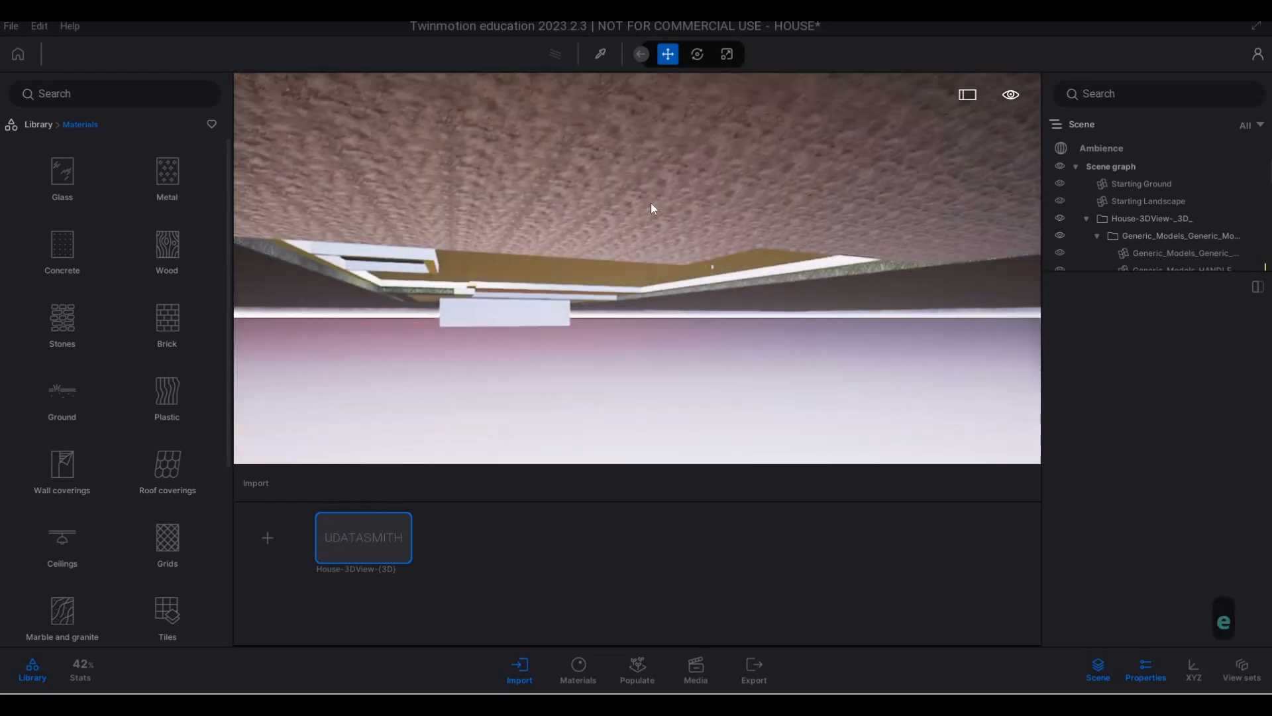
key(d)
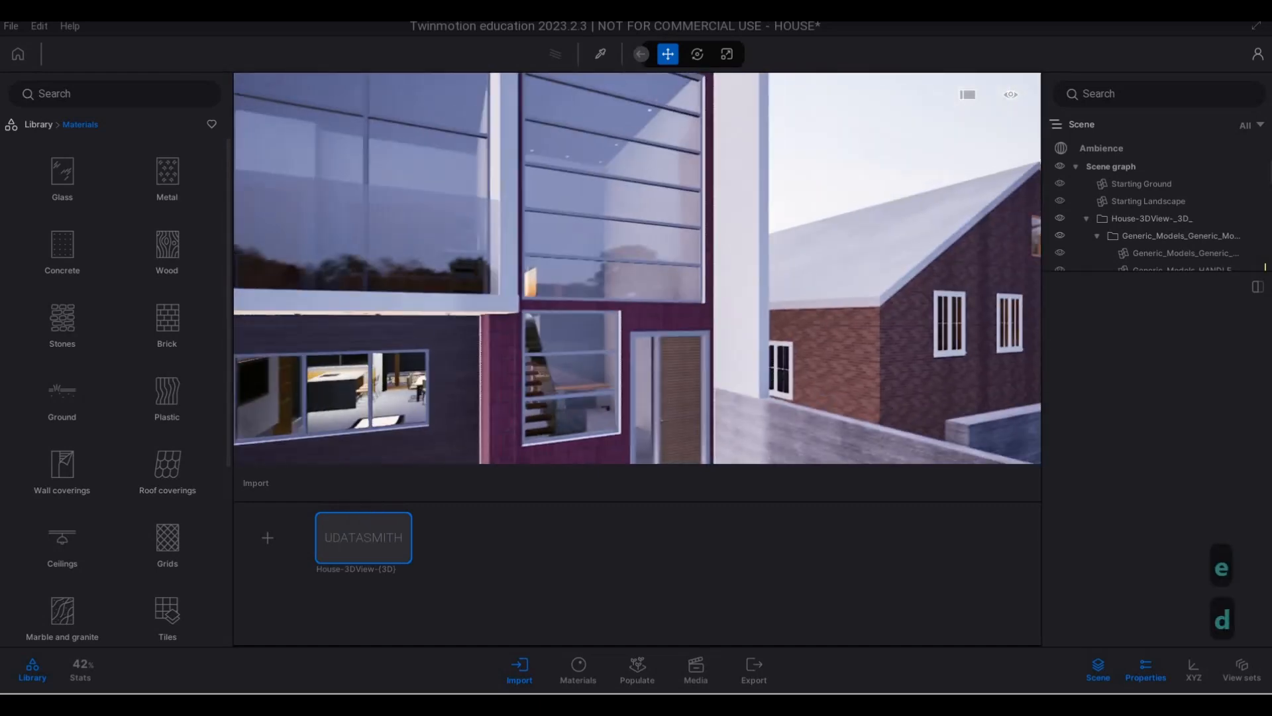
key(d)
key(w)
key(d)
key(w)
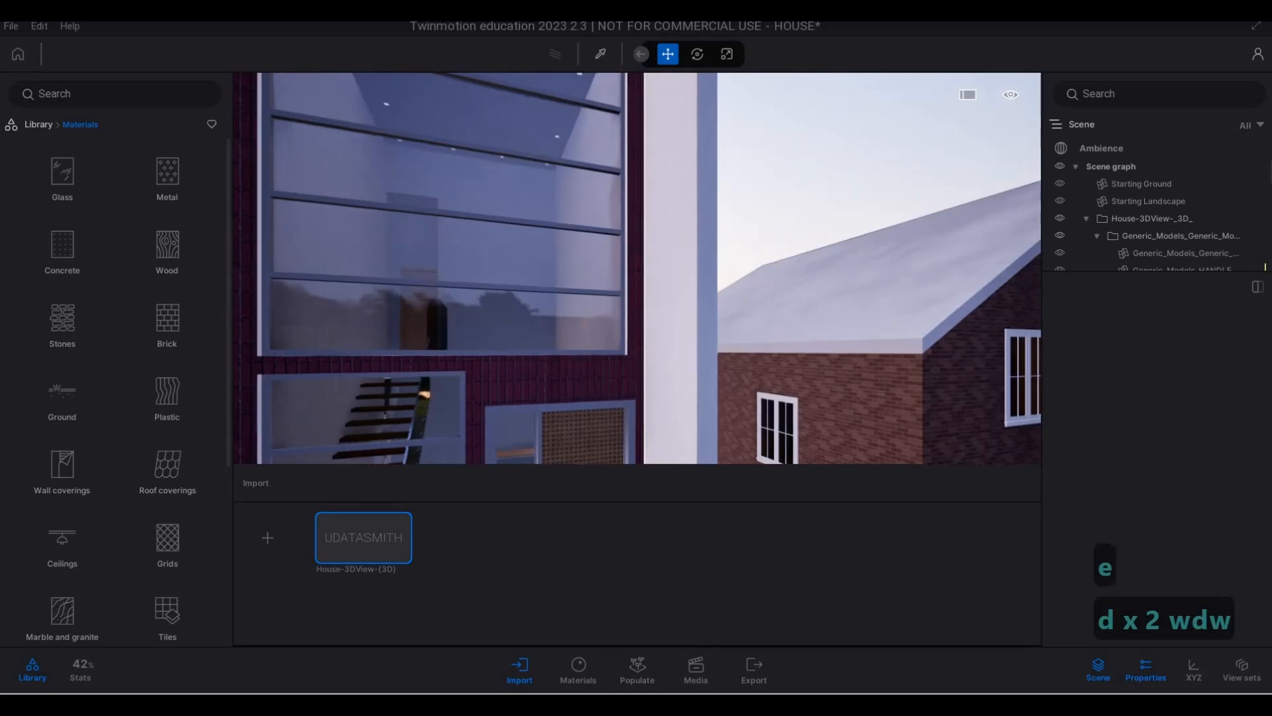
- Apply the Redcedar 06 G wood material to the panel of the front entrance door
key(a)
key(e)
key(d)
key(w)
key(d)
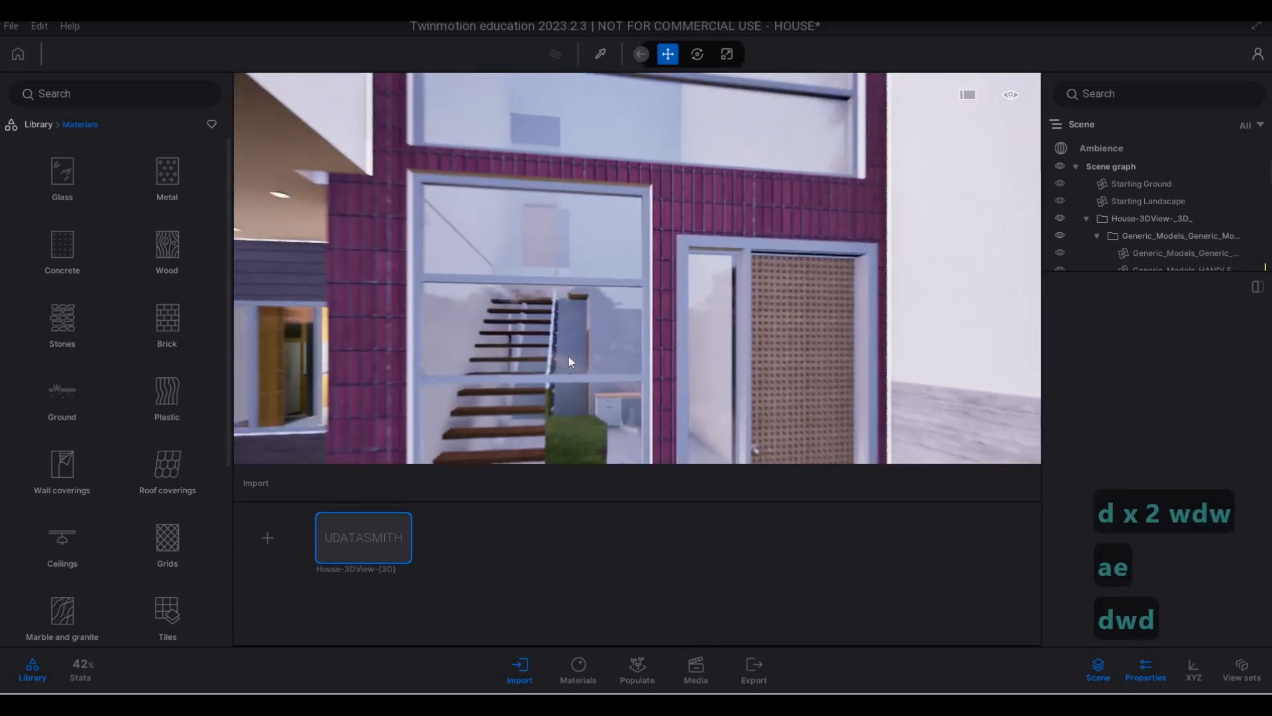
key(w)
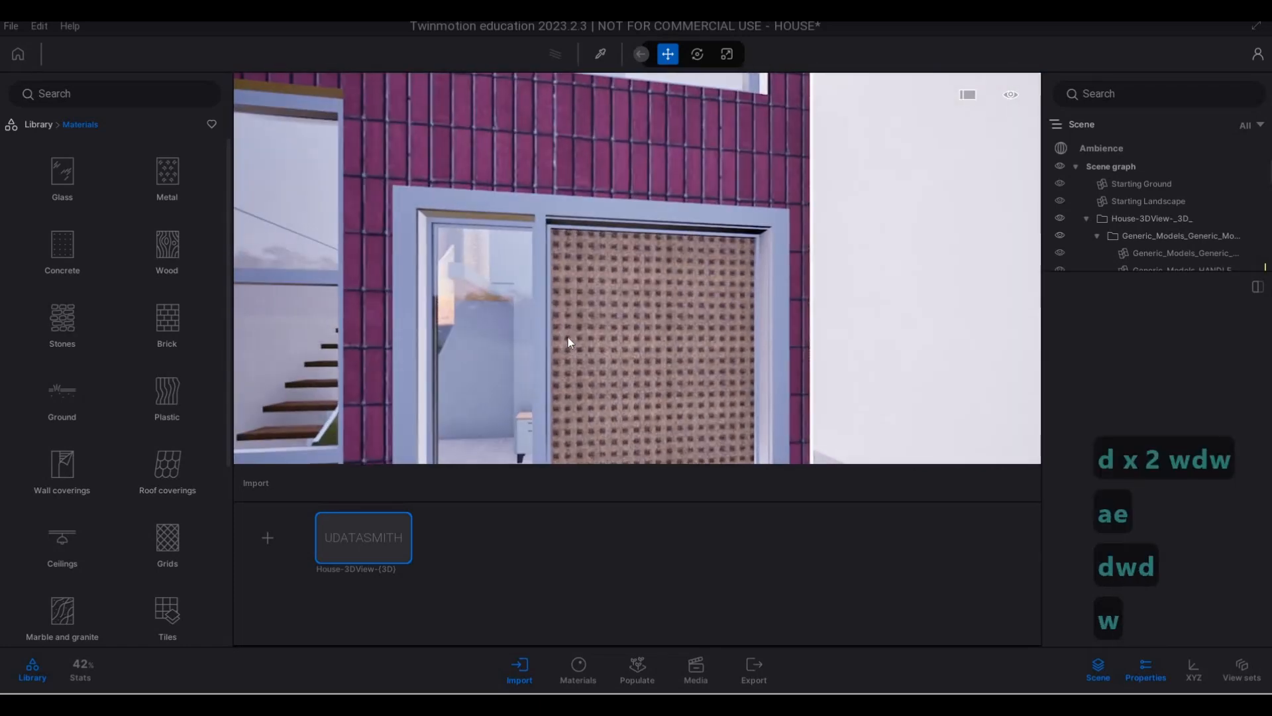
click(177, 253)
scroll(111, 495, down, 6)
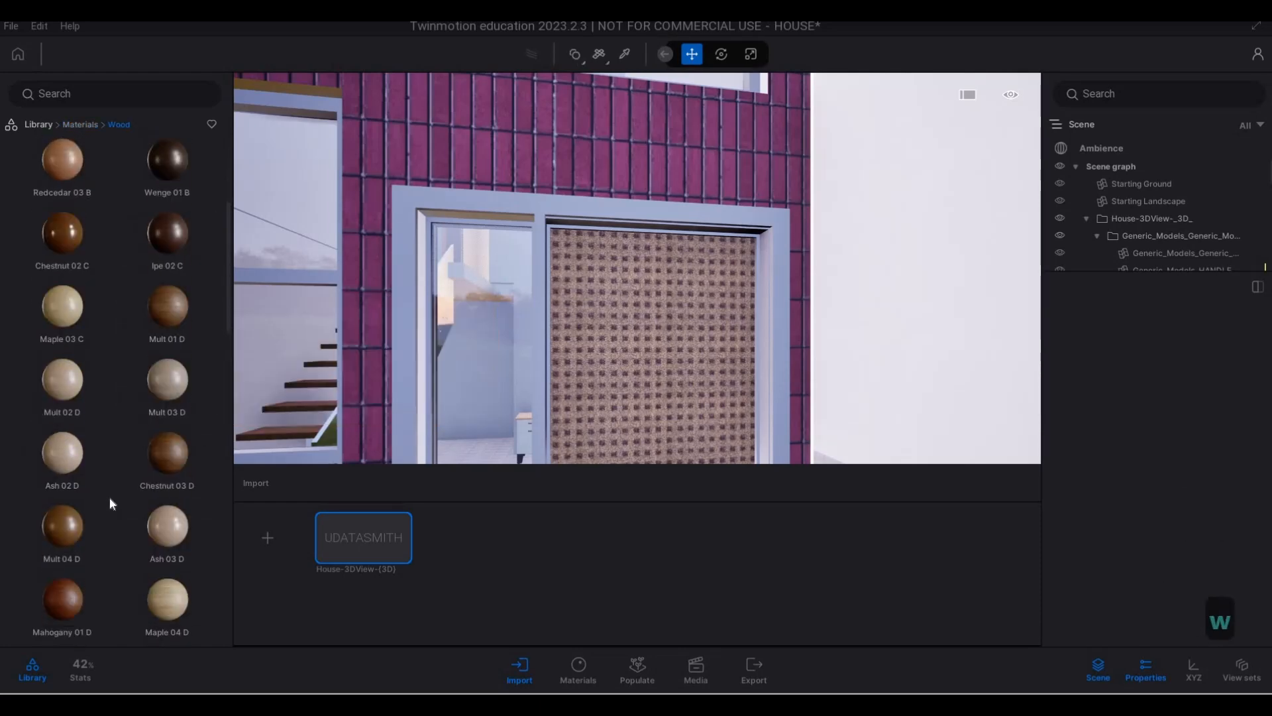
scroll(72, 463, down, 5)
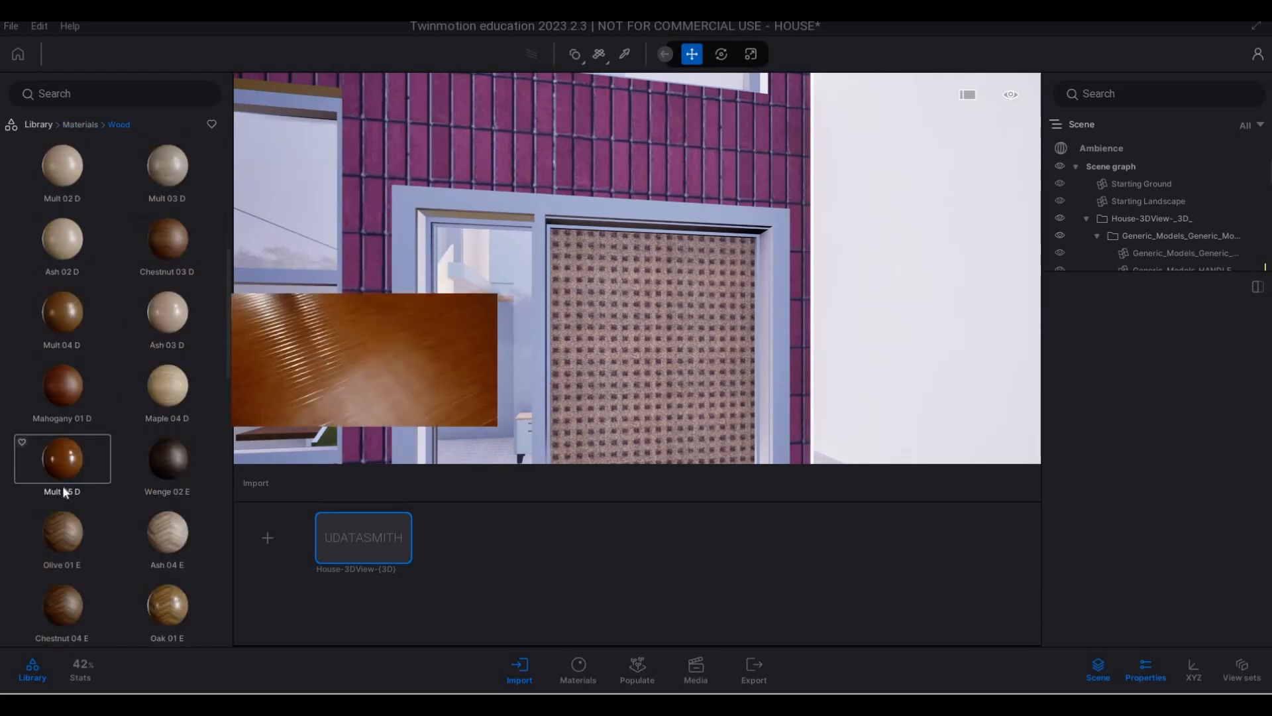
drag(60, 520, 647, 401)
- Examine the wooden entrance door against the surrounding wall, the stair window and the balcony soffit
key(s)
key(a)
key(w)
key(w)
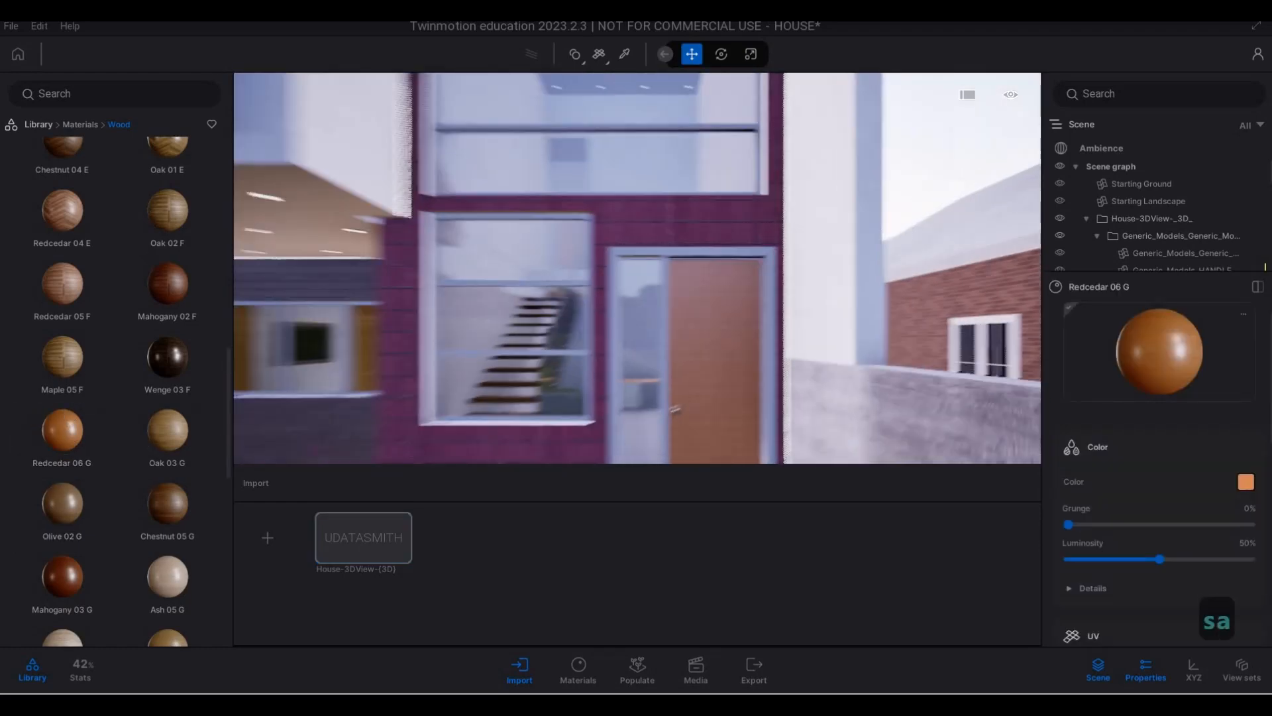
key(d)
key(d)
key(d)
key(d)
key(d)
key(d)
key(d)
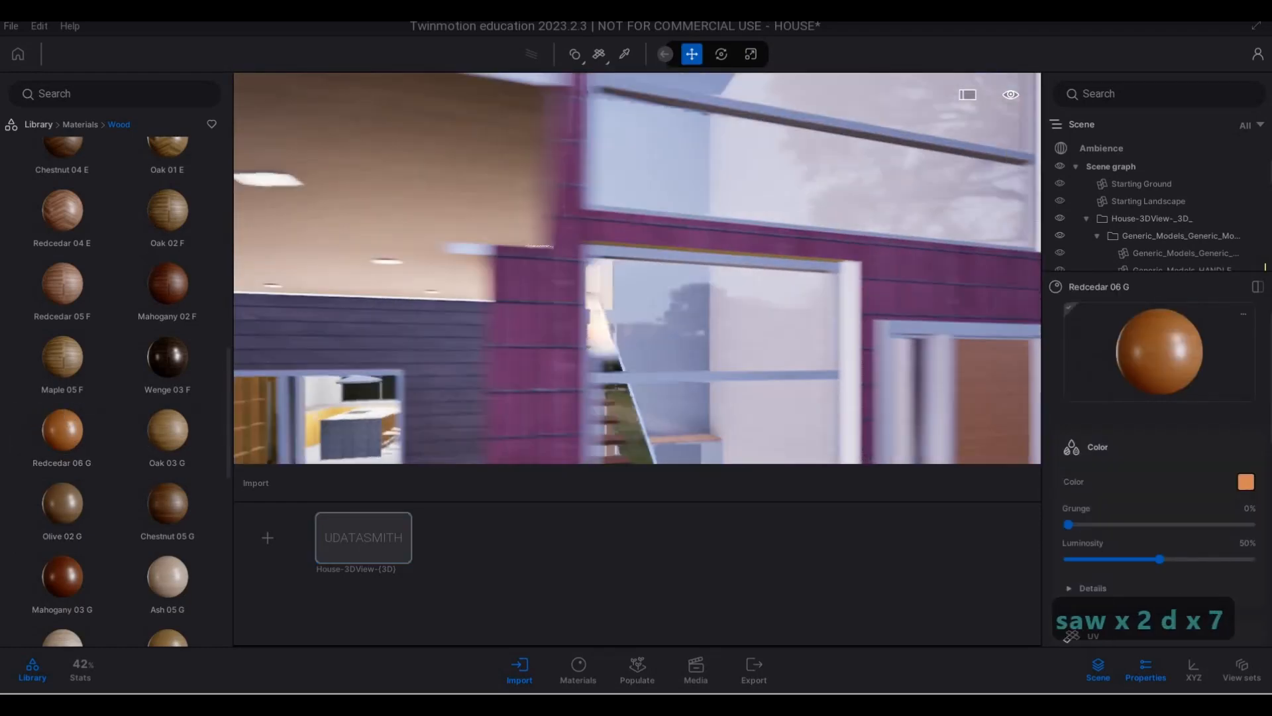
key(e)
key(d)
key(d)
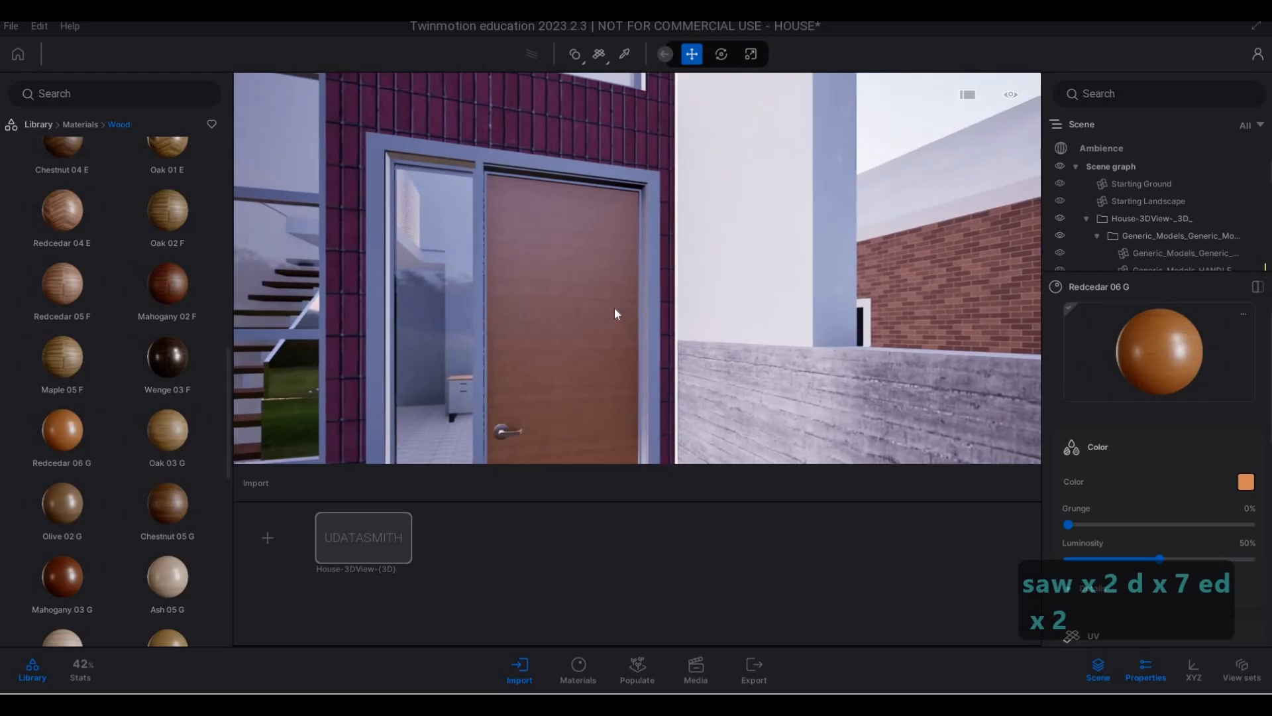
- Apply the Grey sandstone material from the stone library to the purple tiled wall around the entrance and windows
key(s)
key(q)
key(q)
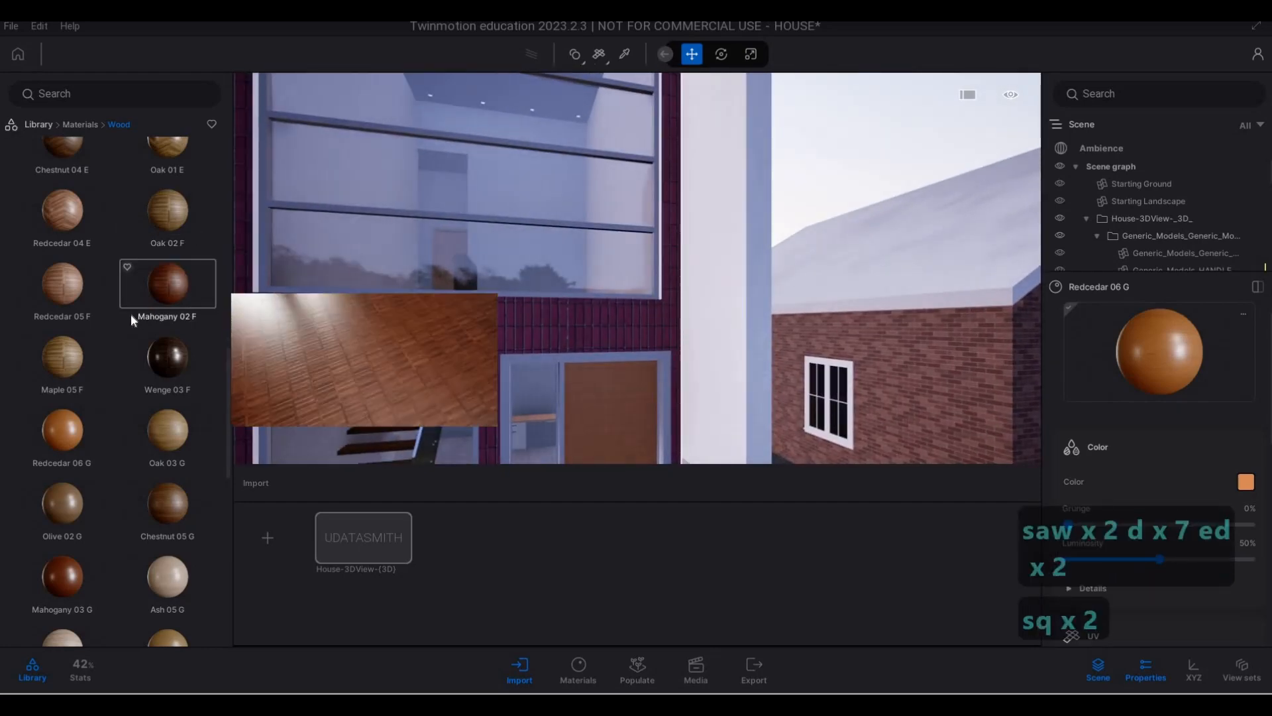
click(85, 125)
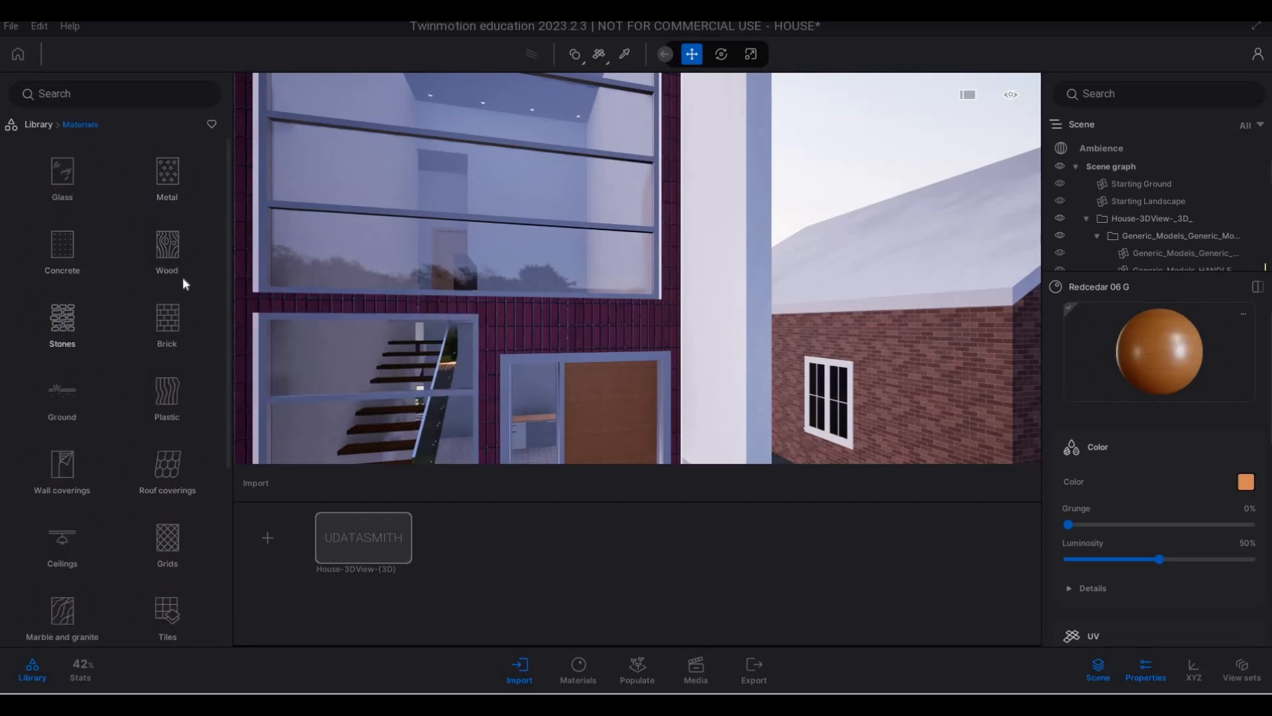
click(62, 322)
mouse_move(109, 349)
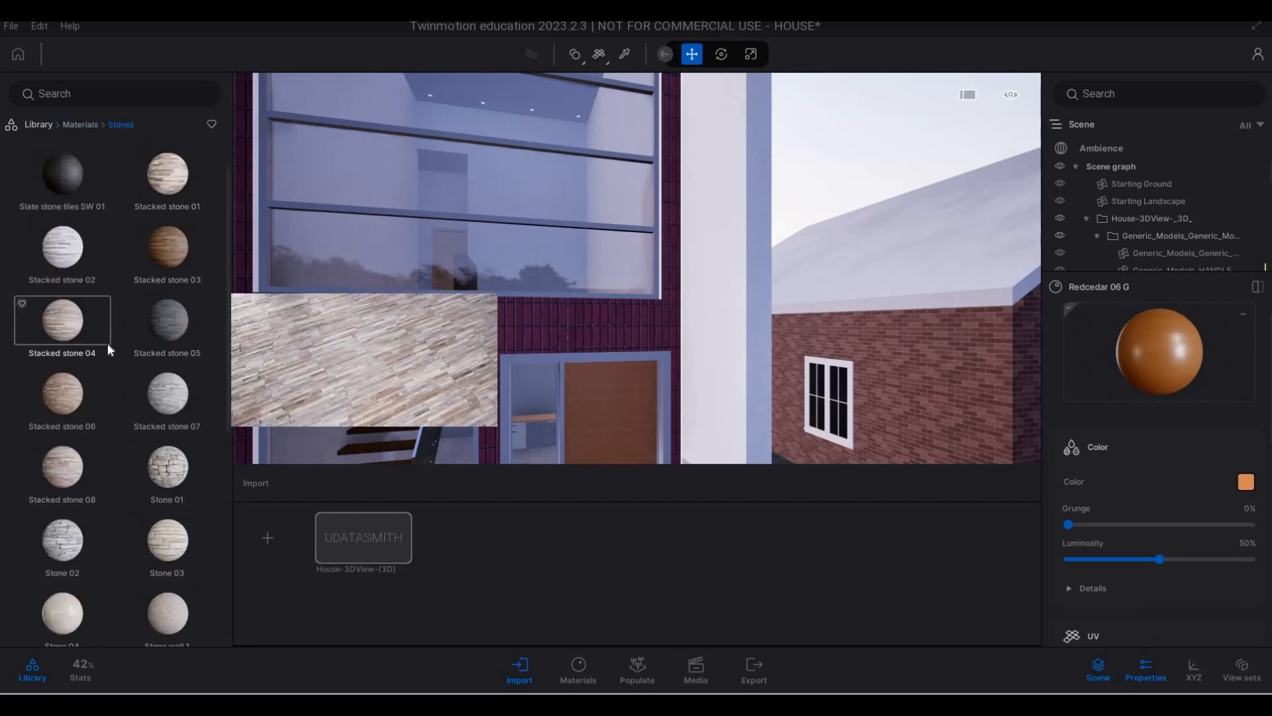
scroll(86, 346, down, 3)
mouse_move(63, 351)
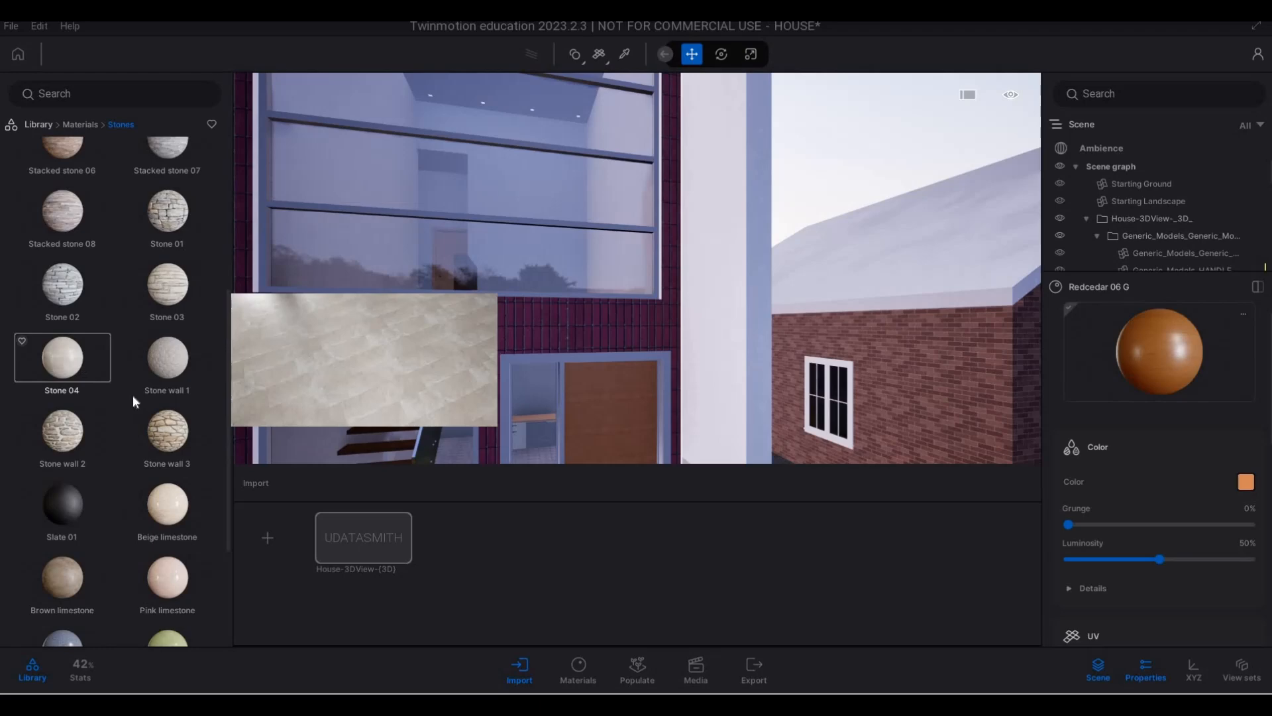
scroll(133, 395, down, 2)
scroll(93, 427, down, 1)
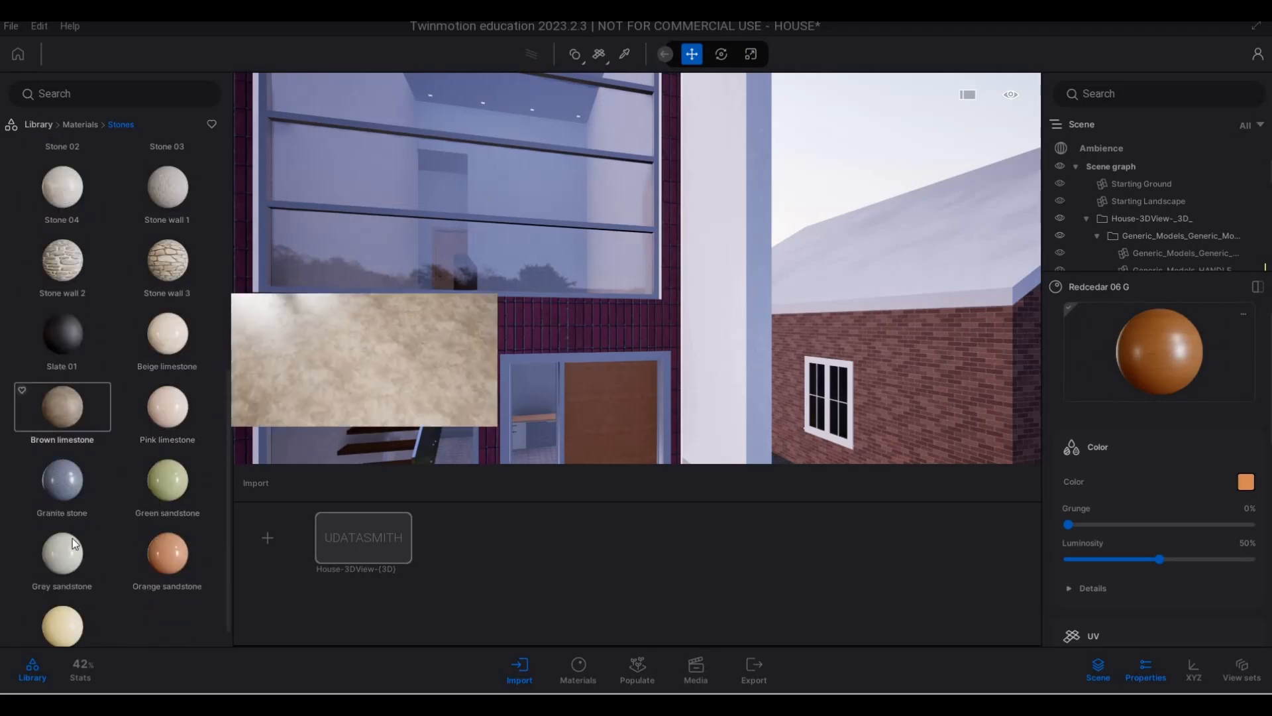
scroll(75, 543, down, 1)
drag(490, 360, 495, 350)
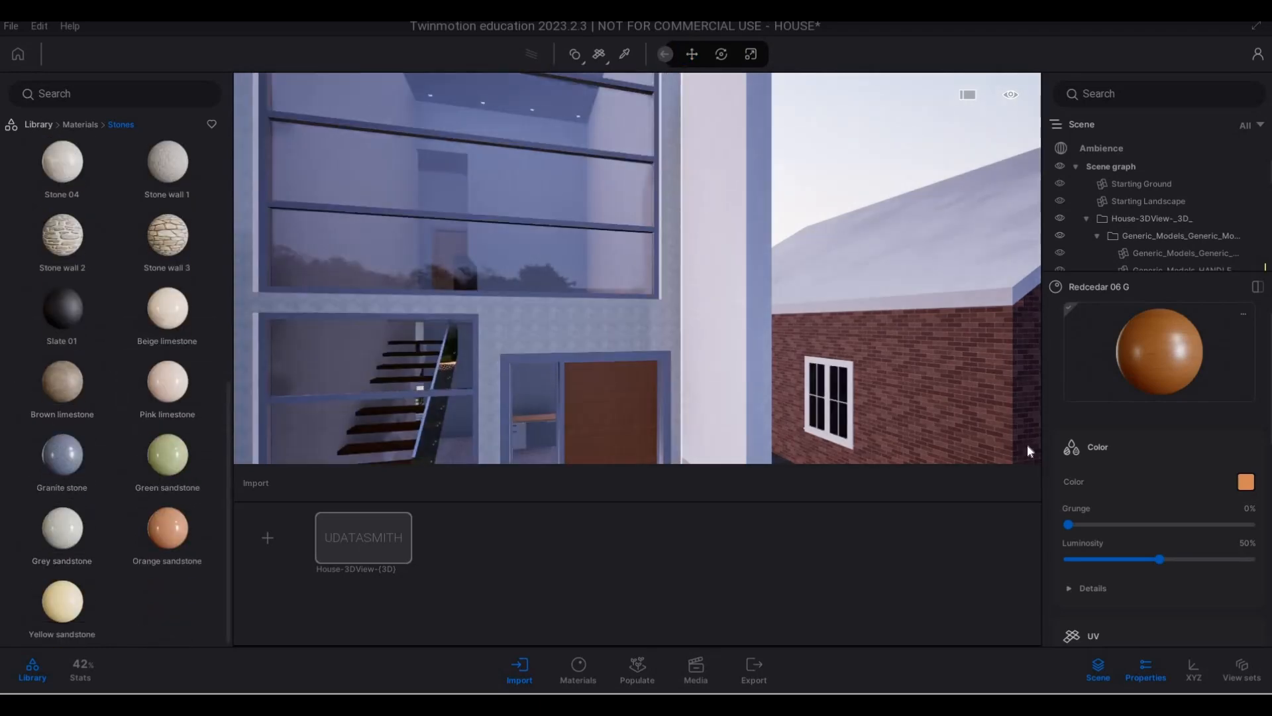
- Set the UV scale of the Grey sandstone material to 4.28
scroll(1085, 596, down, 1)
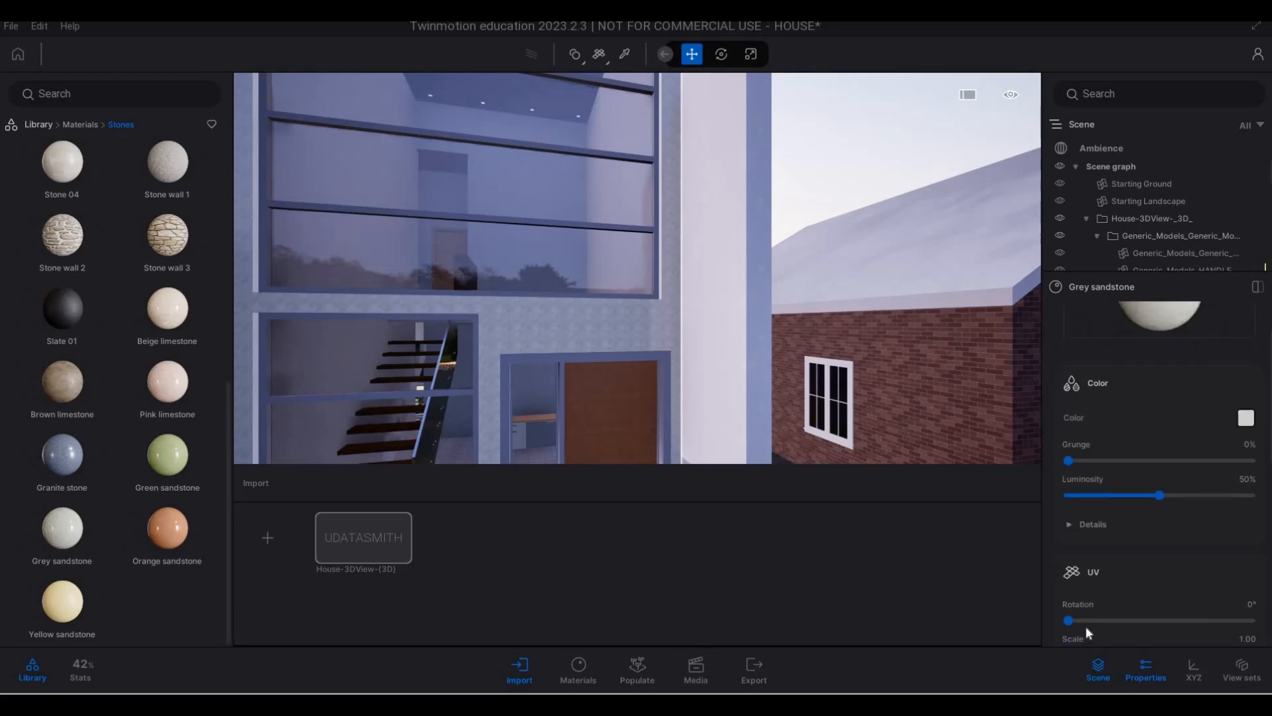
scroll(1154, 589, down, 1)
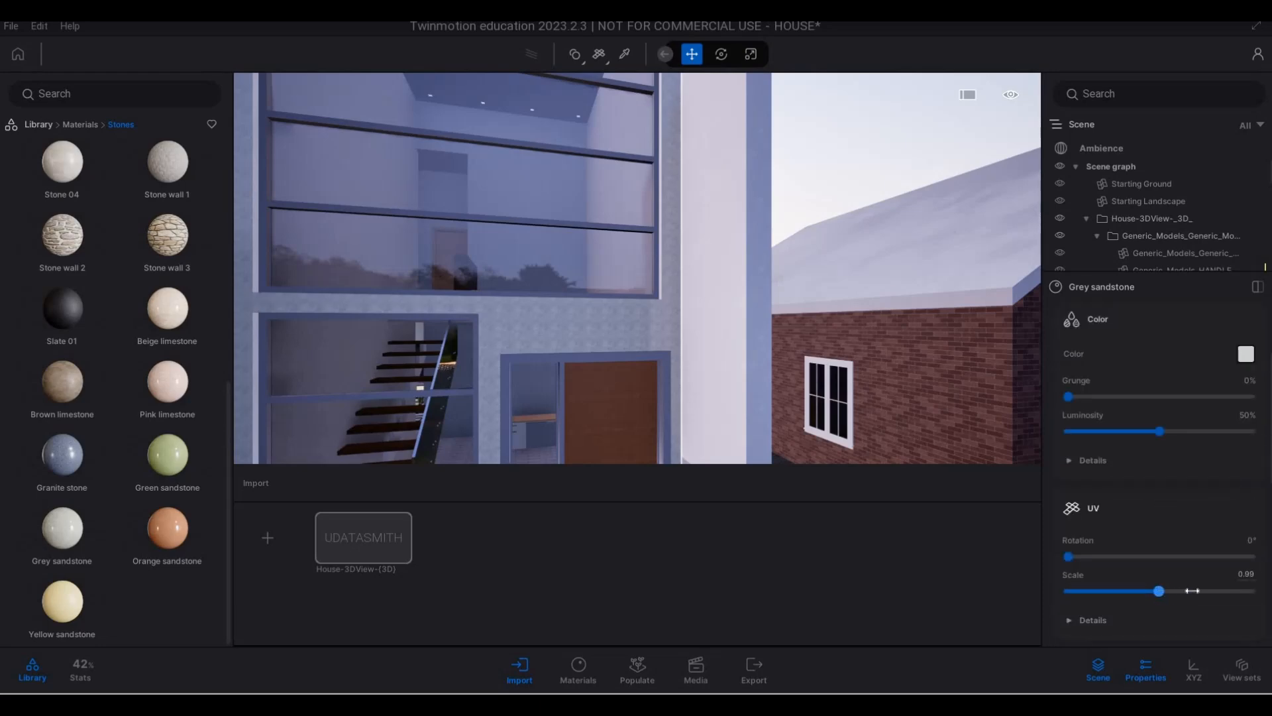
key(s)
key(a)
key(s)
key(a)
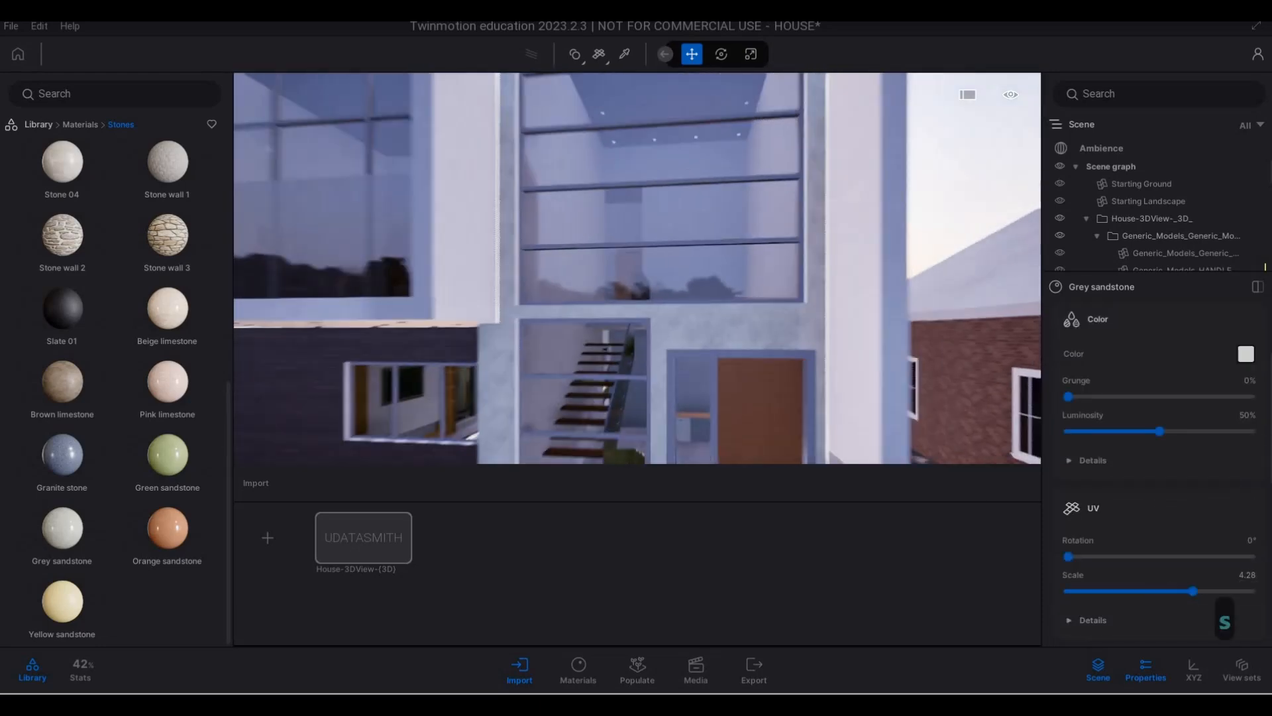
key(d)
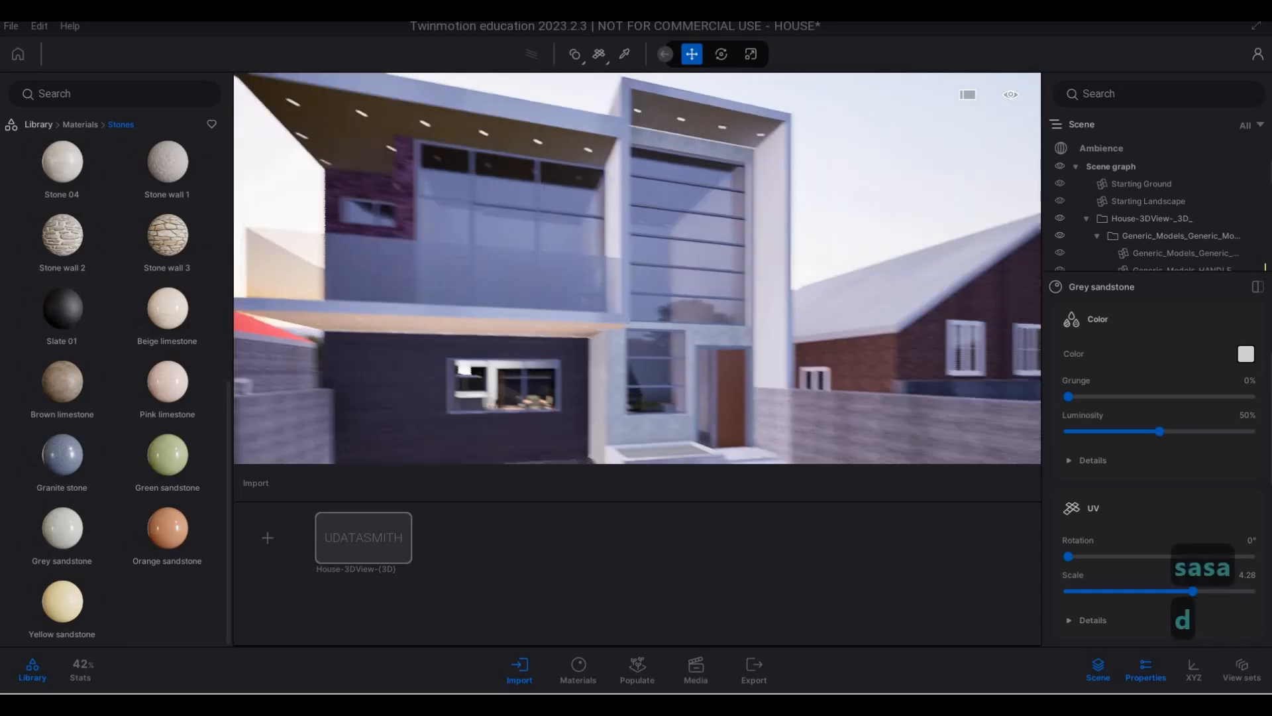
- Examine the sandstone wall around the tall window, the entrance door and the stair window at the new texture scale
key(w)
key(d)
key(w)
key(d)
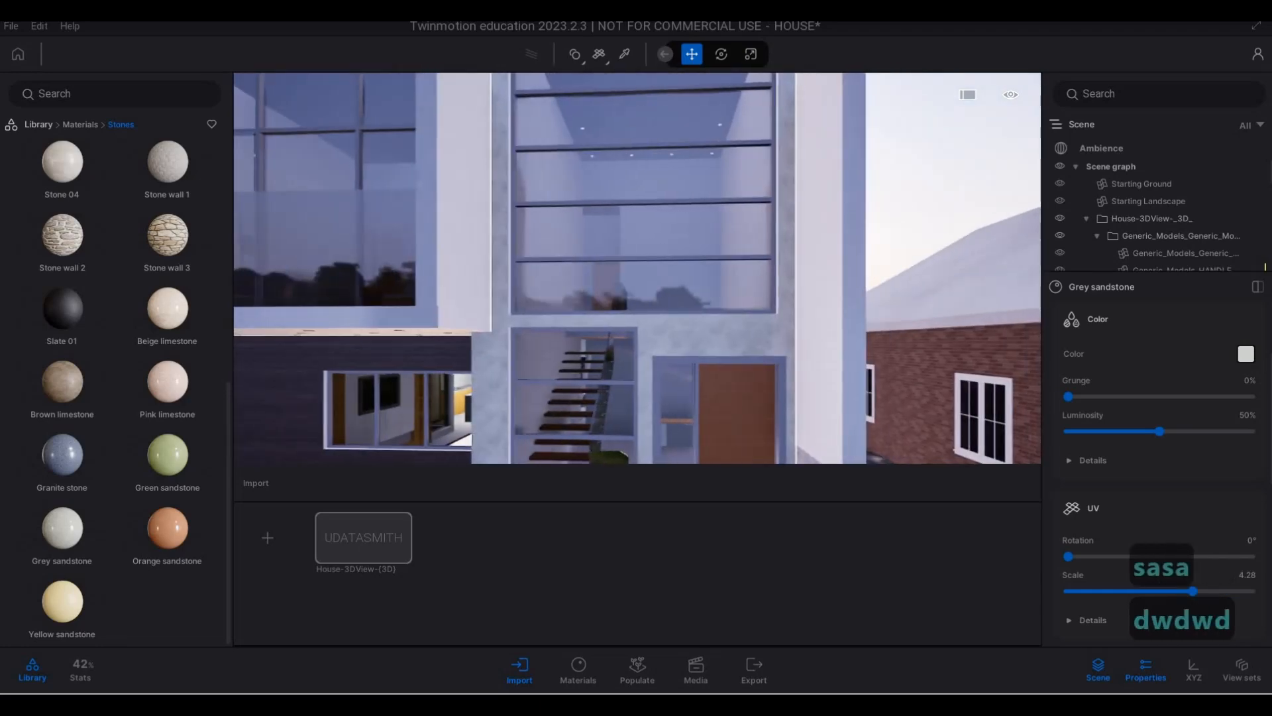
key(s)
key(e)
key(a)
key(w)
key(w)
key(a)
key(w)
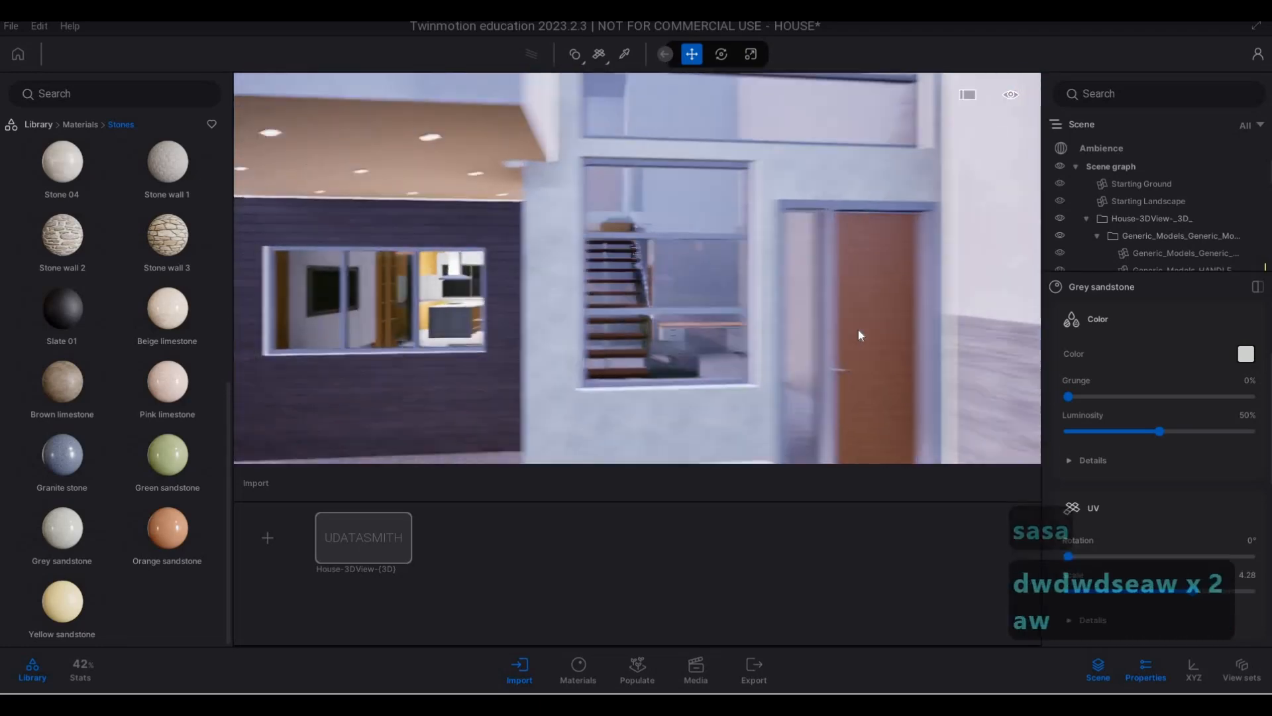
- Set the Metalness of the Grey sandstone material to 23% and check the entrance wall with it
scroll(1165, 514, down, 5)
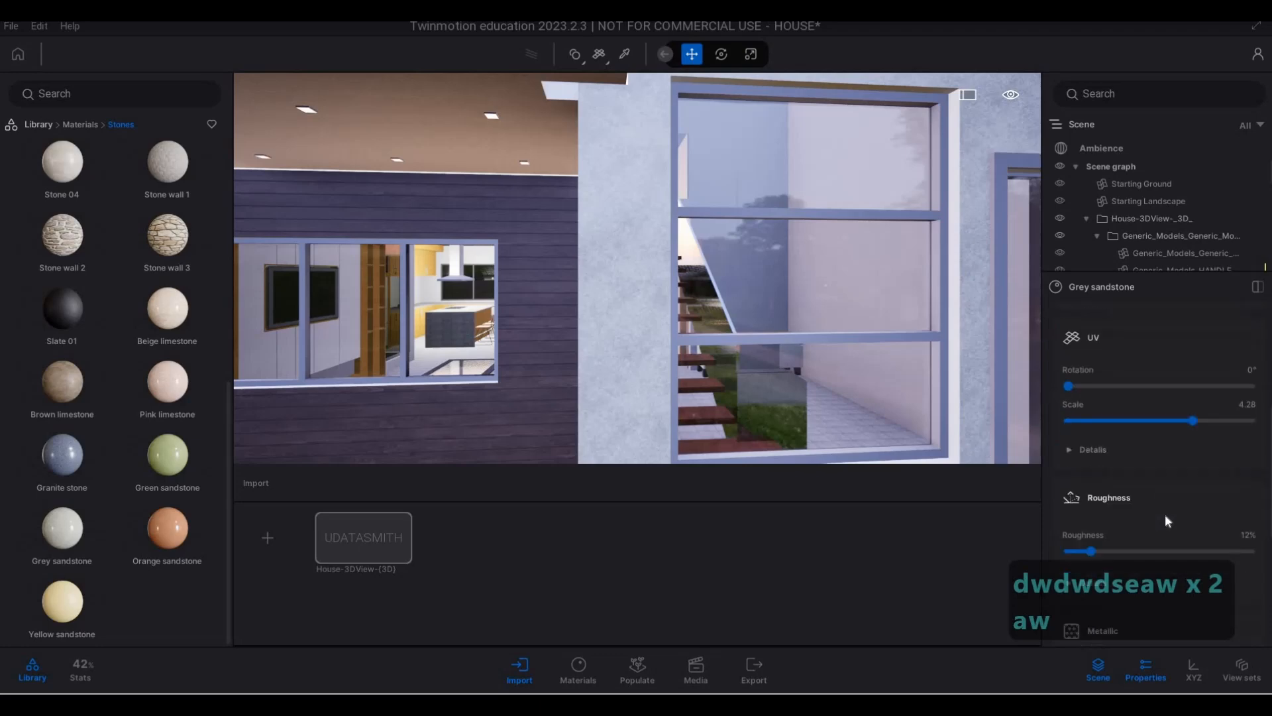
scroll(1165, 514, down, 3)
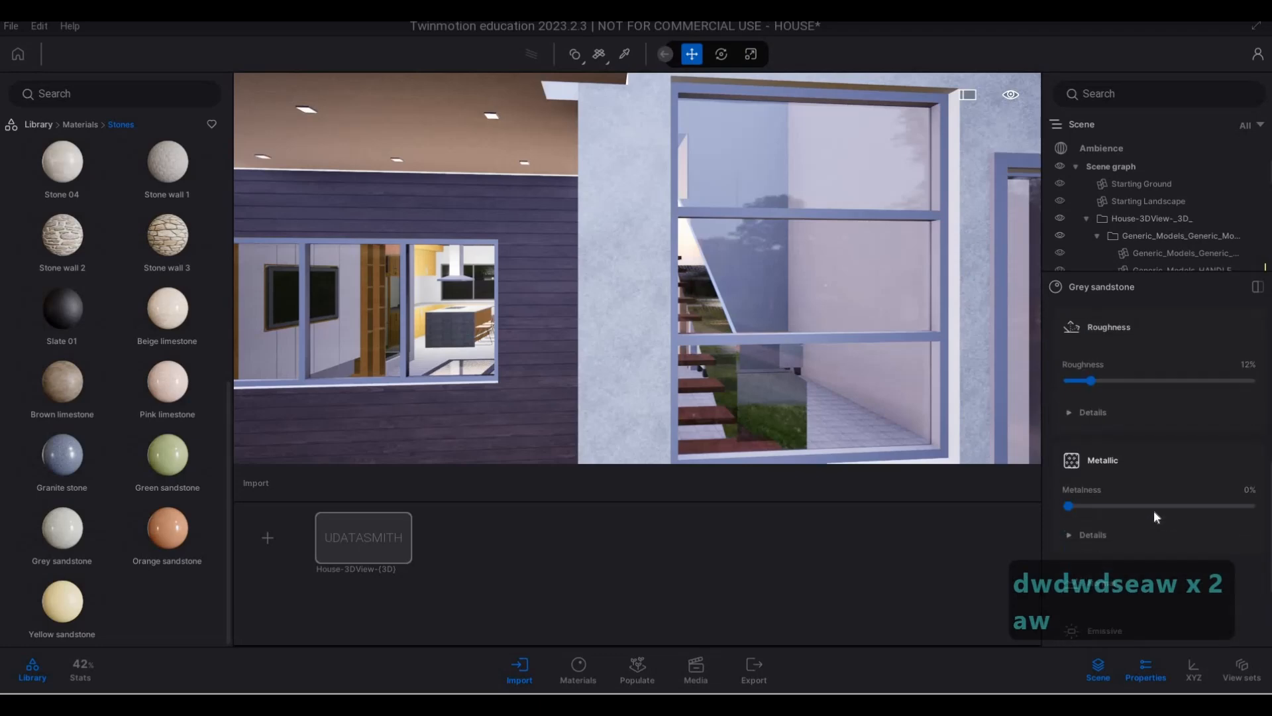
scroll(1141, 451, up, 4)
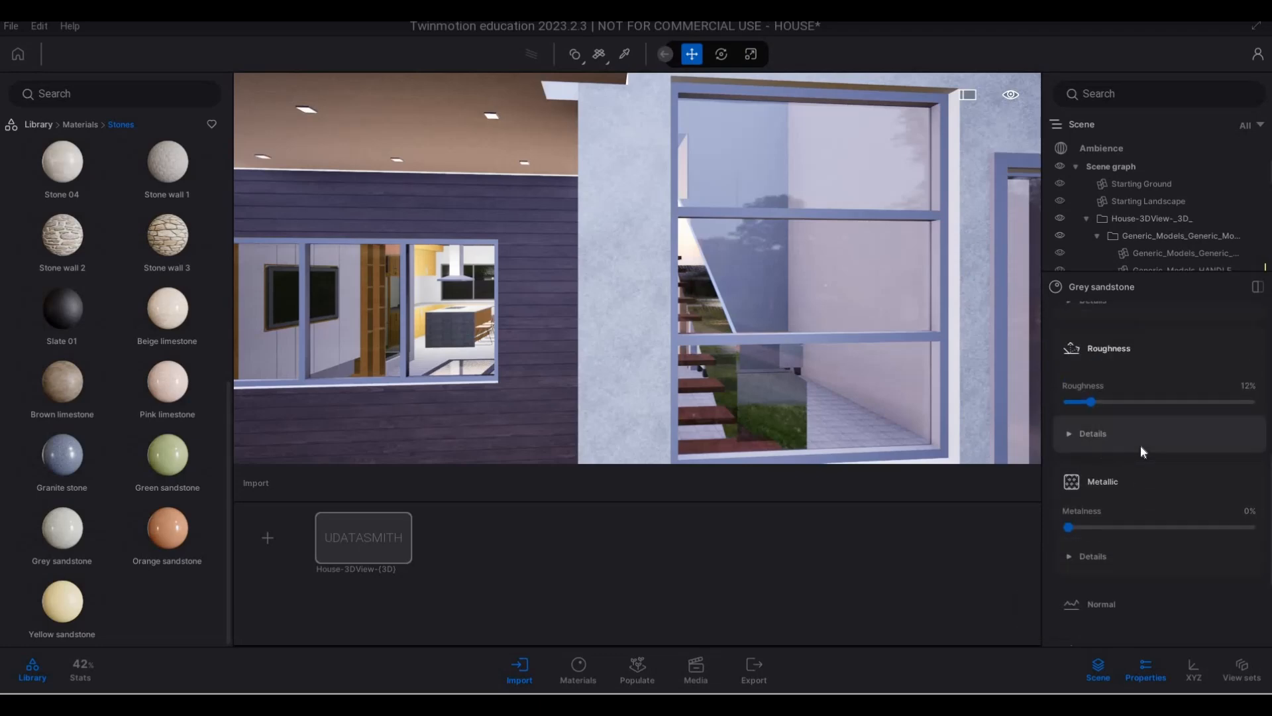
scroll(1140, 451, up, 5)
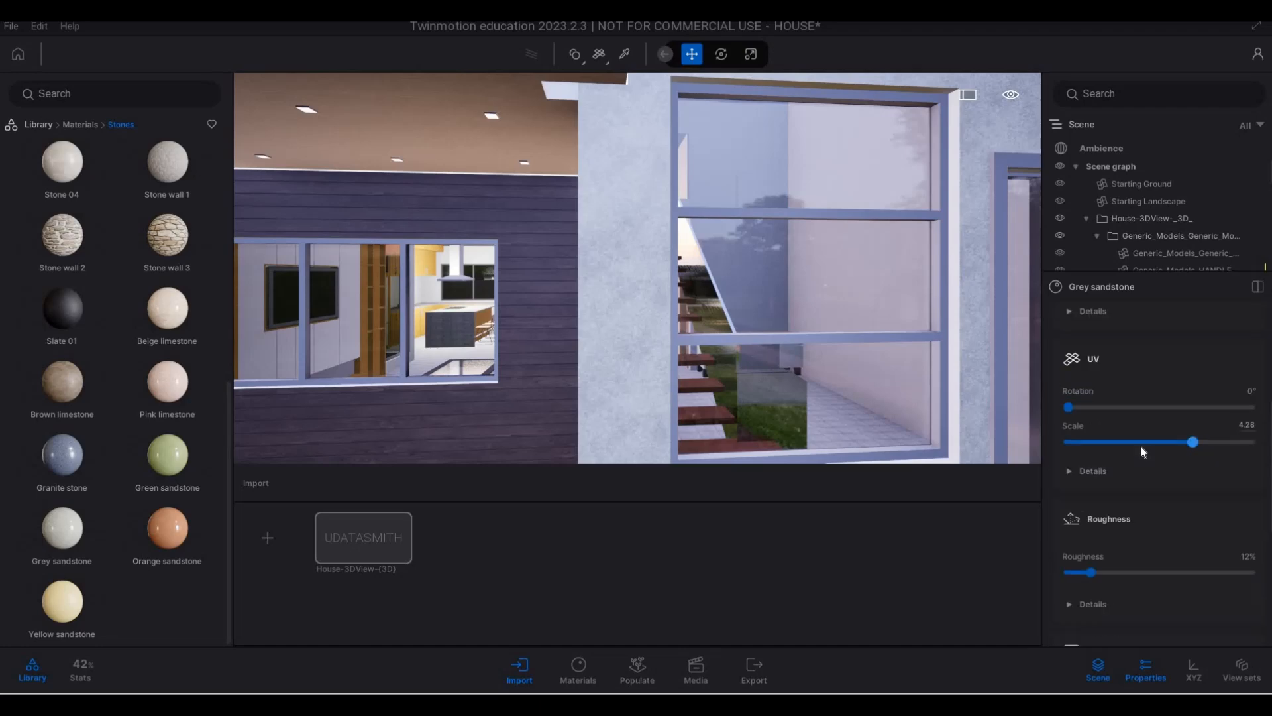
scroll(1147, 461, up, 3)
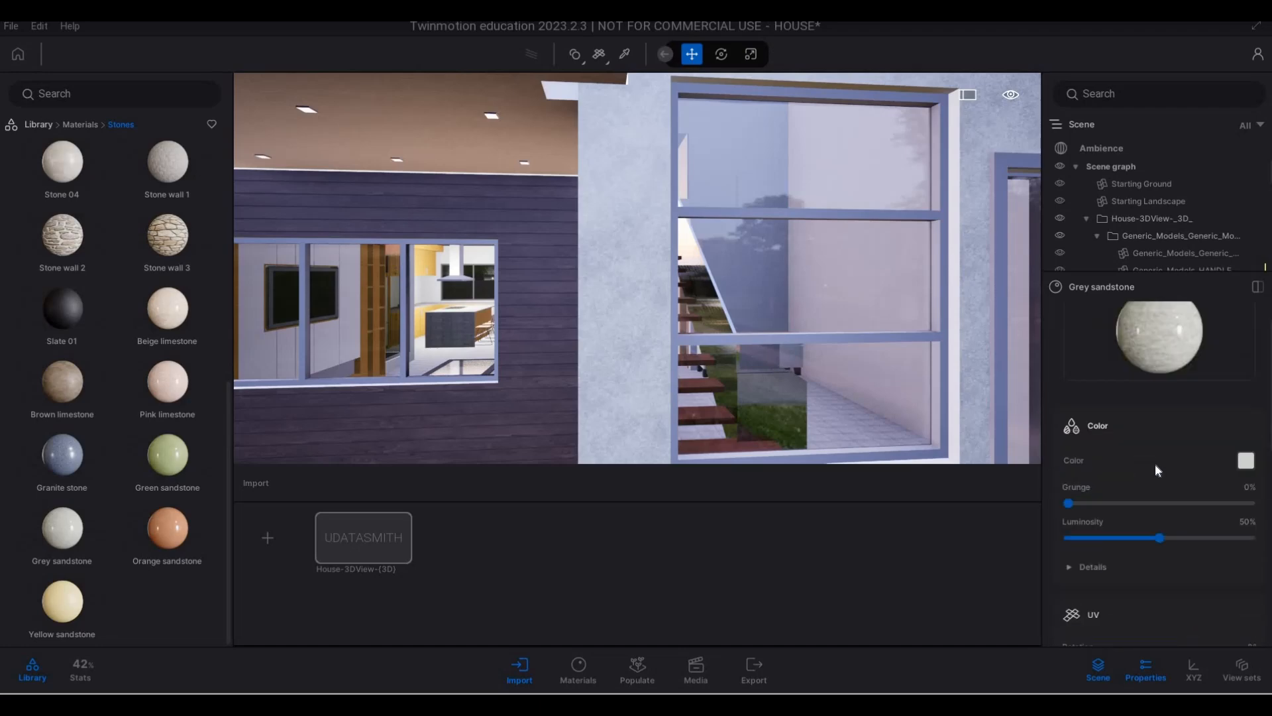
scroll(1164, 480, down, 10)
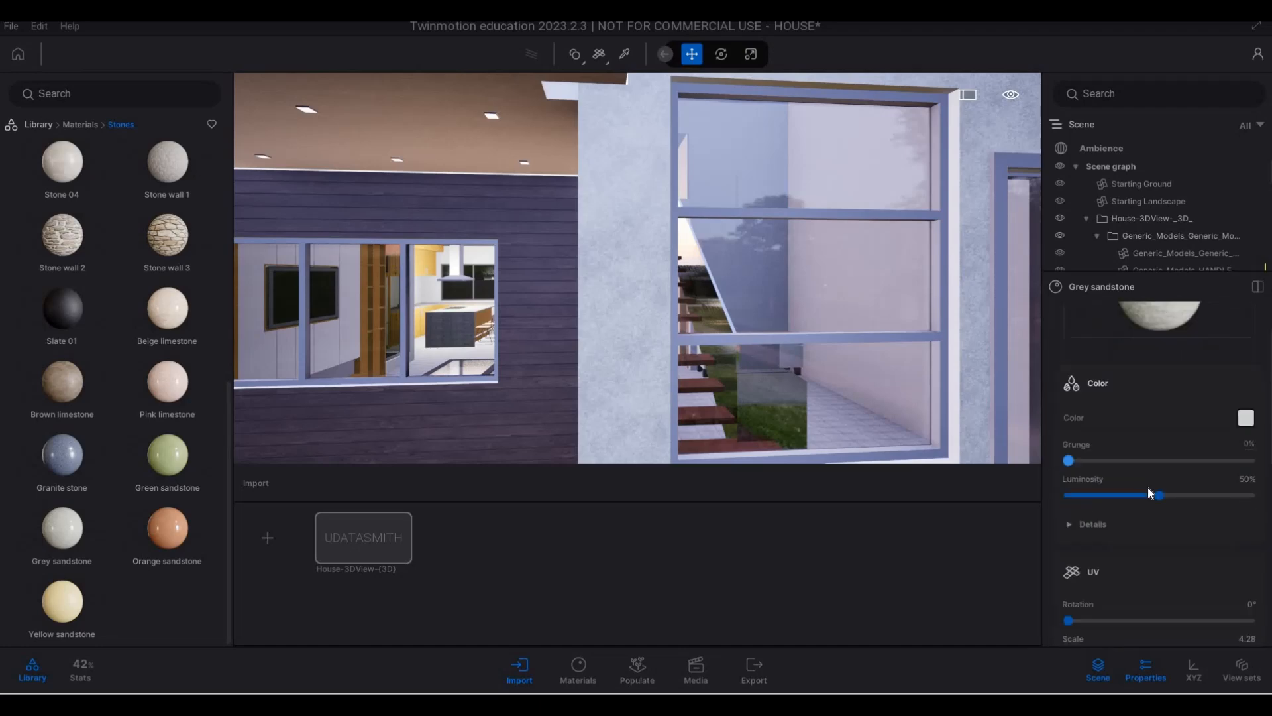
scroll(1069, 590, down, 2)
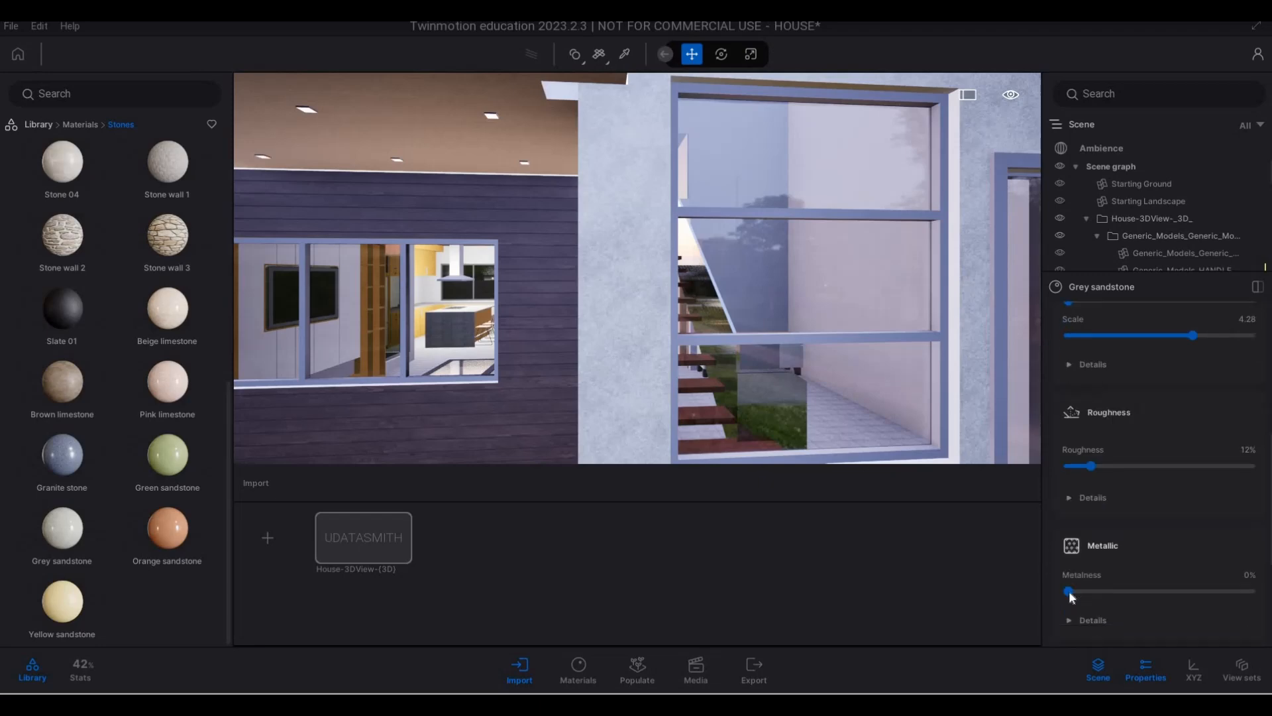
drag(1105, 595, 1116, 594)
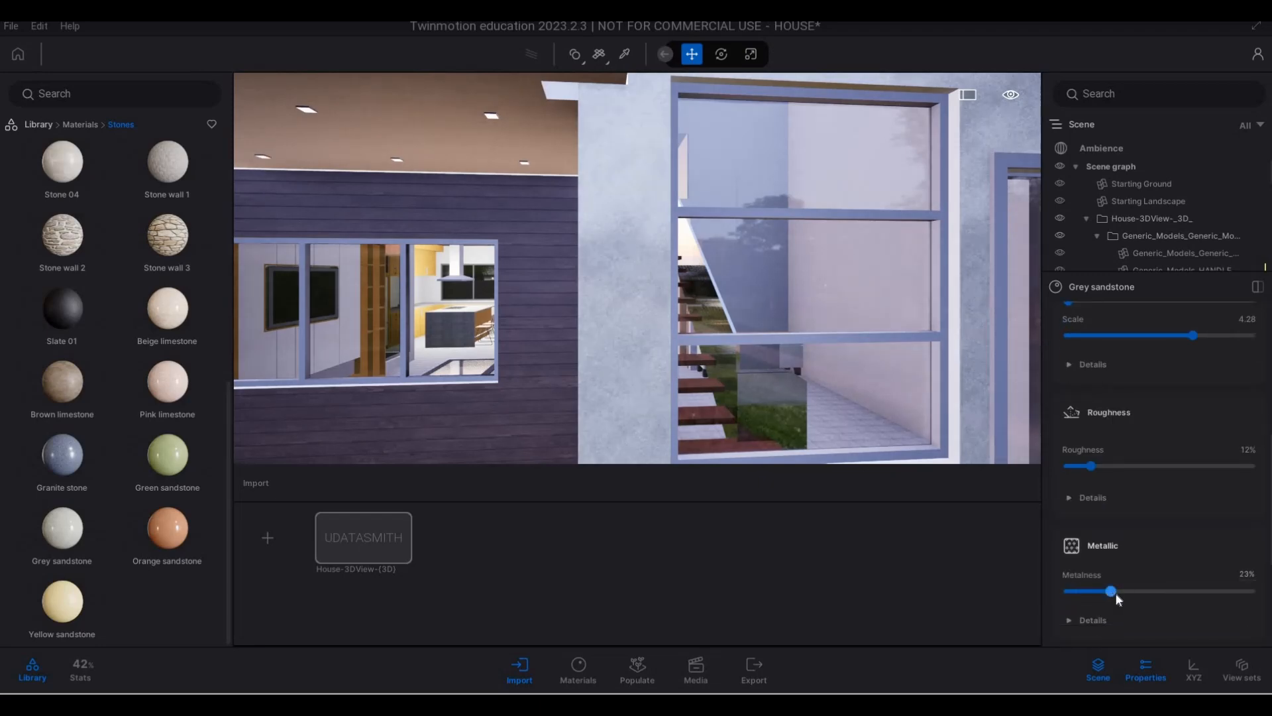
click(1152, 596)
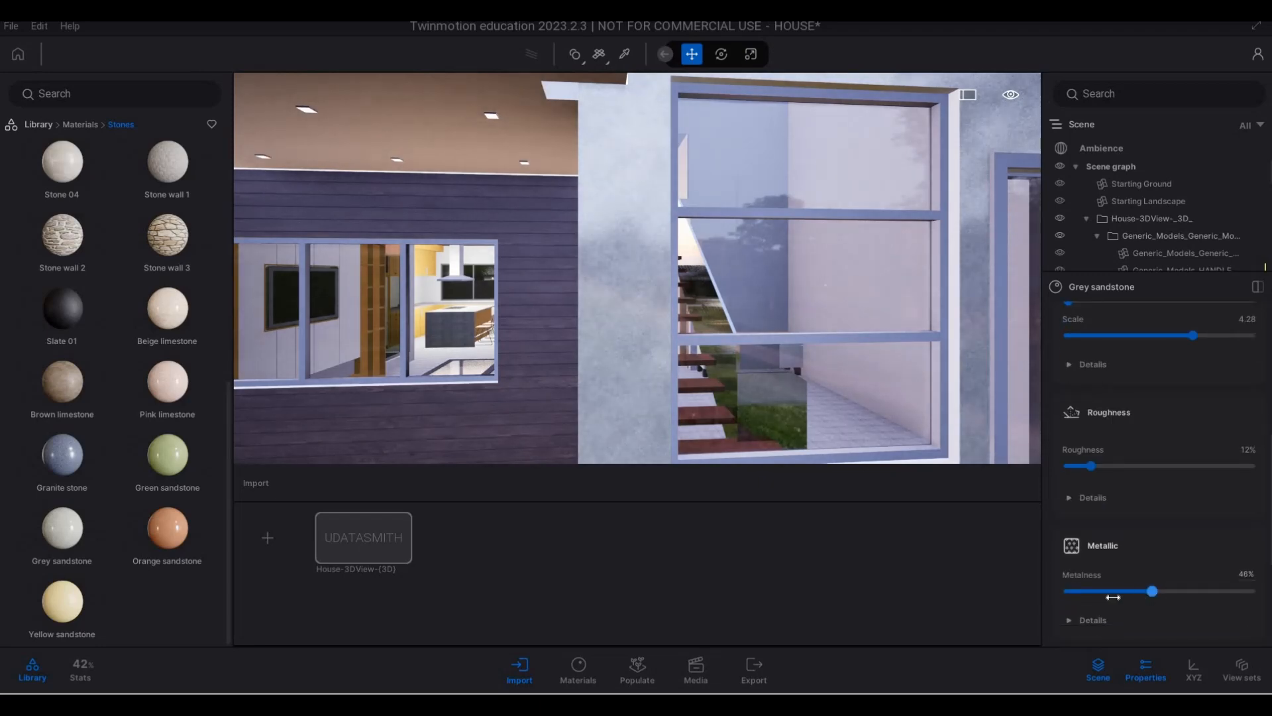
key(s)
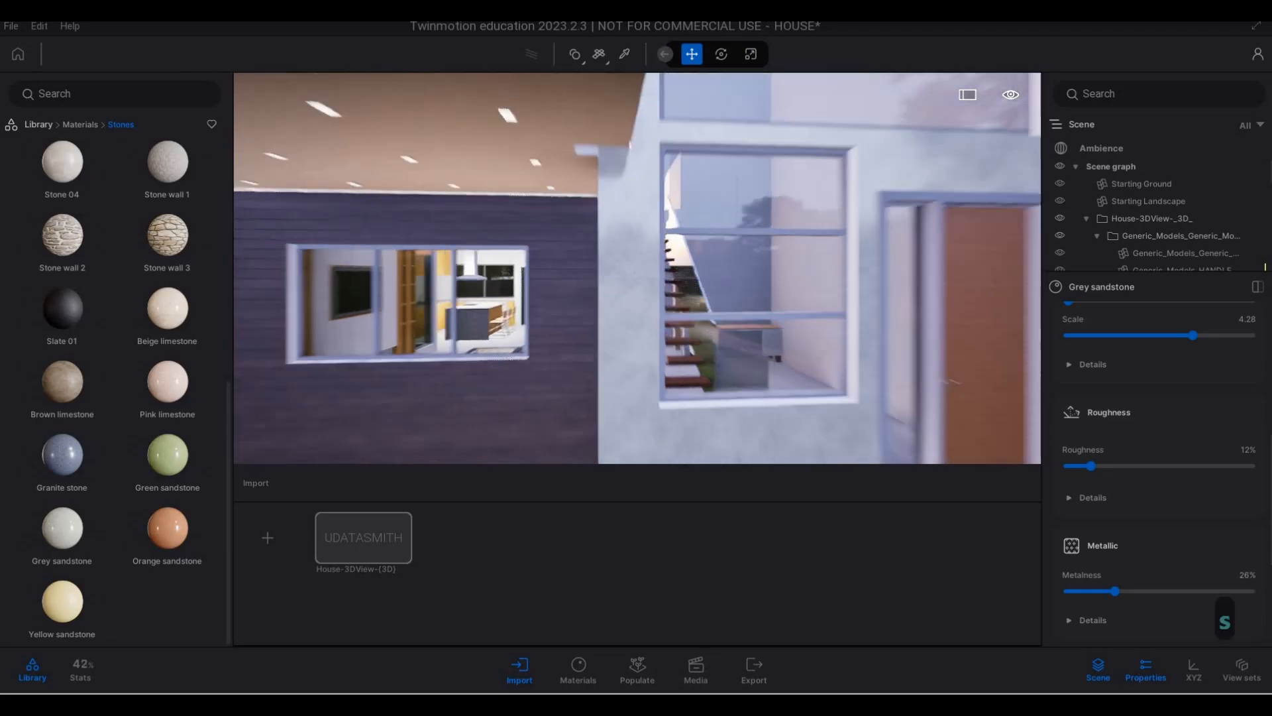
key(a)
key(w)
key(w)
key(w)
key(w)
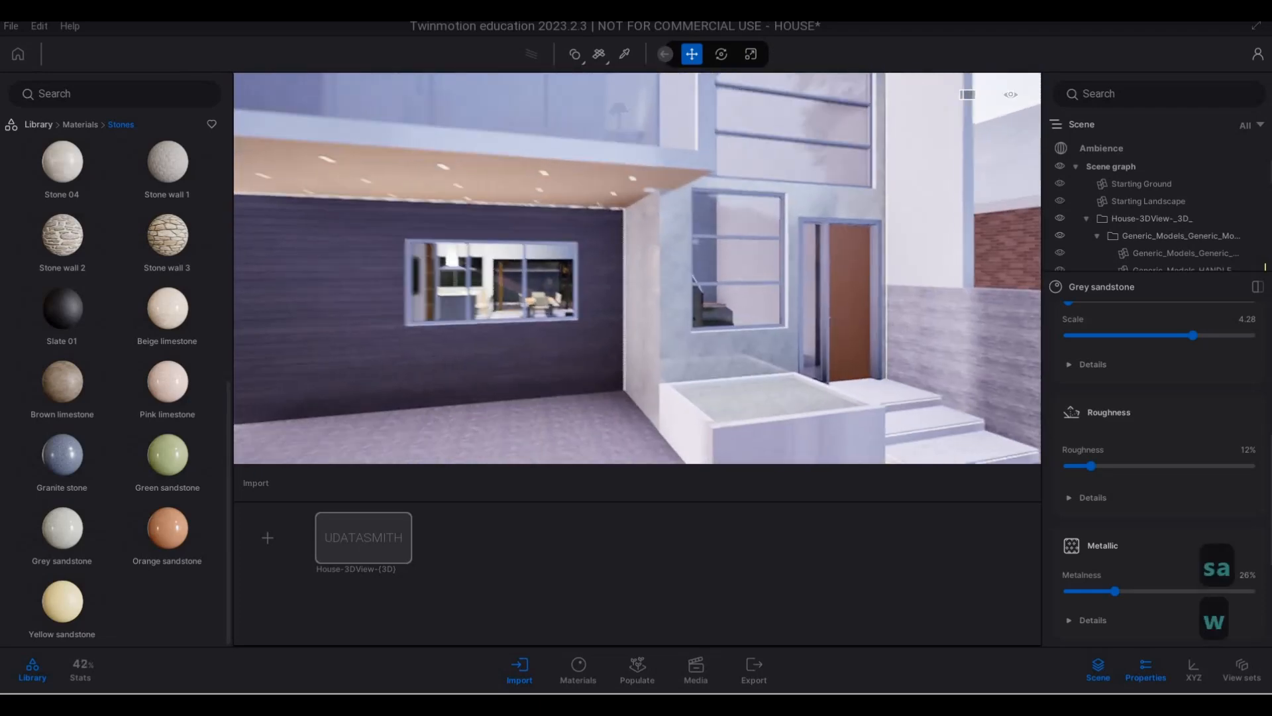
key(s)
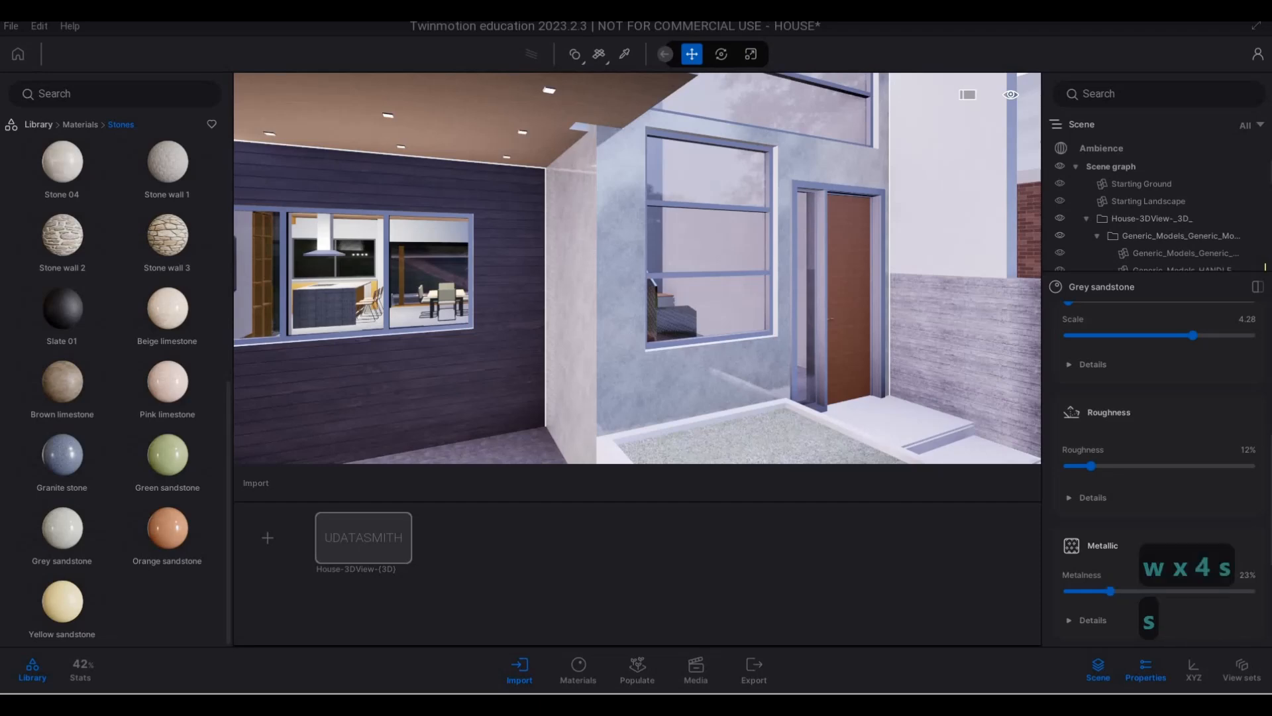
- Apply the Stone 04 material to the planter in front of the entrance and to the side boundary wall
key(d)
key(w)
key(e)
key(w)
key(a)
key(w)
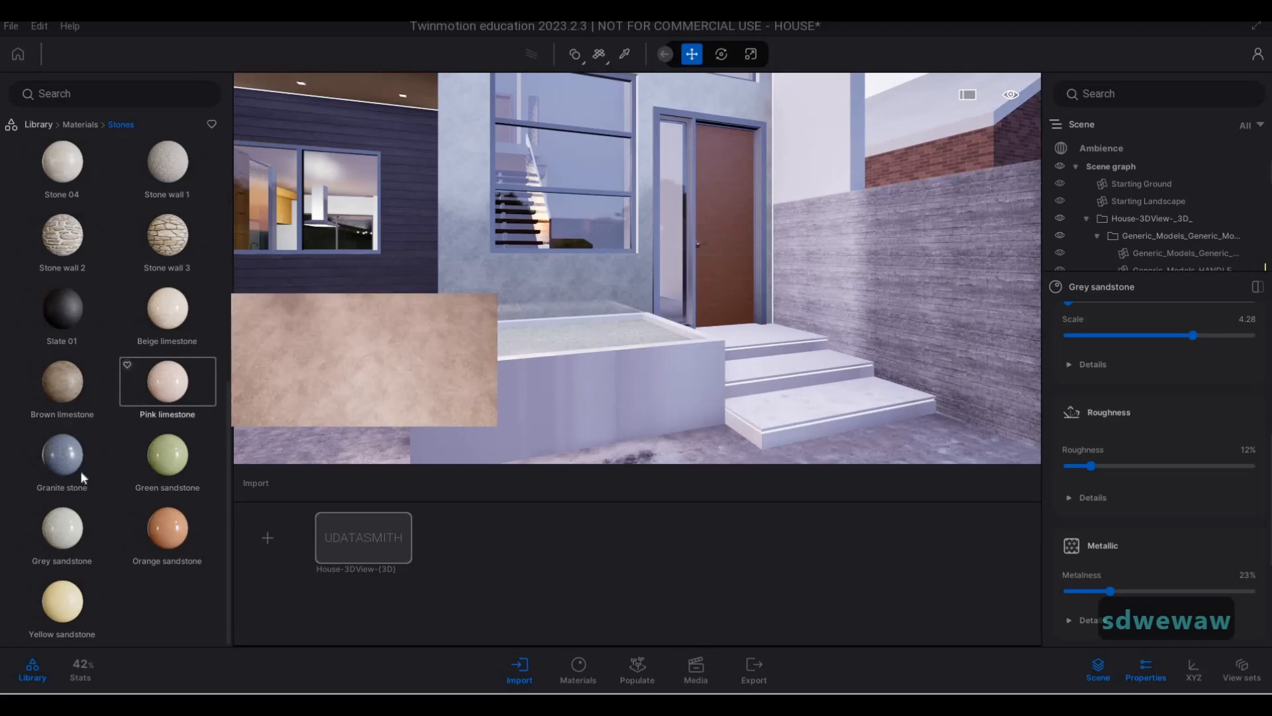
scroll(69, 555, up, 1)
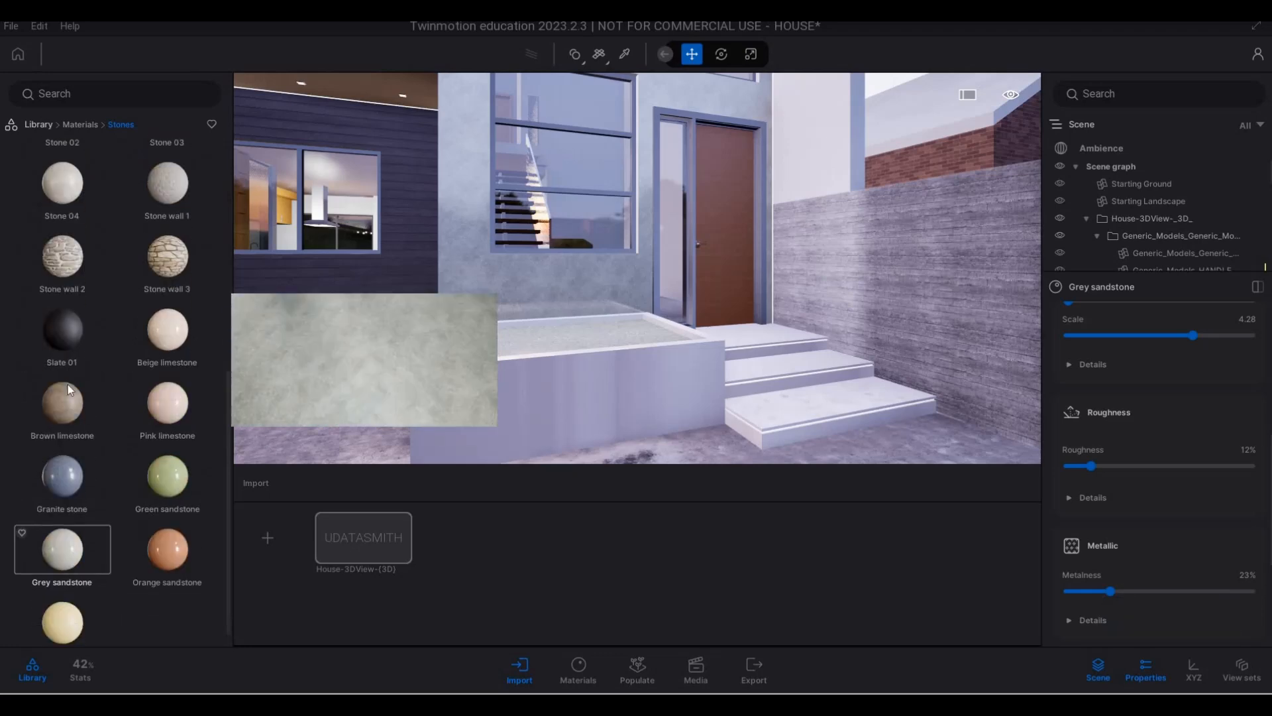
scroll(63, 331, up, 5)
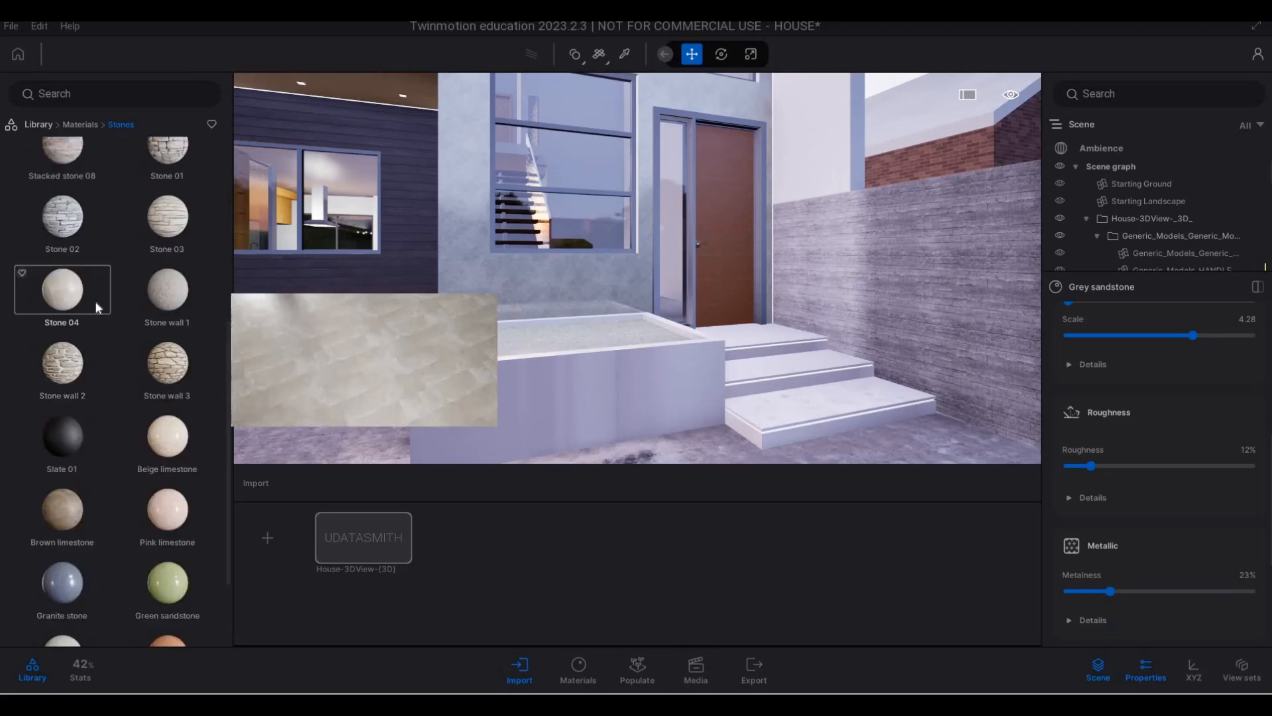
drag(97, 306, 518, 396)
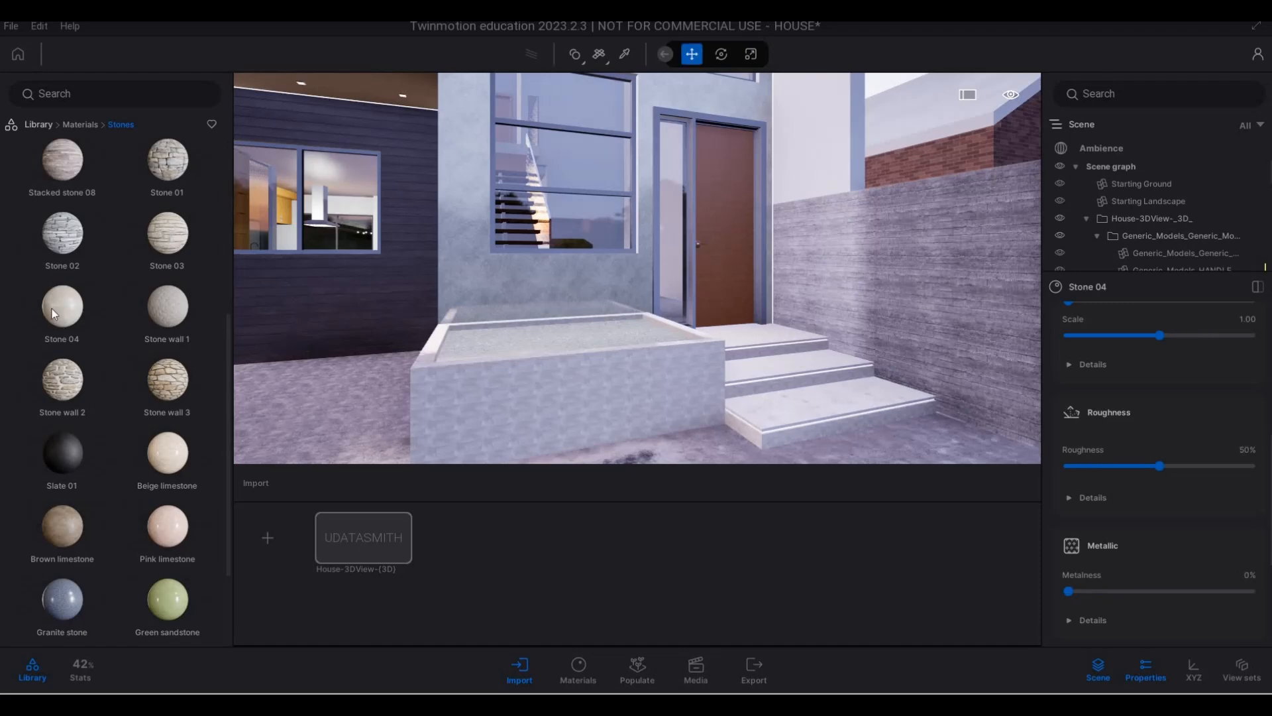
drag(52, 308, 907, 281)
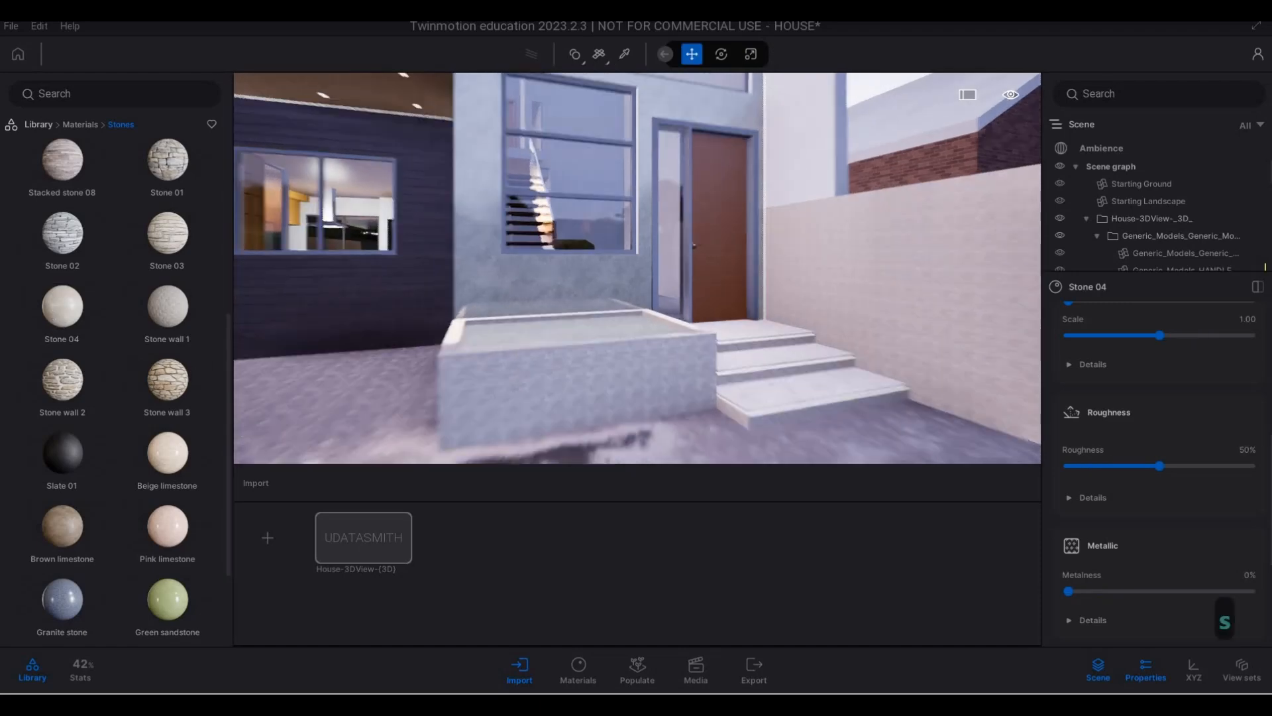
- Set the UV scale of the Stone 04 material to 2.77 and check its pattern along the boundary wall
key(a)
right_drag(908, 281, 807, 285)
key(s)
key(w)
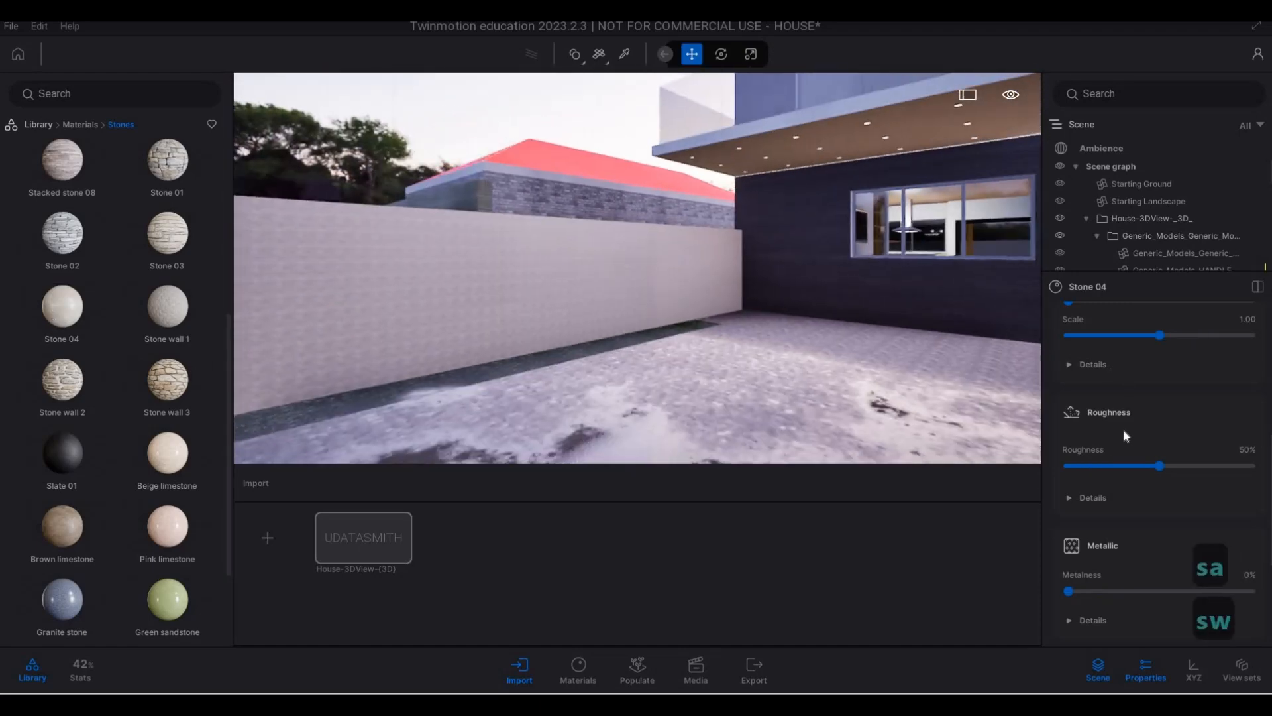
key(d)
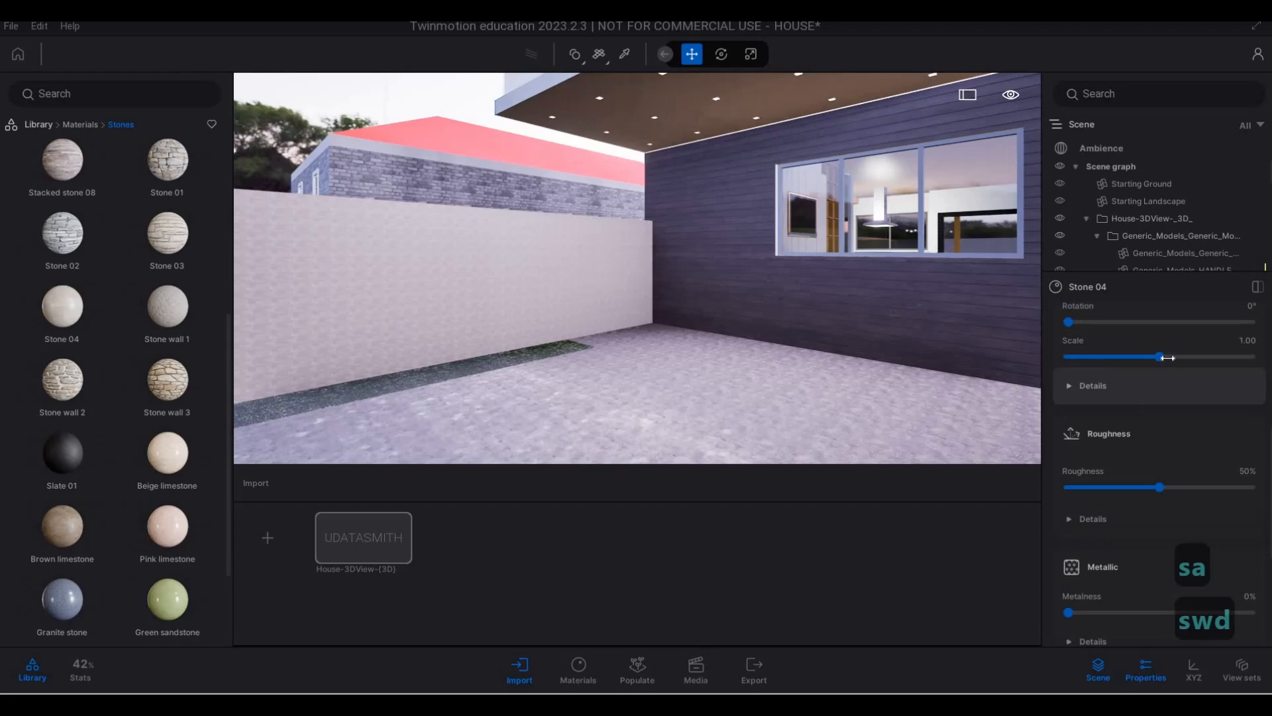
click(1157, 356)
key(a)
key(w)
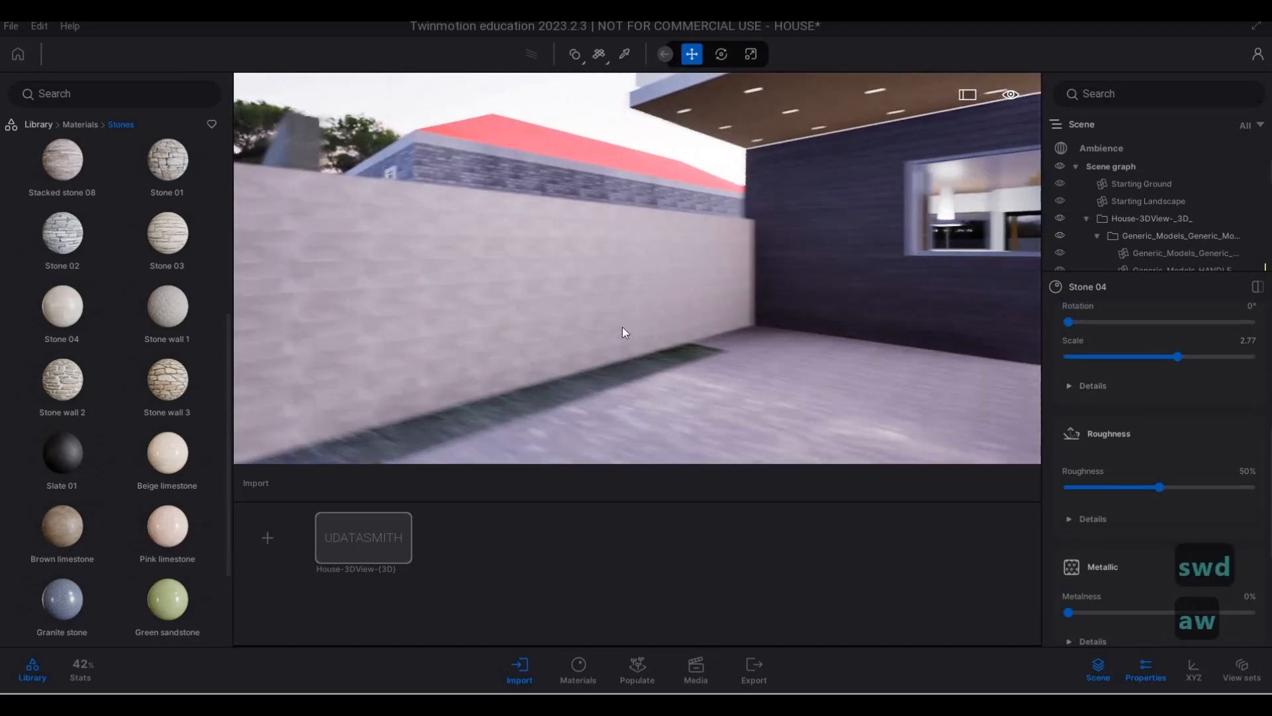
key(s)
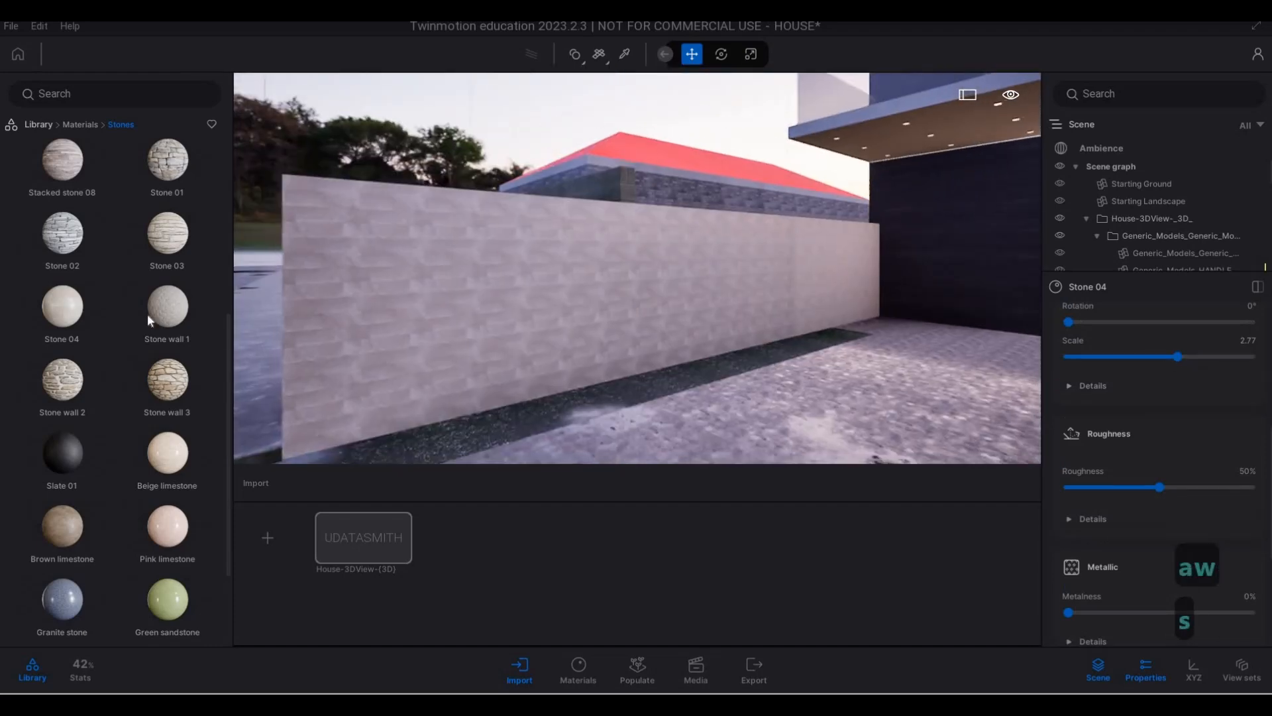
- Apply the Stacked stone 05 material from the stone library to the side boundary wall
scroll(144, 316, up, 2)
mouse_move(138, 315)
scroll(129, 309, up, 3)
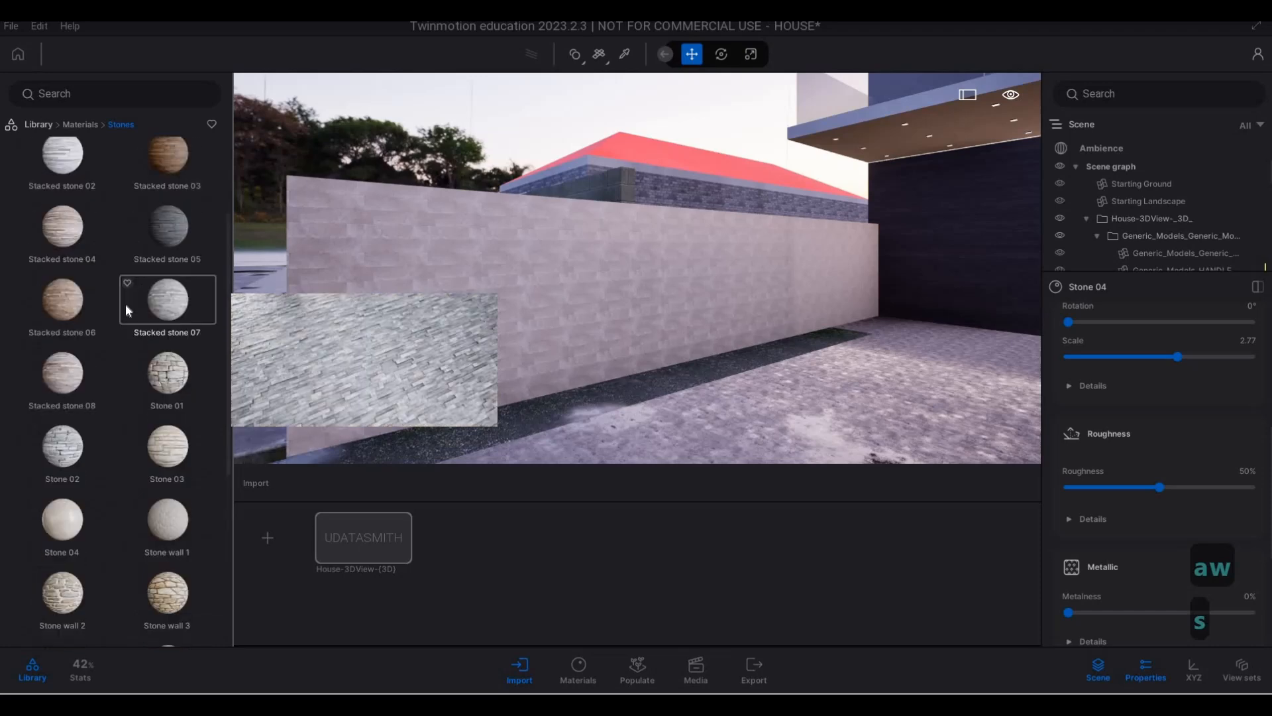
drag(167, 385, 505, 342)
- Apply the Stacked stone 05 material to the planter wall beside the entrance steps
key(d)
key(d)
key(d)
key(d)
key(d)
key(d)
key(d)
key(d)
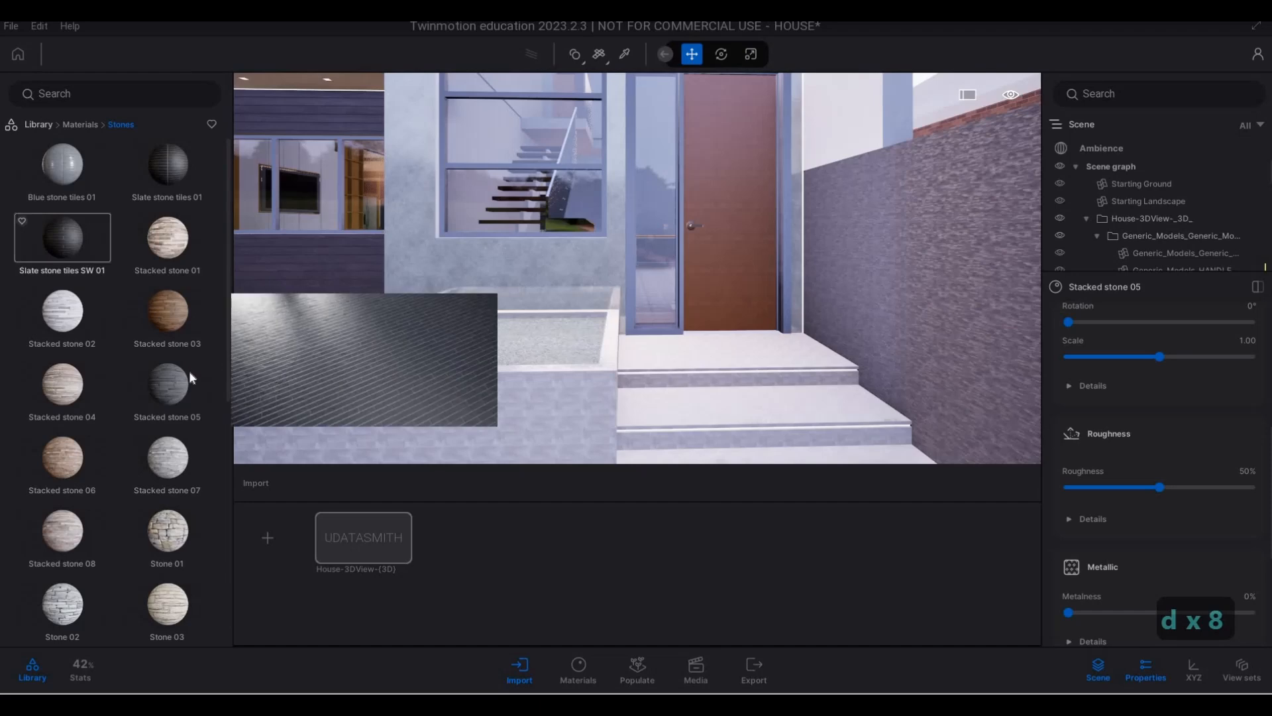
key(a)
click(521, 397)
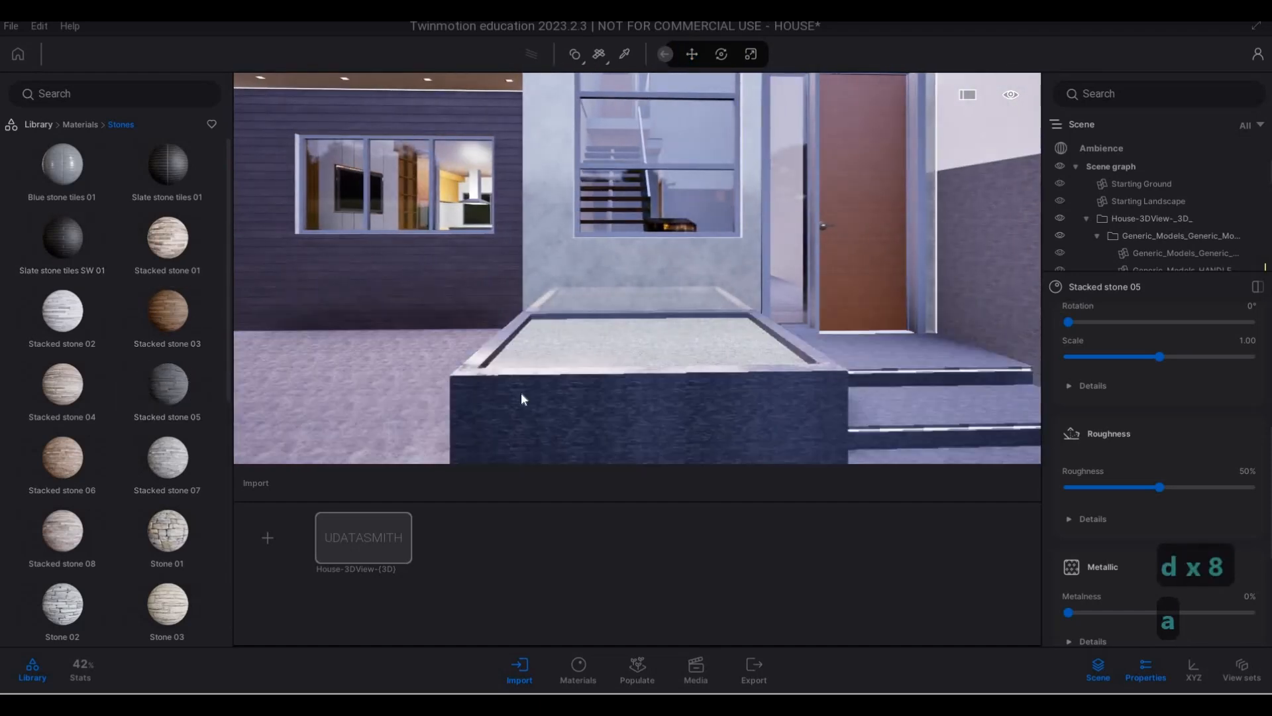
- Examine the stacked stone up close on the planter wall, the entrance landing and the steps
key(s)
key(w)
key(d)
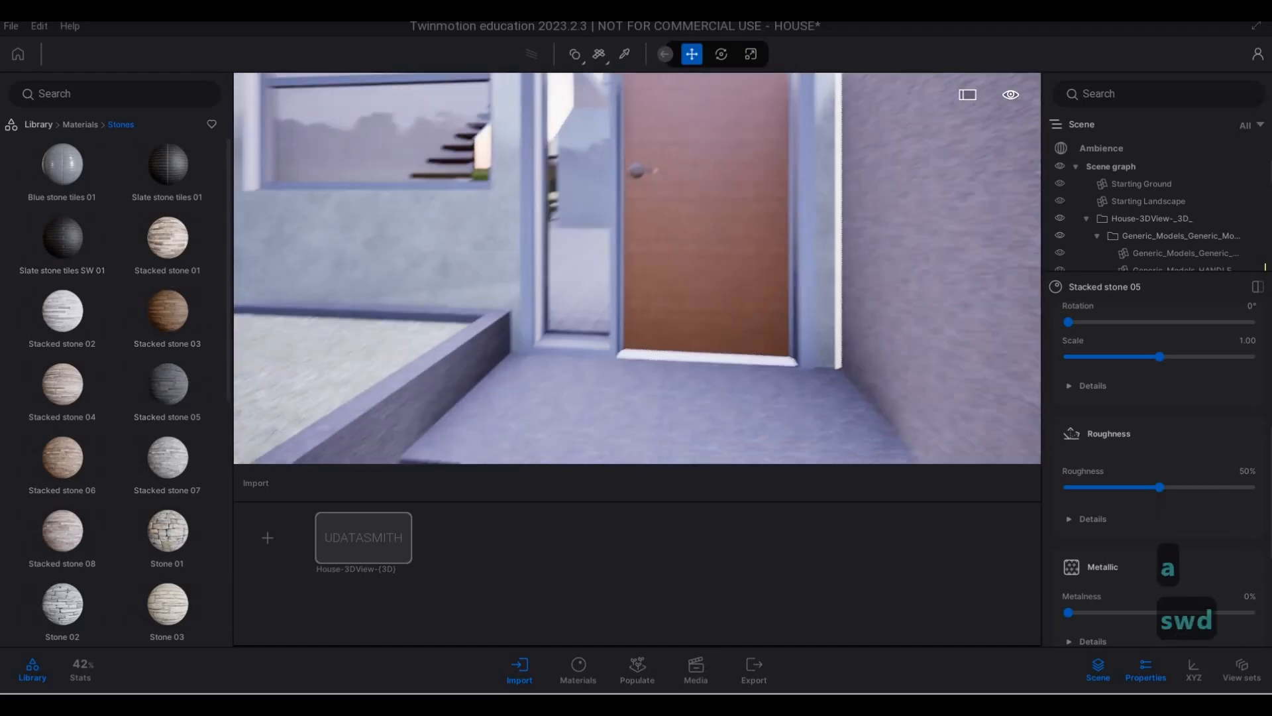
key(e)
key(q)
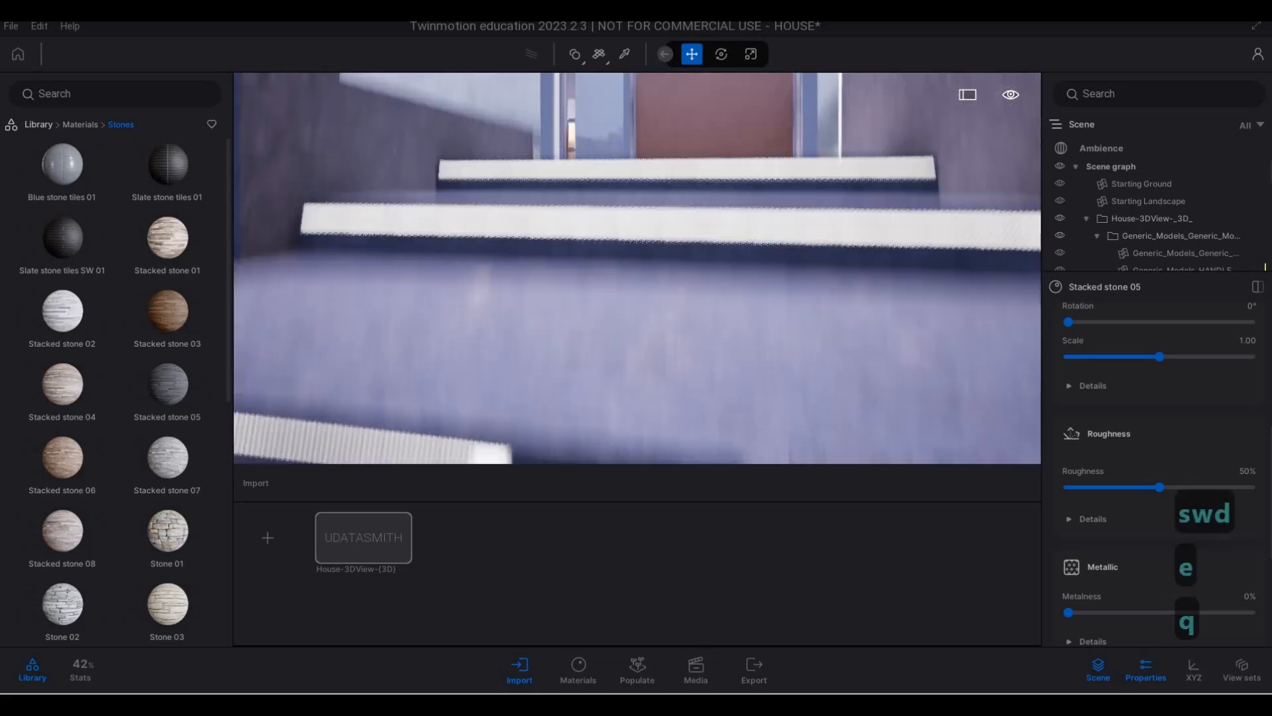
key(s)
key(a)
key(w)
key(s)
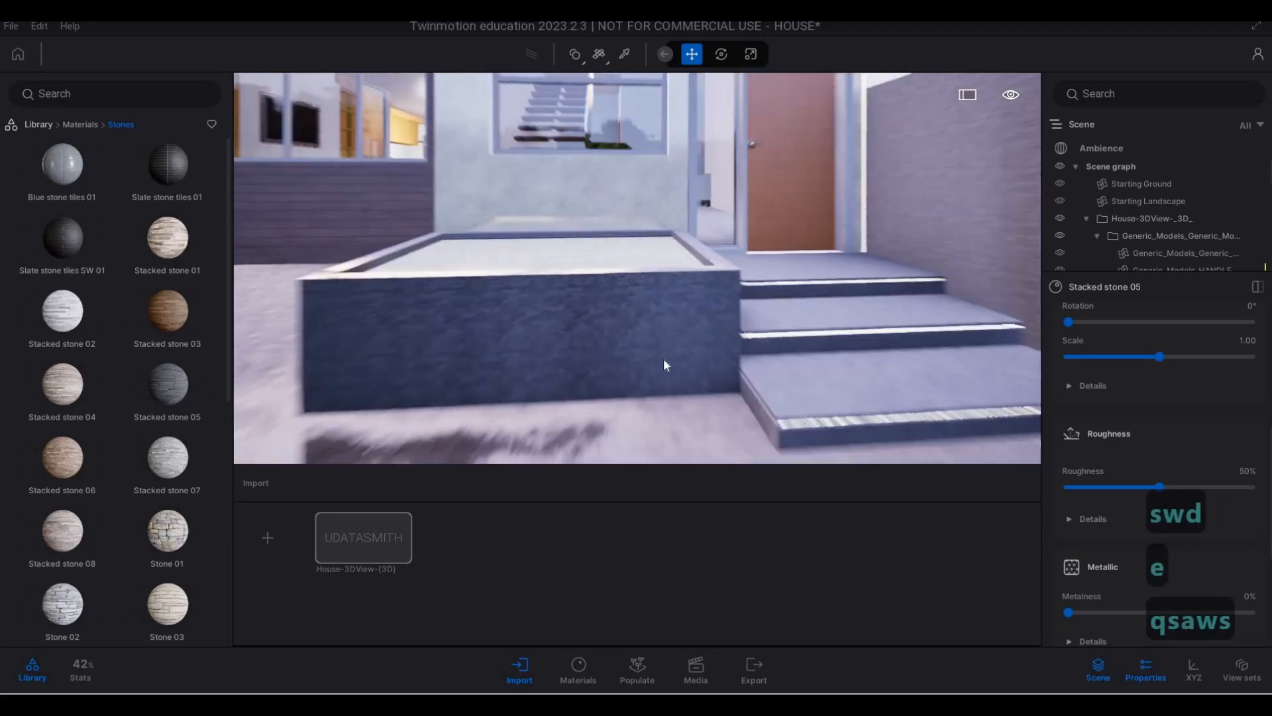
key(w)
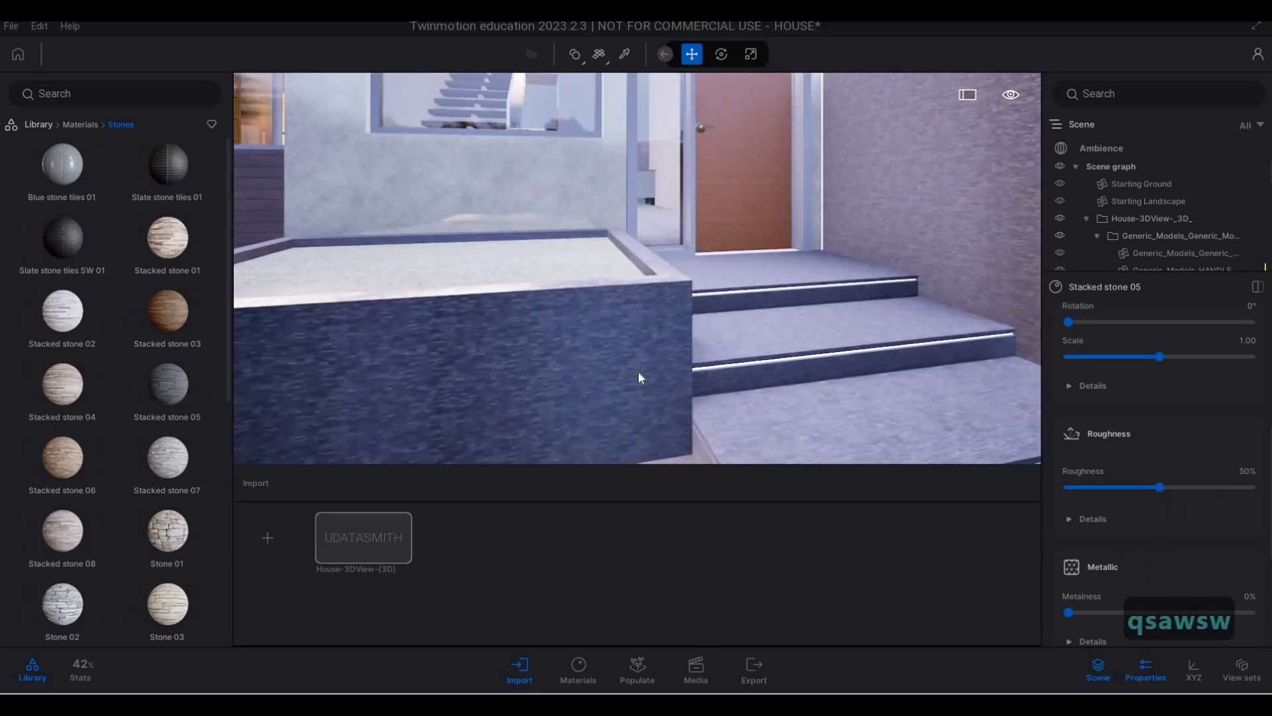
key(w)
key(e)
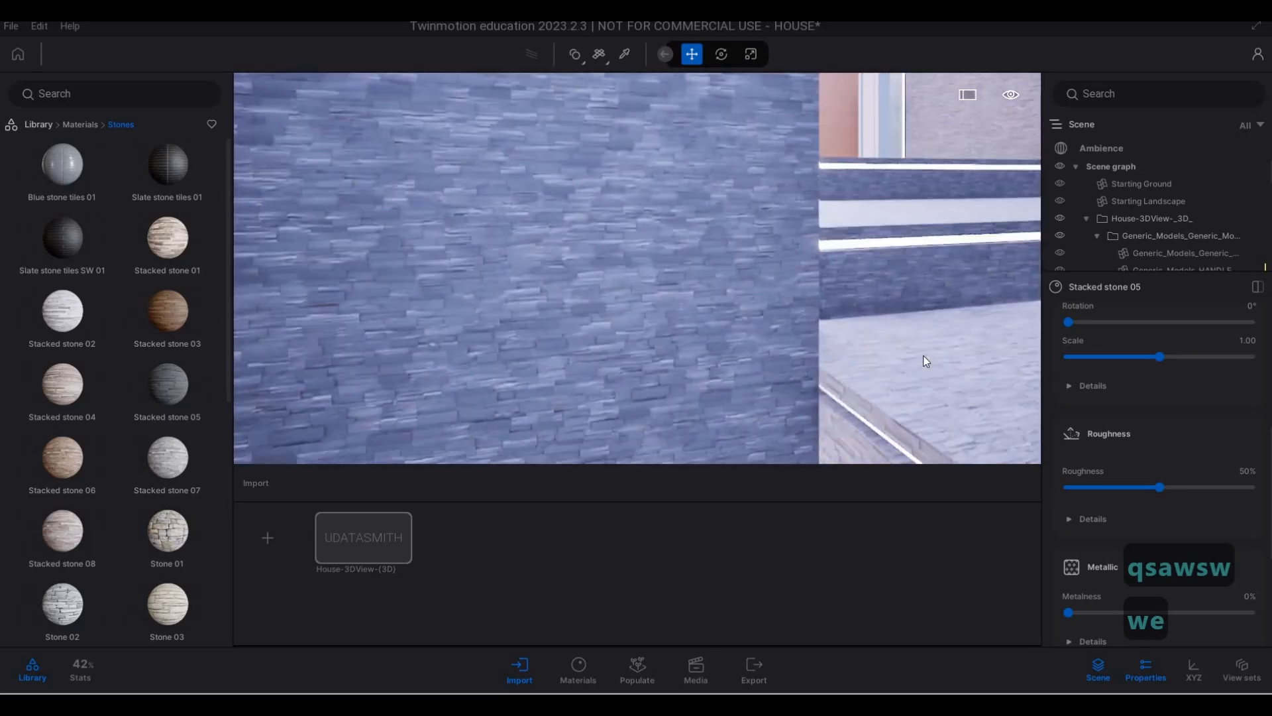
- Undo the application of Stacked stone 05 to the planter wall and steps
key(s)
key(d)
key(a)
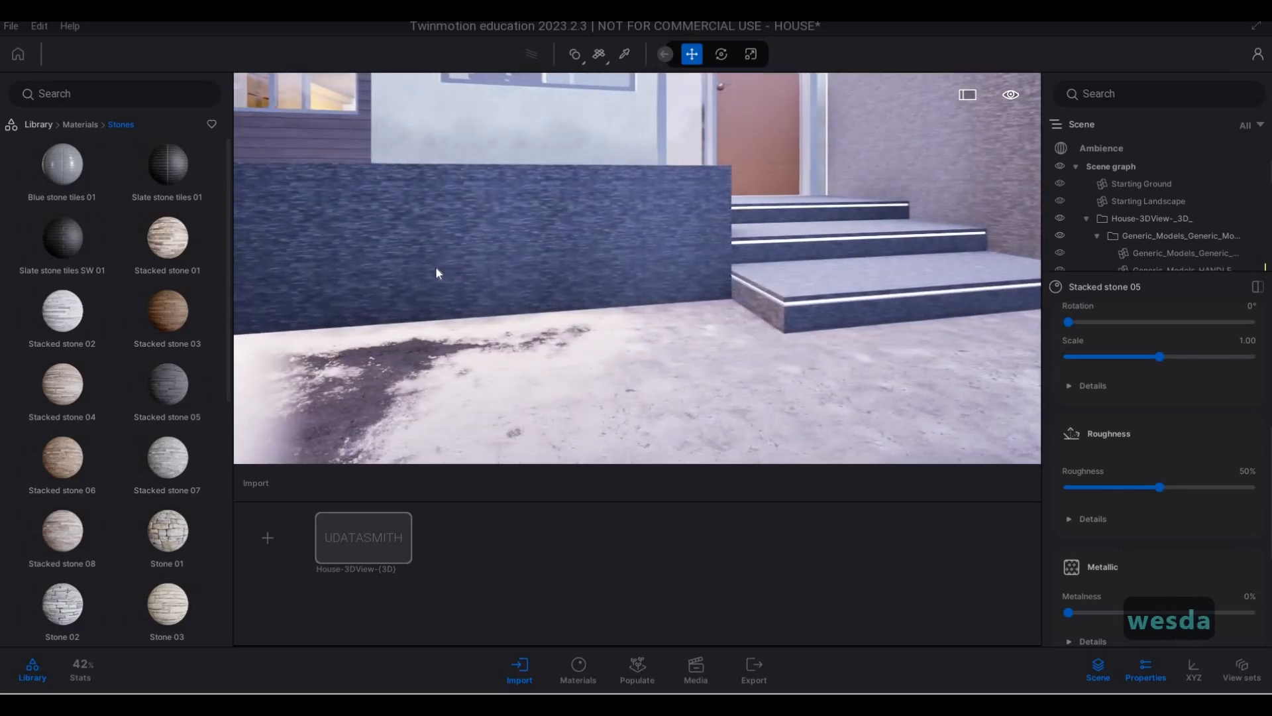
key(ctrl+z)
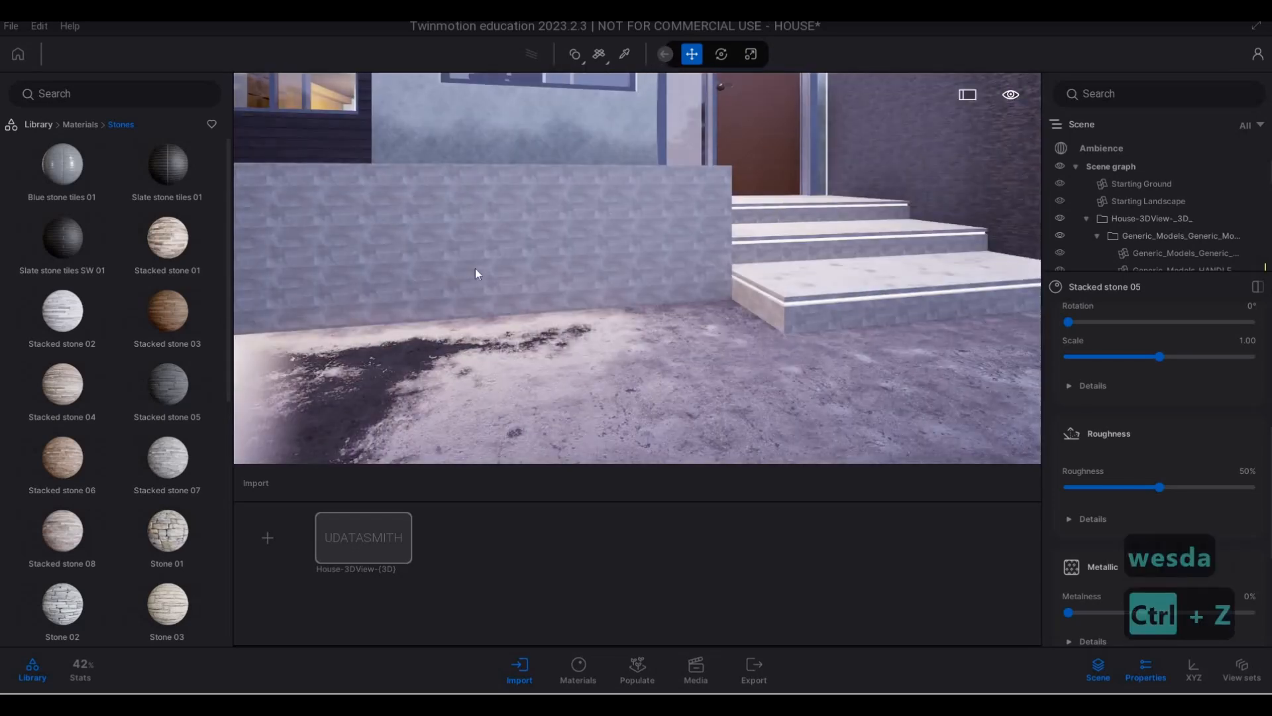
- Examine the Stone 04 surface on the entrance steps, the landing and the planter wall
key(q)
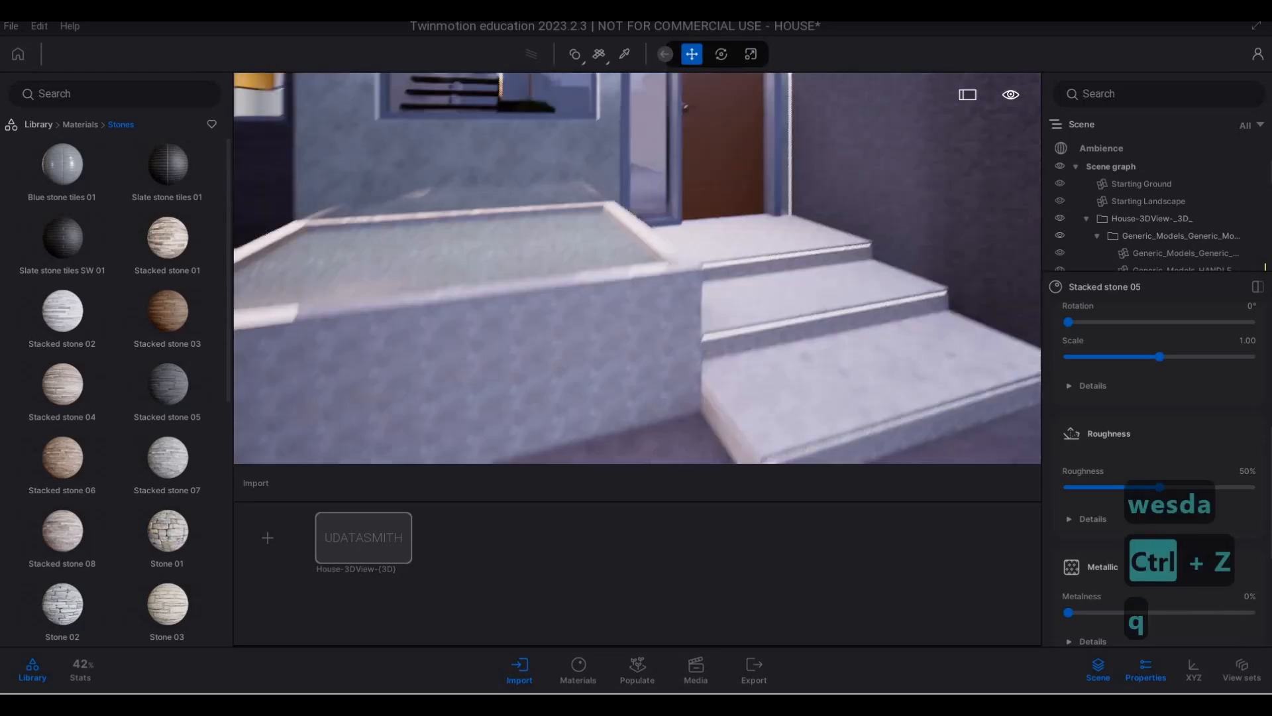
key(w)
key(d)
key(w)
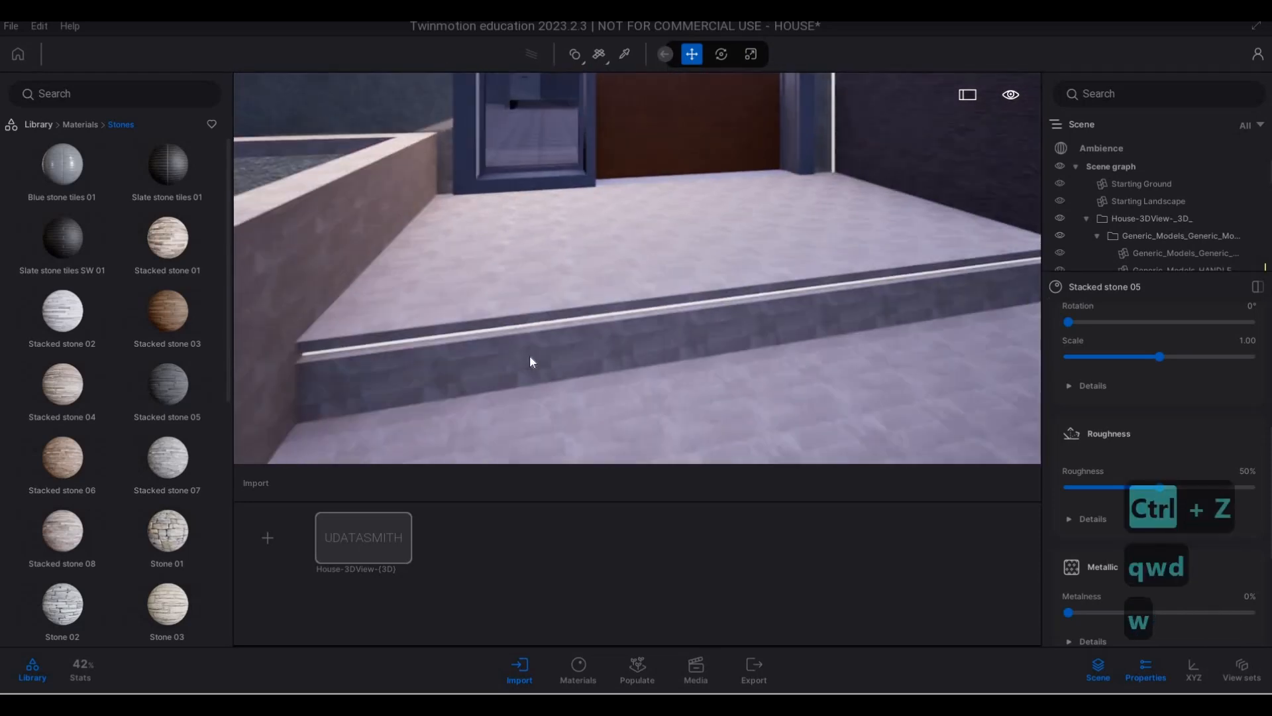
key(d)
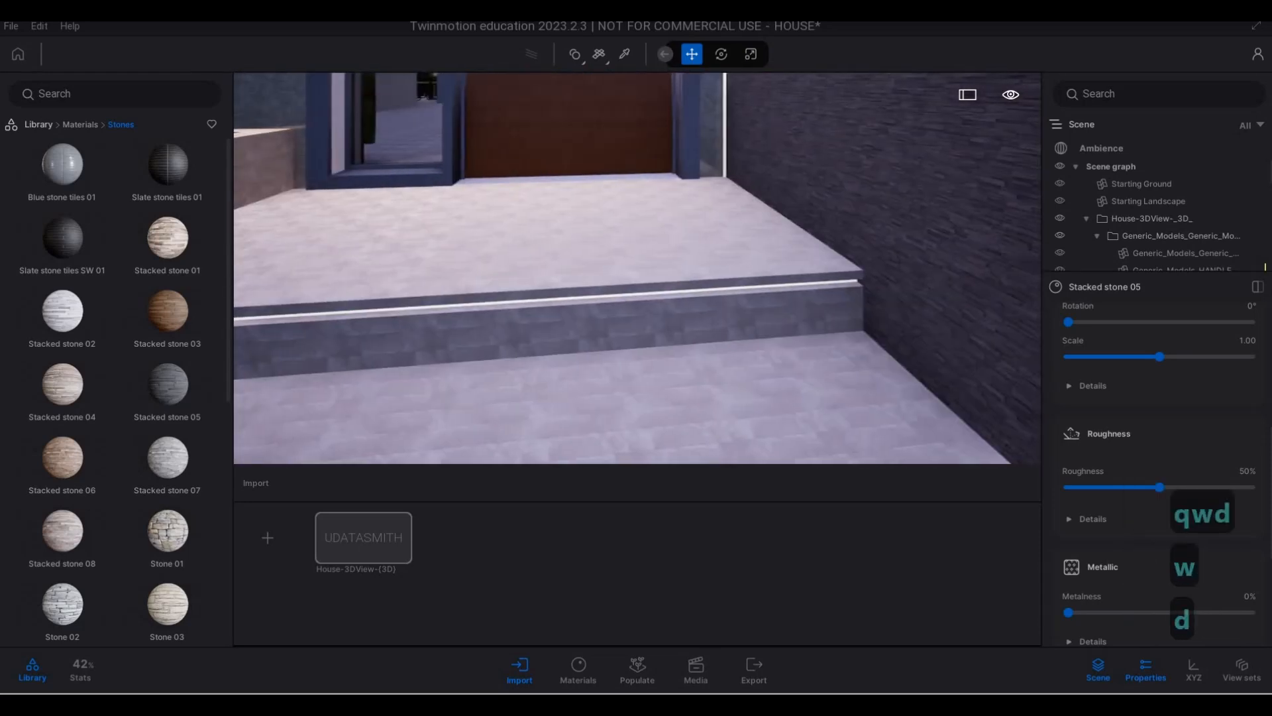
key(s)
key(a)
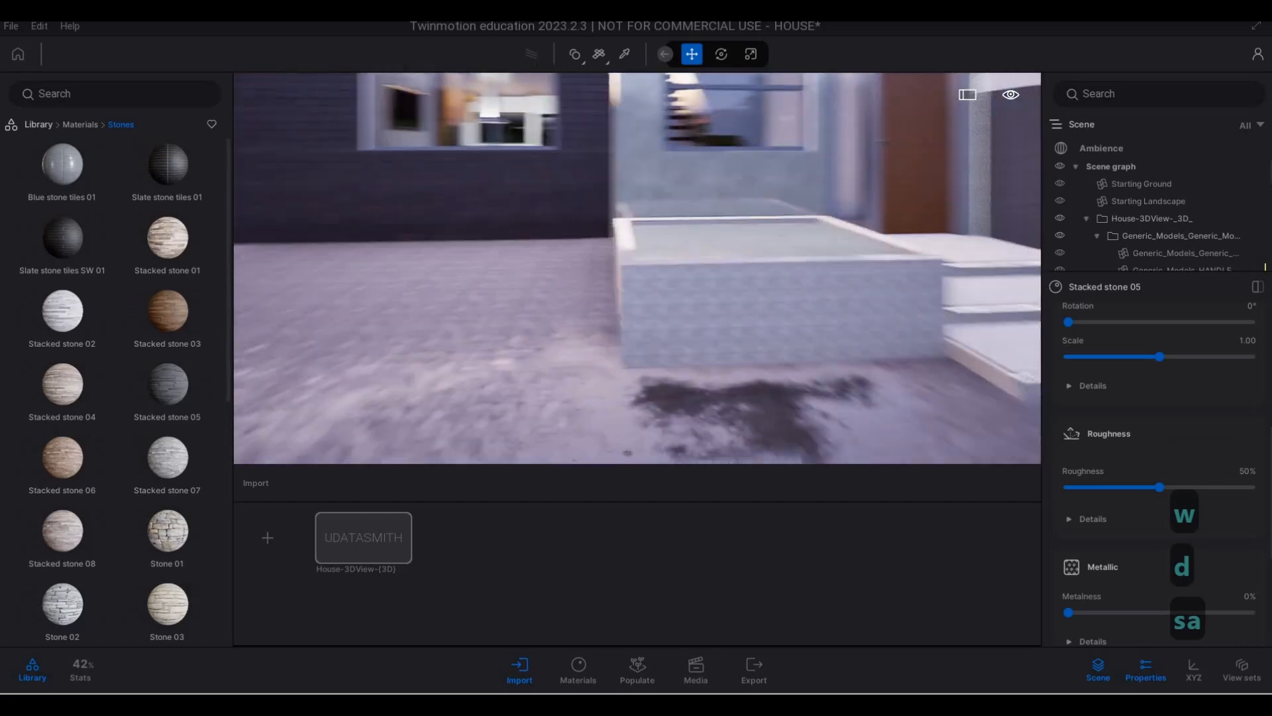
- Sample the Stone 04 material on the planter wall and set its scale to 1.66
key(w)
key(w)
key(s)
key(e)
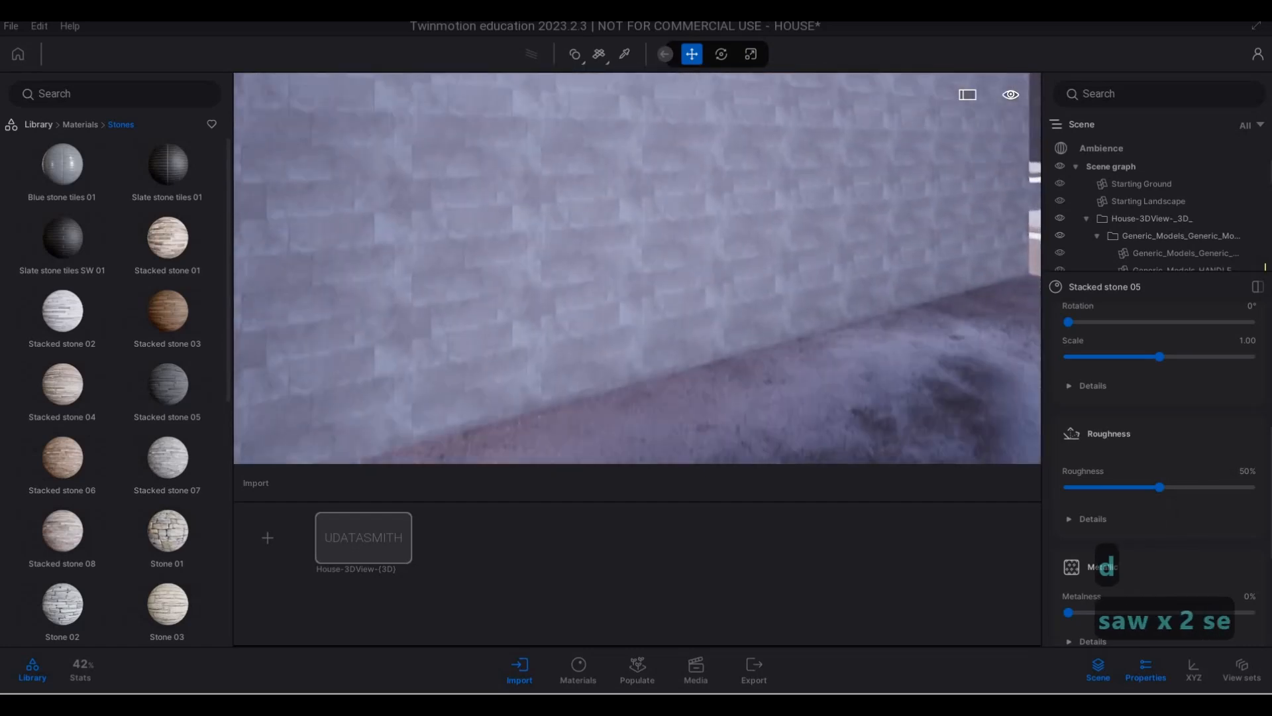
key(s)
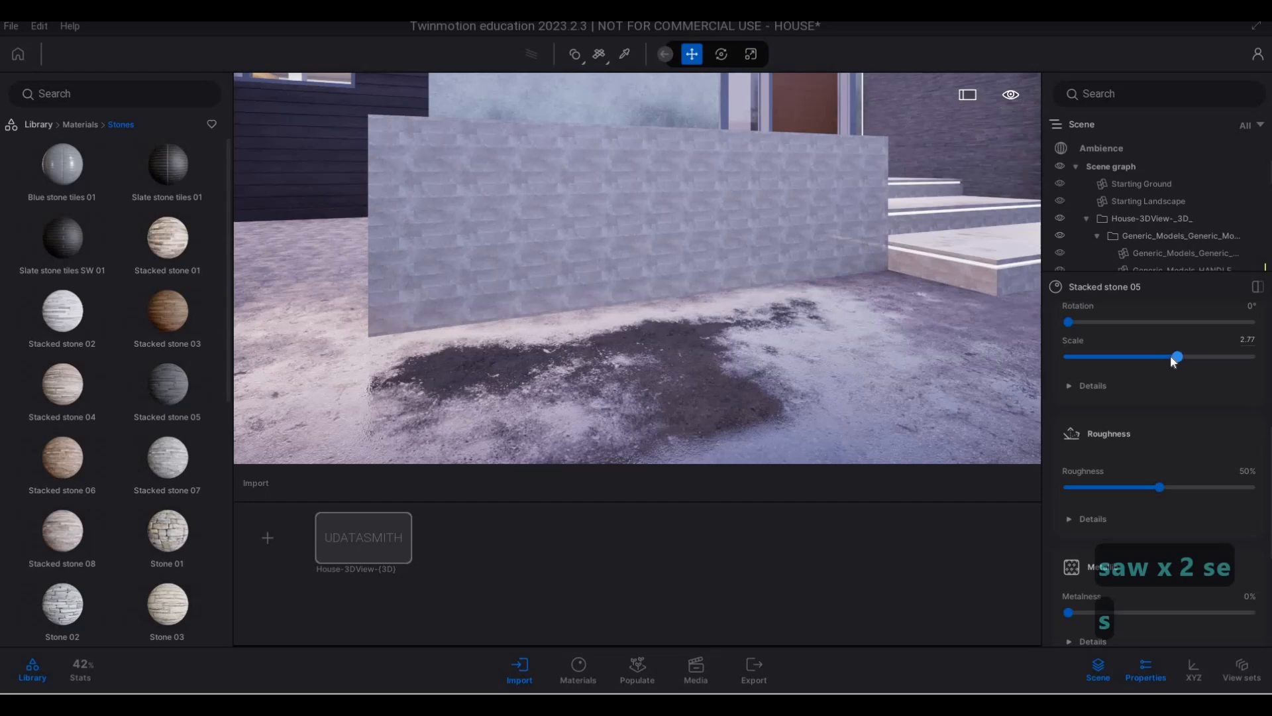
click(624, 54)
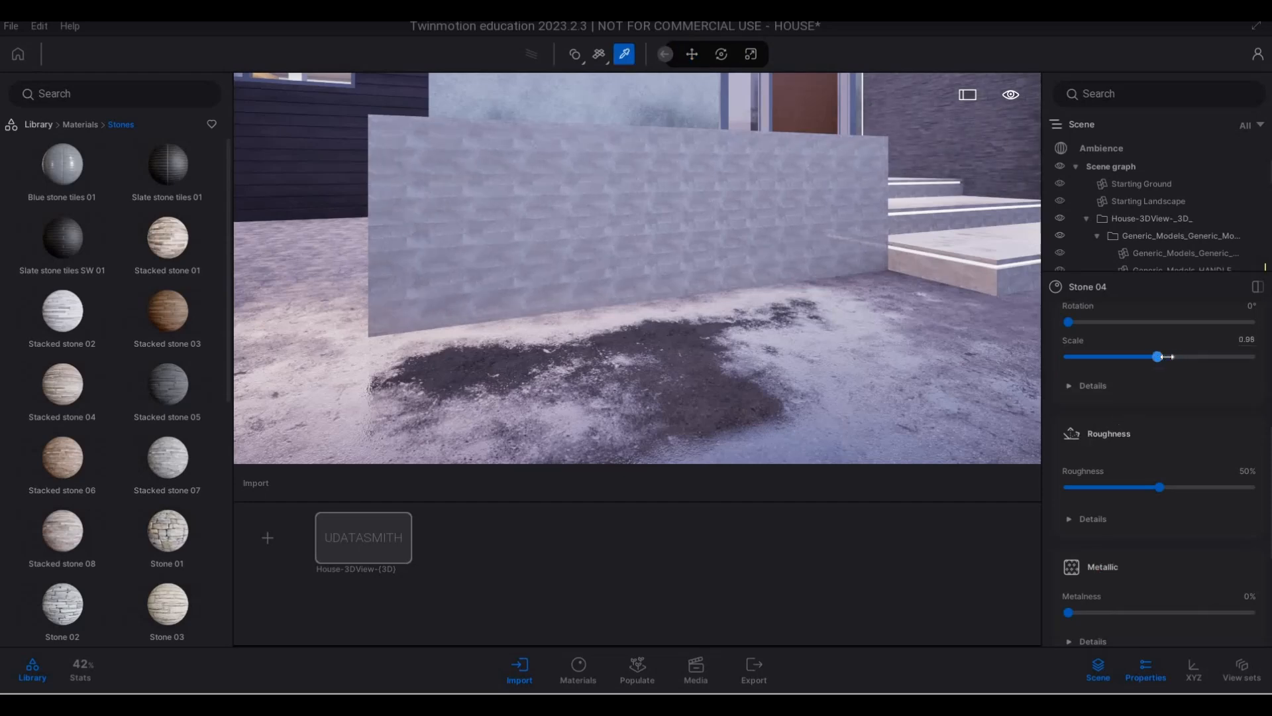
- Examine the rescaled stone on the entrance steps and around the planter, both up close and from the driveway
key(s)
key(d)
key(w)
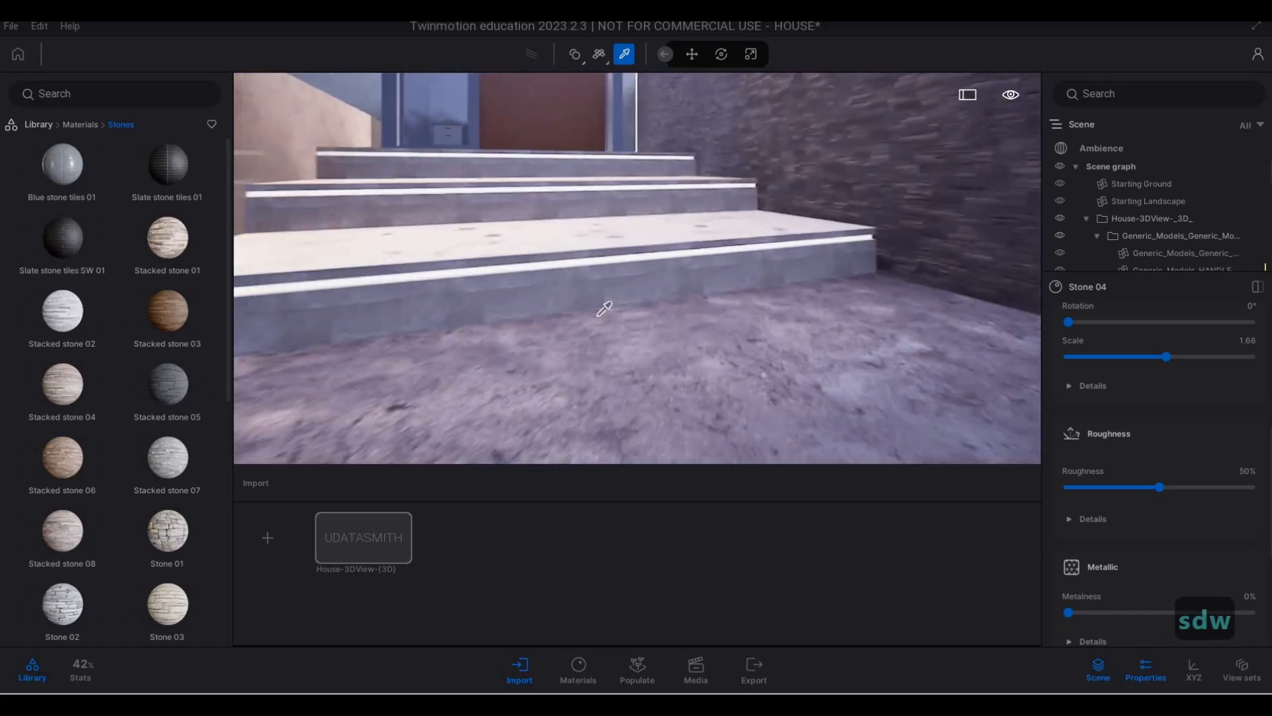
key(a)
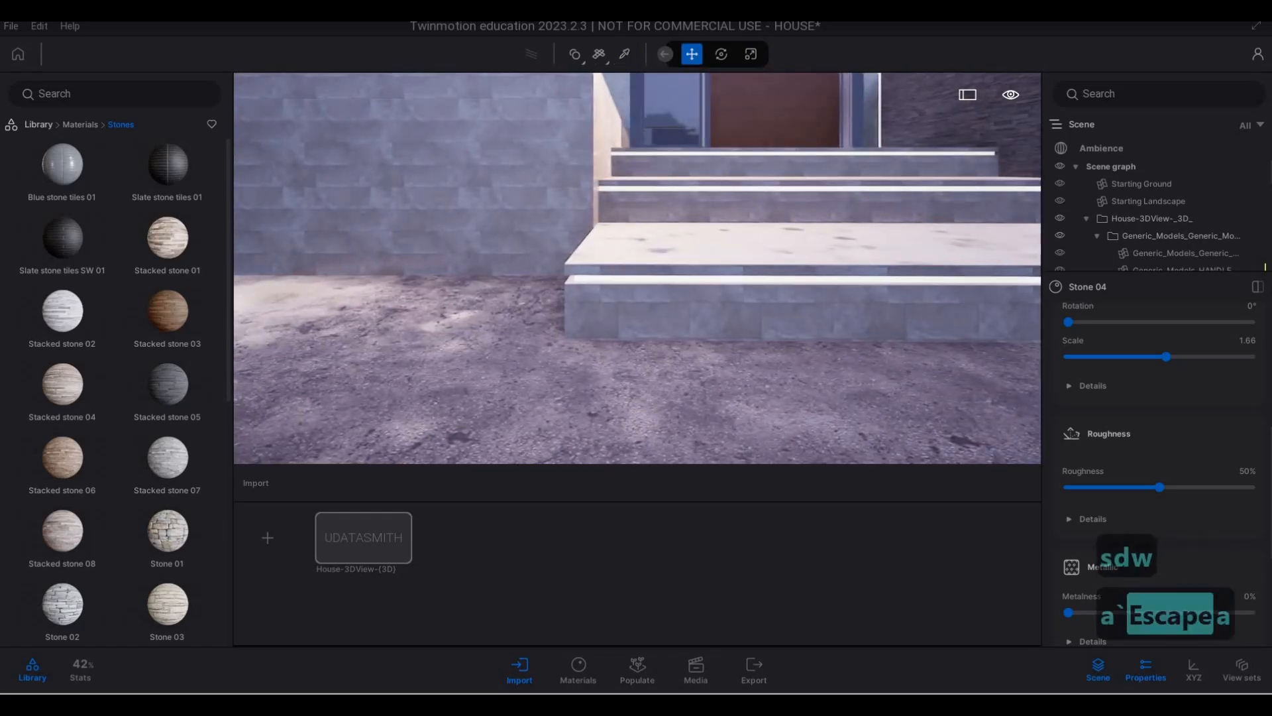
key(q)
key(a)
key(s)
key(a)
key(w)
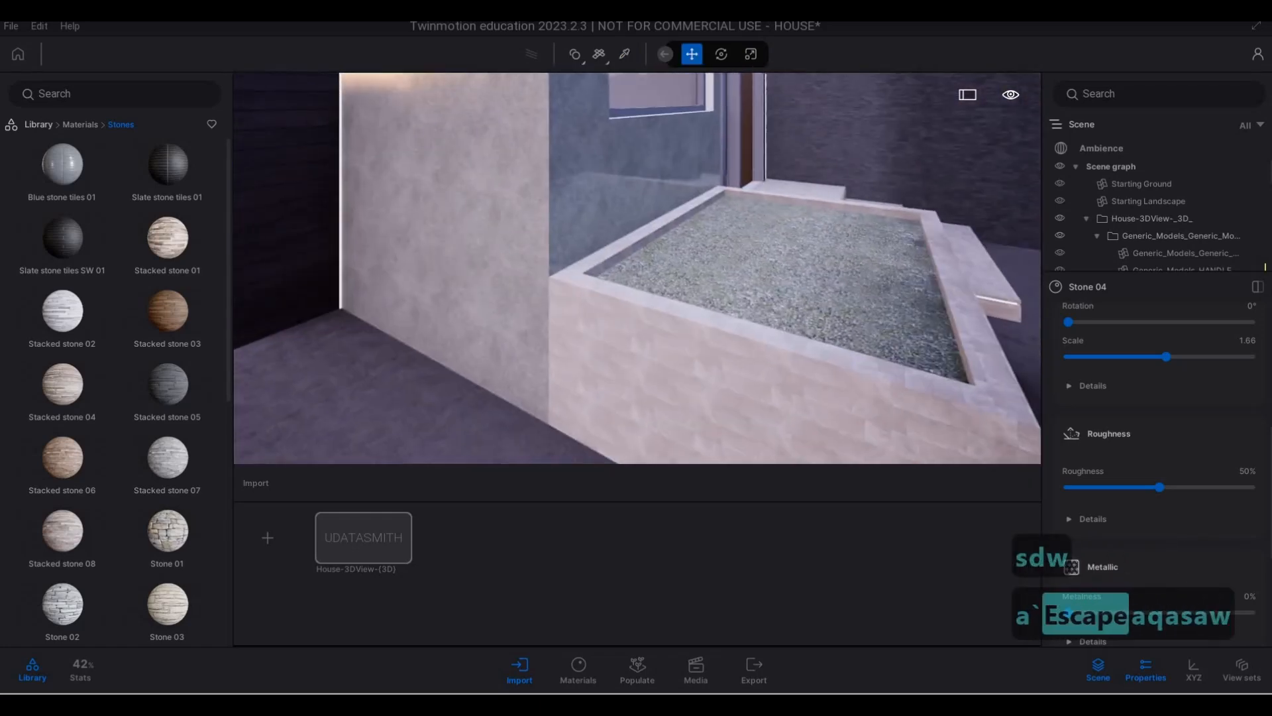
key(e)
key(s)
key(d)
key(q)
key(d)
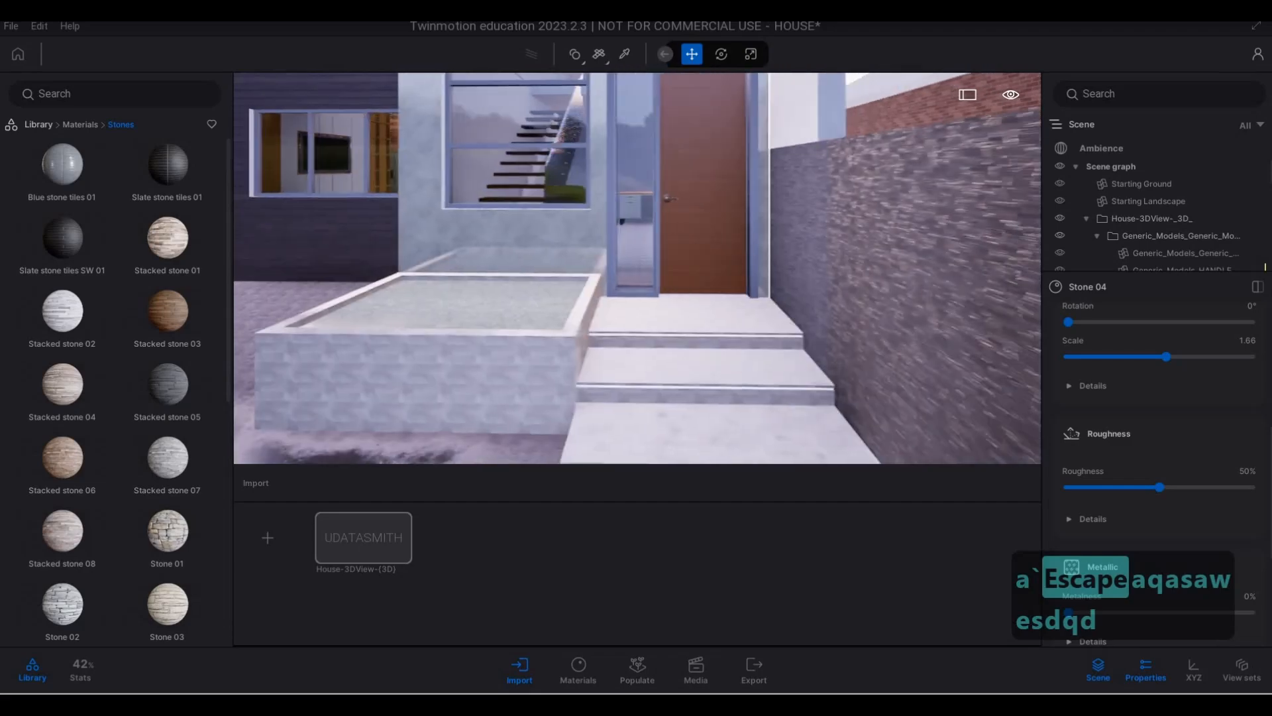
key(a)
key(a)
key(s)
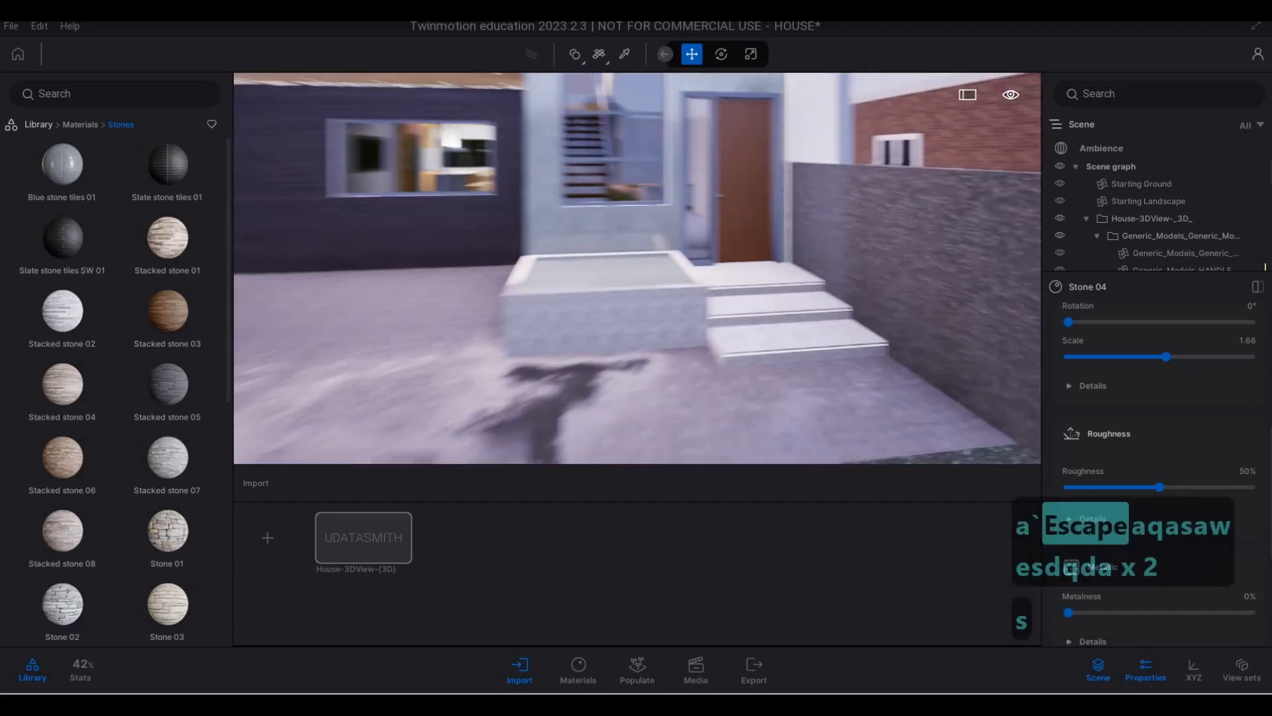
- Sample the Stacked stone 05 material on the boundary wall beside the driveway and set its scale to 4.88
key(a)
key(a)
key(a)
key(a)
key(a)
key(w)
key(s)
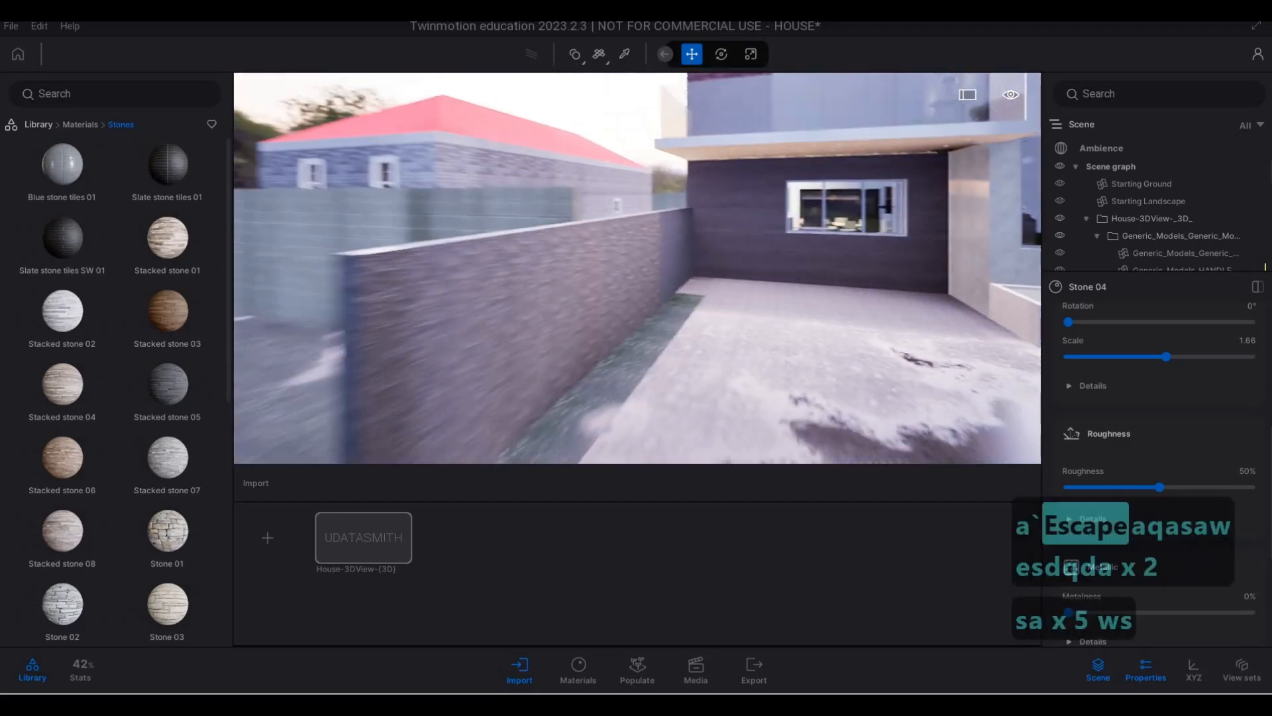
key(a)
key(w)
key(d)
key(w)
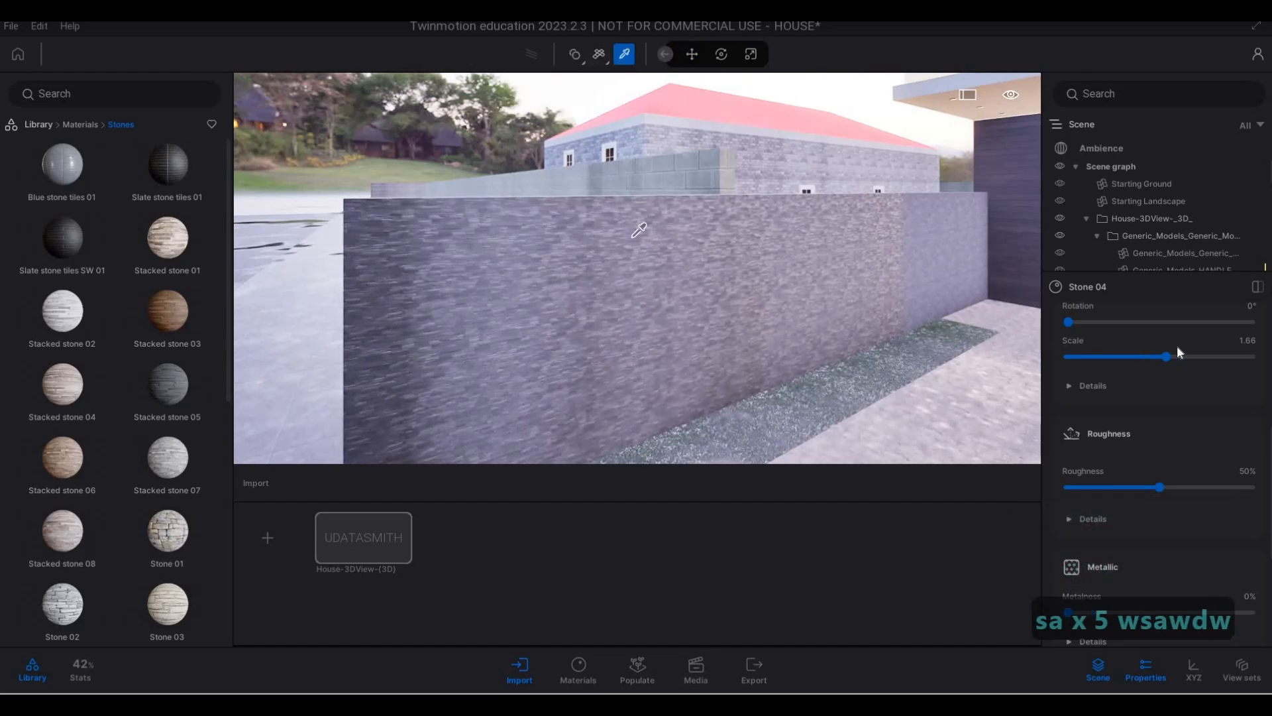
drag(1175, 348, 1190, 350)
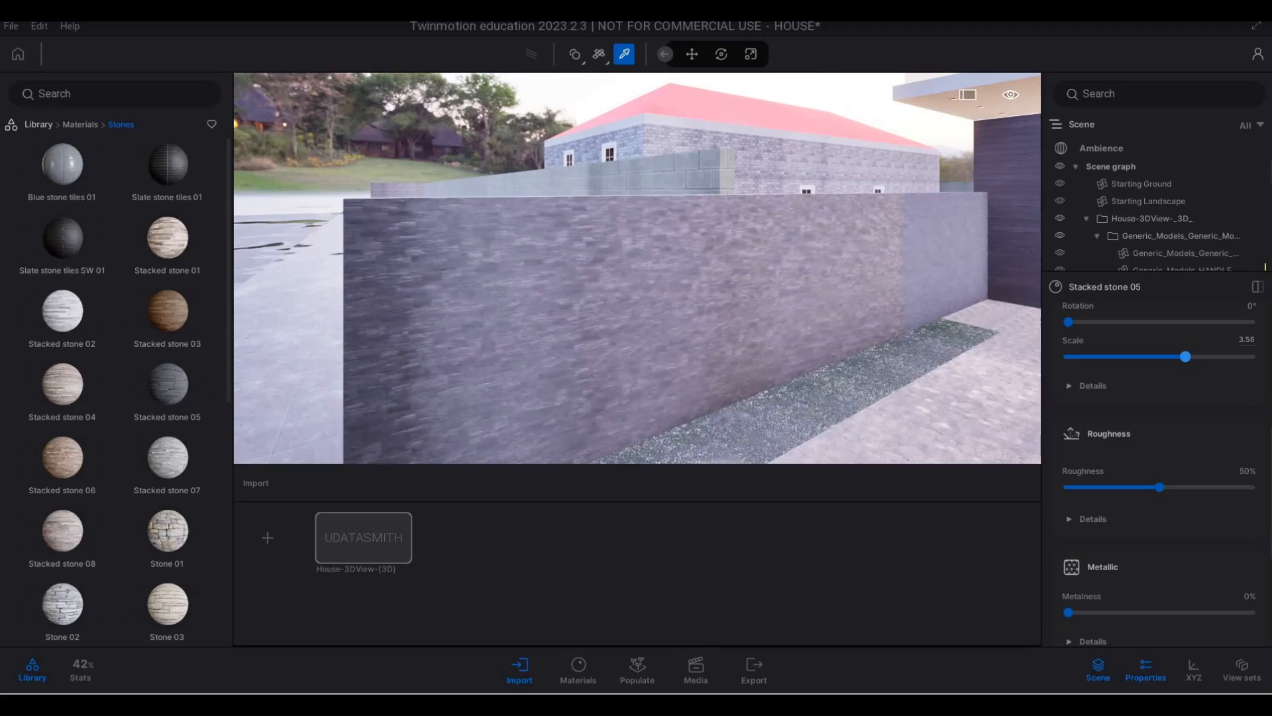
- Sample the board-formed concrete on the wall in front of the brick neighbouring house and set its scale to 1.85
key(s)
key(d)
key(d)
key(d)
key(d)
key(d)
key(d)
key(d)
key(d)
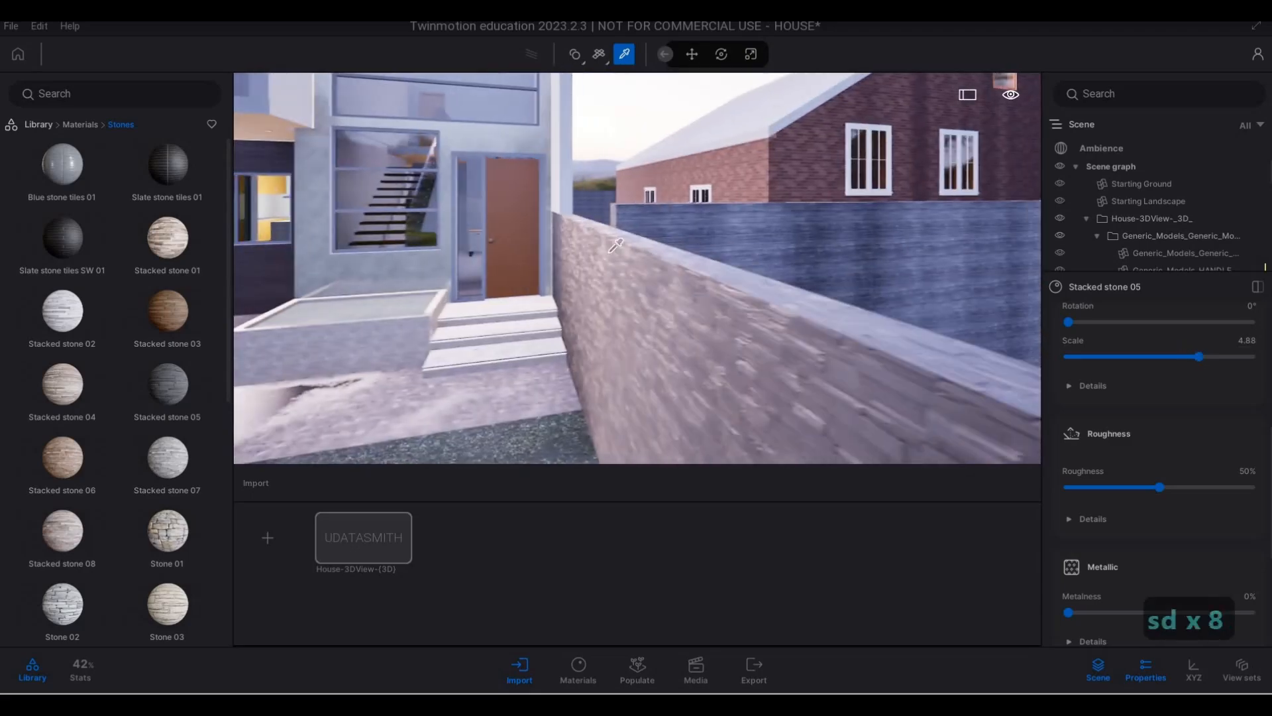
key(a)
key(s)
key(e)
key(d)
key(d)
key(d)
key(d)
key(w)
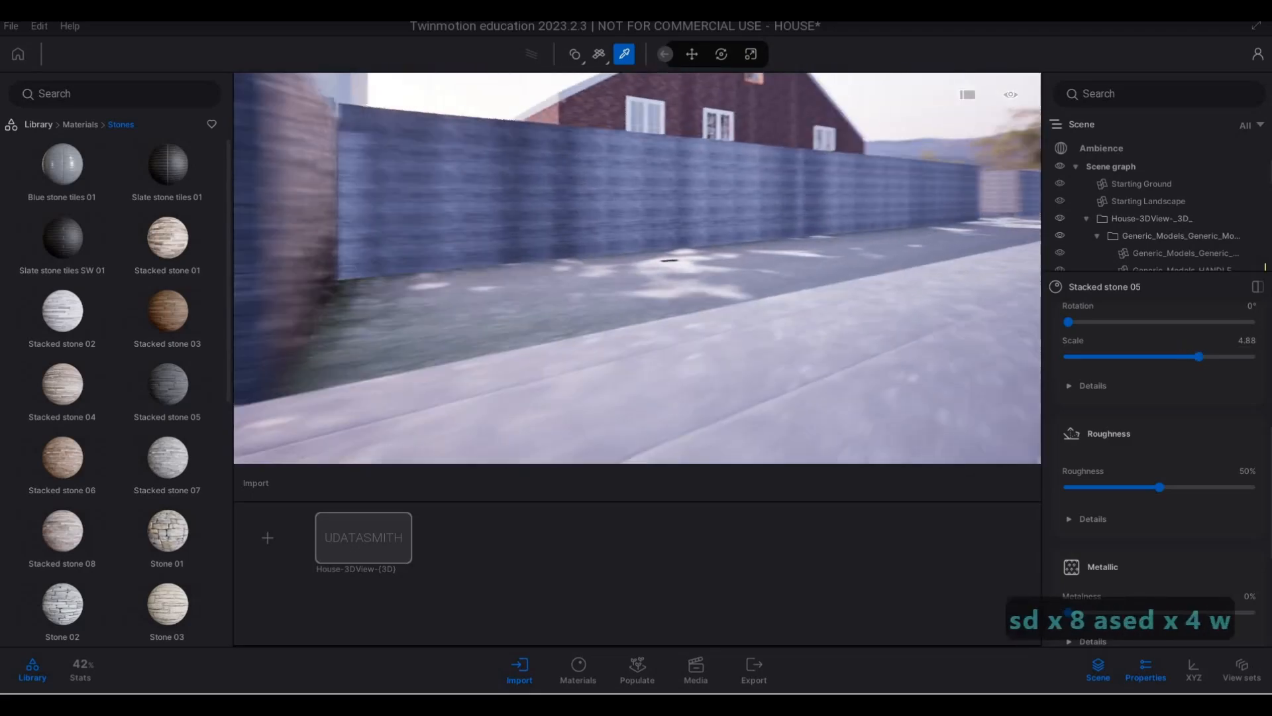
key(q)
key(w)
click(576, 304)
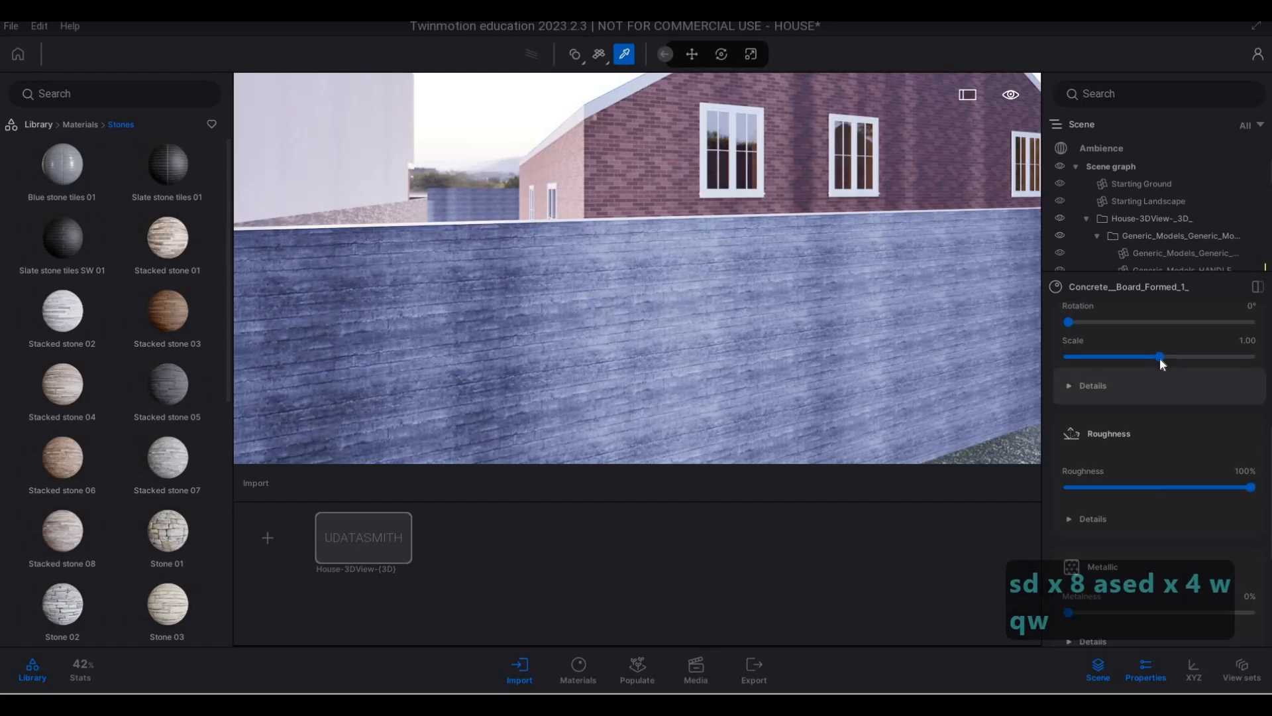
click(1174, 358)
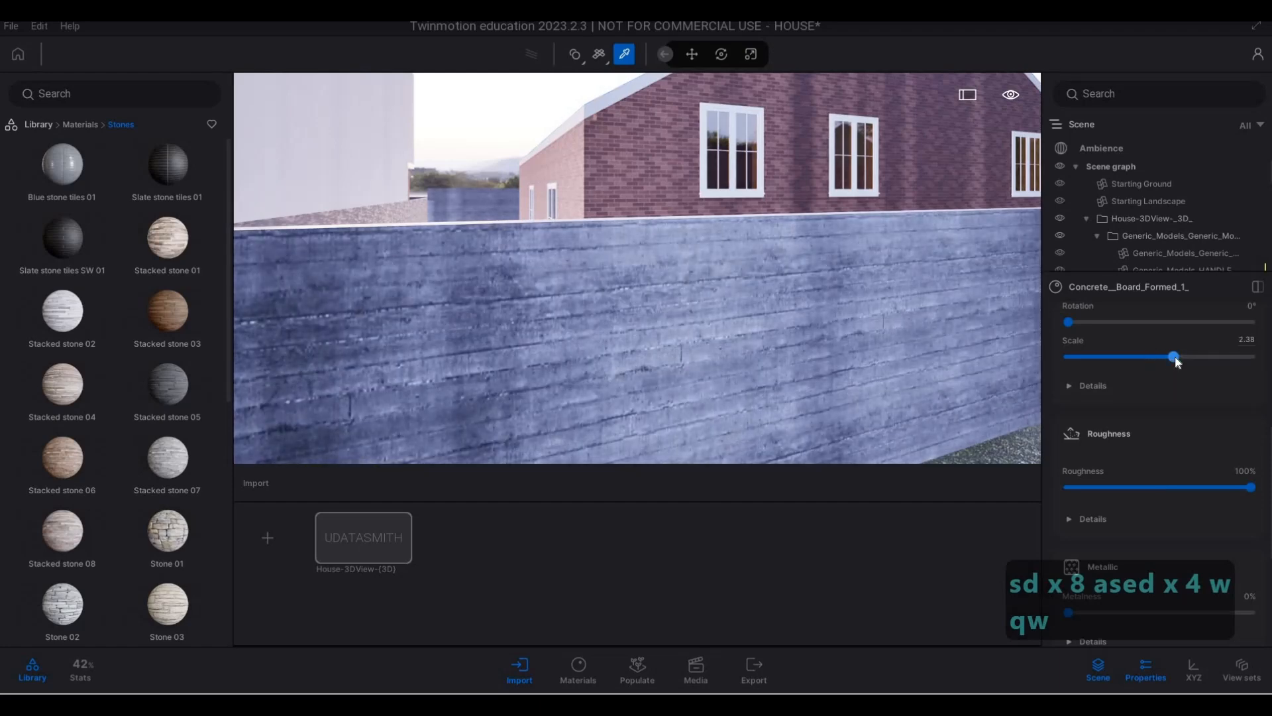
drag(1175, 355, 1169, 356)
- Apply Stone 01 to the block boundary wall in front of the red-roofed neighbouring house and set its scale to 4.22
key(s)
key(s)
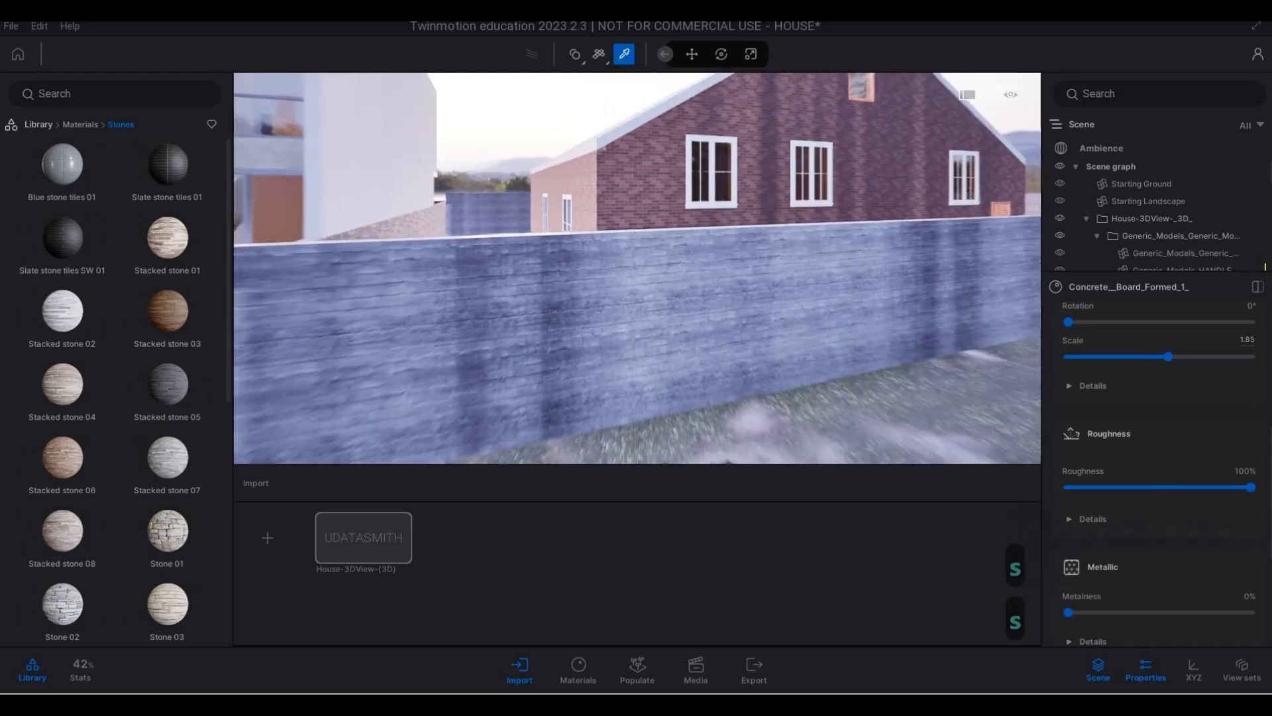
key(s)
key(a)
key(w)
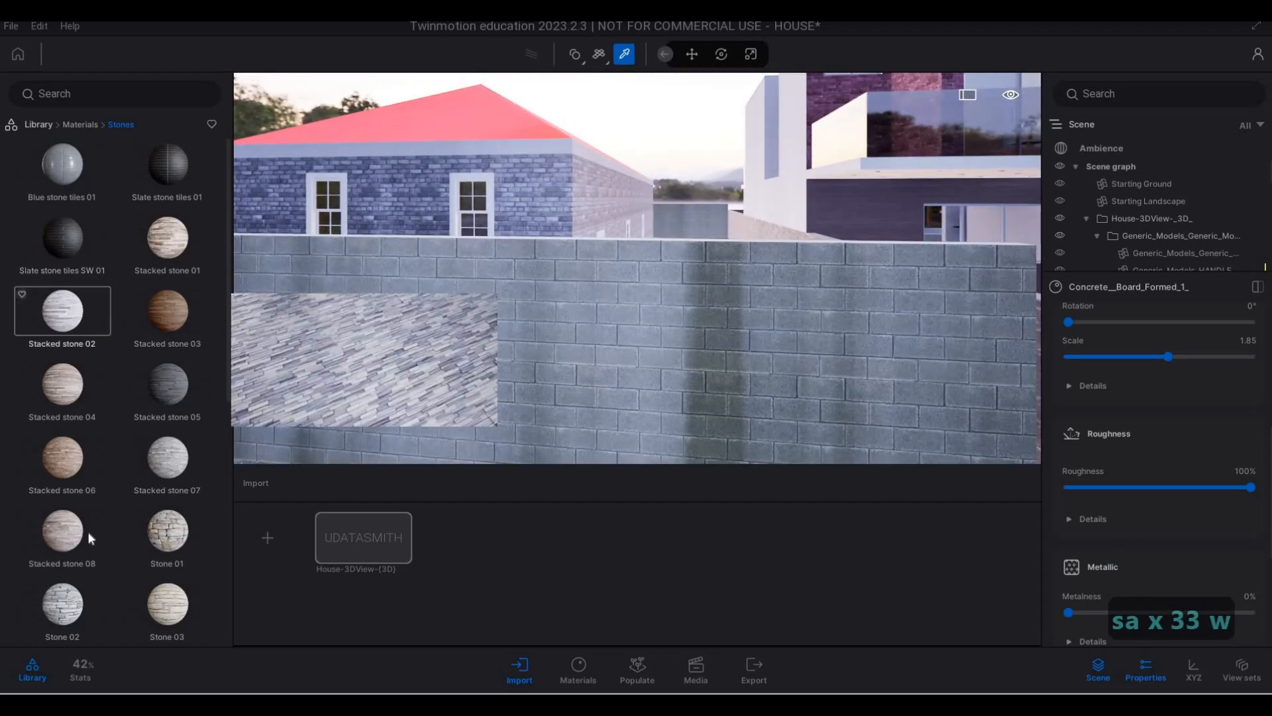
mouse_move(161, 536)
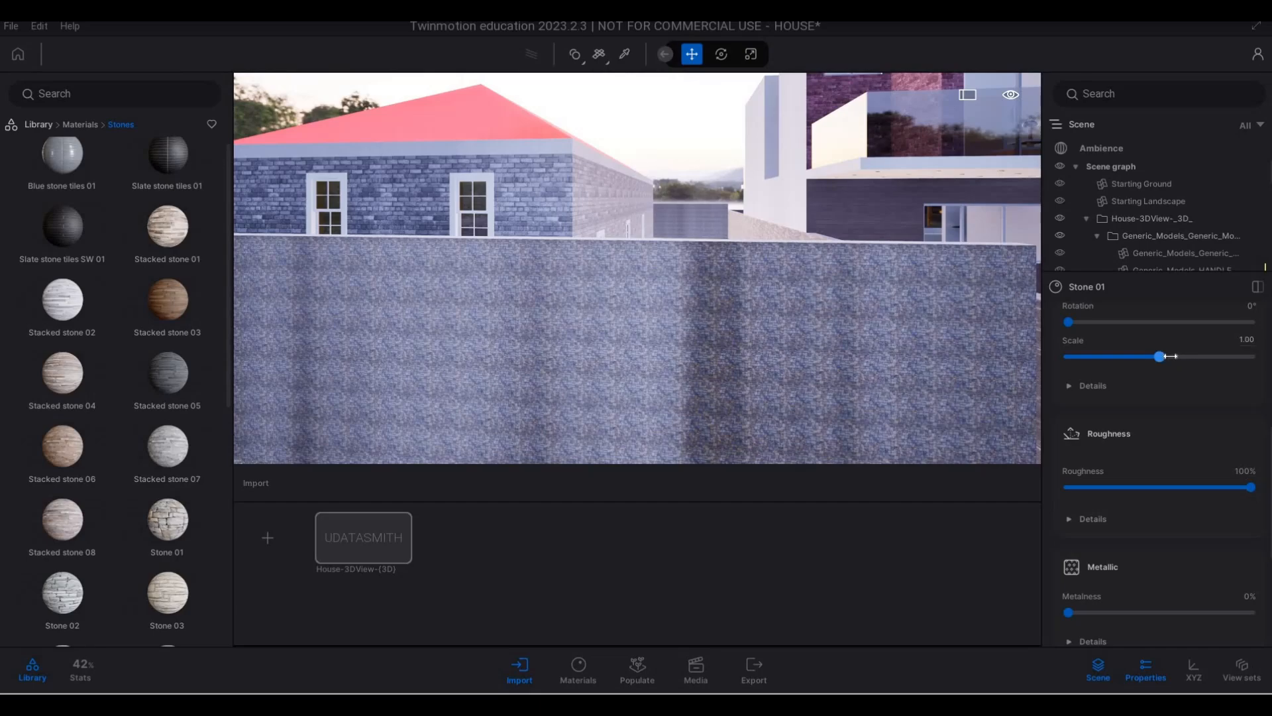
drag(1189, 356, 1192, 357)
- Apply Roof covering 04 to the red roof of the neighbouring house and set its scale to 6.98
key(s)
key(d)
key(q)
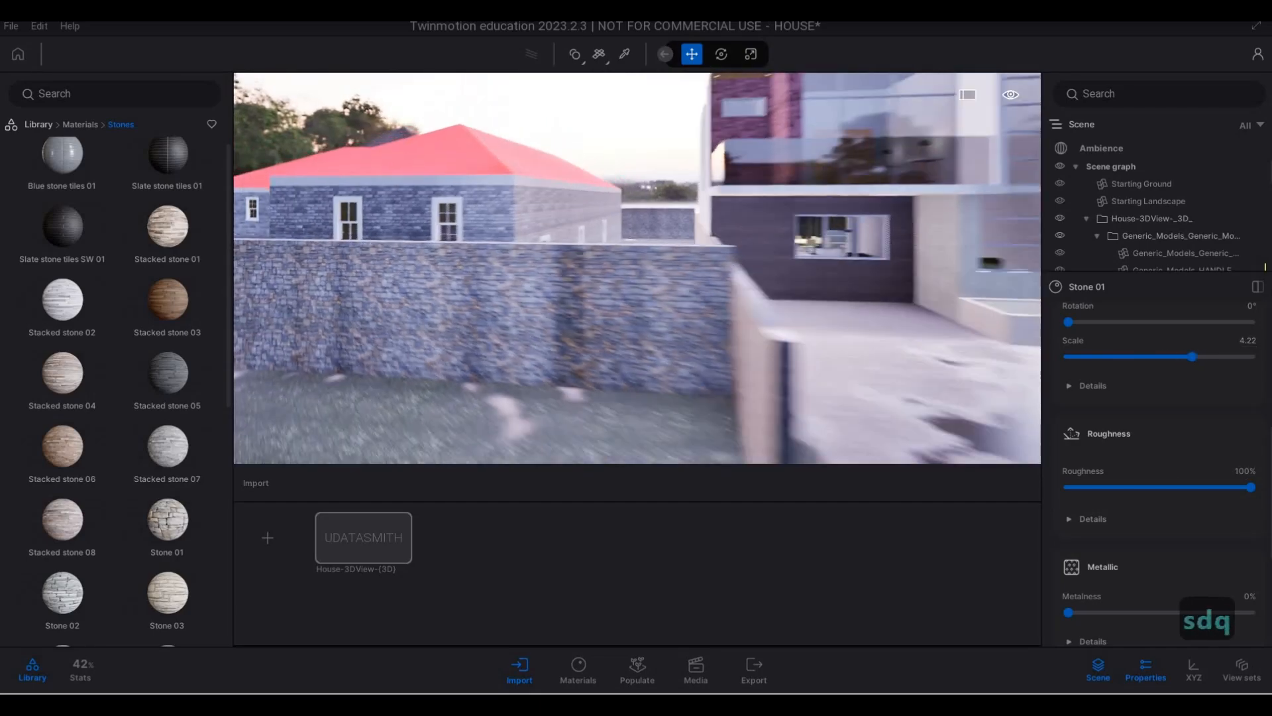
key(a)
right_drag(564, 285, 519, 284)
key(w)
key(q)
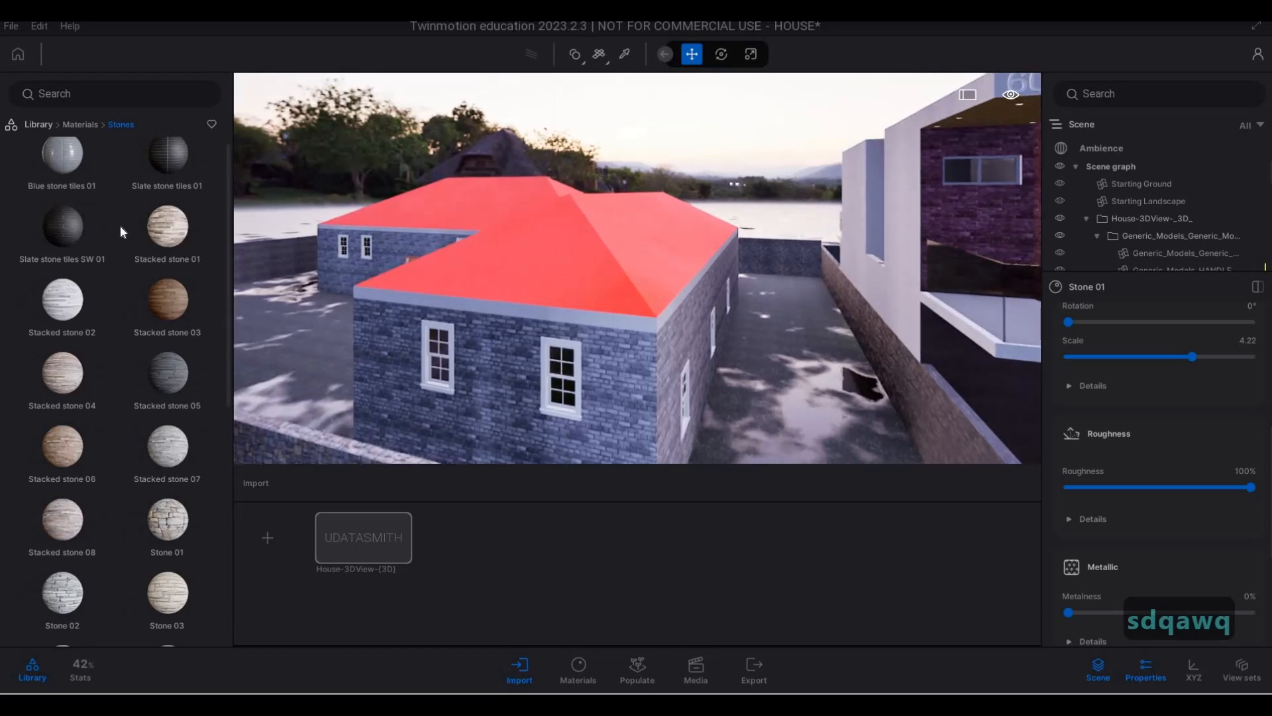
scroll(120, 225, up, 1)
click(82, 125)
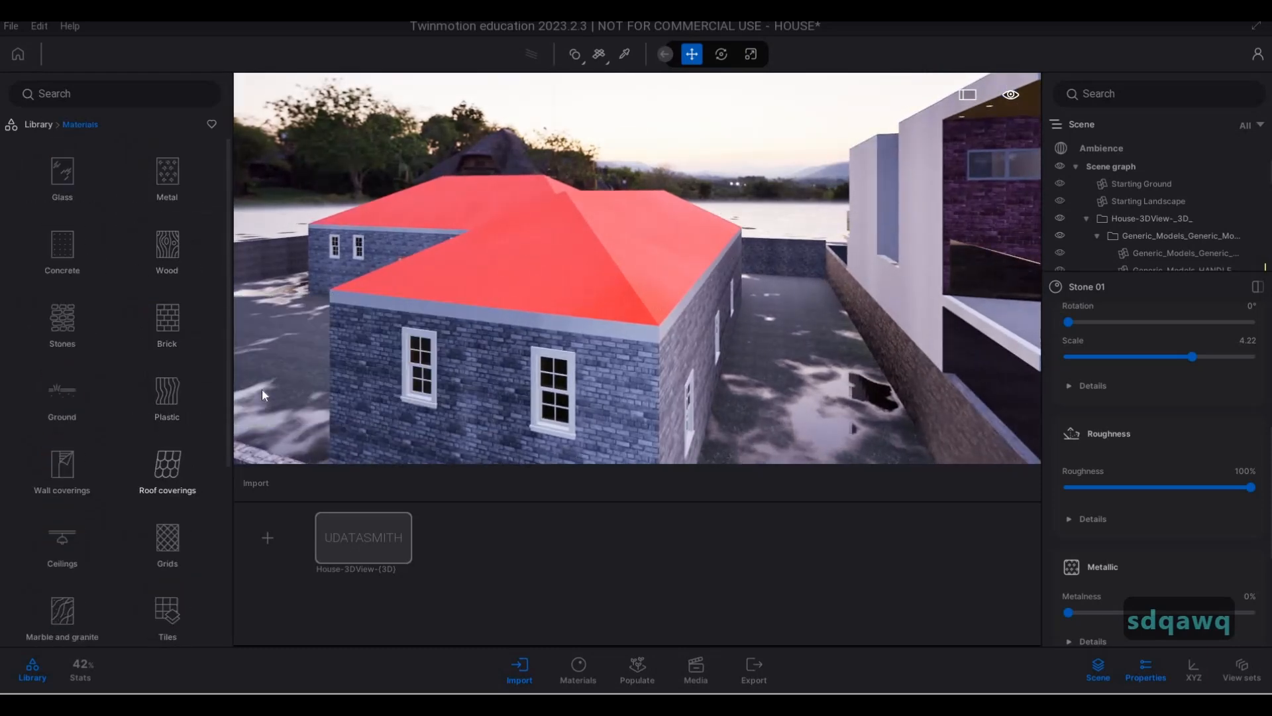
click(166, 471)
drag(499, 240, 502, 242)
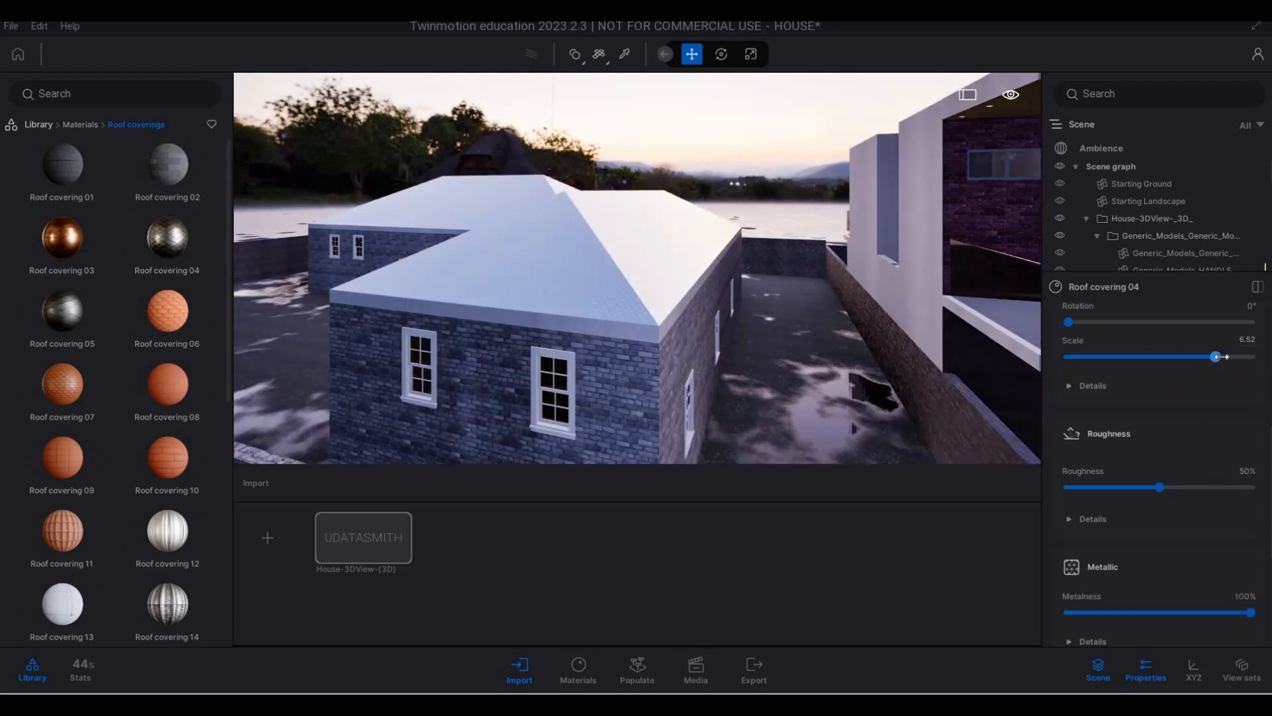
- Apply Roof covering 11 to the pitched roof of the brick neighbouring house and set its scale to 7.83
key(d)
key(w)
key(e)
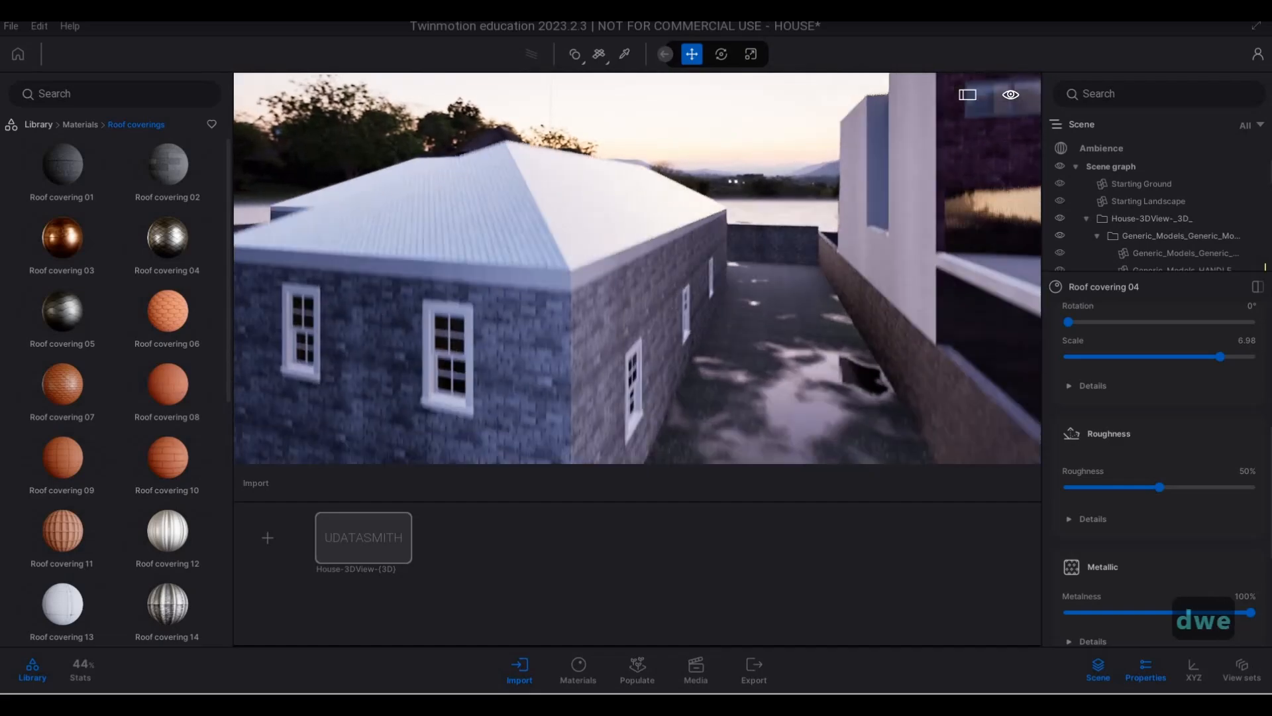
key(d)
key(d)
key(d)
key(d)
key(d)
key(d)
key(d)
key(d)
key(d)
key(d)
key(d)
key(d)
key(d)
key(d)
key(d)
key(d)
key(d)
key(d)
key(d)
key(d)
key(d)
key(d)
key(d)
key(d)
key(d)
key(d)
key(d)
key(w)
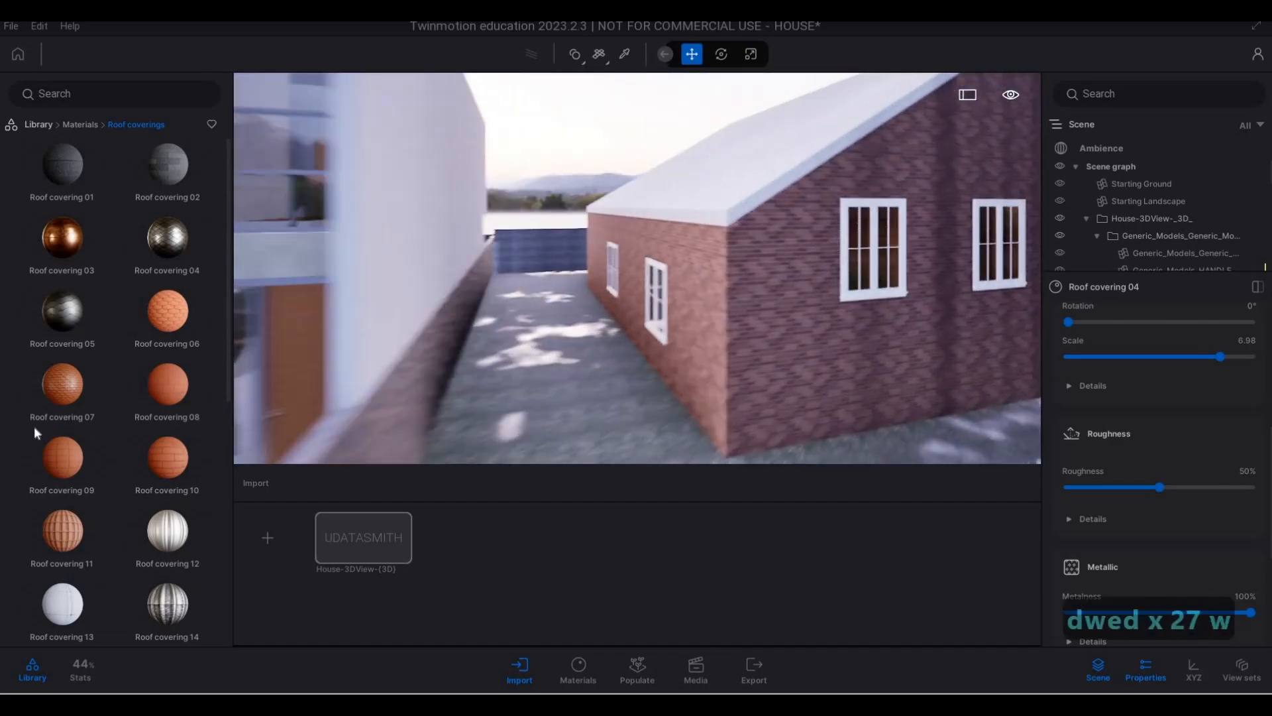
drag(77, 456, 598, 298)
key(w)
key(d)
key(q)
key(q)
key(s)
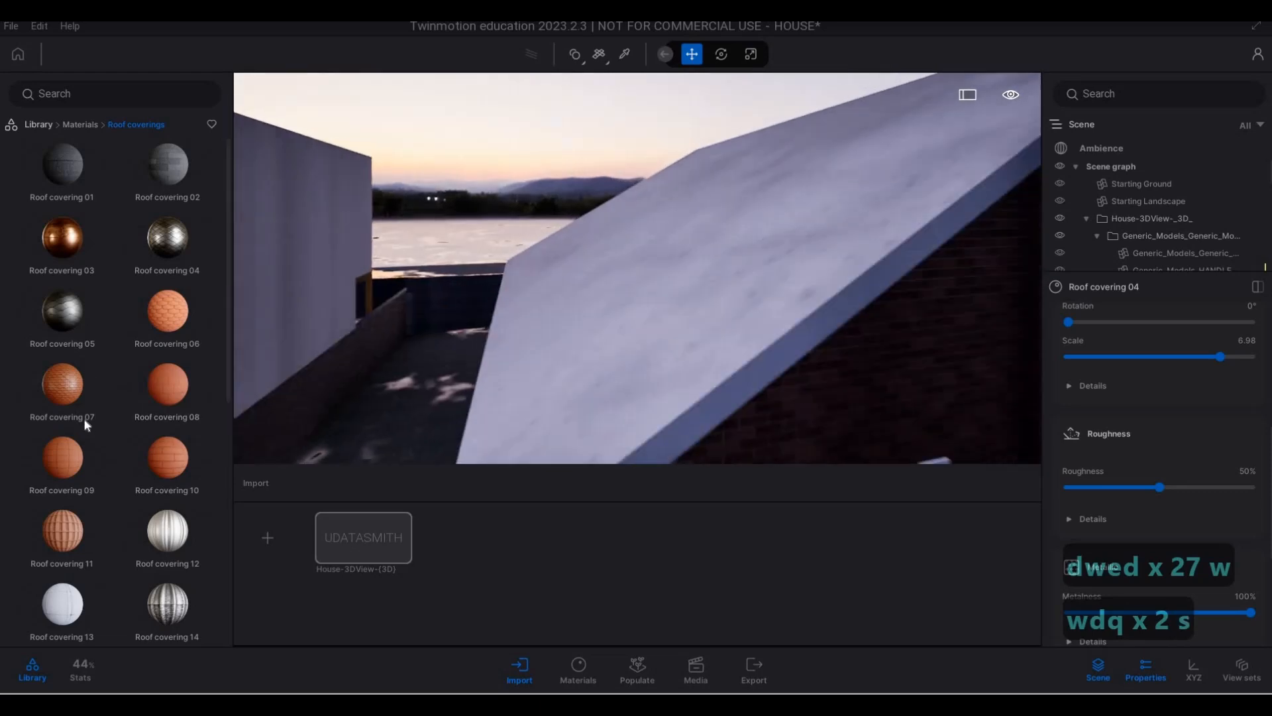
drag(74, 501, 611, 300)
key(a)
key(s)
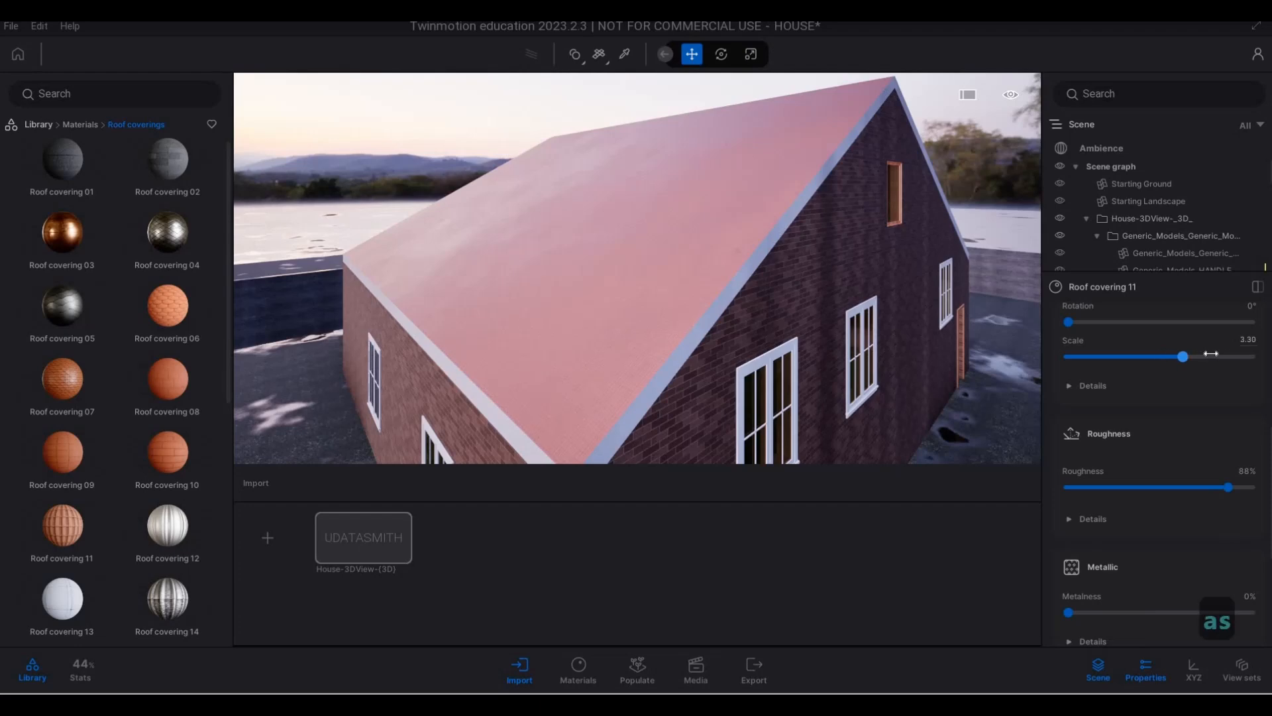
- Apply Roof covering 02 to the main house's flat roof surface between the parapets and set its scale to 4.15
key(s)
key(d)
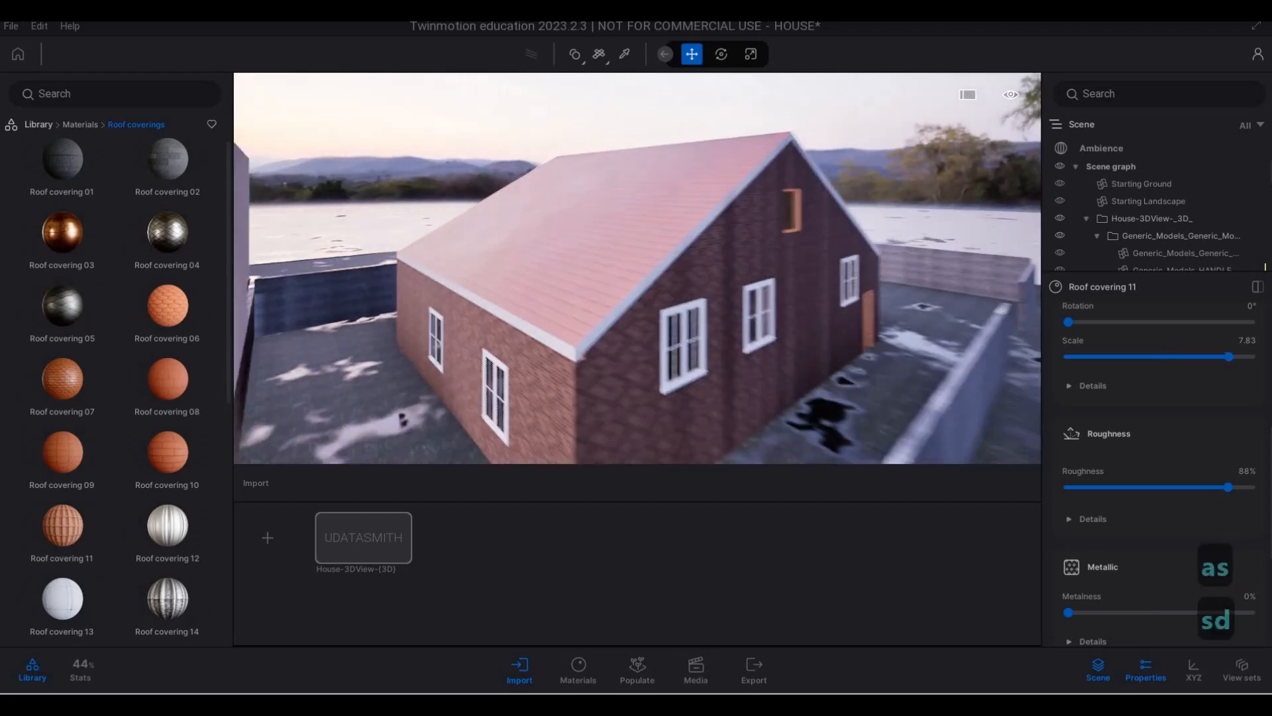
key(a)
key(e)
key(a)
key(a)
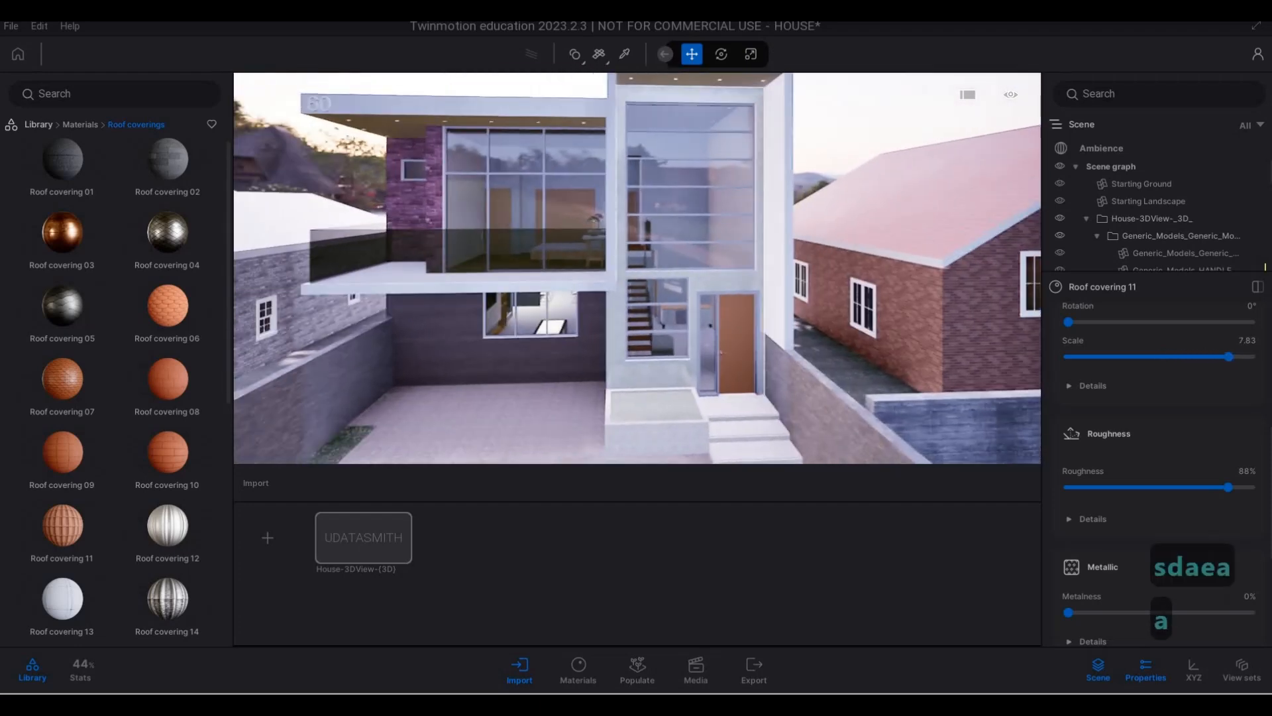
key(w)
key(q)
key(q)
key(q)
key(q)
key(q)
key(q)
key(q)
key(q)
key(q)
key(s)
key(a)
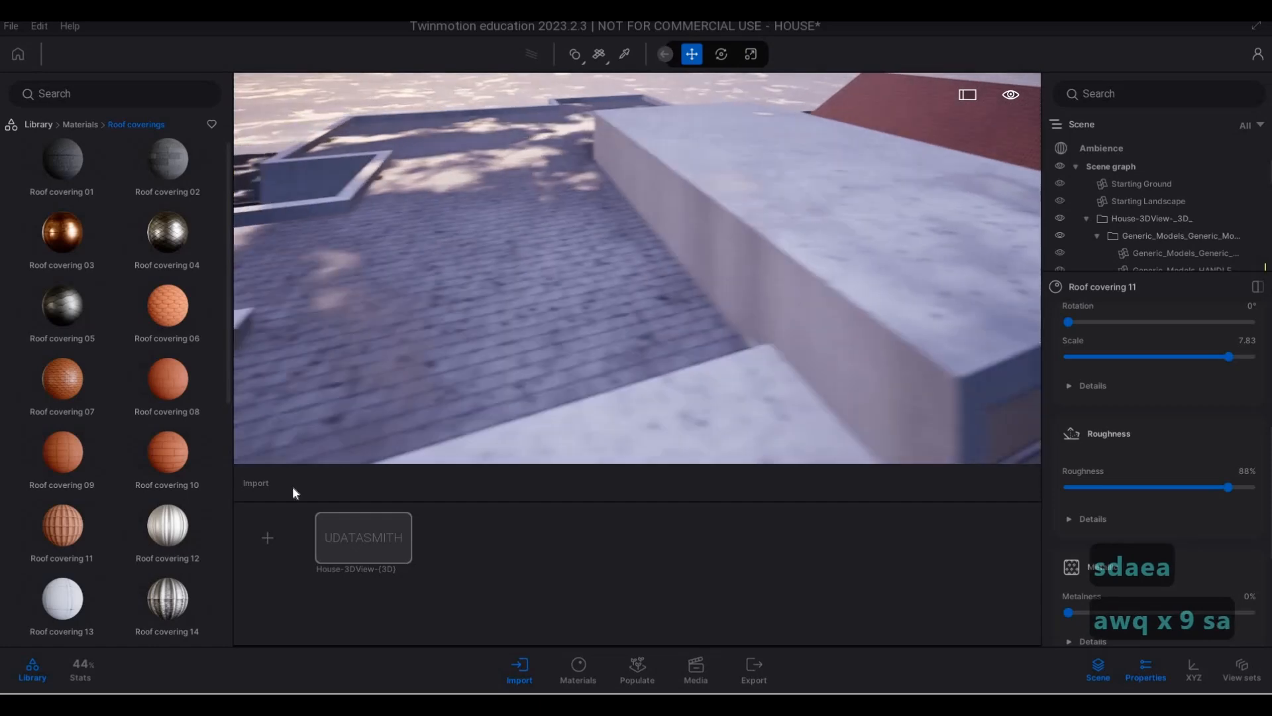
drag(87, 152, 622, 322)
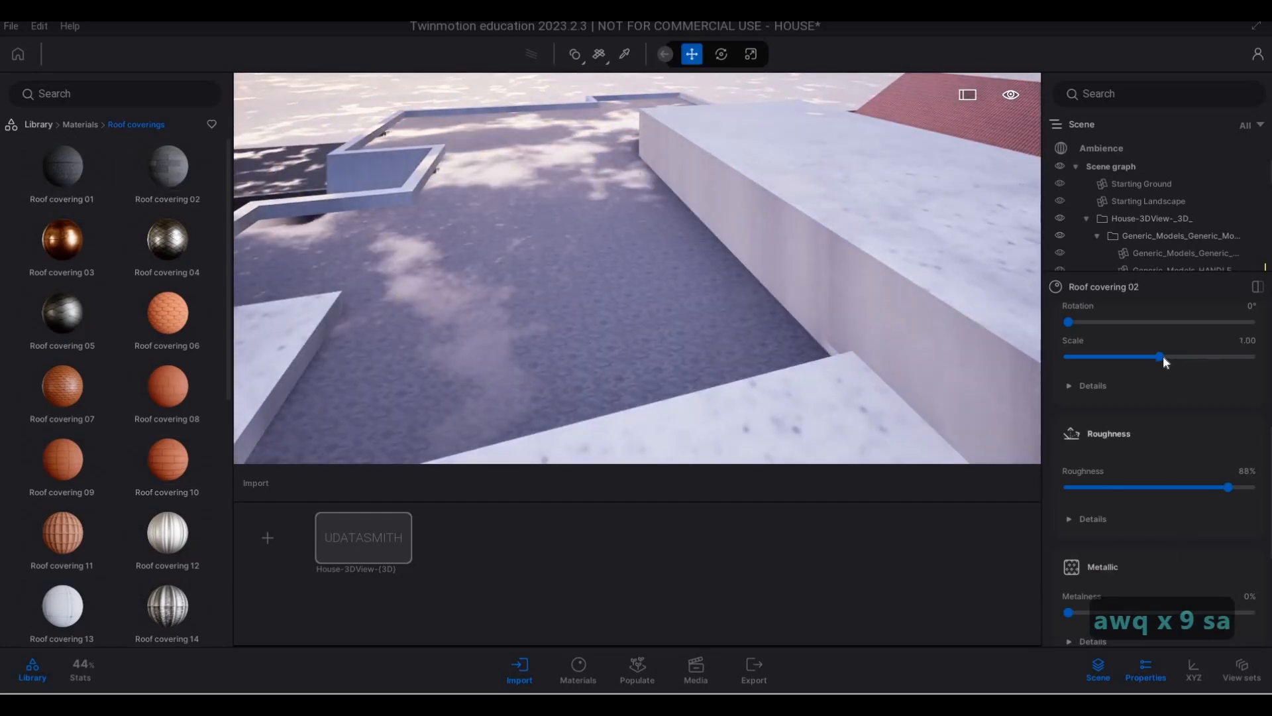
drag(1161, 356, 1192, 359)
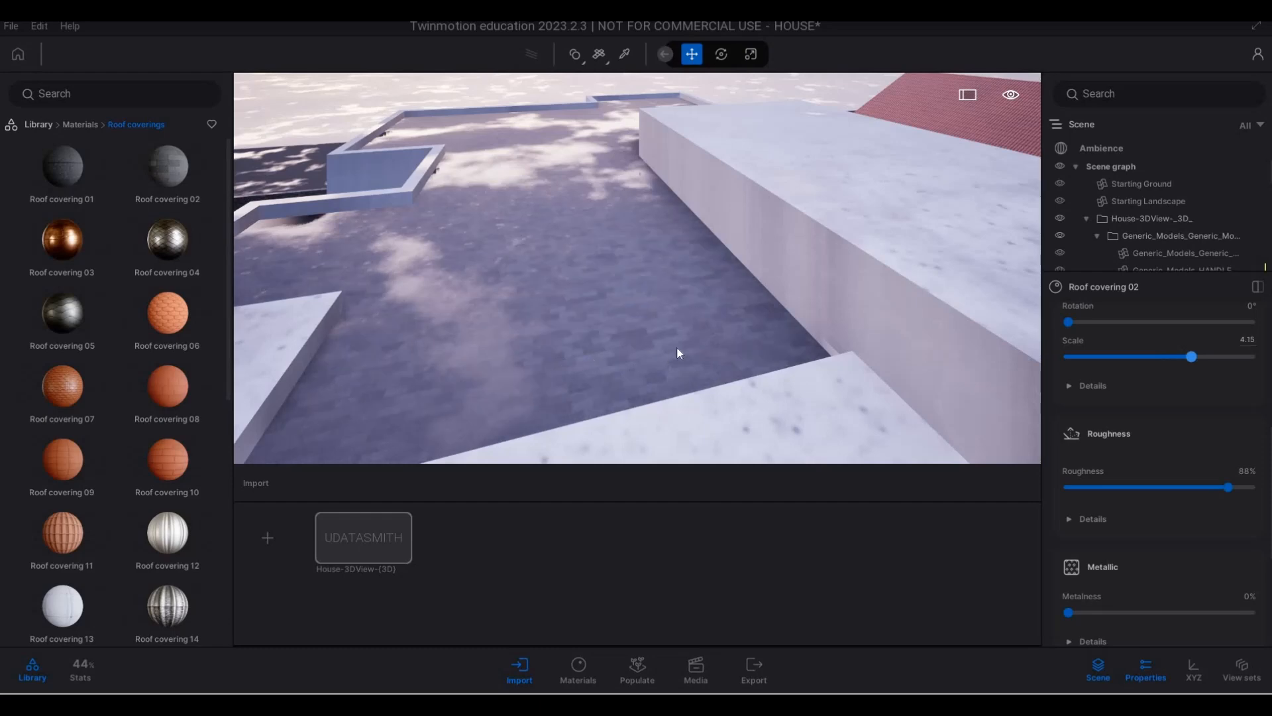
- Examine the main house's roof edges, the upper-floor glazing and the purple brick wall beside it
key(s)
key(e)
key(e)
key(w)
key(q)
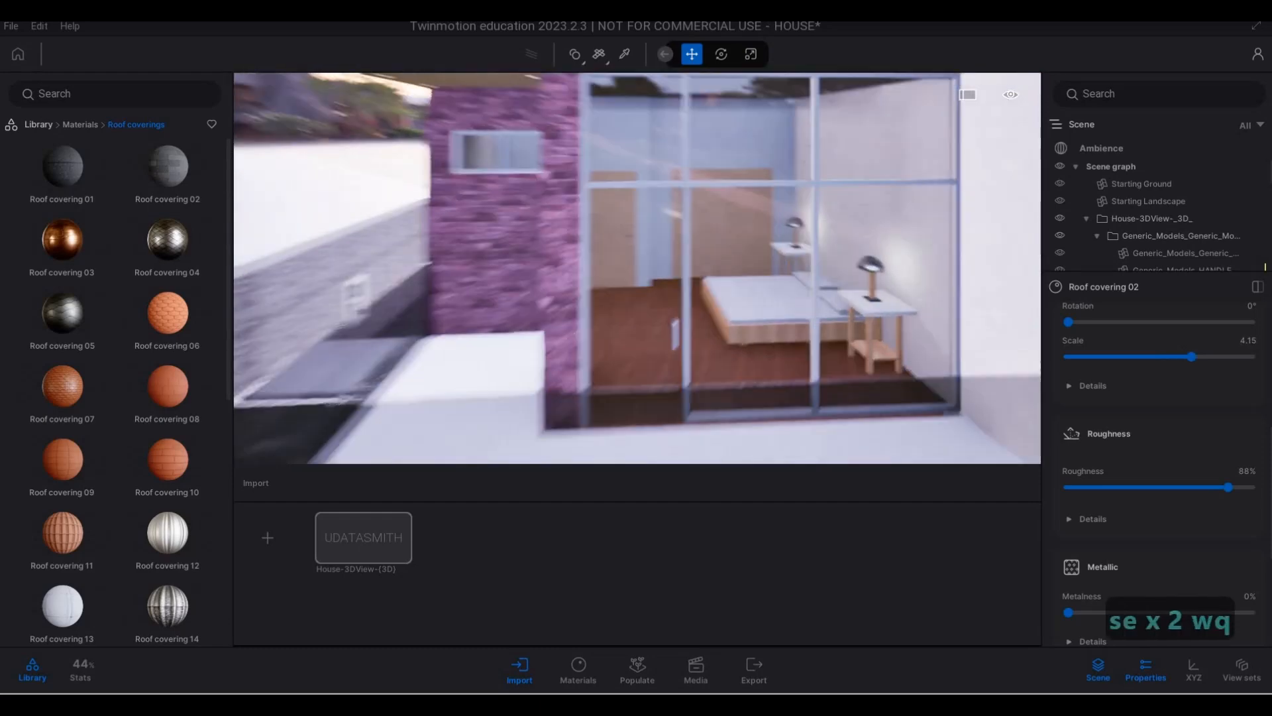
key(d)
key(q)
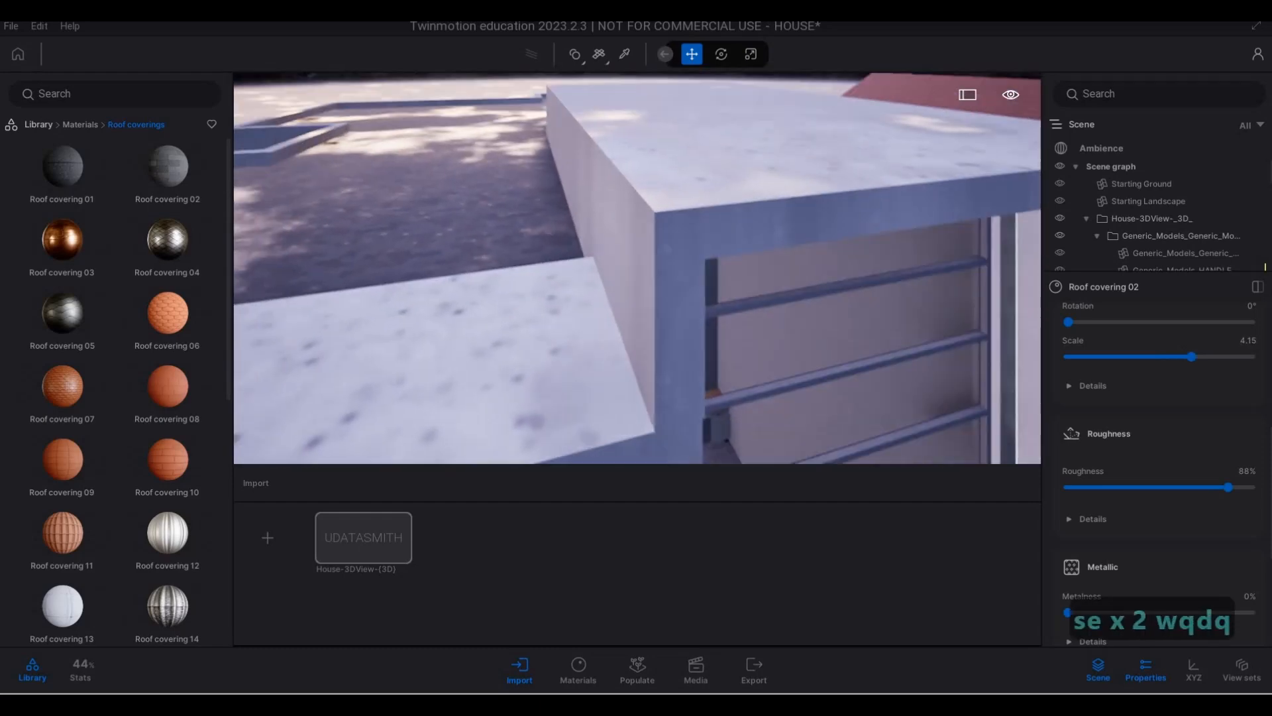
key(e)
key(a)
key(e)
key(q)
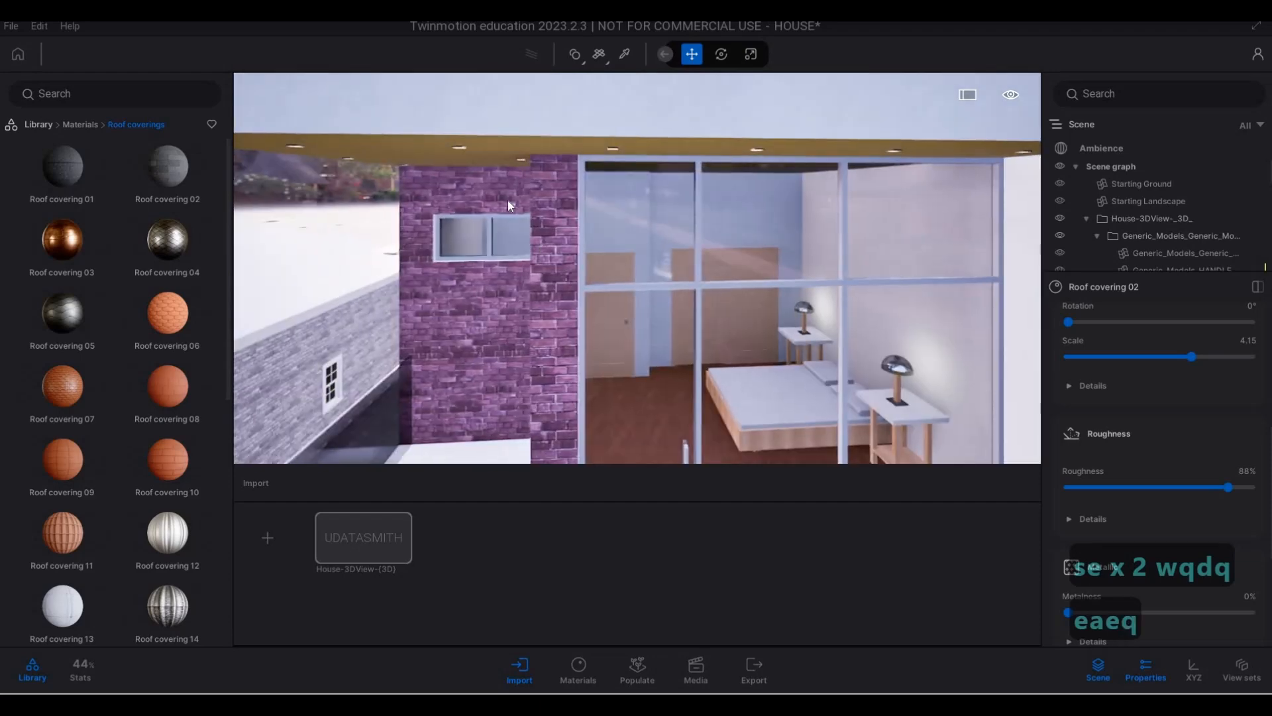
- Apply the Matte painted wall material to the upper-floor balcony frame bearing the number 60
key(s)
key(s)
click(80, 124)
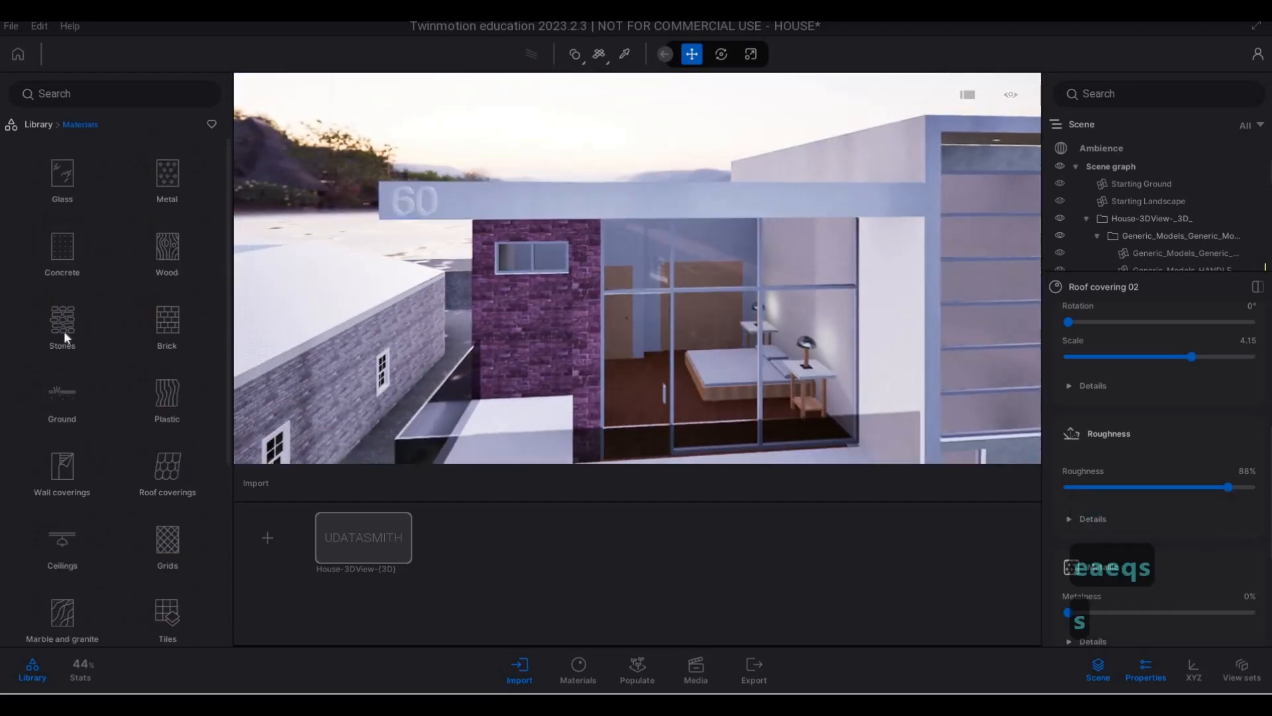
scroll(42, 435, down, 1)
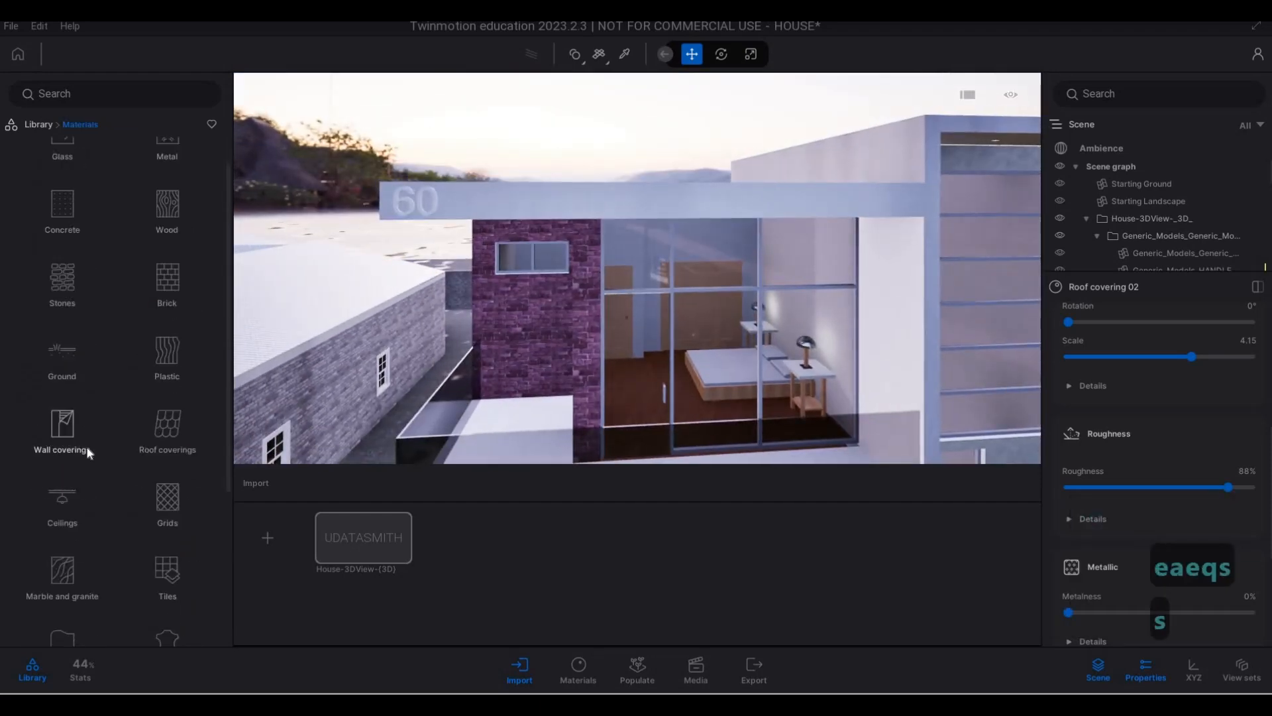
click(86, 446)
scroll(93, 583, down, 2)
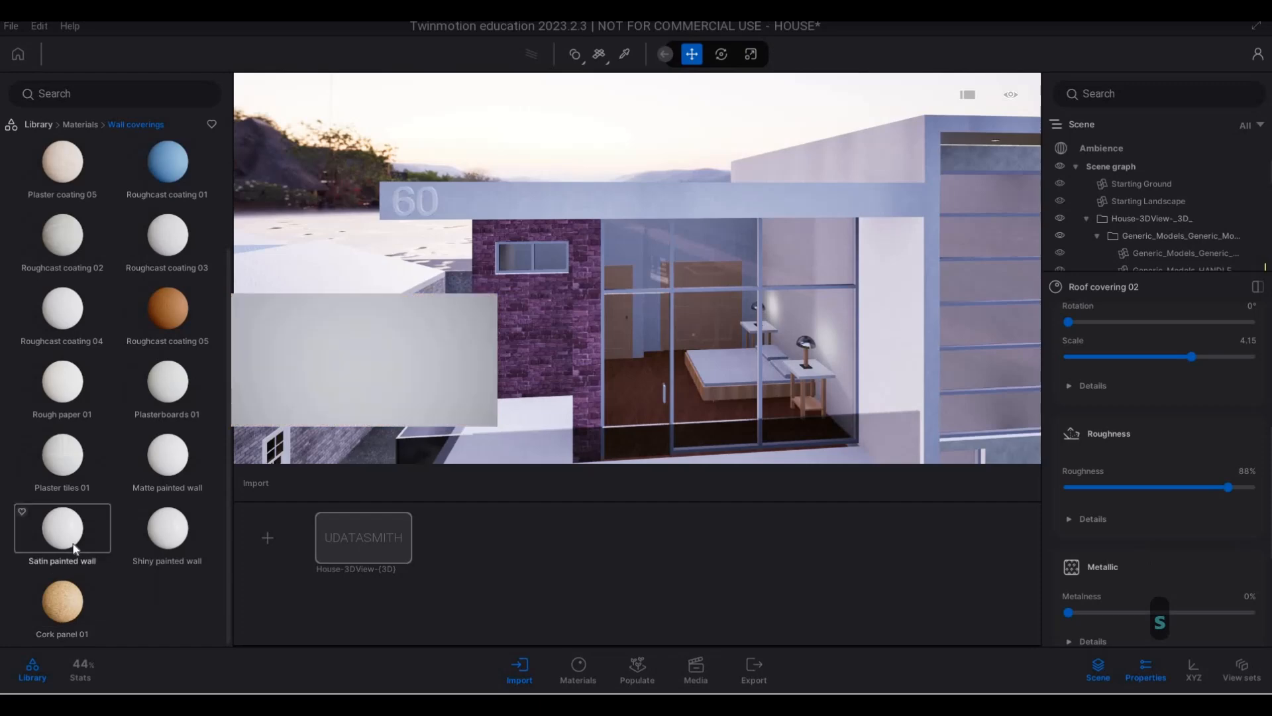
drag(451, 192, 452, 196)
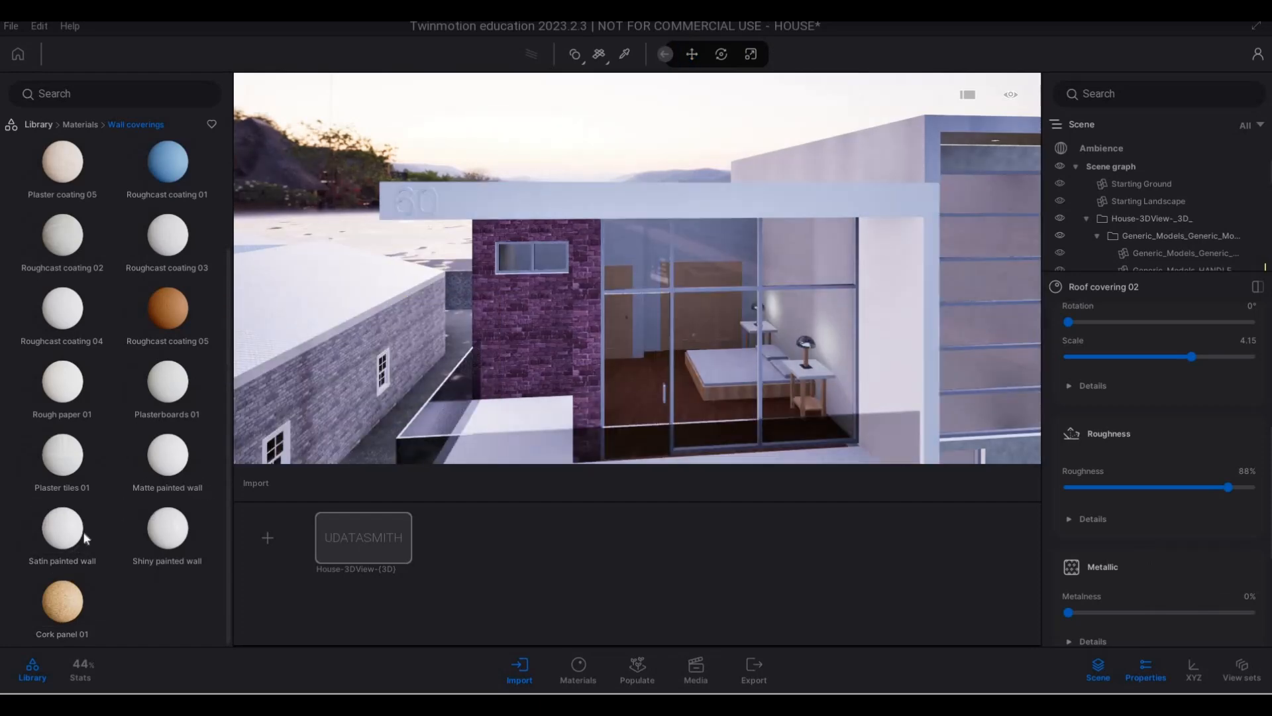
mouse_move(169, 471)
mouse_down()
mouse_move(428, 302)
mouse_move(504, 201)
mouse_up()
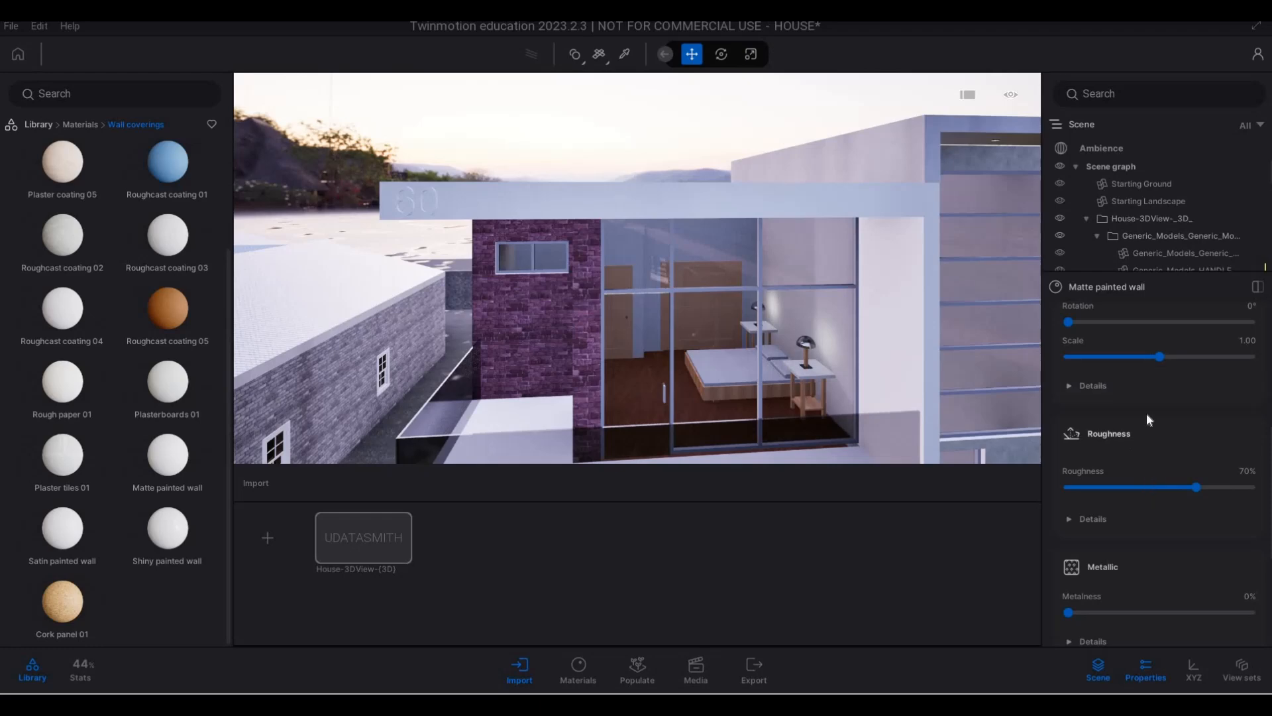
- Set the Matte painted wall's color to the mid grey 727272
scroll(1140, 378, up, 5)
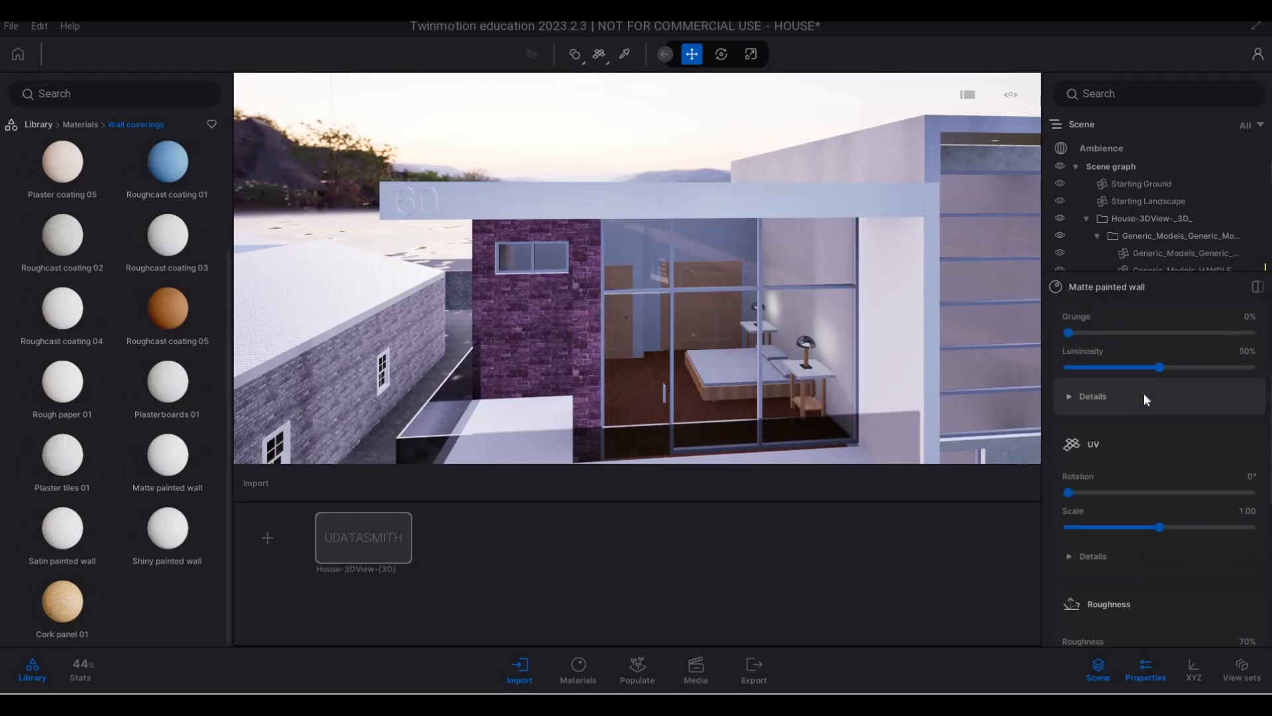
scroll(1167, 380, up, 1)
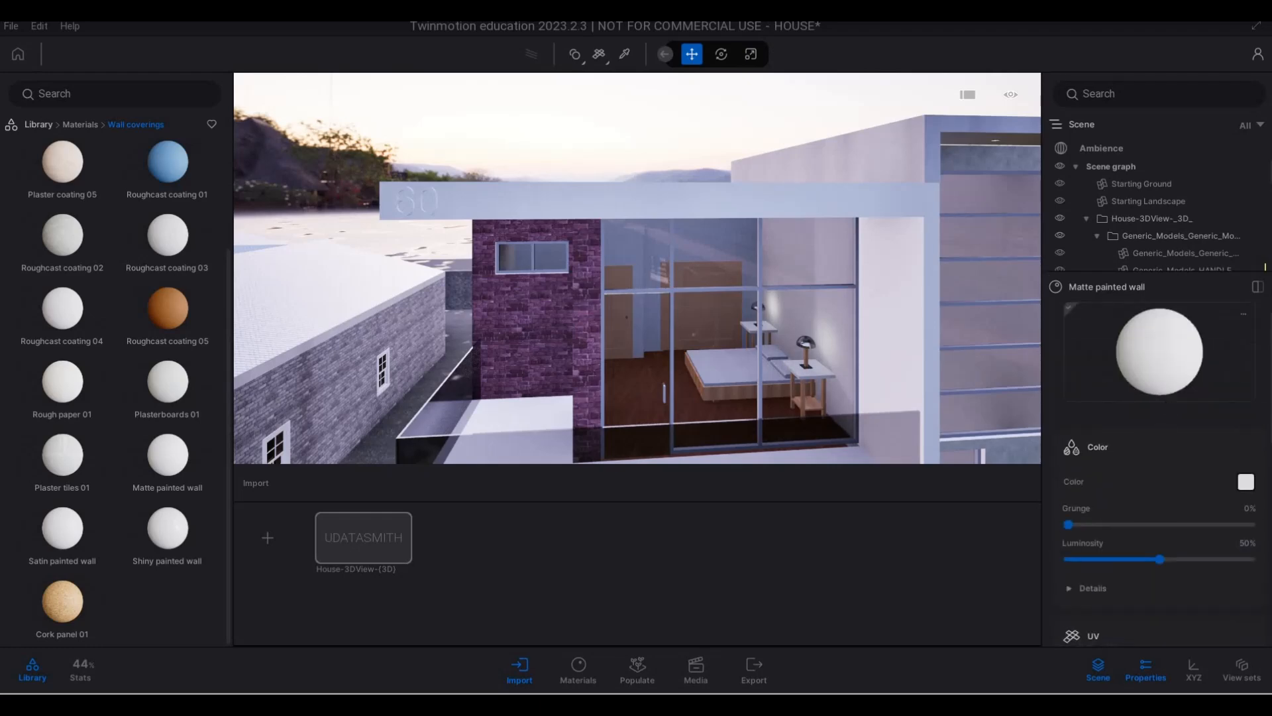
click(1246, 482)
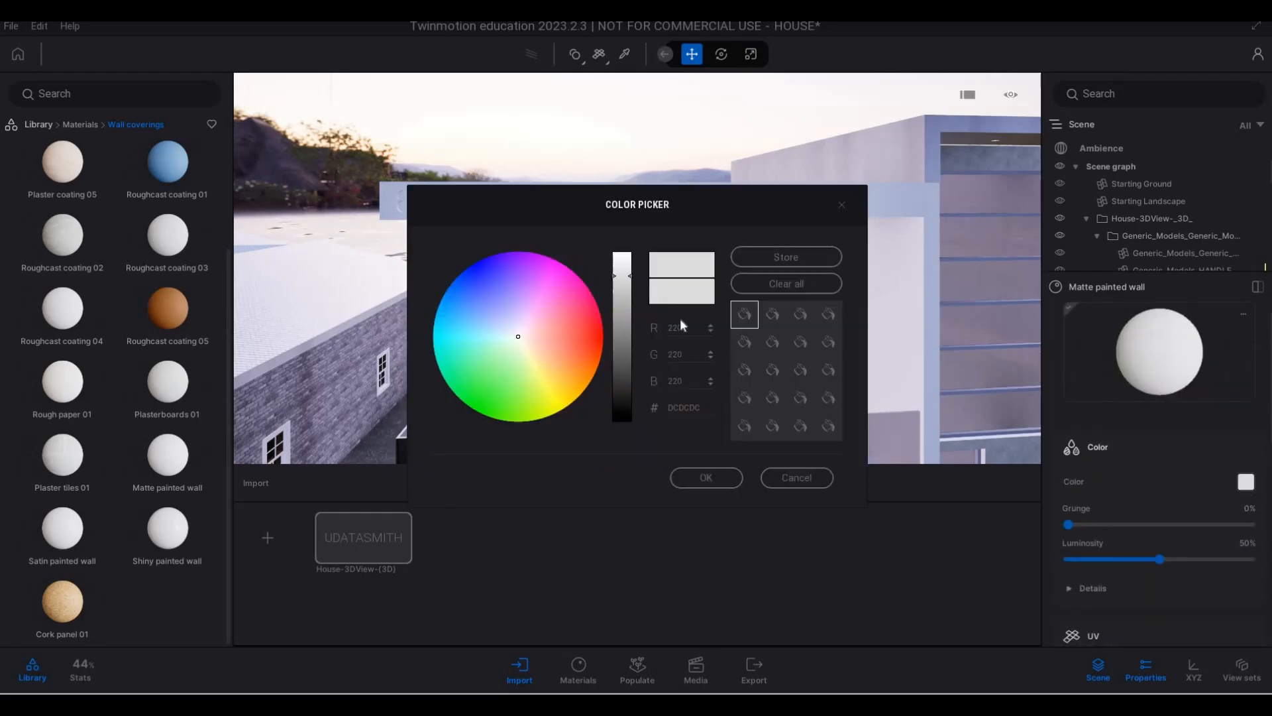
click(623, 335)
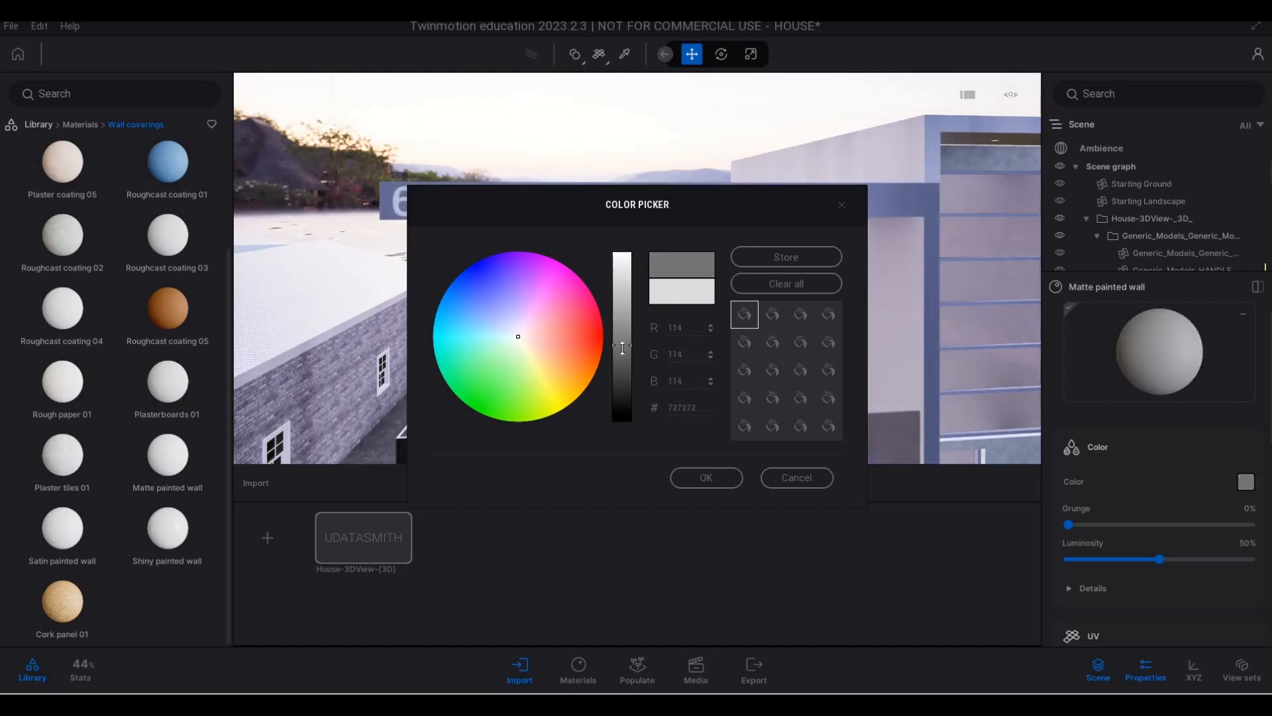
click(715, 474)
- Examine the grey-painted frames, stair tower, ground-floor wall and upper balcony across the house's front facade
key(e)
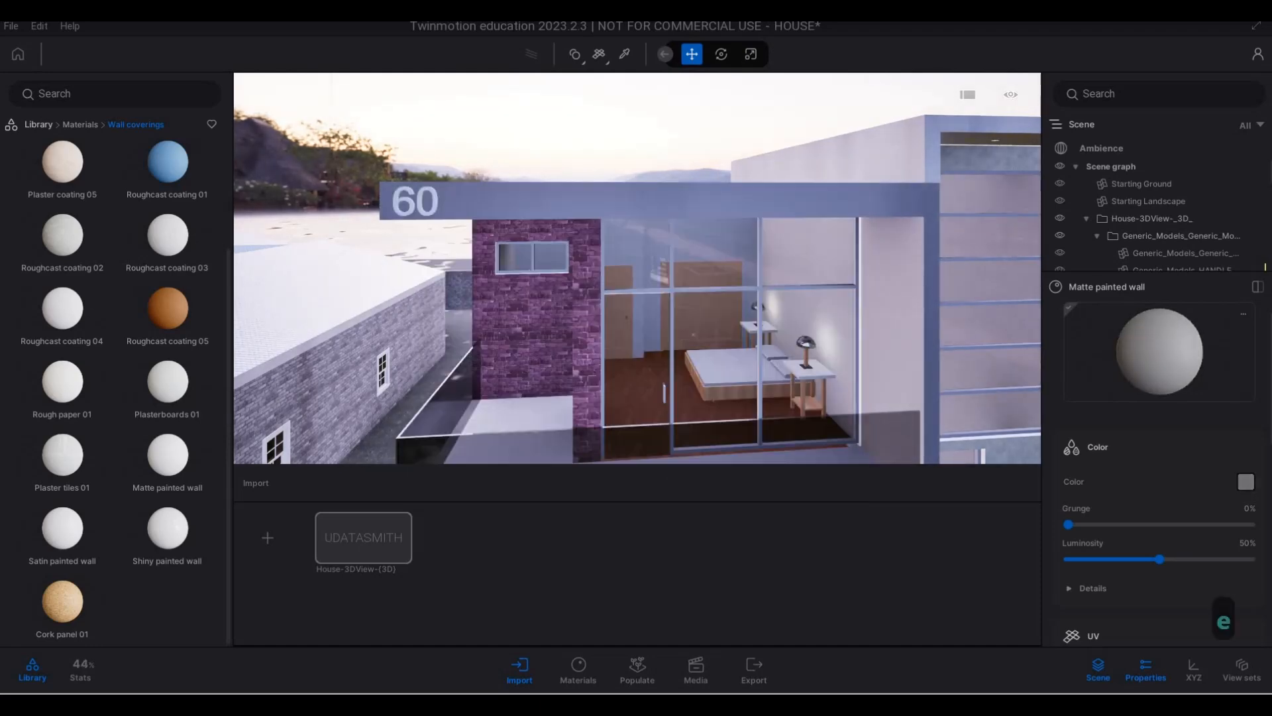
key(s)
right_drag(683, 355, 704, 328)
key(d)
key(d)
key(d)
key(d)
key(d)
key(d)
key(w)
key(d)
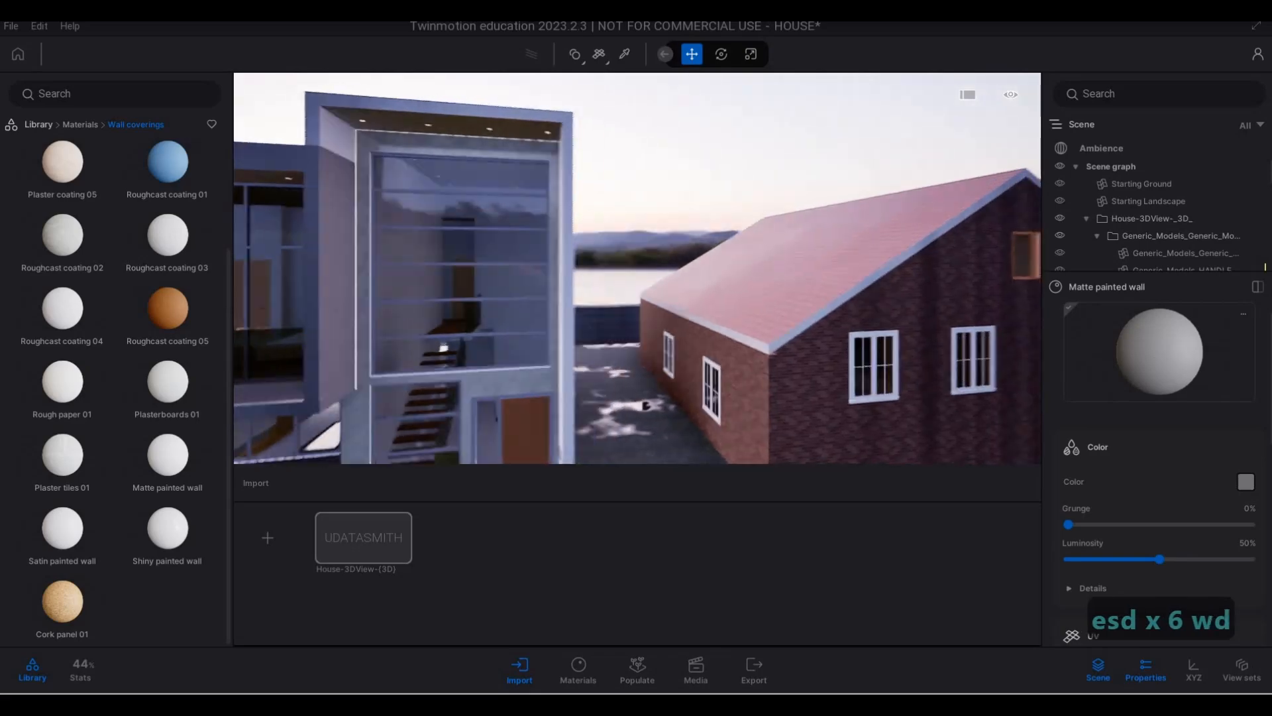
key(d)
key(d)
key(d)
key(d)
key(d)
key(a)
key(w)
key(e)
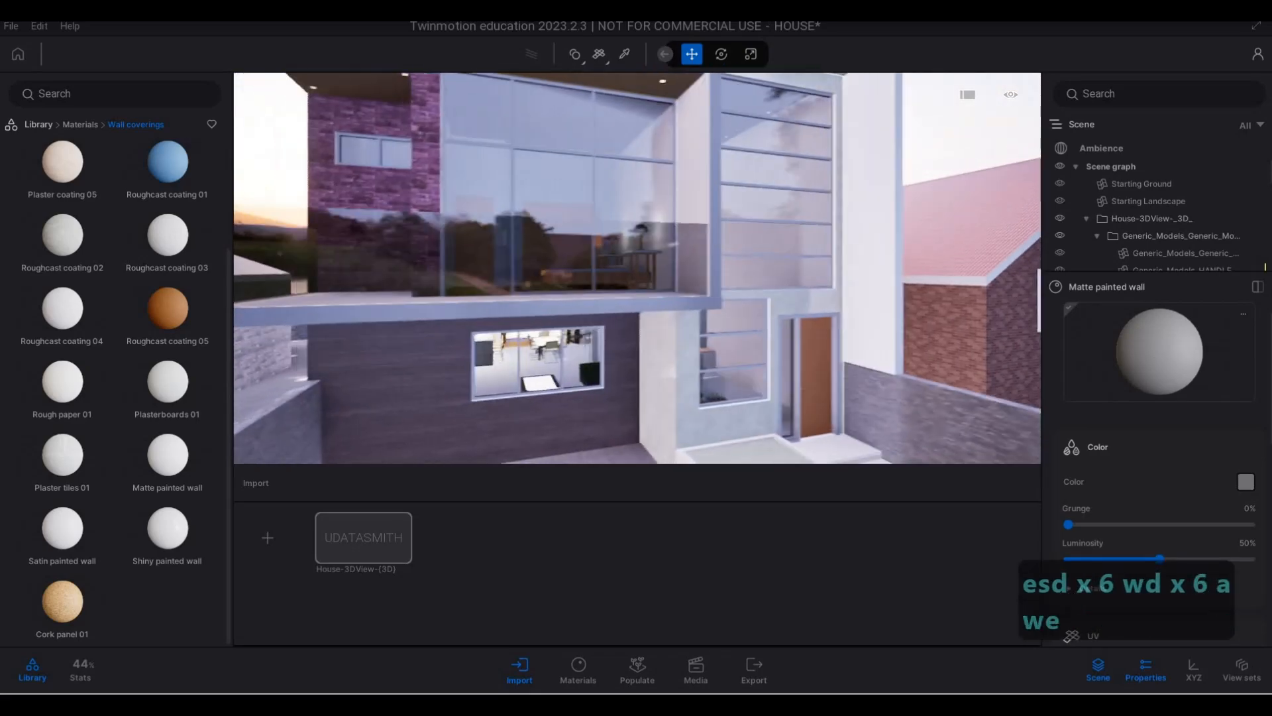
key(s)
key(a)
key(e)
key(s)
key(d)
key(q)
key(w)
key(q)
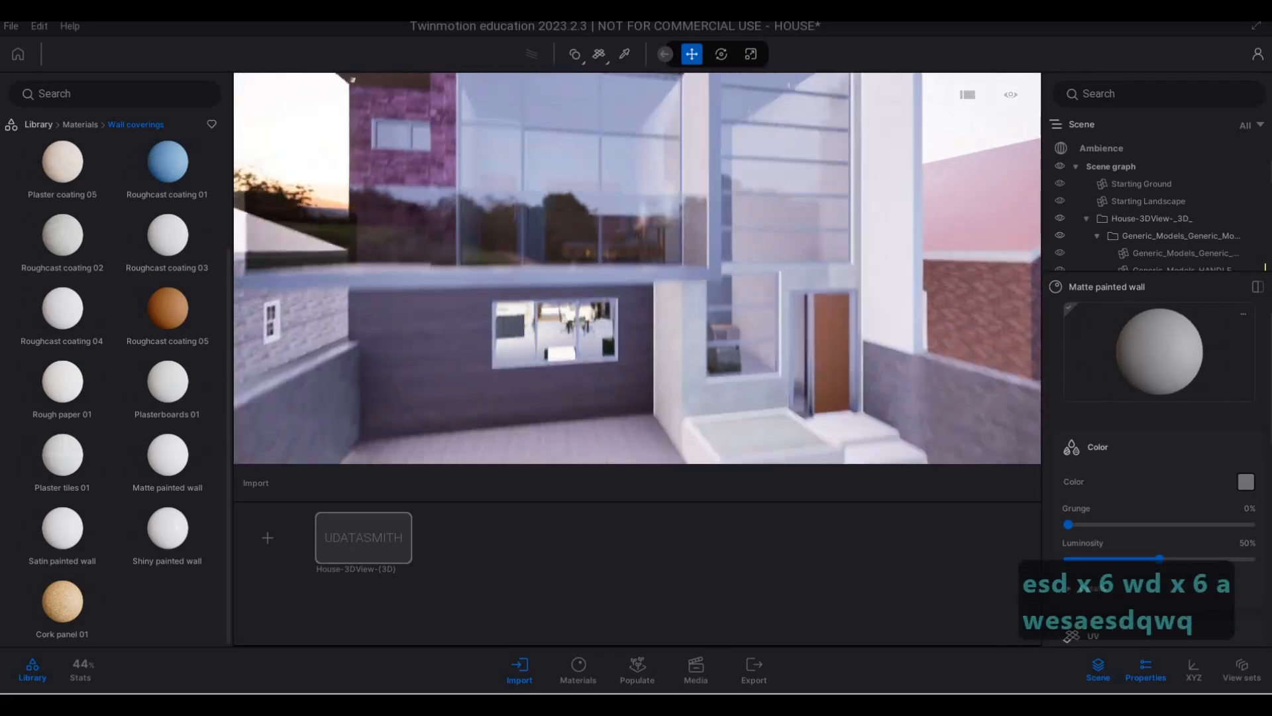
key(q)
key(a)
key(w)
key(a)
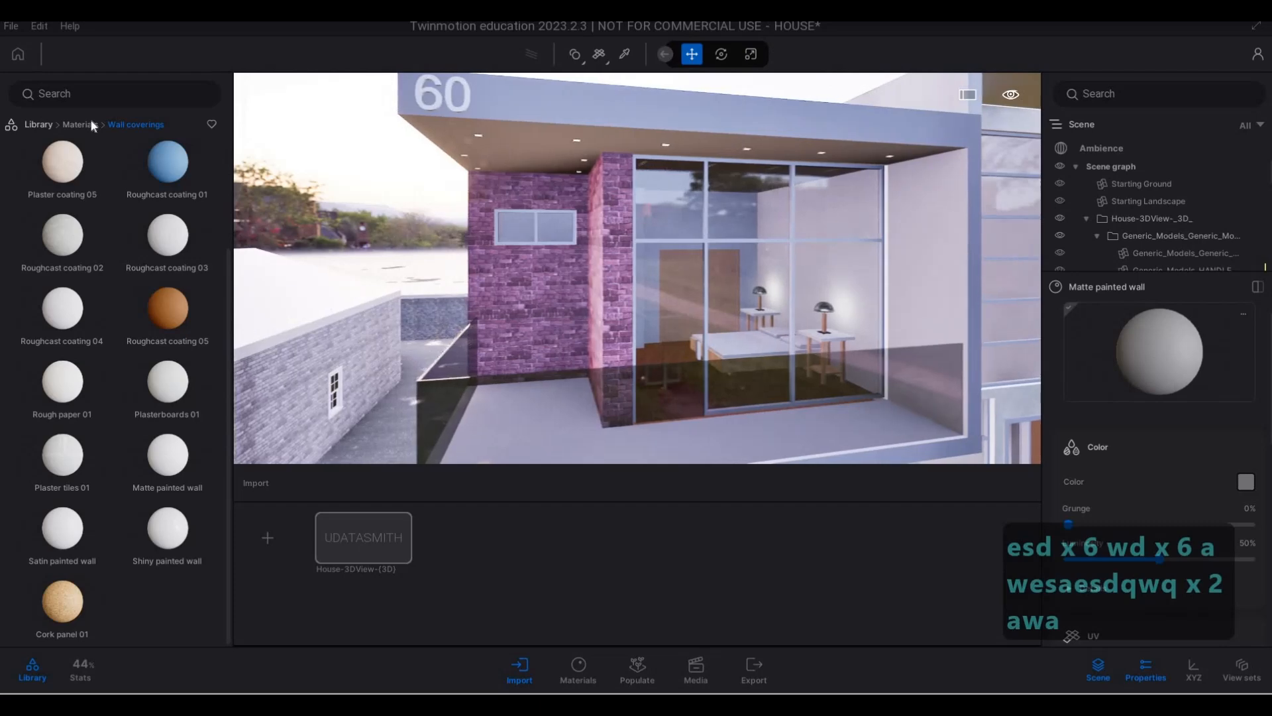
- Try Grey sandstone, sampled from the stair tower's window surround, on the balcony's purple brick wall
right_click(162, 277)
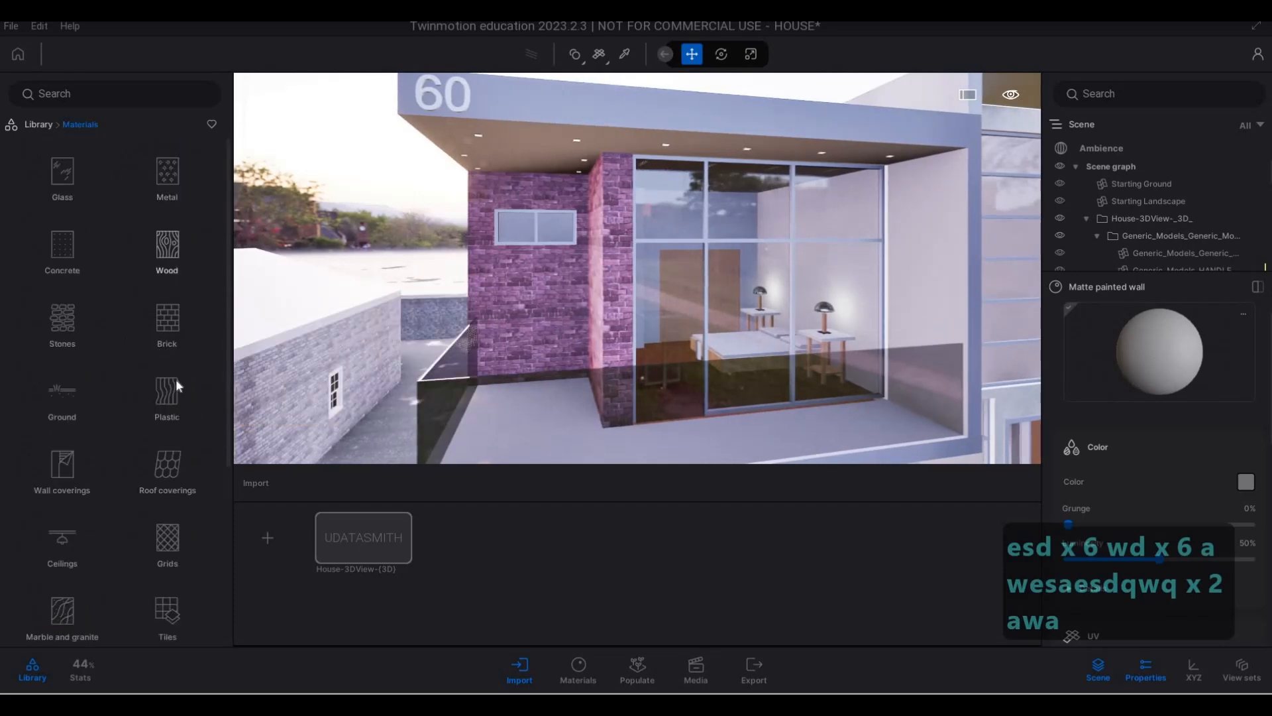
key(d)
key(d)
key(d)
key(d)
key(d)
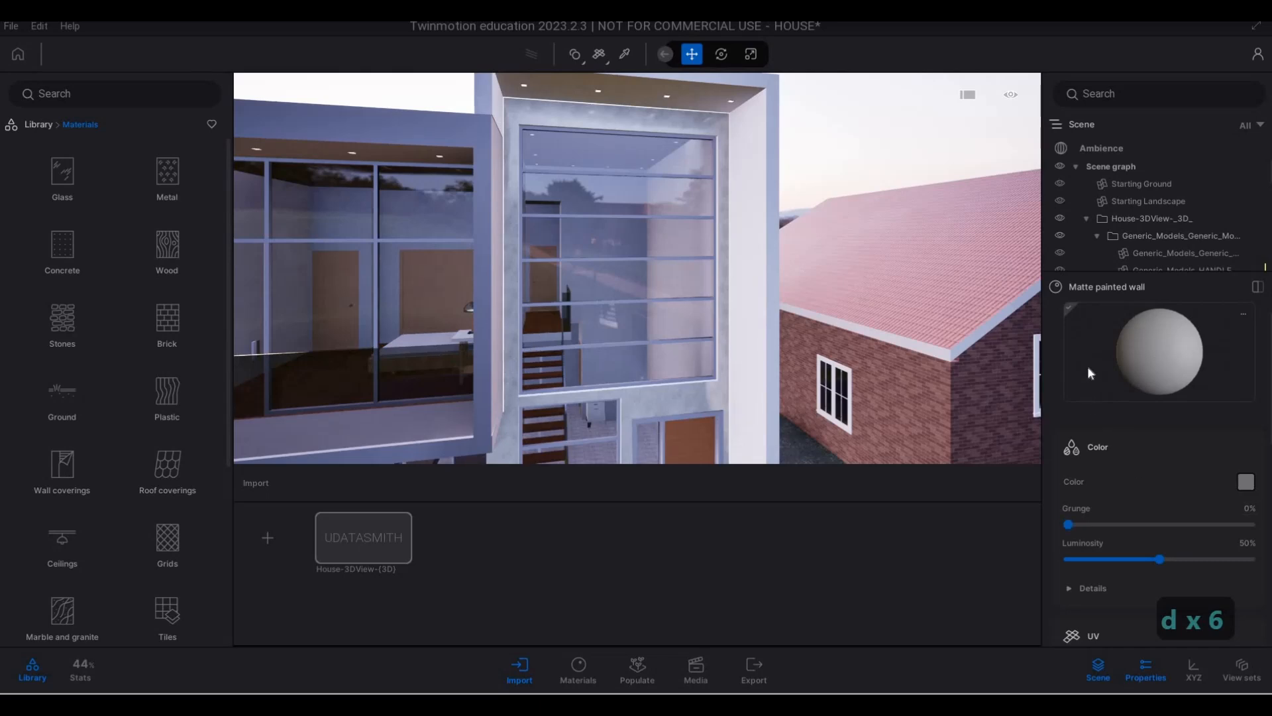
key(s)
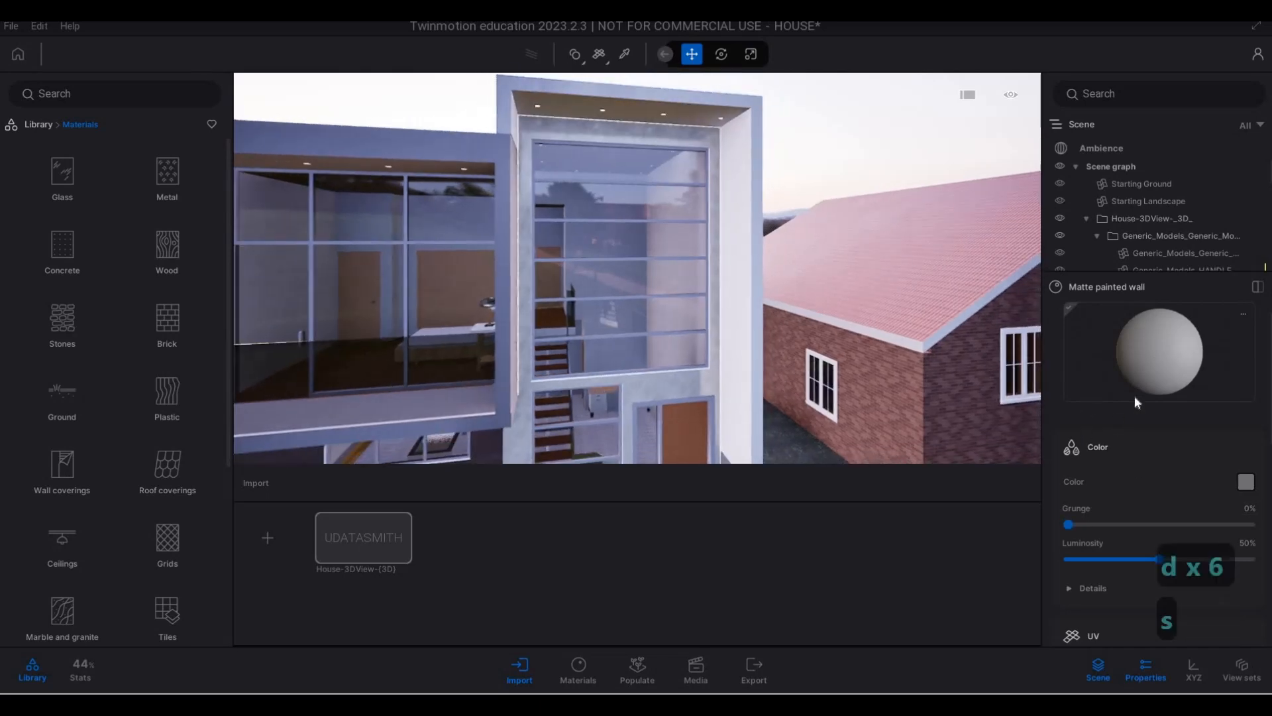
click(624, 54)
key(w)
key(q)
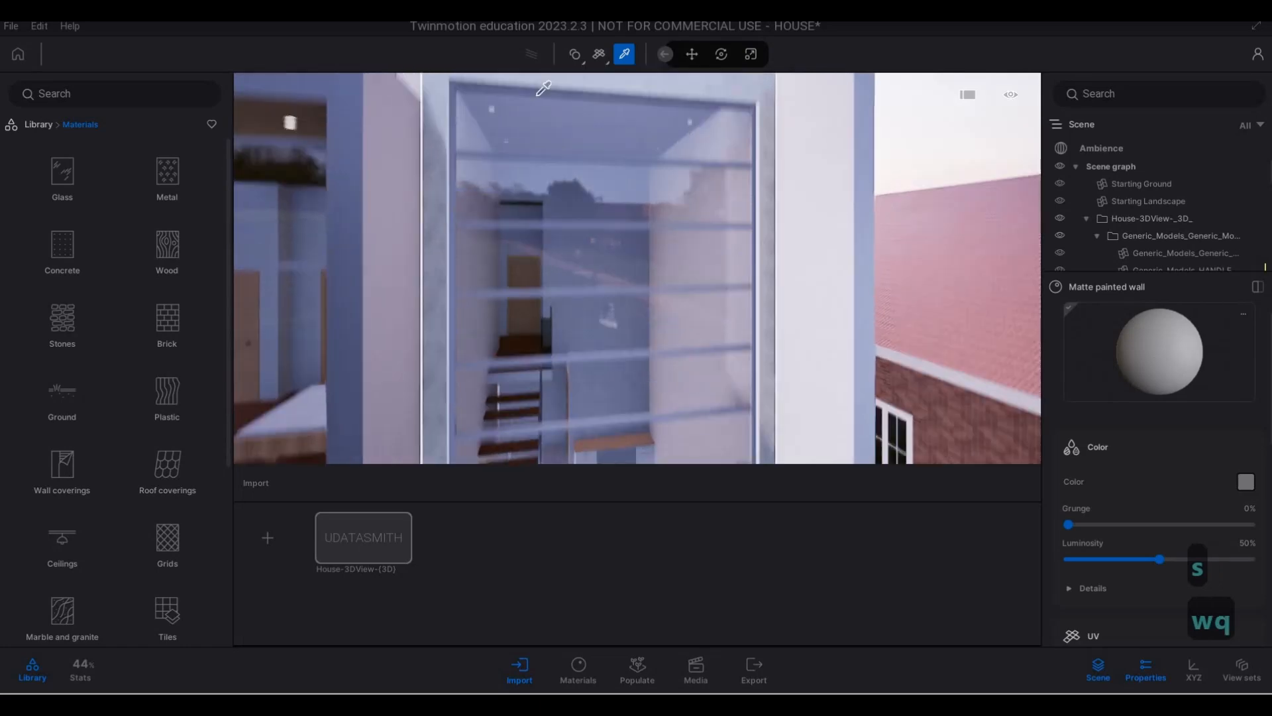
click(525, 127)
key(a)
key(e)
key(a)
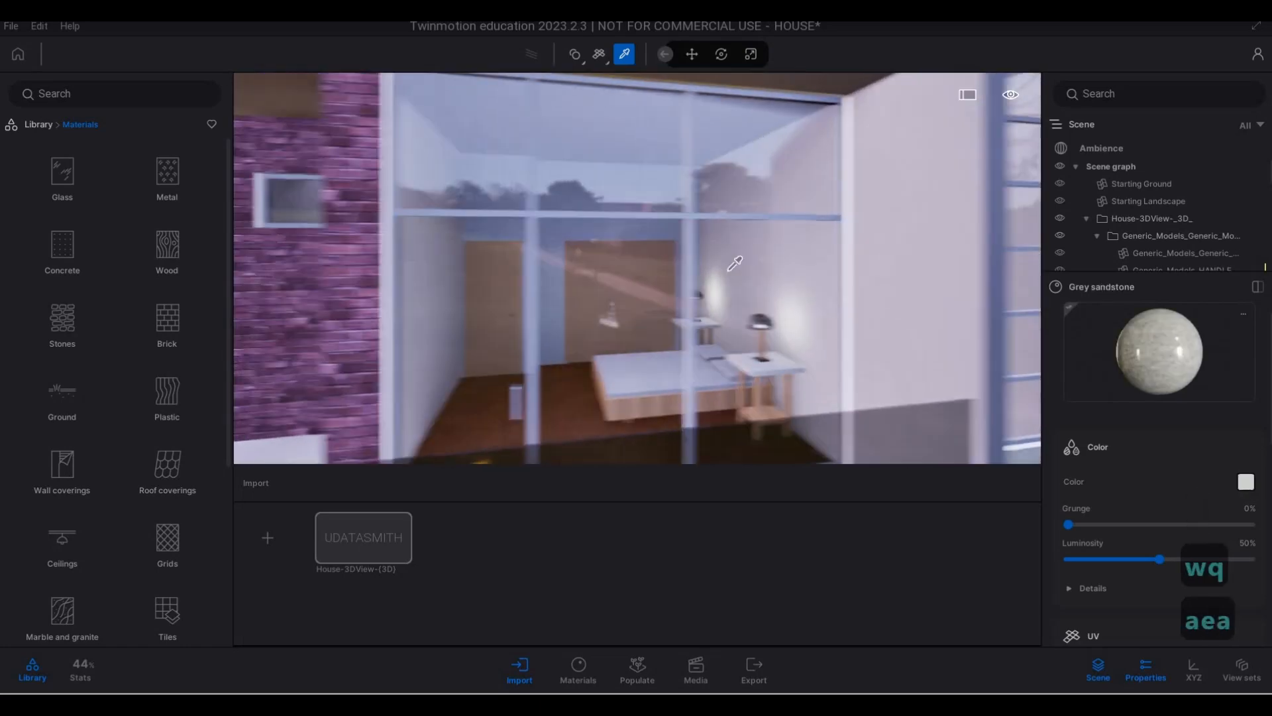
key(s)
key(a)
key(a)
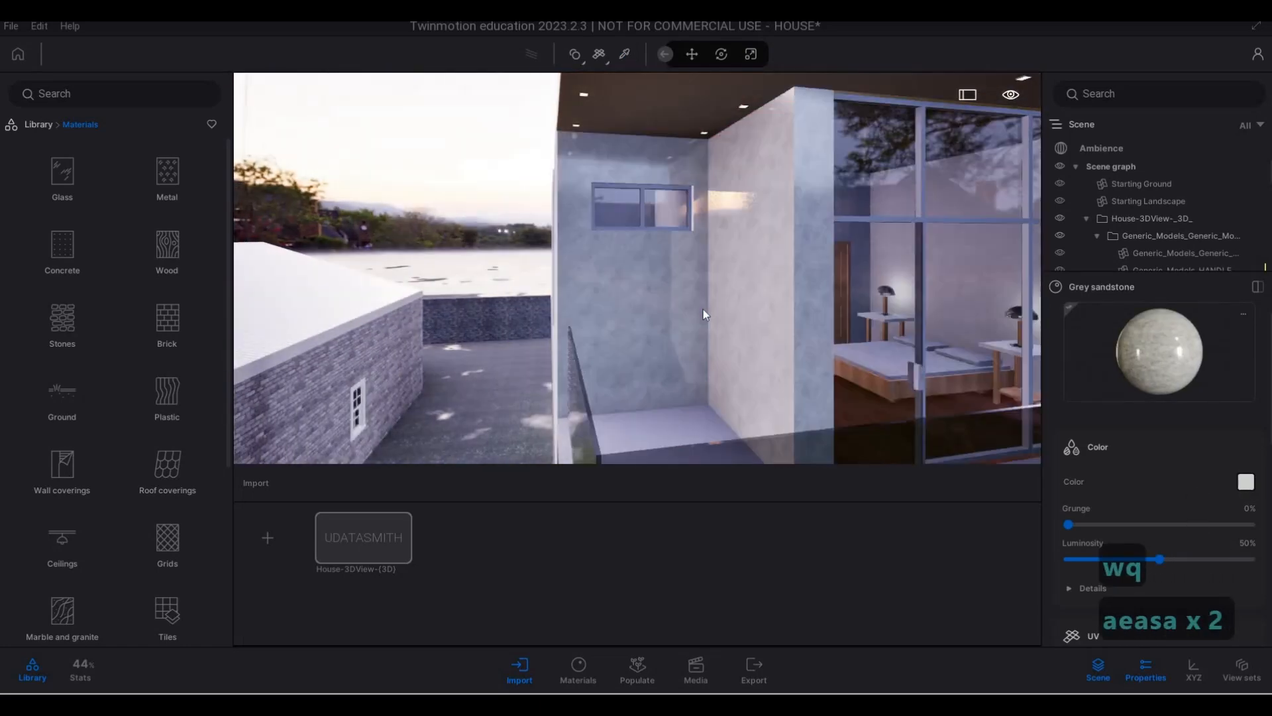
- Review the sandstone-clad balcony wall against the rest of the facade and undo that material application
key(d)
key(s)
key(e)
key(d)
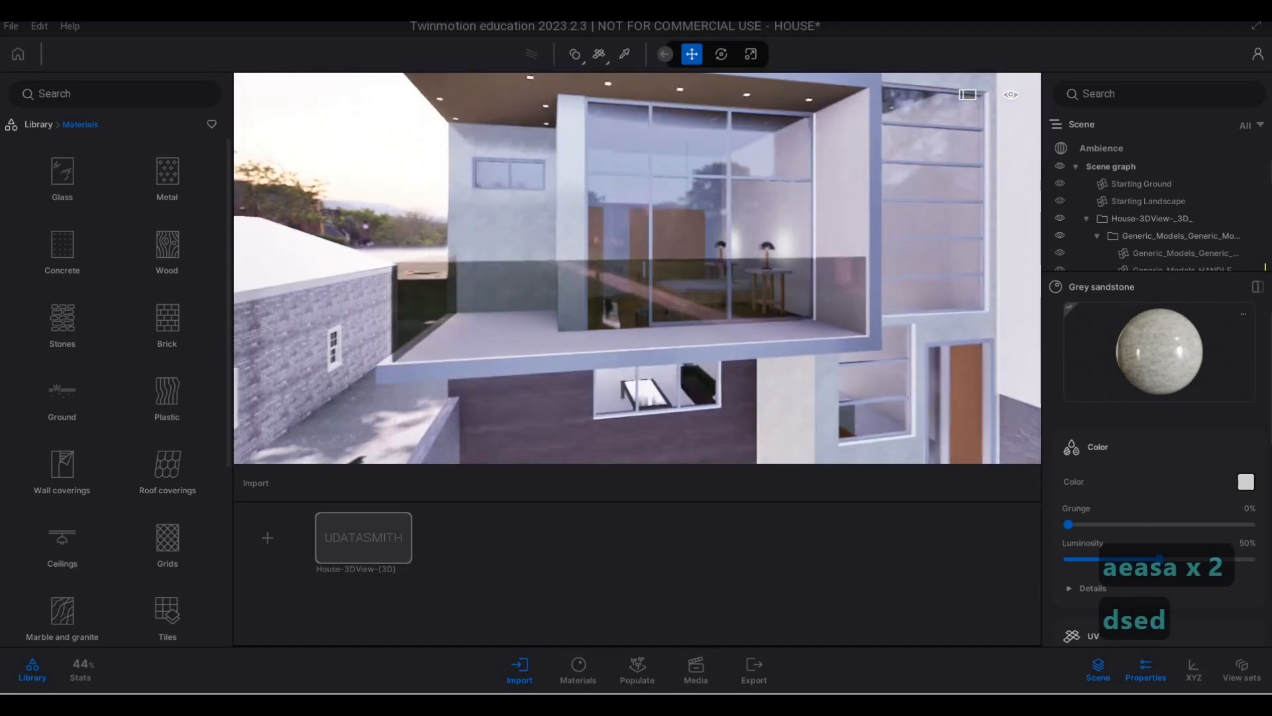
key(s)
key(e)
key(a)
key(w)
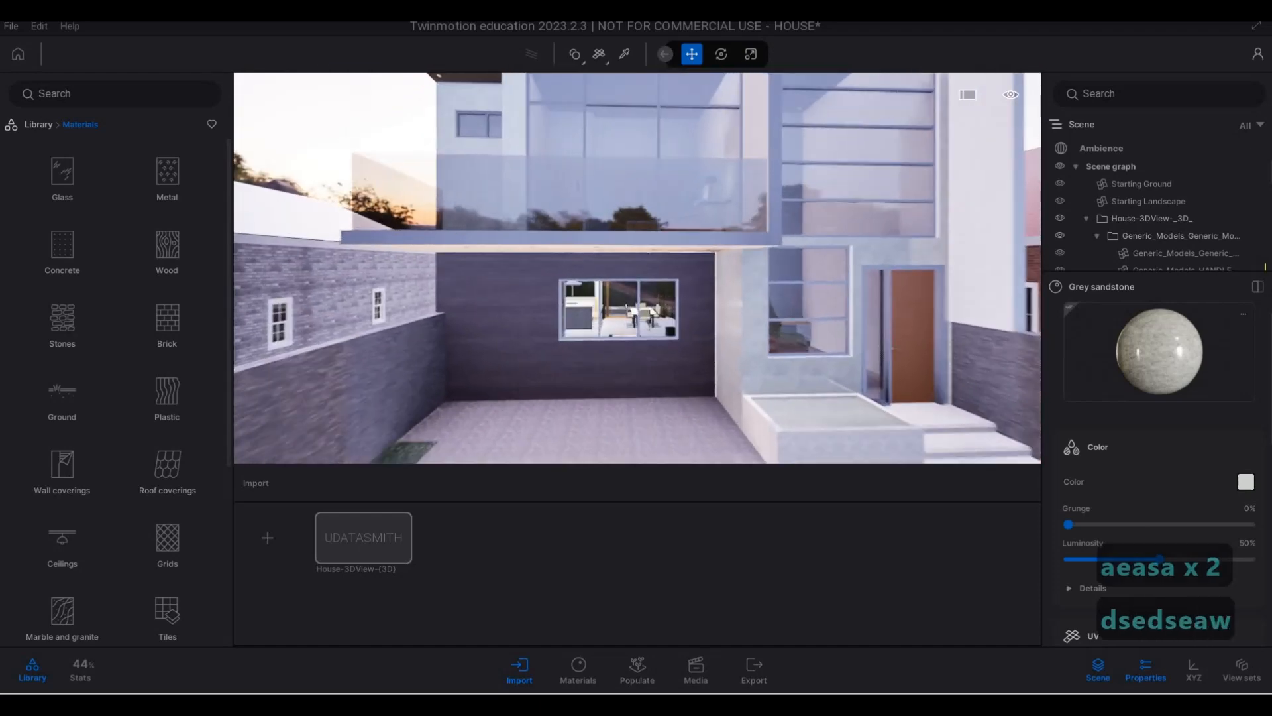
key(q)
key(a)
key(w)
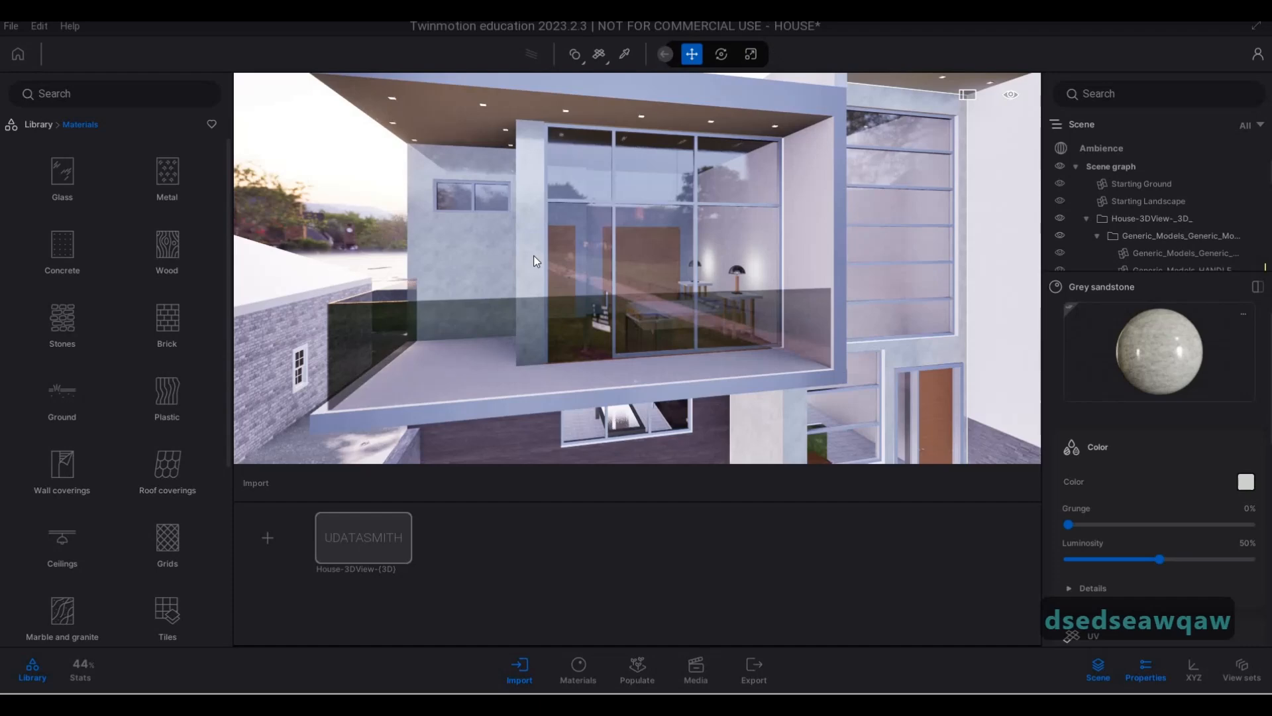
key(ctrl+z)
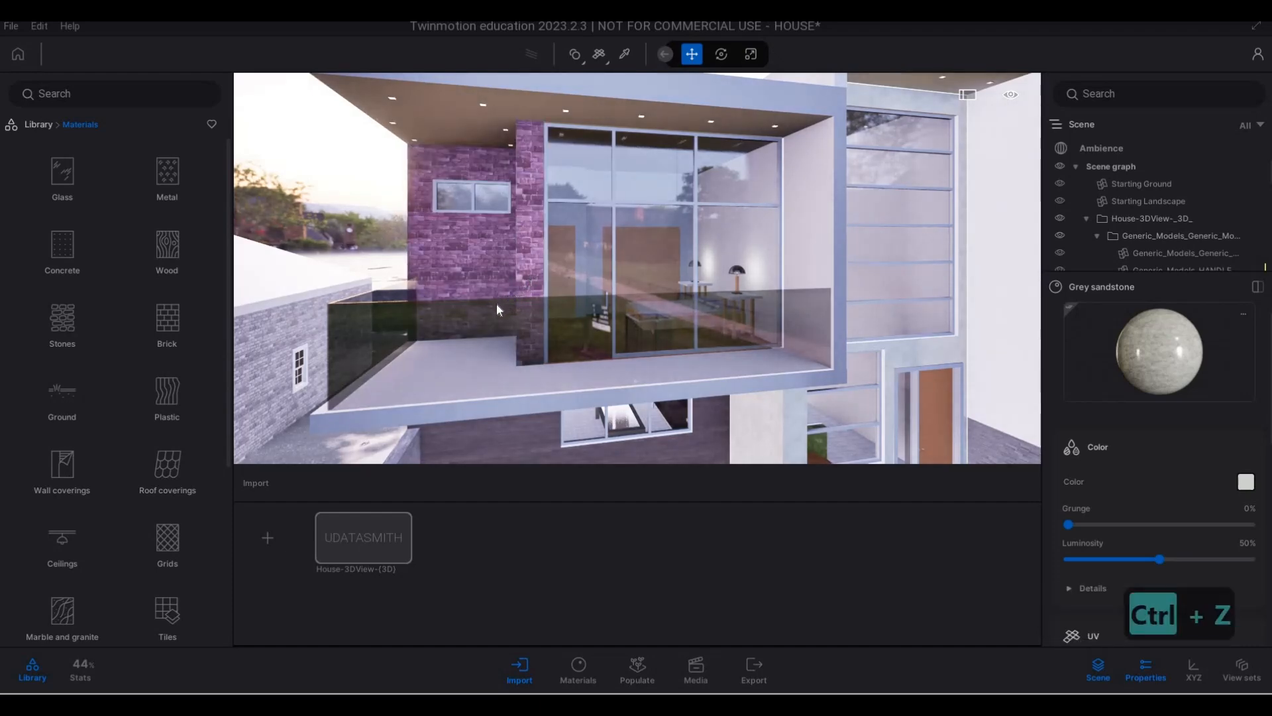
- Apply Poured concrete 01 to the dark ground-floor wall around the window beneath the balcony
key(e)
key(e)
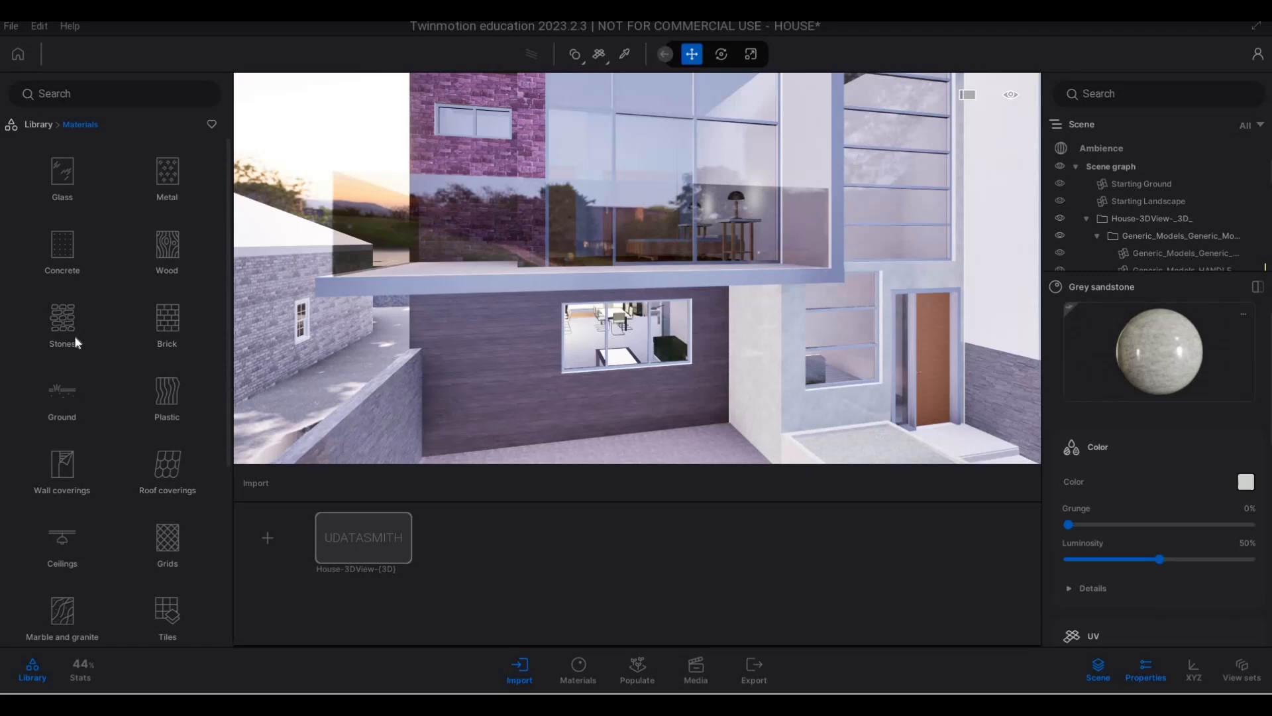
click(63, 279)
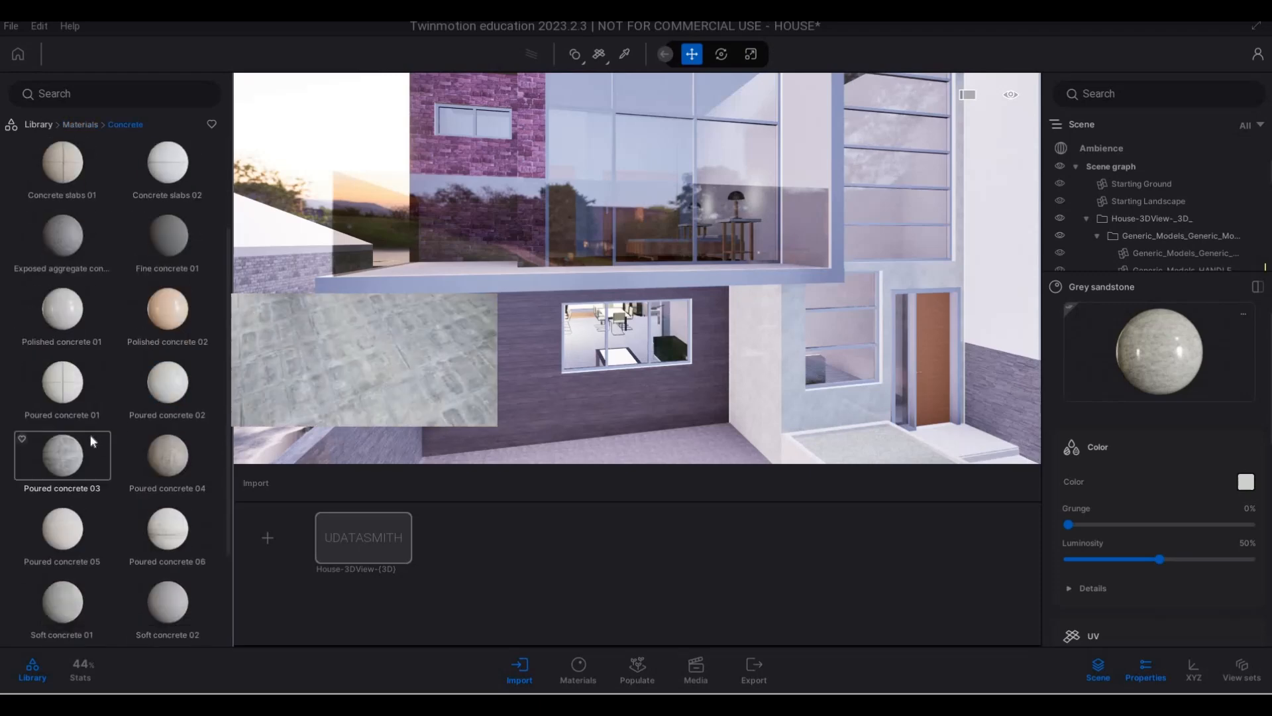
scroll(92, 450, down, 3)
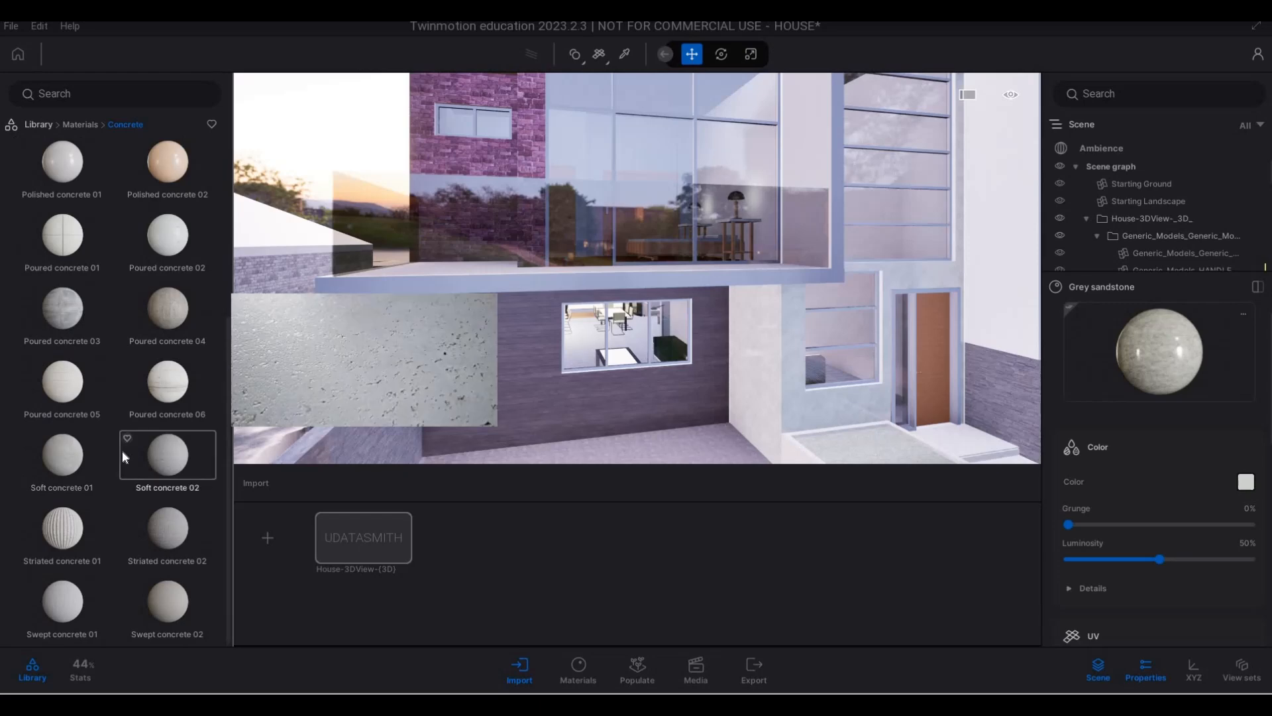
scroll(122, 450, up, 1)
scroll(122, 450, up, 2)
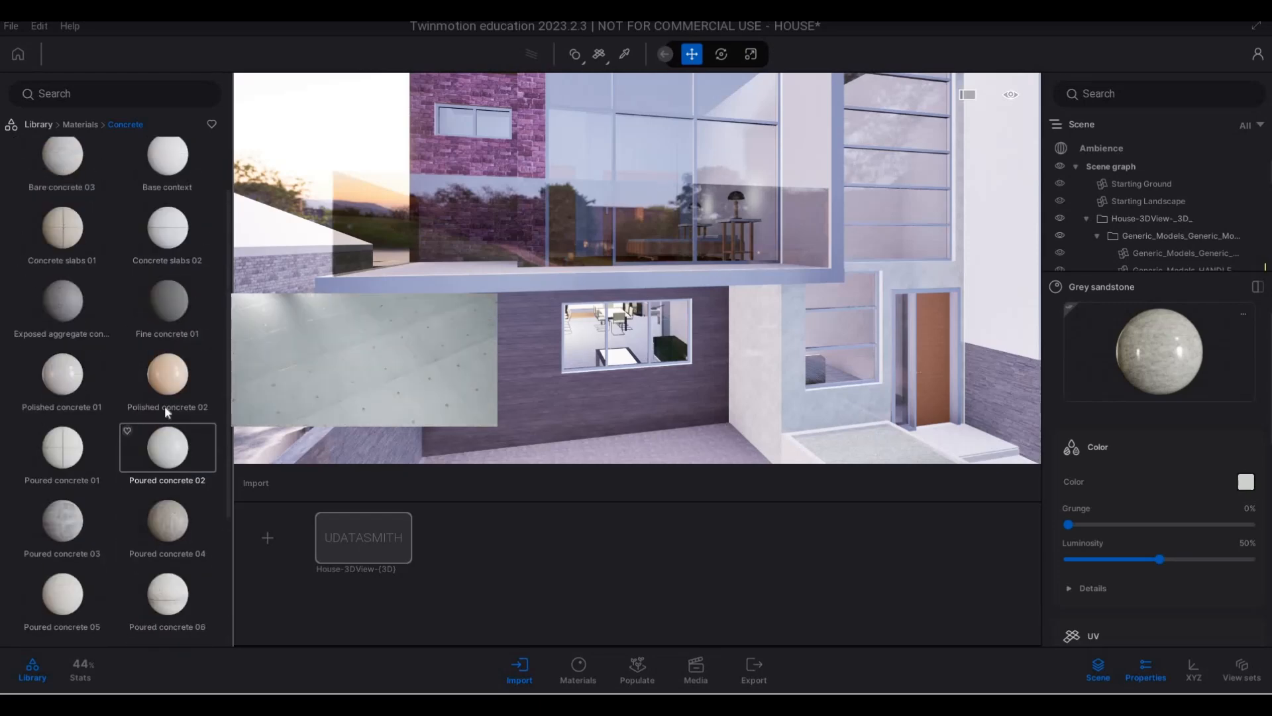
scroll(133, 408, up, 2)
scroll(67, 400, down, 2)
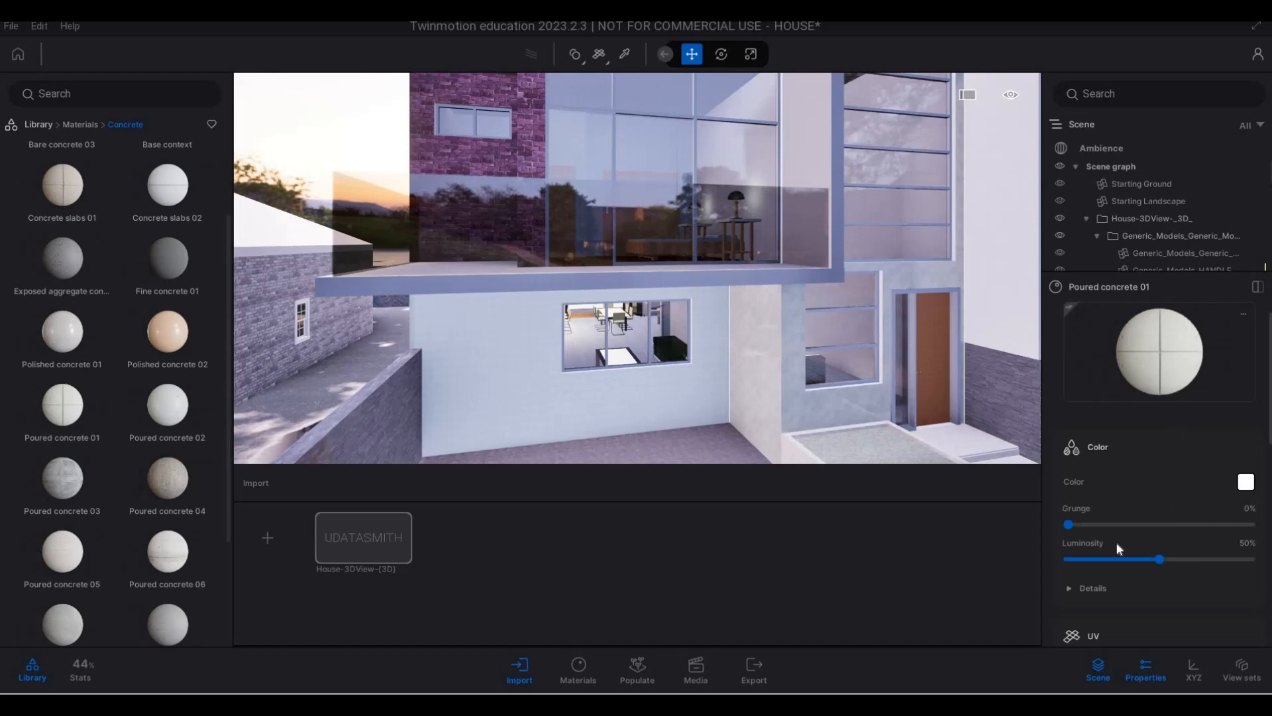
- Set the scale of the ground-floor wall's poured concrete to 4.84 and check its panel pattern up close
scroll(1129, 499, down, 3)
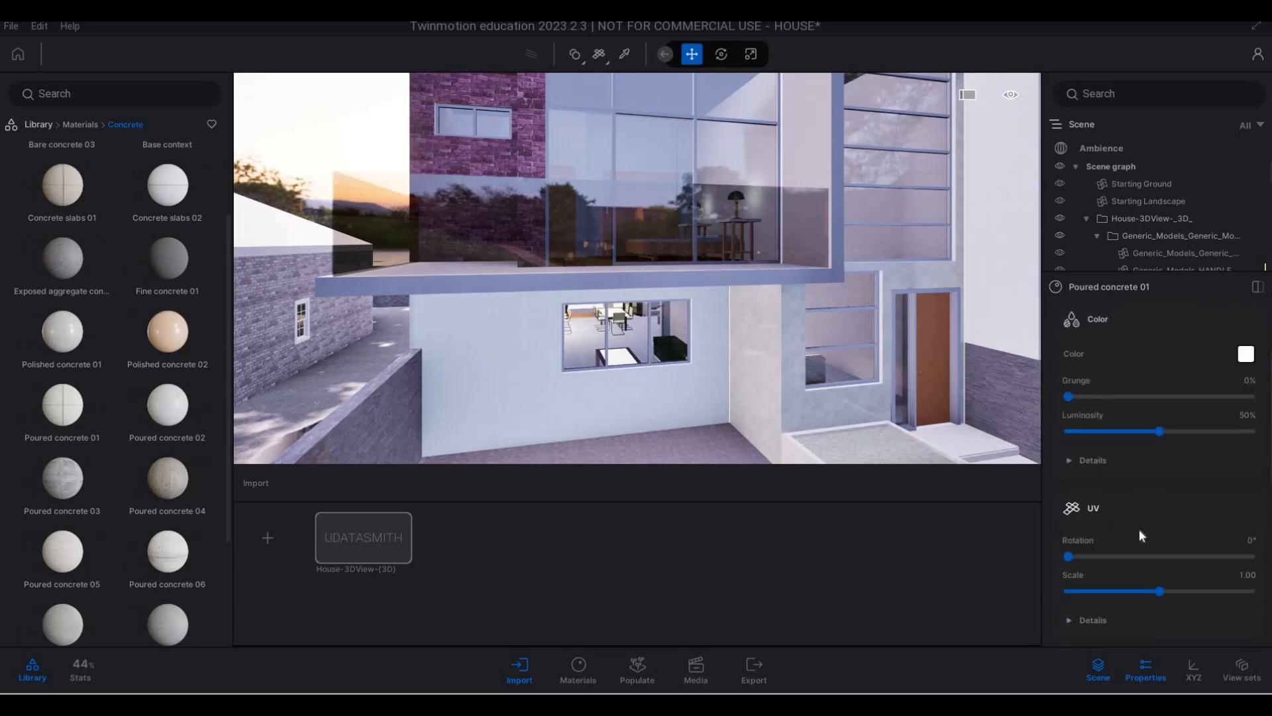
scroll(1139, 530, down, 1)
drag(1169, 547, 1199, 547)
key(Escape)
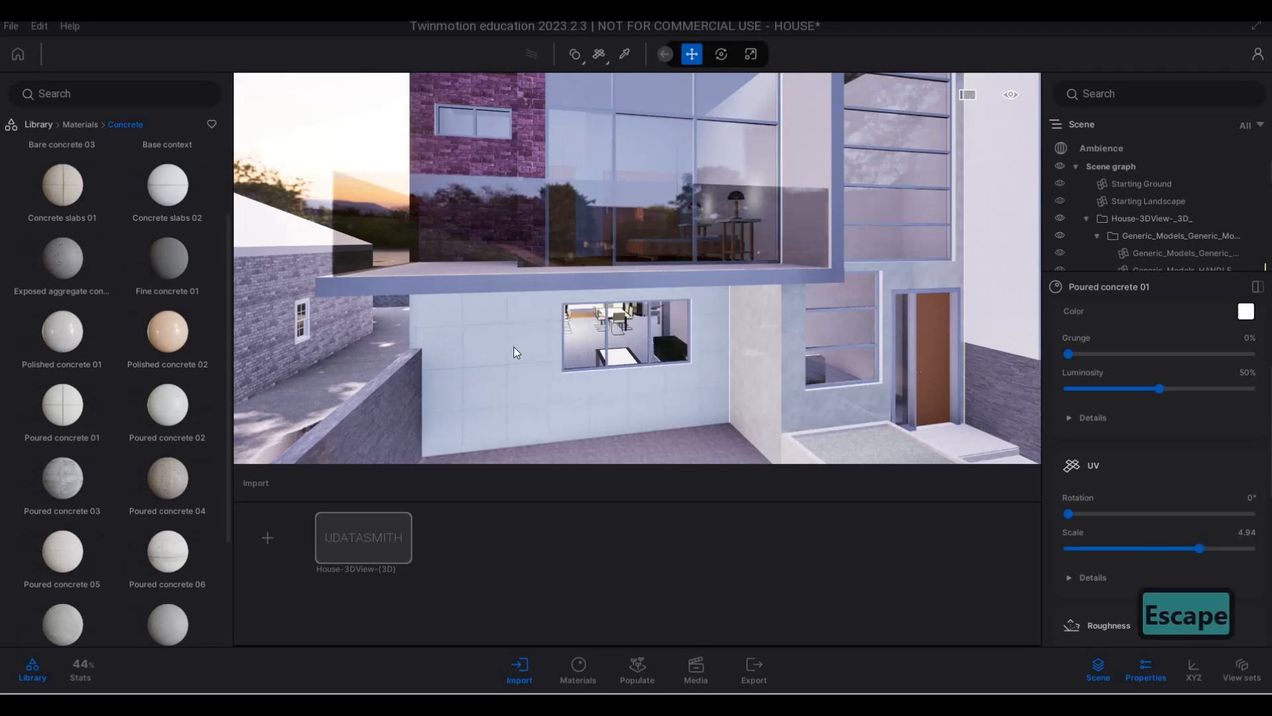
key(a)
key(w)
key(e)
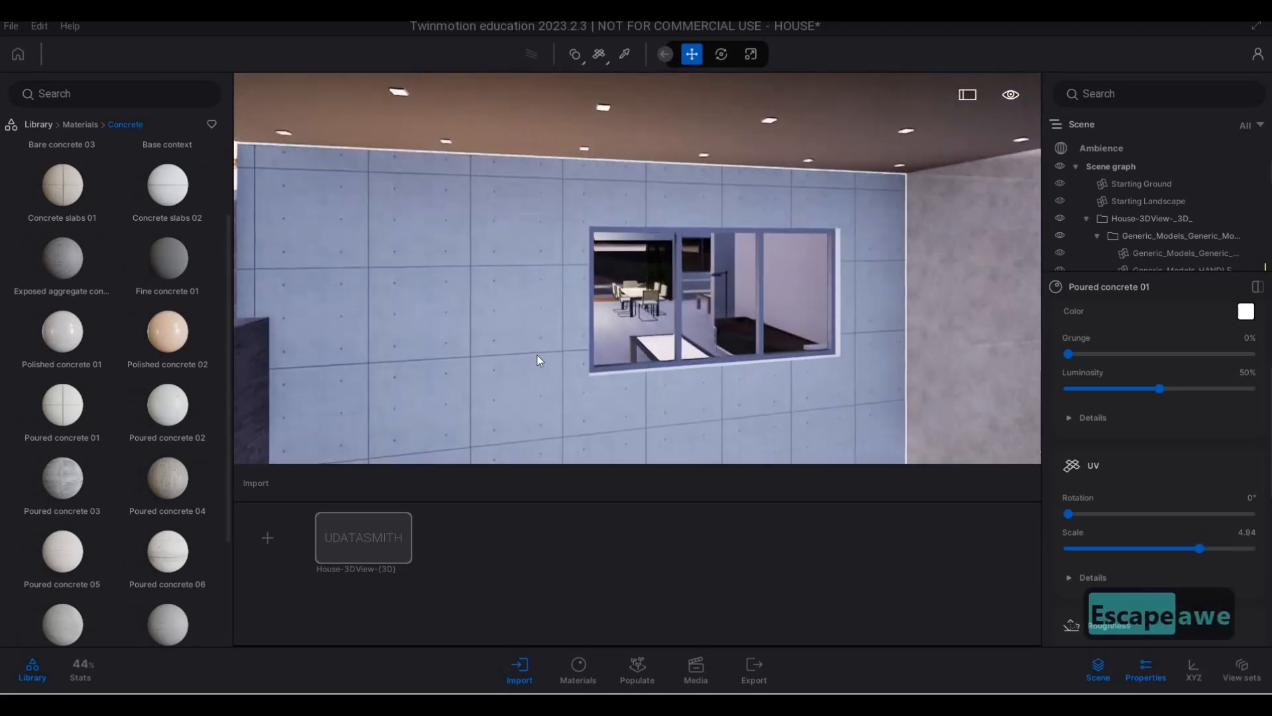
- Apply the Ipe A wood material to the balcony's purple brick wall and set its scale to 3.96
key(s)
key(q)
key(q)
key(w)
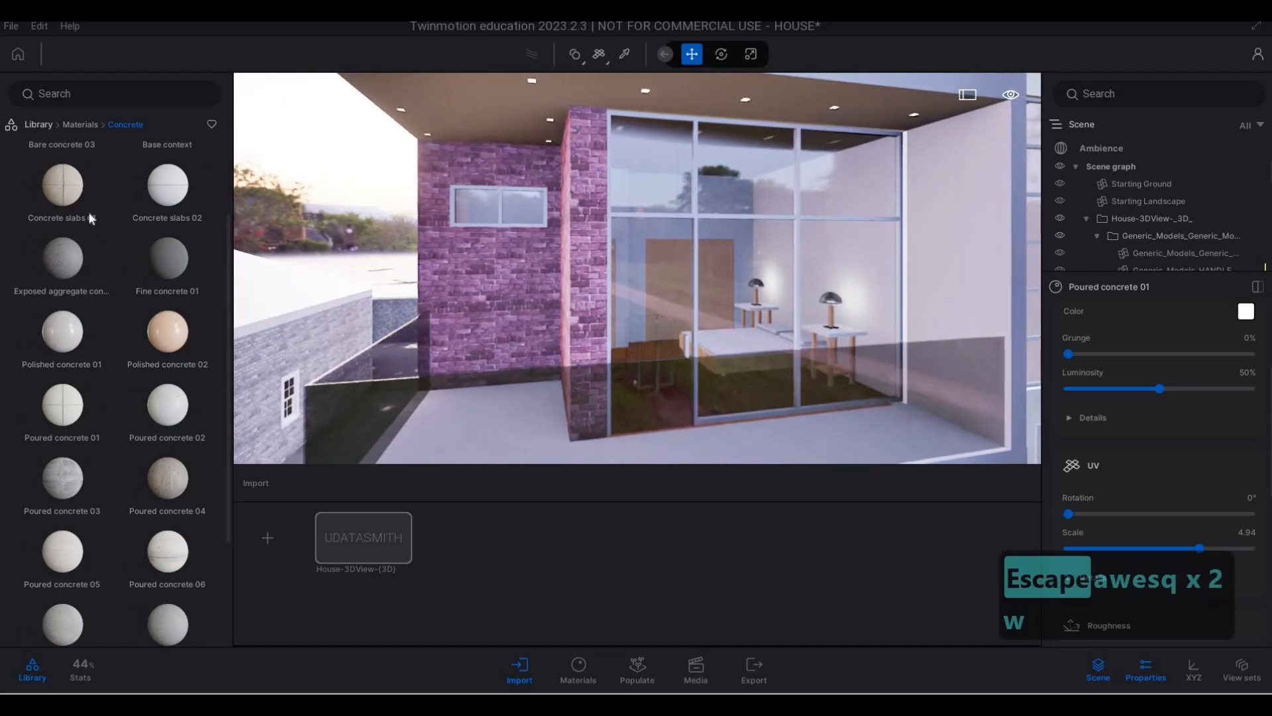
scroll(93, 215, up, 1)
mouse_move(91, 221)
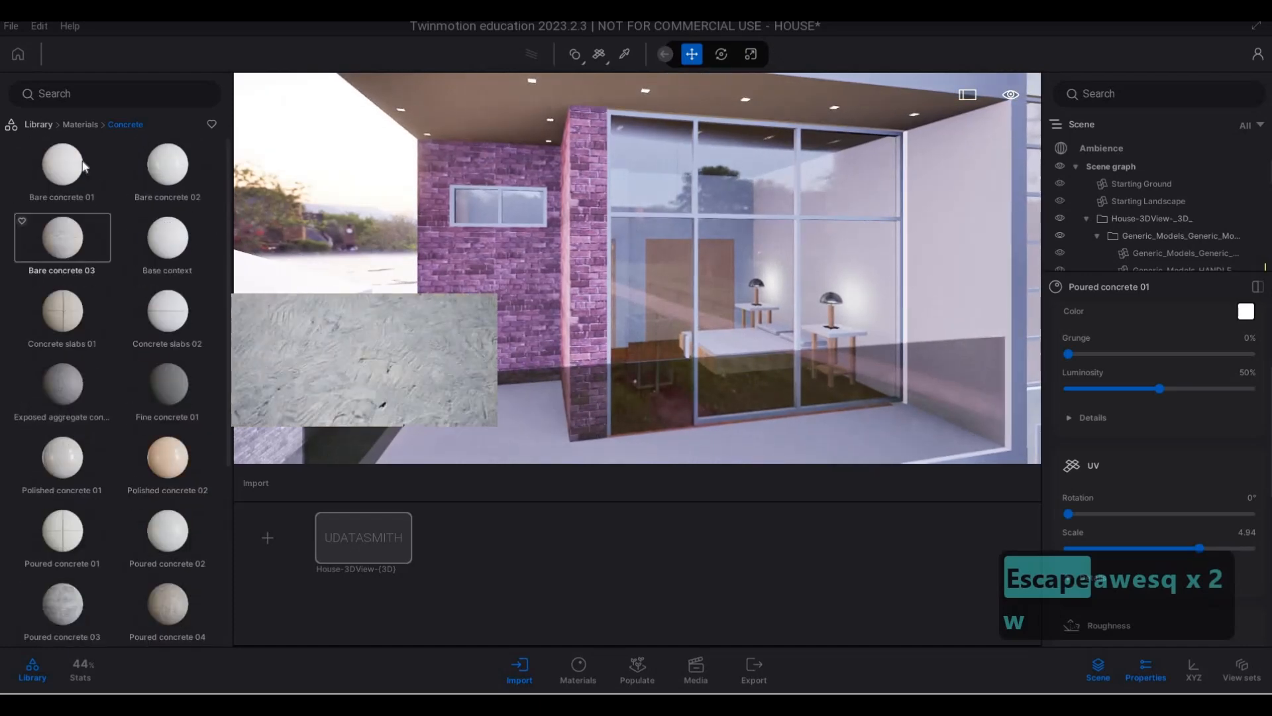
scroll(81, 139, up, 1)
click(81, 125)
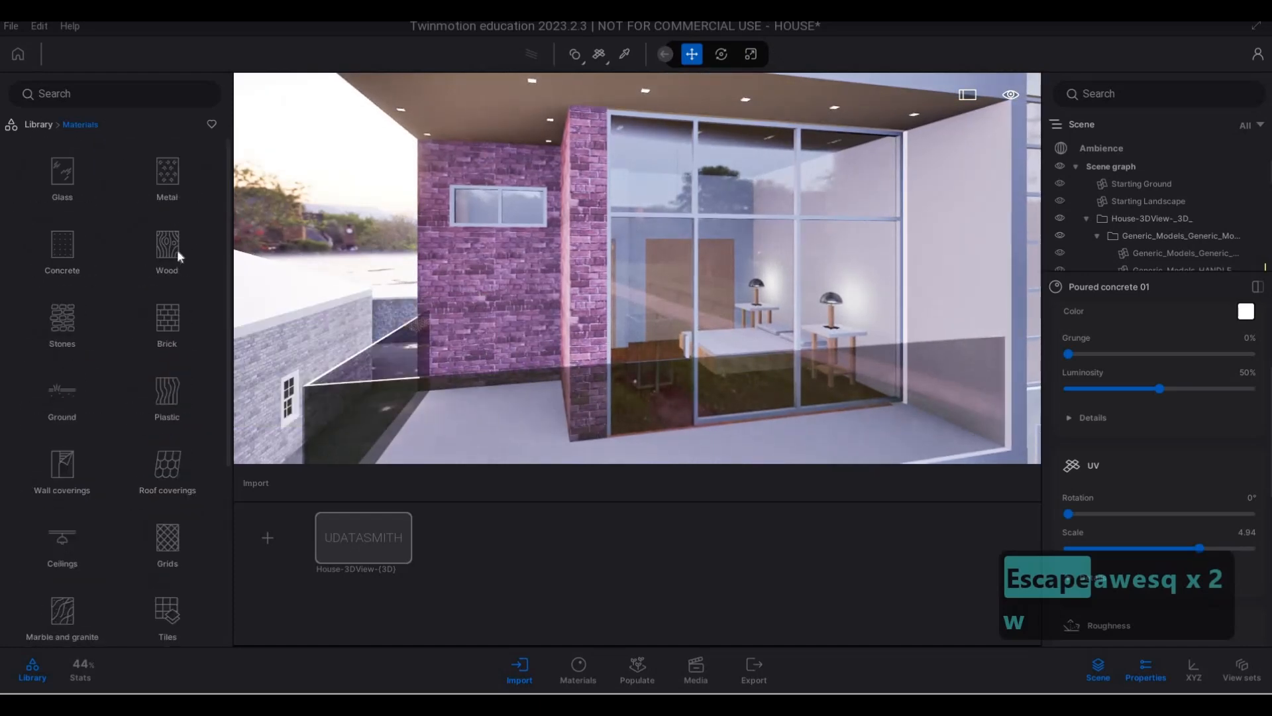
click(168, 245)
drag(168, 164, 467, 245)
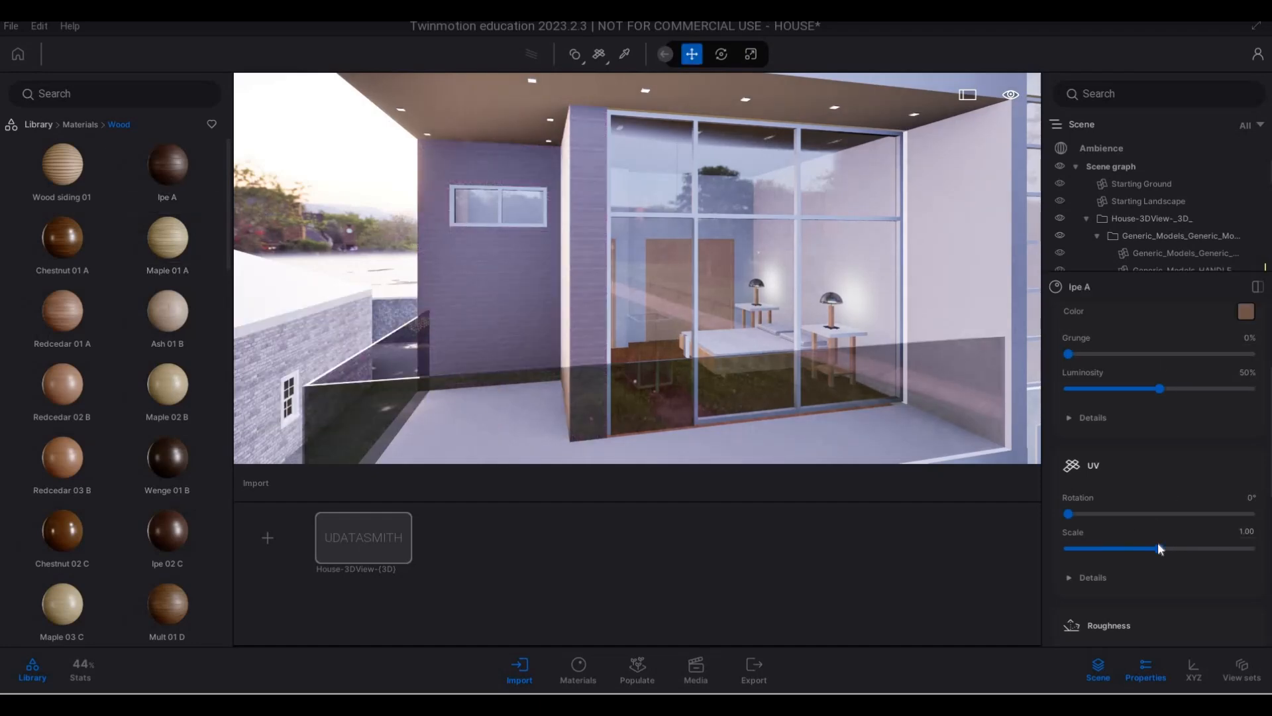
drag(1159, 546, 1191, 547)
- Examine the wood-clad balcony wall and the concrete ground-floor wall against the whole facade from the driveway
key(s)
key(e)
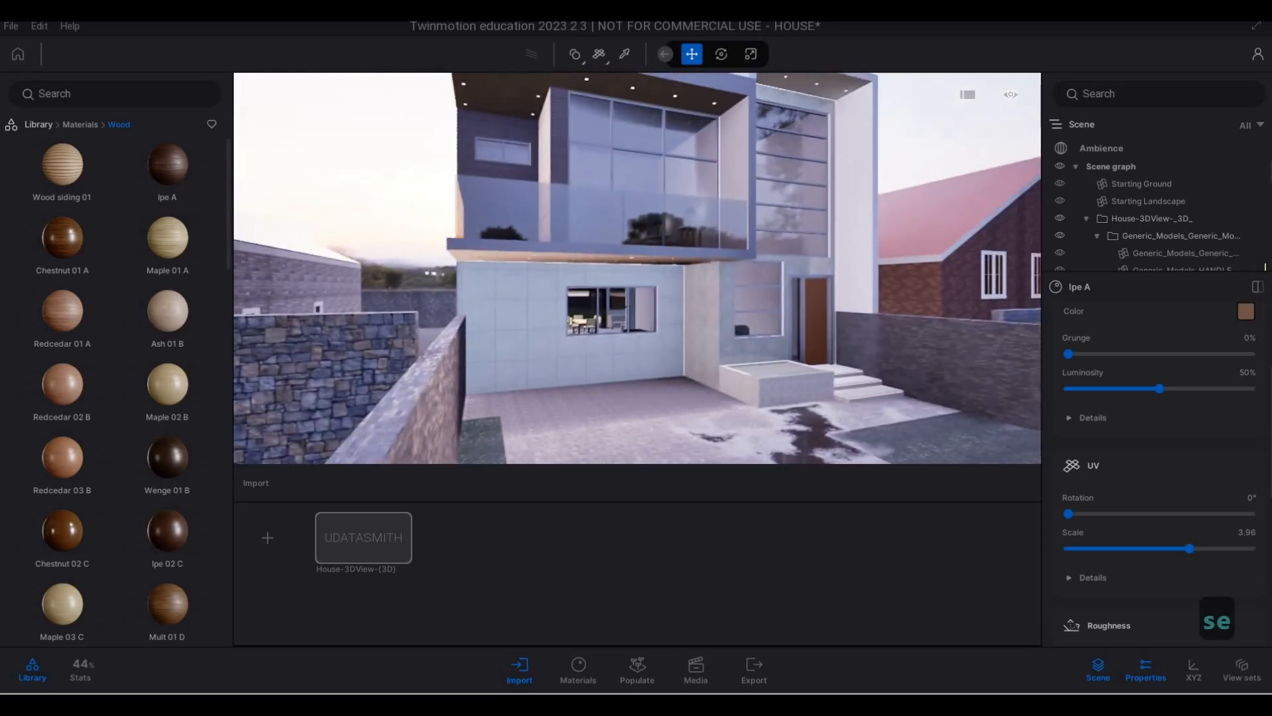
key(d)
key(w)
key(a)
key(a)
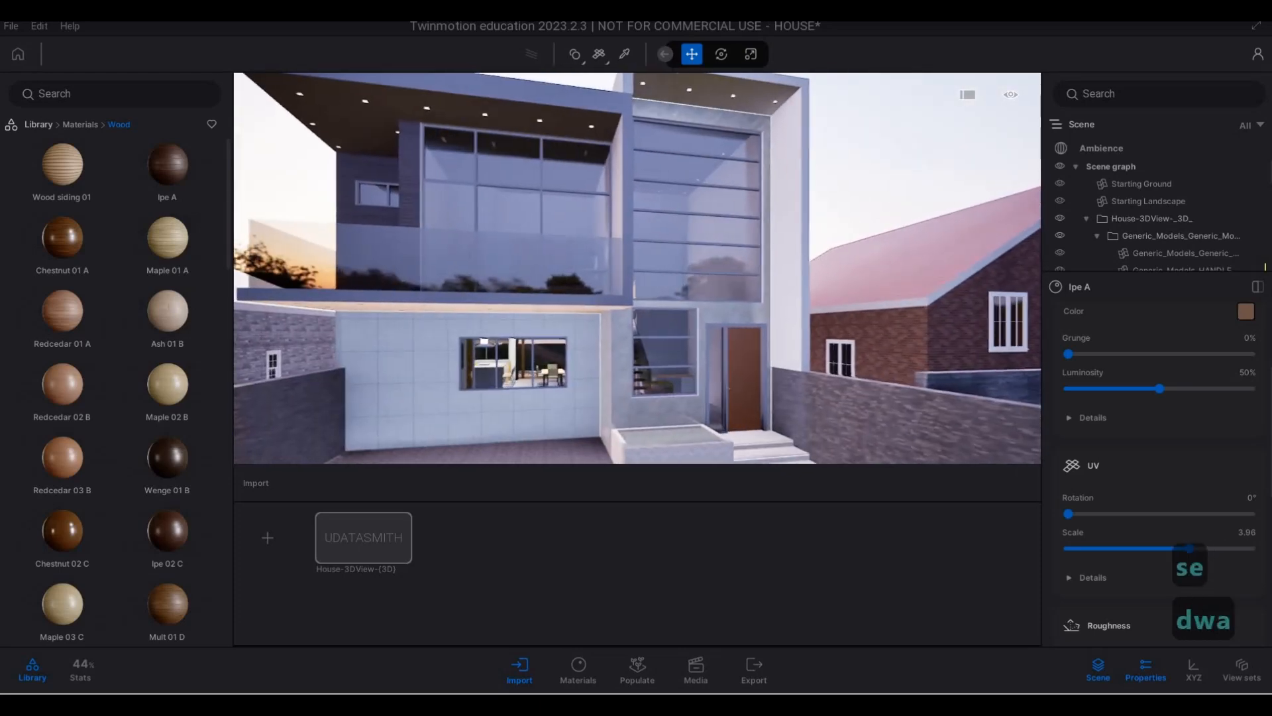
key(s)
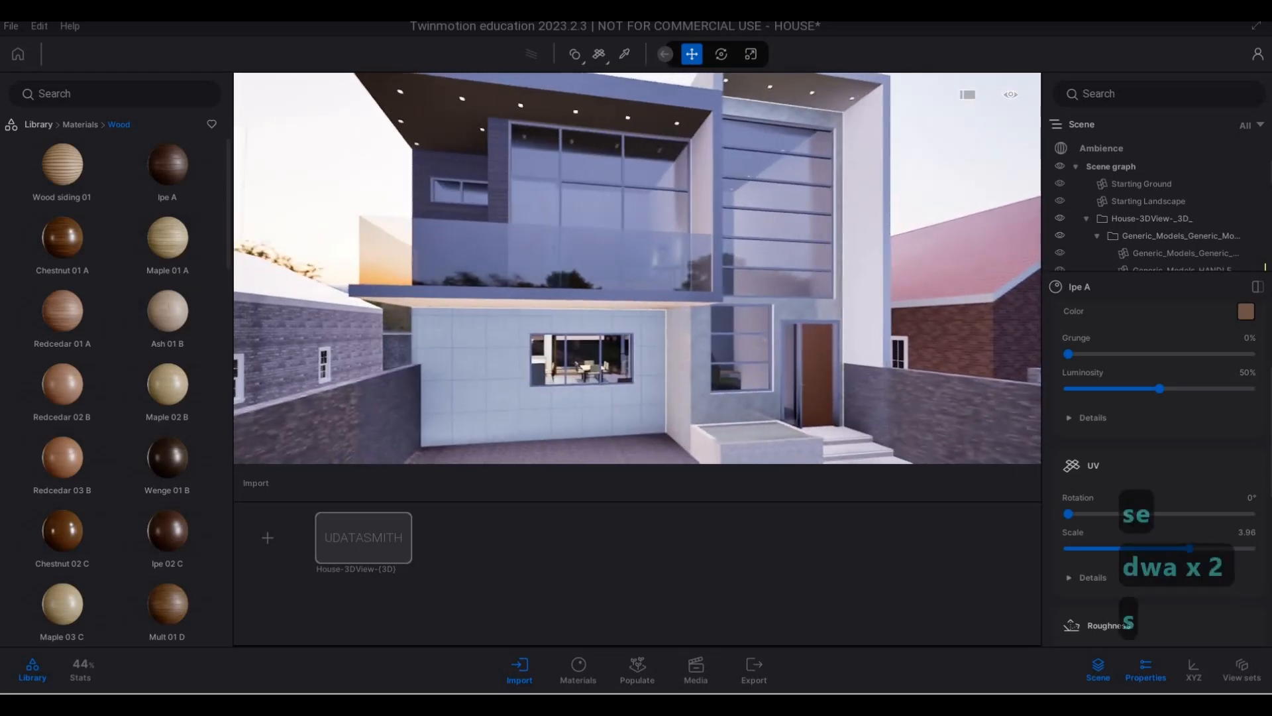
key(w)
key(a)
key(s)
key(e)
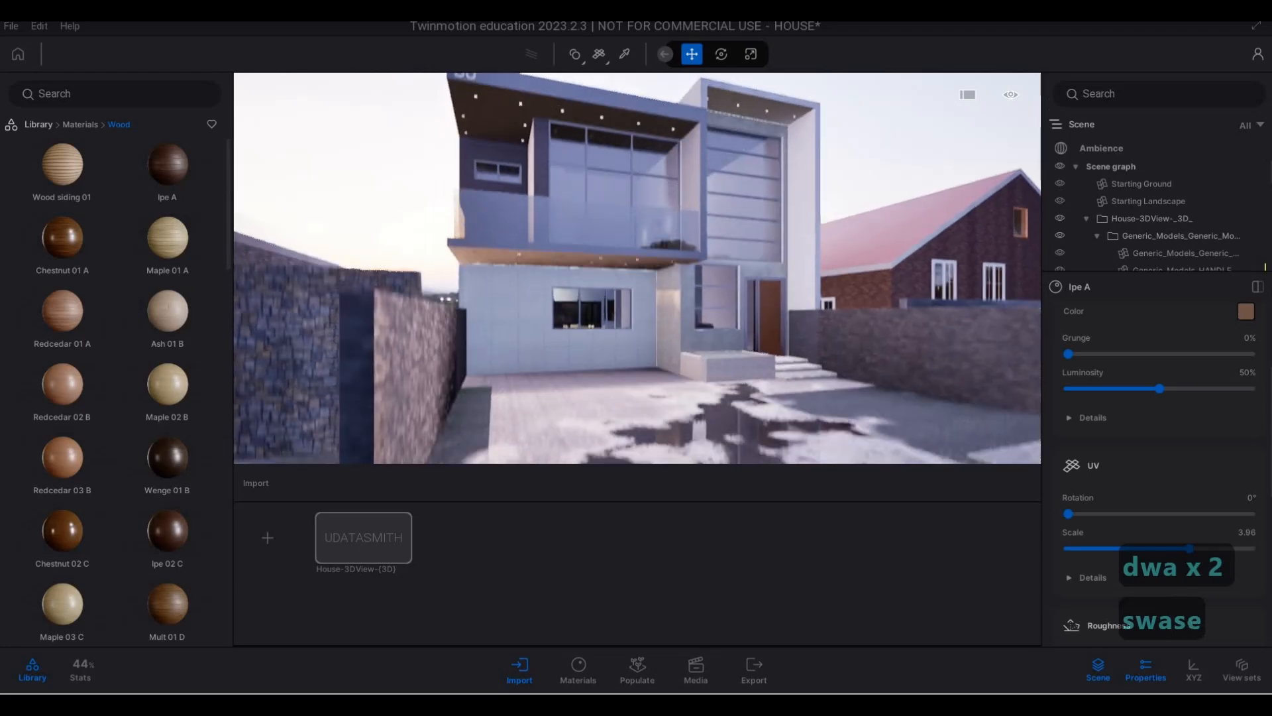
key(d)
key(w)
key(q)
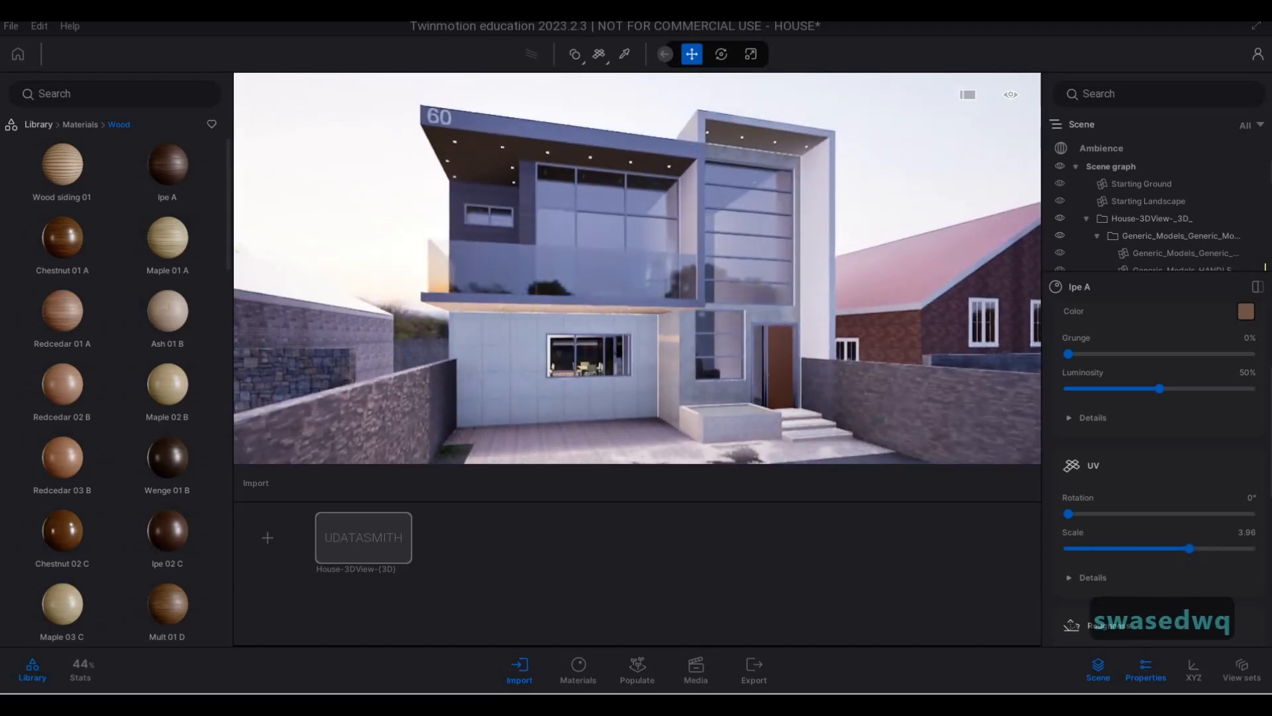
- Sample Grey sandstone from the side wall beside the planter and apply it to the concrete-panelled ground-floor wall under the balcony
key(w)
key(w)
key(w)
key(w)
key(w)
key(w)
key(w)
key(w)
key(w)
key(w)
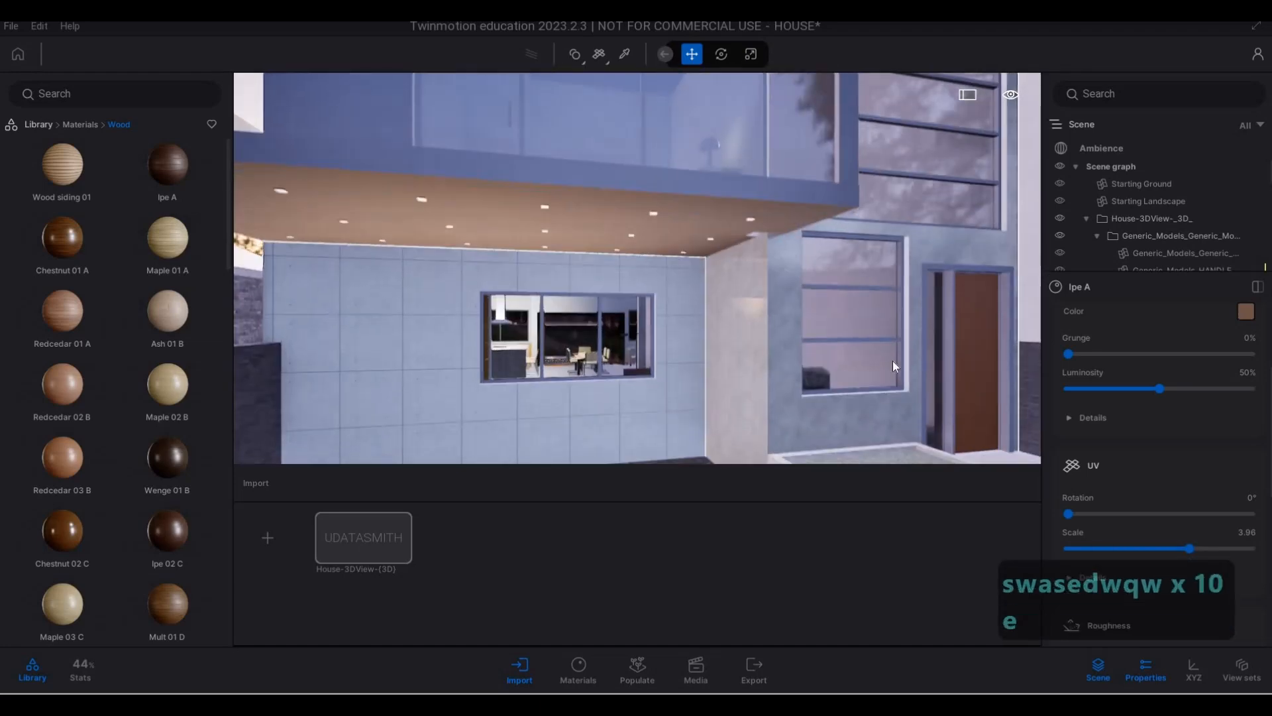
key(e)
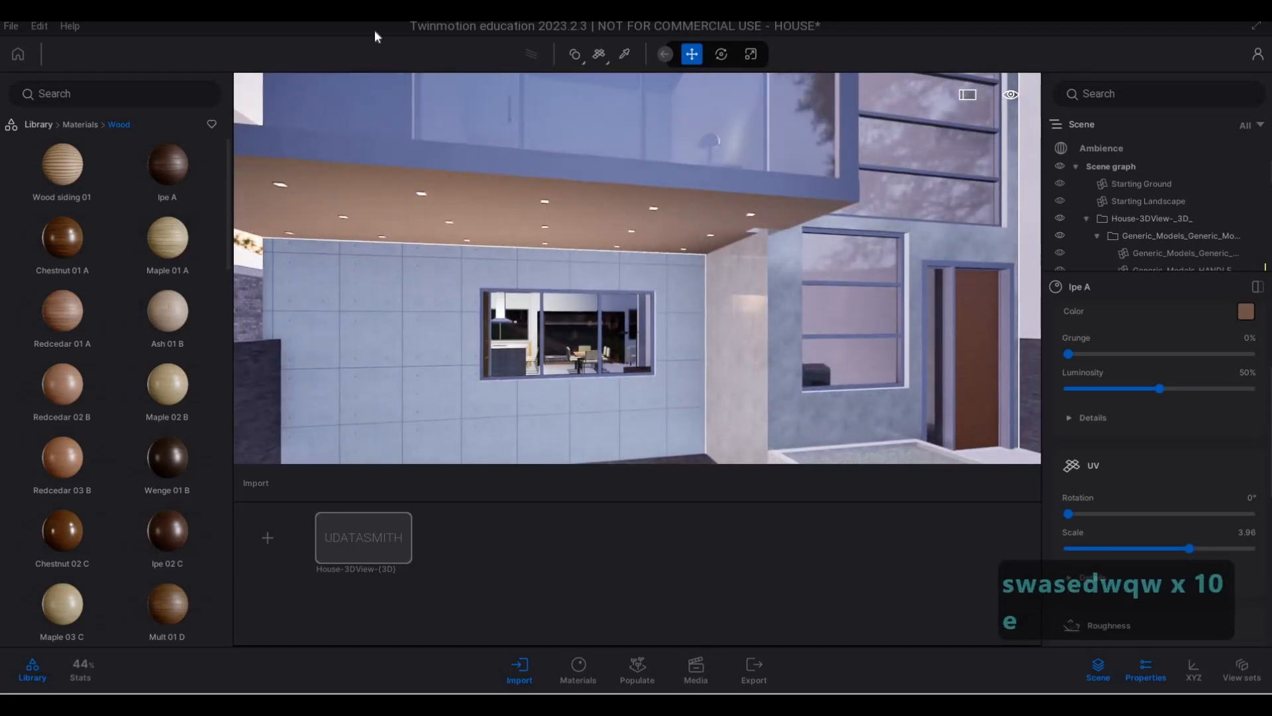
click(624, 55)
click(729, 315)
scroll(1153, 351, up, 2)
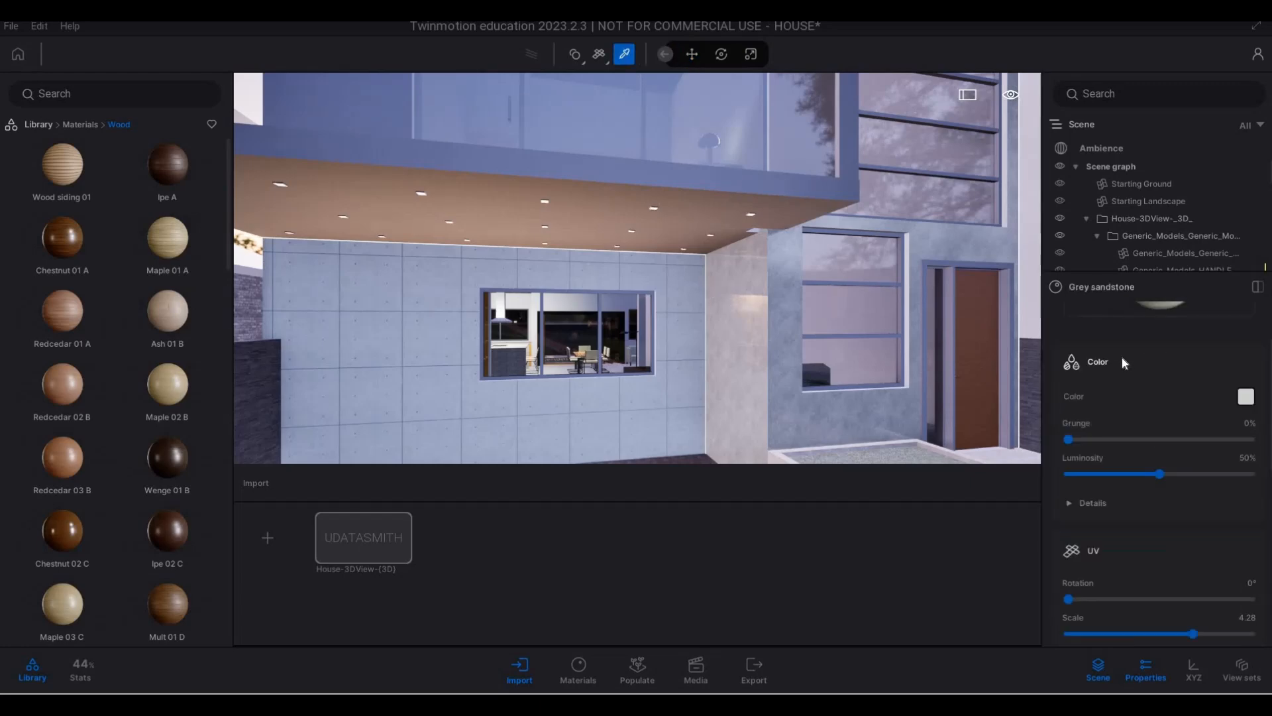
drag(1122, 356, 419, 265)
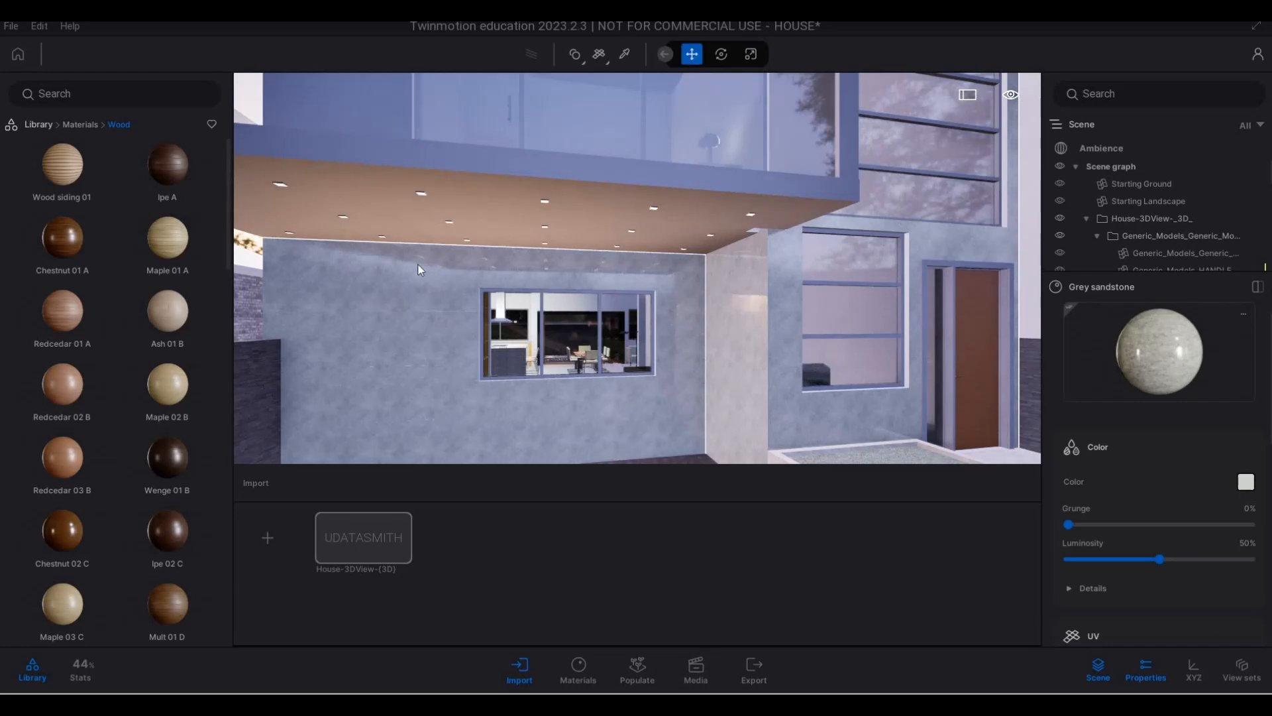
- Inspect the sandstone ground-floor wall, the balcony's wood cladding and the overall facade from several distances and angles
key(s)
key(q)
key(w)
key(a)
key(e)
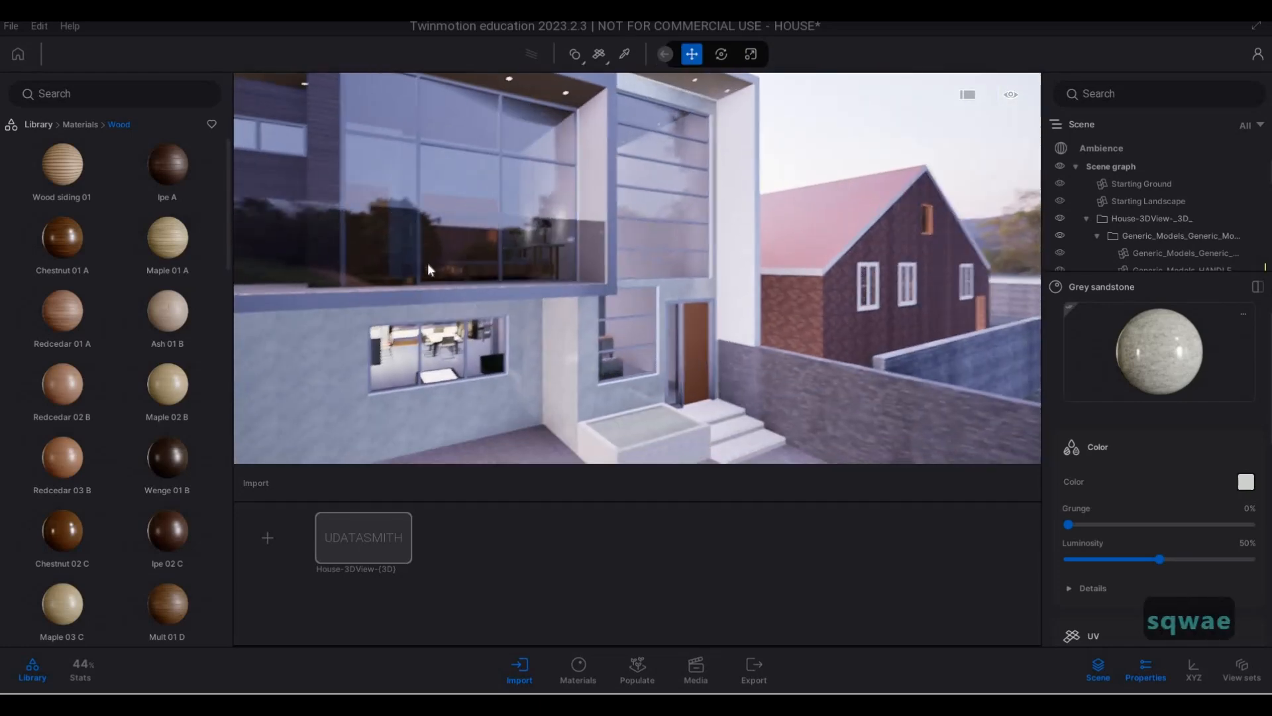
key(e)
key(d)
key(d)
key(s)
key(s)
key(s)
key(a)
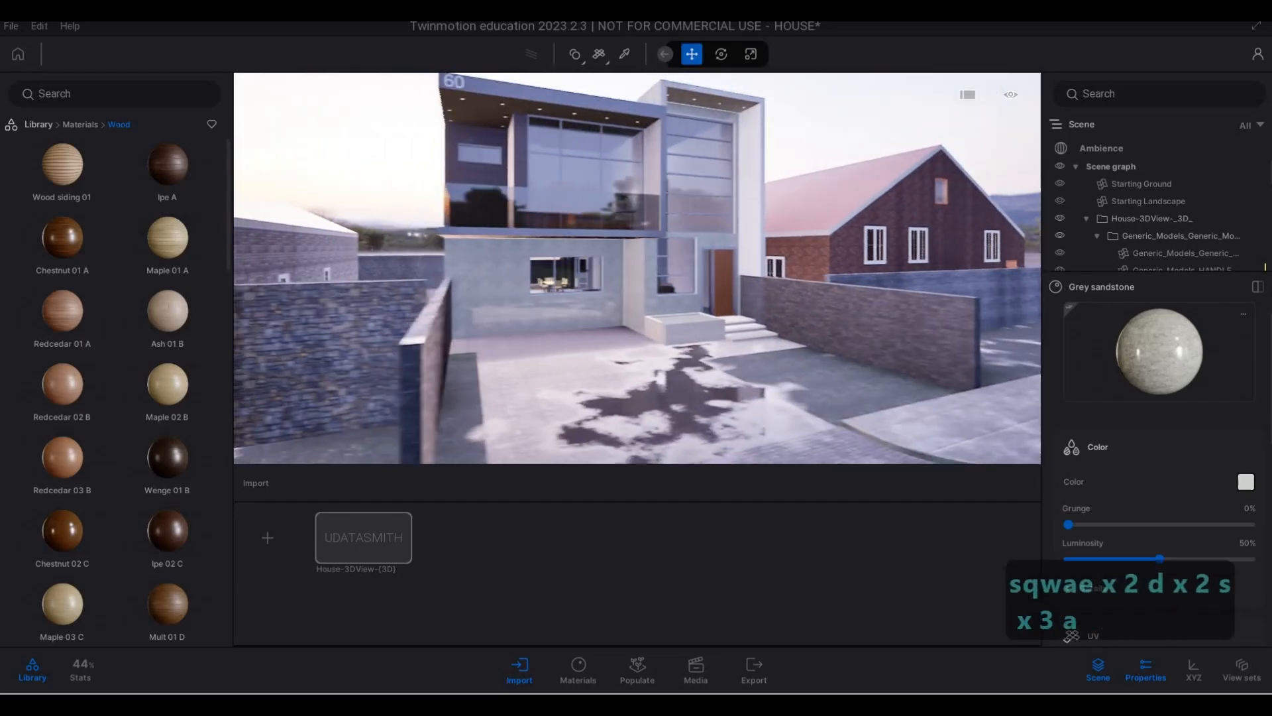
key(d)
key(d)
key(w)
key(q)
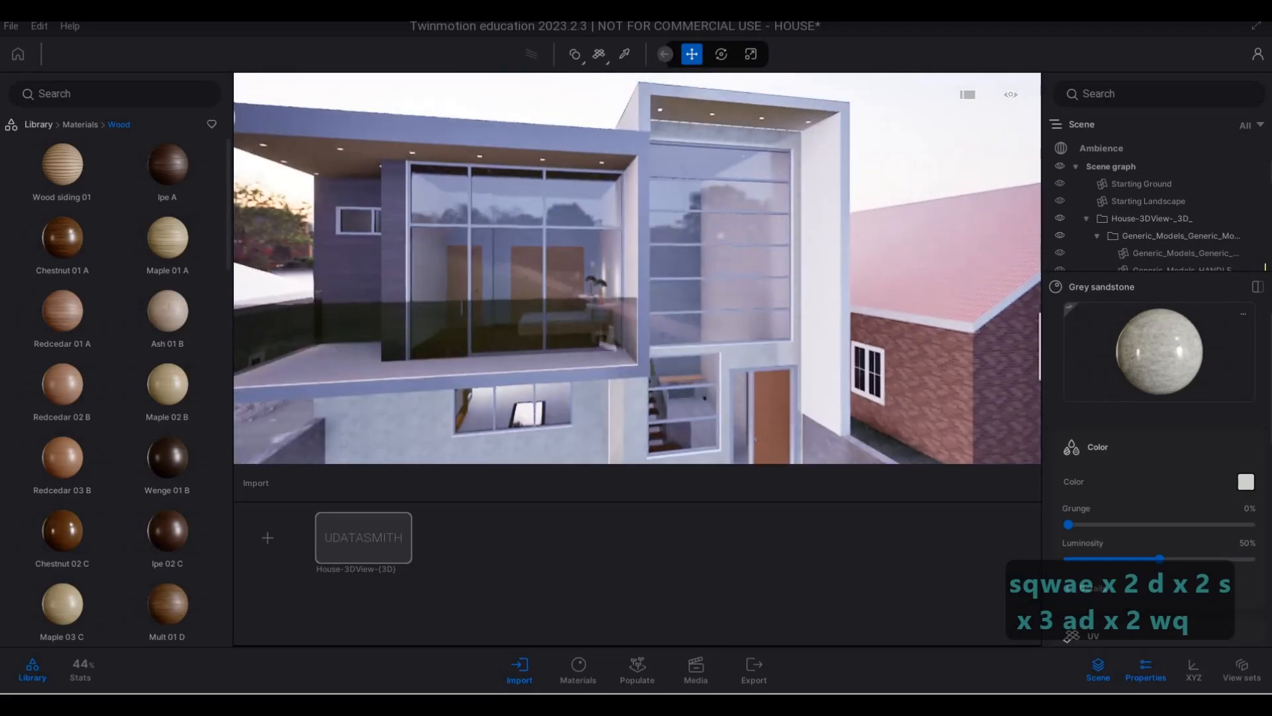
key(a)
key(a)
key(a)
key(a)
key(a)
key(a)
key(a)
key(w)
key(d)
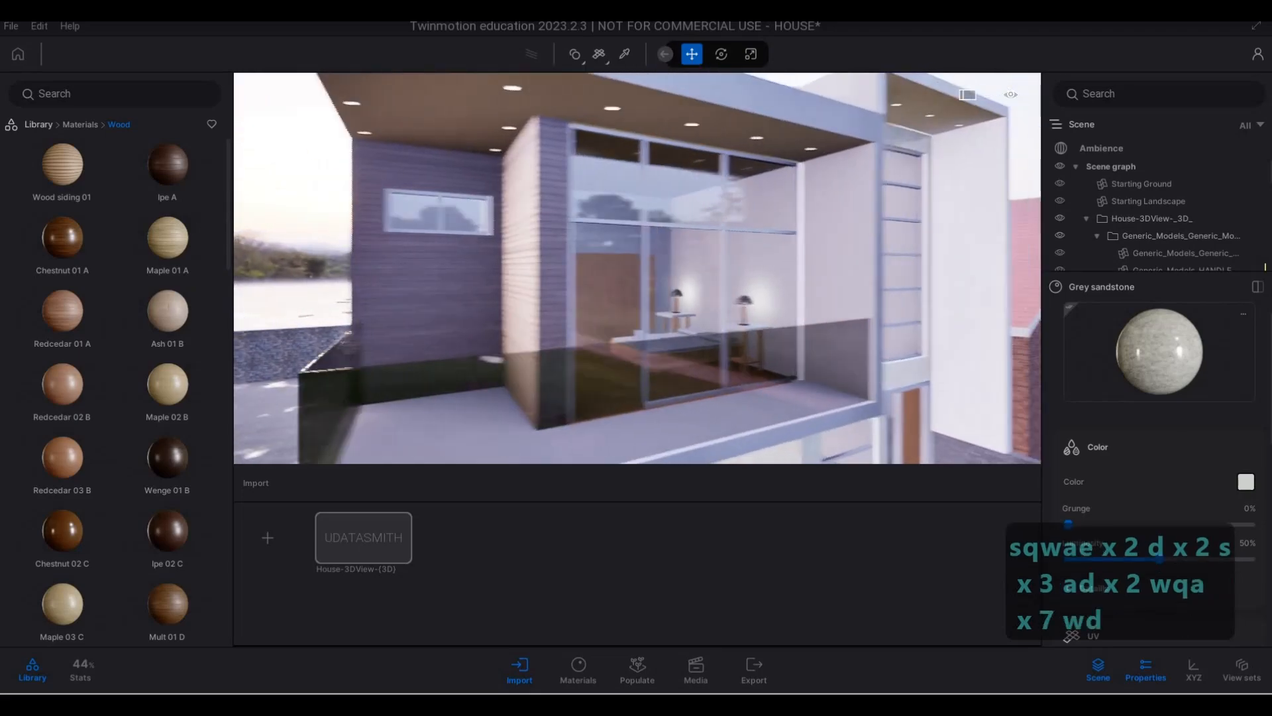
key(w)
key(s)
key(s)
key(s)
key(s)
key(e)
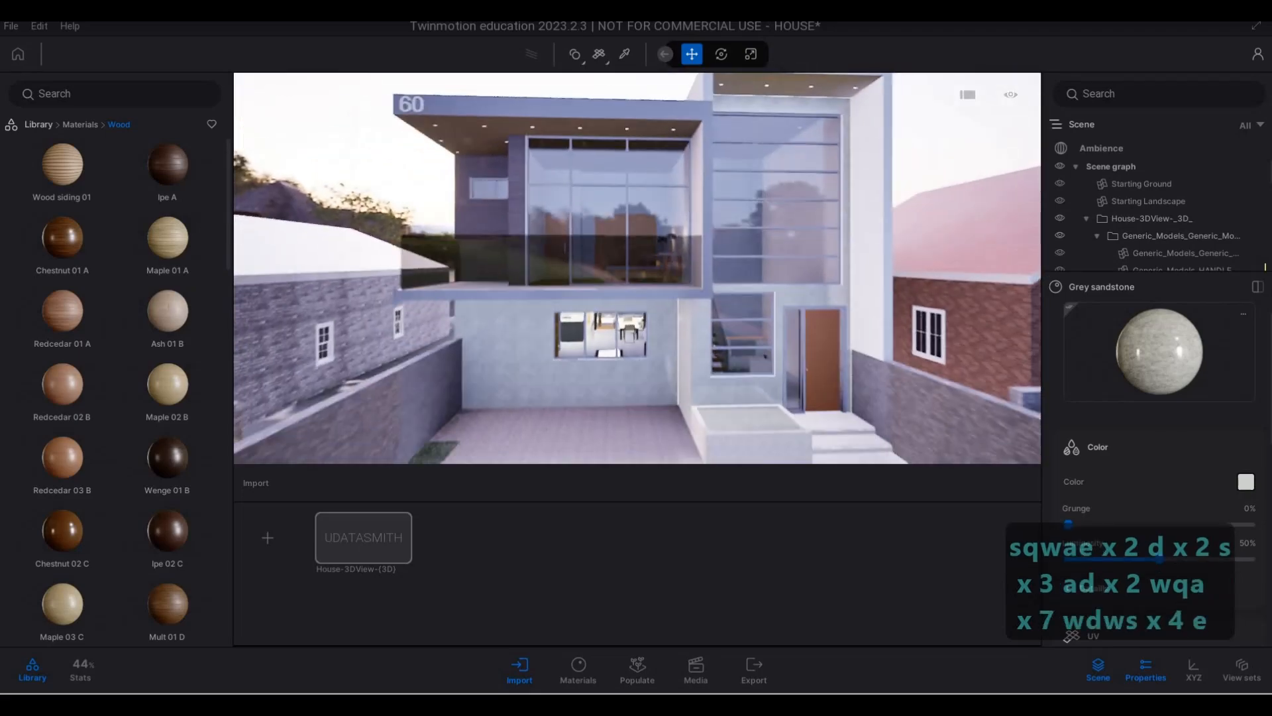
key(a)
key(e)
key(s)
key(a)
key(e)
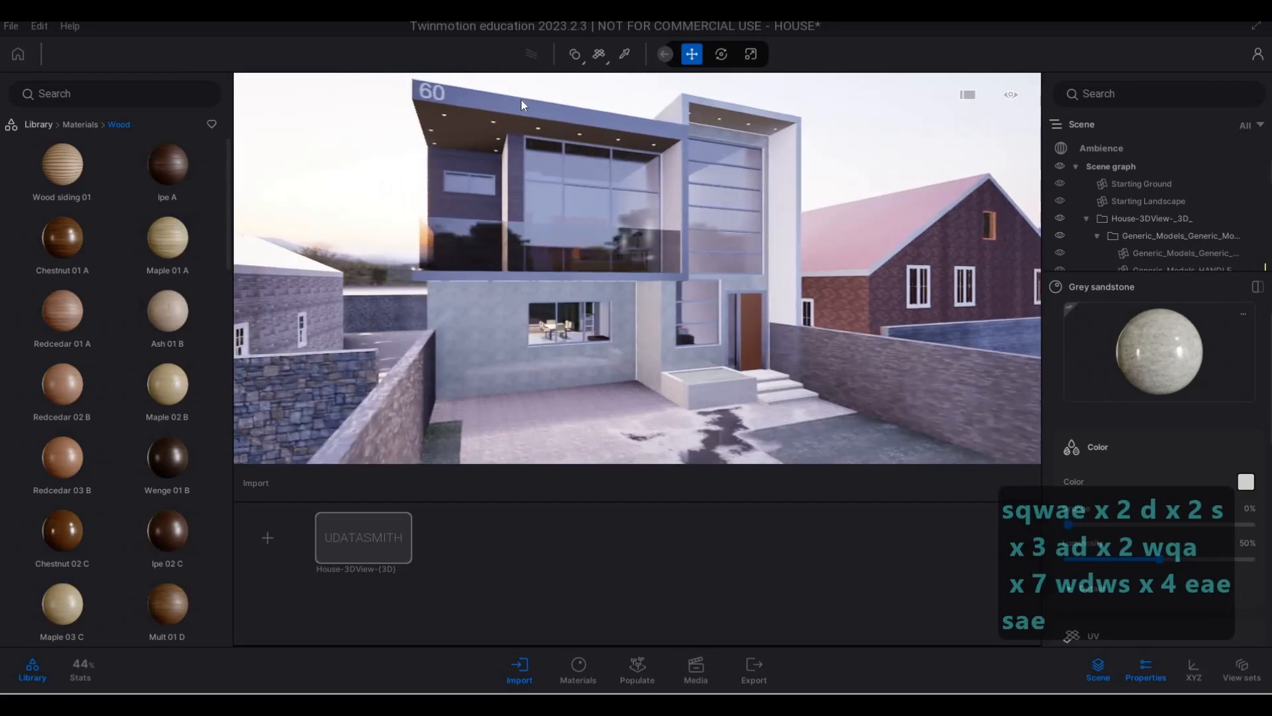
key(d)
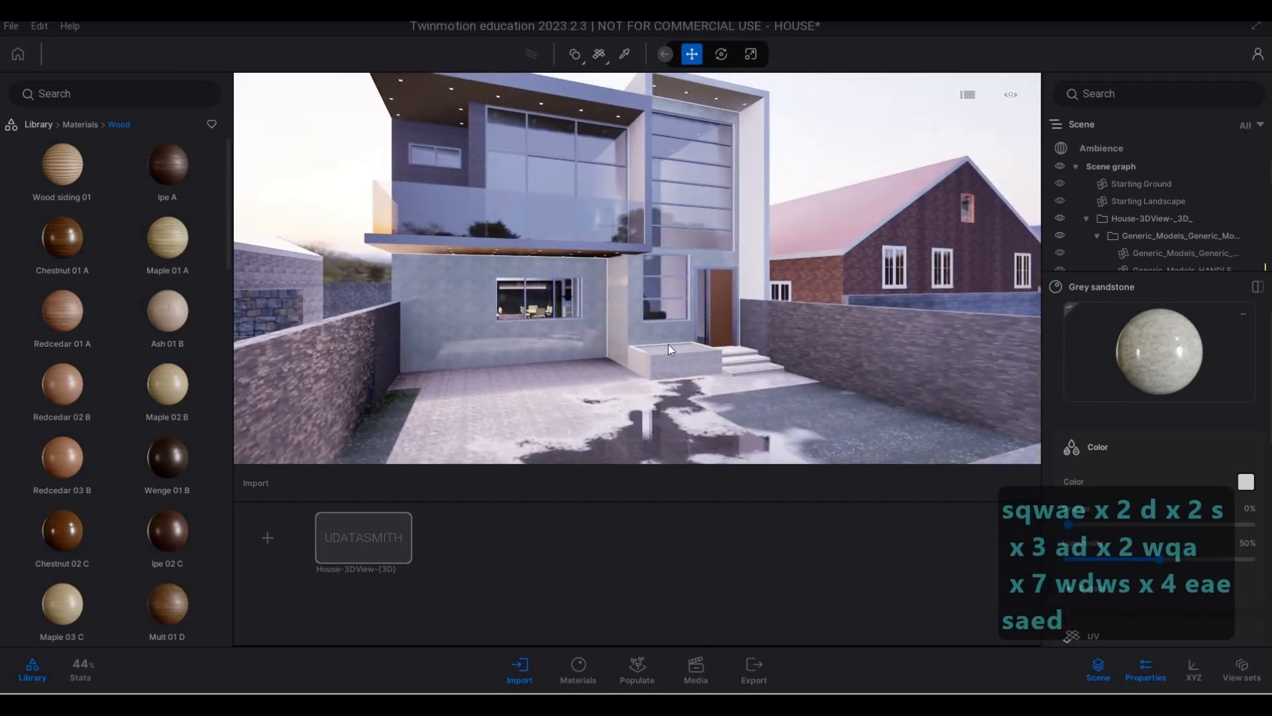
- Place a Sedan 01 from the vehicle library's cars on the driveway in front of the ground-floor window
key(s)
key(d)
key(s)
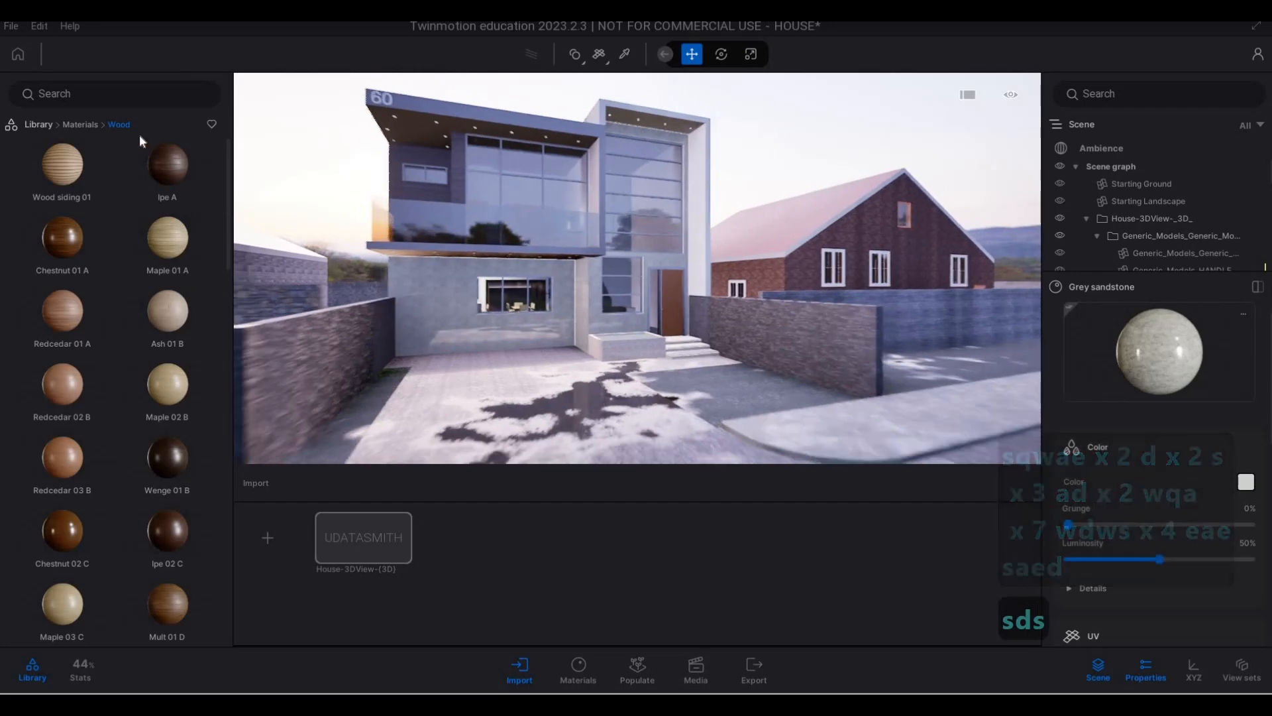
key(d)
click(80, 125)
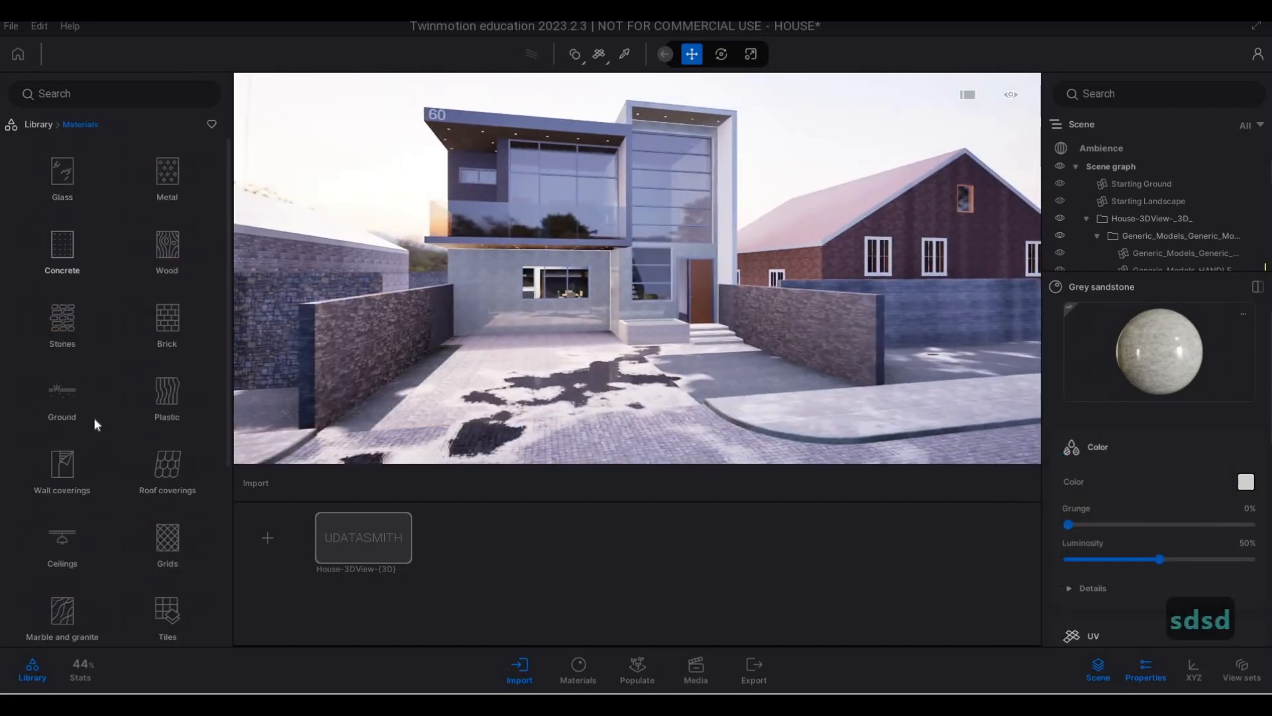
click(39, 125)
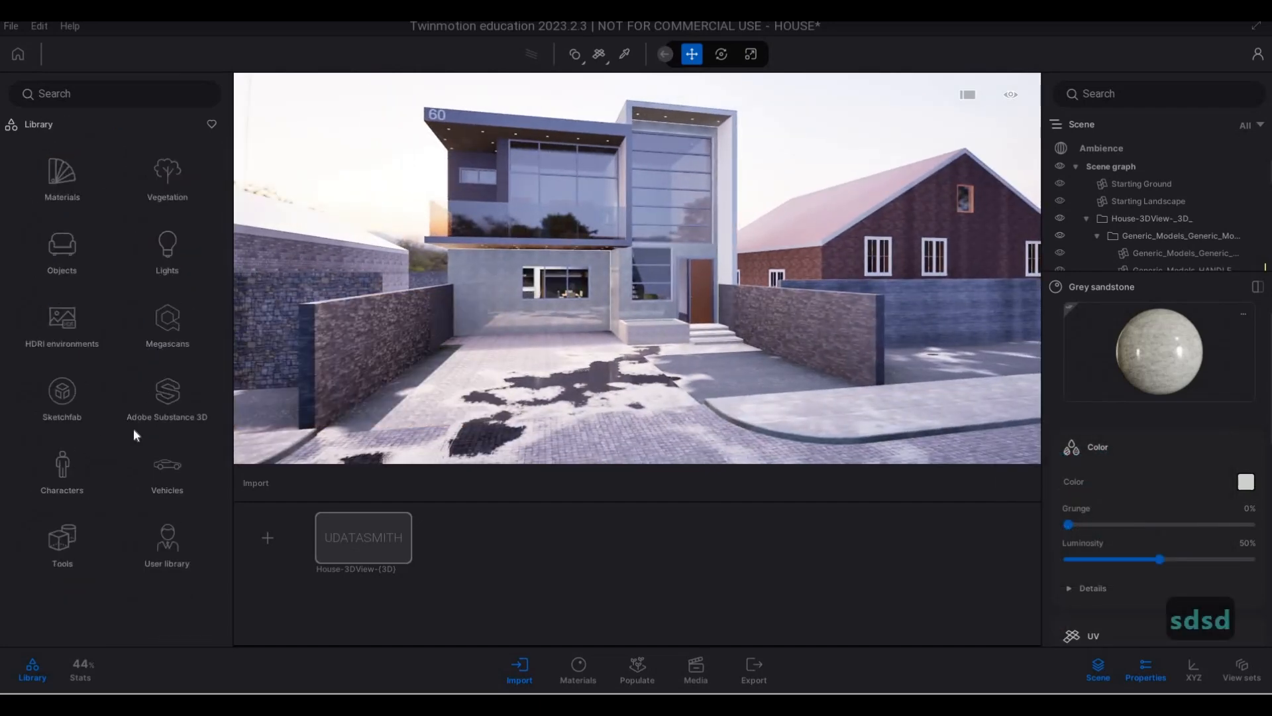
click(166, 470)
click(54, 192)
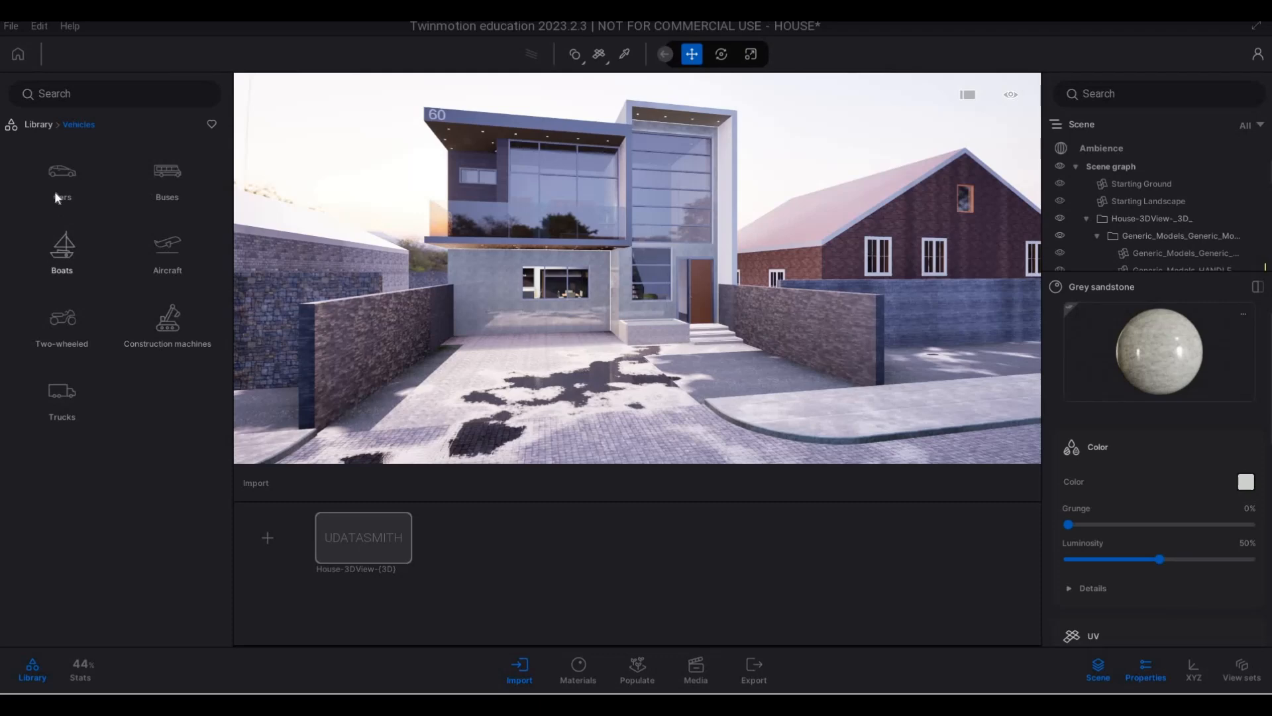
mouse_move(86, 300)
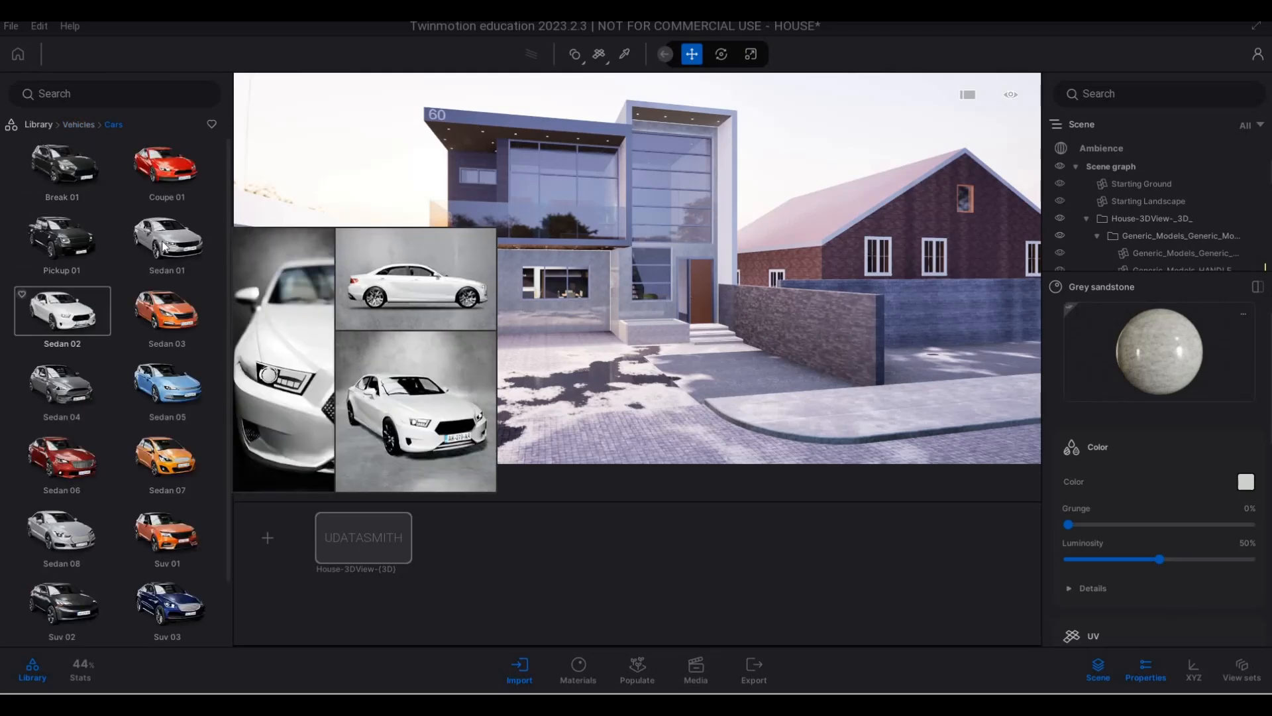
drag(491, 363, 578, 367)
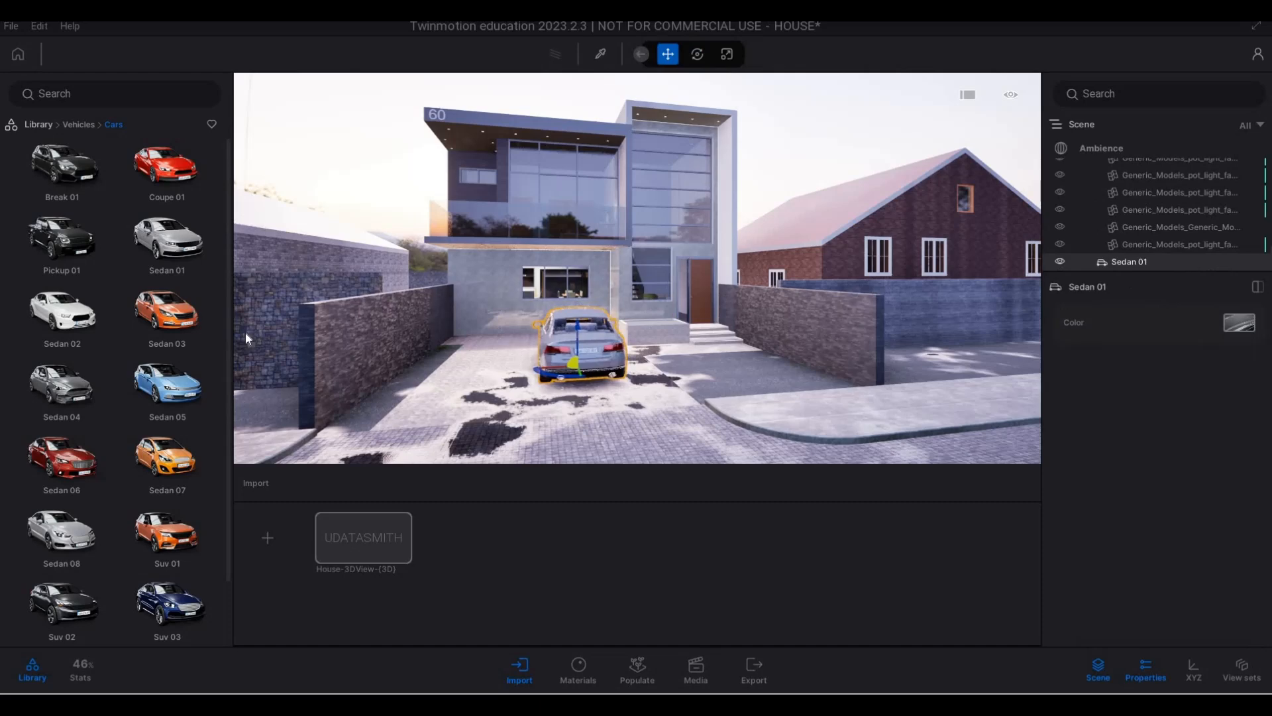
- Place a Pickup 01 on the driveway beside the sedan, next to the boundary wall, and rotate it 180 degrees
mouse_move(57, 248)
drag(411, 352, 489, 368)
key(Escape)
key(Escape)
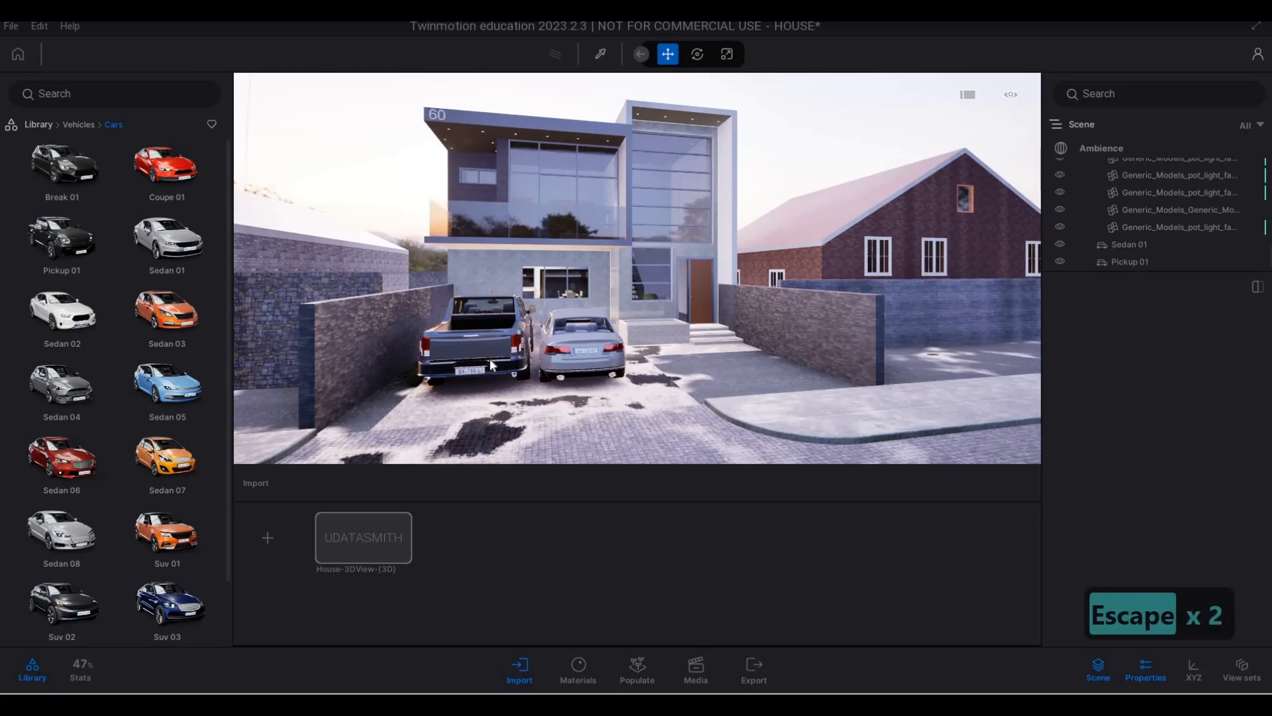
click(506, 371)
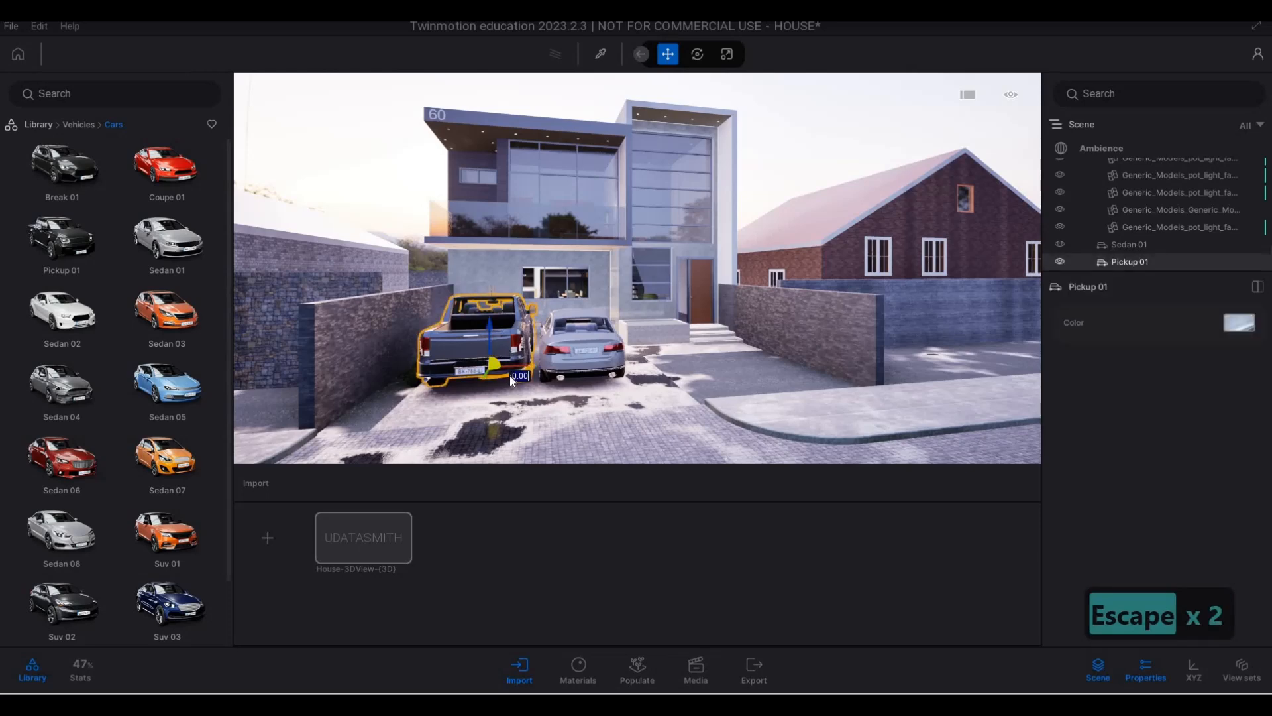
text(180)
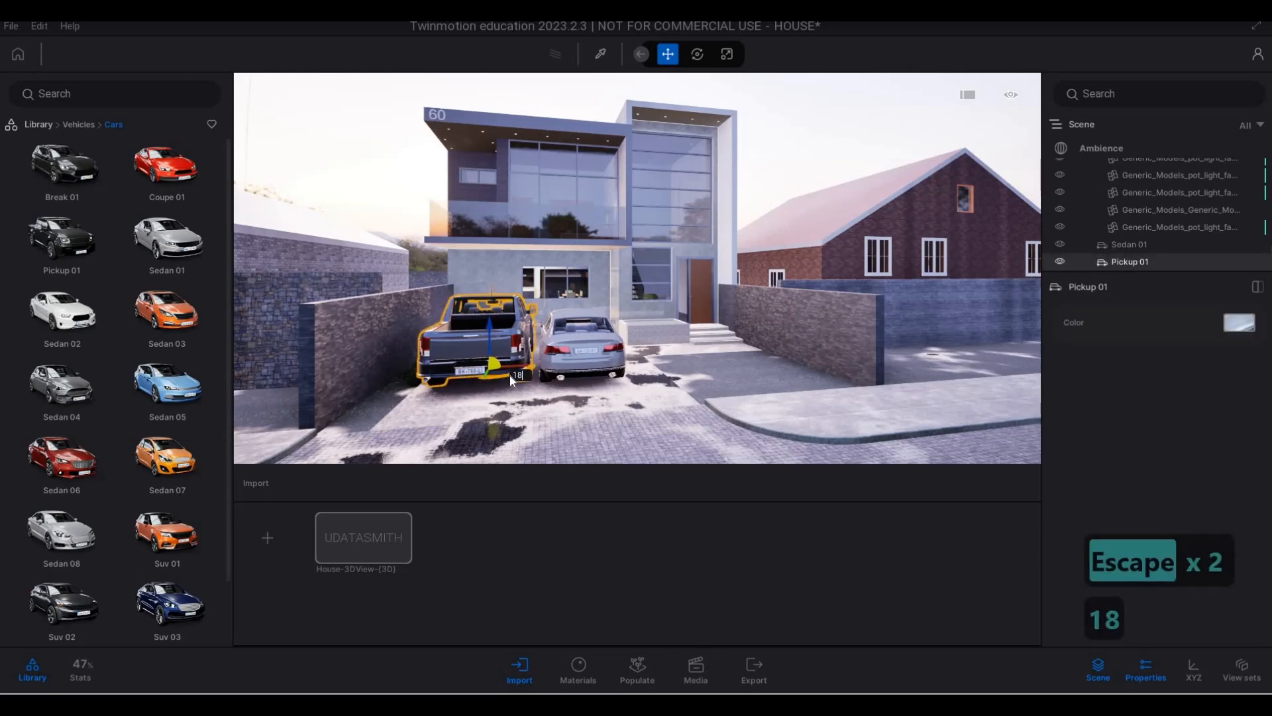
key(Return)
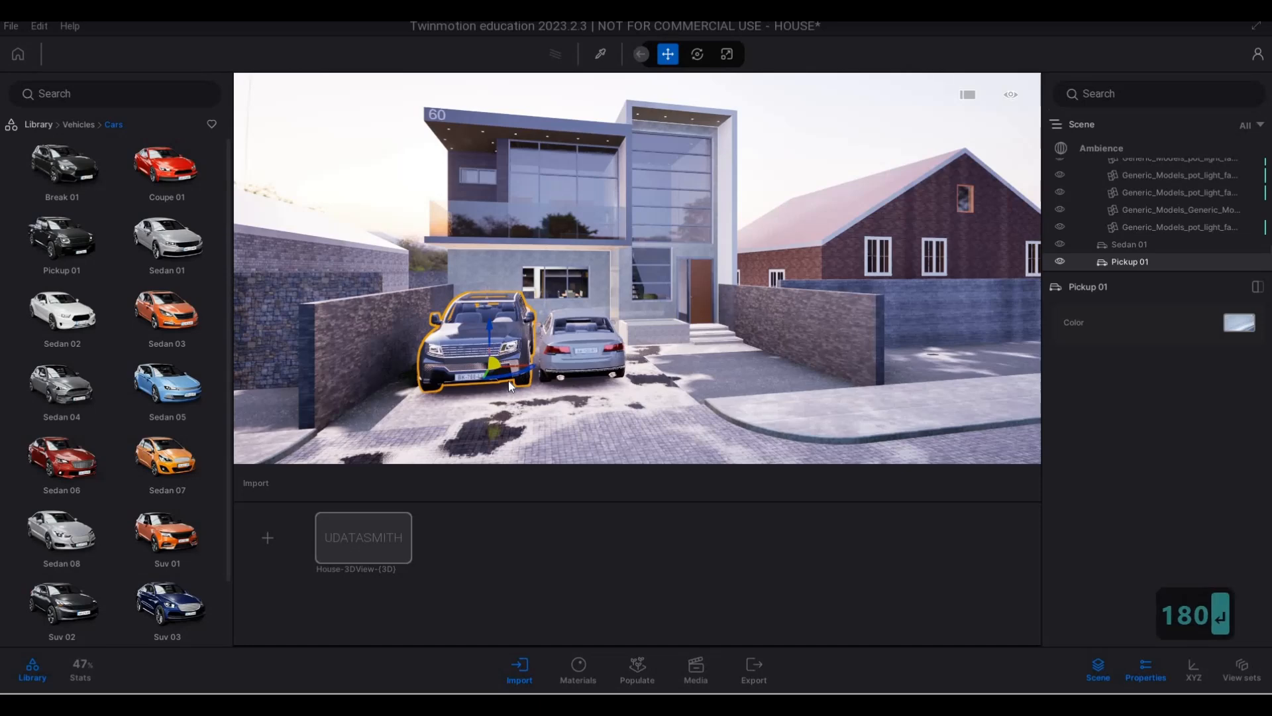
- Shift the sedan sideways about 0.31 away from the pickup, towards the entrance steps
key(a)
key(d)
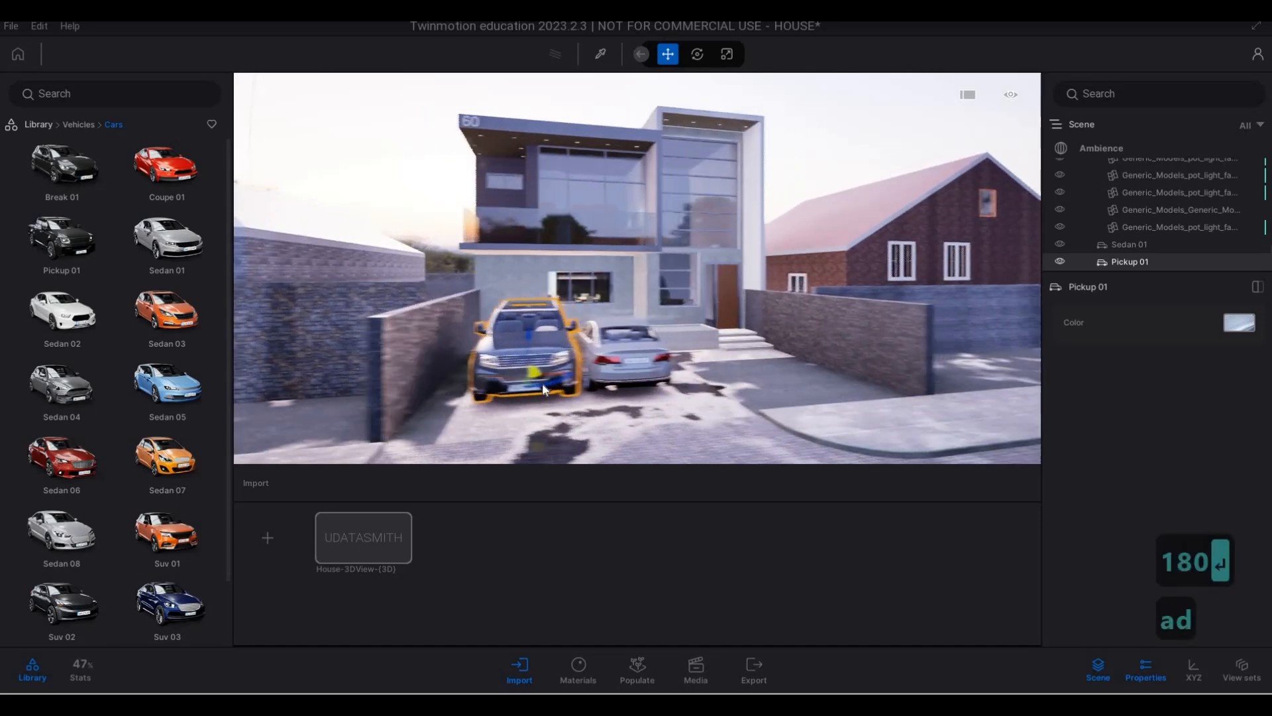
key(w)
click(565, 391)
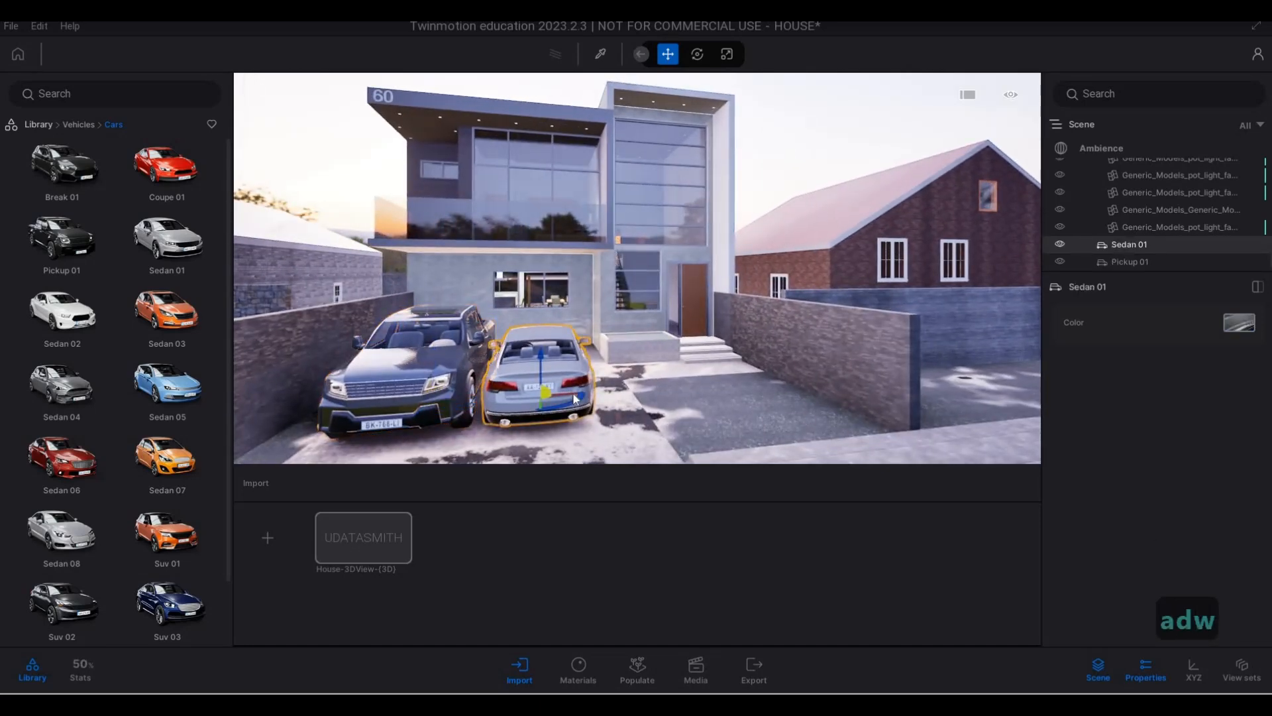
key(Tab)
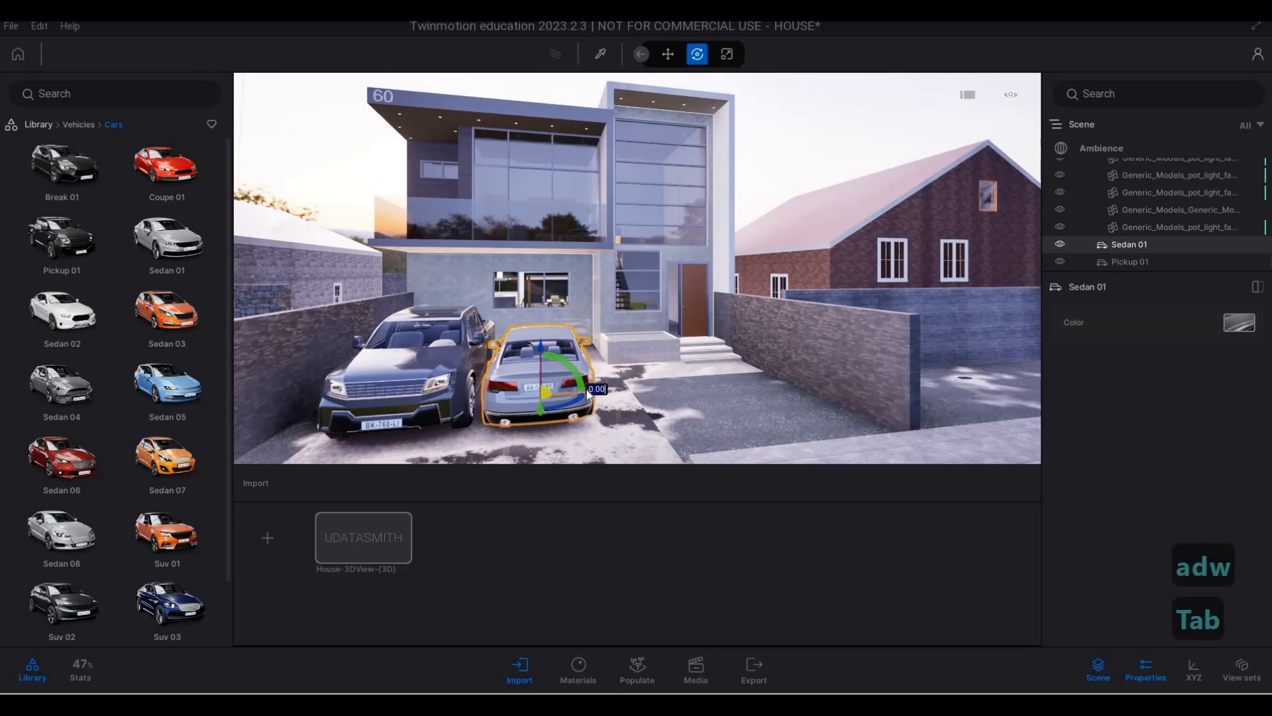
drag(587, 389, 603, 390)
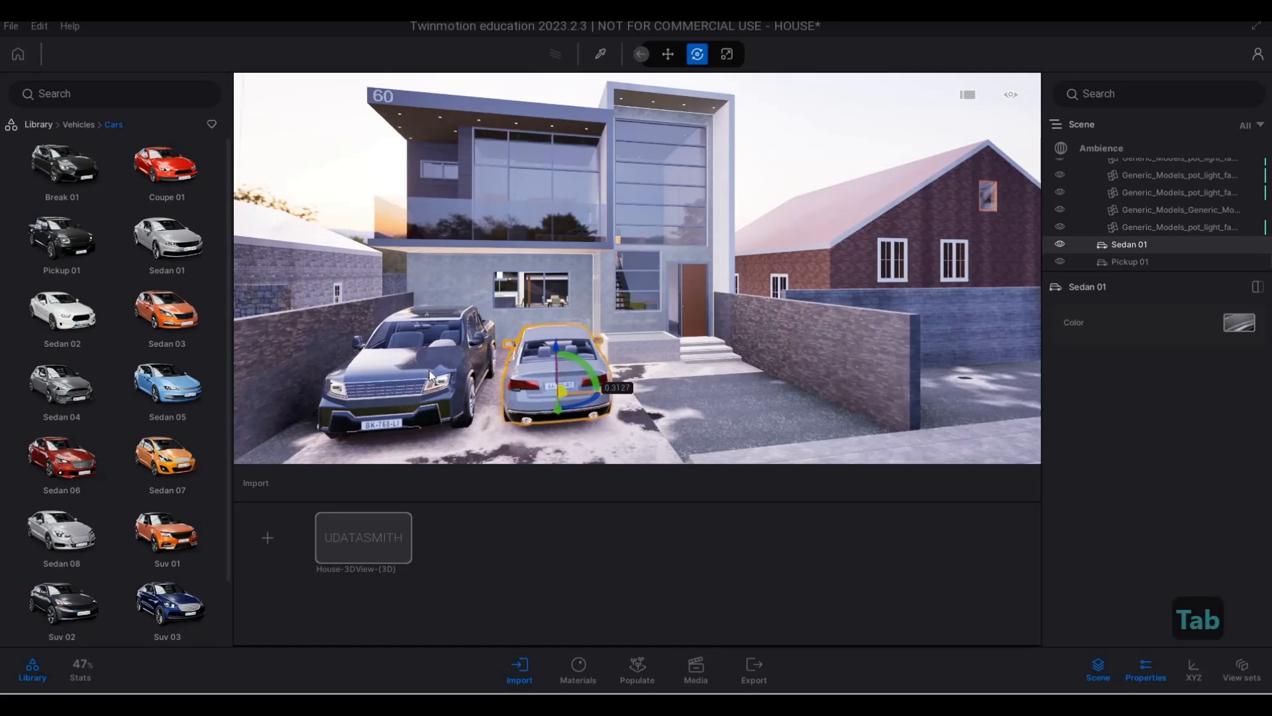
- Rotate the pickup slightly about its vertical axis on the driveway and clear the selection
click(483, 394)
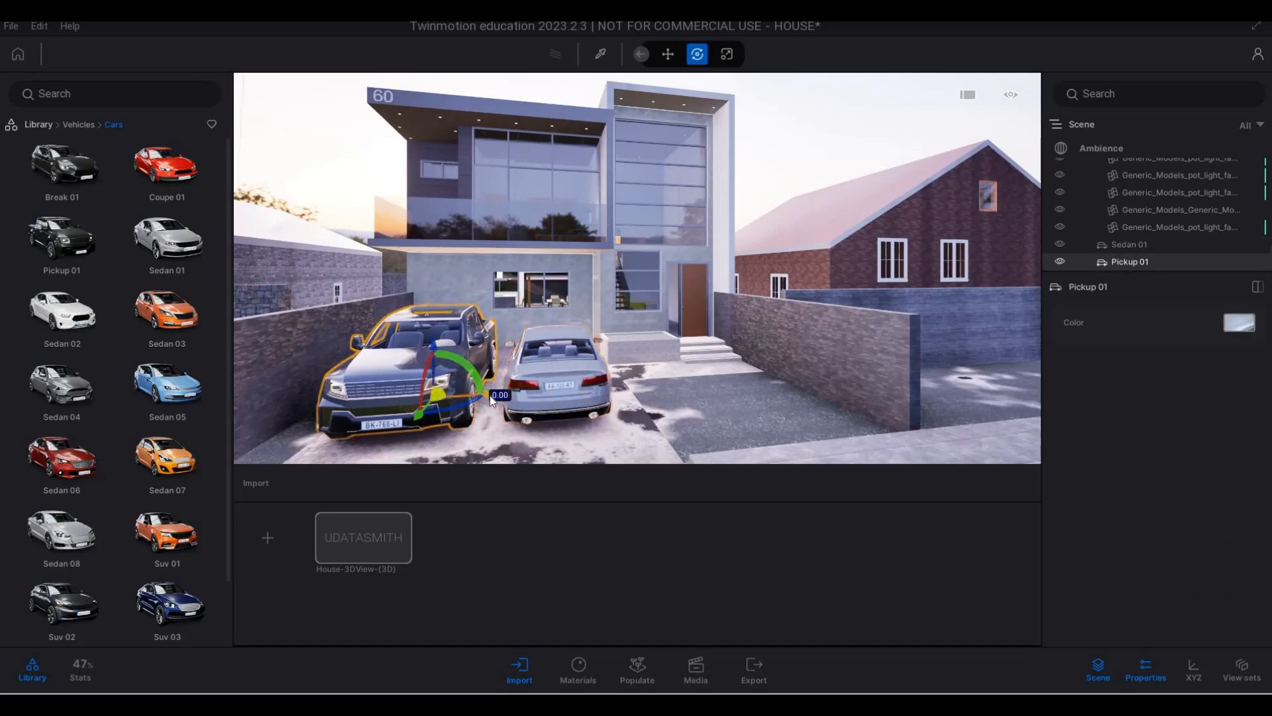
drag(490, 396, 549, 428)
key(Escape)
key(Escape)
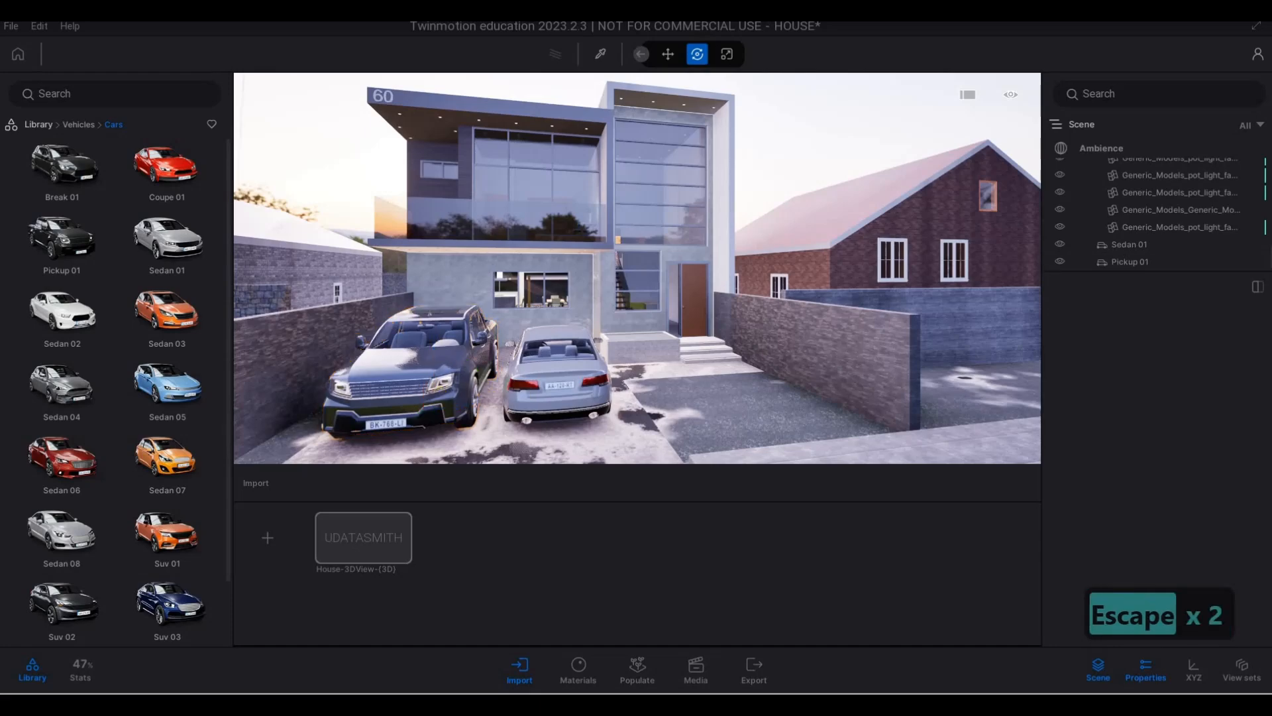
- Inspect the two parked vehicles and the house front from the street at several distances and angles
key(e)
key(a)
key(q)
key(w)
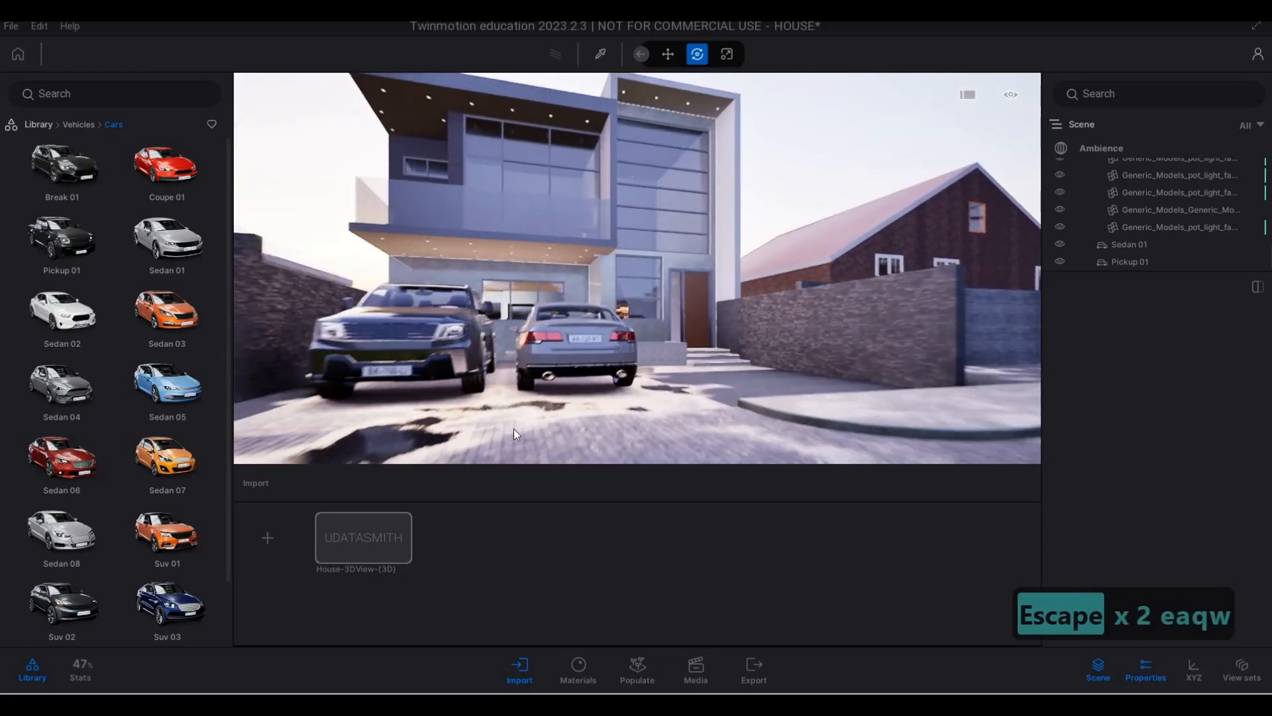
key(s)
key(q)
key(a)
key(s)
key(d)
key(q)
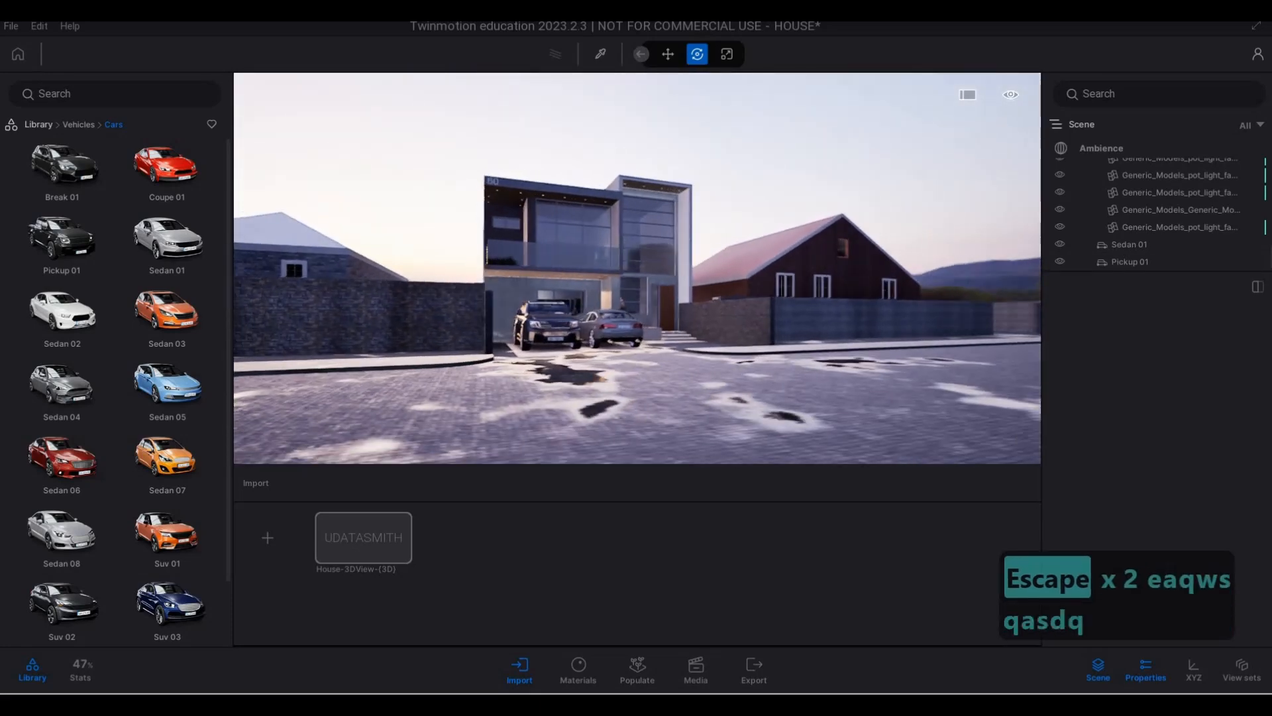
key(w)
key(d)
key(w)
key(d)
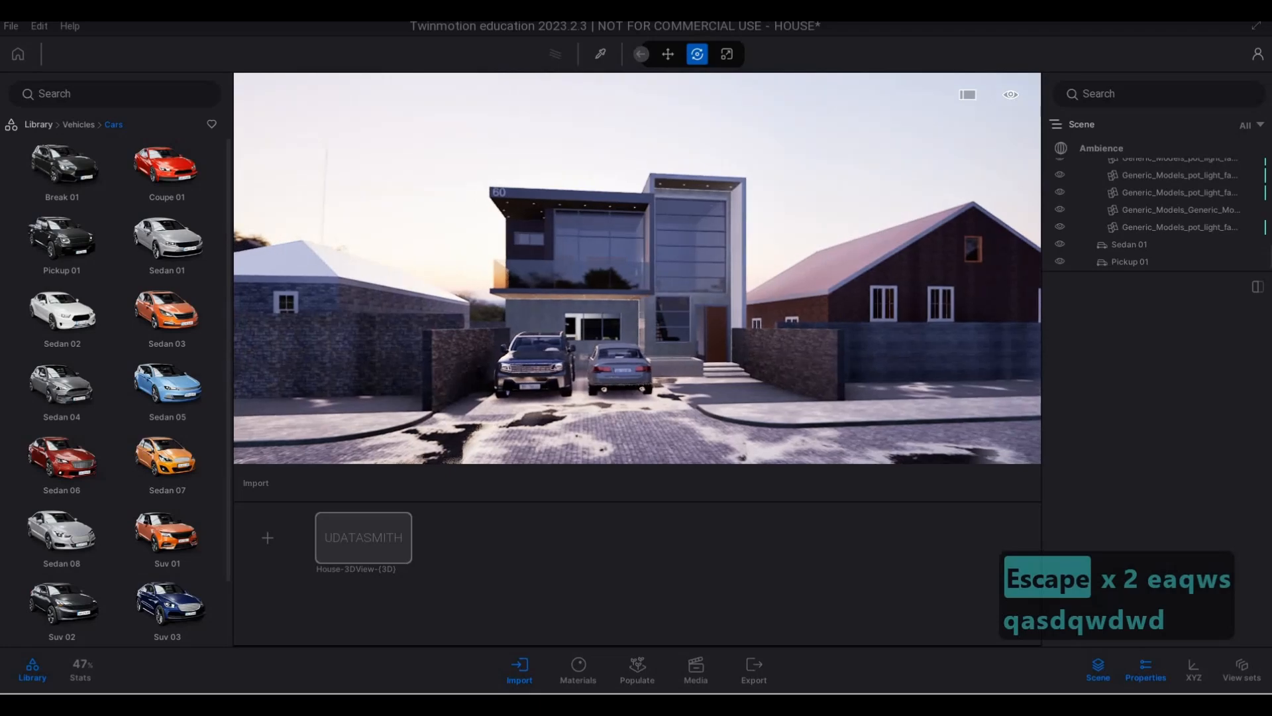
key(d)
key(w)
key(d)
key(w)
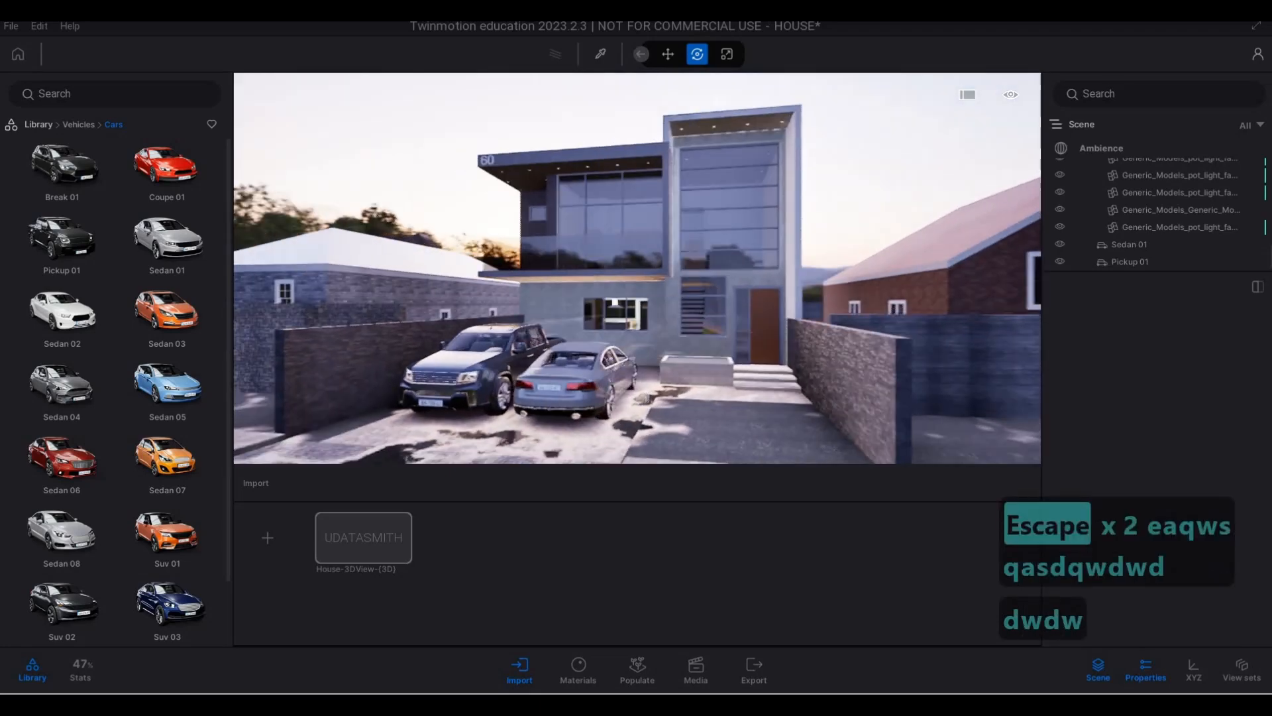
key(e)
key(a)
key(s)
key(w)
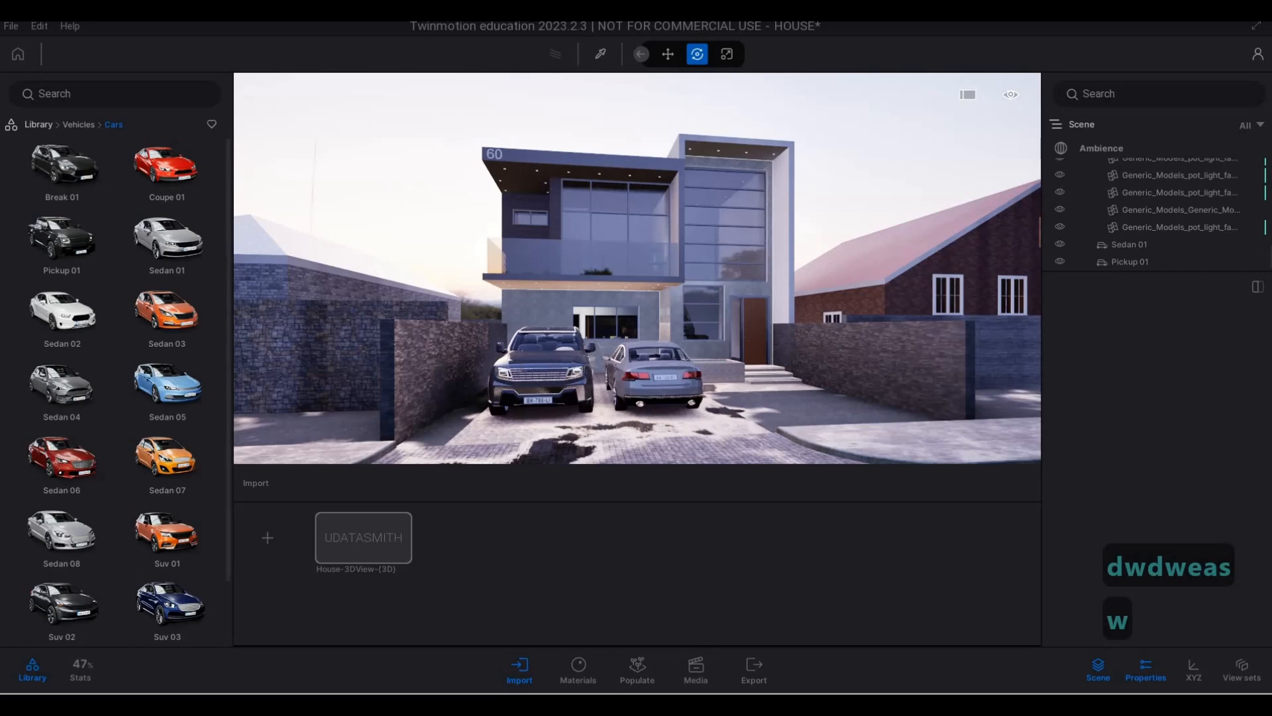
key(d)
key(d)
key(d)
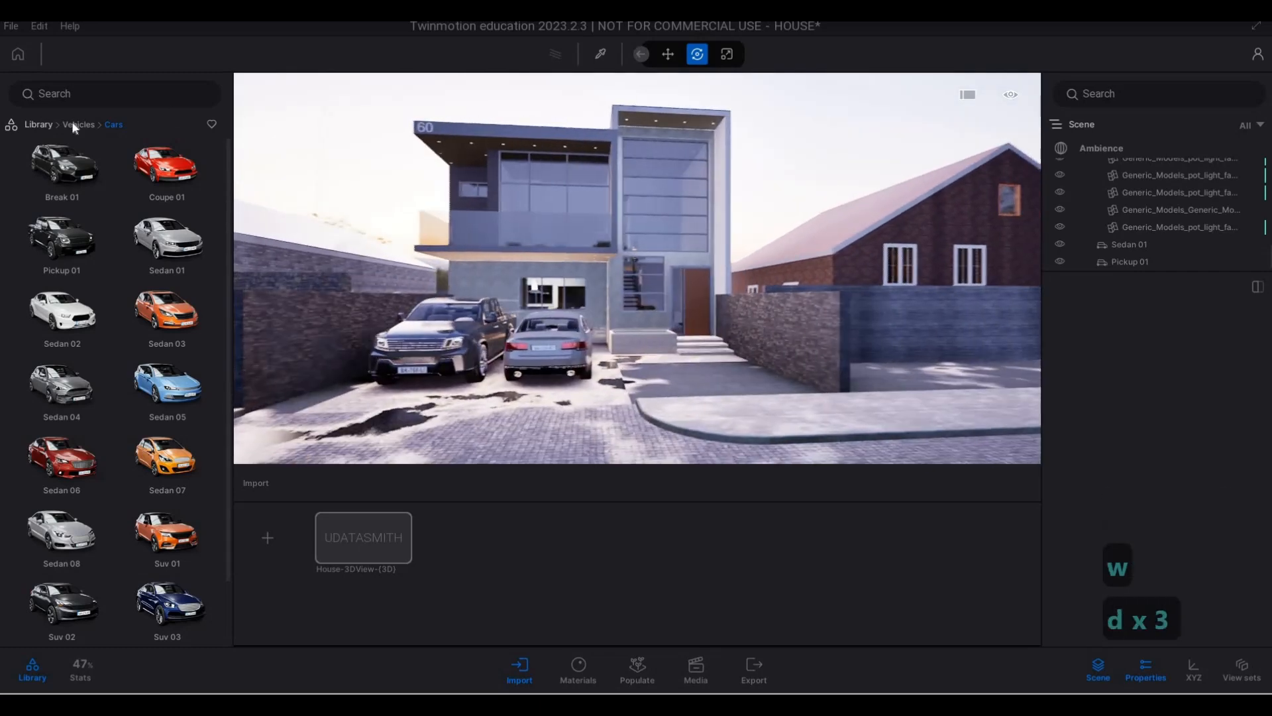
- Place an Amur cork tree from the vegetation library's trees in front of the boundary wall beside the driveway
click(83, 125)
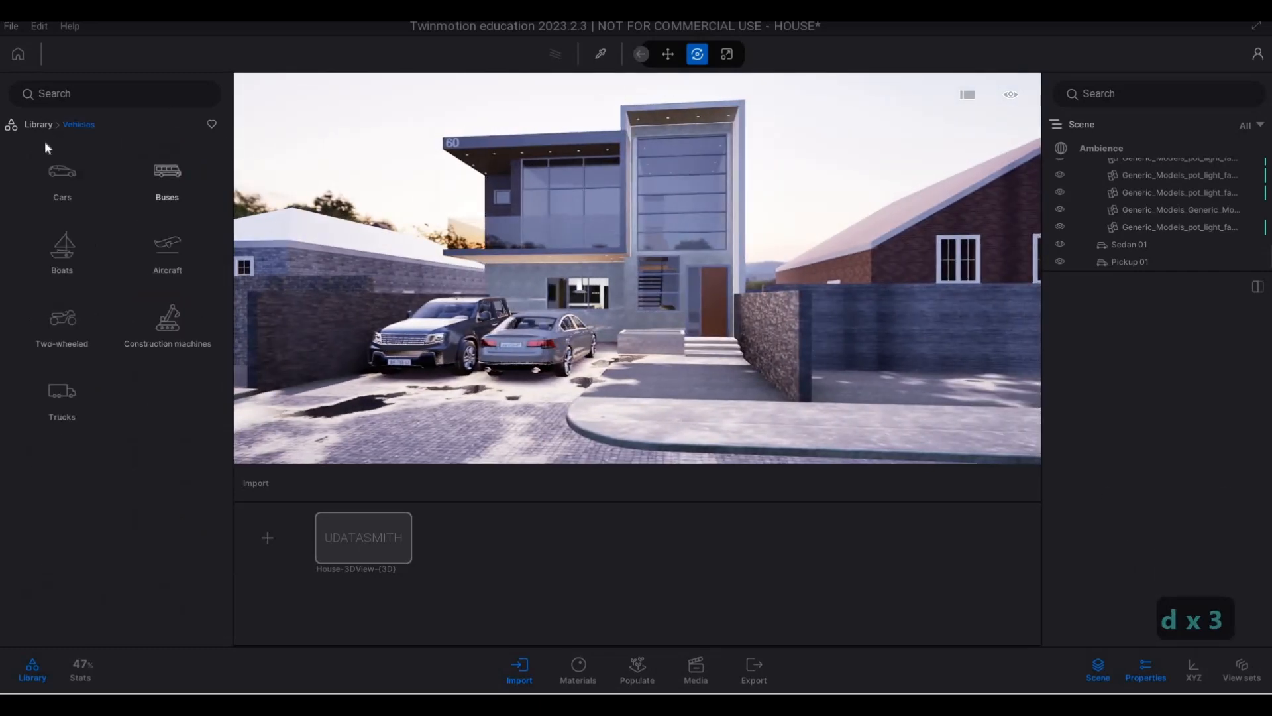
click(41, 124)
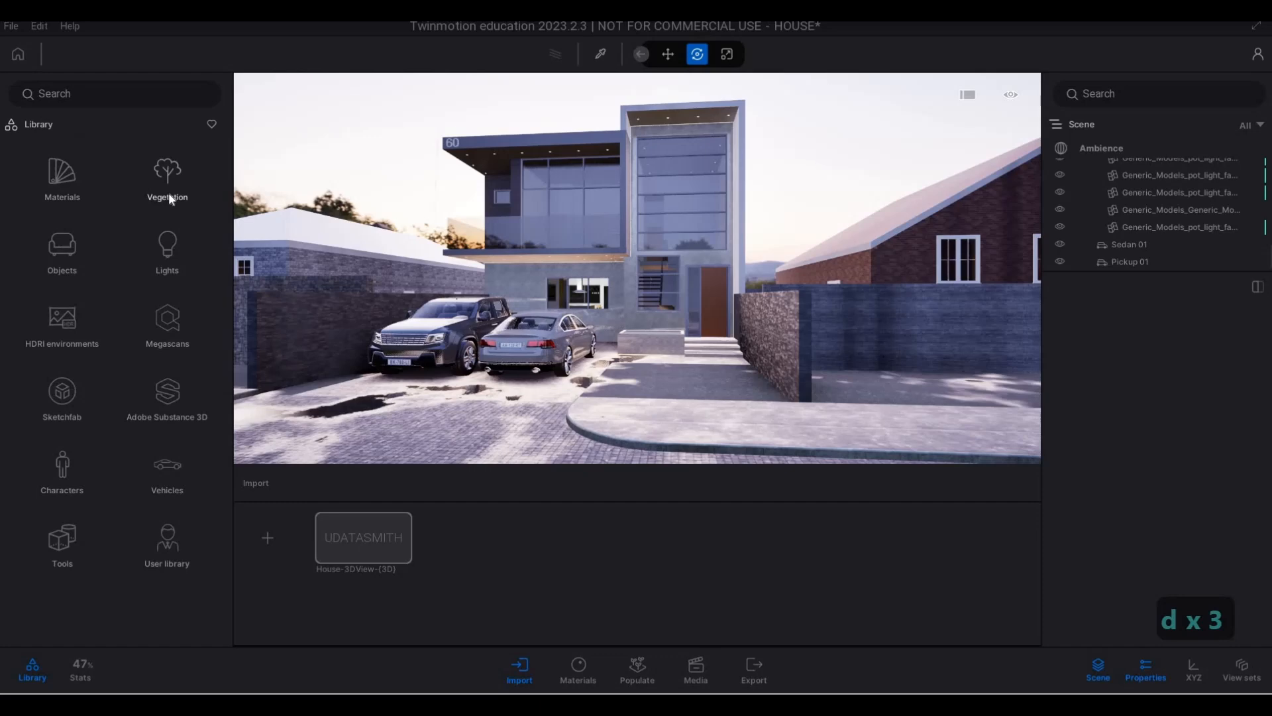
click(168, 192)
key(d)
key(w)
key(q)
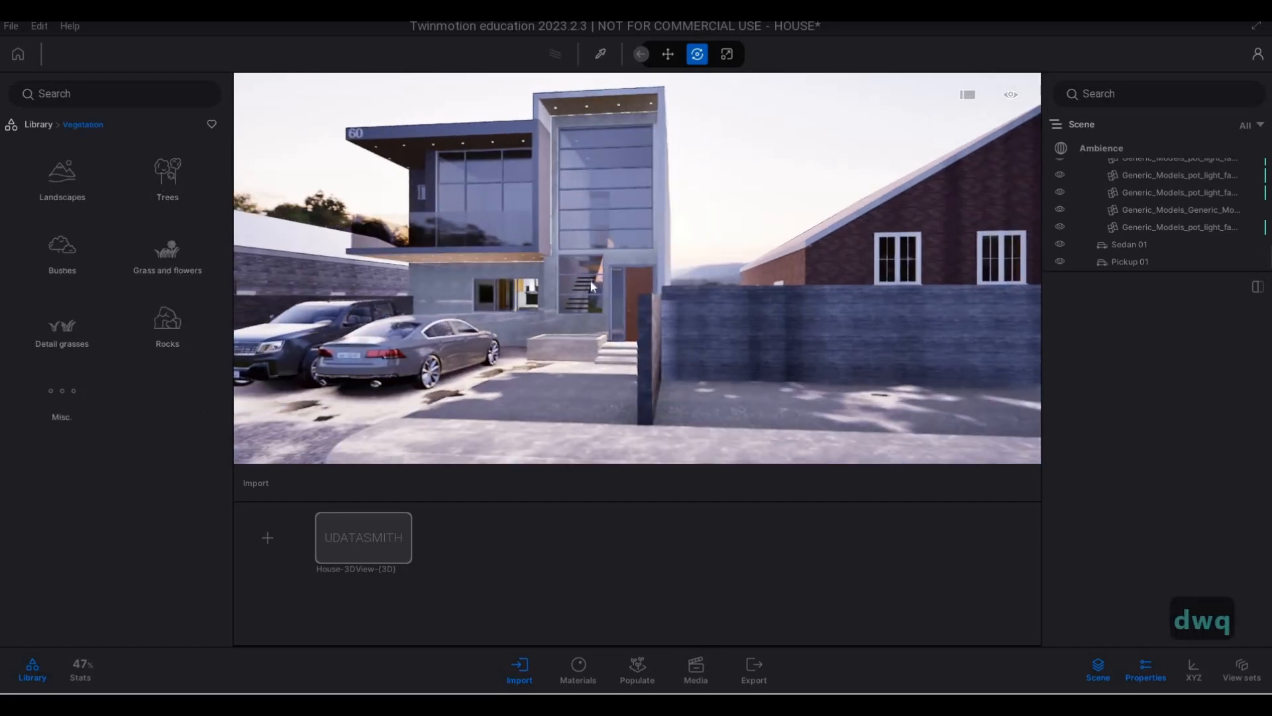
key(d)
click(161, 188)
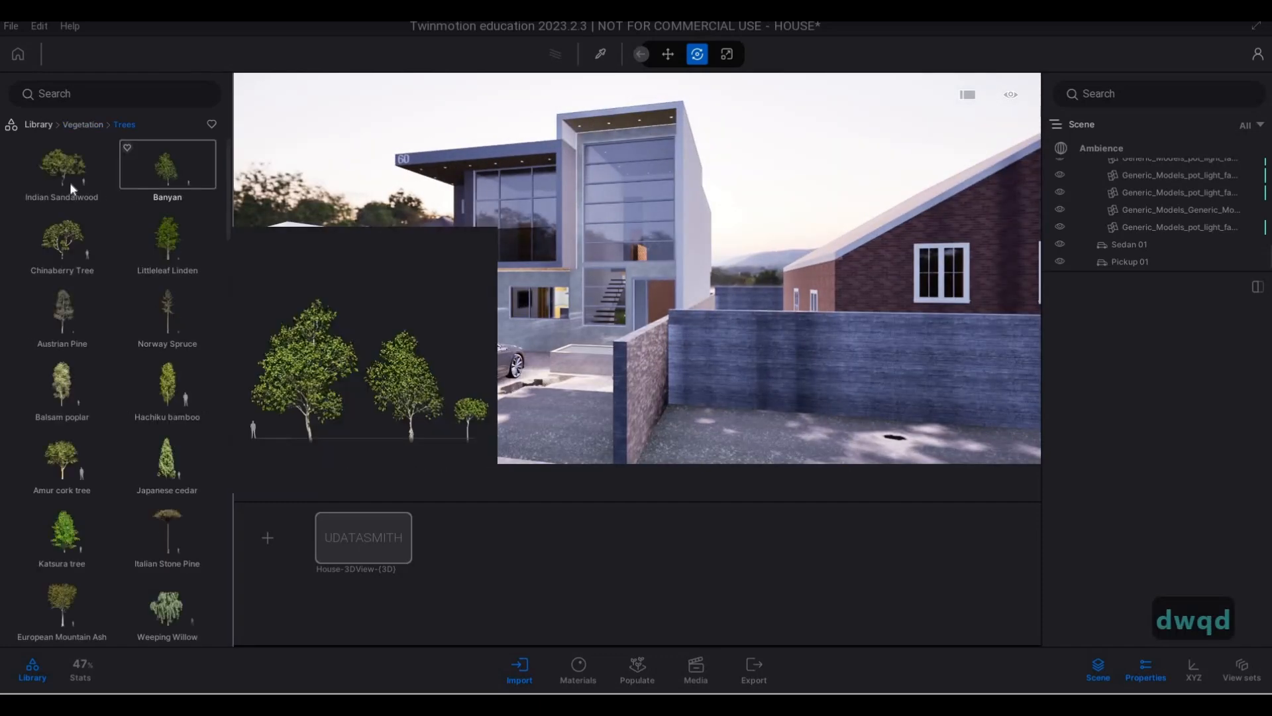
scroll(66, 324, down, 2)
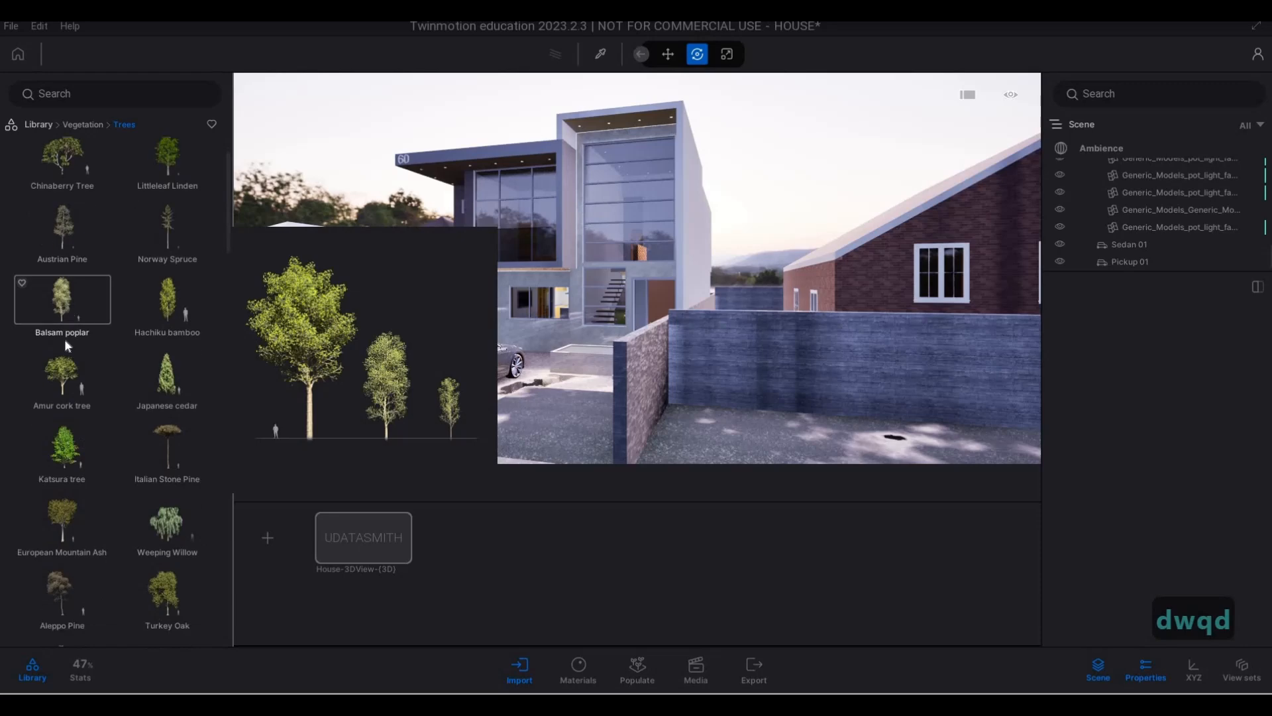
scroll(65, 335, down, 2)
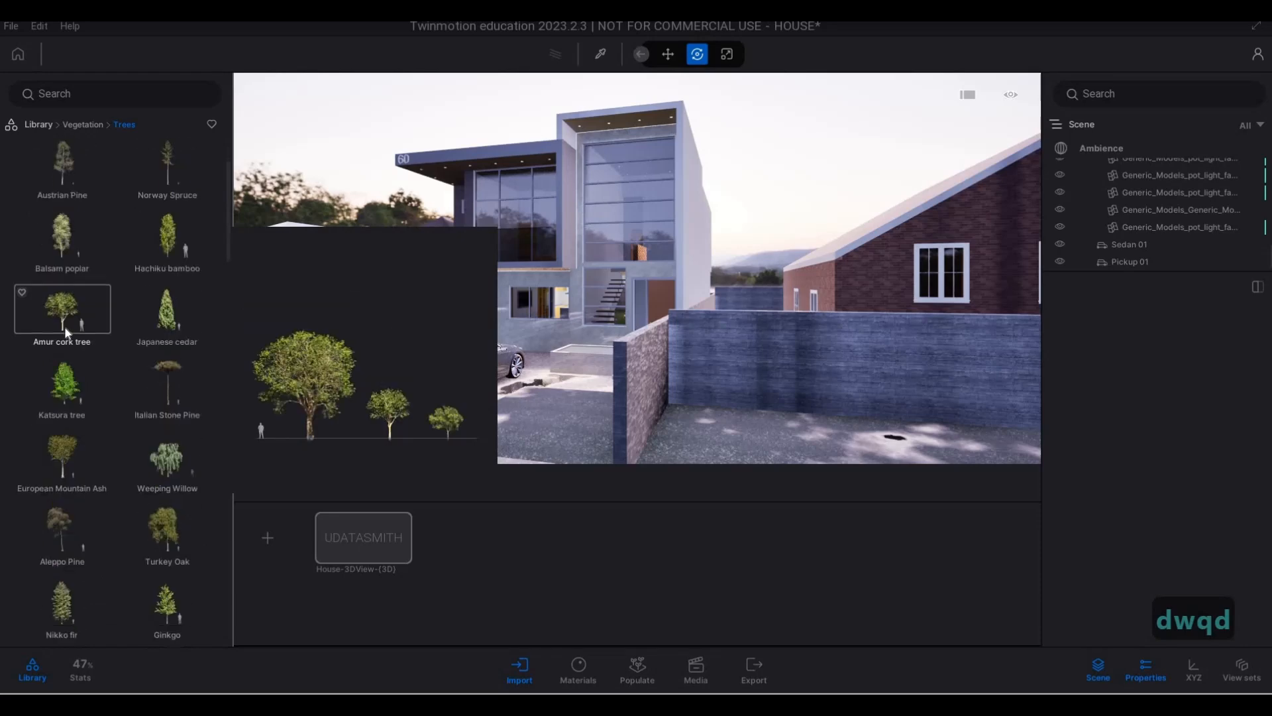
click(750, 436)
key(s)
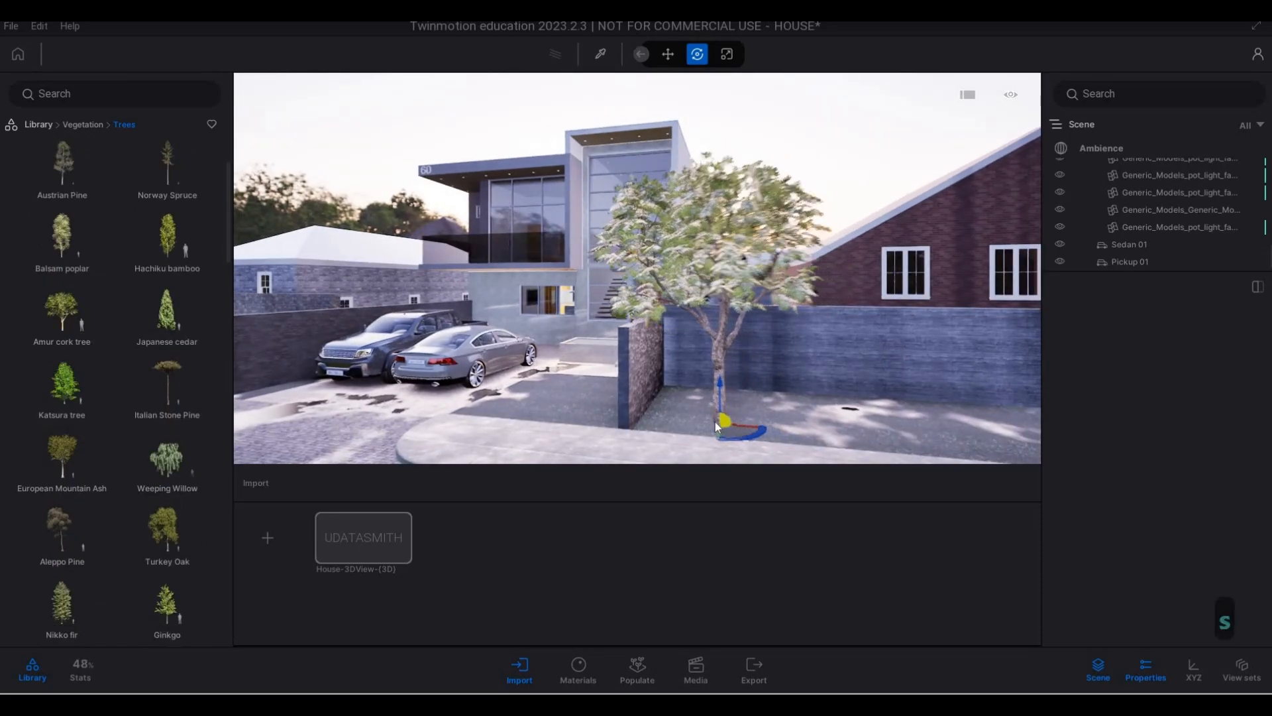
- Move the Amur cork tree back from the pavement towards the boundary wall and set its age to 54%
click(719, 363)
key(a)
key(a)
key(a)
key(a)
key(a)
key(a)
key(a)
key(a)
key(a)
key(a)
key(a)
key(a)
key(a)
key(a)
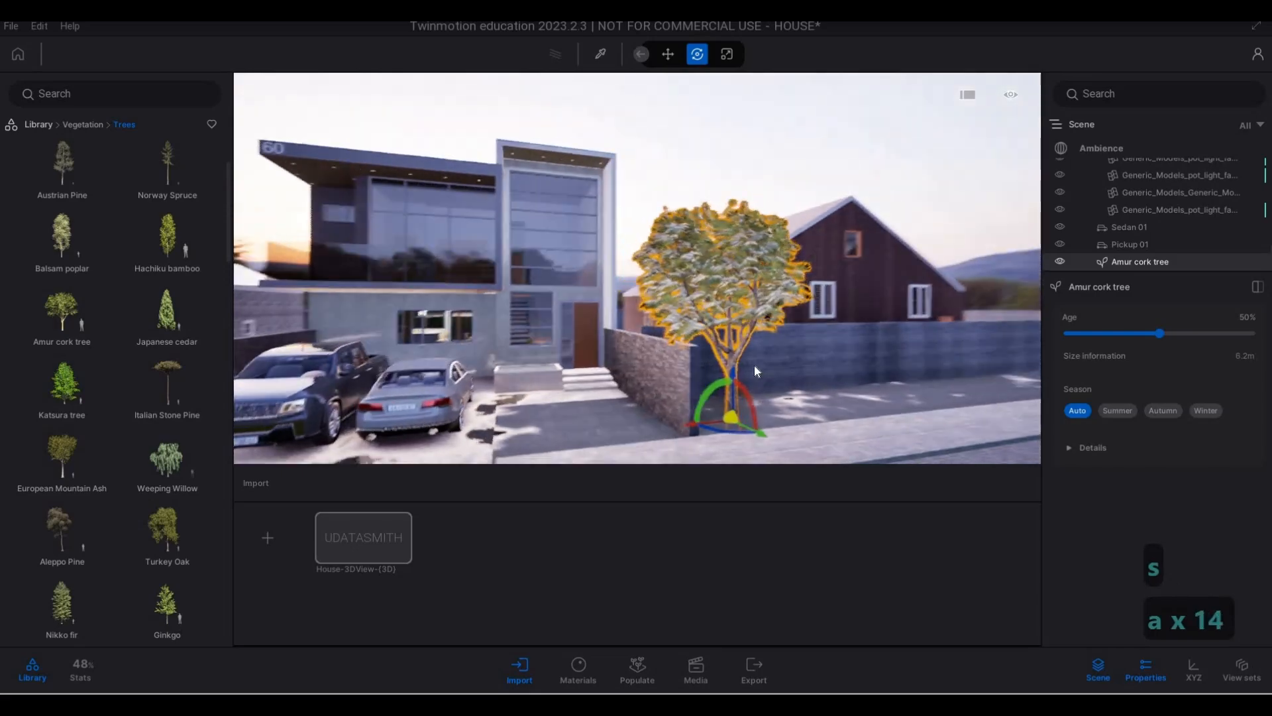
key(a)
key(a)
key(a)
key(d)
key(d)
key(a)
key(w)
key(d)
key(a)
key(w)
key(d)
key(w)
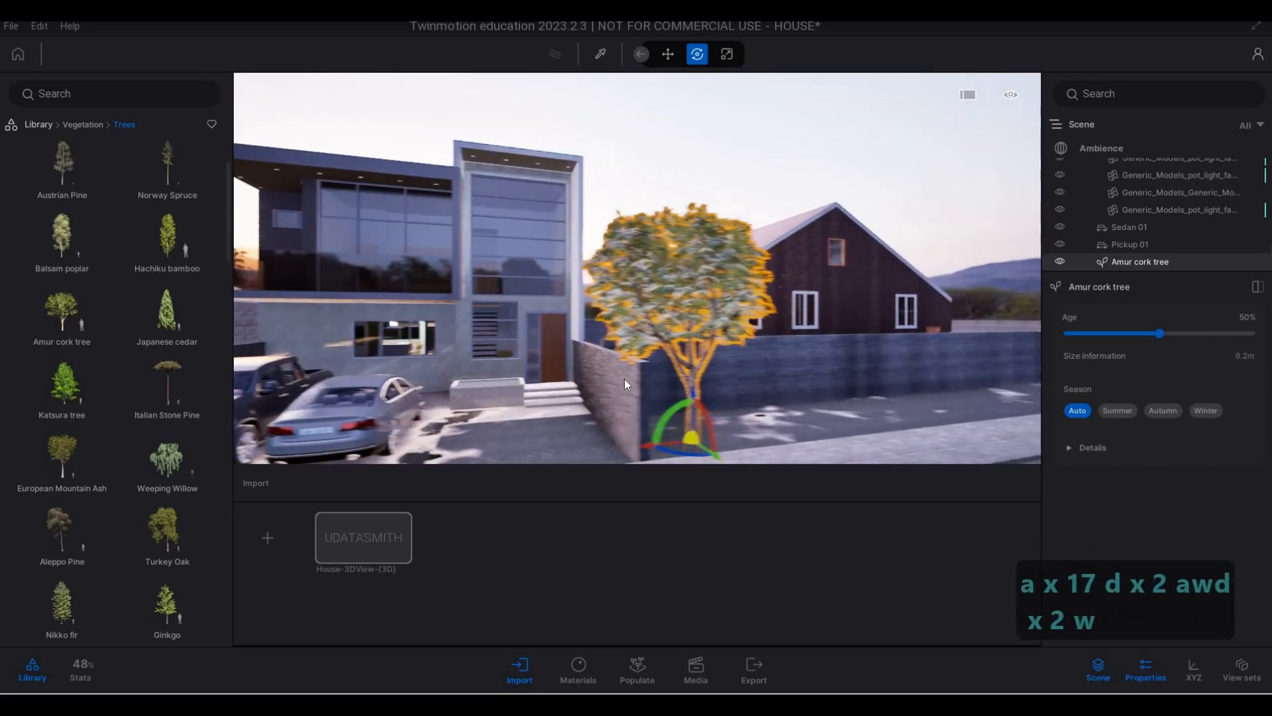
key(d)
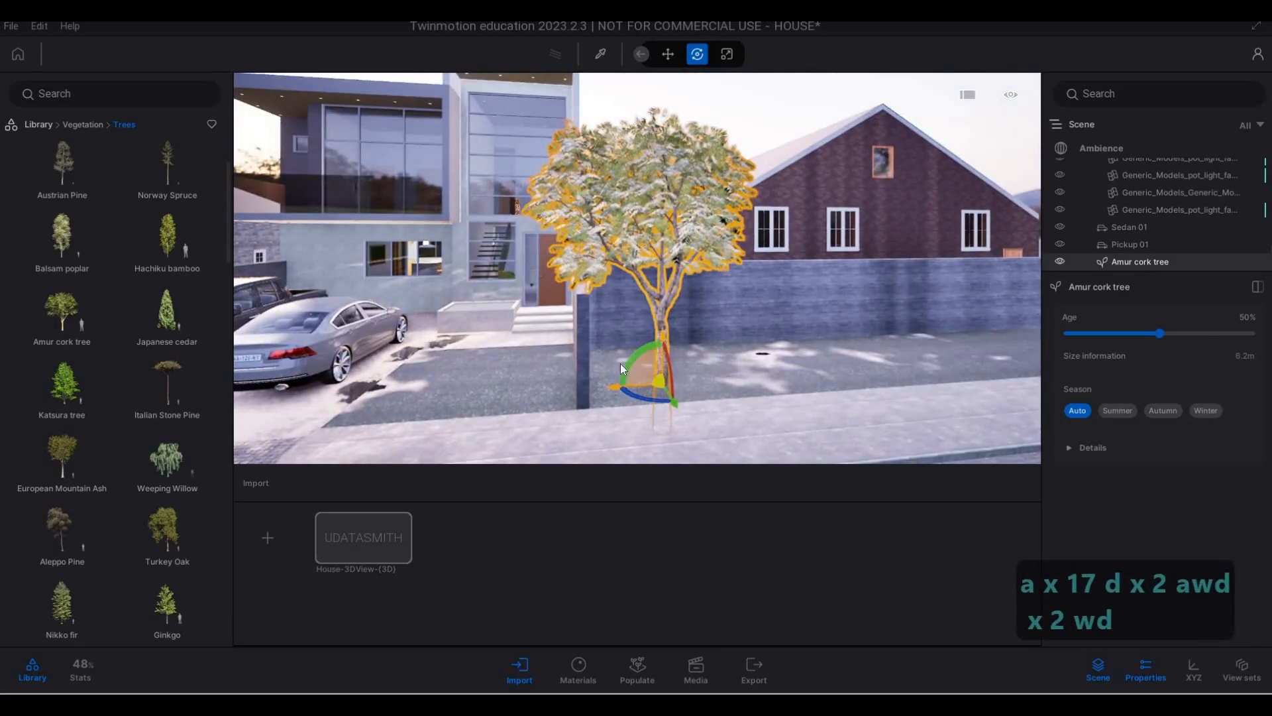
drag(620, 363, 596, 341)
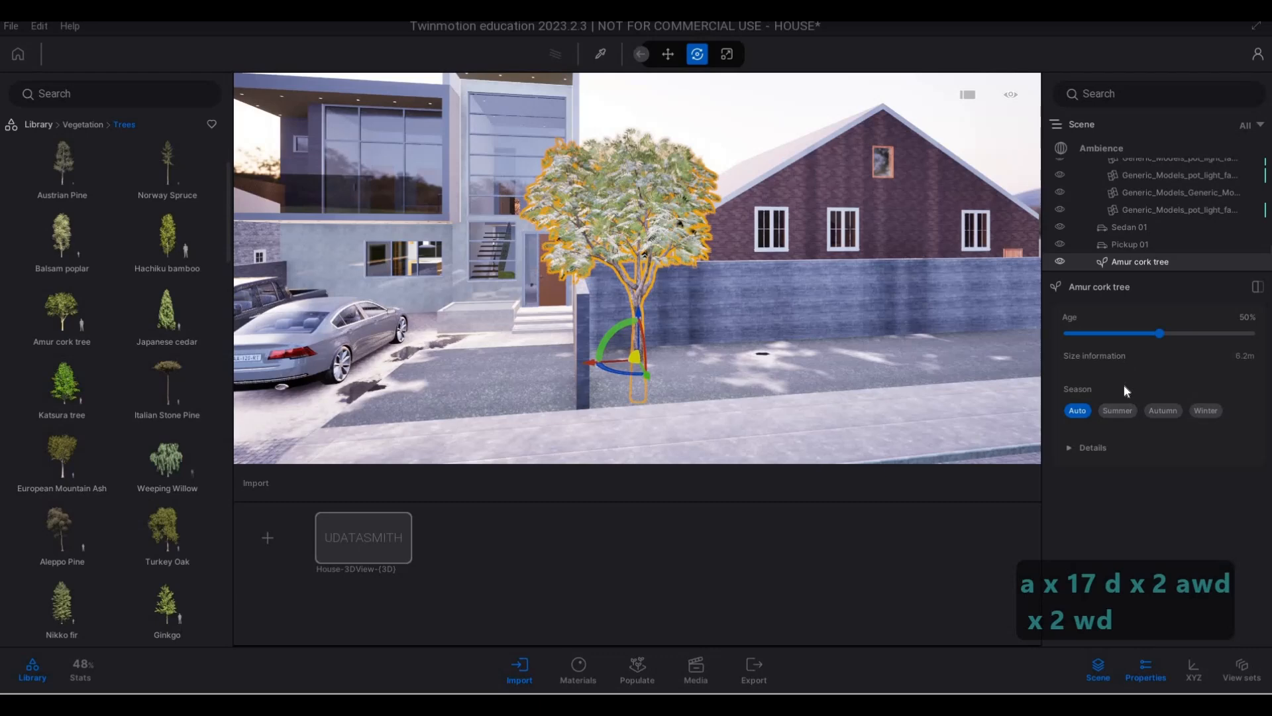
click(1166, 337)
- Inspect the tree's size and position relative to the house from across the street and from the side
key(s)
key(a)
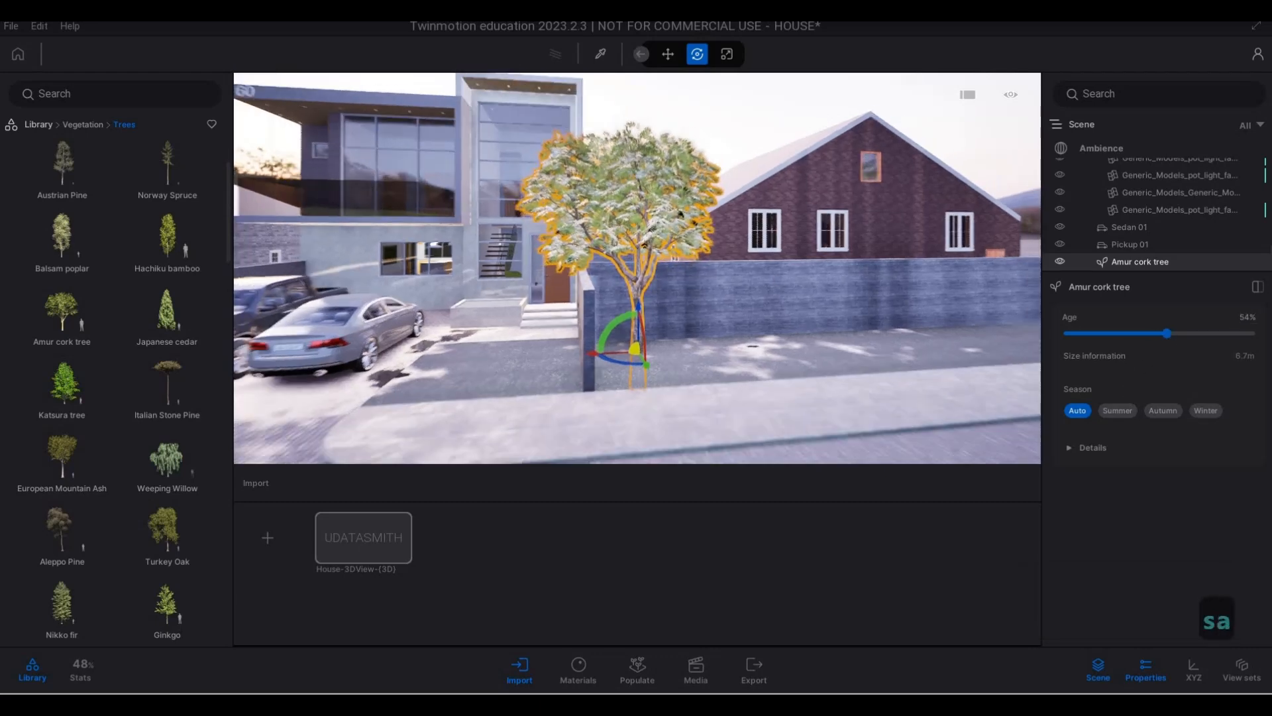
key(d)
key(a)
key(e)
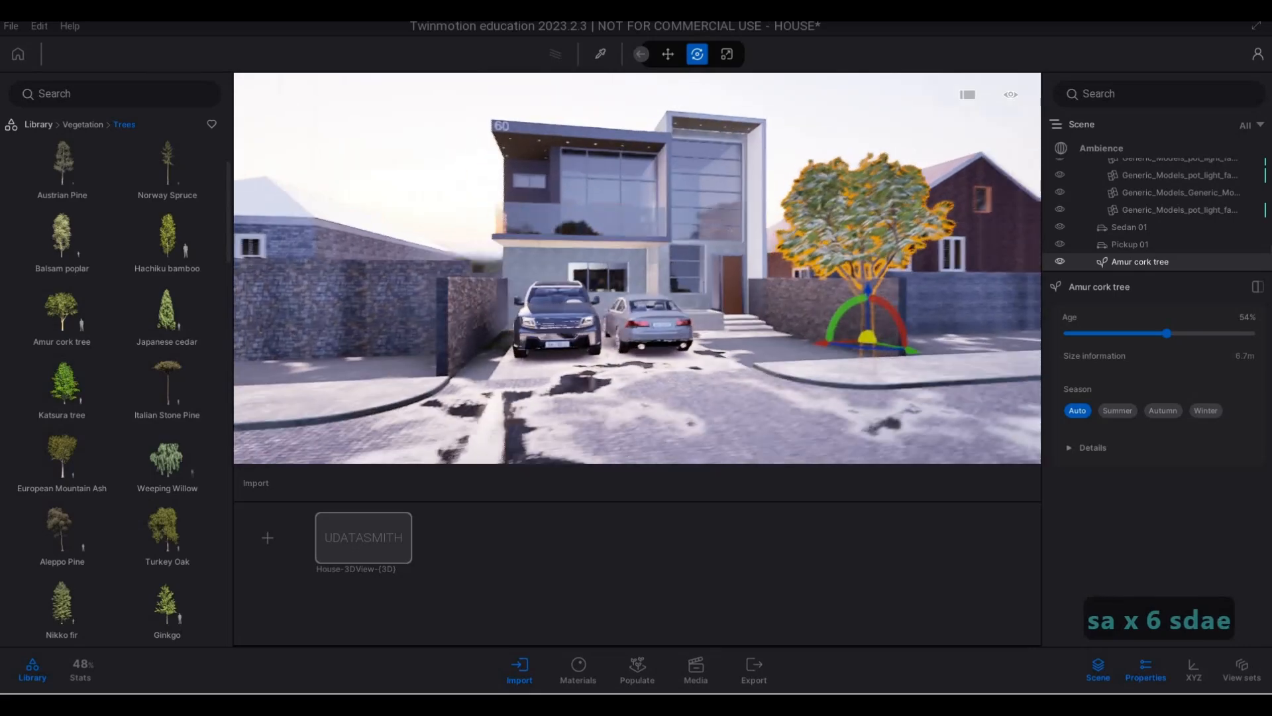
key(w)
key(d)
key(d)
key(d)
key(d)
key(d)
key(d)
key(d)
key(d)
key(d)
key(d)
key(d)
key(d)
key(d)
key(d)
key(d)
key(d)
key(d)
key(d)
key(d)
key(d)
key(d)
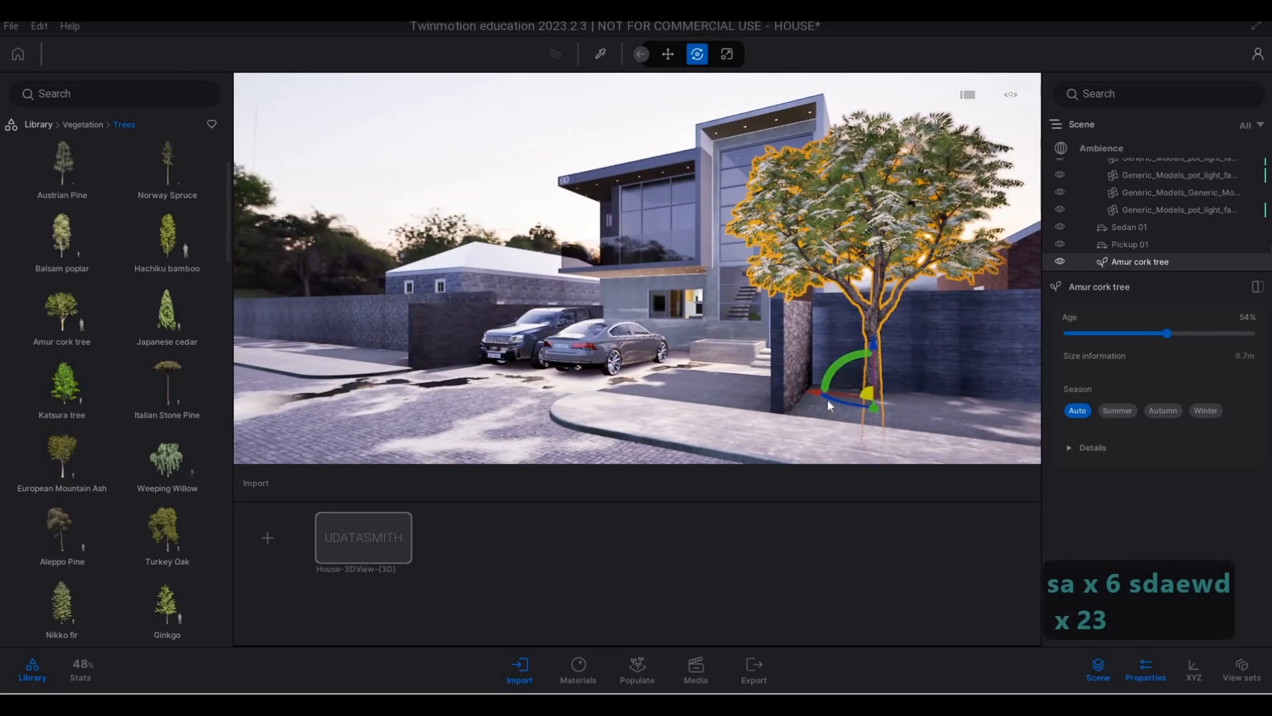
- Shift the Amur cork tree slightly towards the driveway and rotate it -90 degrees about its vertical axis
mouse_move(816, 396)
key(a)
key(a)
key(a)
key(a)
key(a)
key(a)
key(a)
key(a)
key(a)
key(a)
key(a)
key(a)
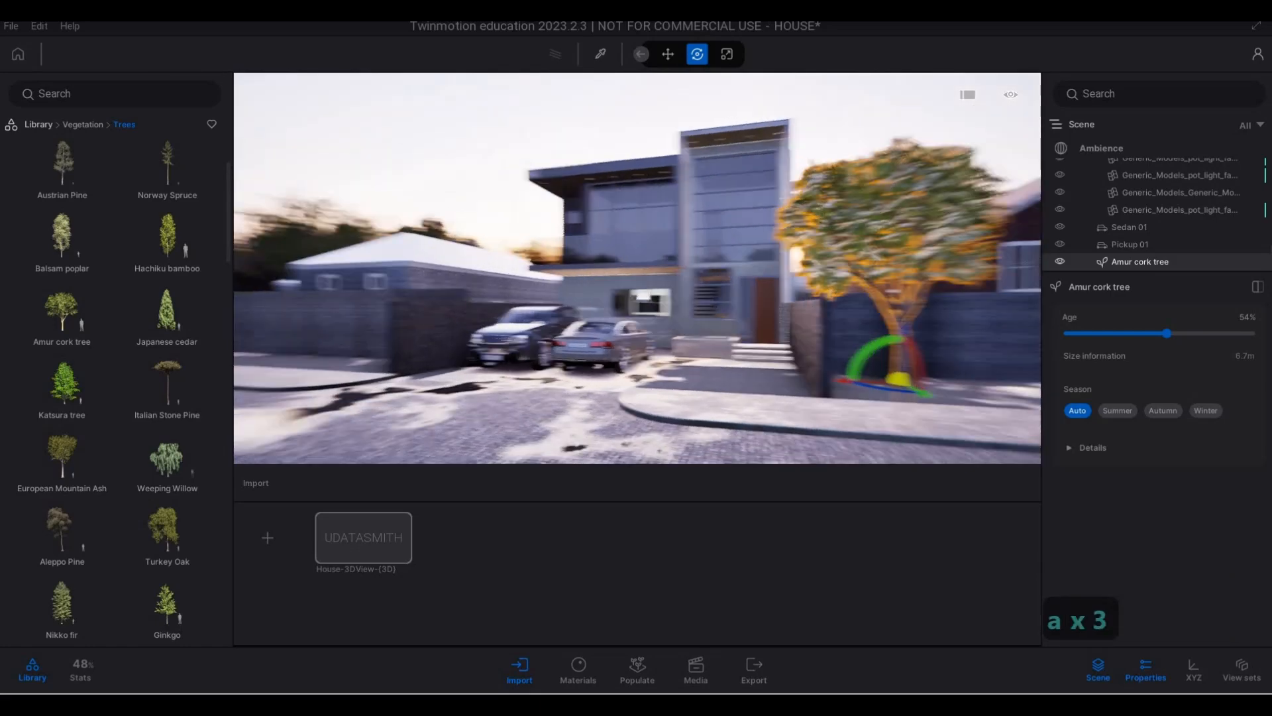
key(d)
key(a)
key(d)
key(a)
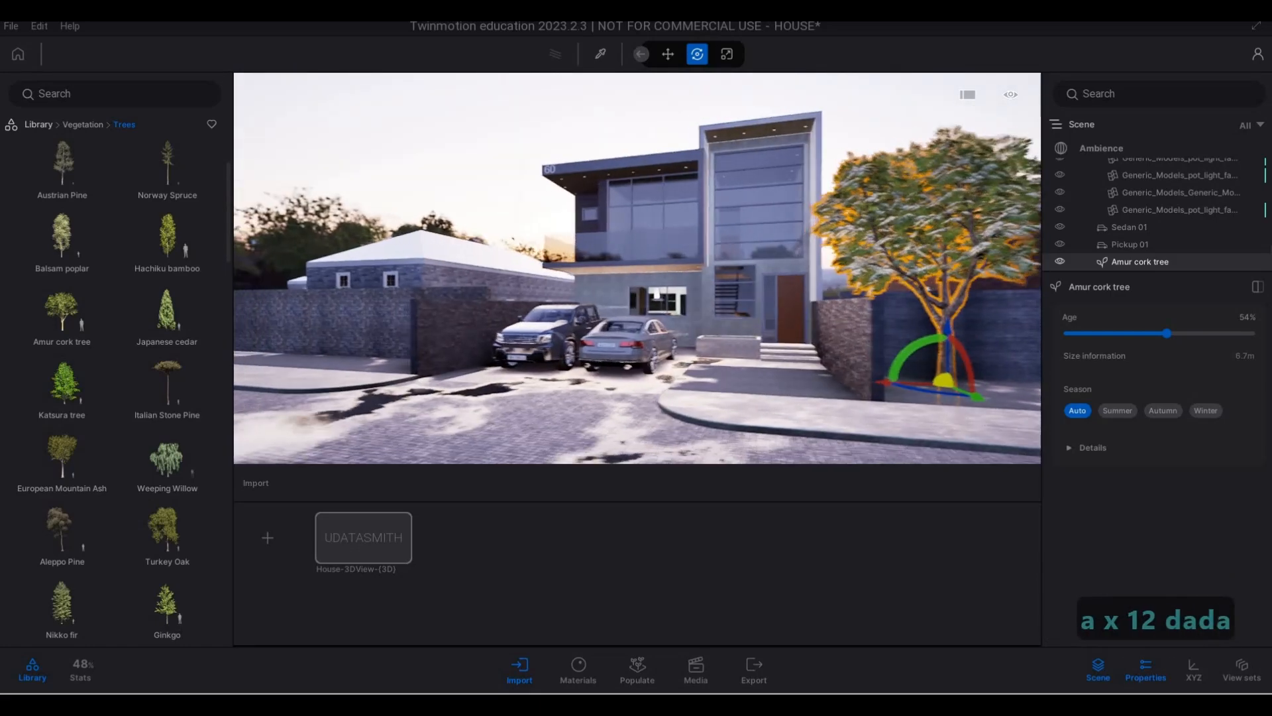
key(d)
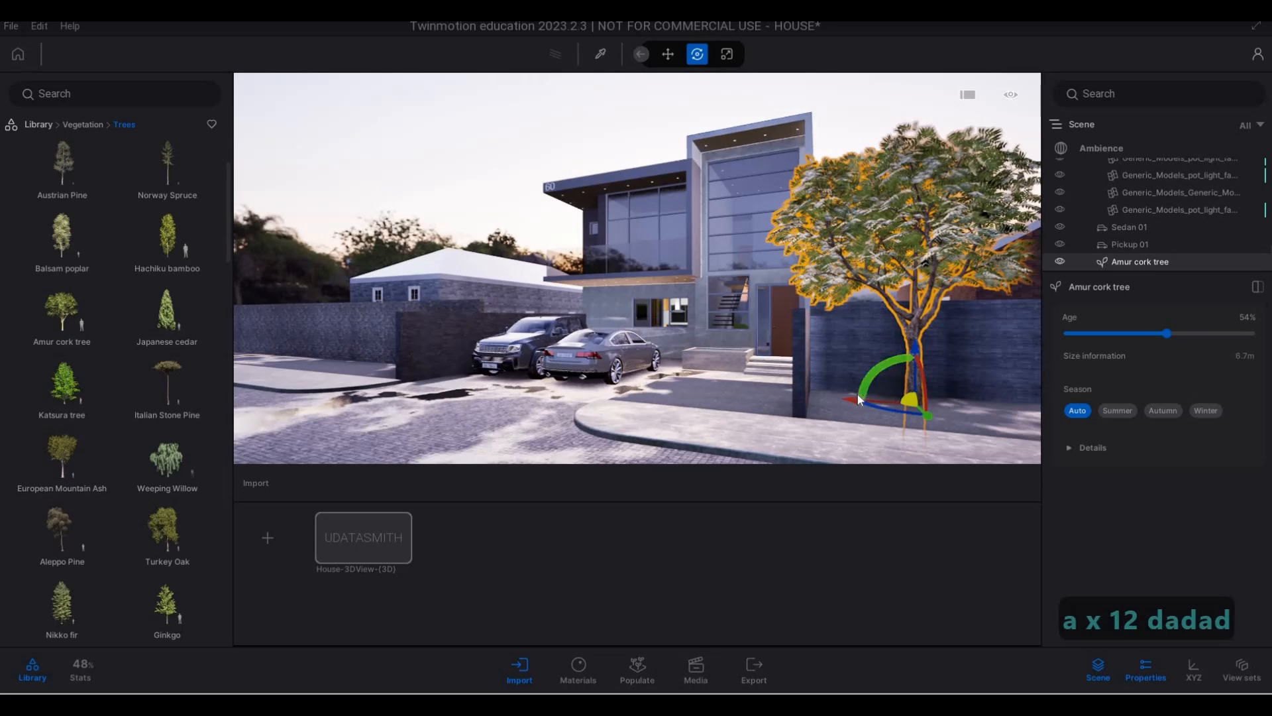
drag(881, 400, 876, 405)
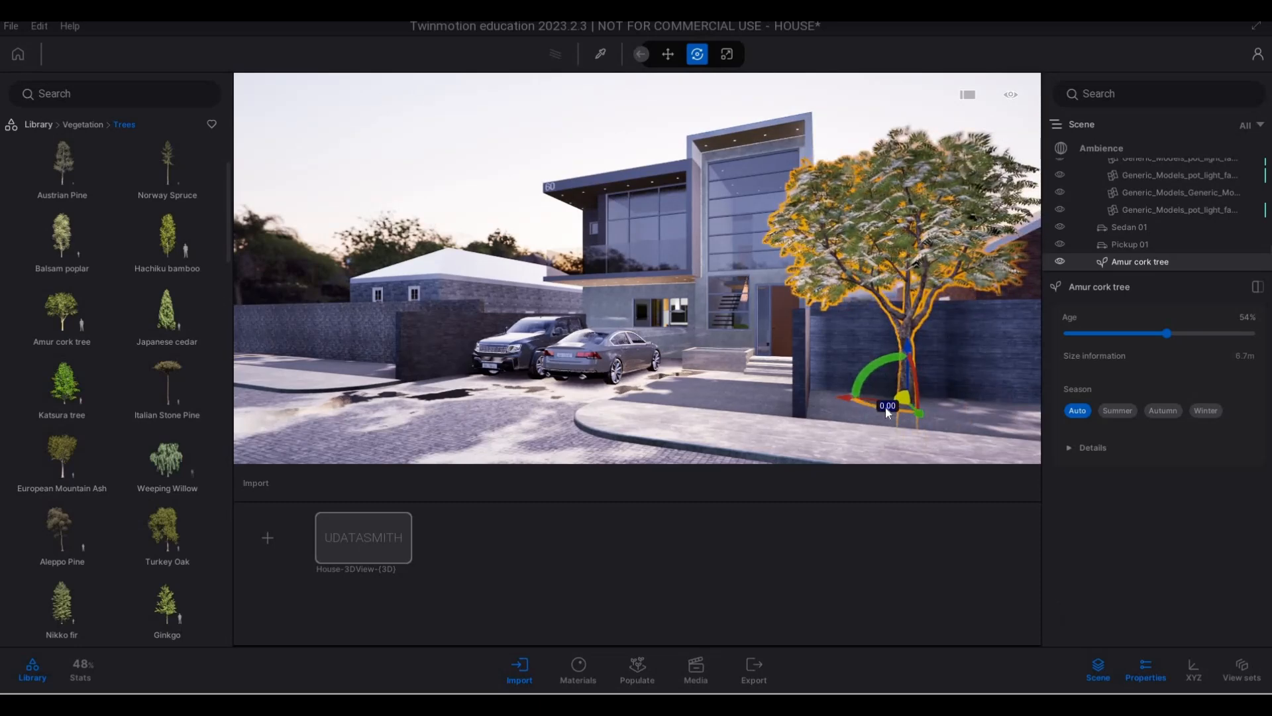
drag(886, 408, 967, 412)
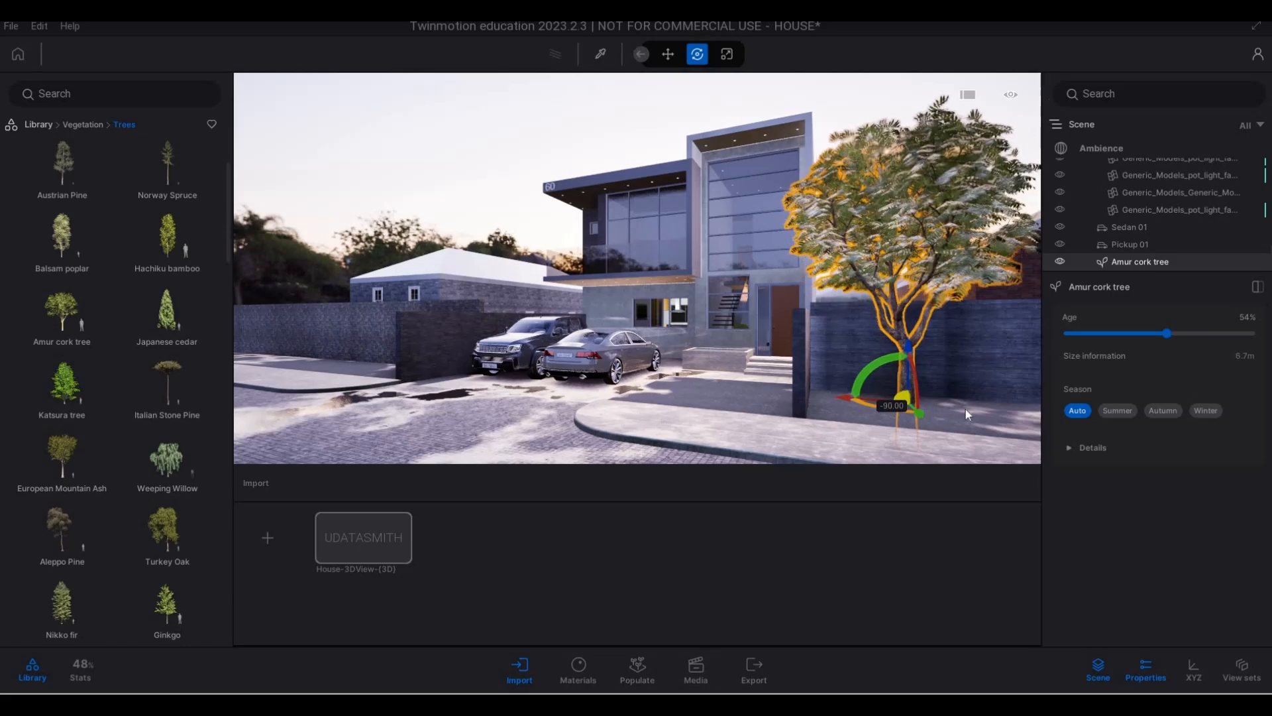
- Examine the rotated tree together with the house front and driveway from across the street
key(a)
key(s)
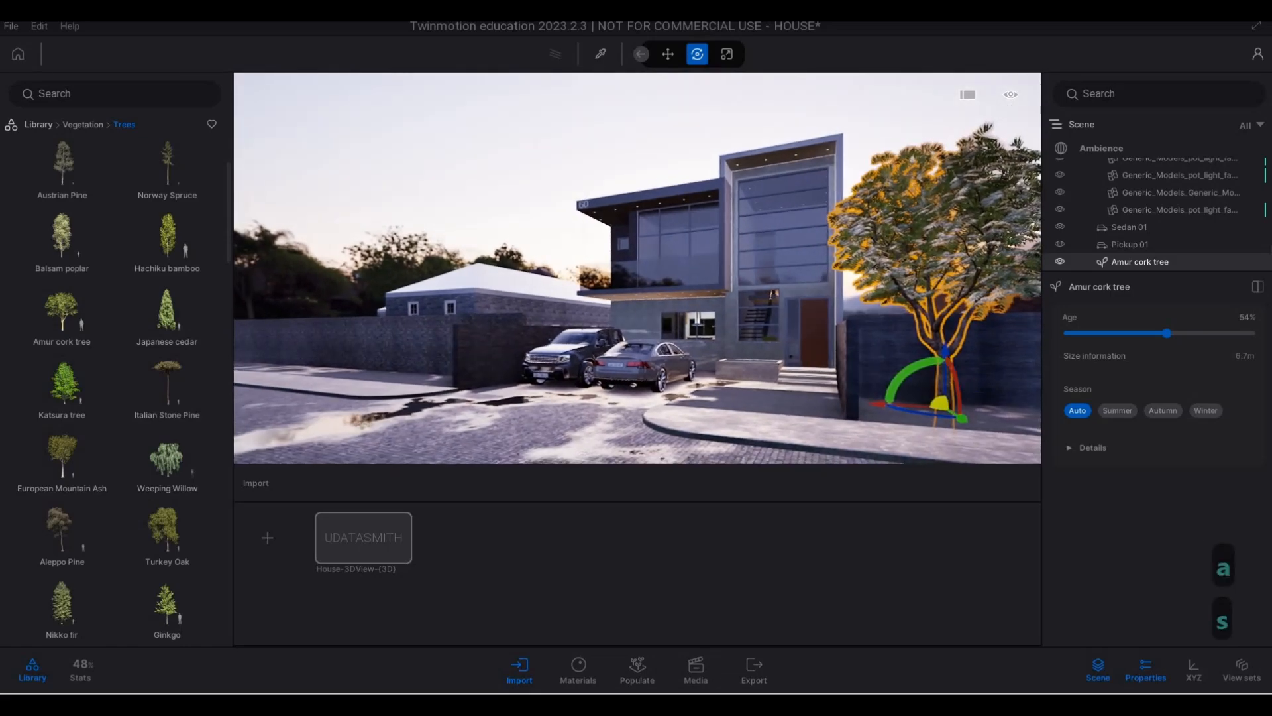
key(d)
key(a)
key(a)
key(a)
key(a)
key(a)
key(a)
key(a)
key(a)
key(a)
key(a)
key(a)
key(a)
key(a)
key(a)
key(a)
key(a)
key(a)
key(a)
key(a)
key(a)
key(a)
key(a)
key(a)
key(a)
key(a)
key(a)
key(a)
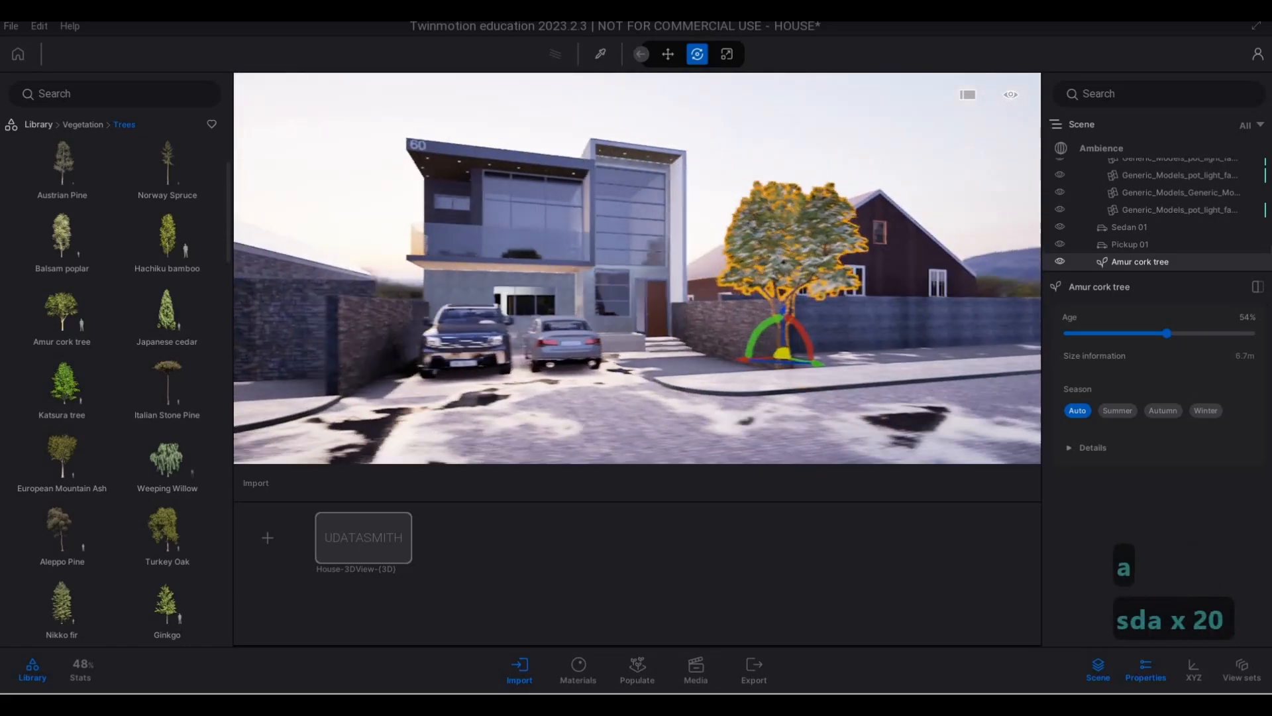
- Place a Canary Date Palm from the tree library beside the driveway, in front of the stone boundary wall
scroll(102, 411, down, 4)
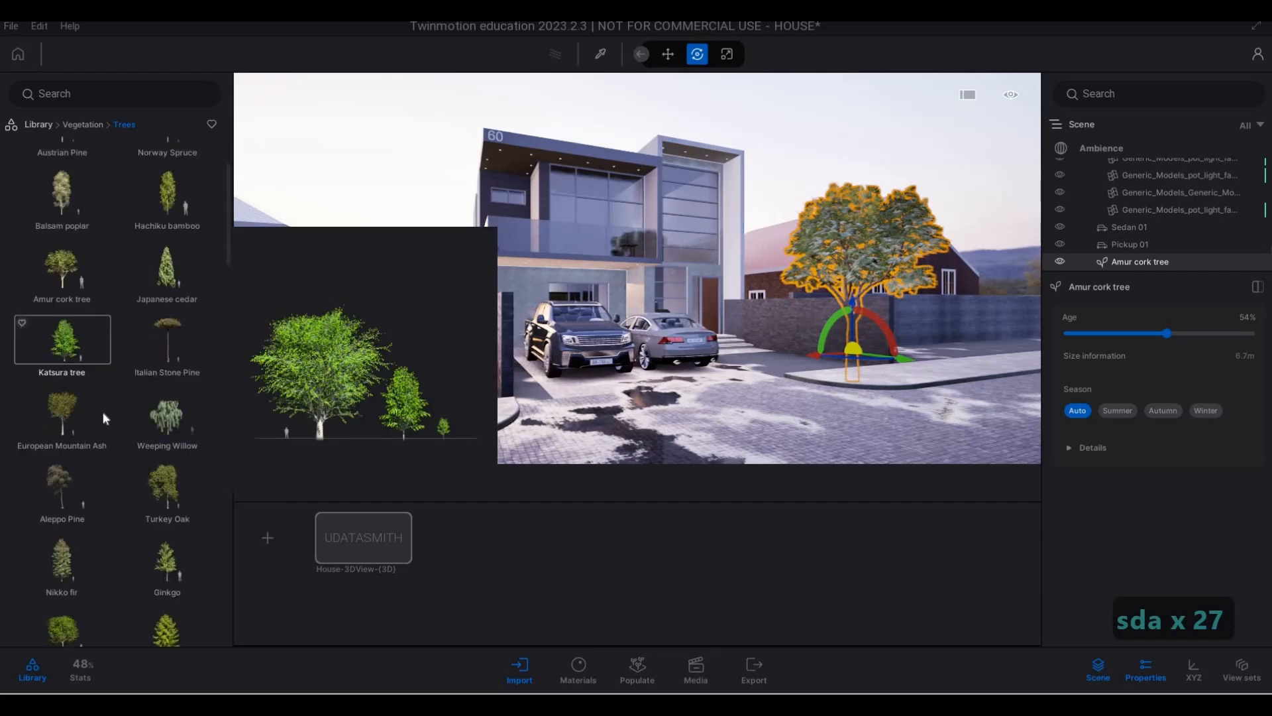
scroll(88, 457, down, 7)
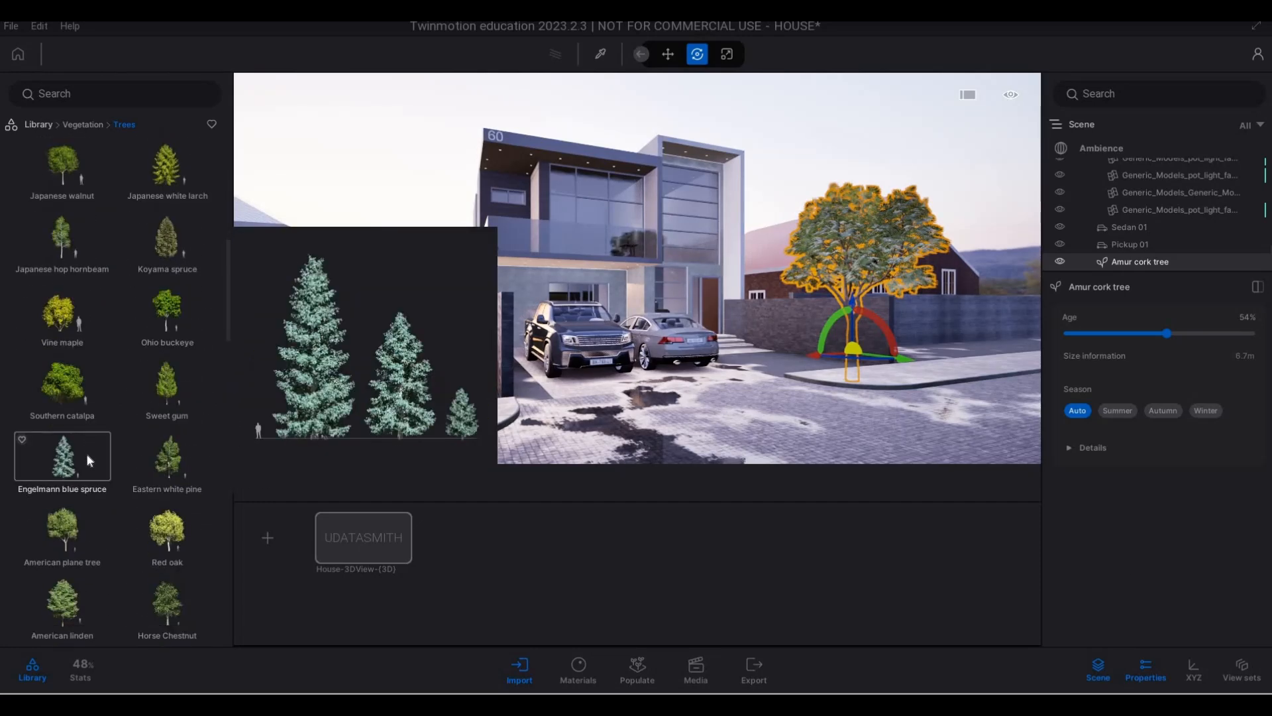
scroll(86, 462, down, 7)
scroll(86, 471, down, 14)
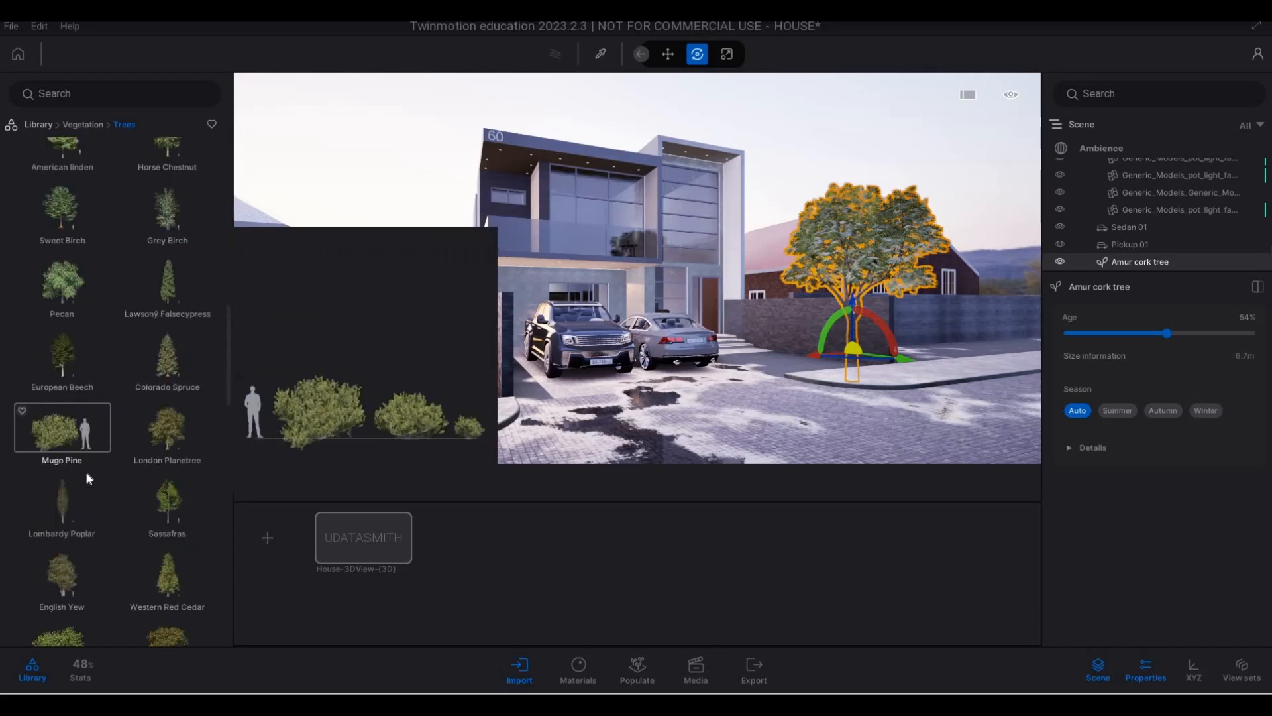
scroll(212, 425, down, 3)
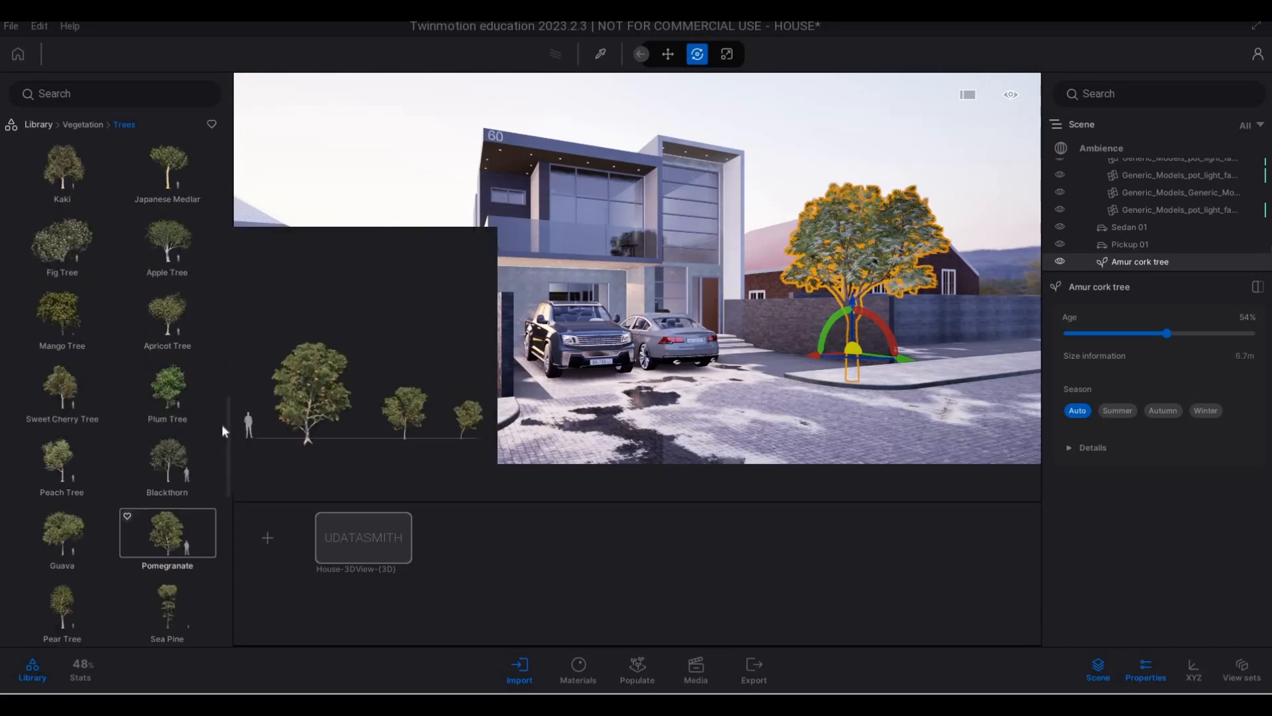
drag(228, 458, 224, 613)
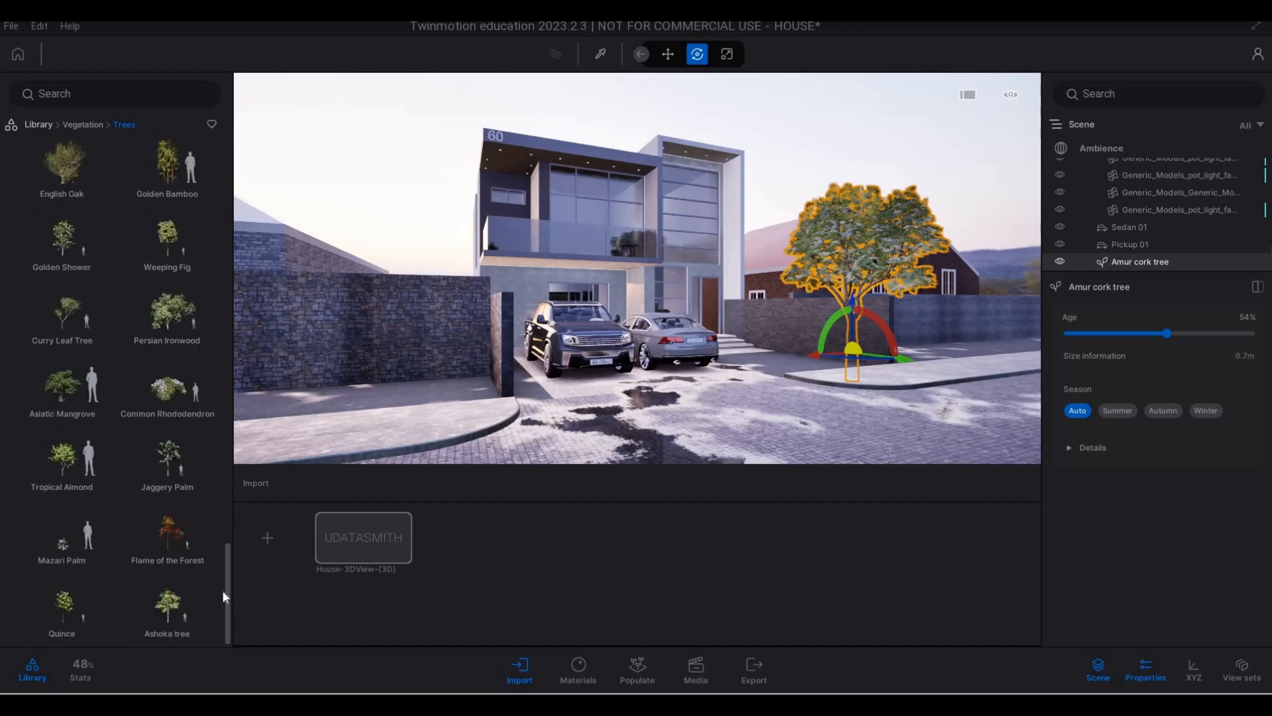
scroll(108, 224, up, 5)
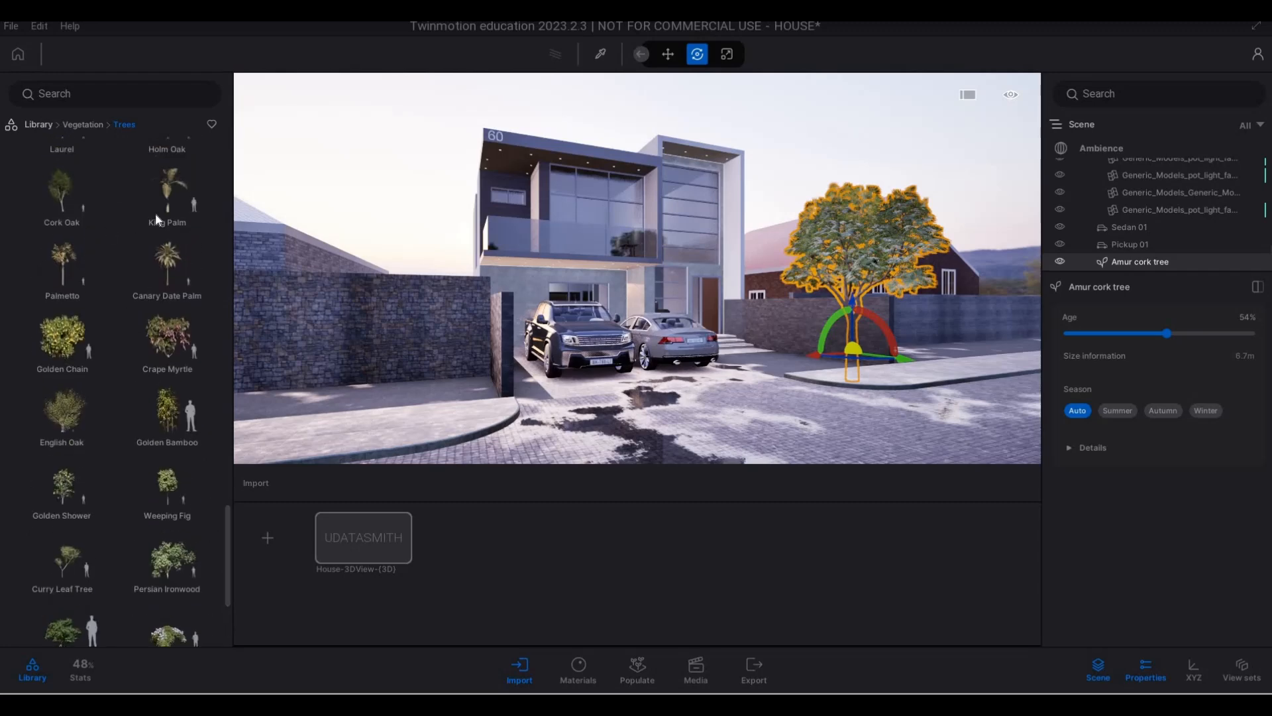
drag(166, 281, 463, 395)
key(s)
key(d)
key(w)
- Move the Canary Date Palm back from the roadside to the plot behind the front stone wall
key(w)
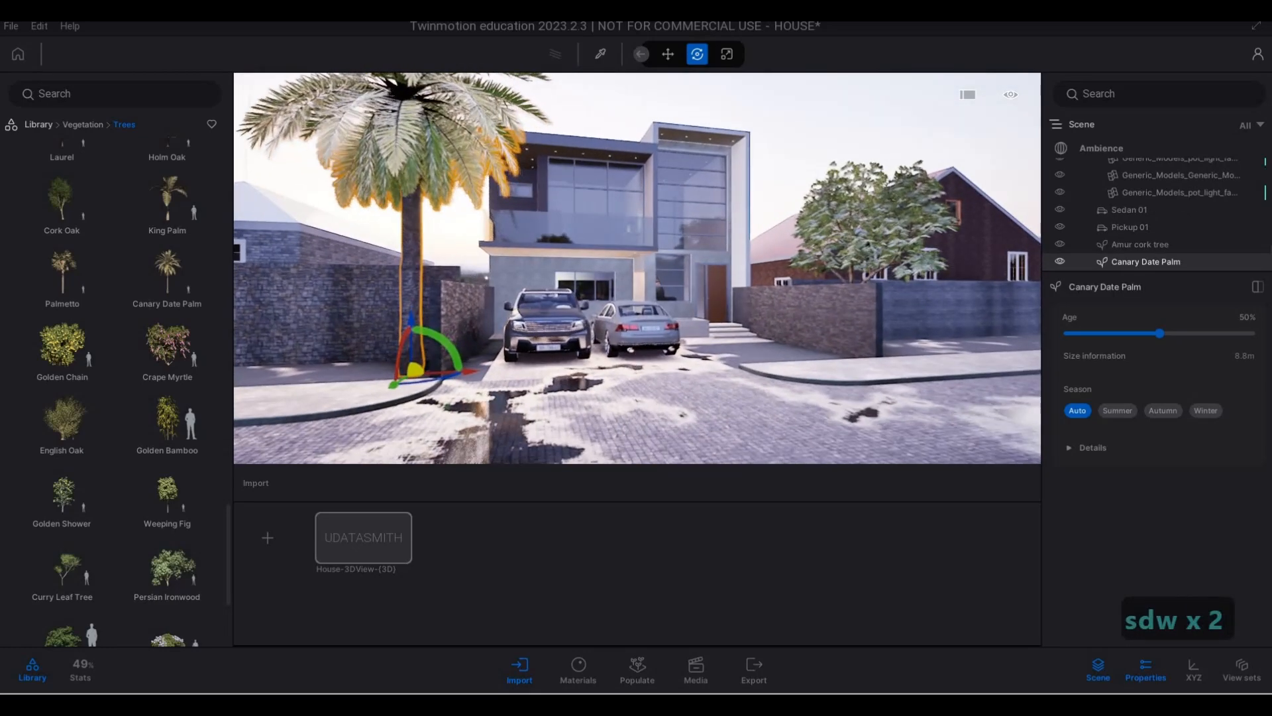
key(a)
key(w)
key(q)
key(a)
key(q)
key(a)
key(q)
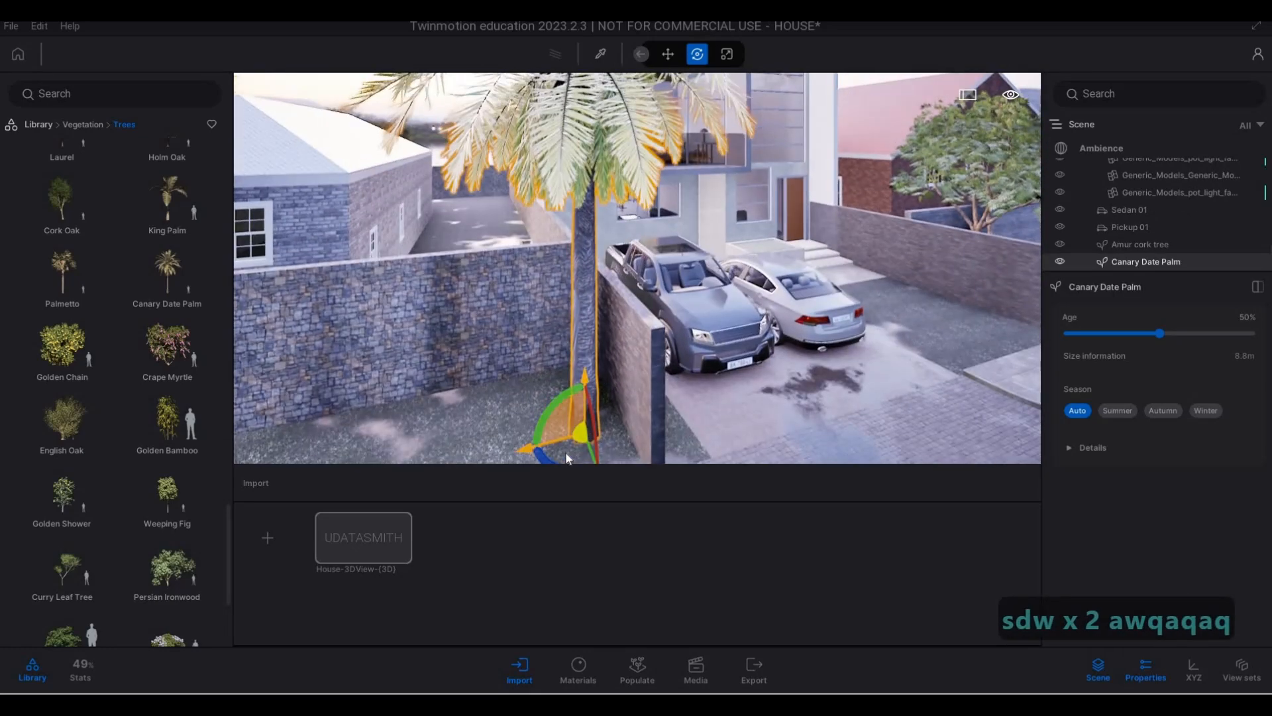
key(s)
key(s)
key(d)
key(e)
key(s)
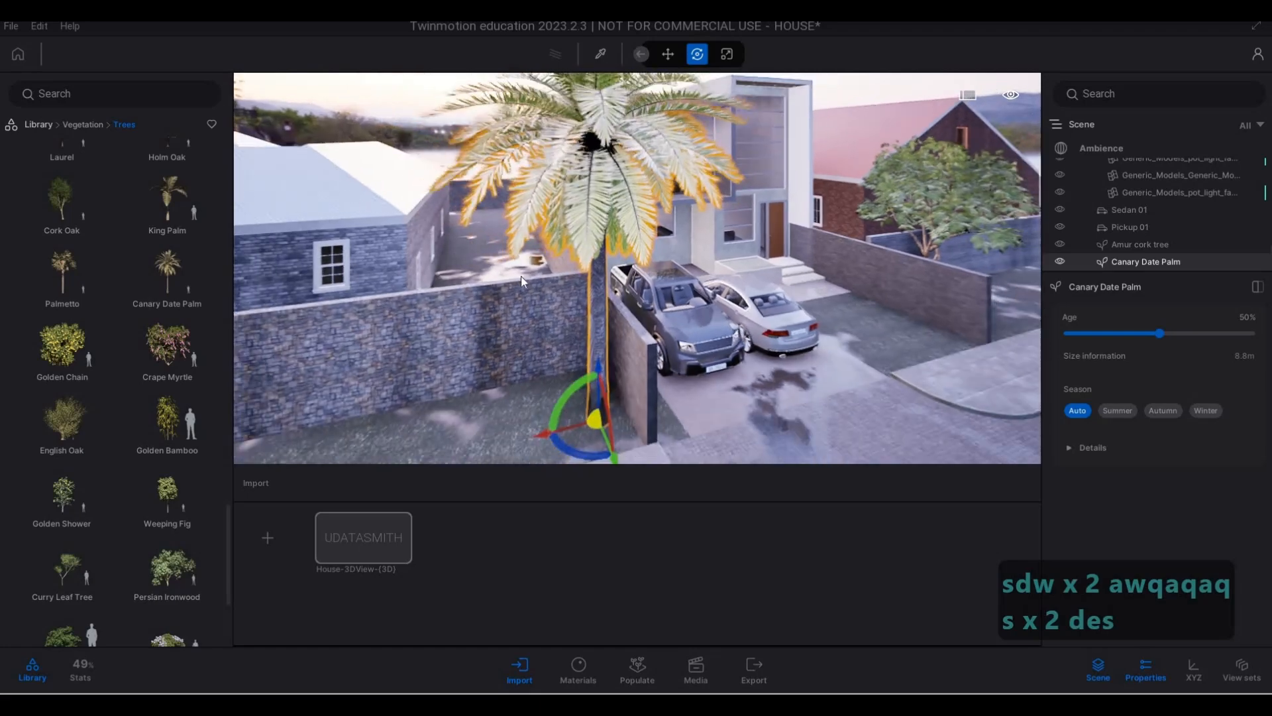
drag(507, 268, 574, 267)
key(d)
key(e)
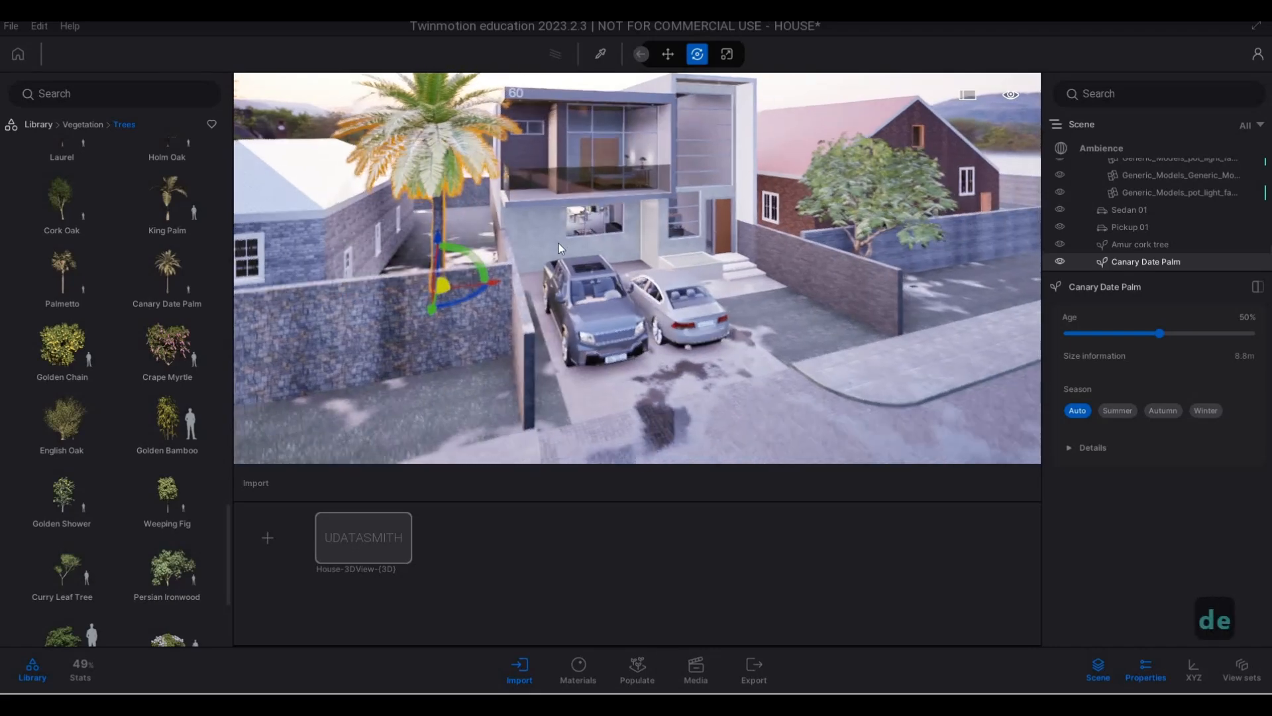
- Bring the Canary Date Palm slightly forward, closer to the back of the front stone wall, and deselect it
key(w)
key(q)
right_drag(554, 143, 530, 192)
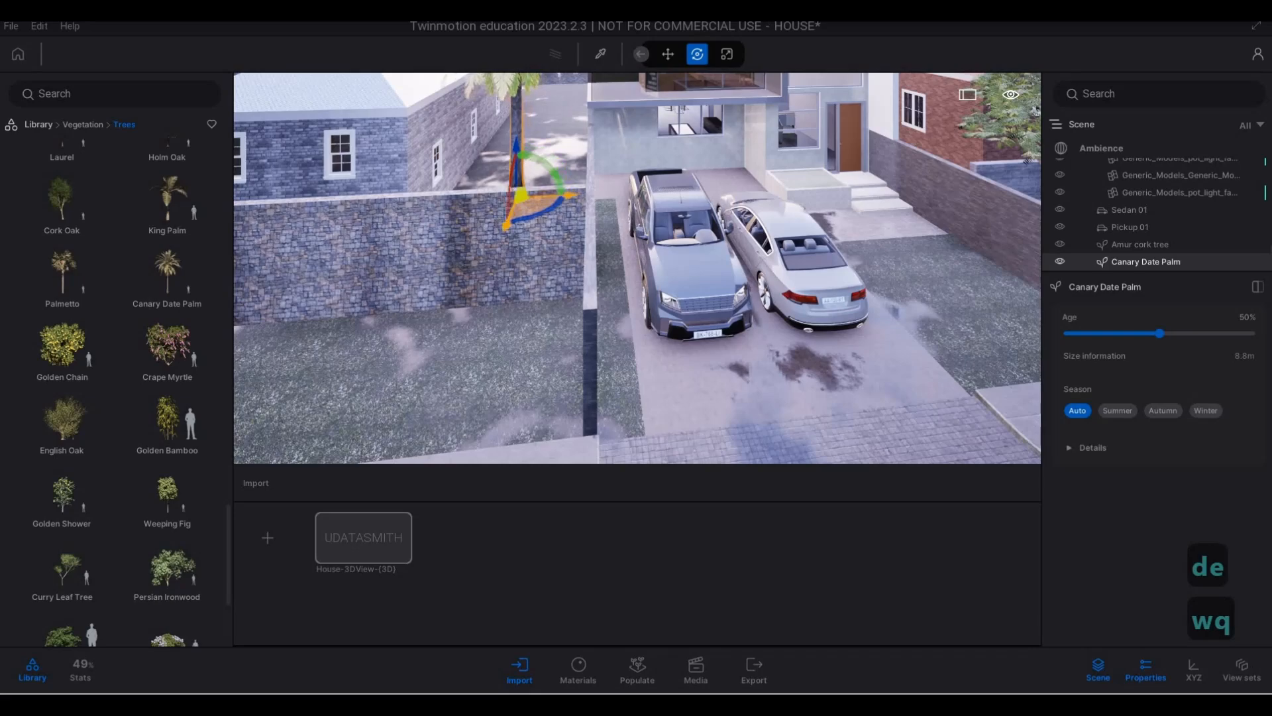
key(d)
key(e)
key(a)
key(Escape)
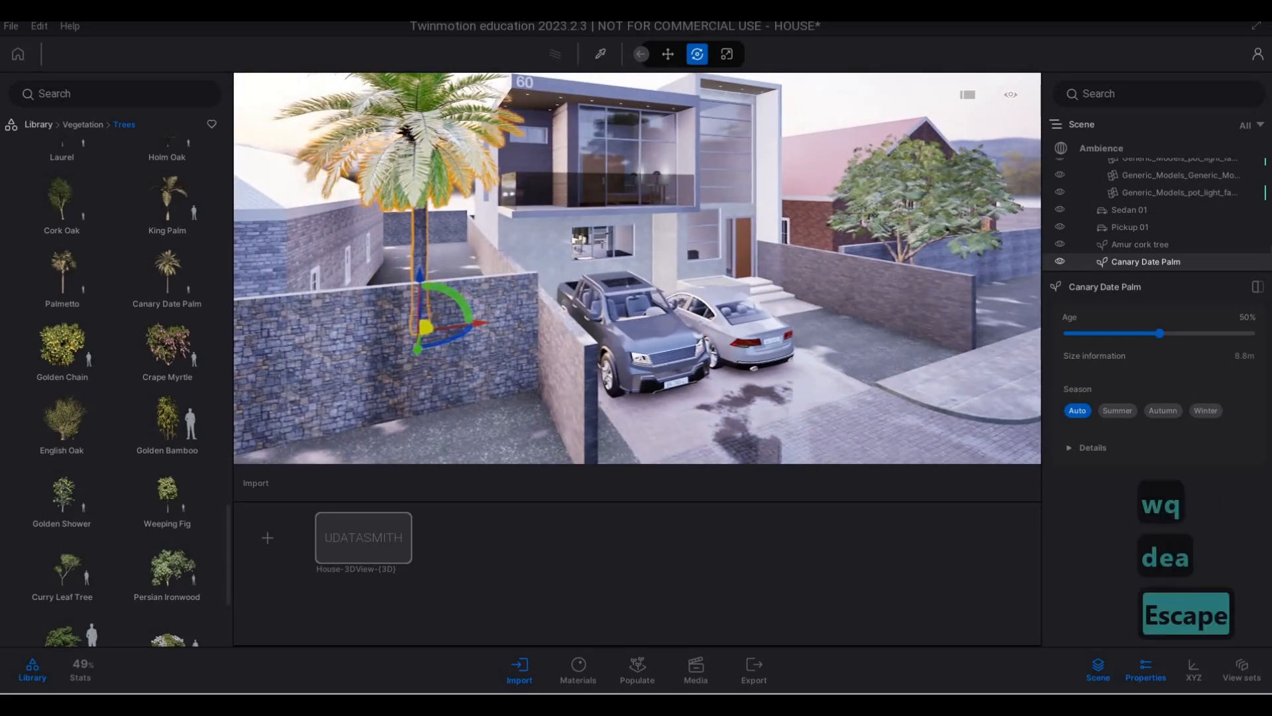
- Shift the Canary Date Palm slightly away from the wall beside the pickup, towards the neighbouring plot, and deselect it
key(d)
key(d)
key(d)
key(d)
key(d)
key(d)
key(w)
key(w)
key(d)
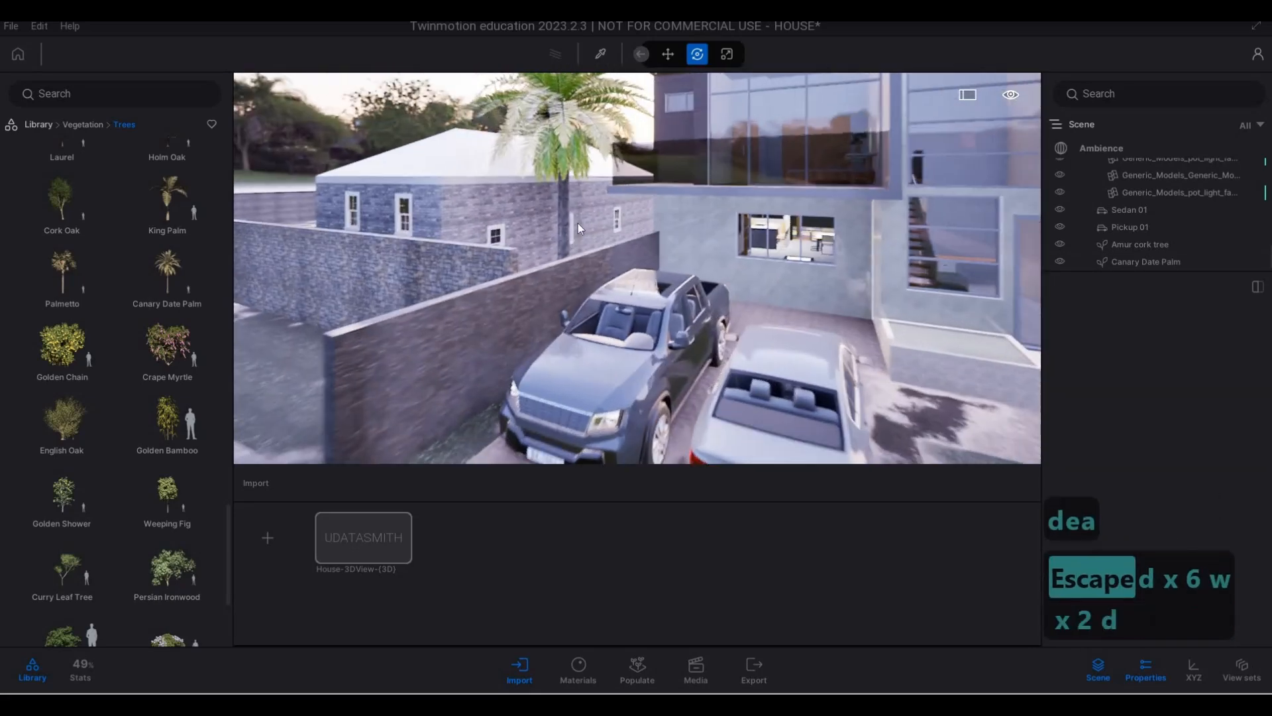
key(q)
key(a)
click(656, 167)
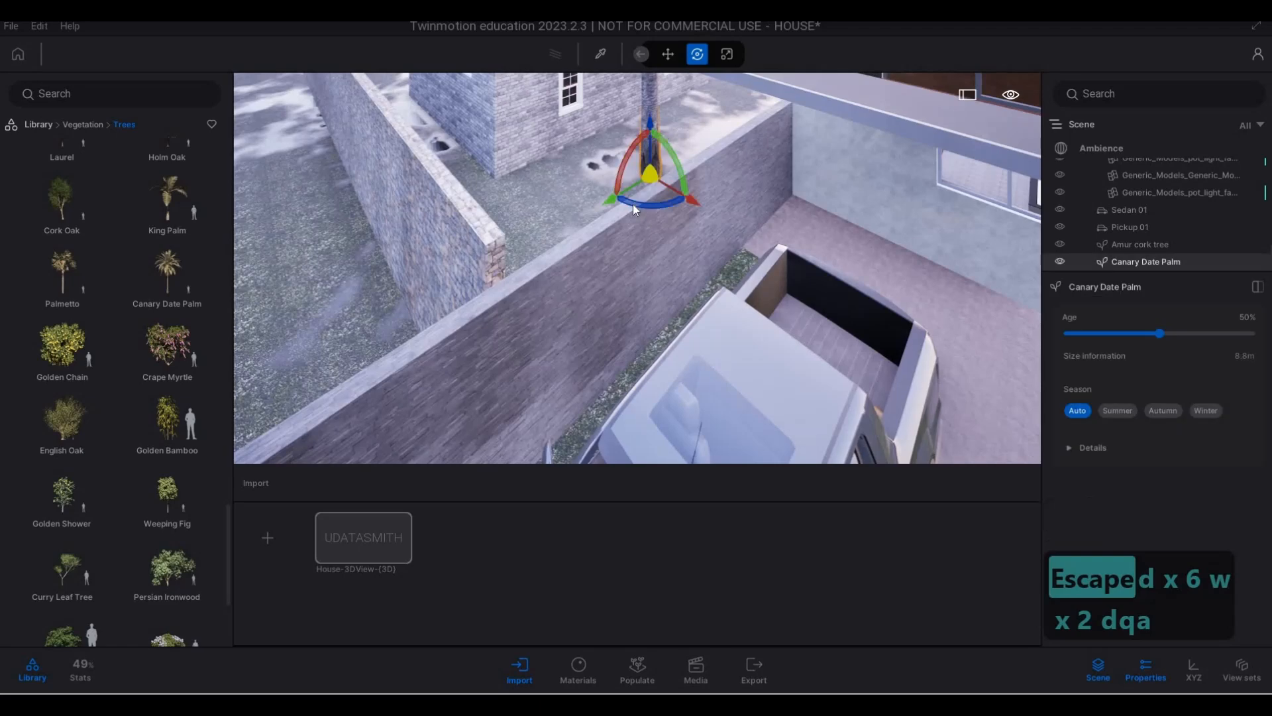
drag(642, 192, 569, 219)
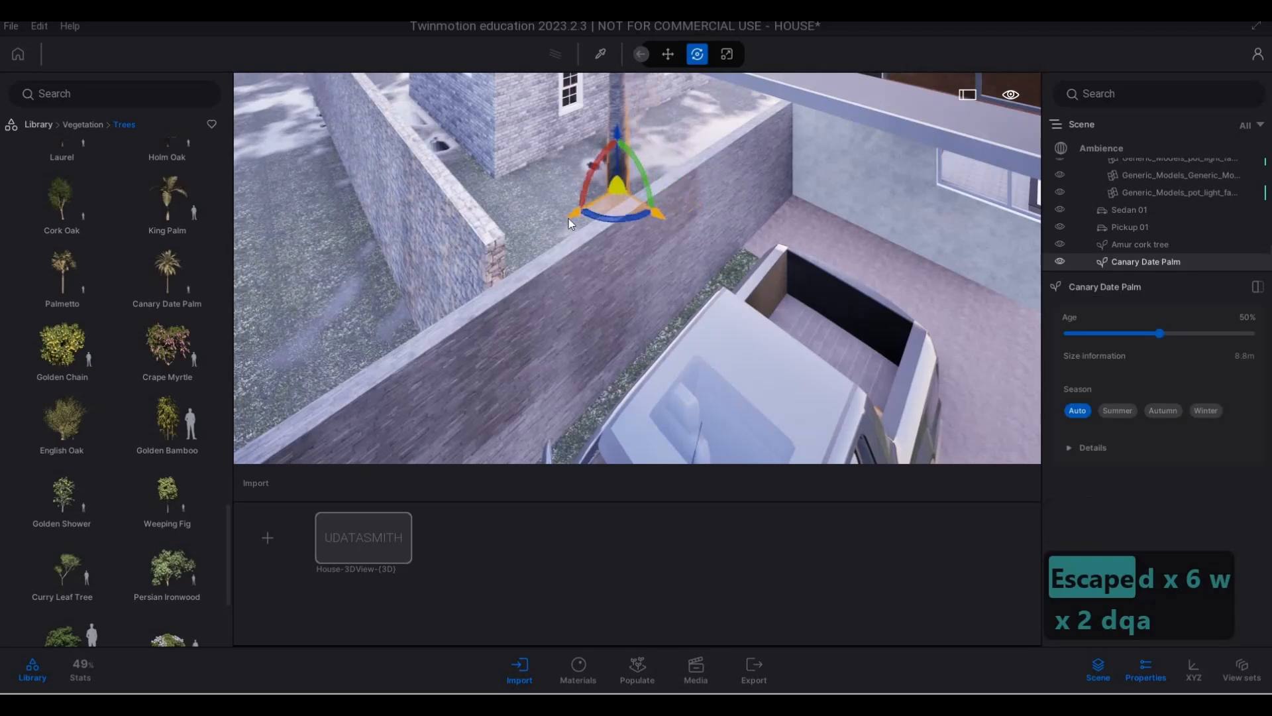
key(Escape)
- Examine the Canary Date Palm together with the house front, parked vehicles and Amur cork tree from the street
key(a)
key(e)
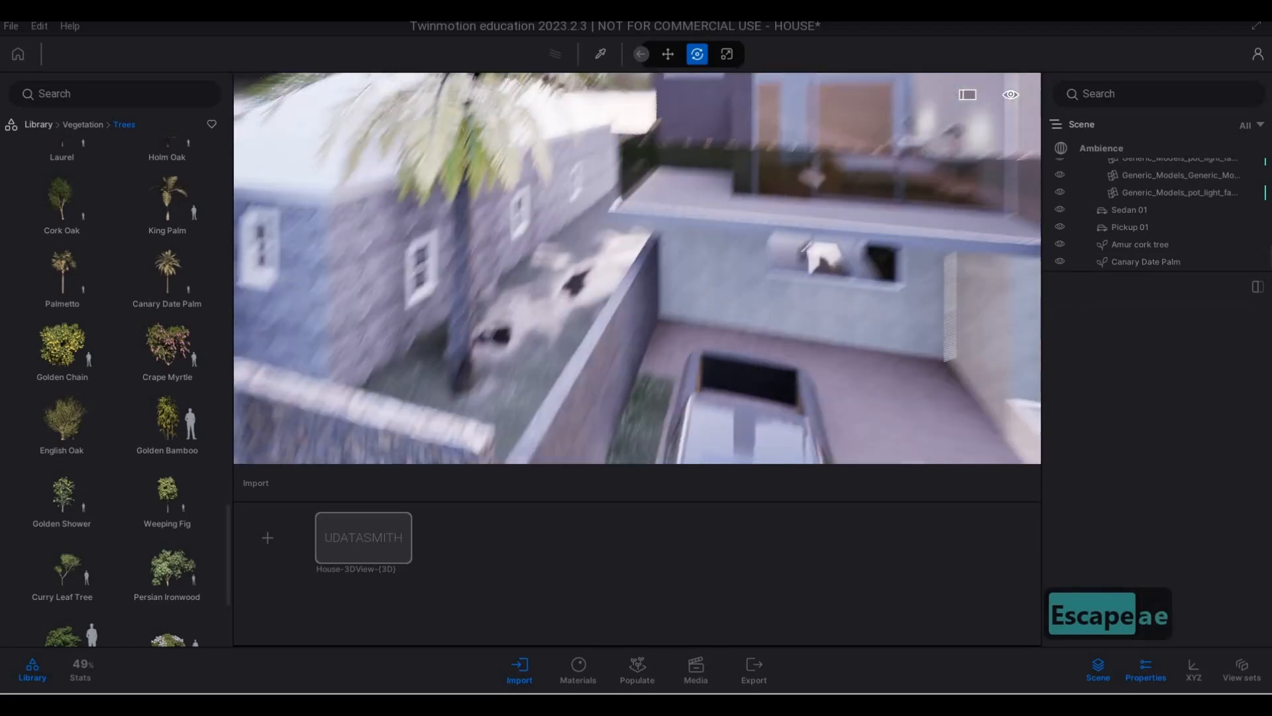
key(s)
key(a)
key(d)
key(d)
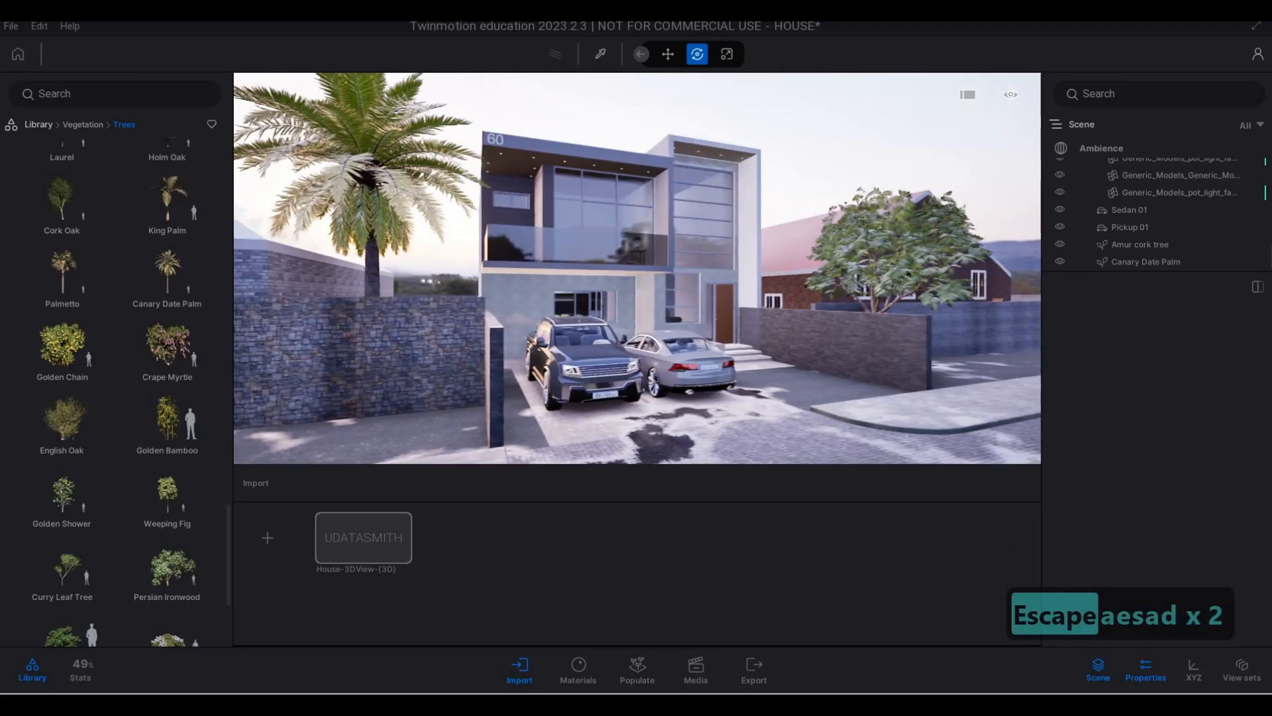
key(e)
key(q)
key(a)
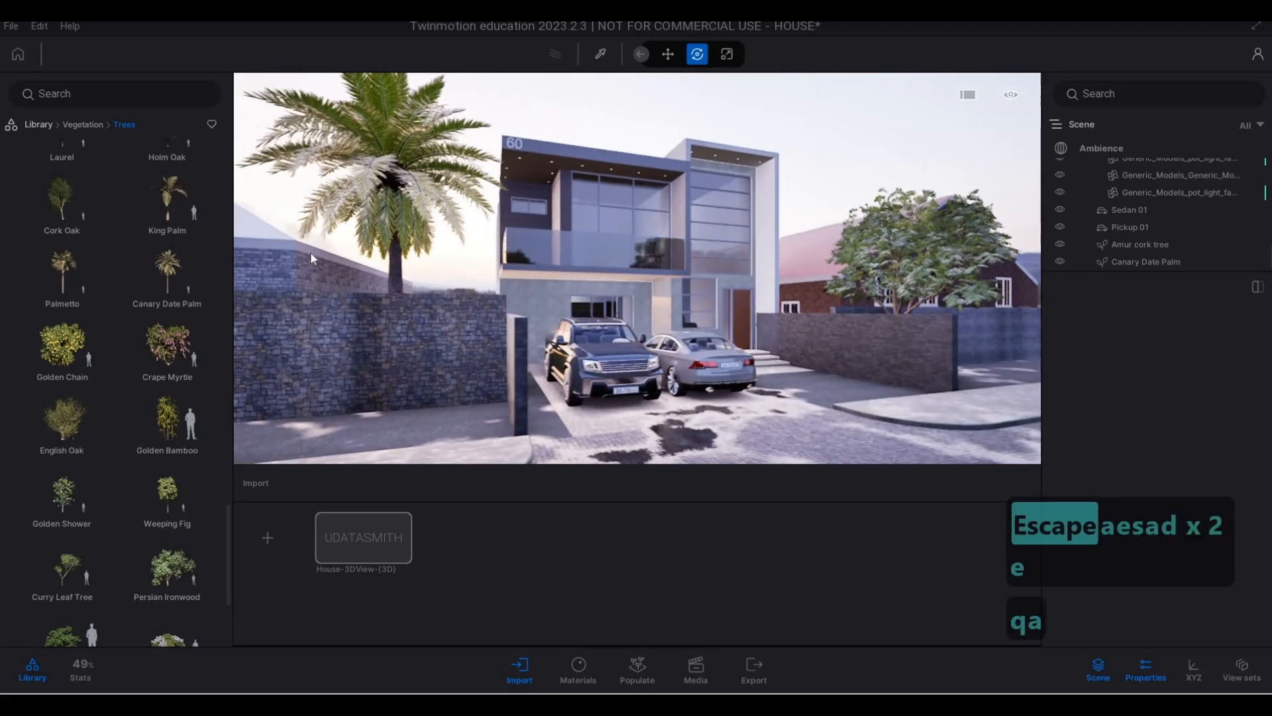
- Browse the tree library for another tree to add to the scene
scroll(133, 375, down, 3)
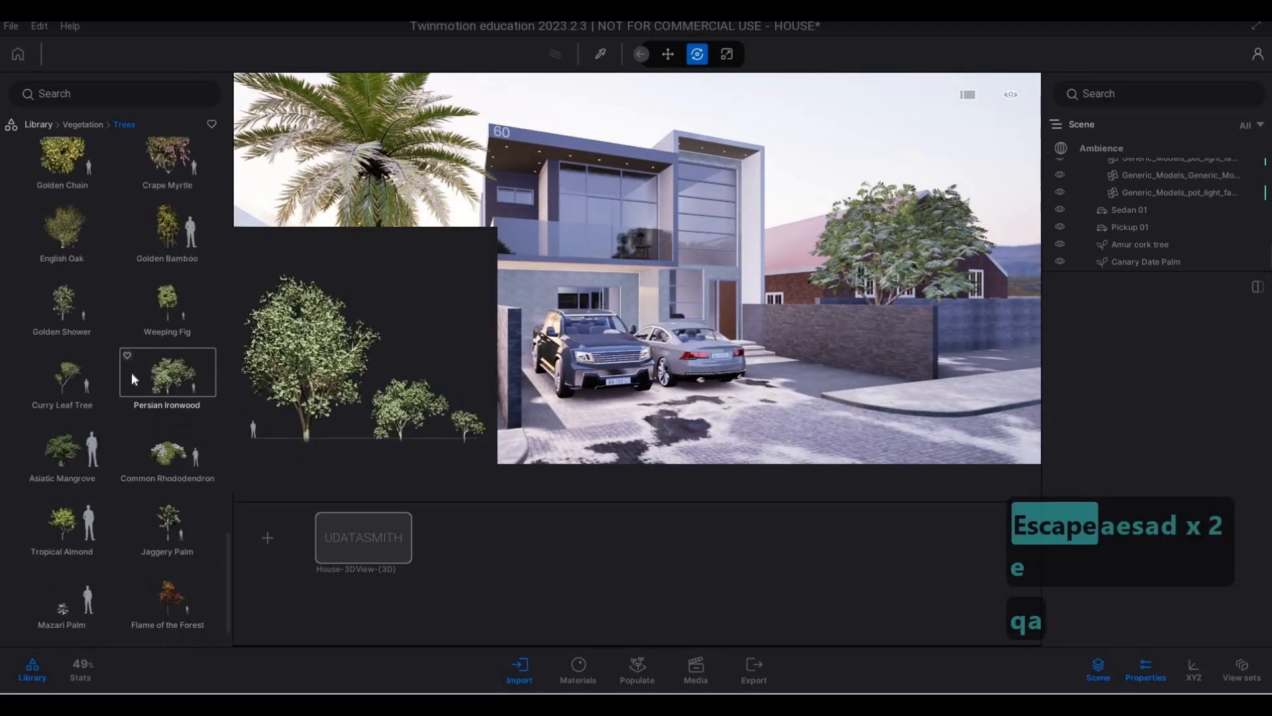